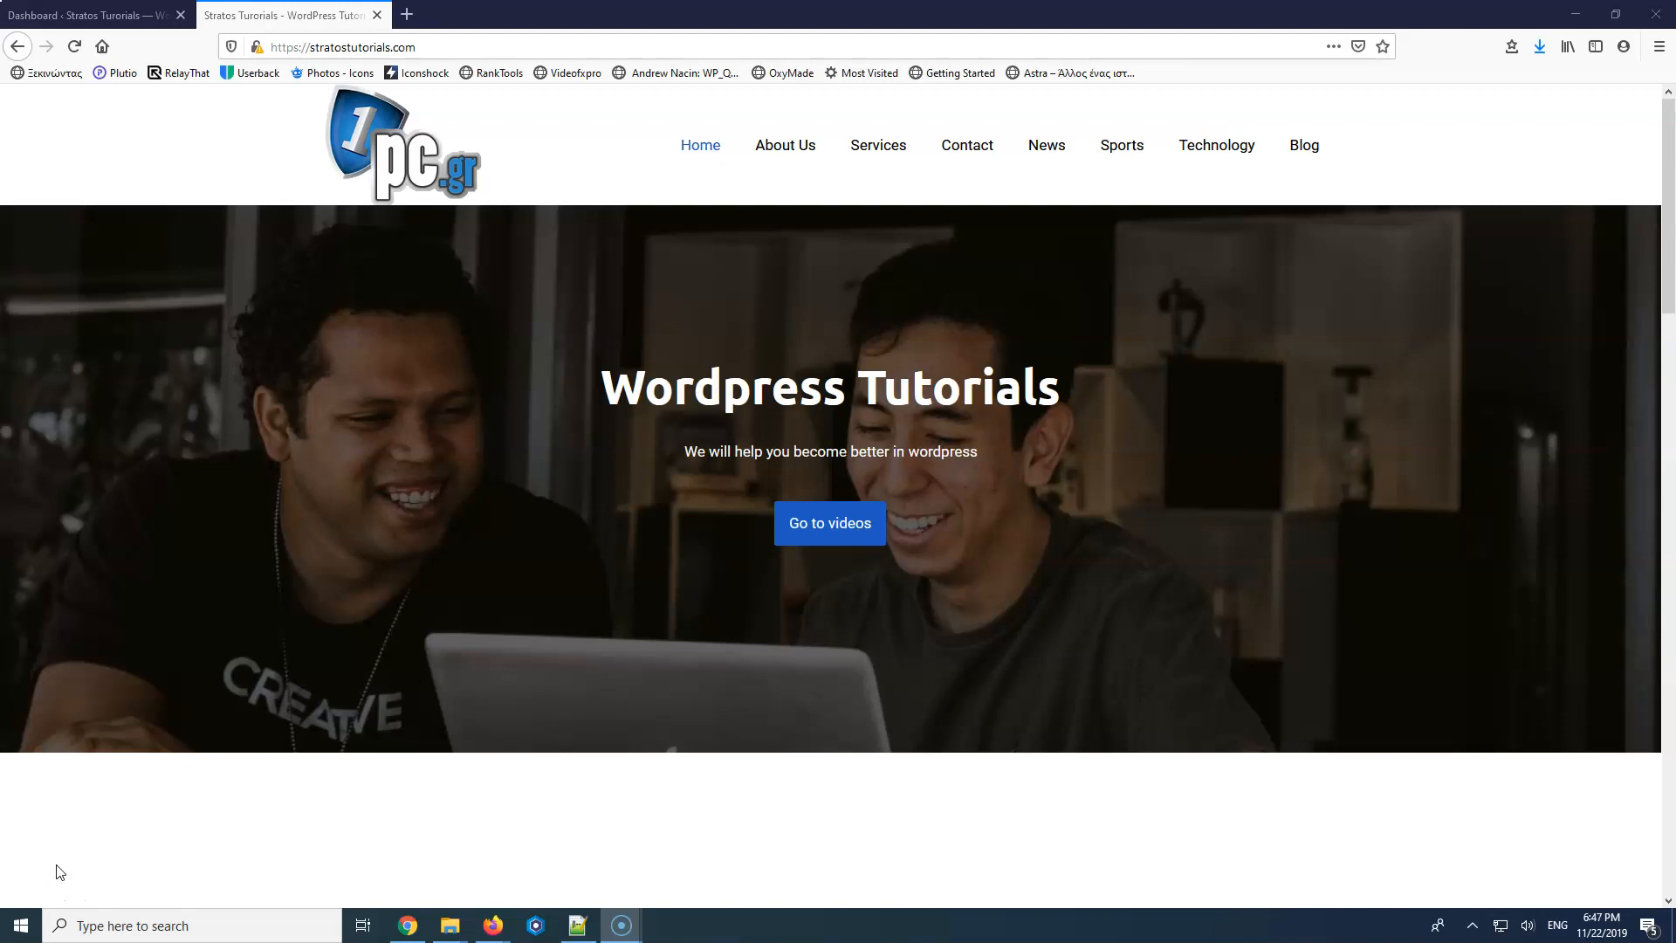
Go from the live Contact page to its WordPress Edit Page screen.
{"action": "left_click", "coordinate": [74, 46]}
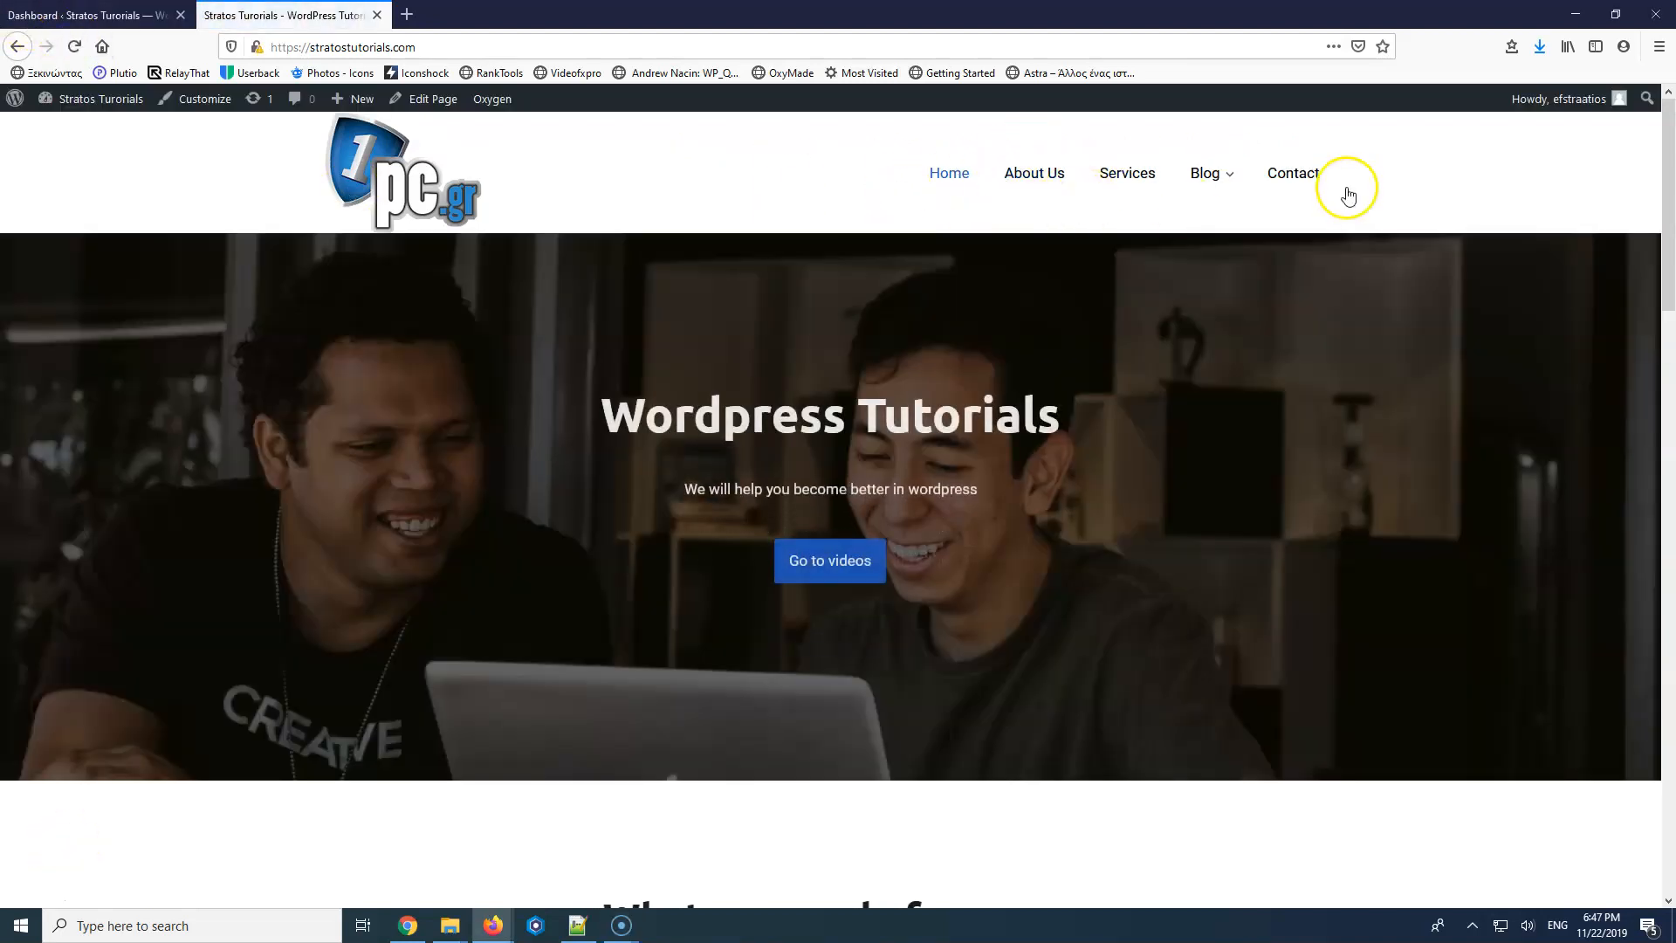
{"action": "left_click", "coordinate": [1305, 177]}
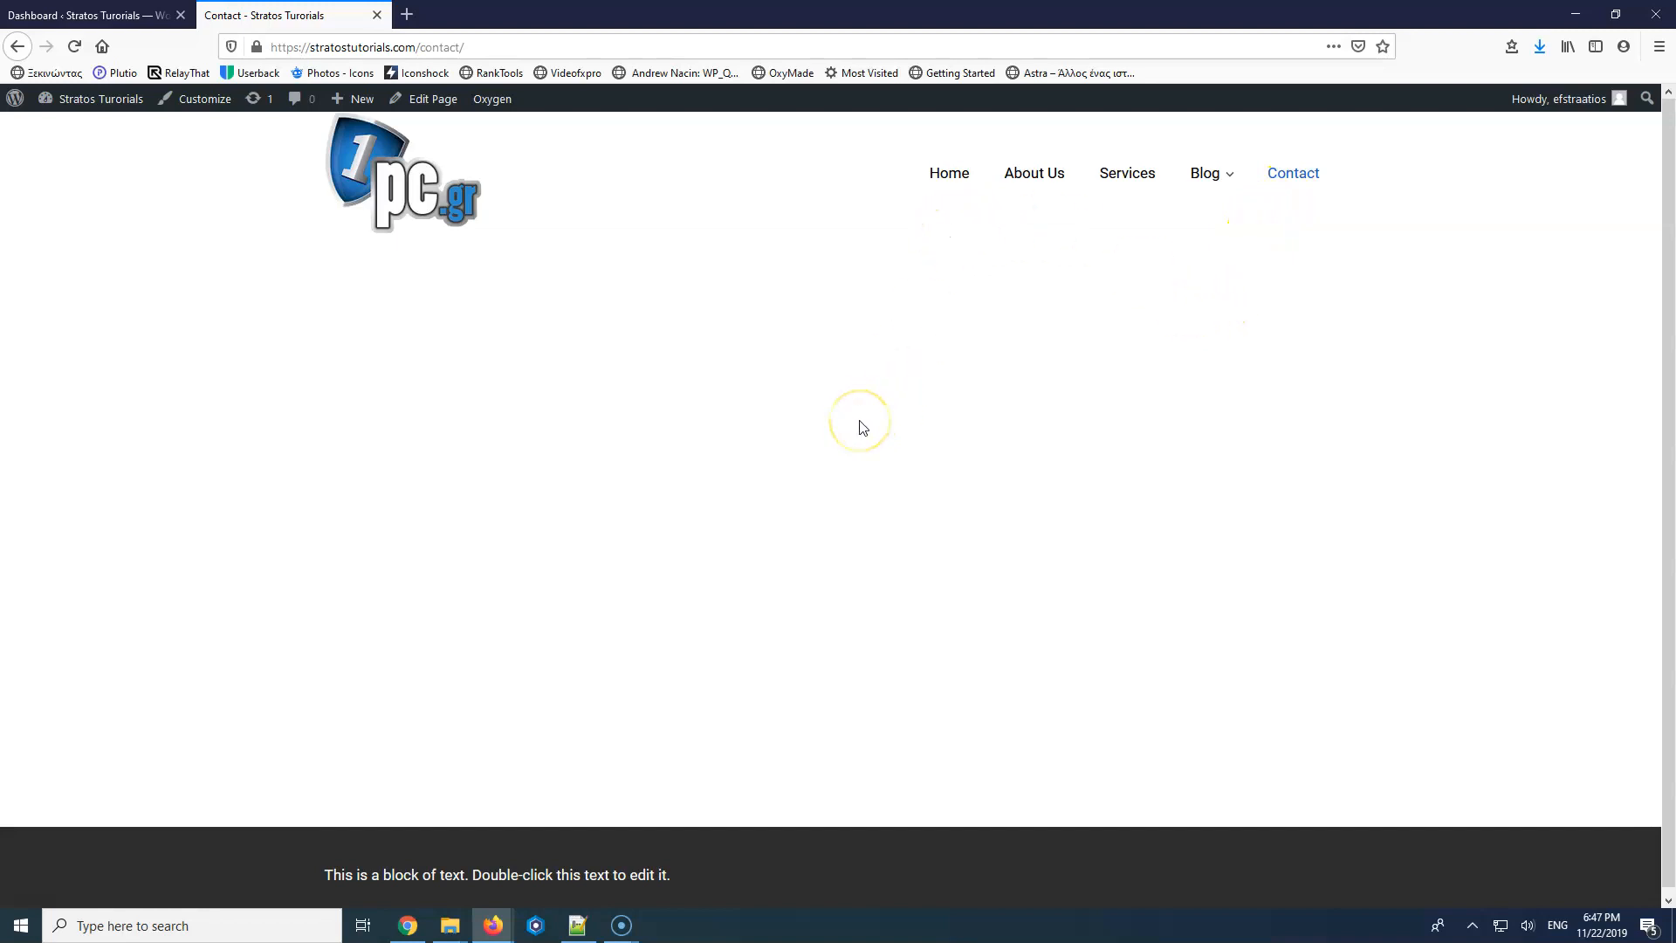
{"action": "left_click", "coordinate": [80, 15]}
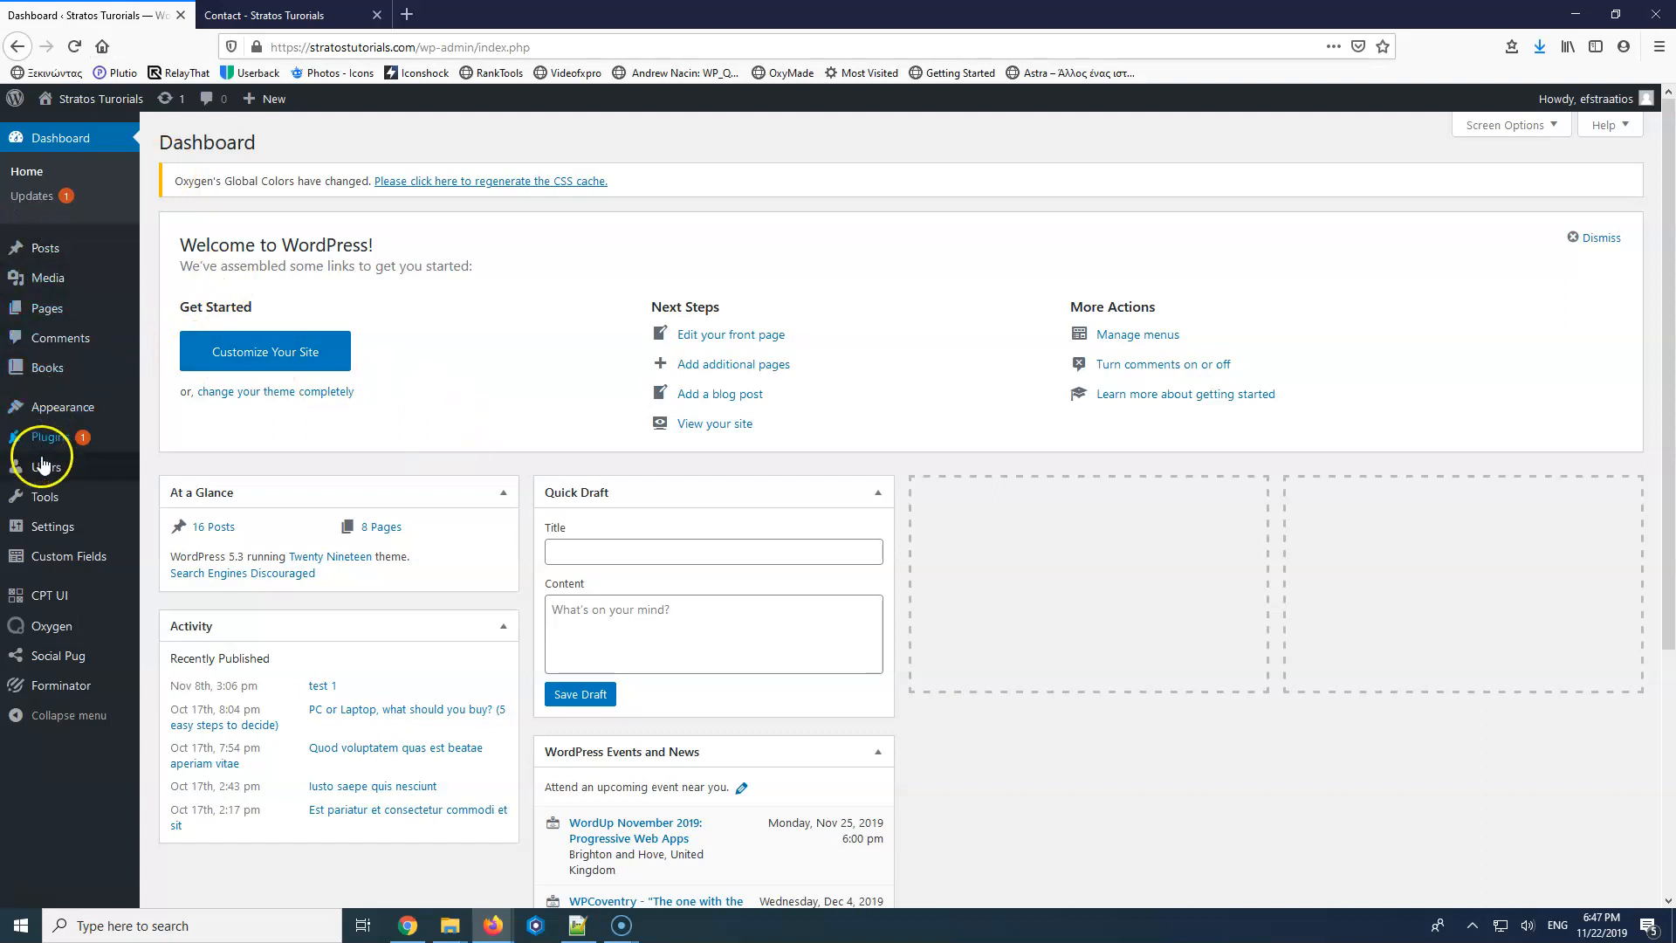
{"action": "key", "text": "ctrl+Tab"}
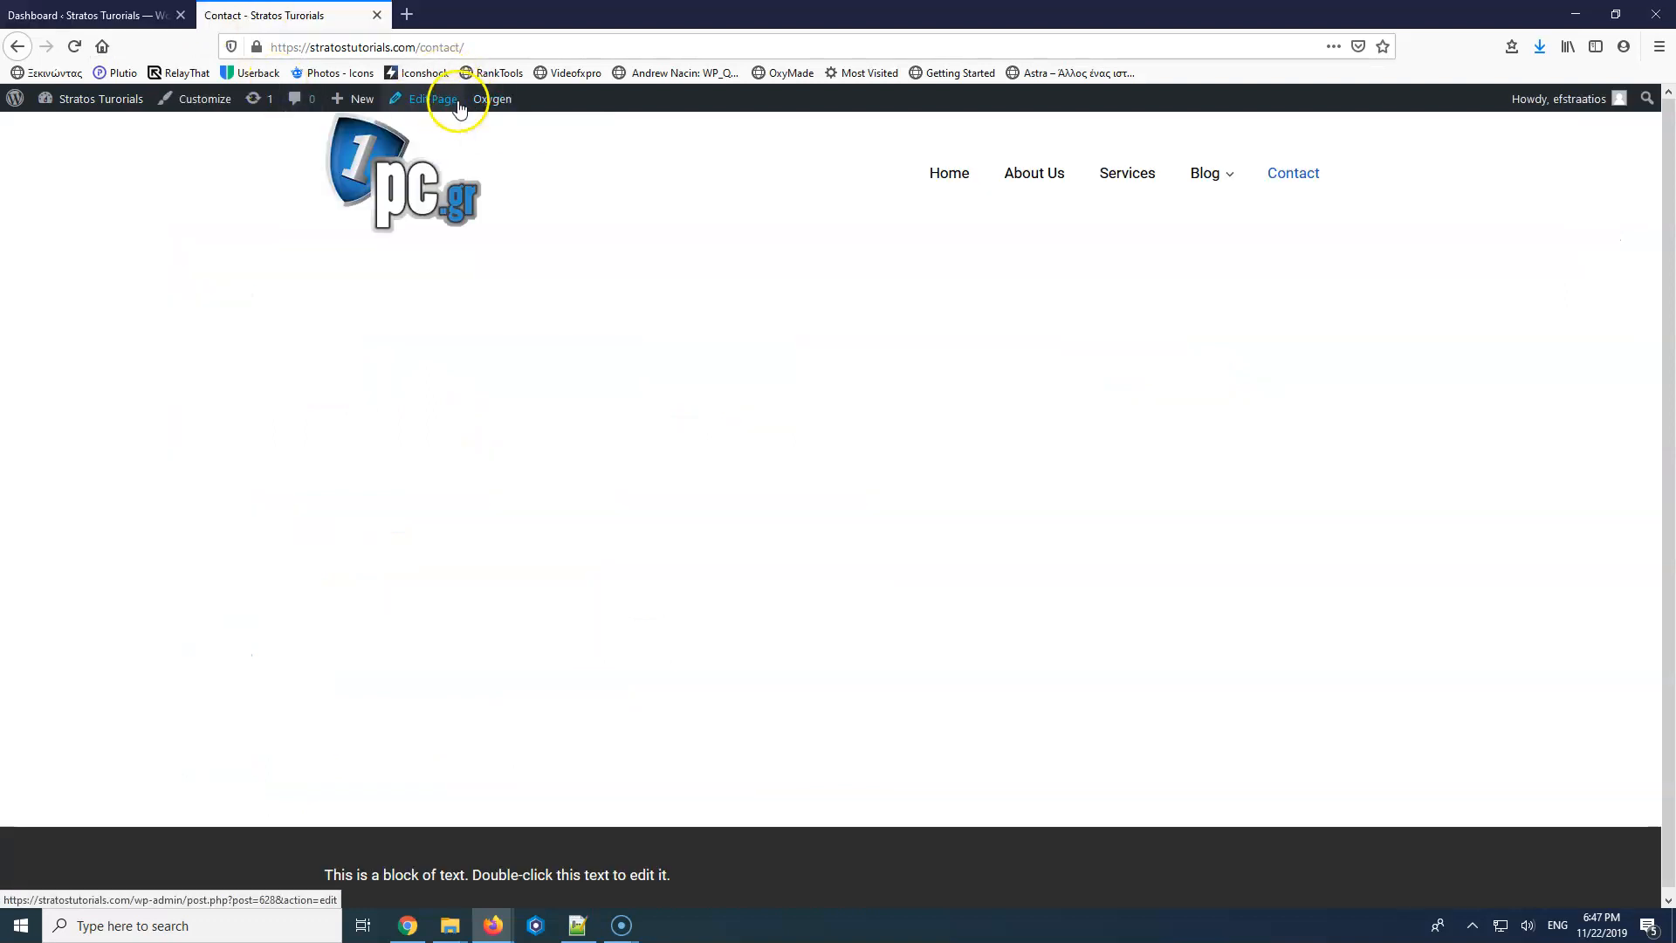
{"action": "mouse_move", "coordinate": [494, 105]}
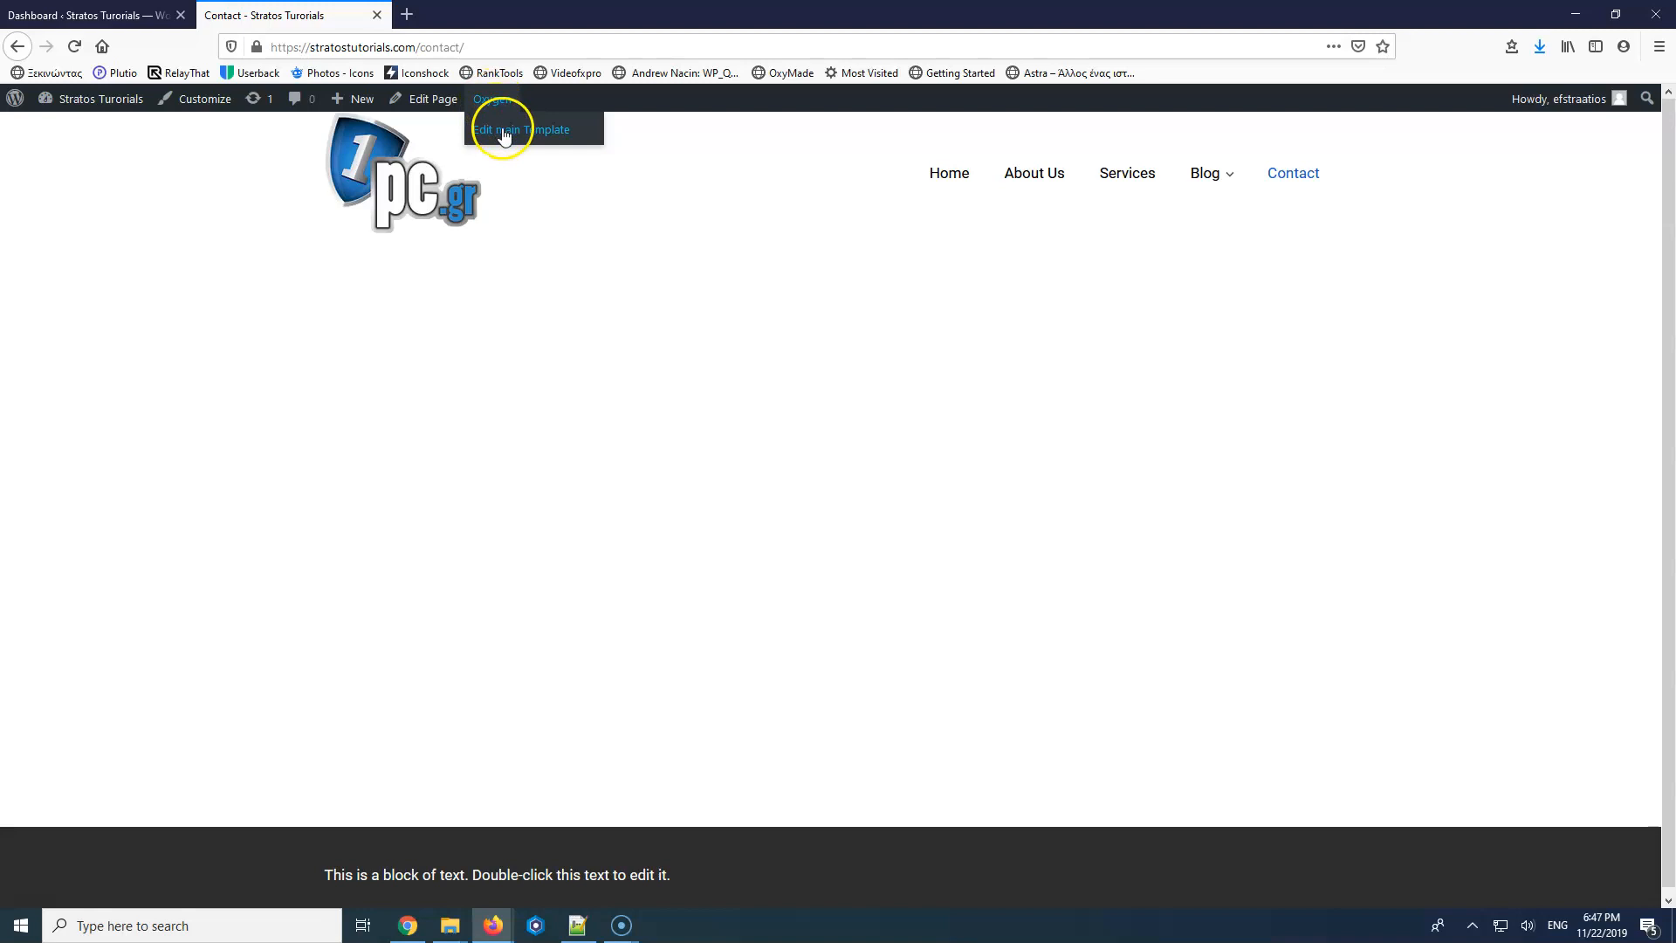
{"action": "left_click", "coordinate": [443, 103]}
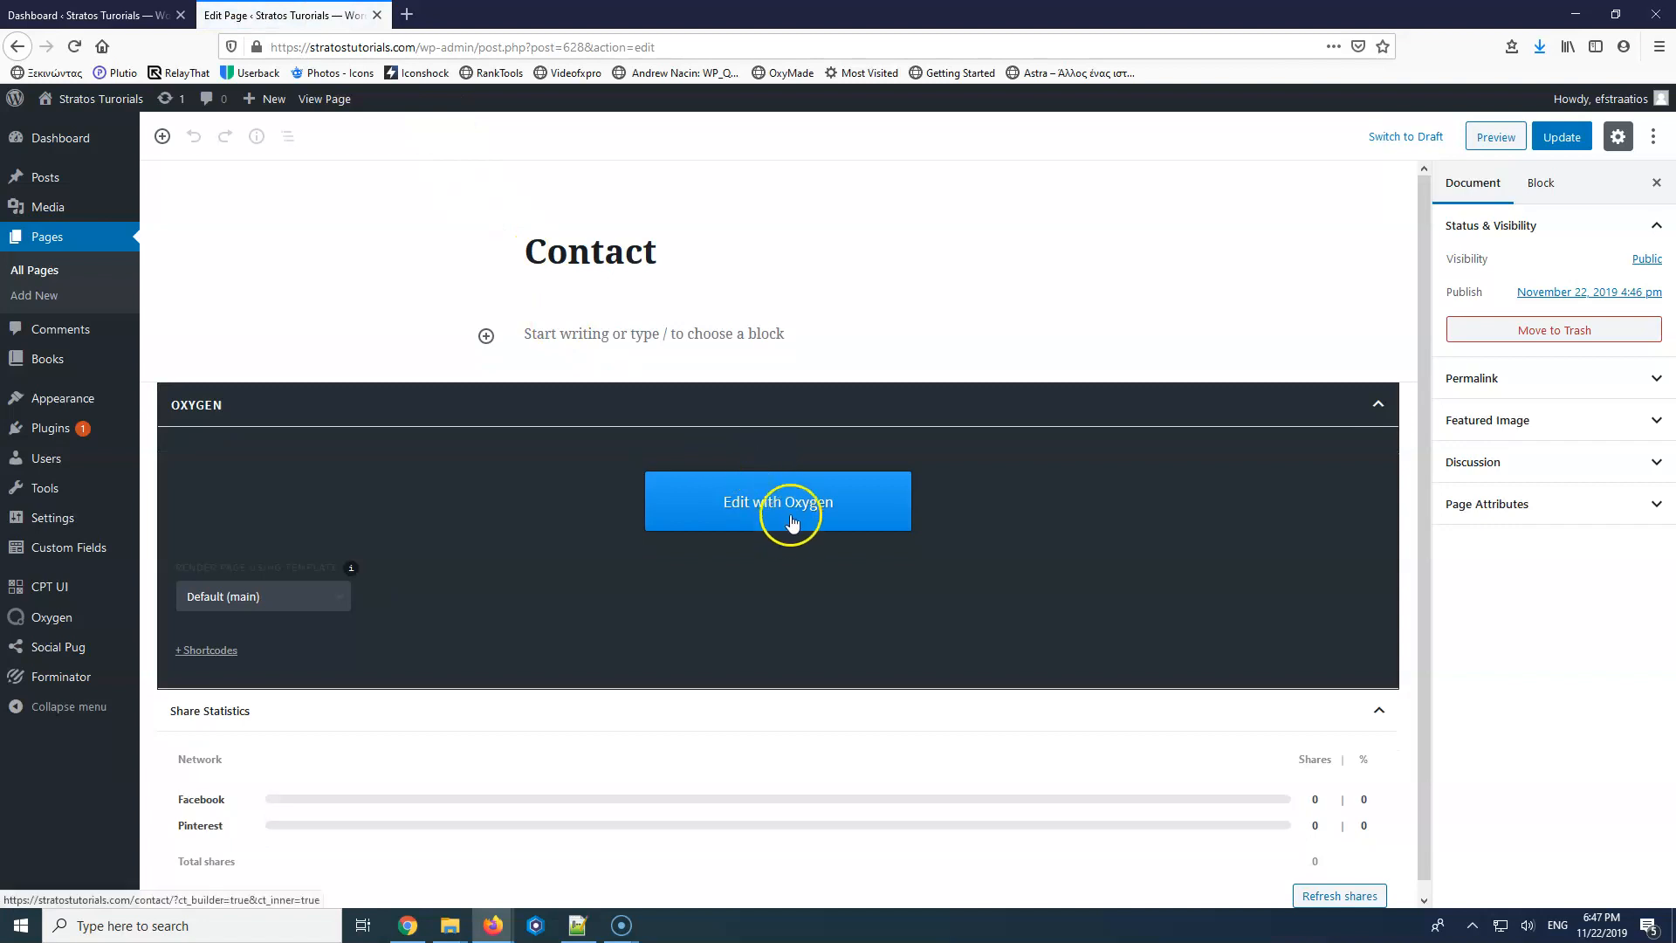
Launch Oxygen for the Contact page, also viewing the live page in a new tab.
{"action": "left_click", "coordinate": [790, 514]}
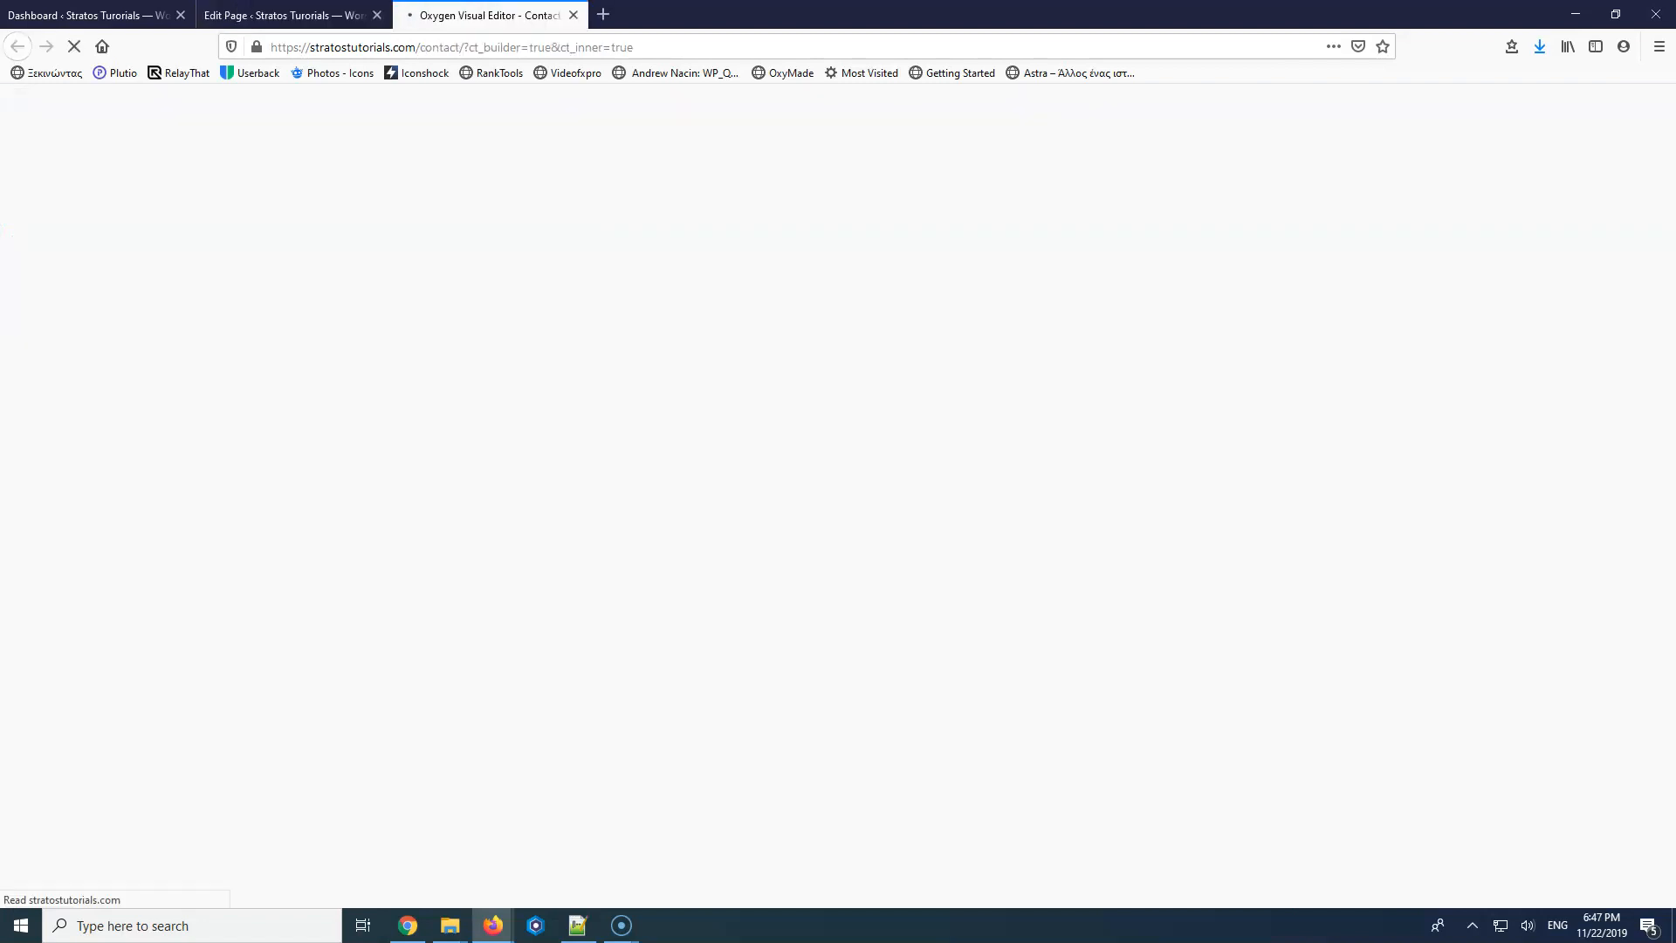
{"action": "left_click", "coordinate": [284, 15]}
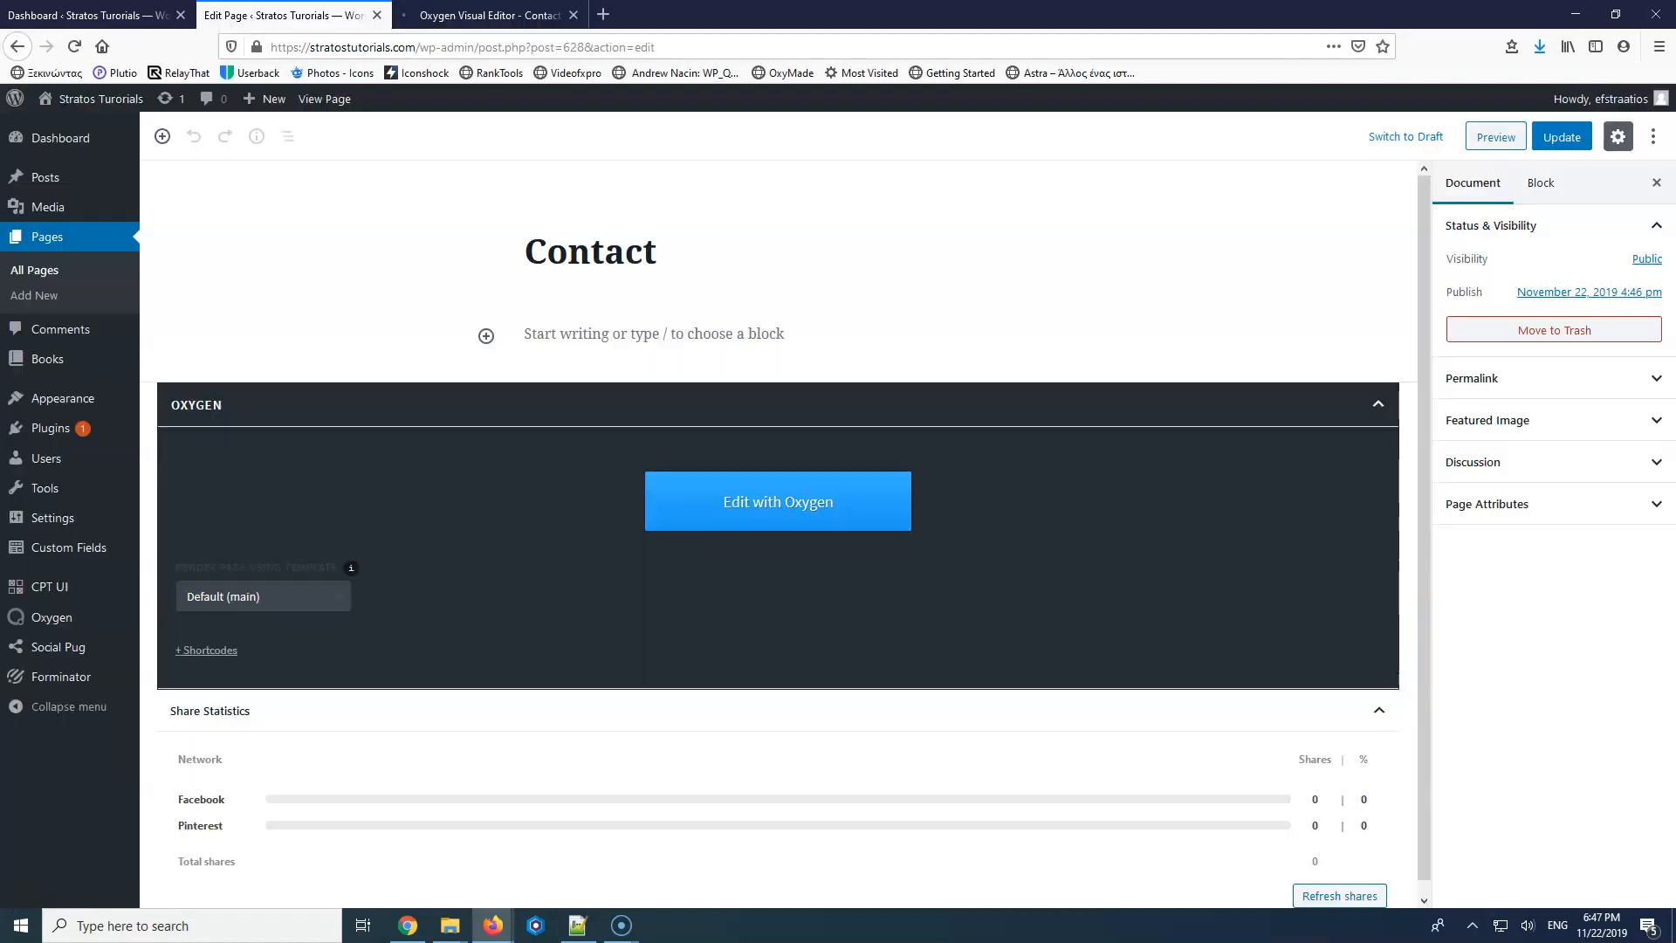
{"action": "left_click", "coordinate": [338, 99]}
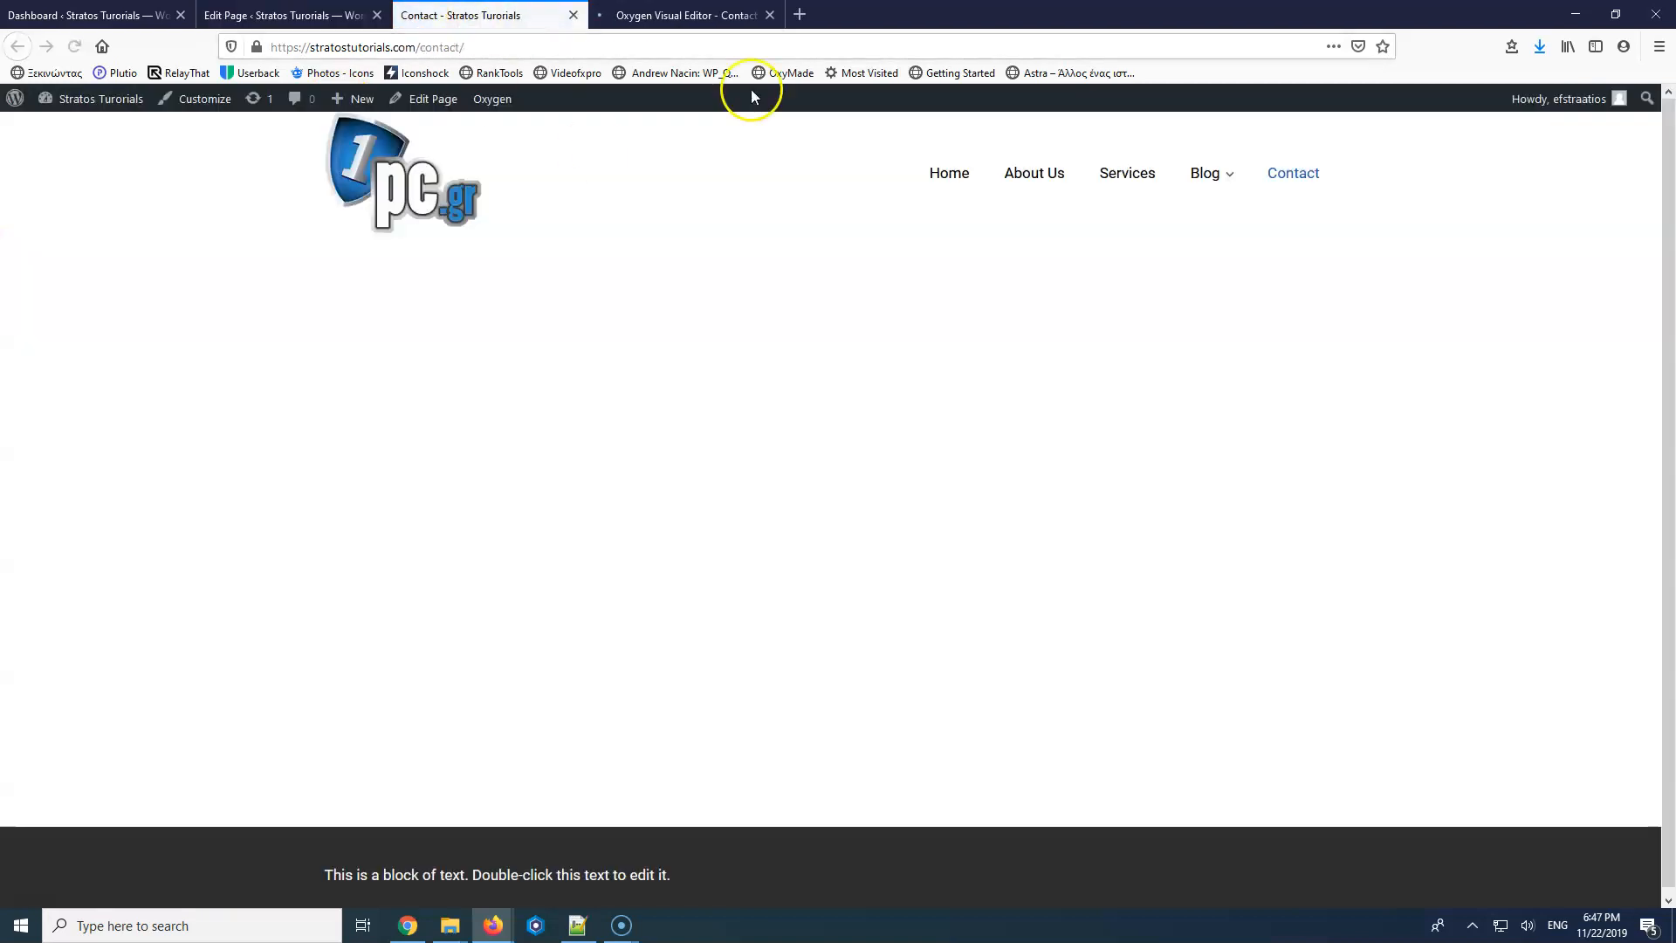
{"action": "left_click", "coordinate": [694, 15]}
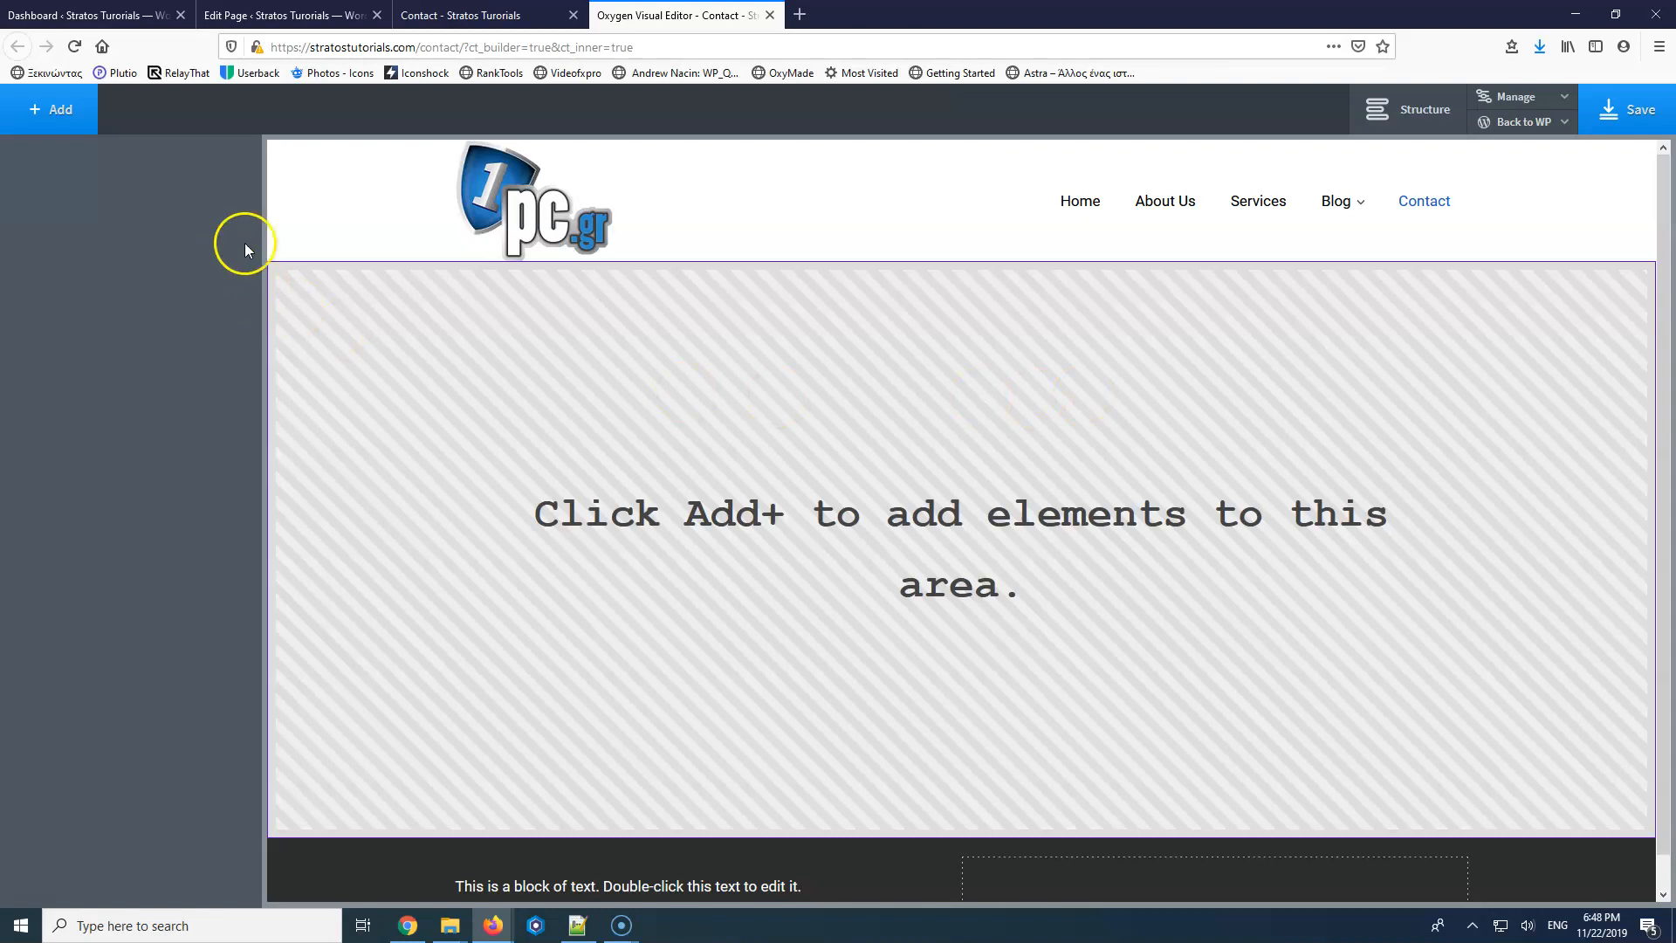
Add a new section with the contact.jpg headset photo as its background image.
{"action": "left_click", "coordinate": [31, 111]}
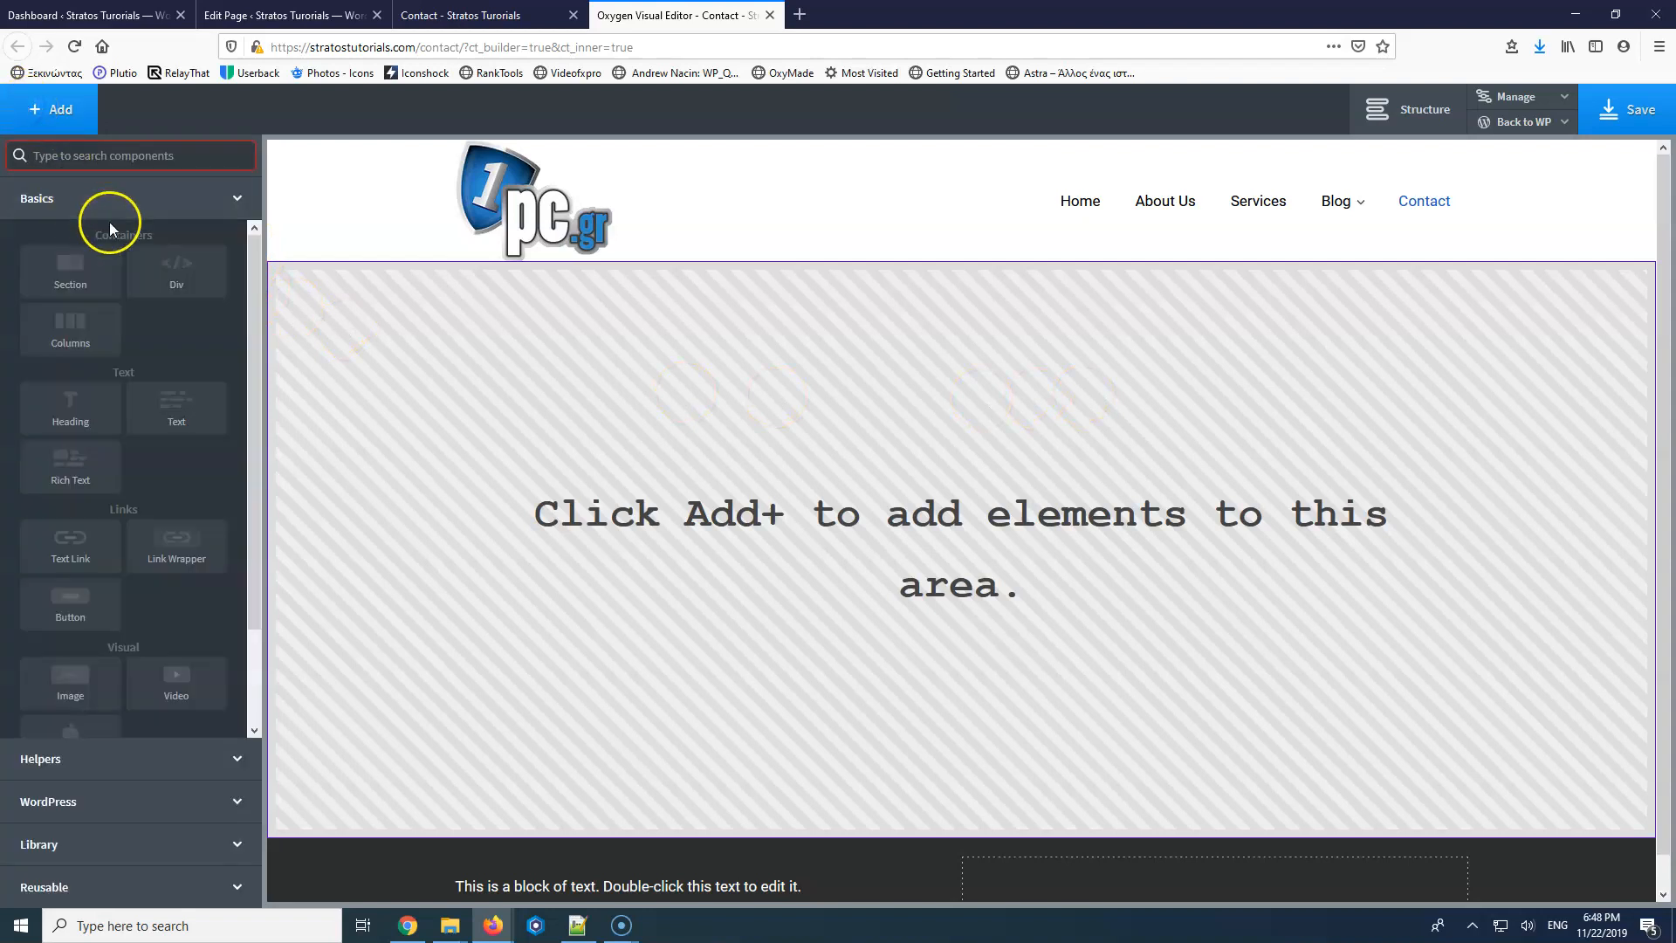
{"action": "left_click", "coordinate": [70, 267]}
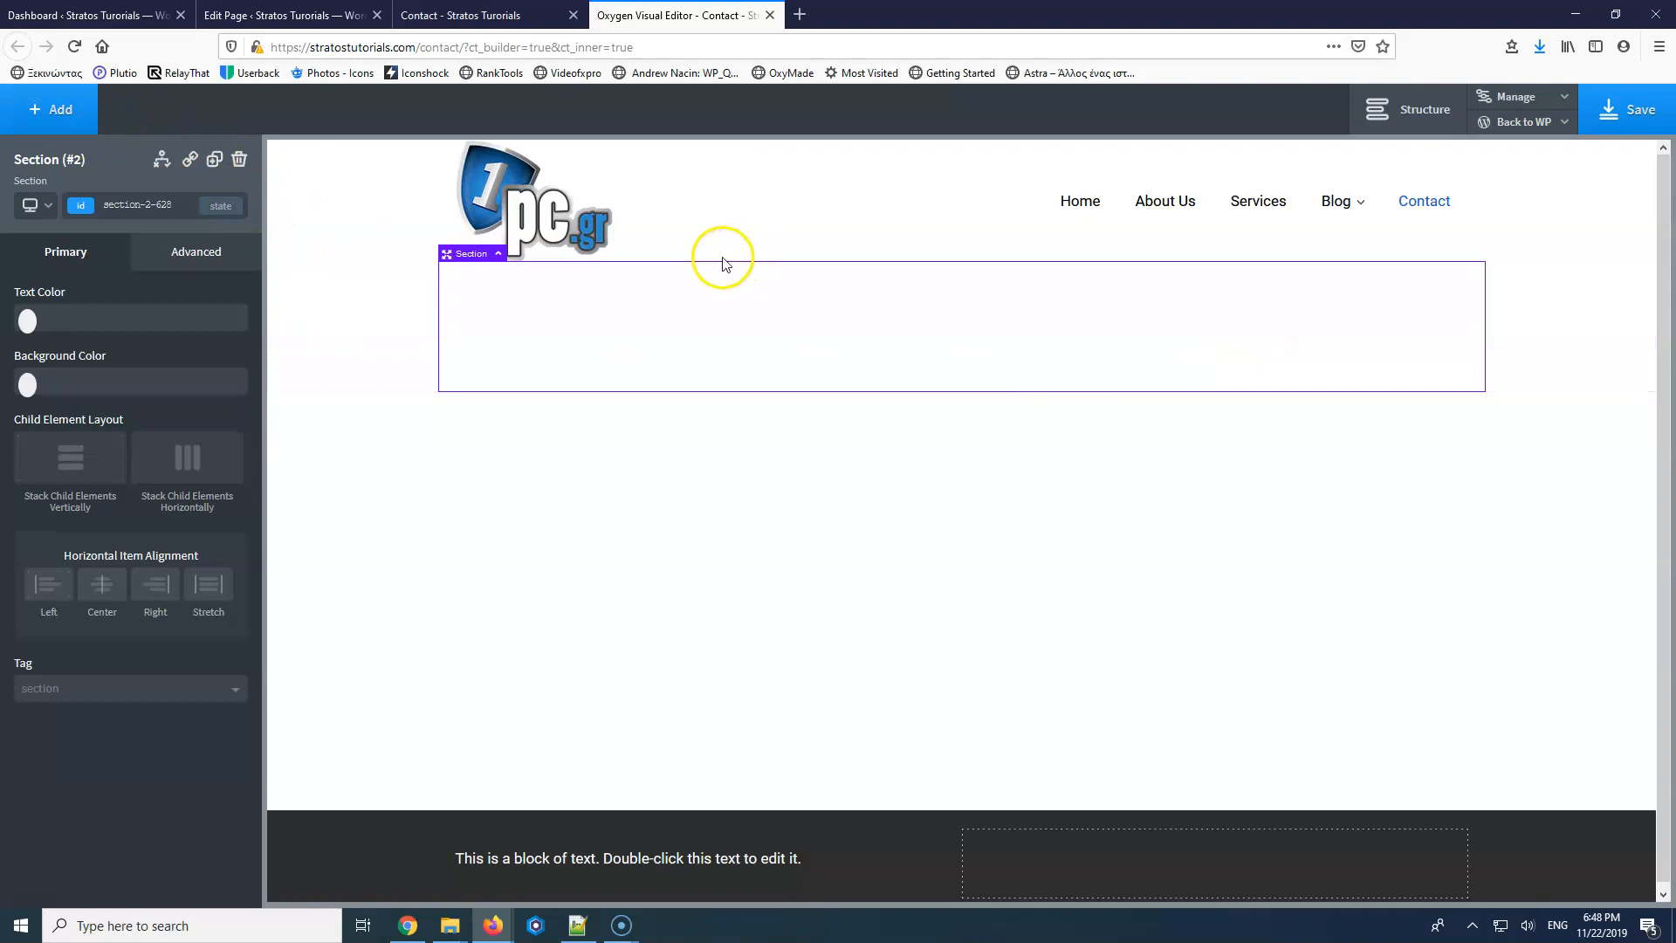
{"action": "left_click", "coordinate": [160, 259]}
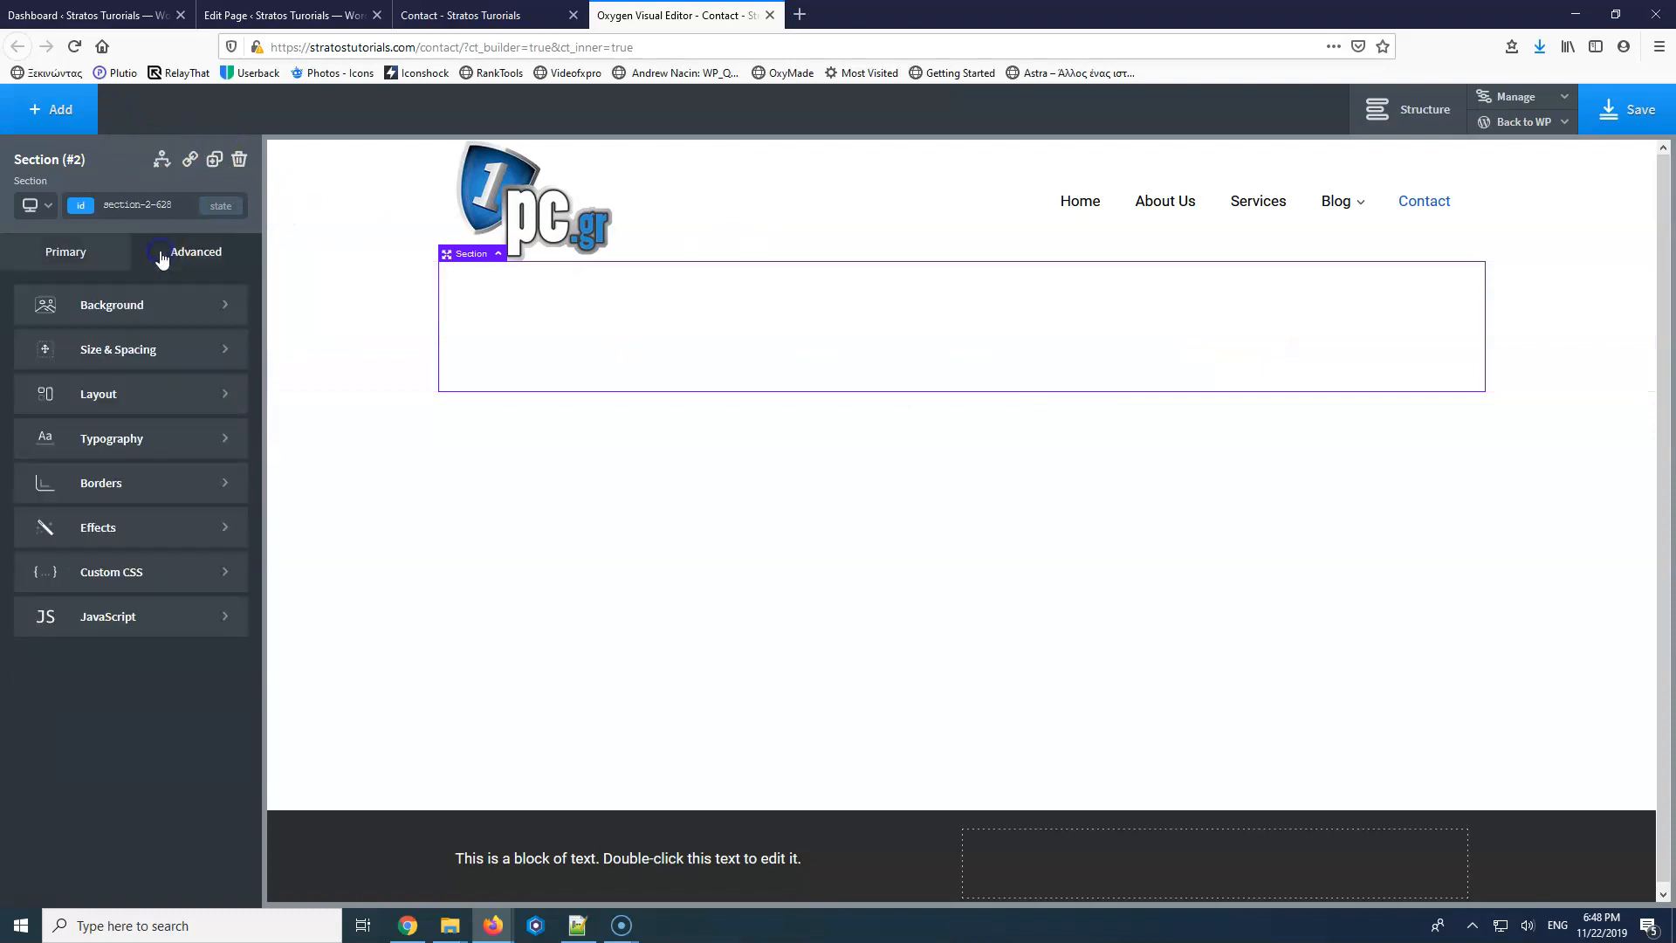
{"action": "left_click", "coordinate": [153, 300]}
{"action": "left_click", "coordinate": [153, 410]}
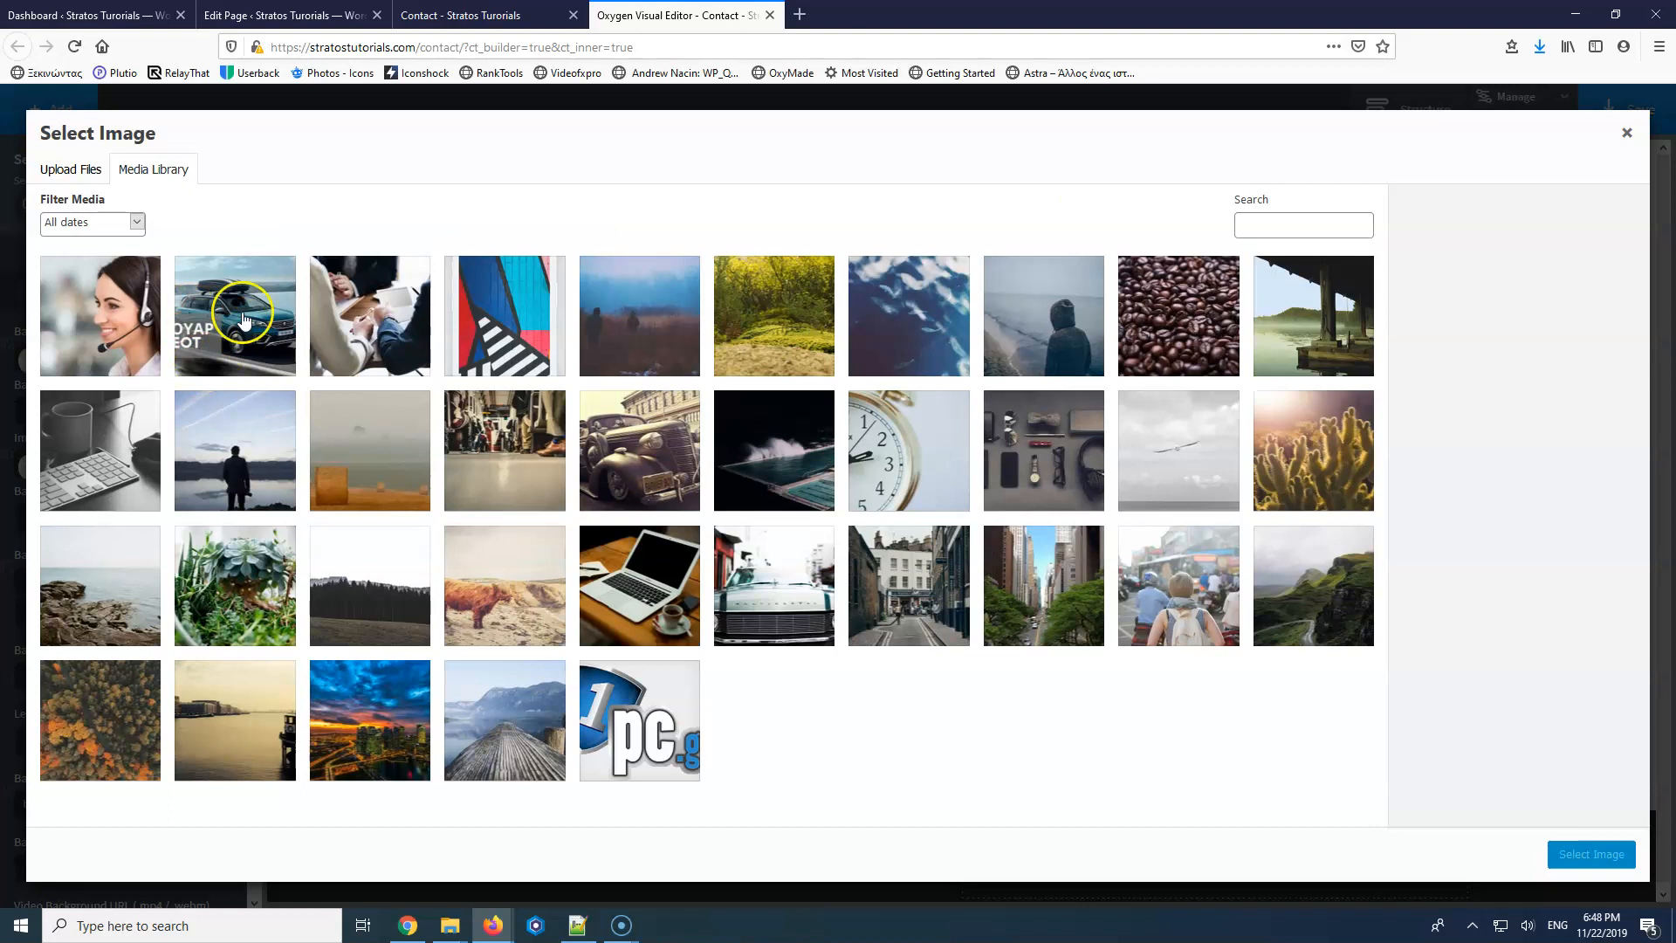
{"action": "left_click", "coordinate": [126, 318]}
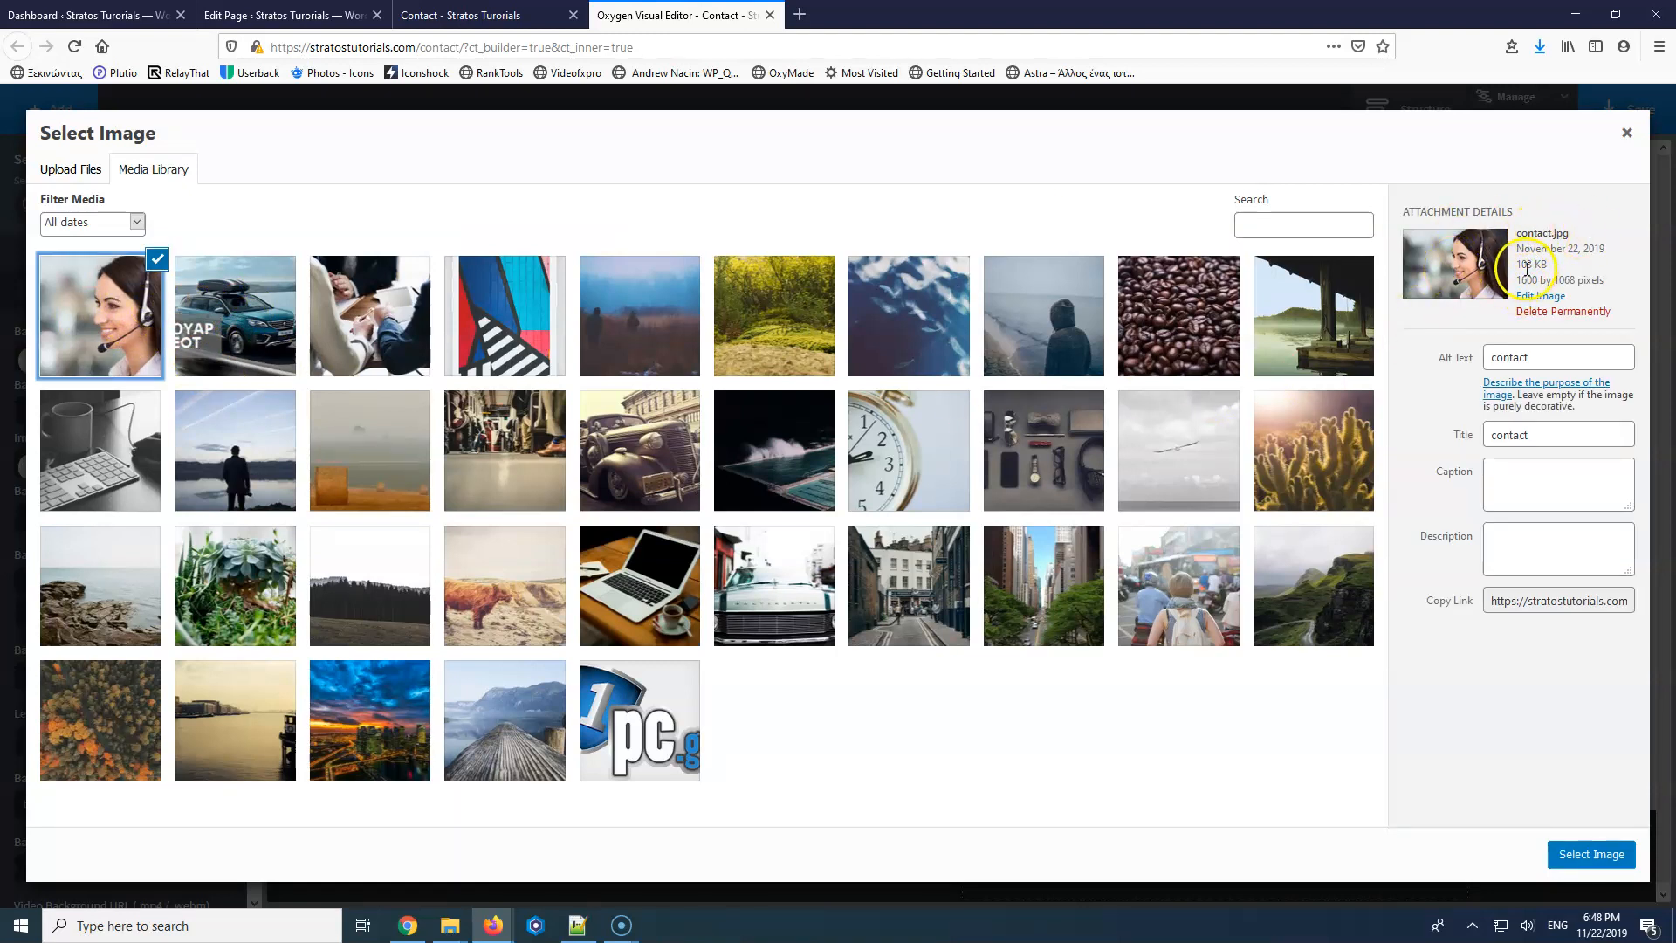
{"action": "left_click_drag", "start_coordinate": [1556, 358], "coordinate": [1476, 357]}
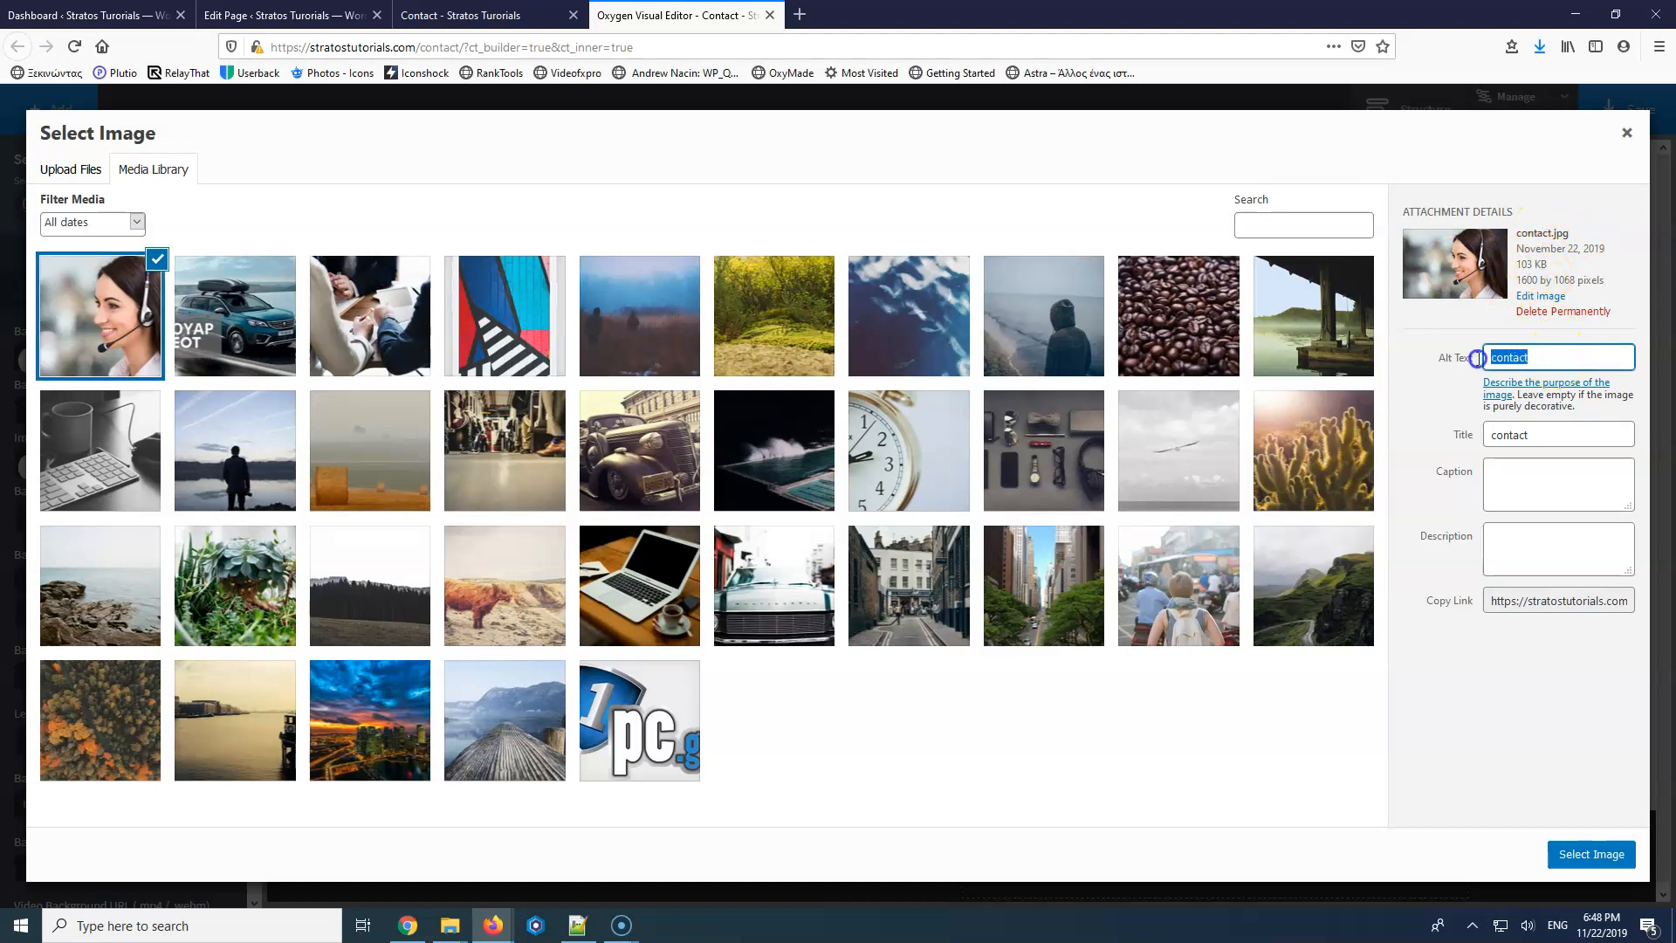
{"action": "left_click", "coordinate": [1590, 854]}
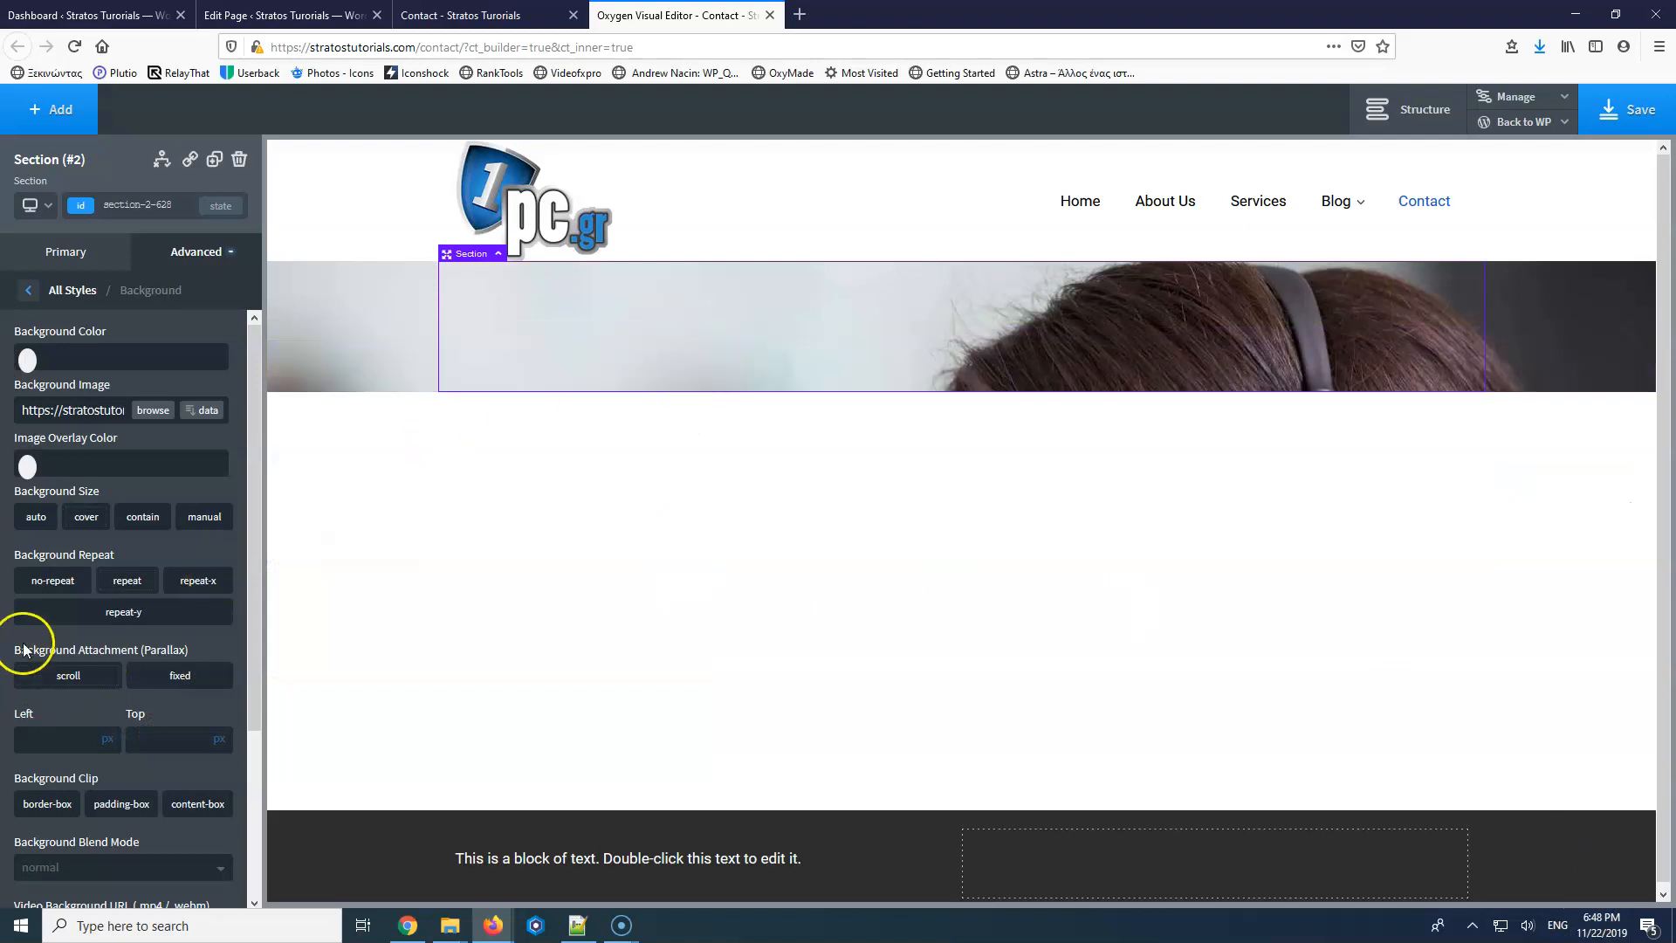
Set the section background to cover, fixed attachment, positioned 50% left and 50% top.
{"action": "left_click", "coordinate": [85, 516]}
{"action": "left_click", "coordinate": [174, 677]}
{"action": "left_click", "coordinate": [62, 739]}
{"action": "type", "text": "50"}
{"action": "left_click", "coordinate": [149, 737]}
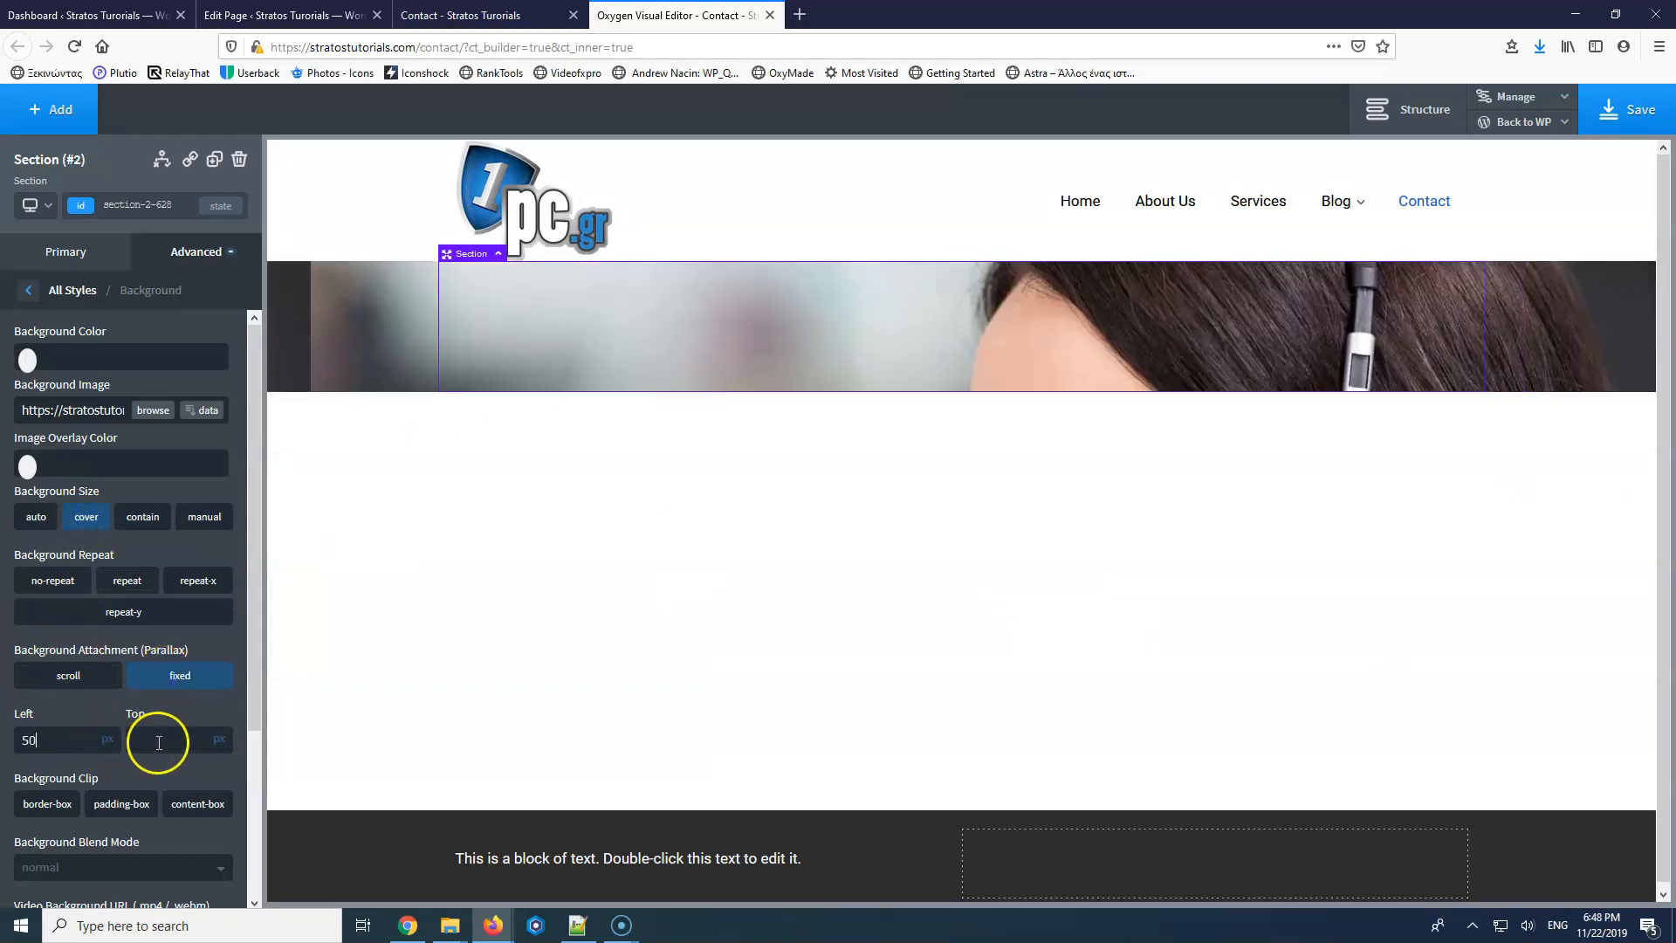
{"action": "type", "text": "50"}
{"action": "left_click", "coordinate": [108, 730]}
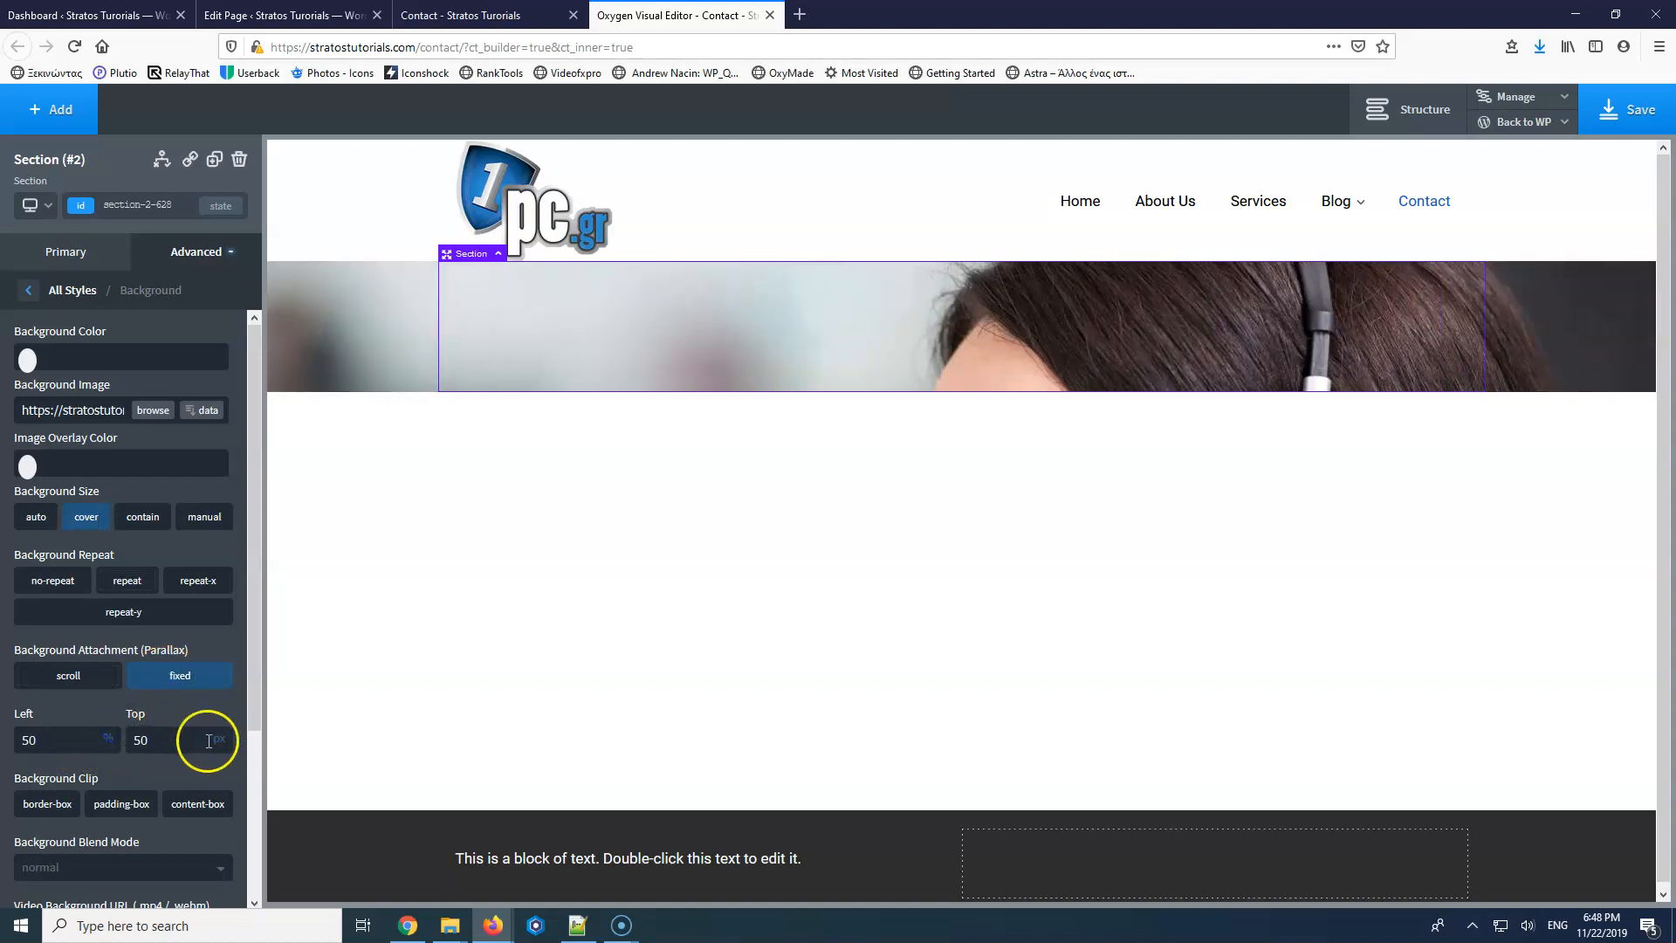
{"action": "left_click", "coordinate": [223, 730]}
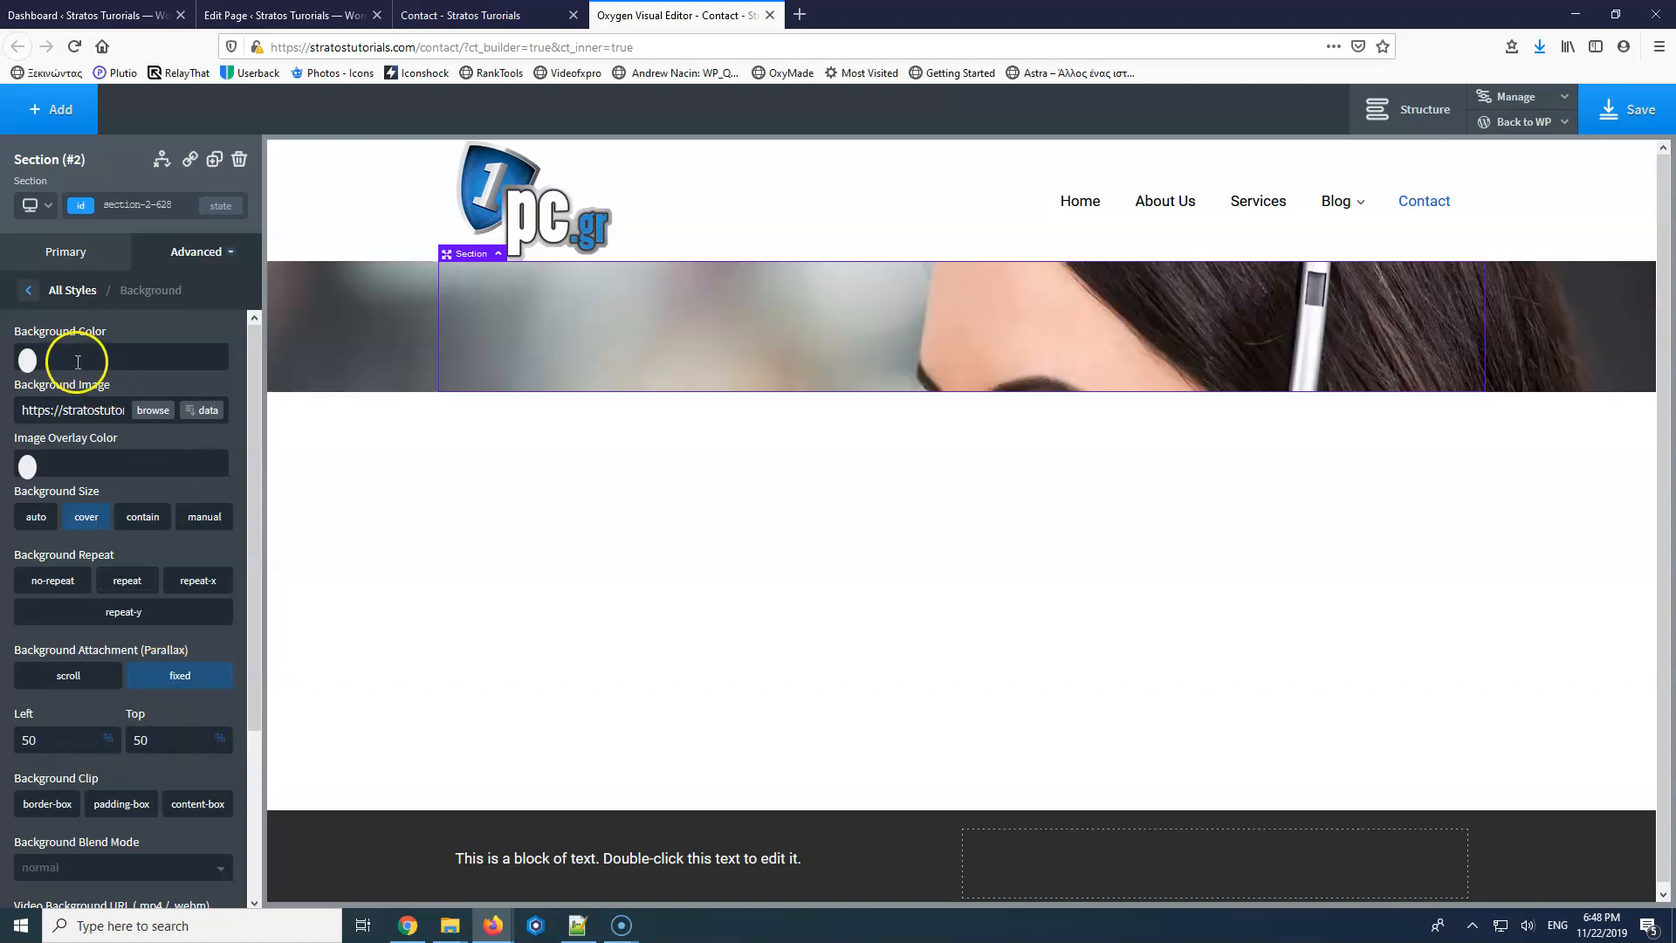
Give the background image a semi-transparent black overlay, rgba(0,0,0,0.51).
{"action": "left_click", "coordinate": [28, 468]}
{"action": "left_click_drag", "start_coordinate": [82, 554], "coordinate": [9, 629]}
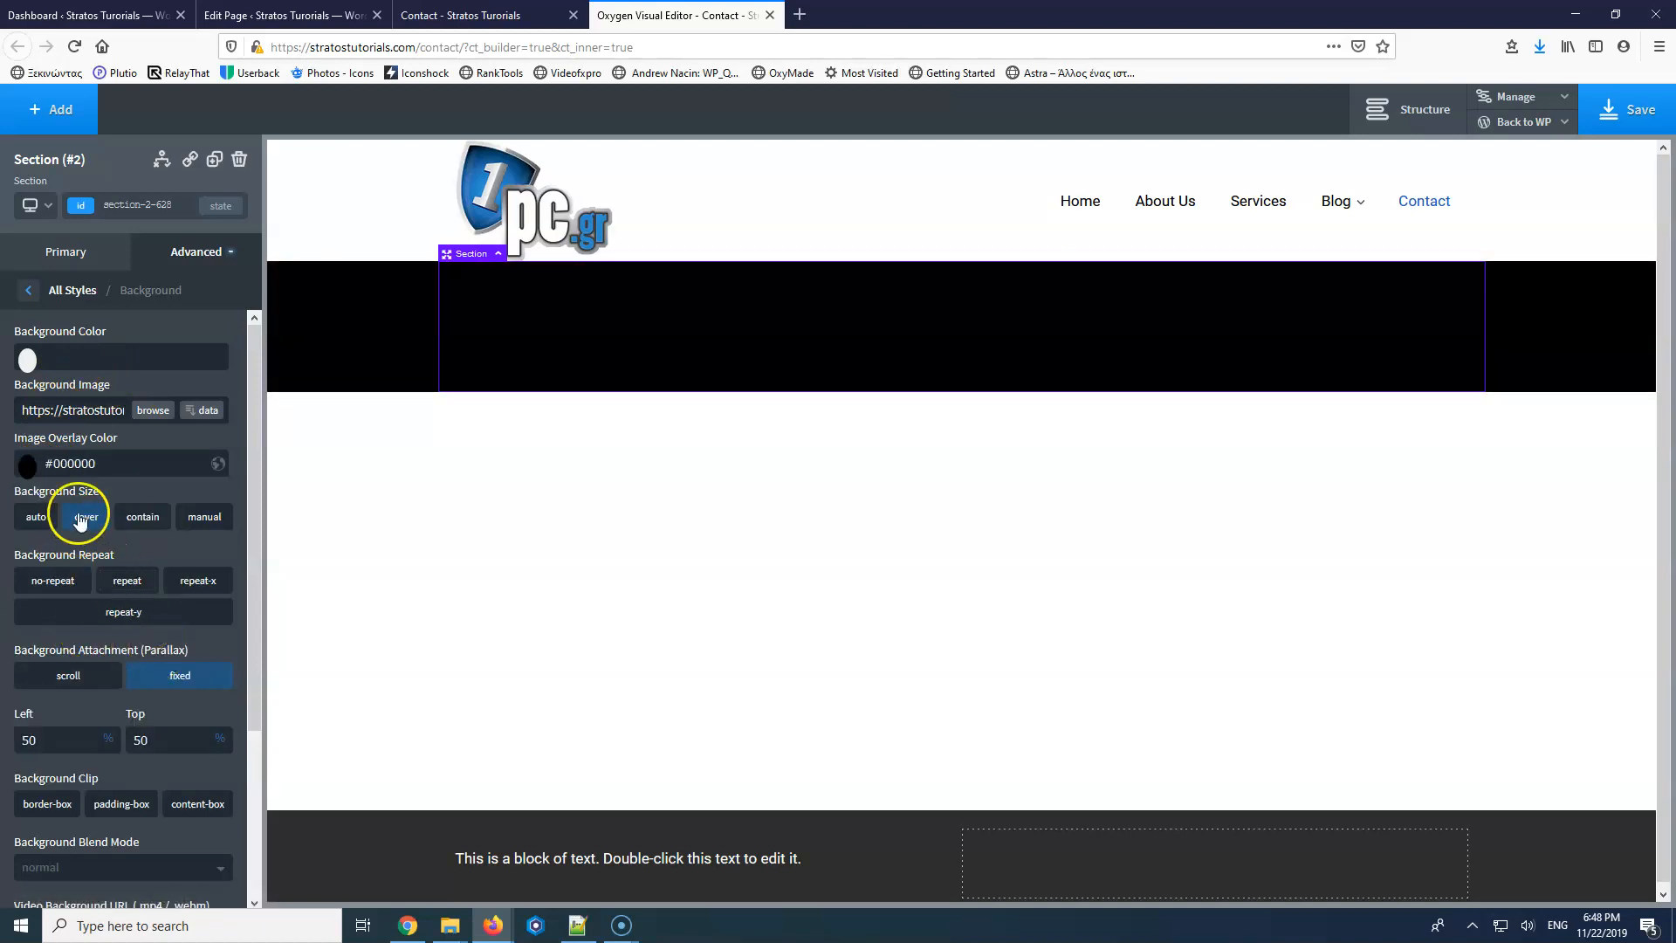
{"action": "left_click", "coordinate": [33, 468]}
{"action": "left_click_drag", "start_coordinate": [165, 636], "coordinate": [102, 639]}
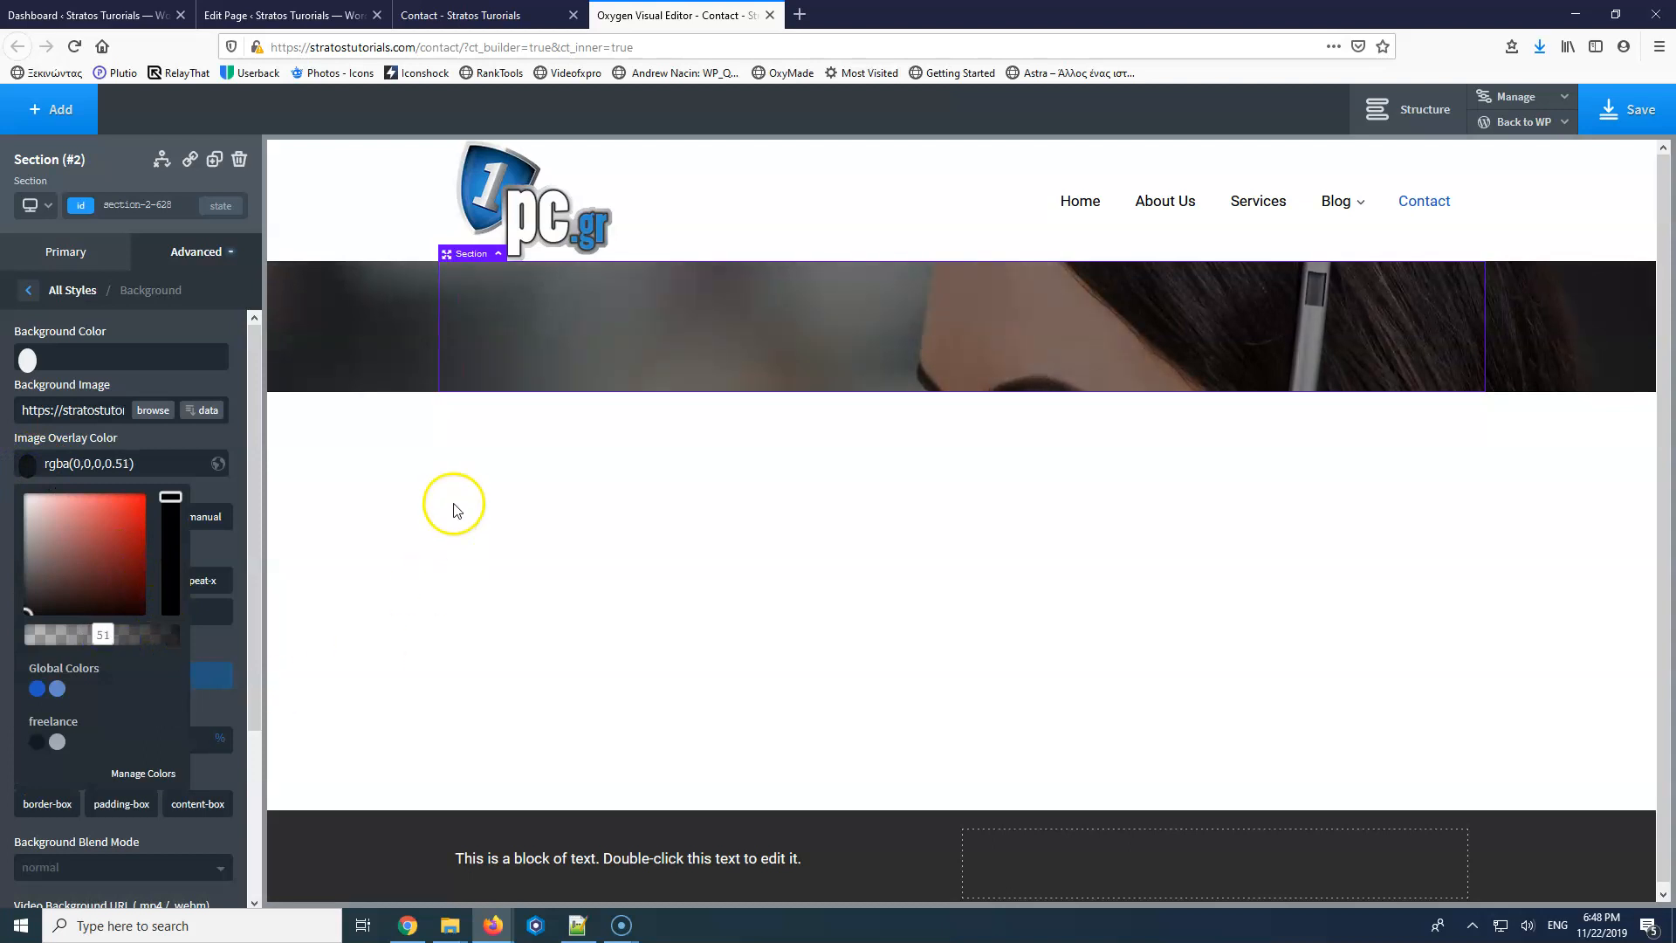
{"action": "left_click", "coordinate": [528, 344]}
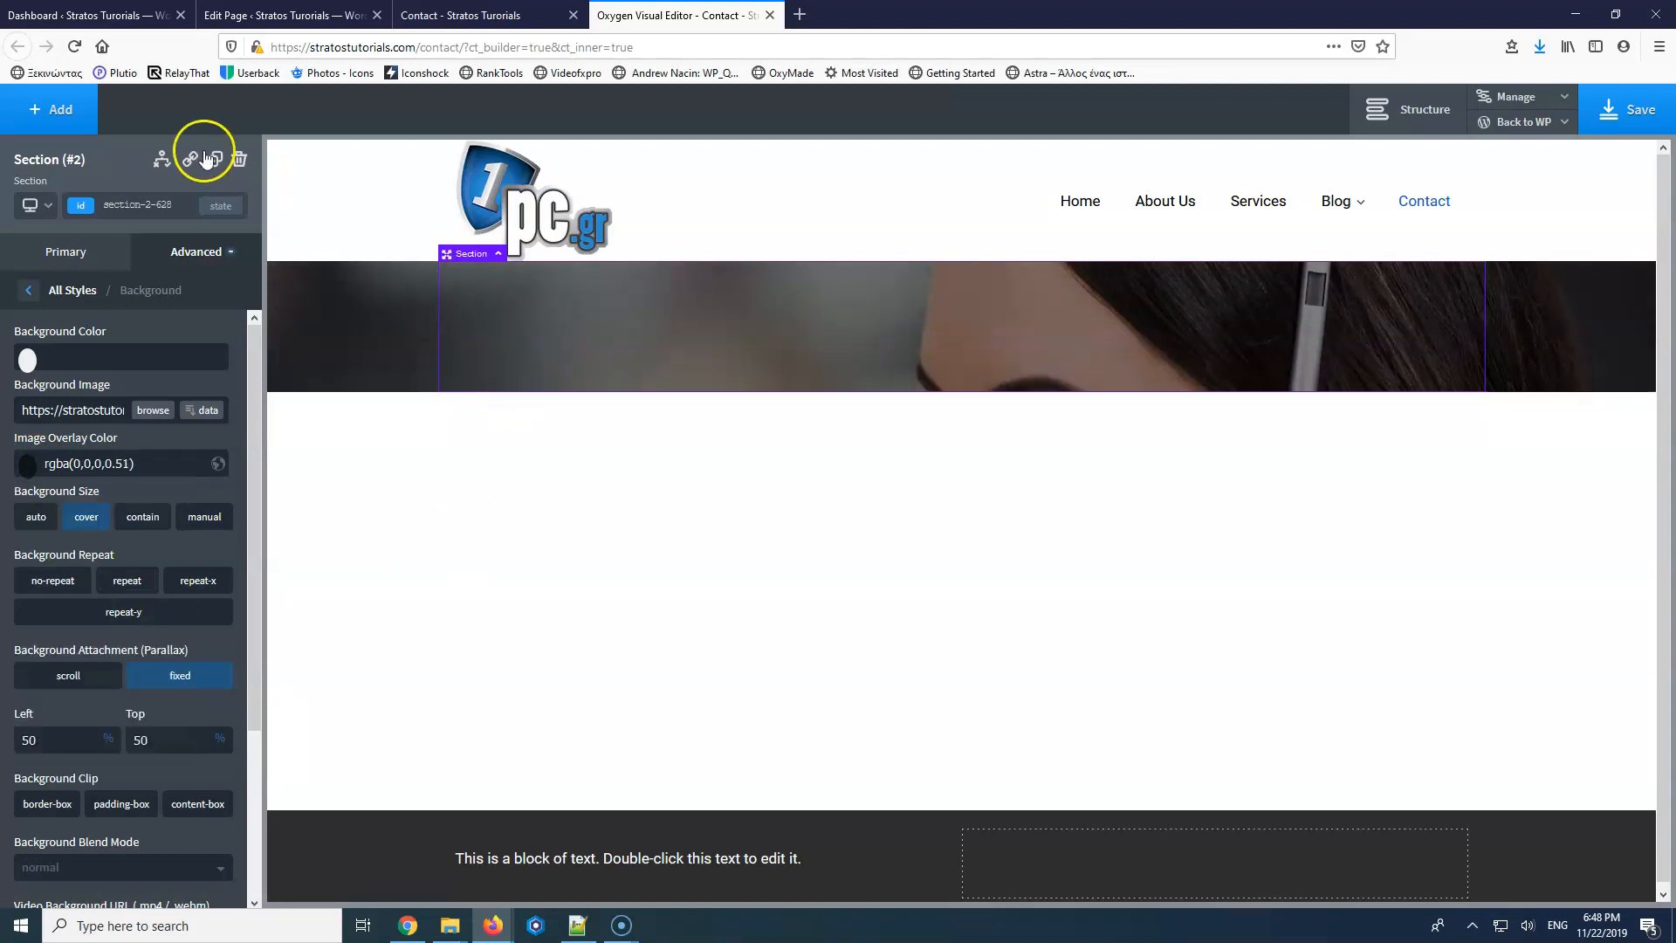
{"action": "left_click", "coordinate": [55, 109]}
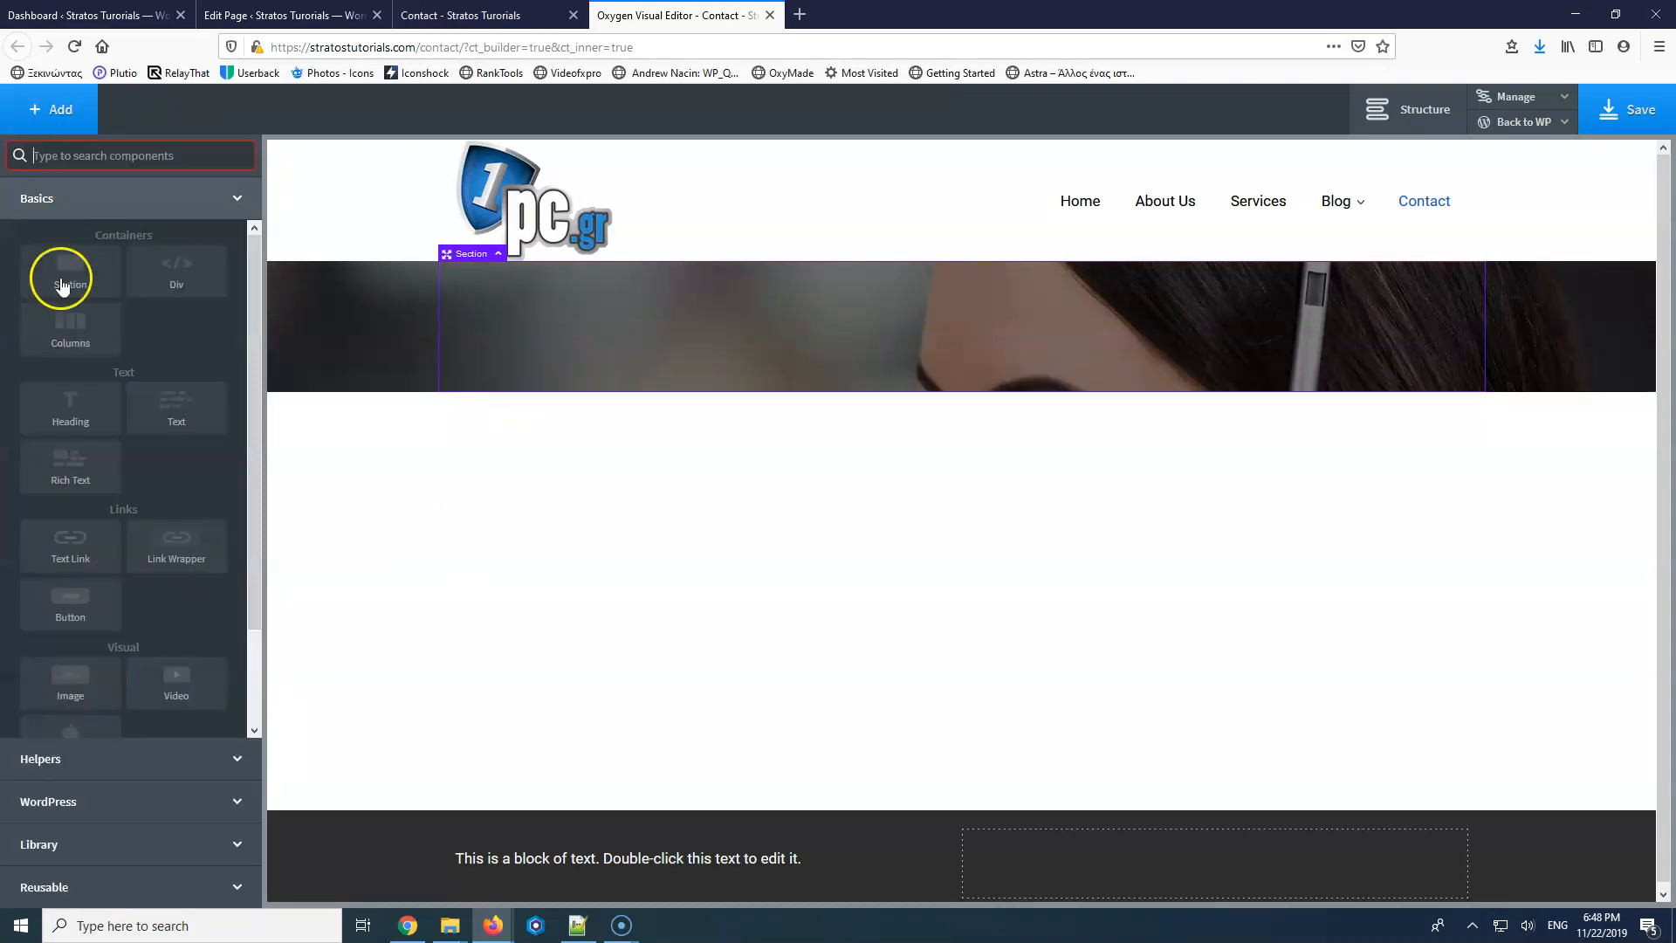
Insert a Columns element with a 50/50 two-column layout into the hero section.
{"action": "left_click", "coordinate": [72, 327]}
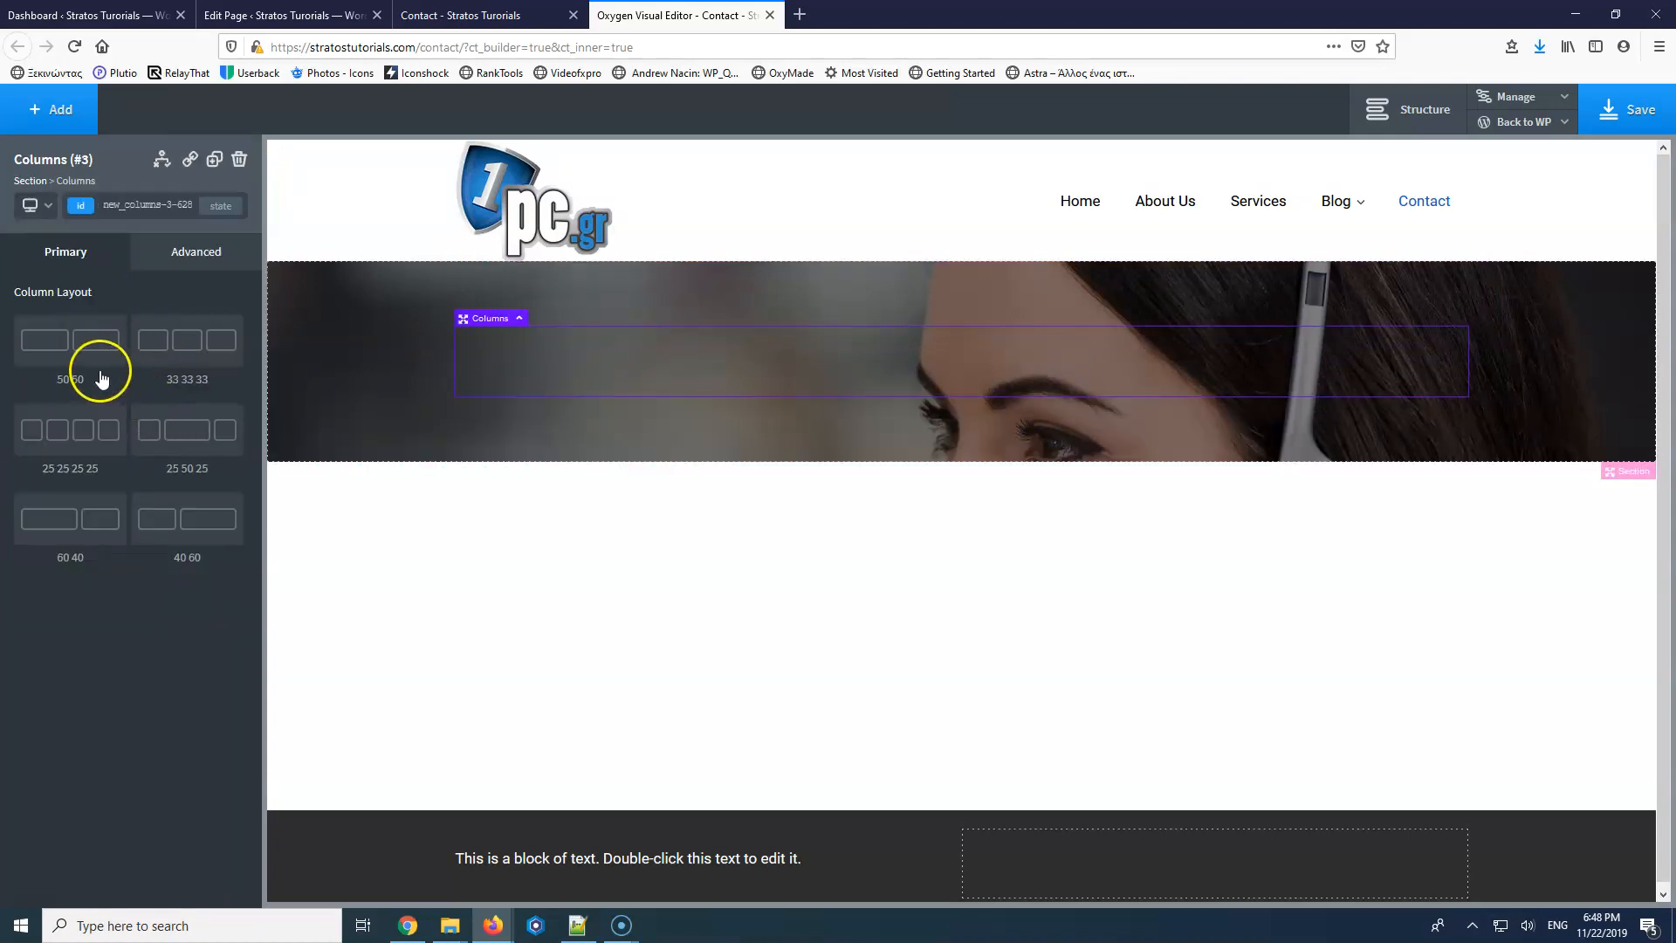
{"action": "left_click", "coordinate": [78, 347]}
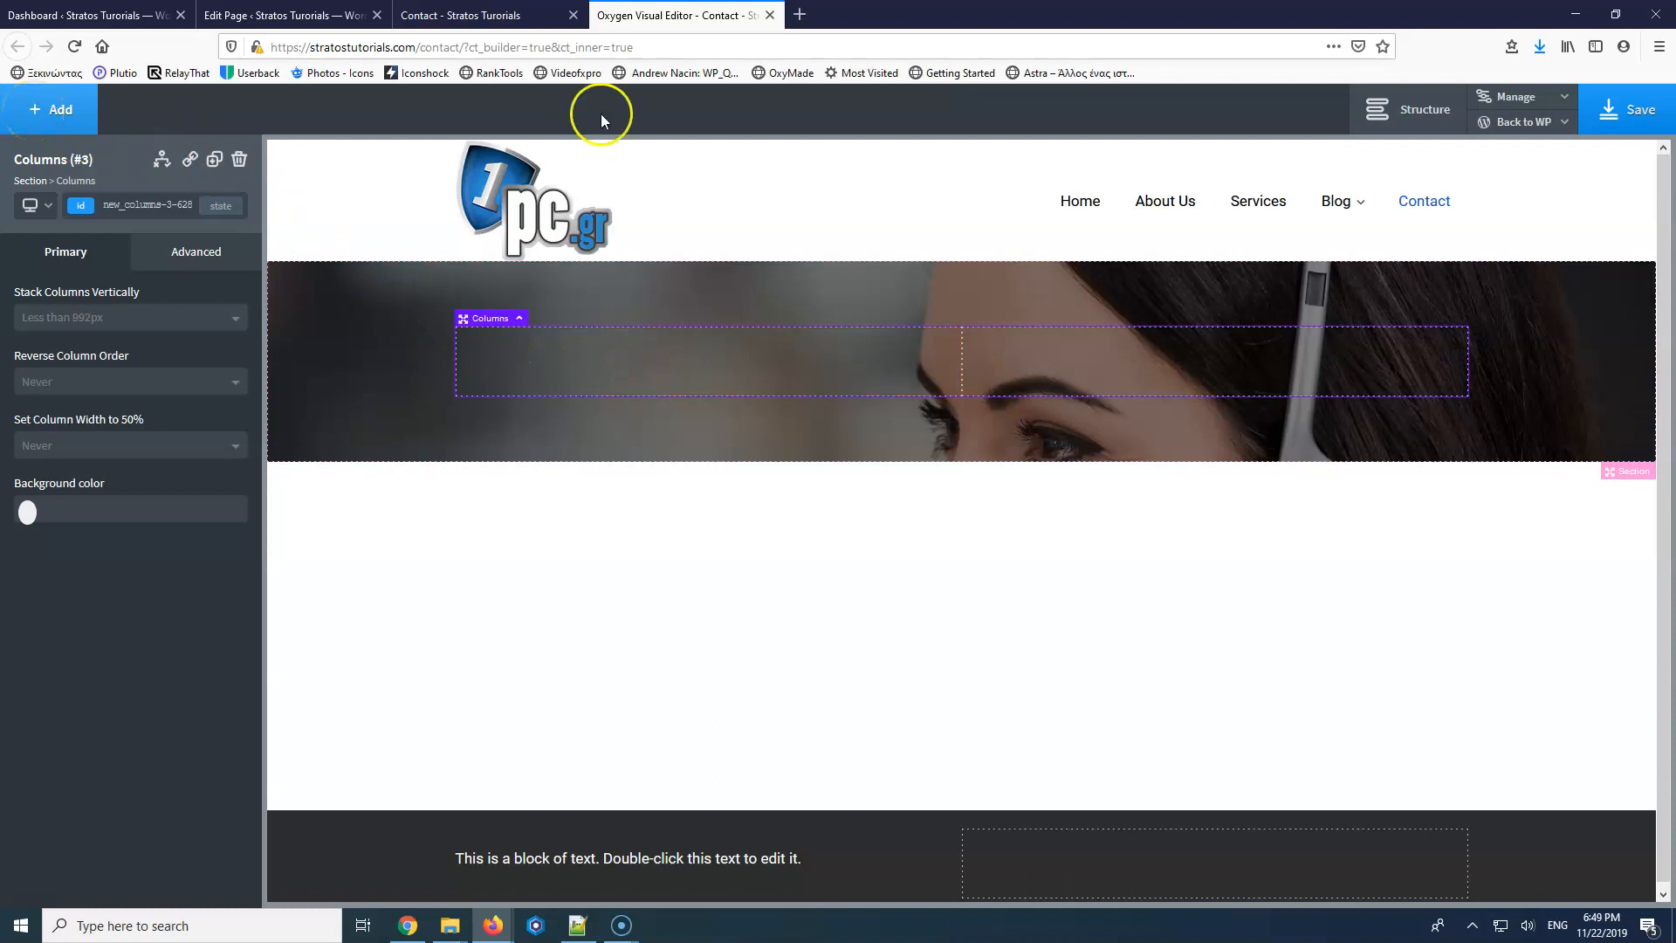
{"action": "left_click", "coordinate": [1423, 109]}
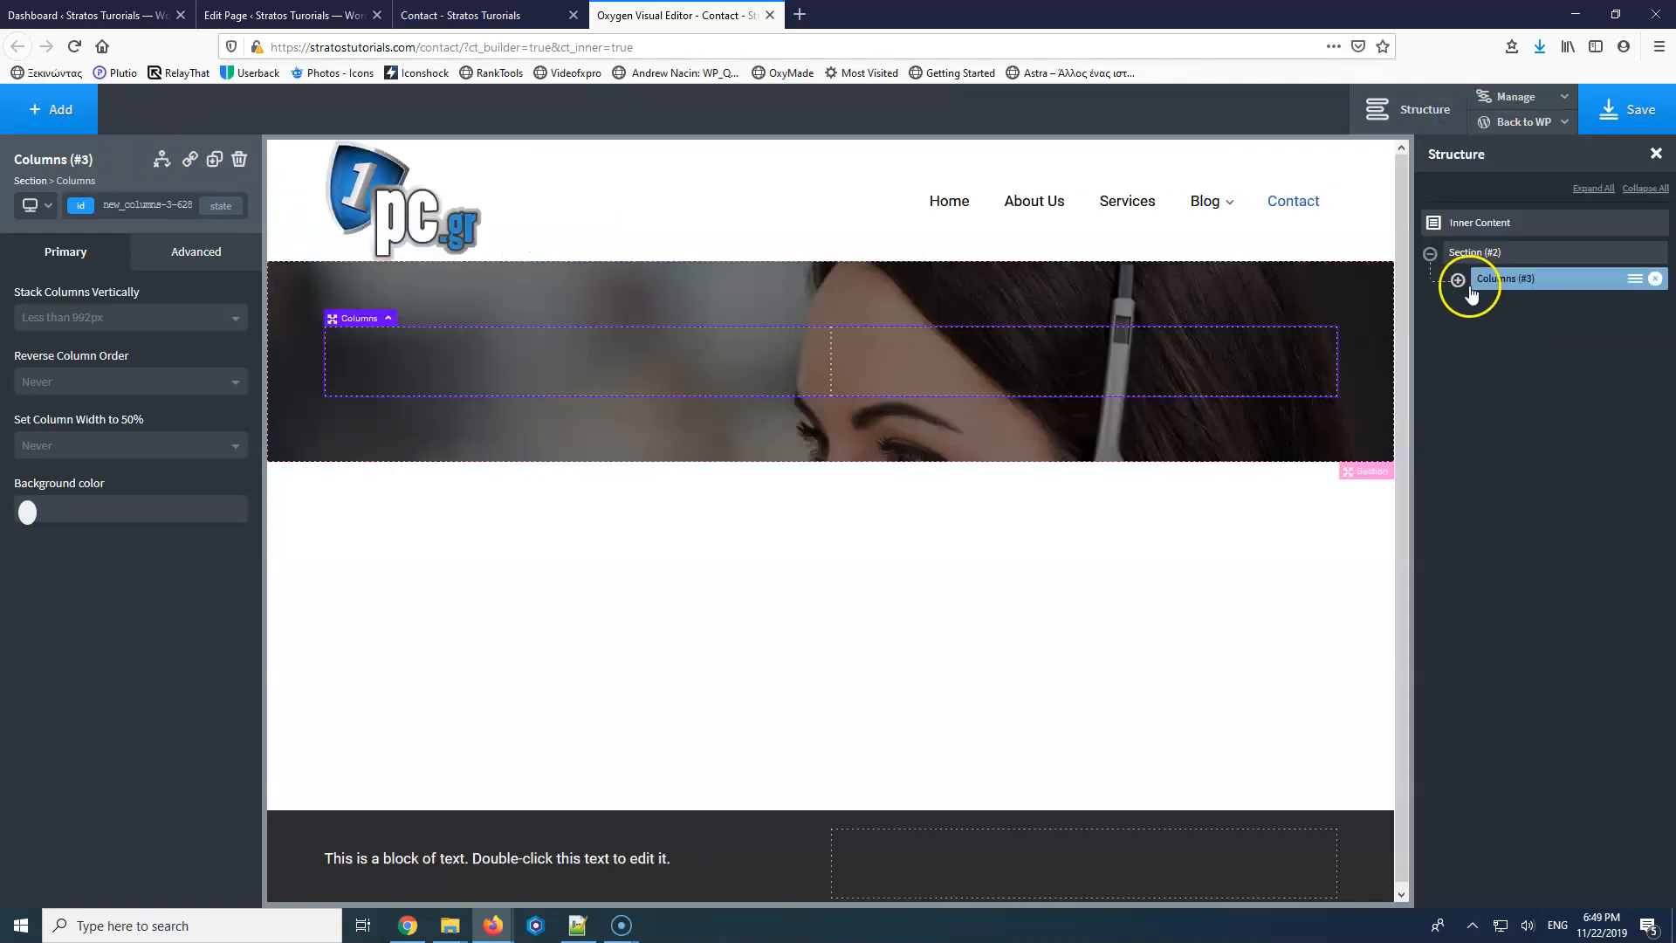
Rename the first column div to 'Left Column' in the structure tree.
{"action": "left_click", "coordinate": [1457, 280]}
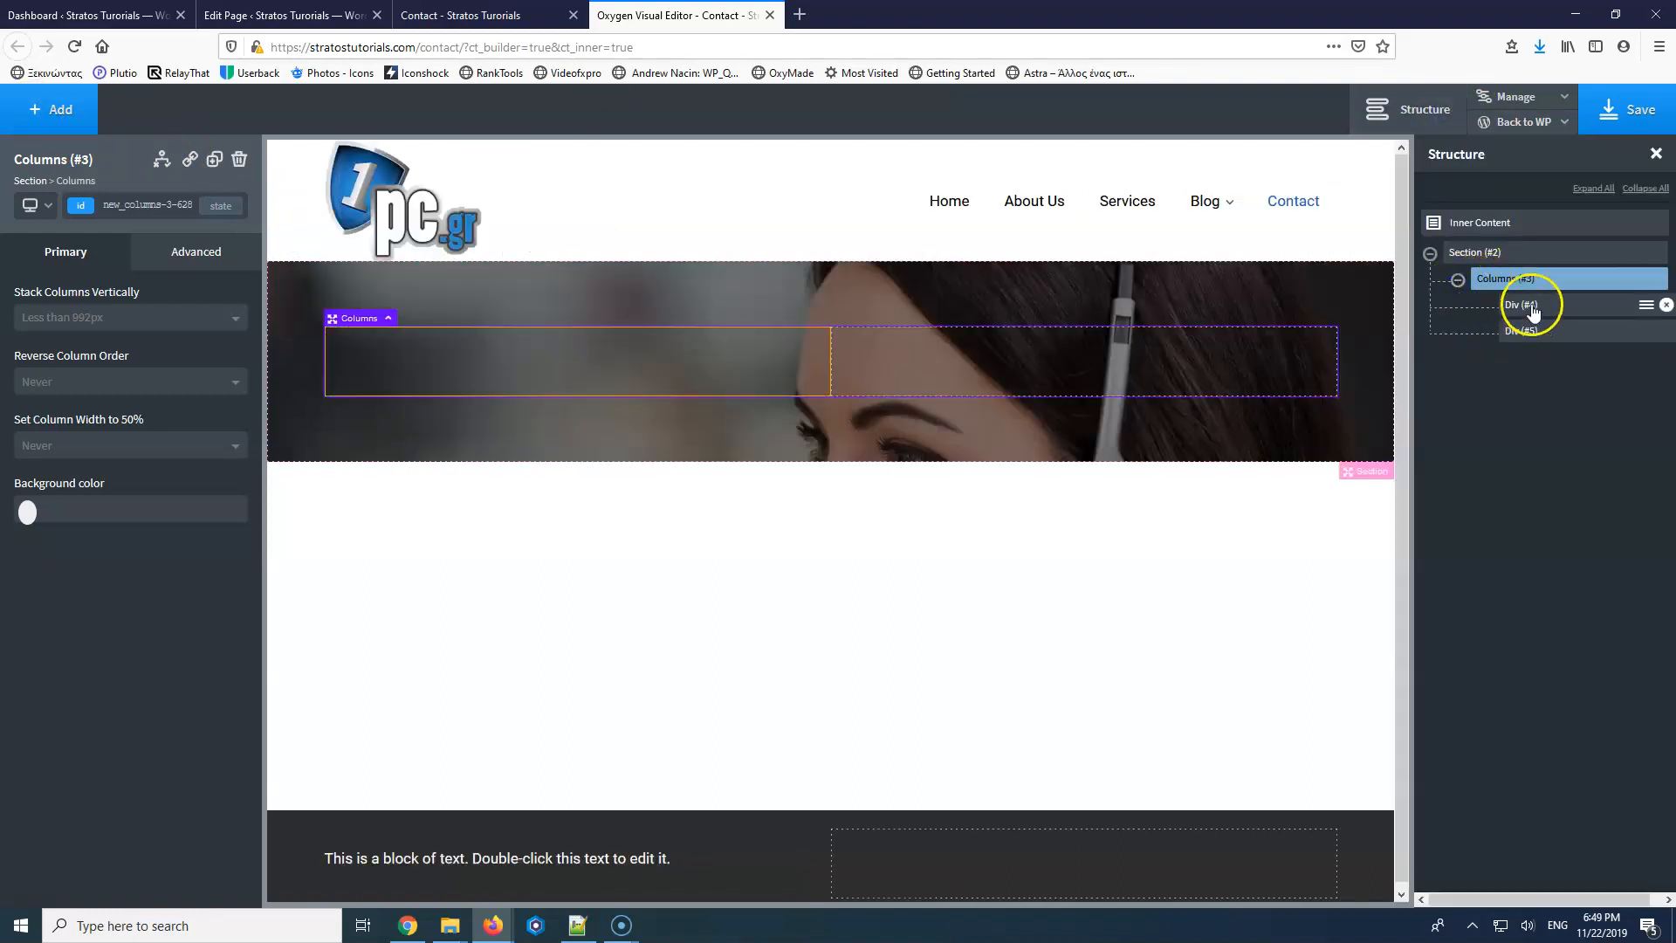
{"action": "left_click", "coordinate": [1640, 310]}
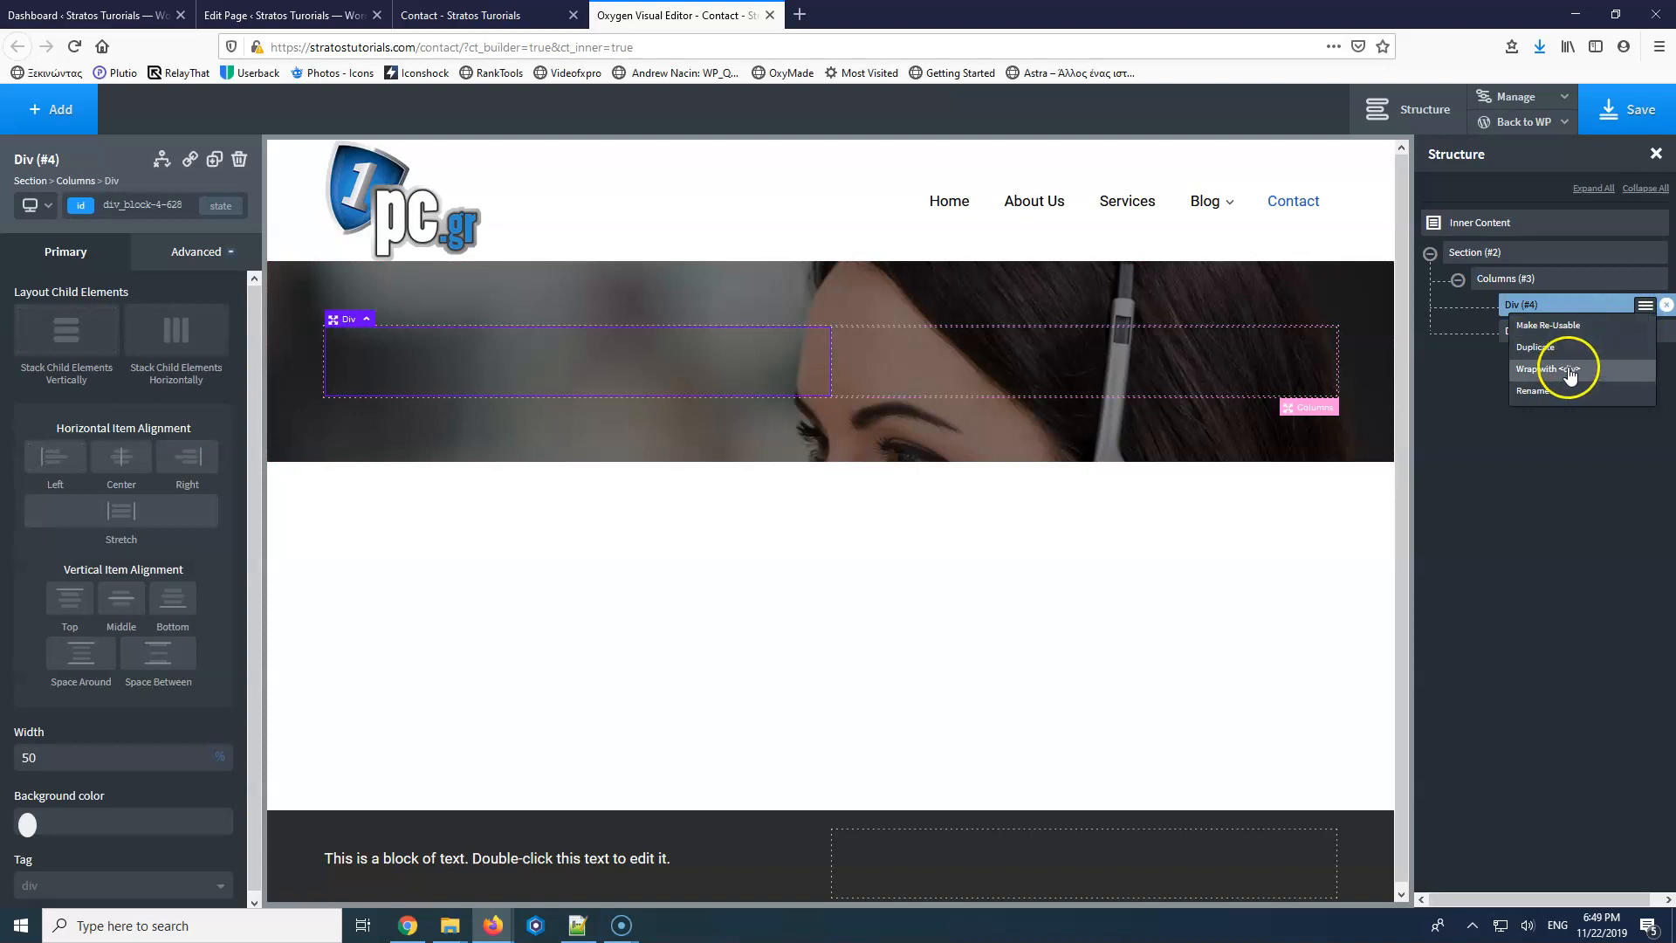
{"action": "left_click", "coordinate": [1534, 391]}
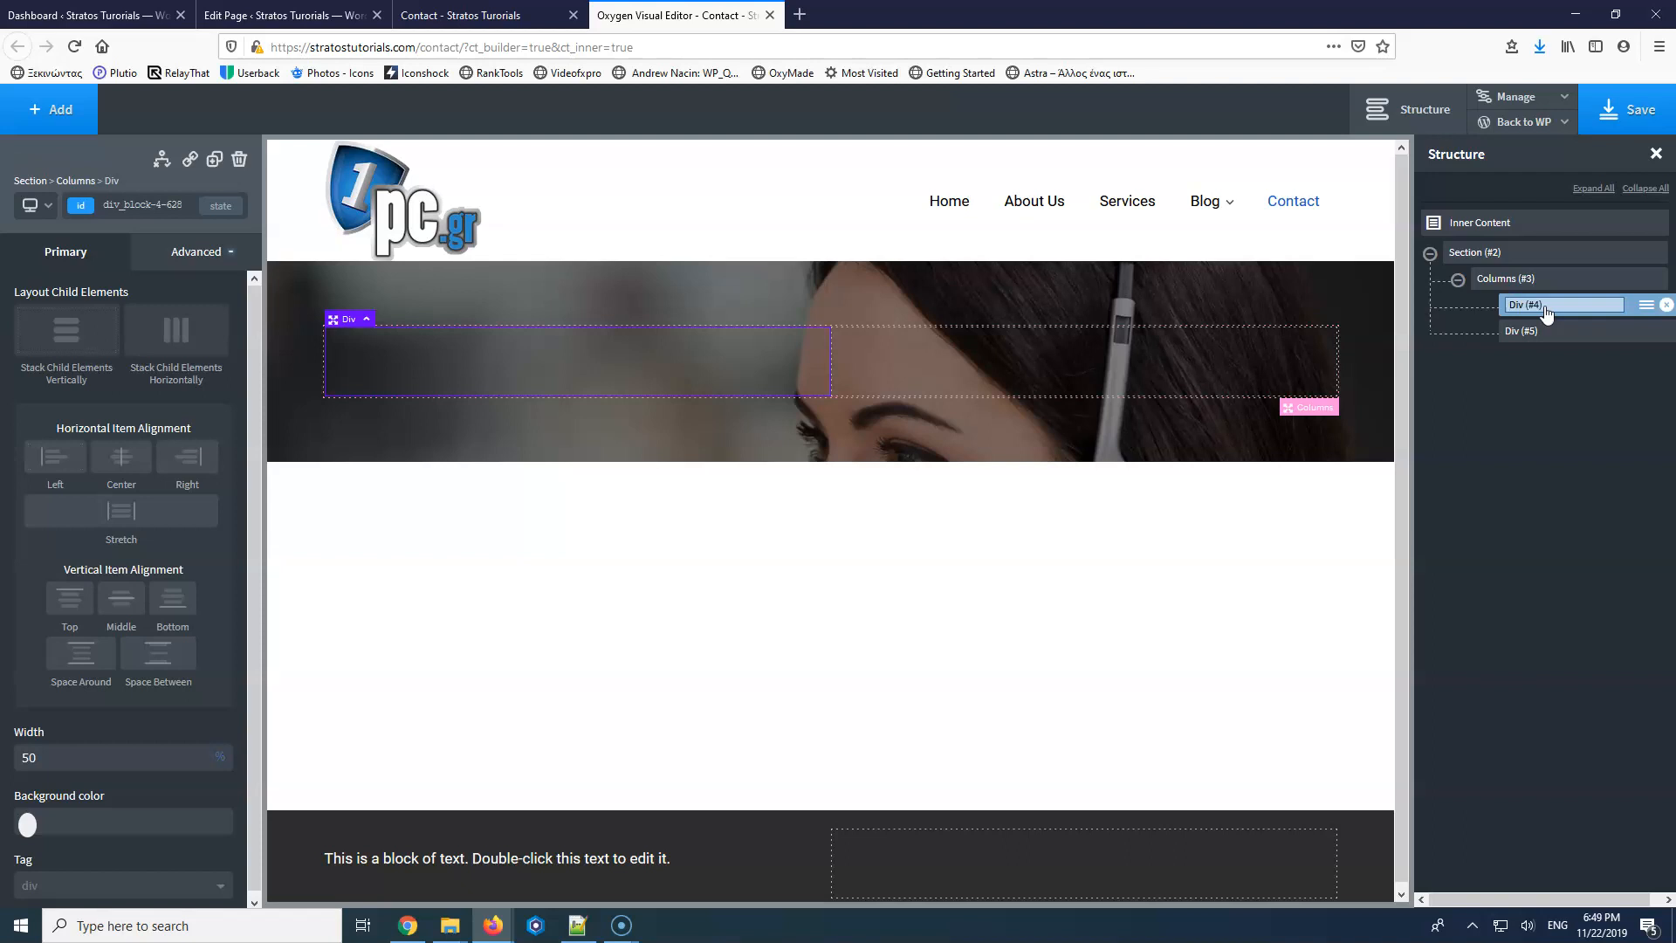
{"action": "type", "text": "eft Column"}
{"action": "key", "text": "Return"}
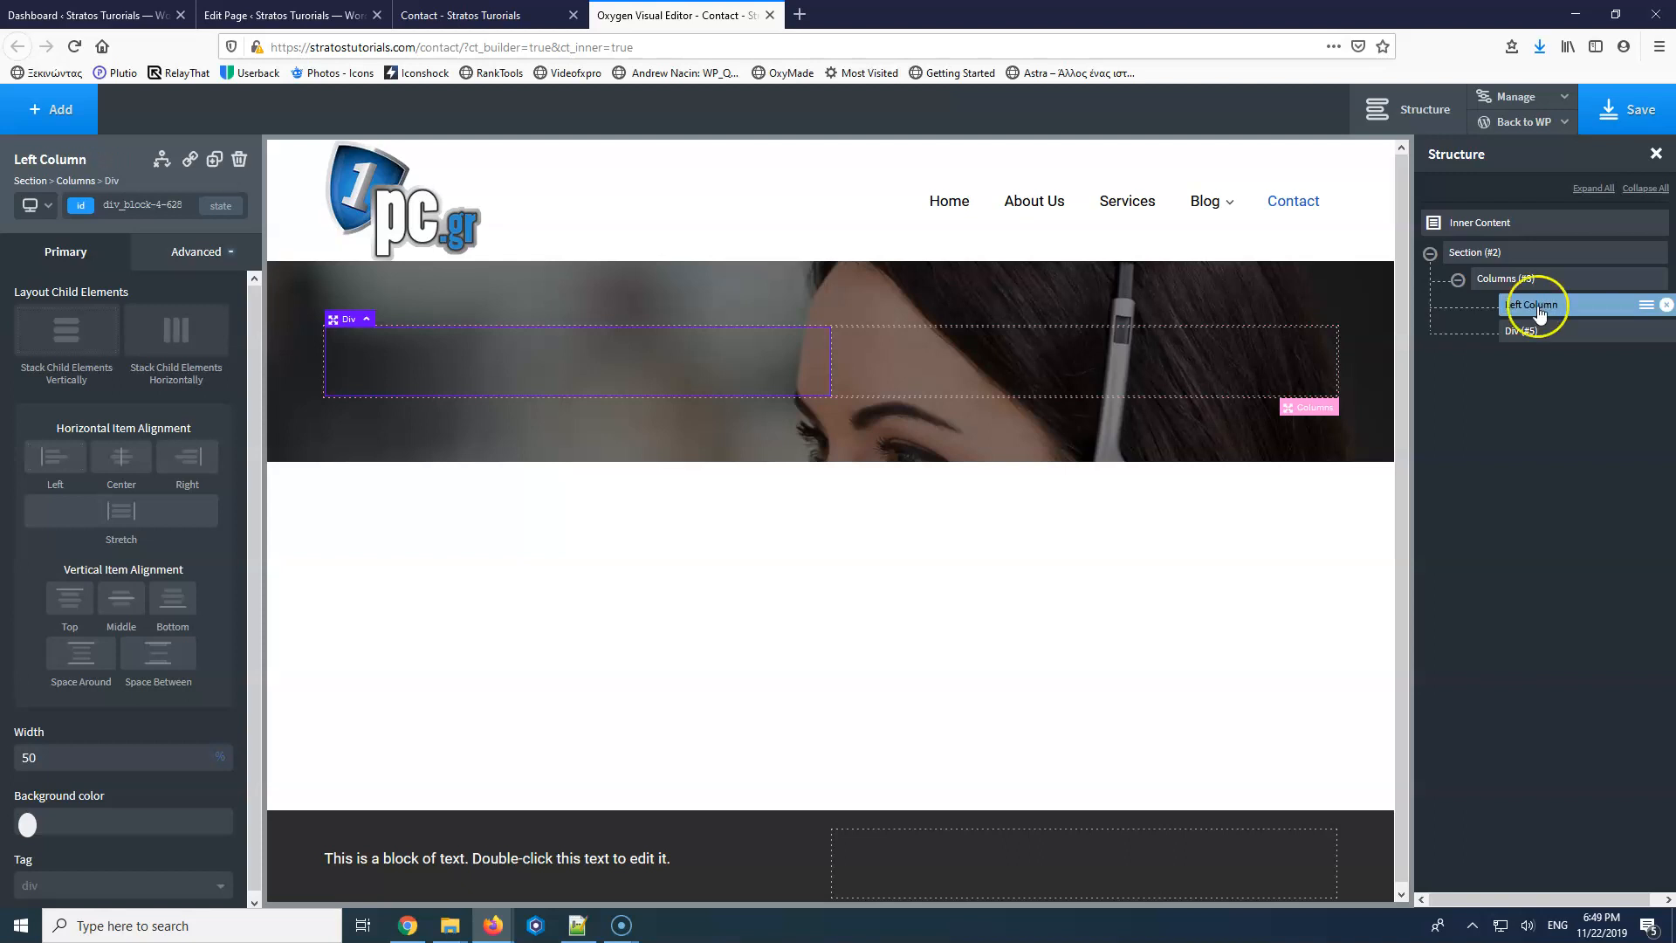
{"action": "left_click", "coordinate": [70, 109]}
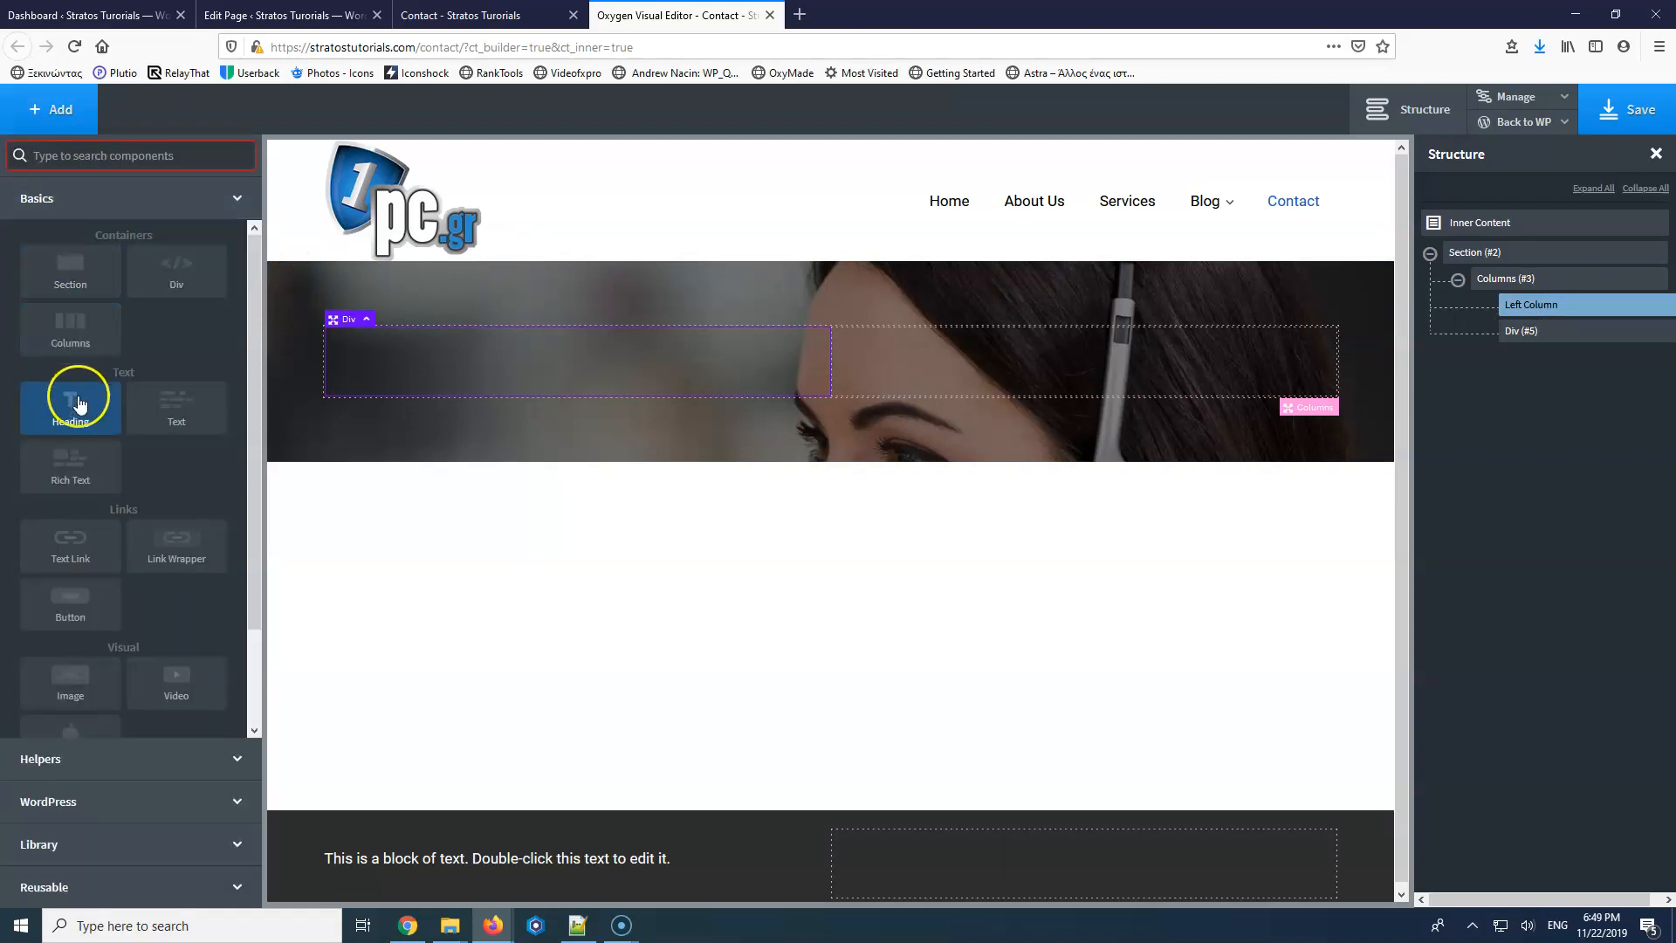
Add a div inside Left Column with a second div nested in it, and select the outer one.
{"action": "left_click", "coordinate": [157, 275]}
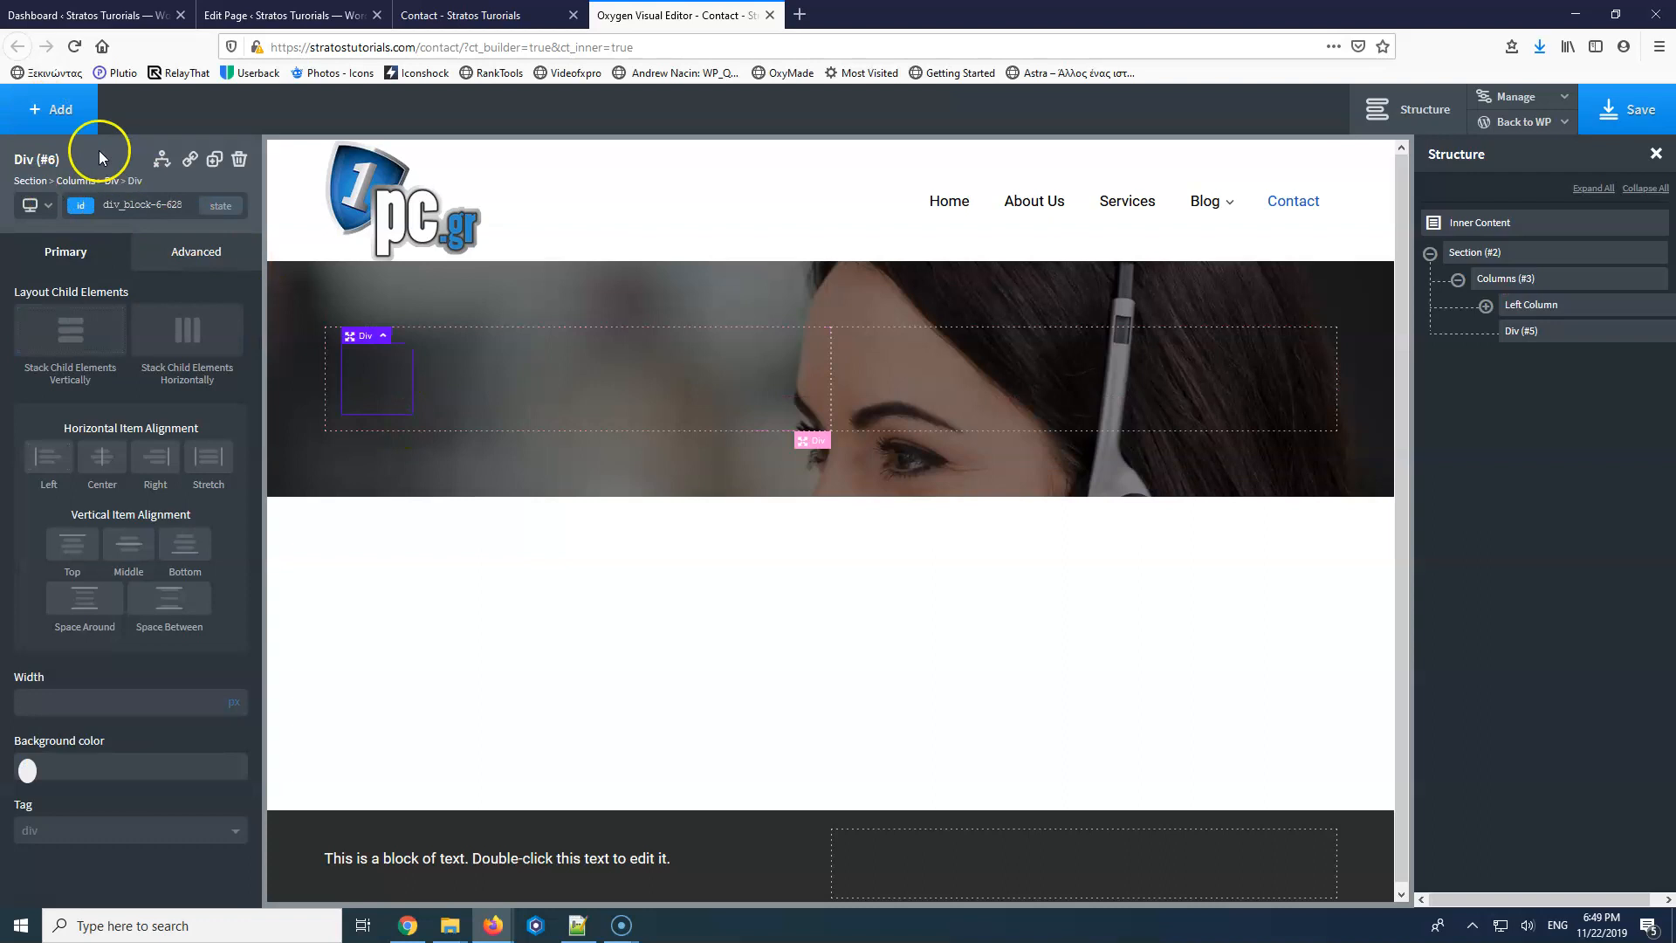
{"action": "left_click", "coordinate": [54, 109]}
{"action": "left_click", "coordinate": [175, 273]}
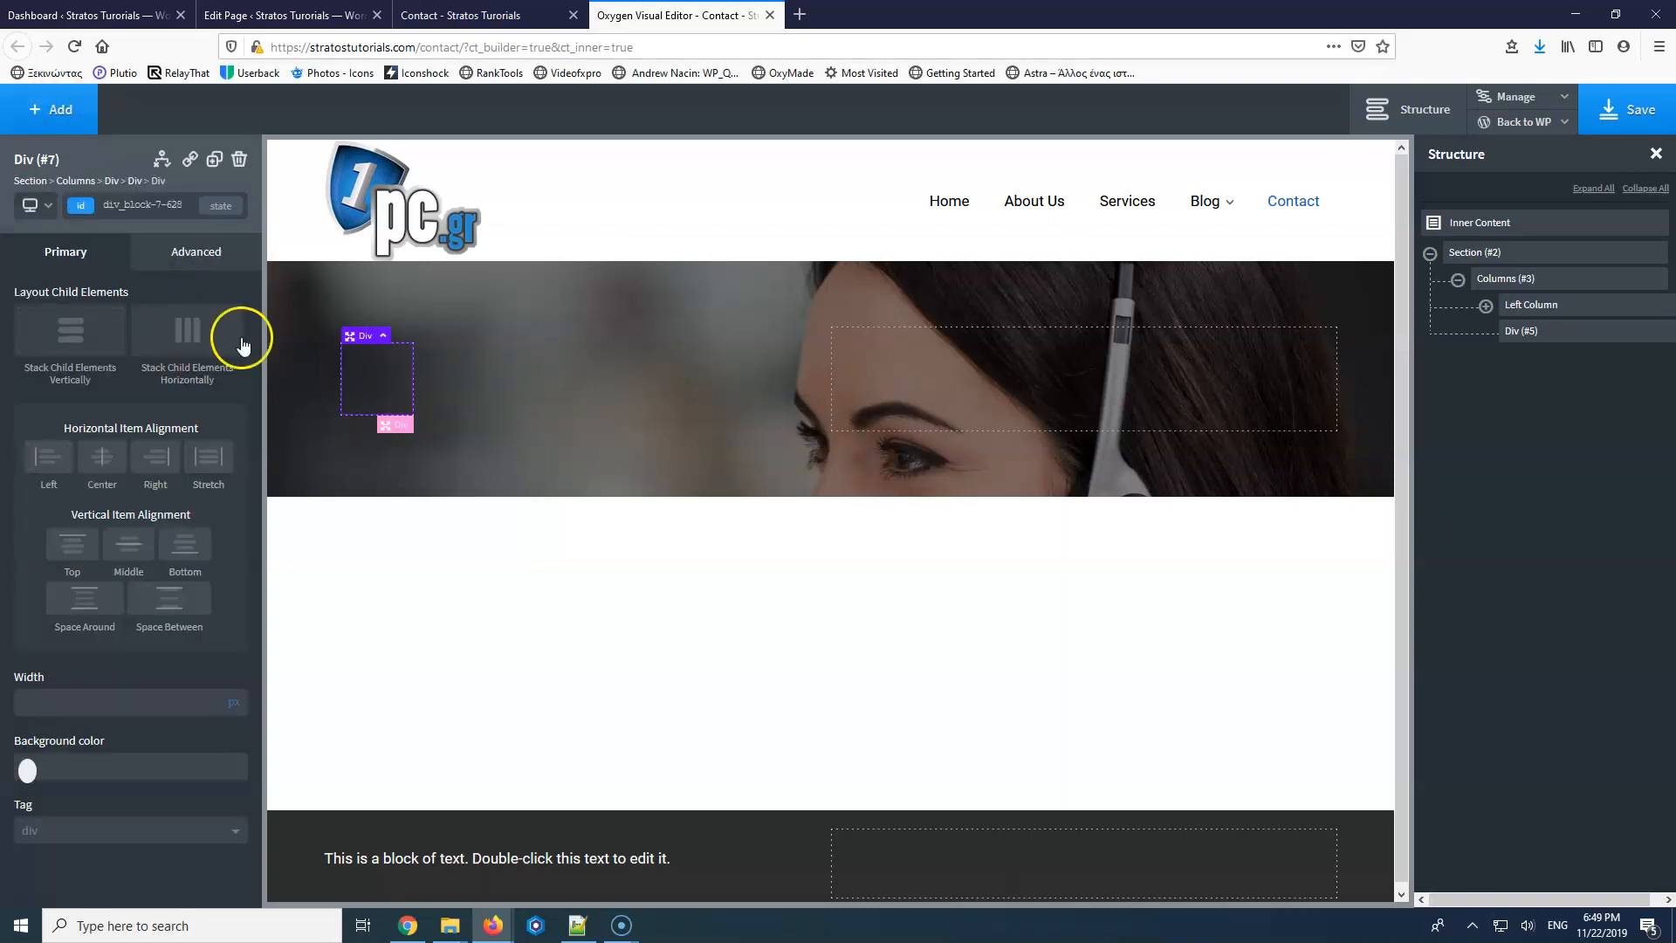
{"action": "left_click", "coordinate": [1487, 310]}
{"action": "left_click", "coordinate": [1514, 332]}
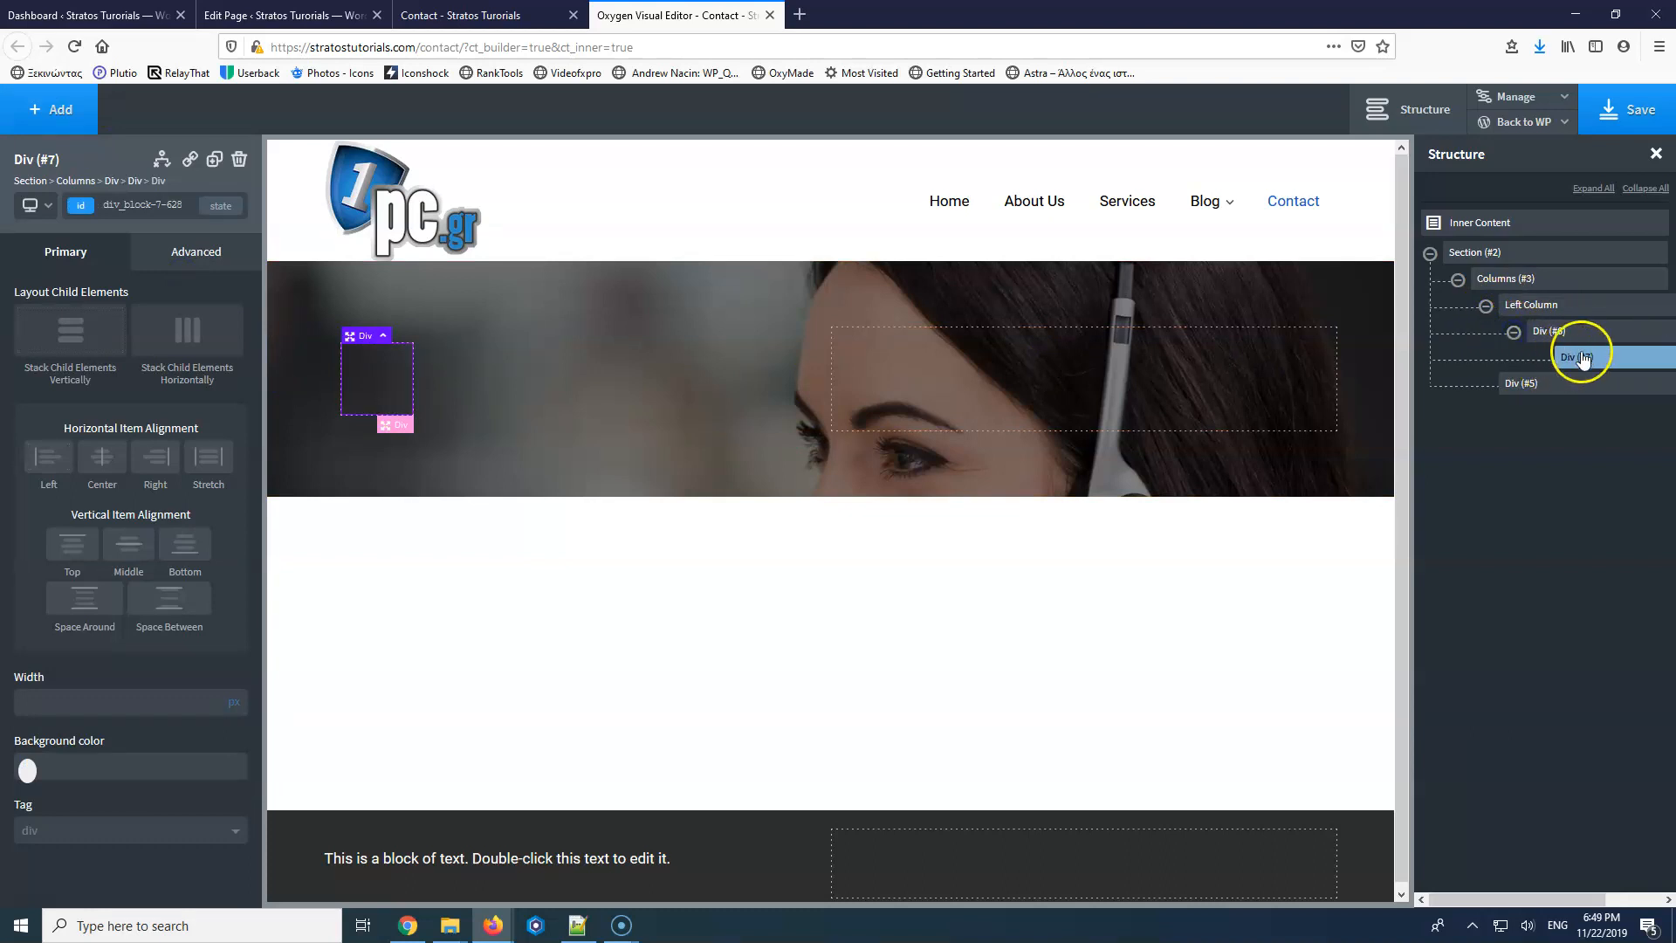
{"action": "left_click", "coordinate": [1560, 335]}
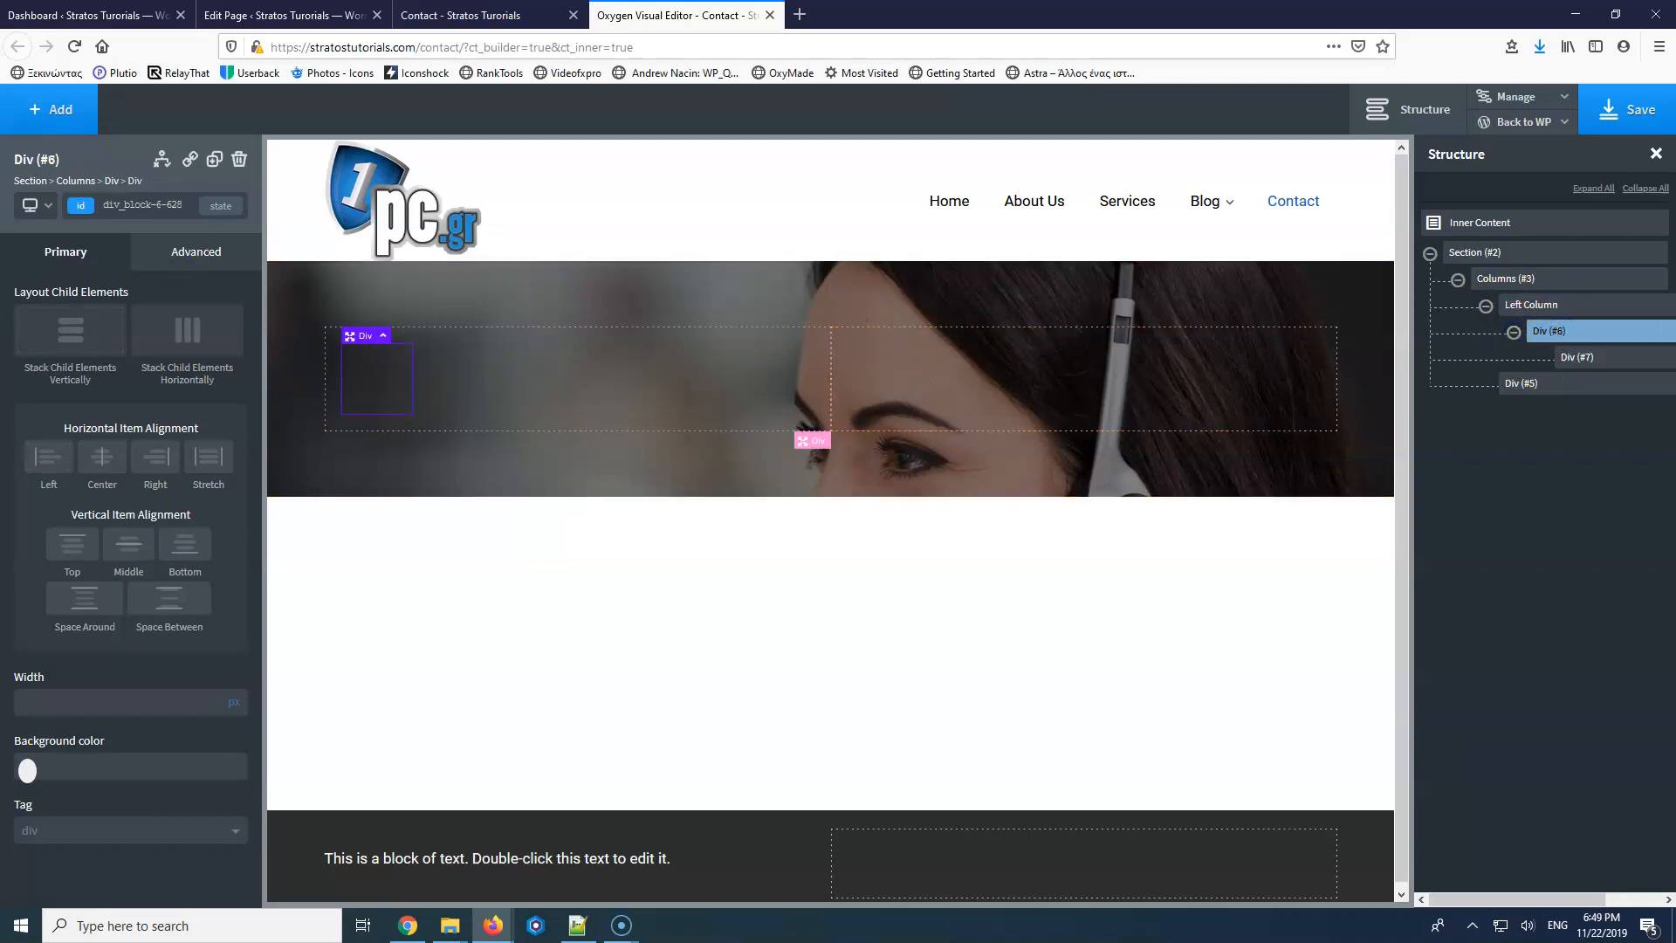
{"action": "left_click", "coordinate": [159, 206]}
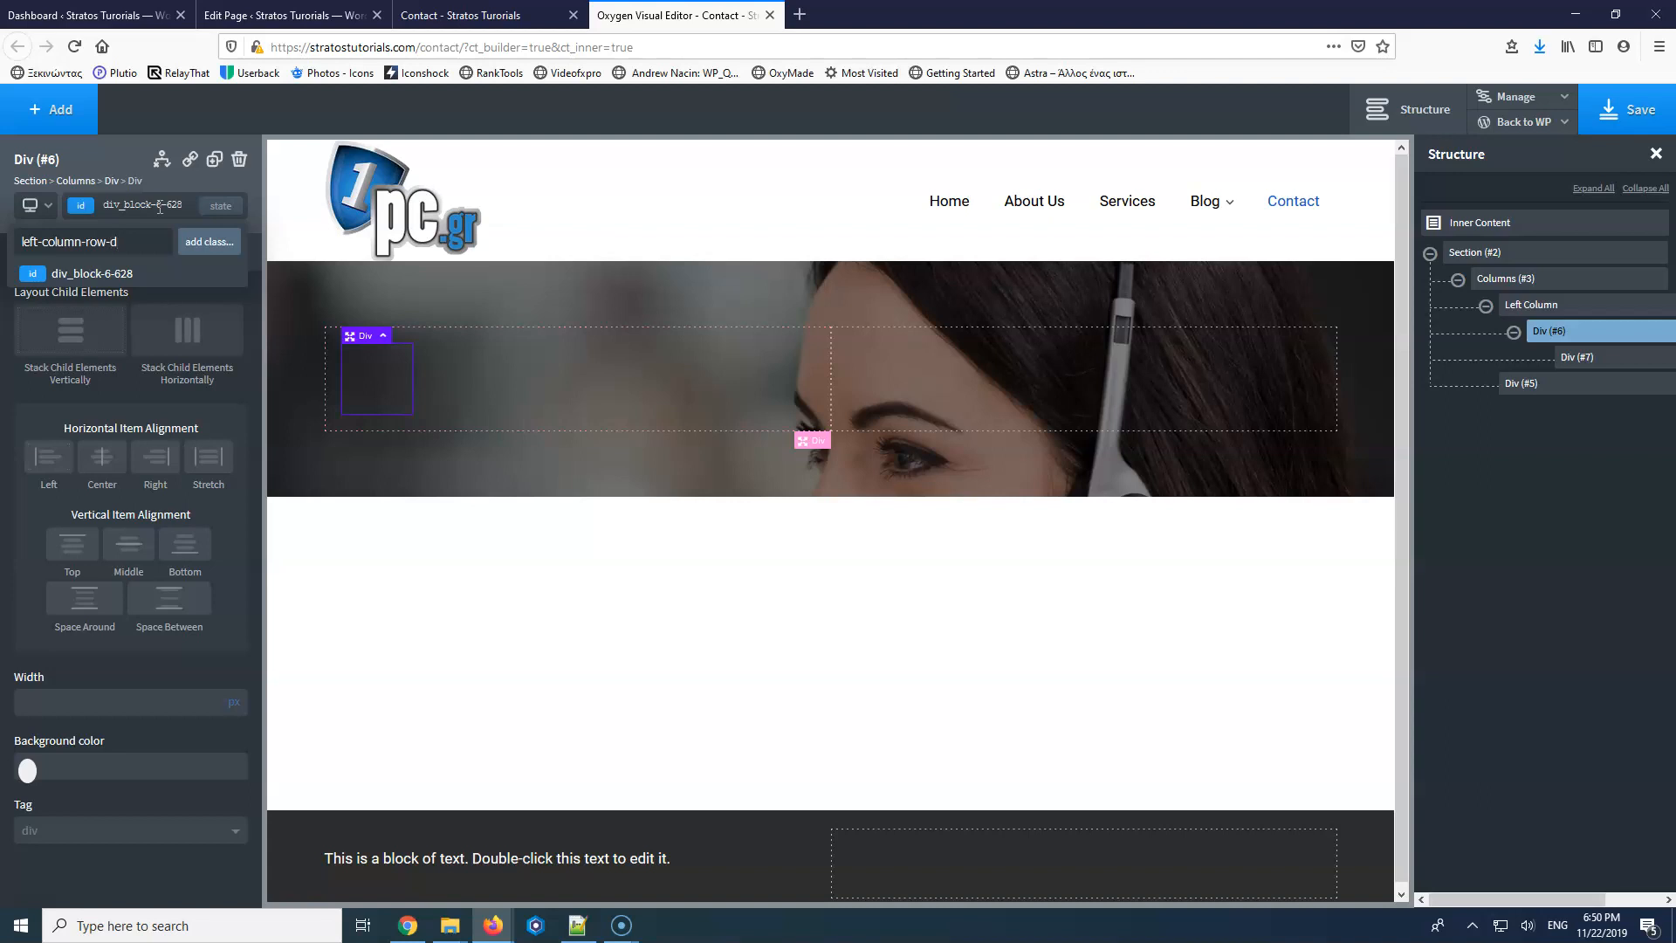
Apply the left-column-row-div class to the outer div, then remove it again.
{"action": "key", "text": "Return"}
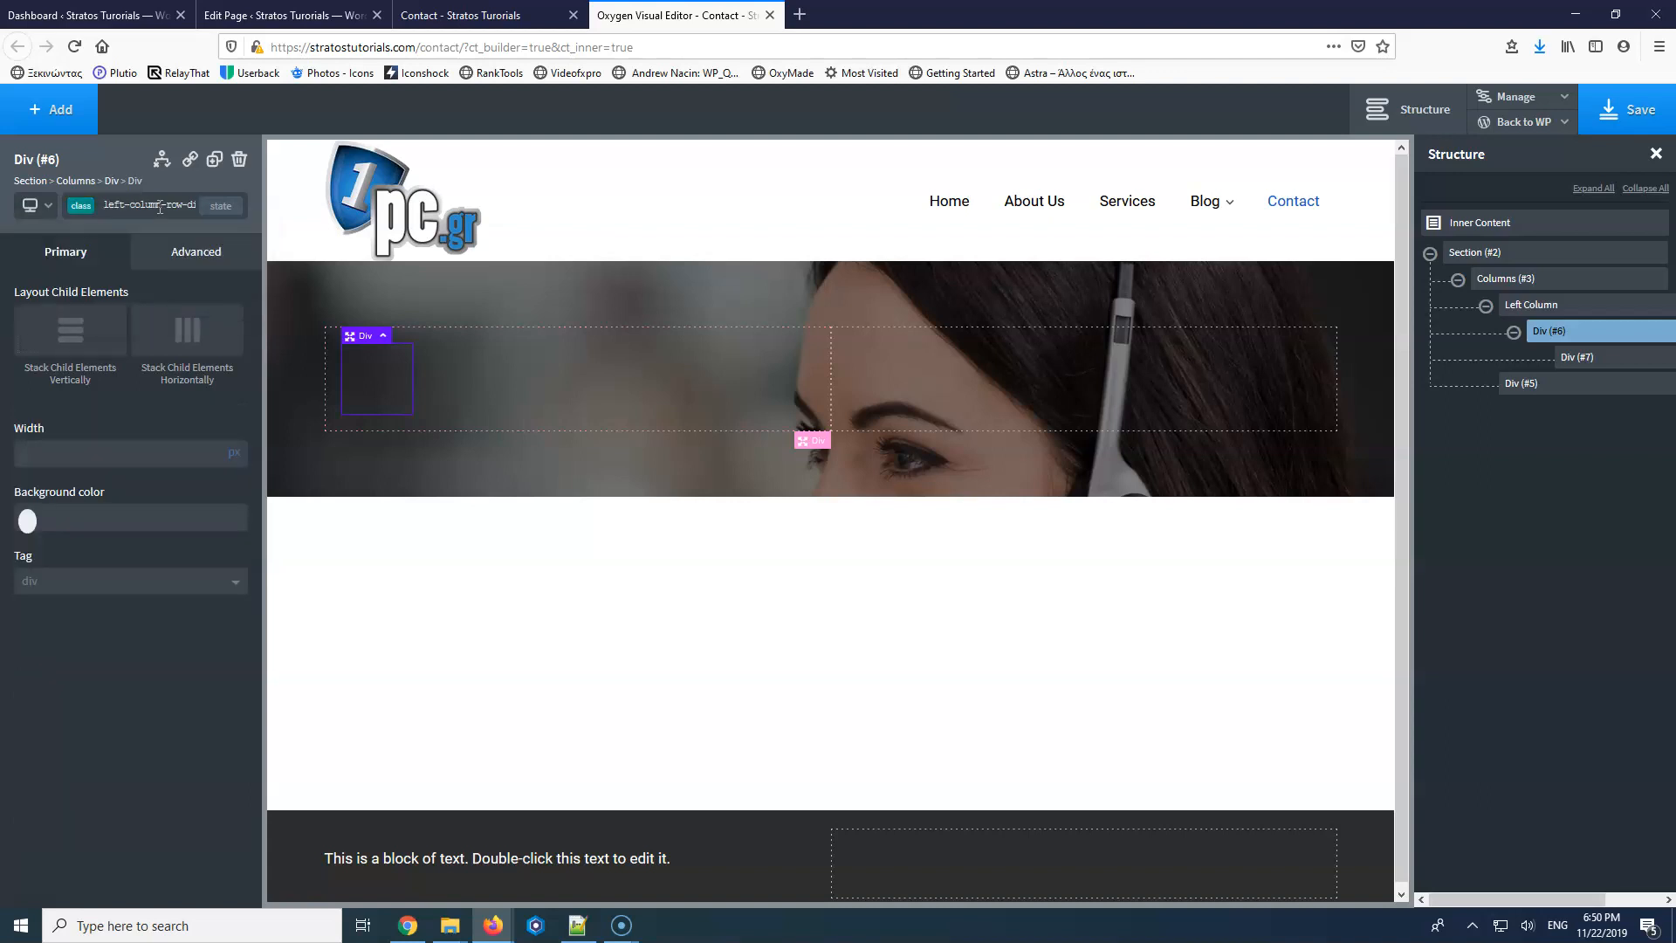
{"action": "left_click", "coordinate": [159, 206]}
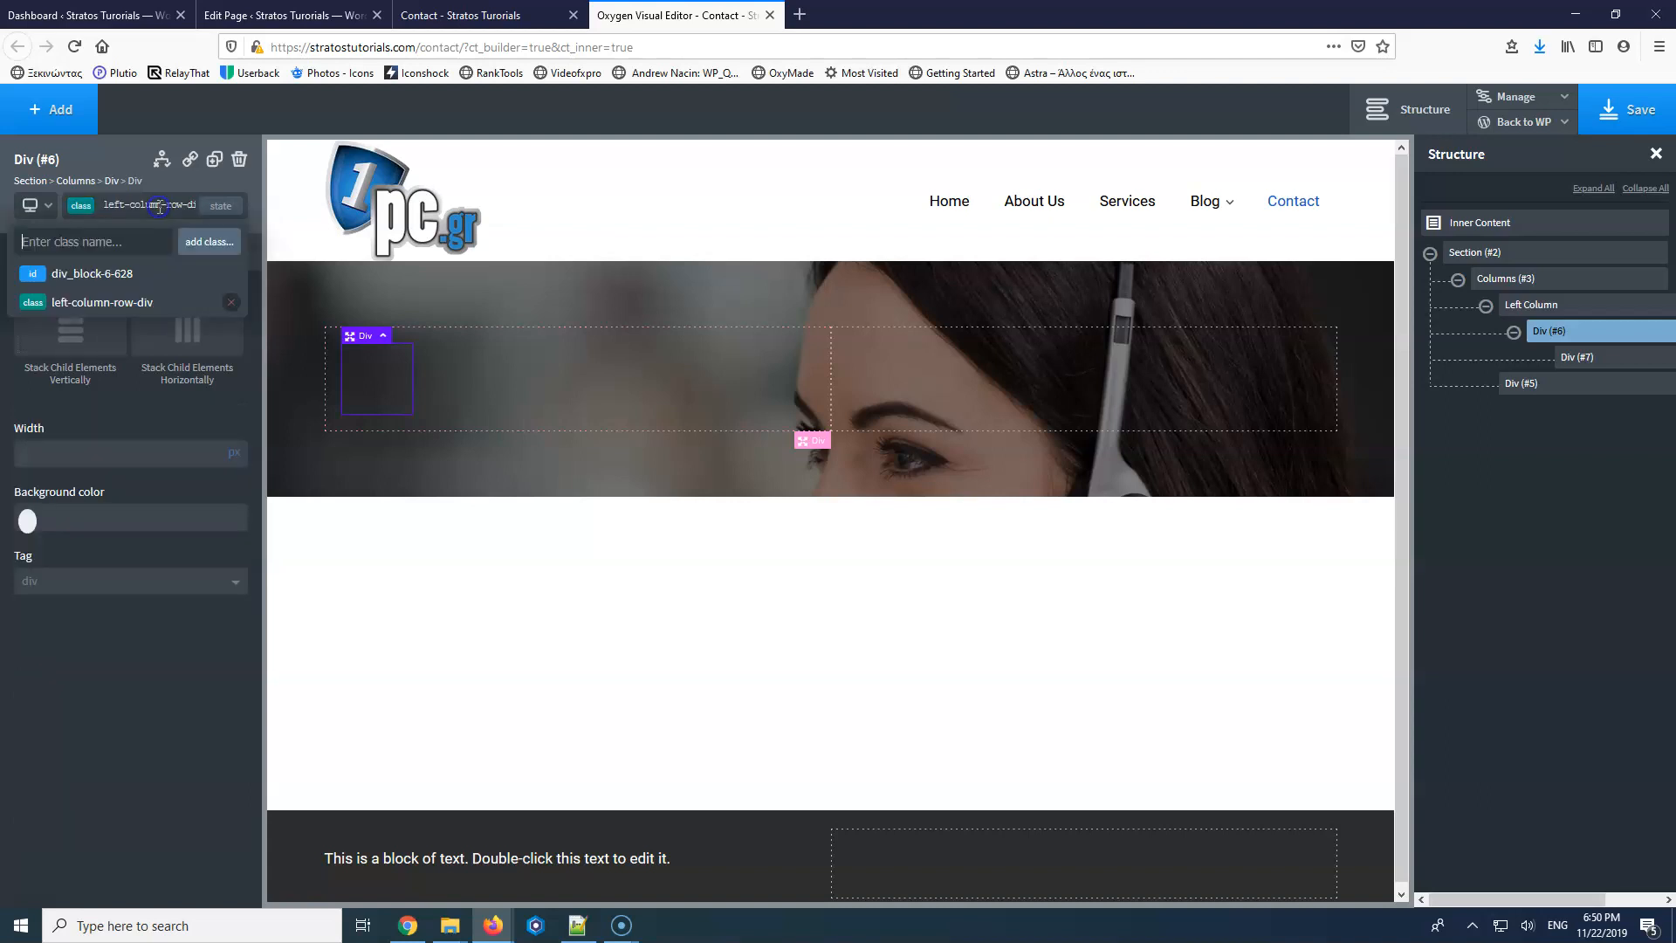
{"action": "double_click", "coordinate": [158, 206]}
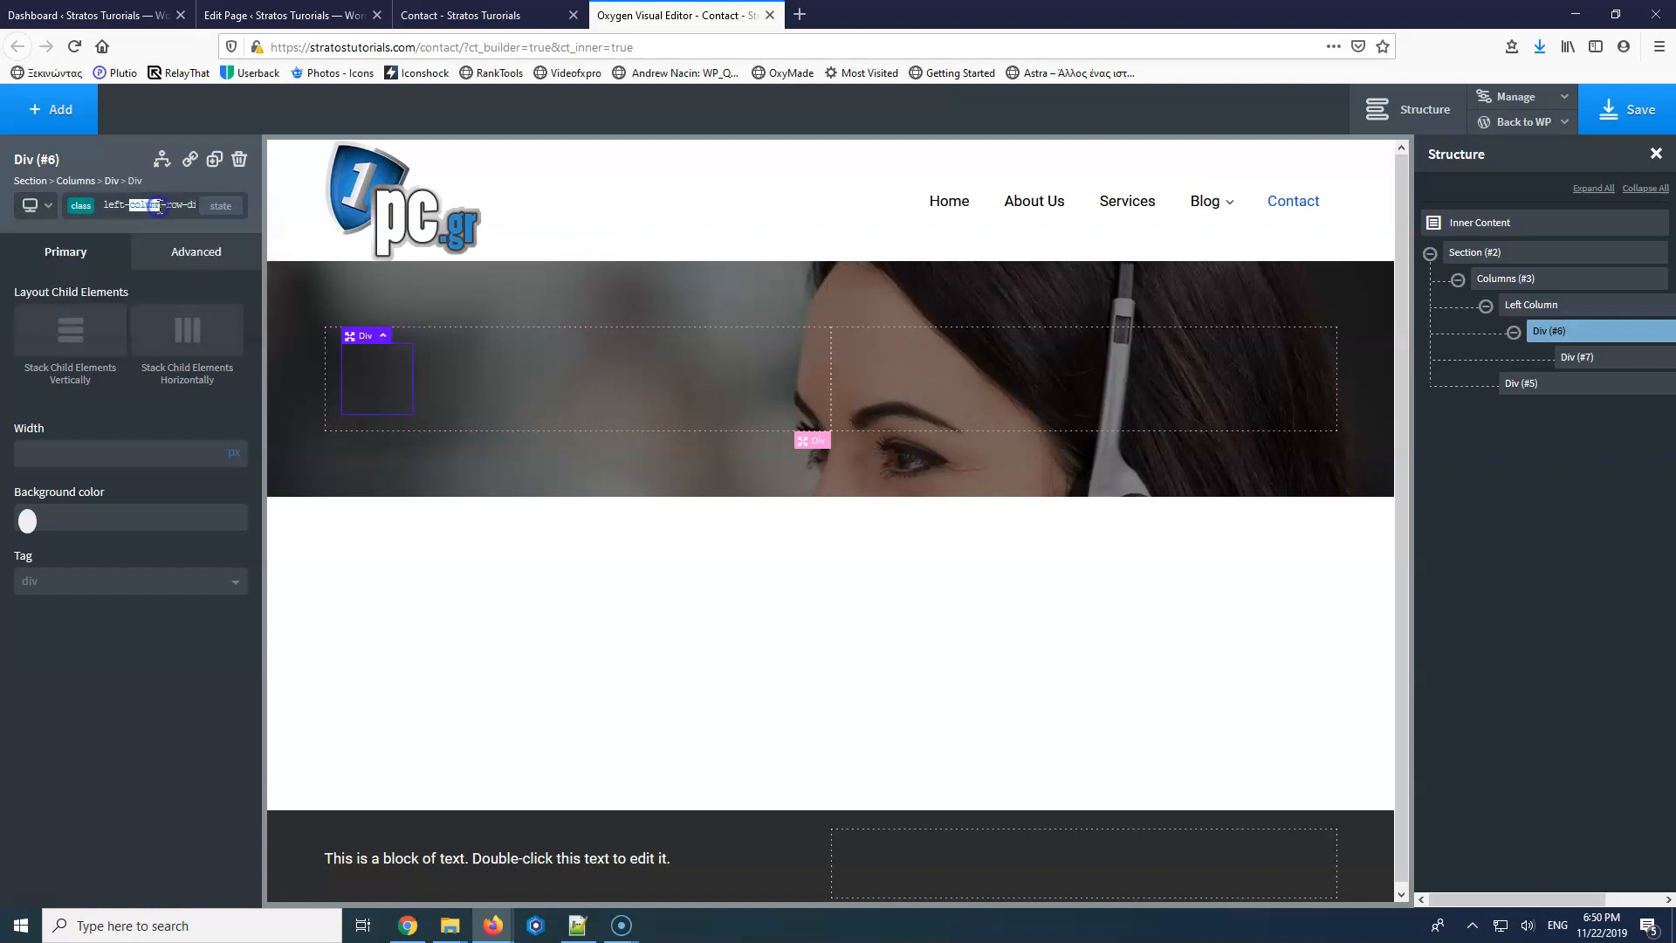
{"action": "key", "text": "BackSpace"}
{"action": "left_click", "coordinate": [161, 206]}
{"action": "left_click", "coordinate": [163, 206]}
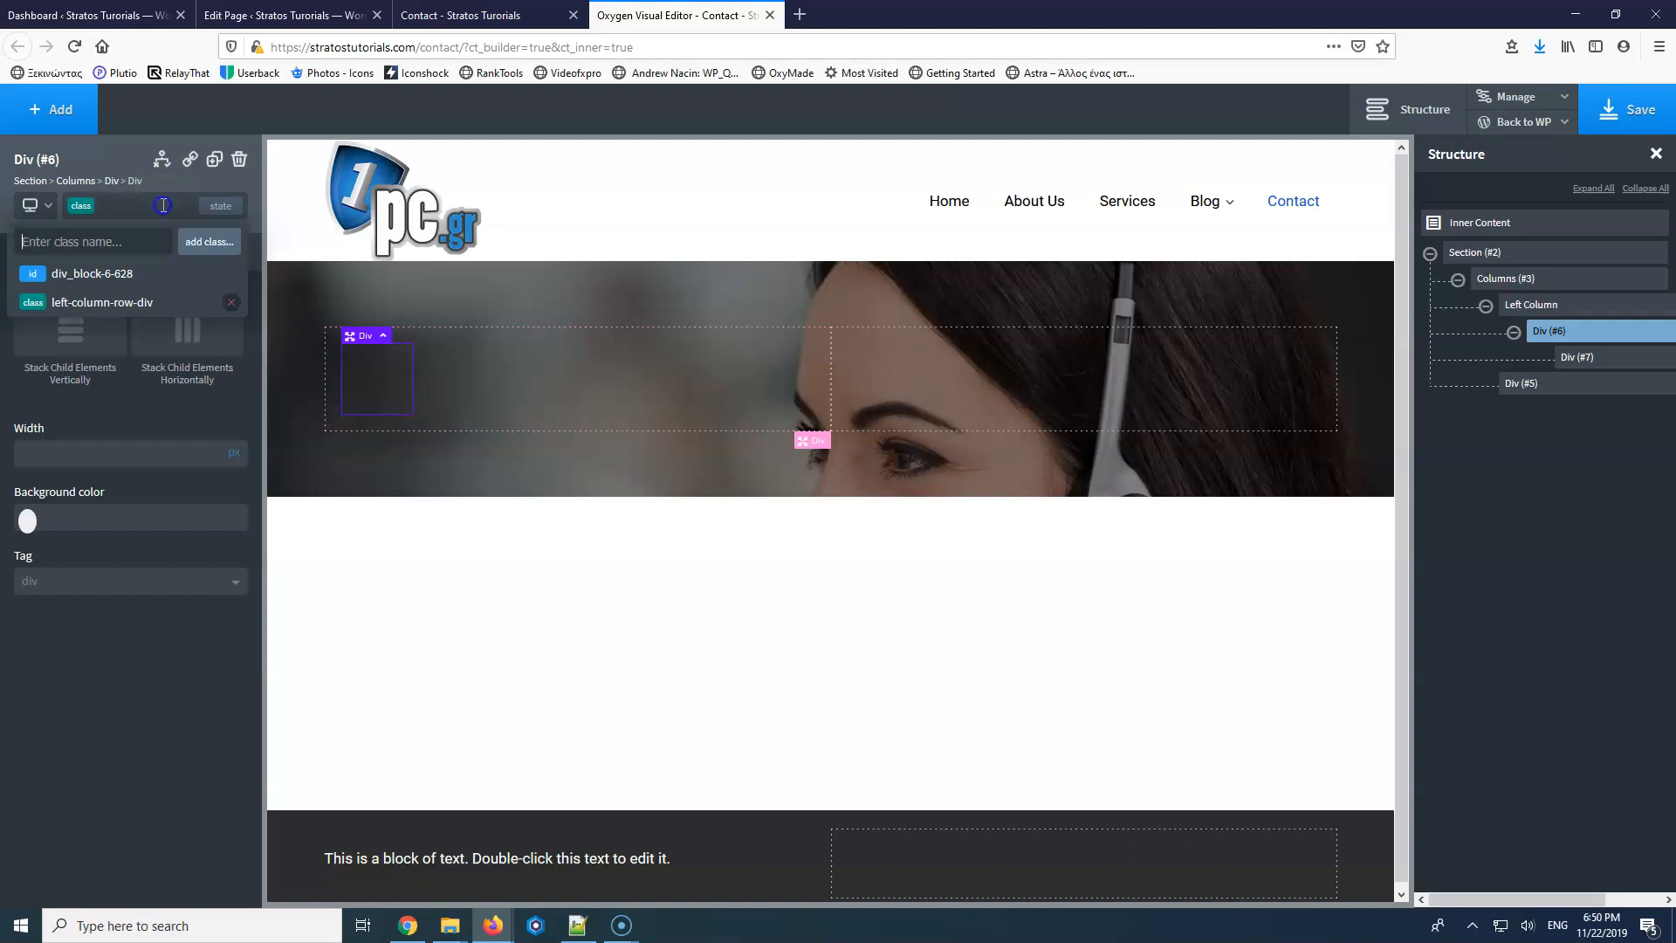
{"action": "left_click", "coordinate": [232, 304]}
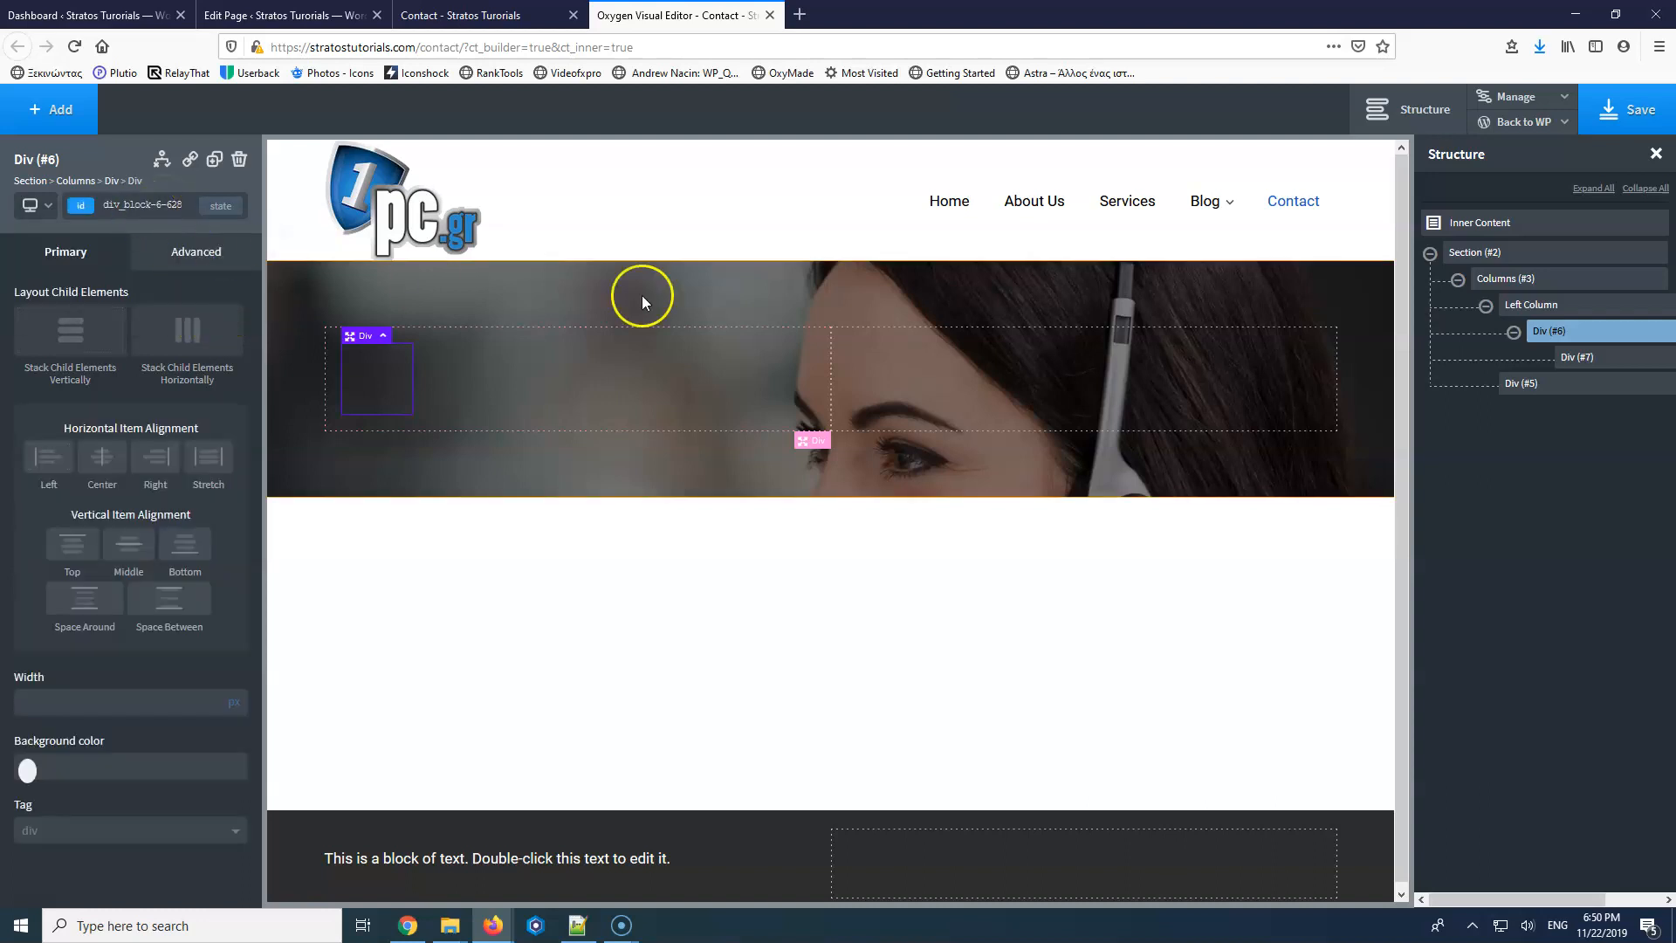
Rename the outer div to 'leftcolumnrowdiv' in the structure tree.
{"action": "left_click", "coordinate": [1670, 333]}
{"action": "left_click", "coordinate": [1576, 351]}
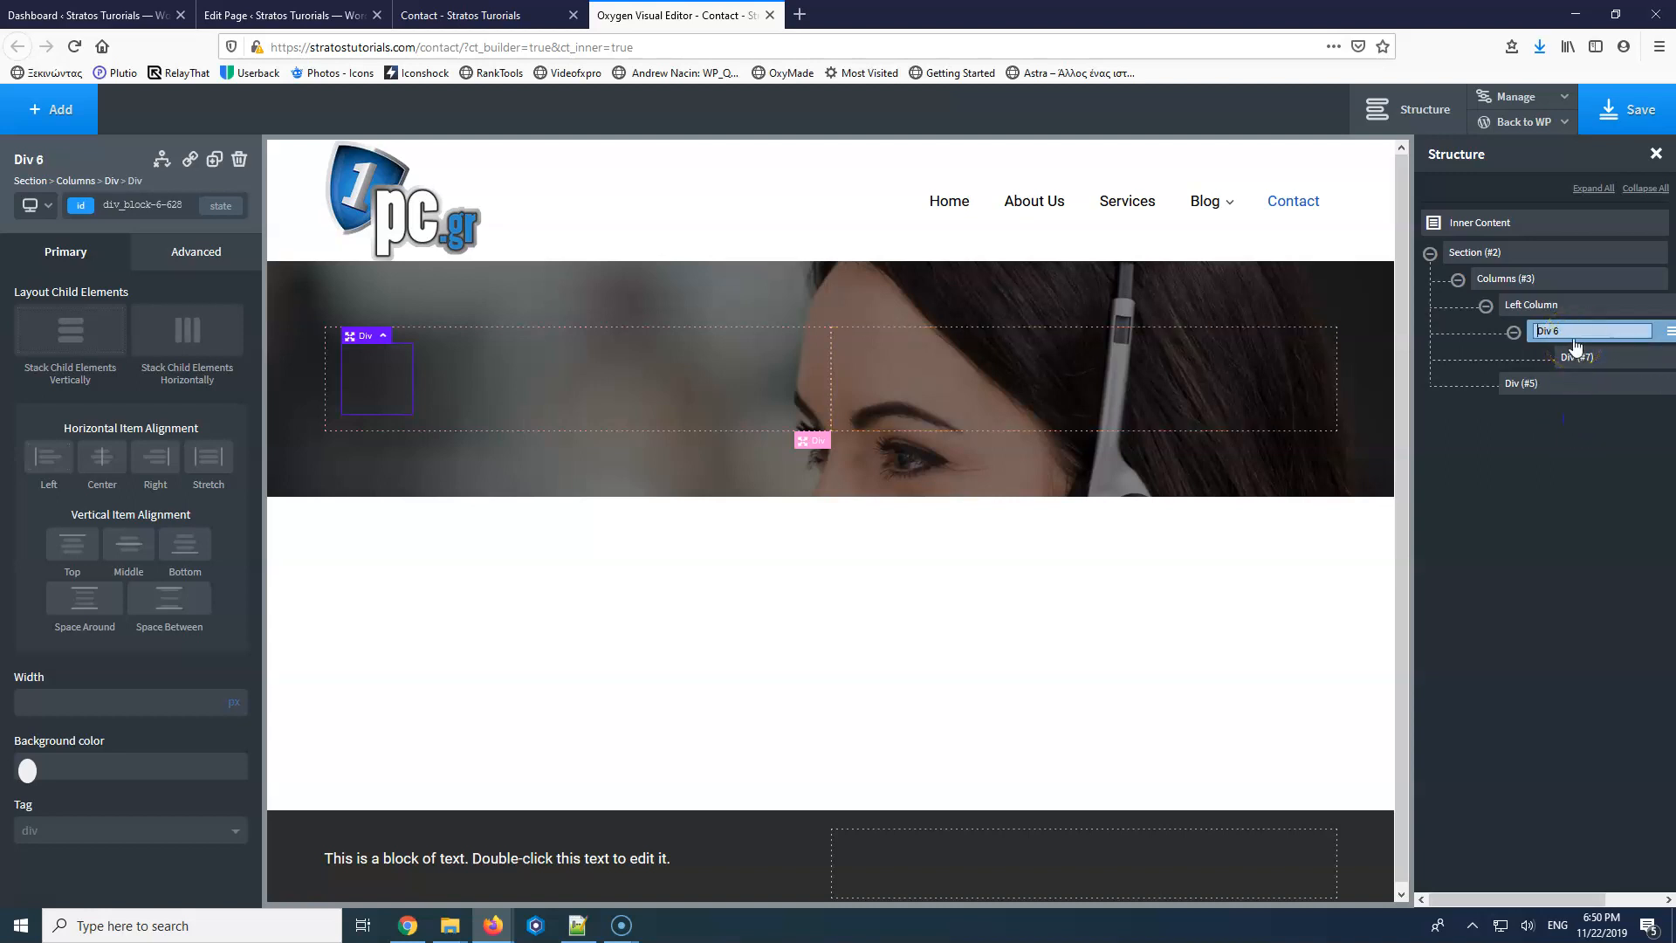
{"action": "type", "text": "left-column-row-div"}
{"action": "left_click", "coordinate": [1583, 338]}
{"action": "key", "text": "Delete"}
{"action": "key", "text": "Delete"}
{"action": "key", "text": "Delete"}
{"action": "key", "text": "Delete"}
{"action": "key", "text": "Delete"}
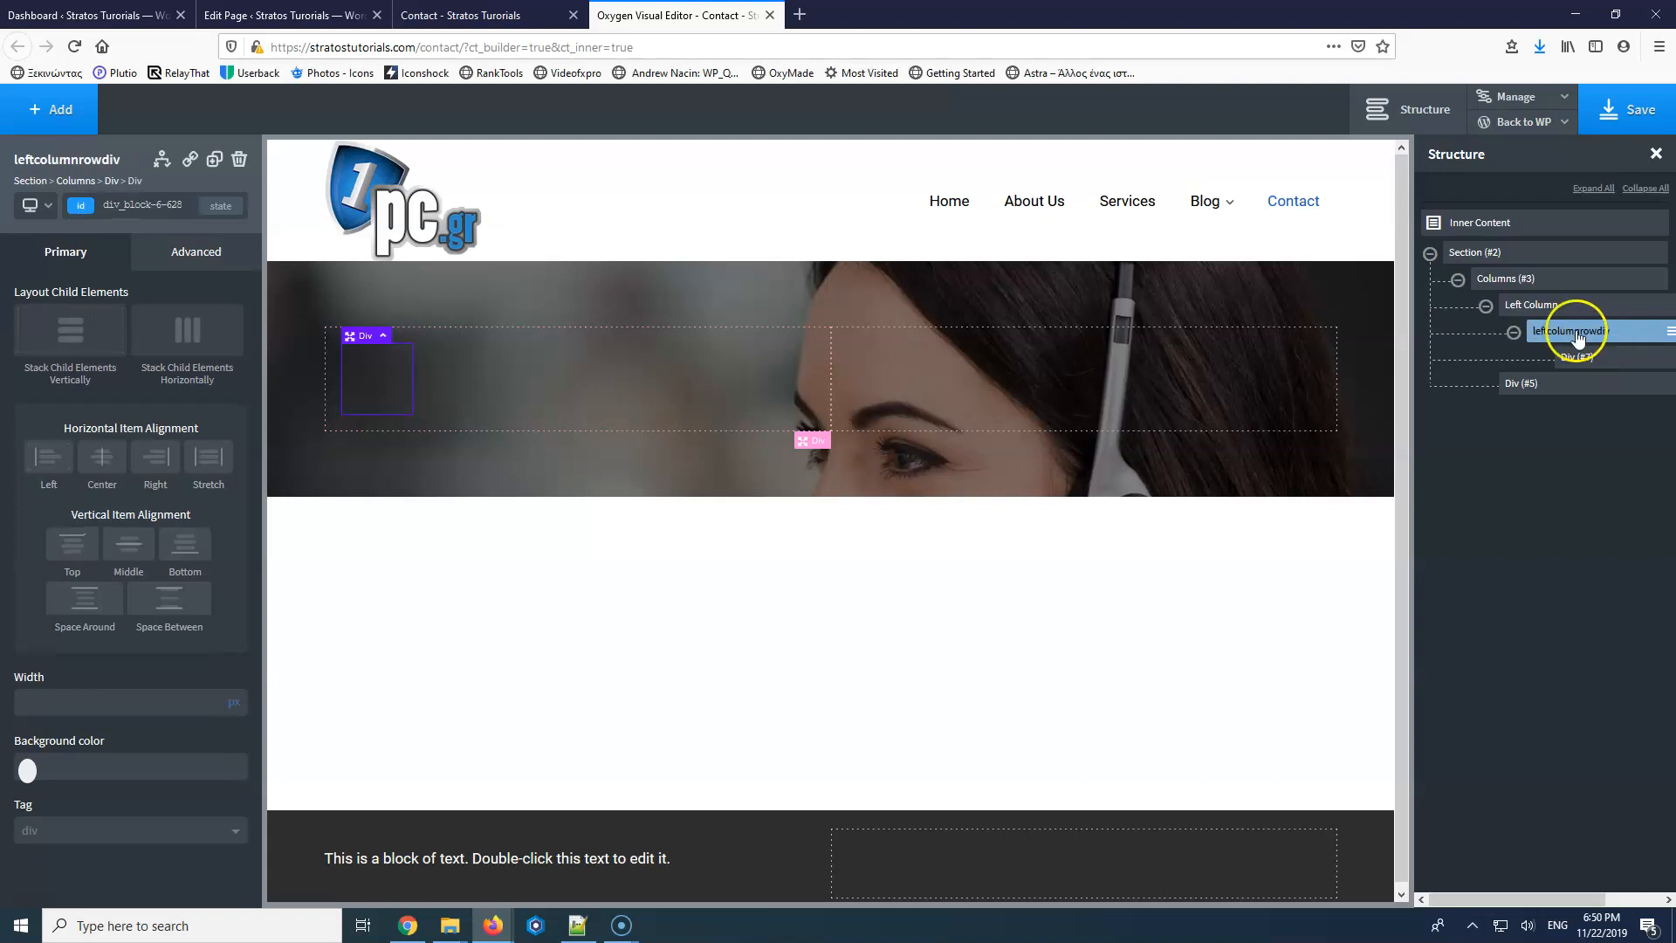
{"action": "left_click", "coordinate": [1578, 358]}
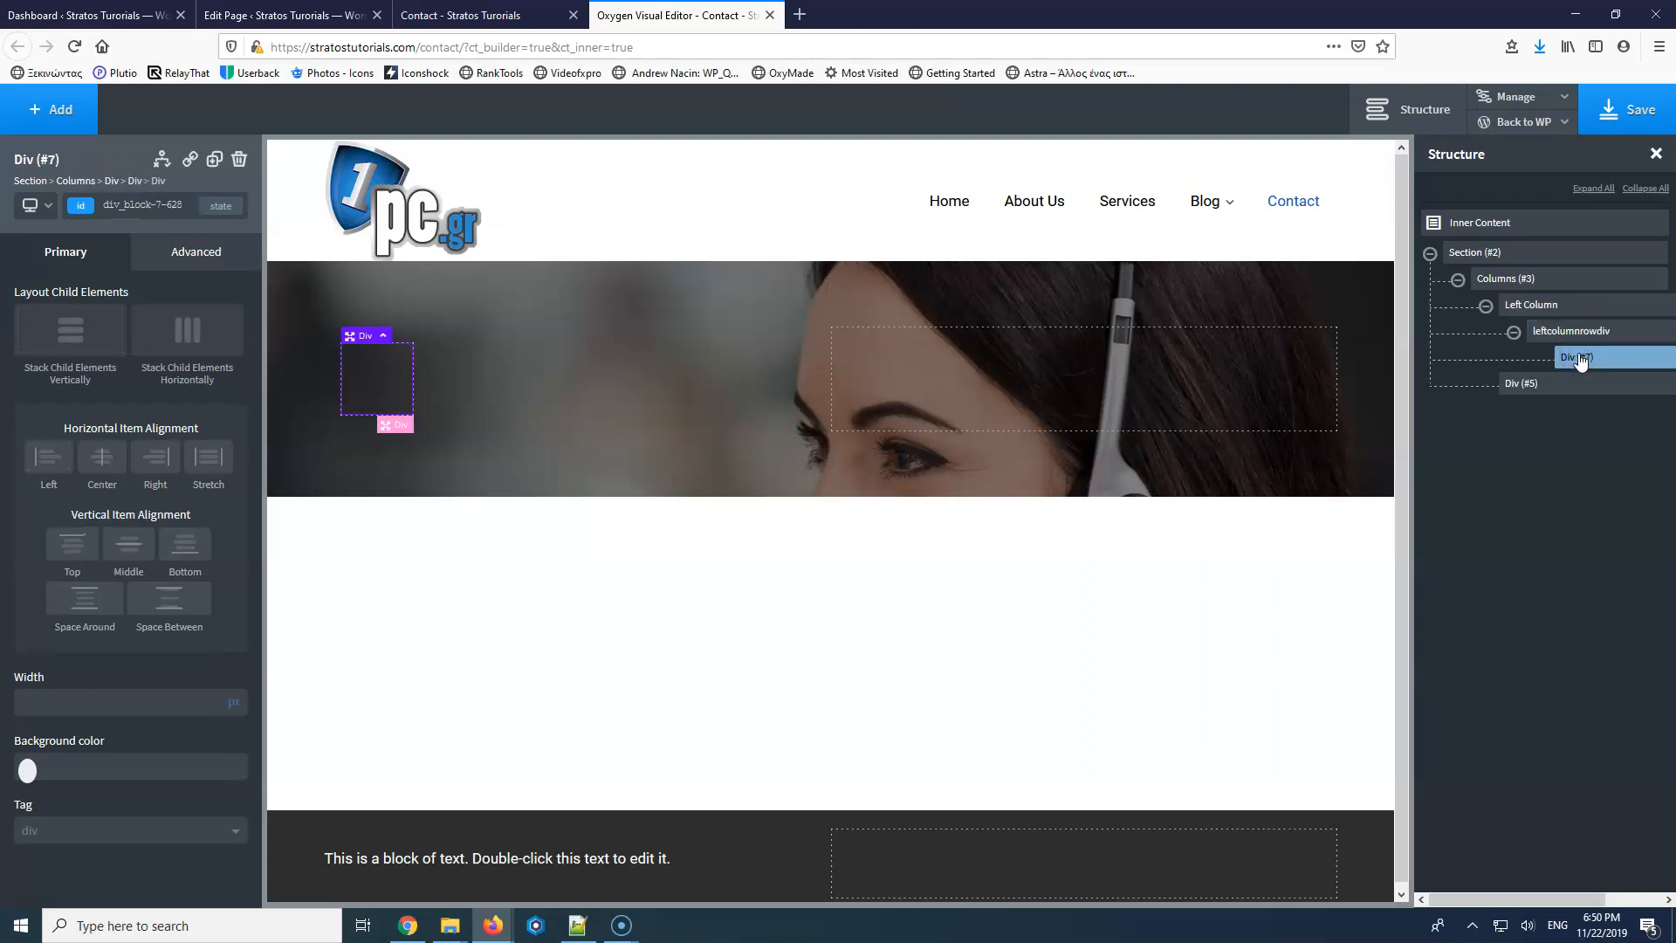
Rename the nested inner div to 'Icon with Text'.
{"action": "left_click", "coordinate": [1249, 367]}
{"action": "left_click_drag", "start_coordinate": [1516, 900], "coordinate": [1554, 904]}
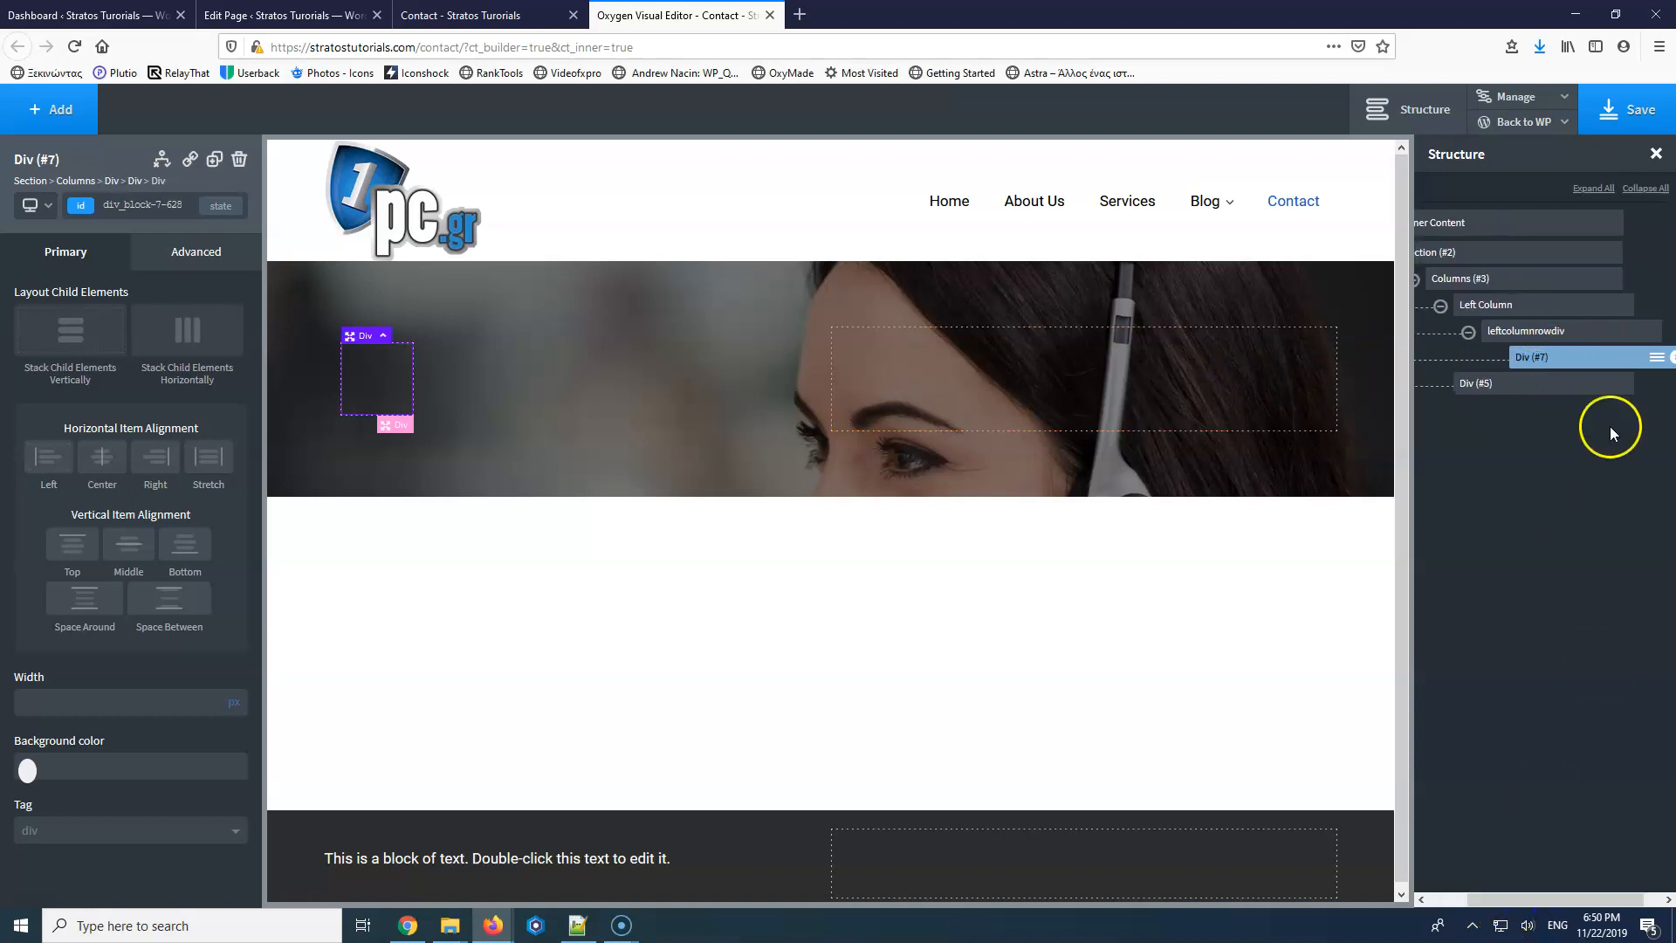
{"action": "left_click", "coordinate": [1653, 358]}
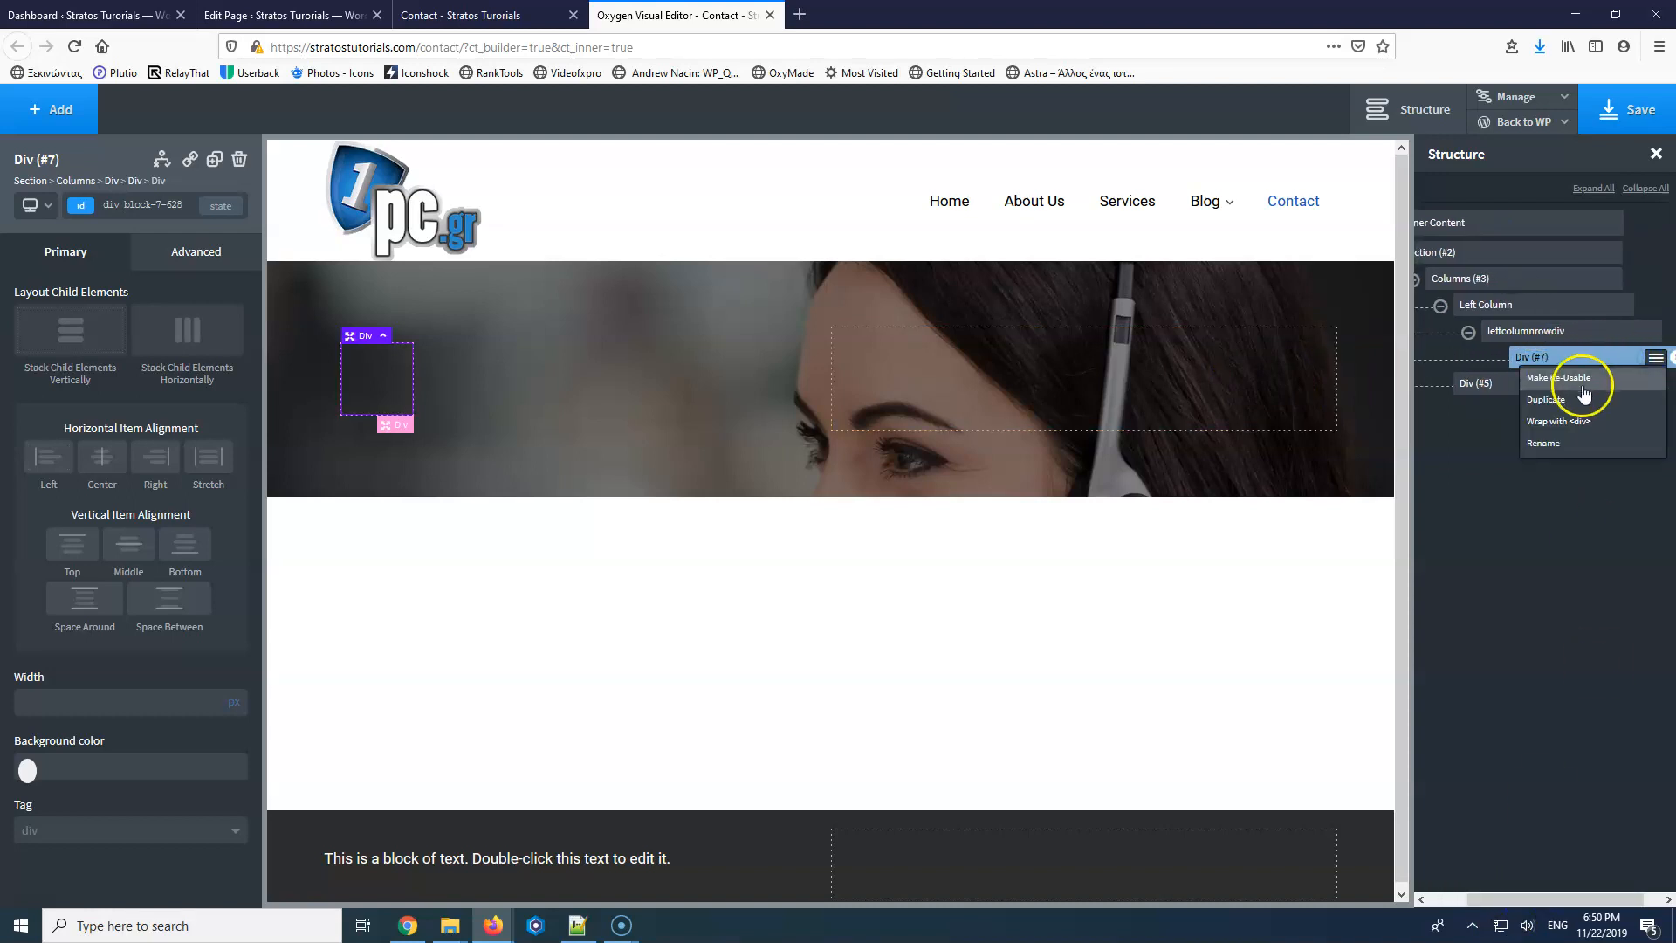
{"action": "left_click", "coordinate": [1552, 442]}
{"action": "type", "text": "Icon "}
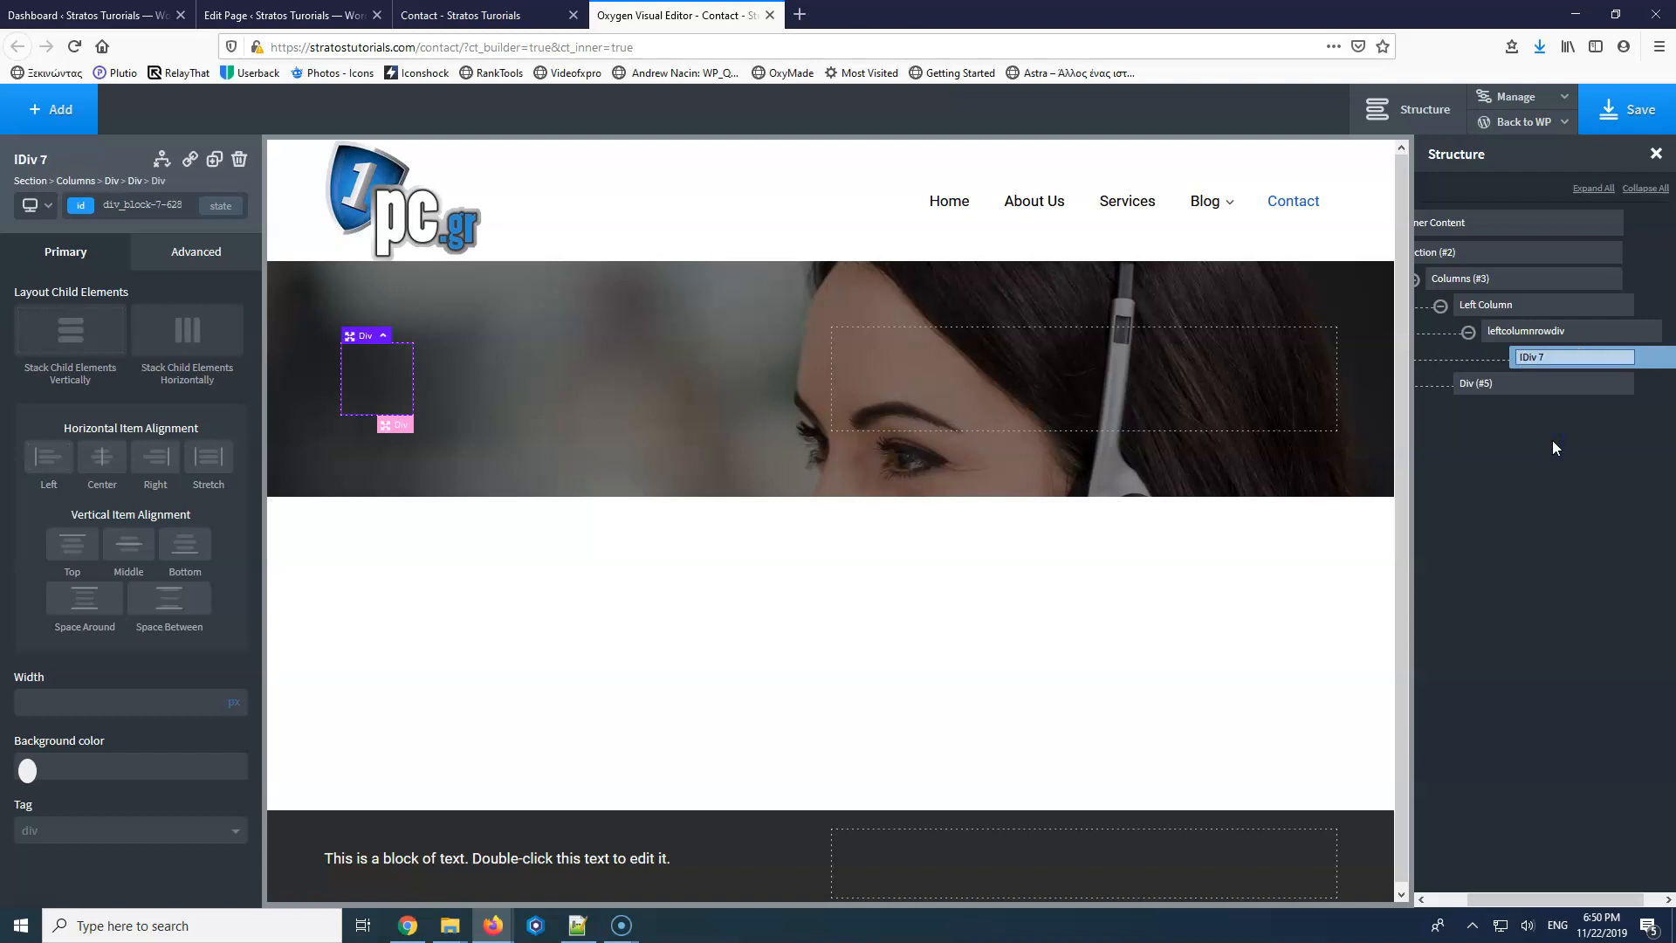
{"action": "type", "text": "with Text"}
{"action": "key", "text": "Delete"}
{"action": "key", "text": "Delete"}
{"action": "key", "text": "Delete"}
{"action": "key", "text": "Delete"}
{"action": "key", "text": "Delete"}
{"action": "key", "text": "Return"}
{"action": "left_click", "coordinate": [1569, 367]}
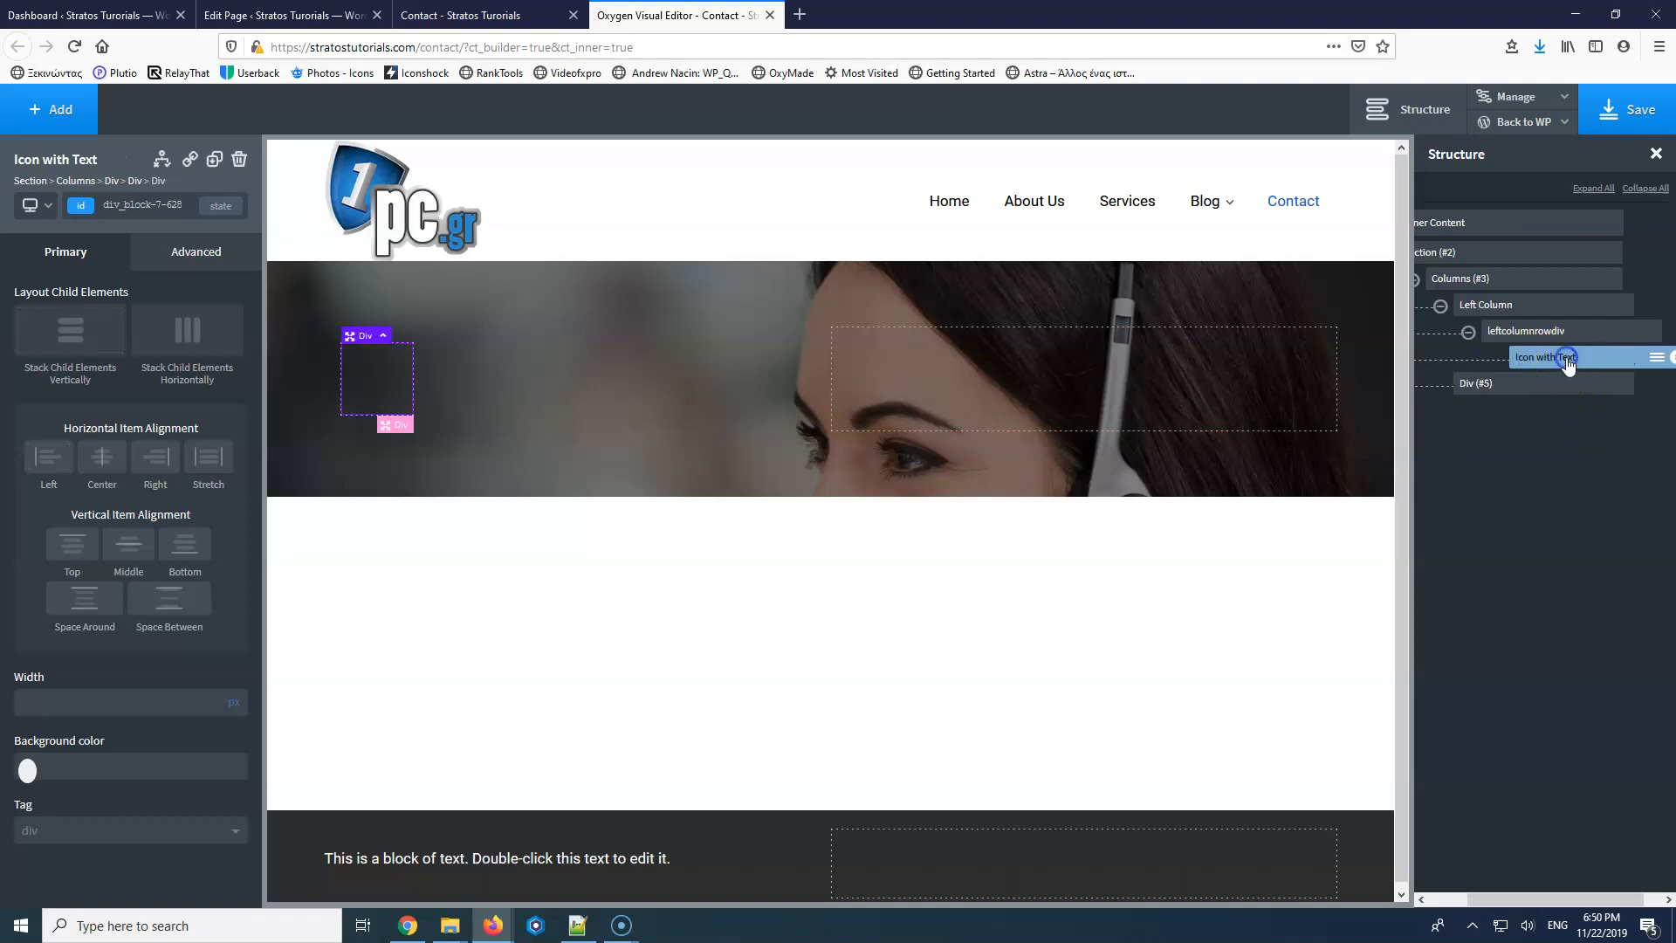
Add a Linearicons phone-handset icon to the Icon with Text div, keeping its plain style.
{"action": "left_click", "coordinate": [19, 105]}
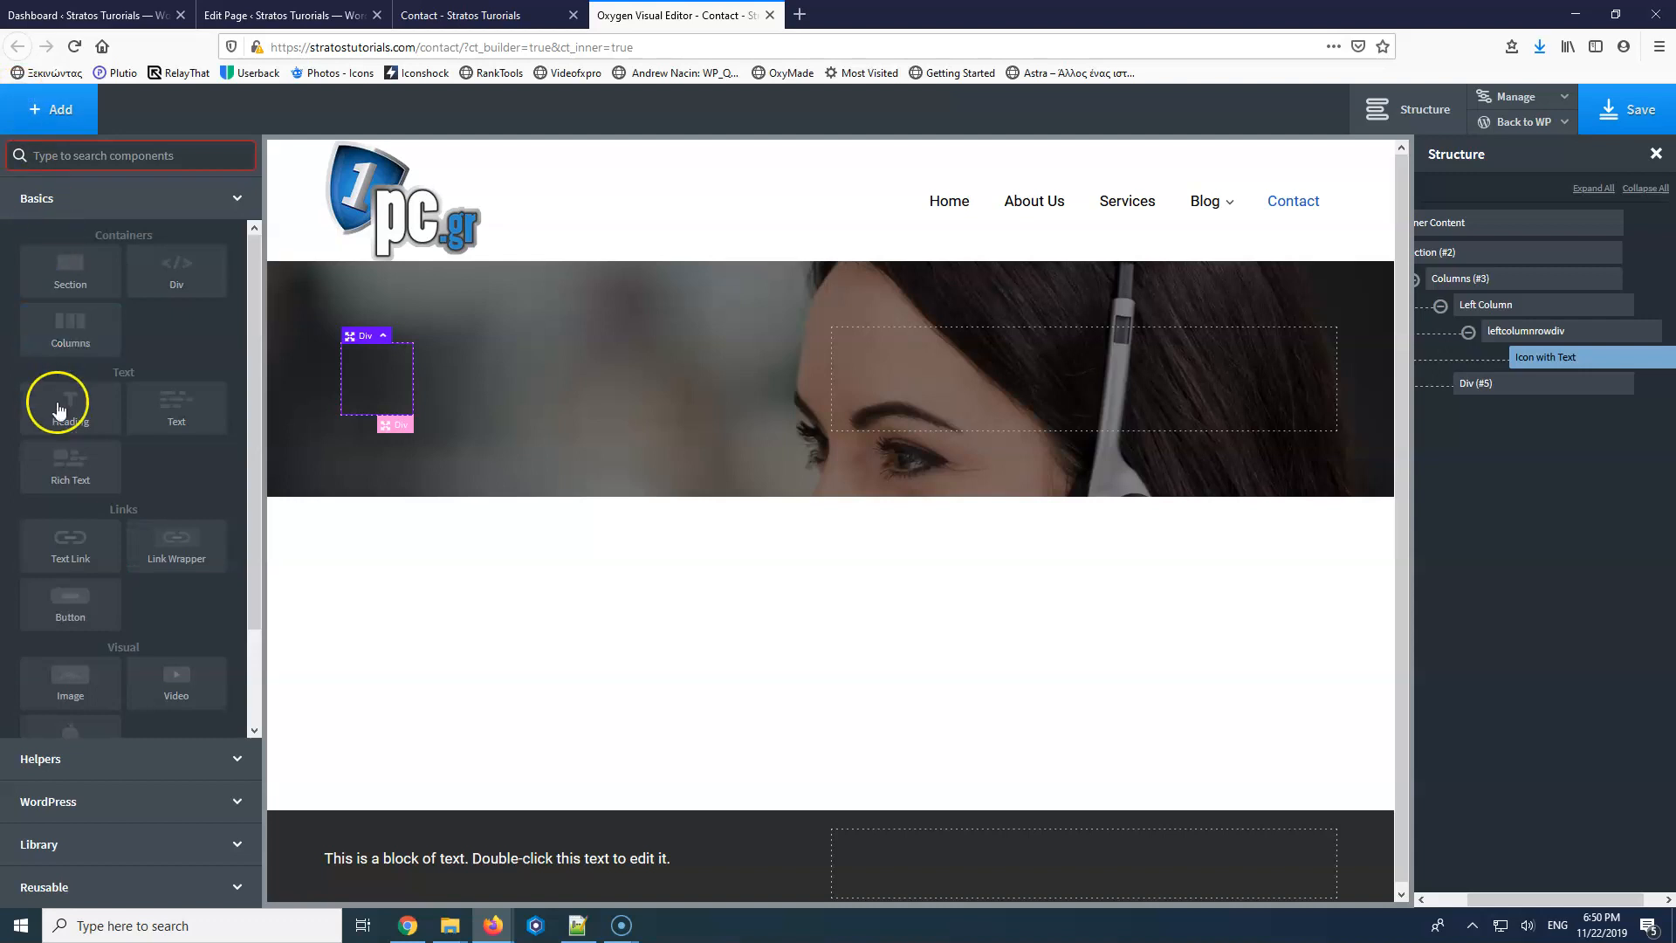
{"action": "scroll", "coordinate": [113, 572], "scroll_direction": "down", "scroll_amount": 2}
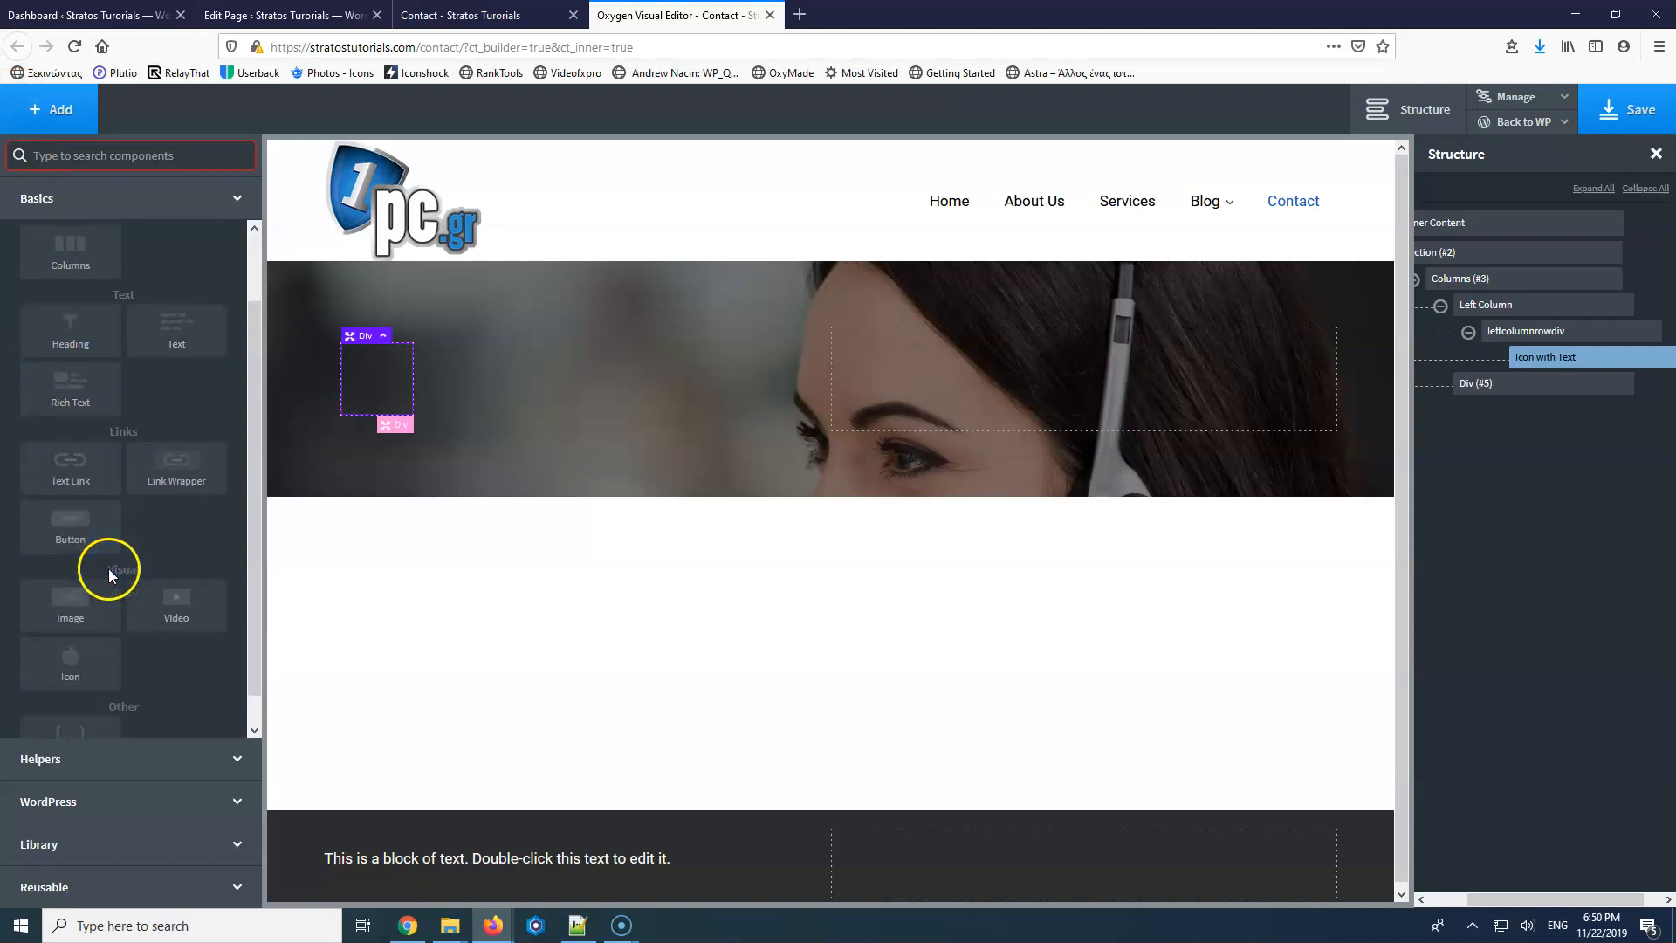
{"action": "left_click", "coordinate": [68, 632]}
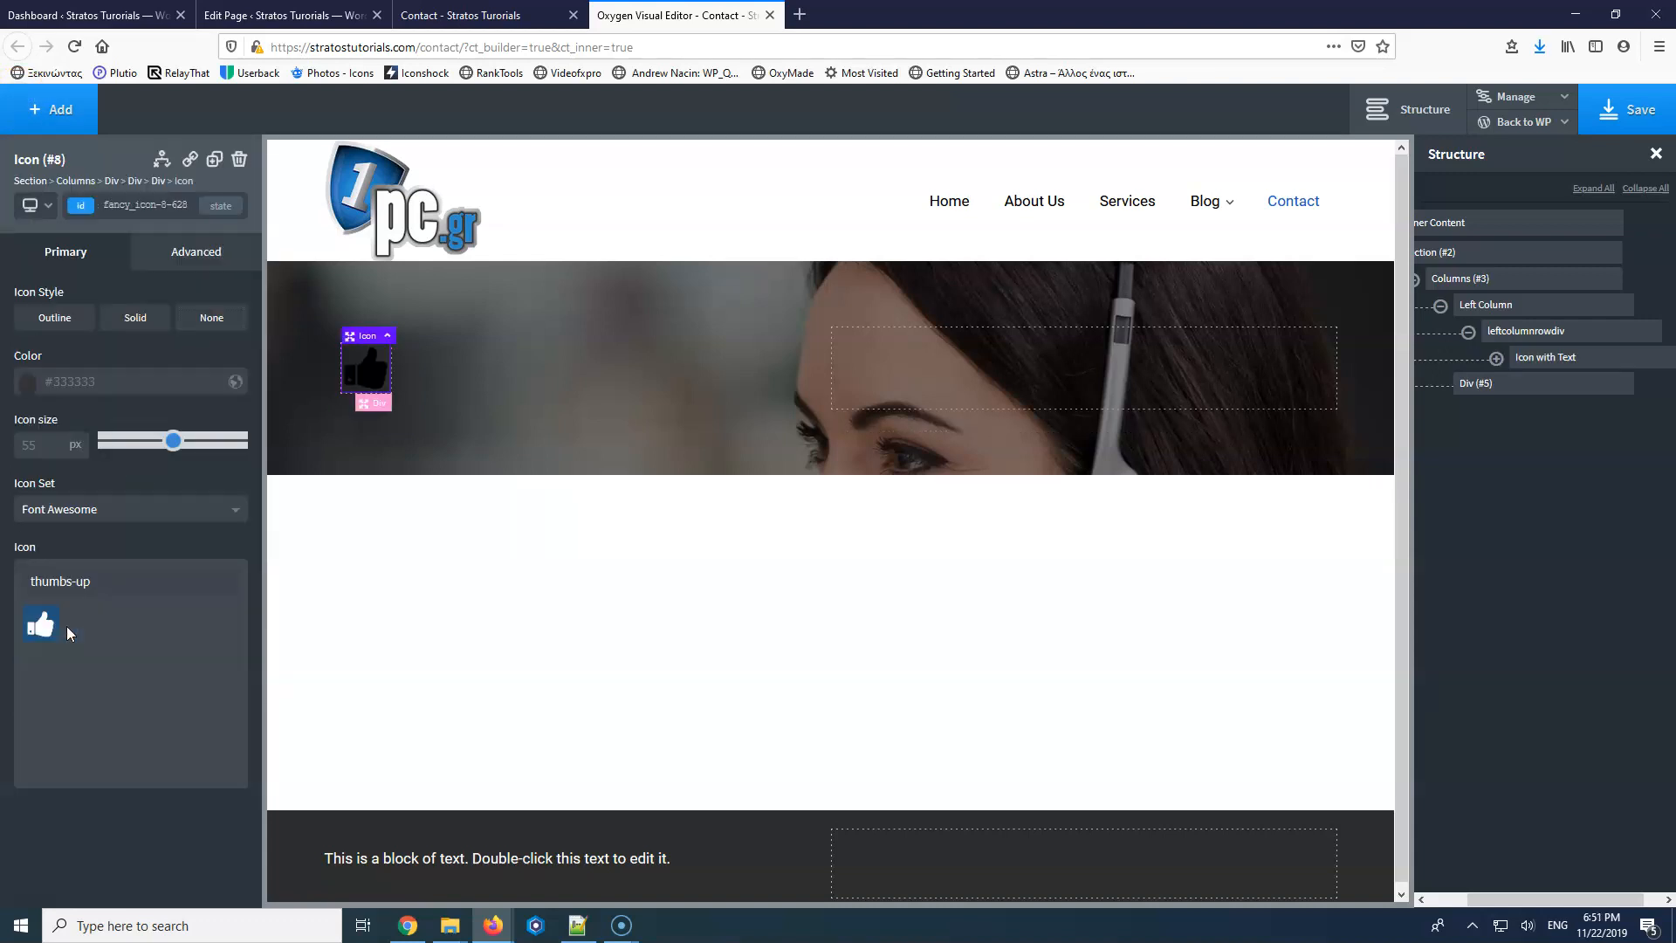
{"action": "left_click_drag", "start_coordinate": [103, 584], "coordinate": [28, 583]}
{"action": "type", "text": "pho"}
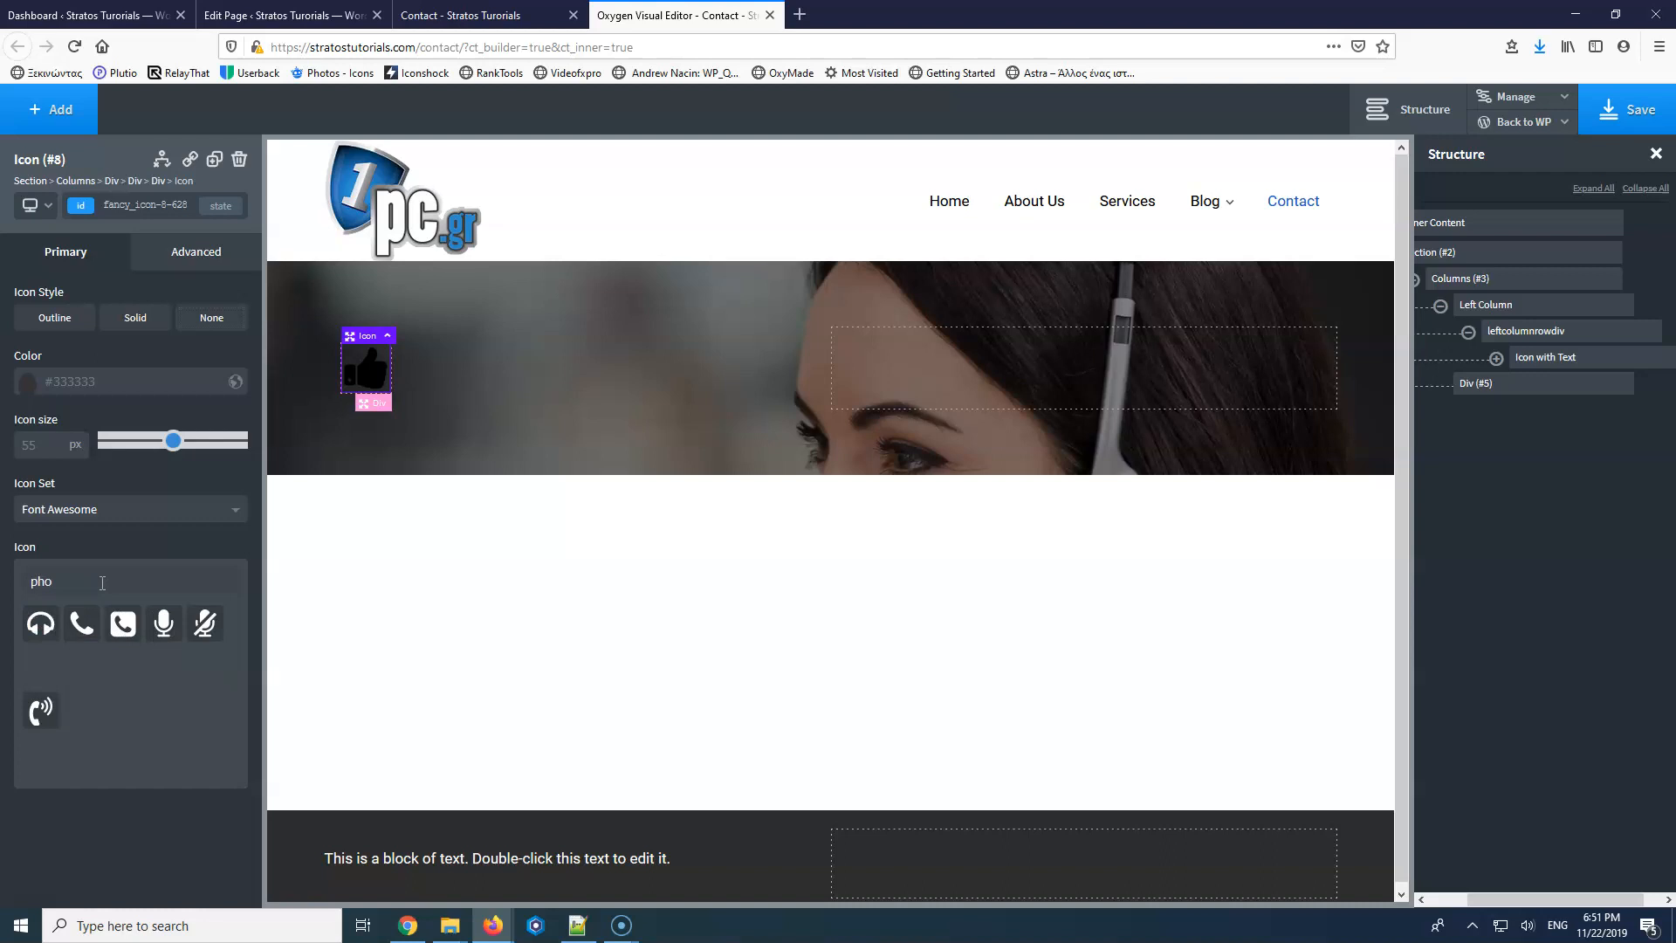
{"action": "left_click", "coordinate": [122, 514]}
{"action": "left_click", "coordinate": [103, 563]}
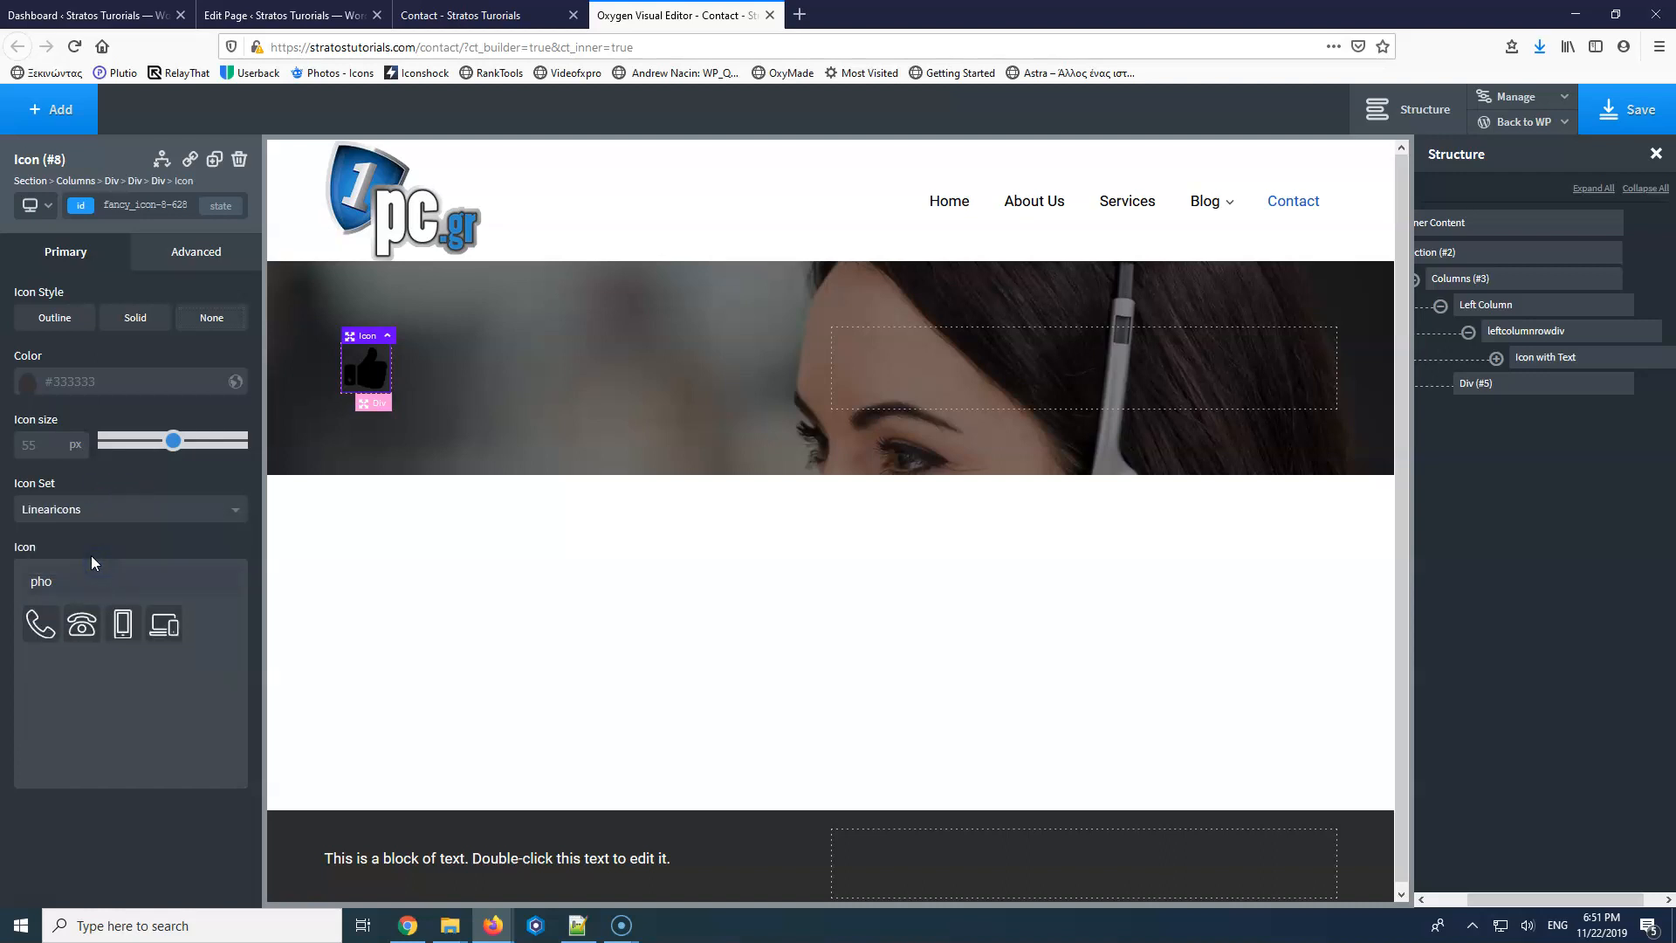
{"action": "left_click", "coordinate": [48, 623]}
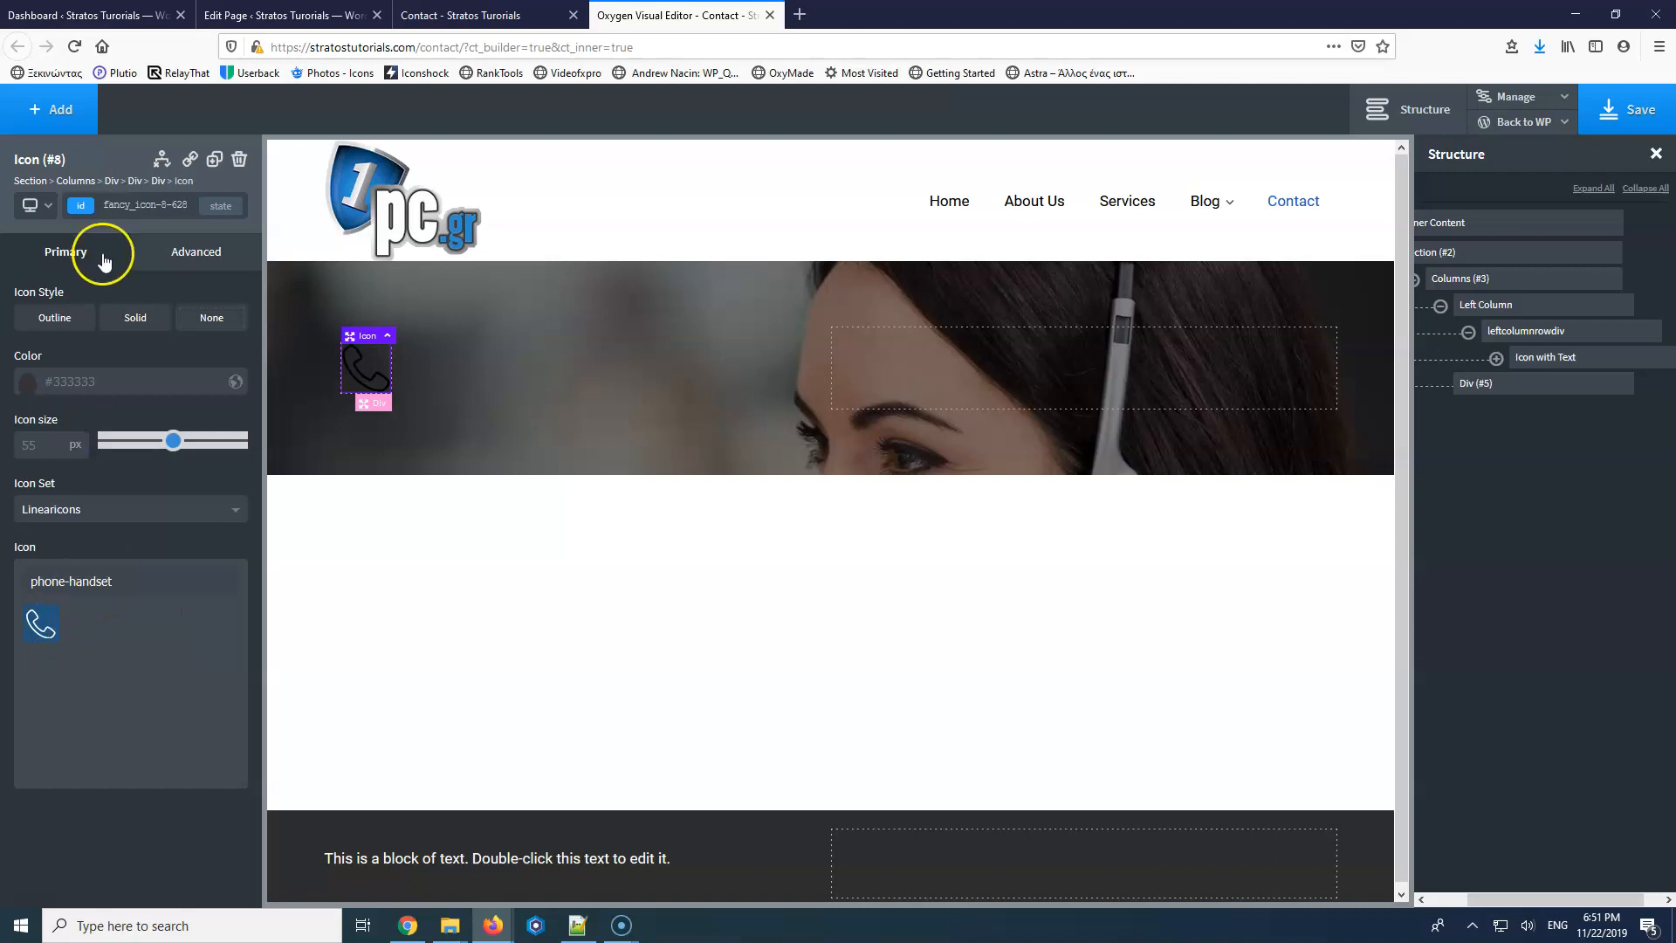
{"action": "left_click", "coordinate": [128, 319]}
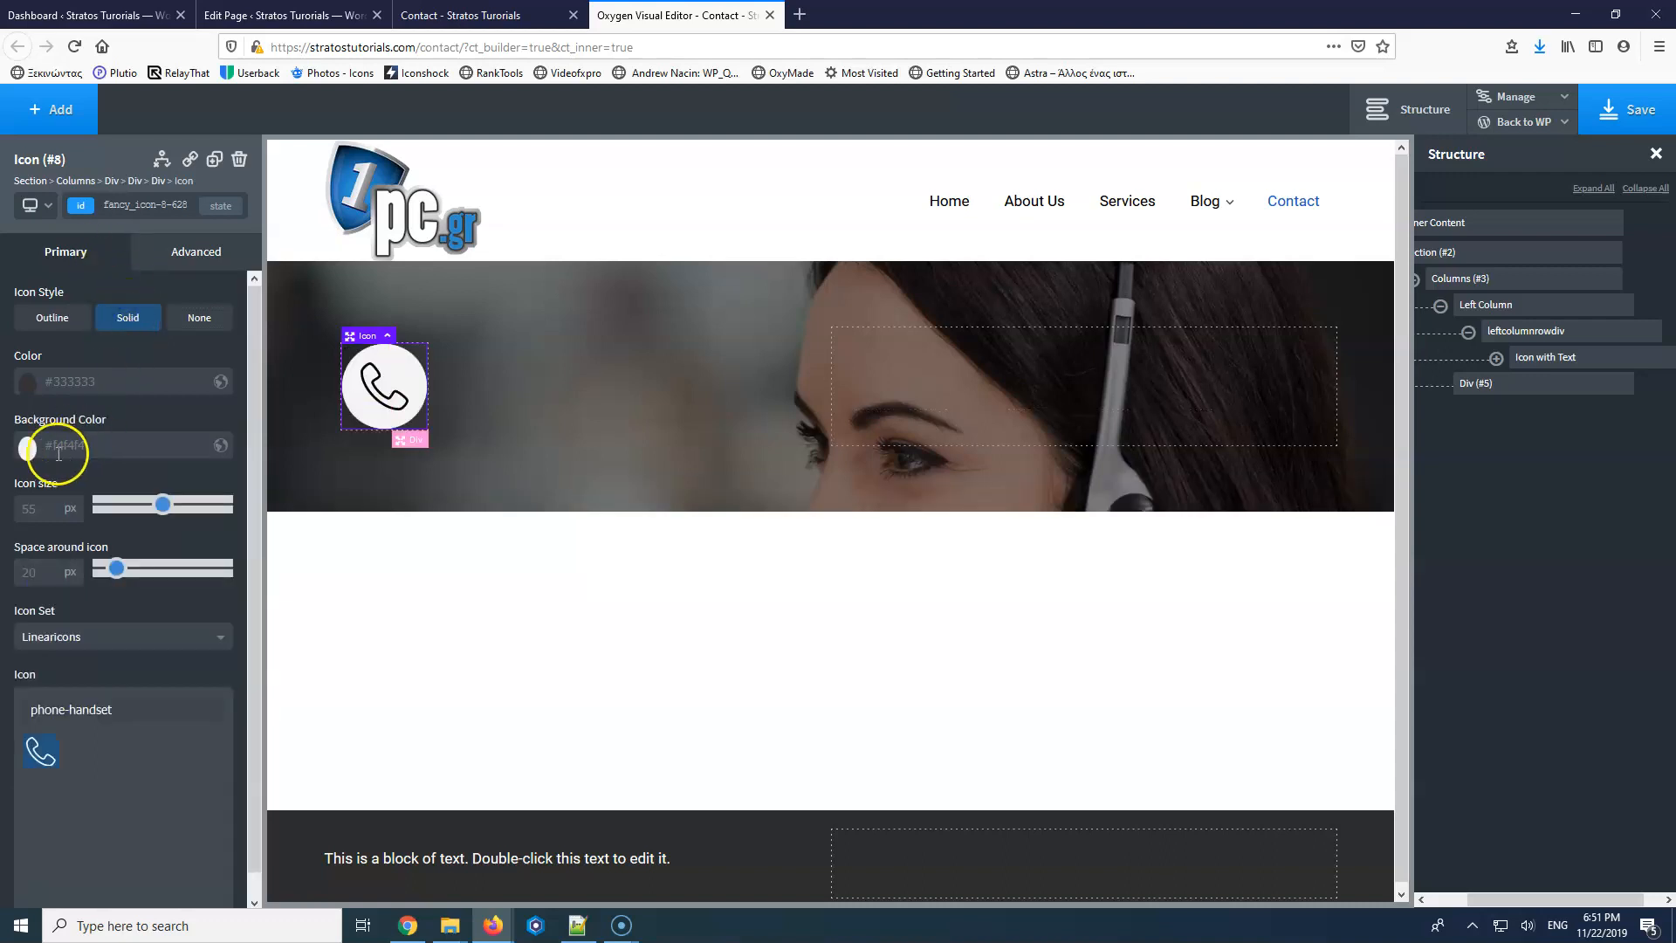
{"action": "left_click", "coordinate": [104, 328]}
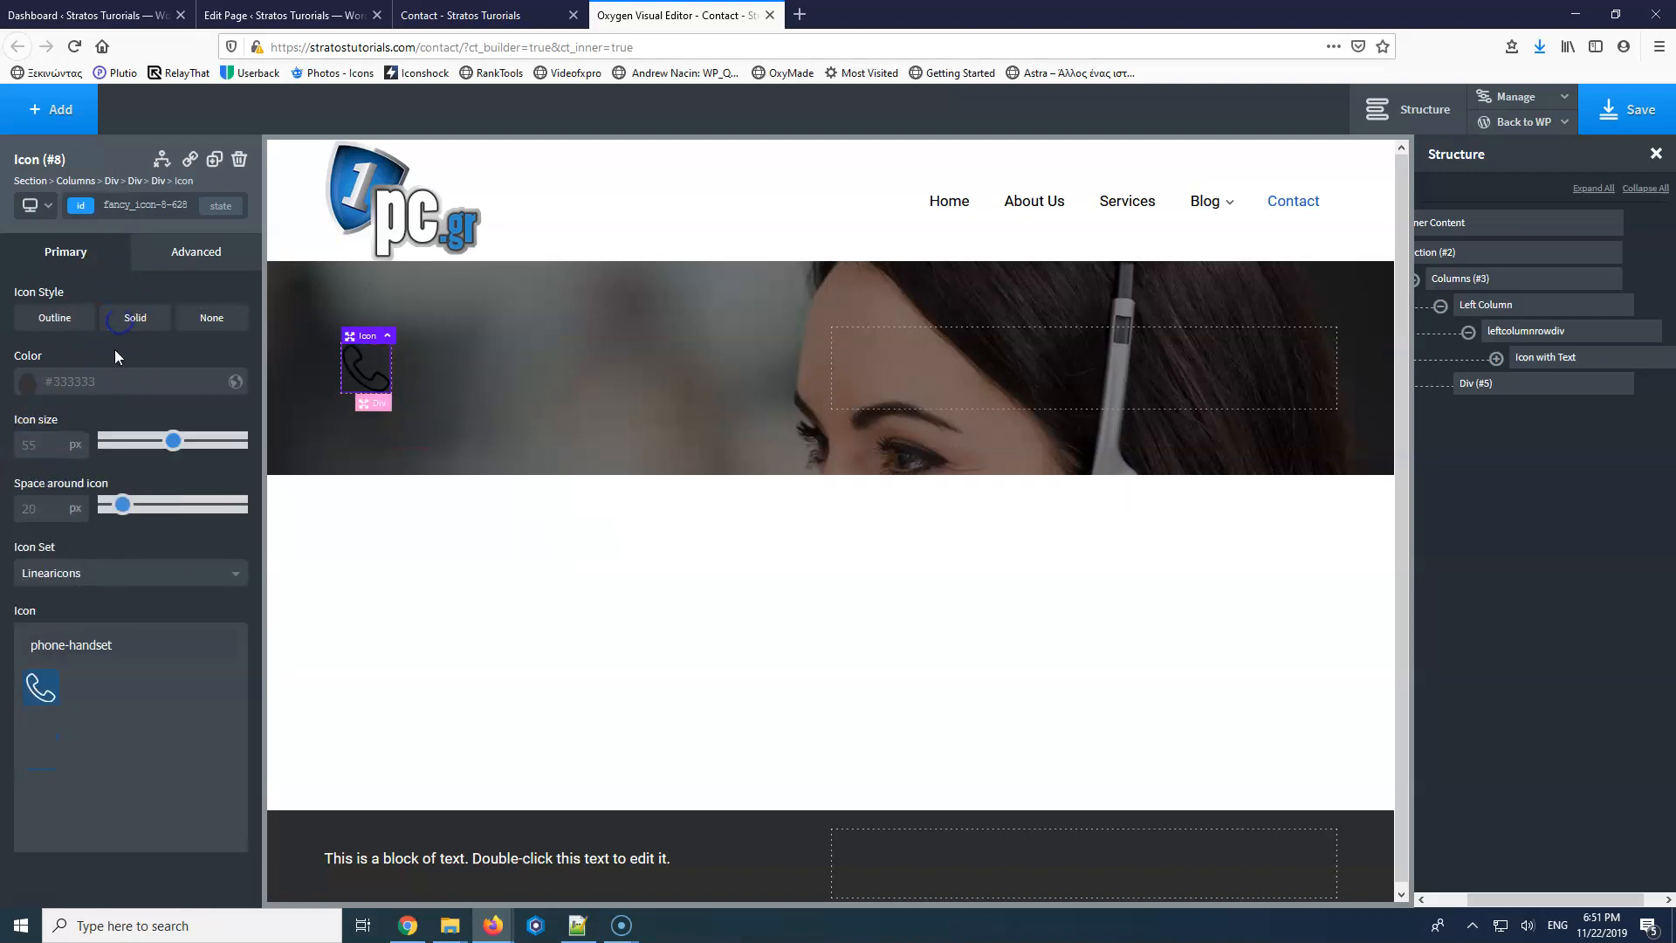
Give the phone icon the contact-icon class and a white icon colour.
{"action": "left_click", "coordinate": [131, 206]}
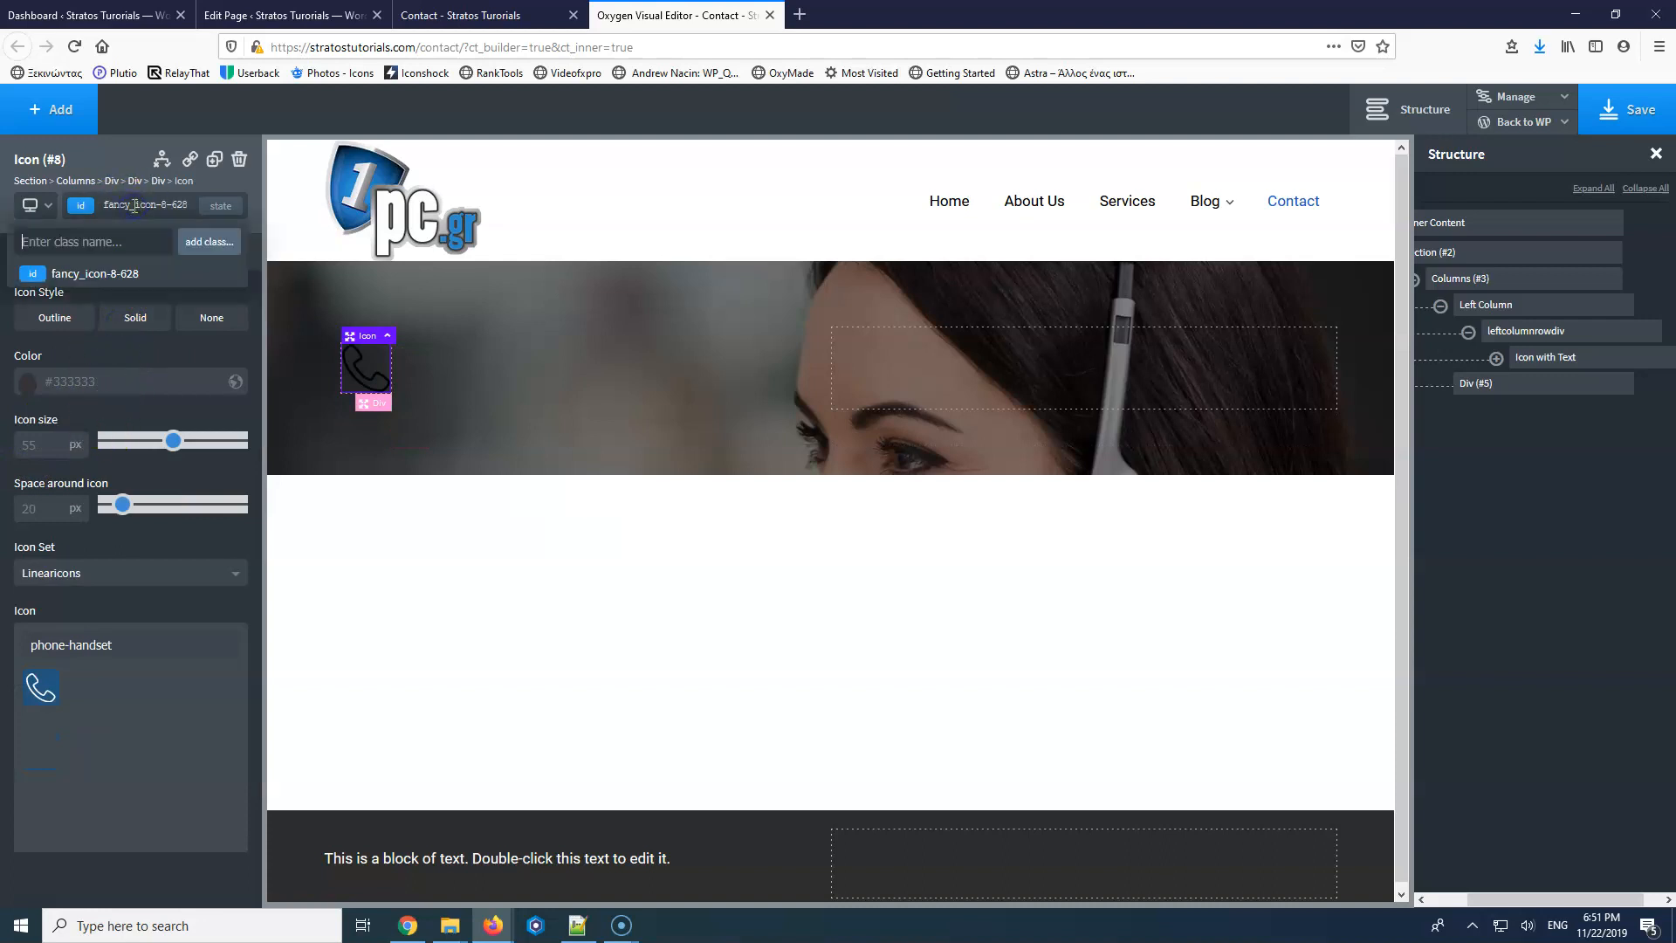
{"action": "left_click", "coordinate": [100, 251]}
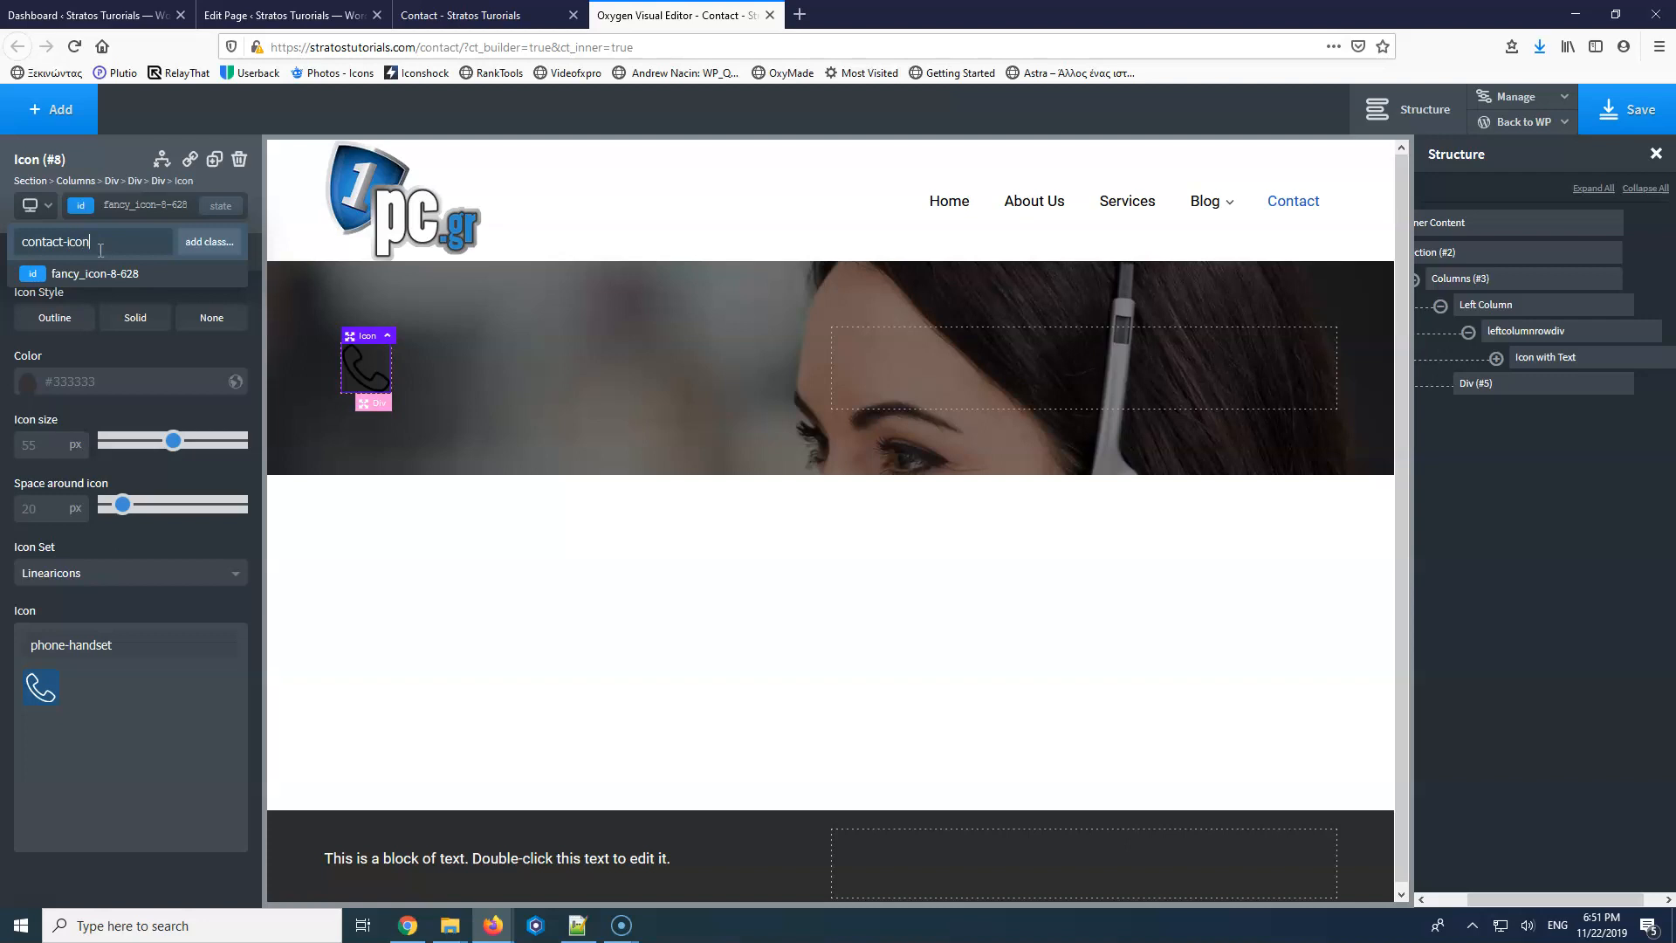
{"action": "key", "text": "Return"}
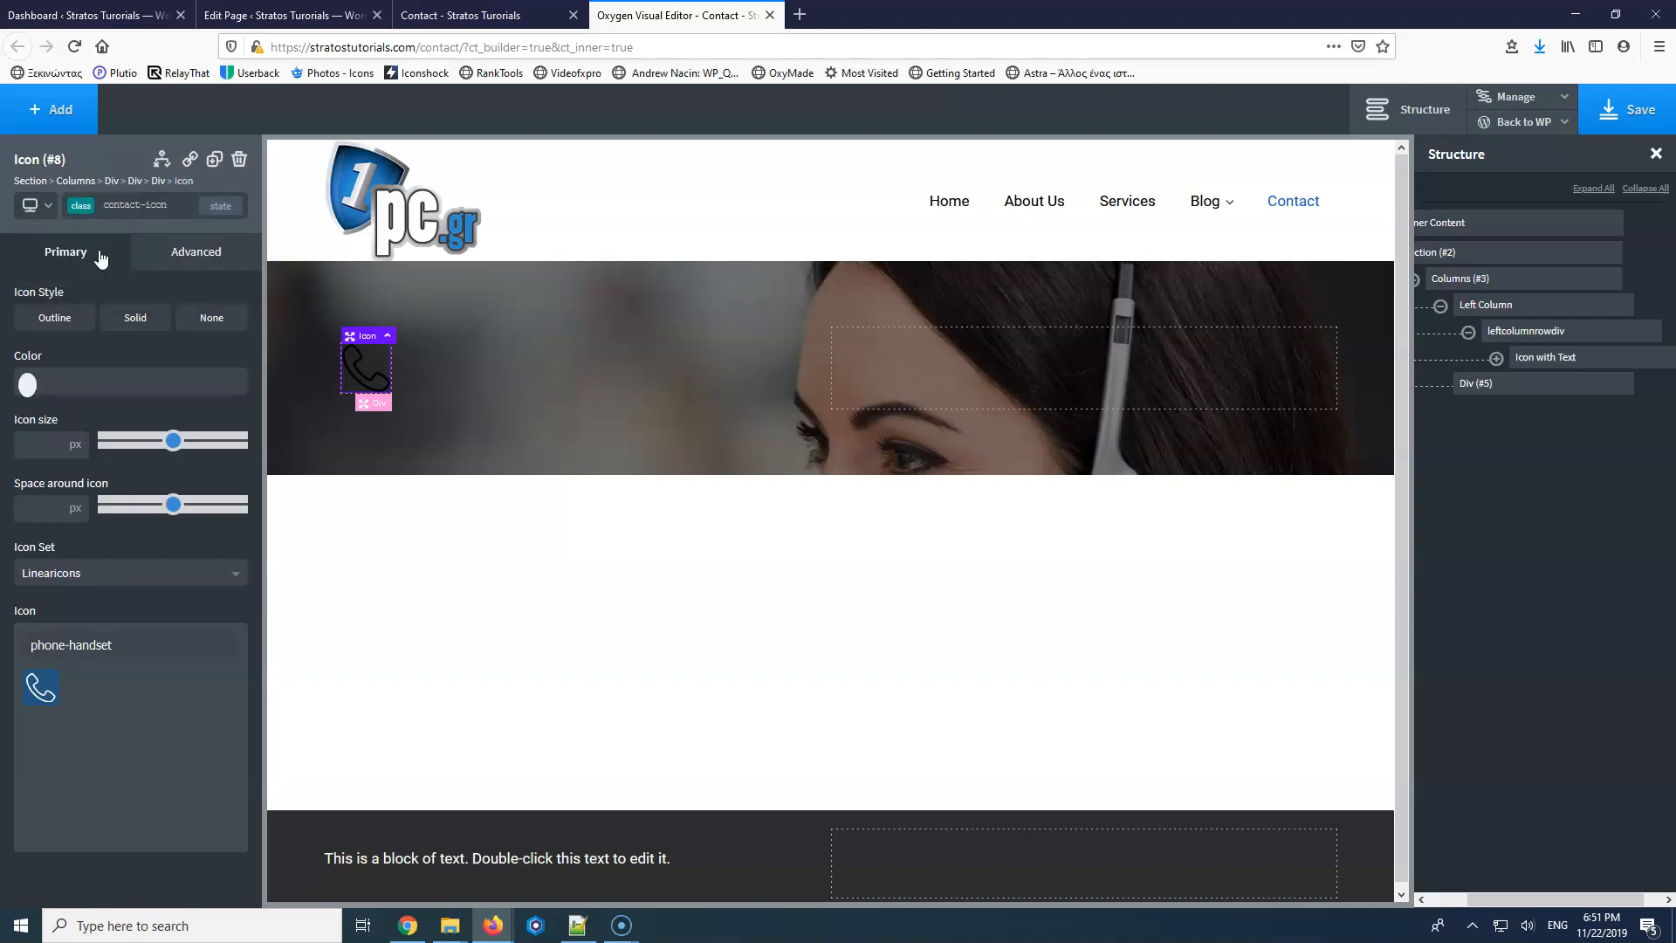
{"action": "left_click", "coordinate": [27, 384]}
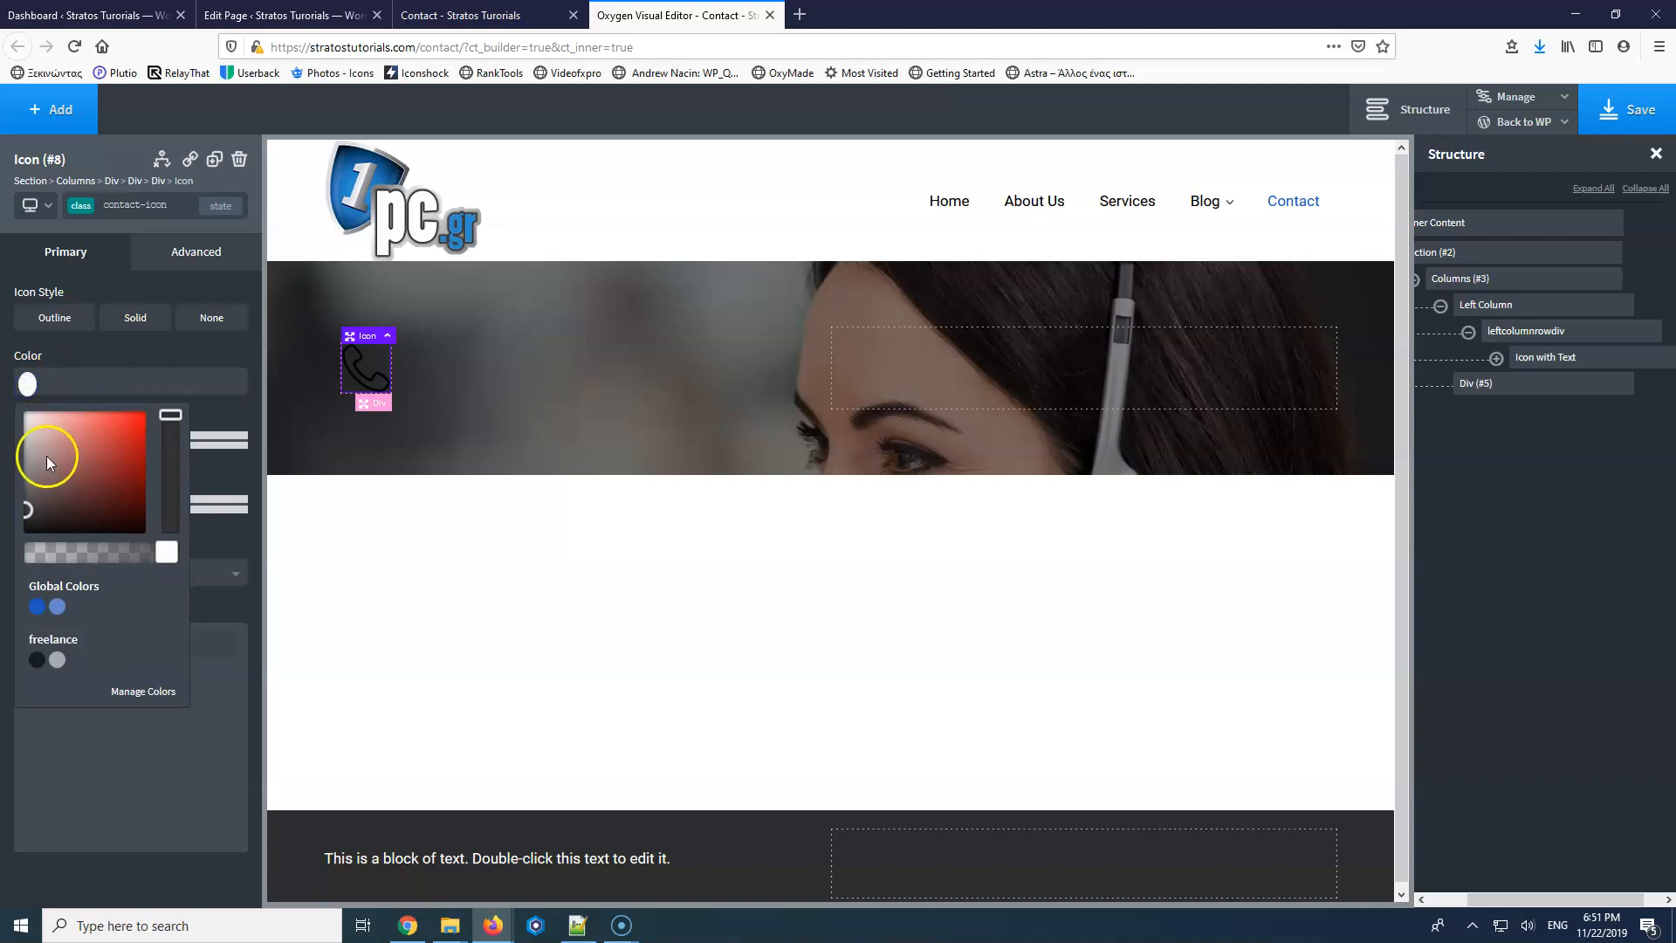
{"action": "left_click", "coordinate": [37, 606]}
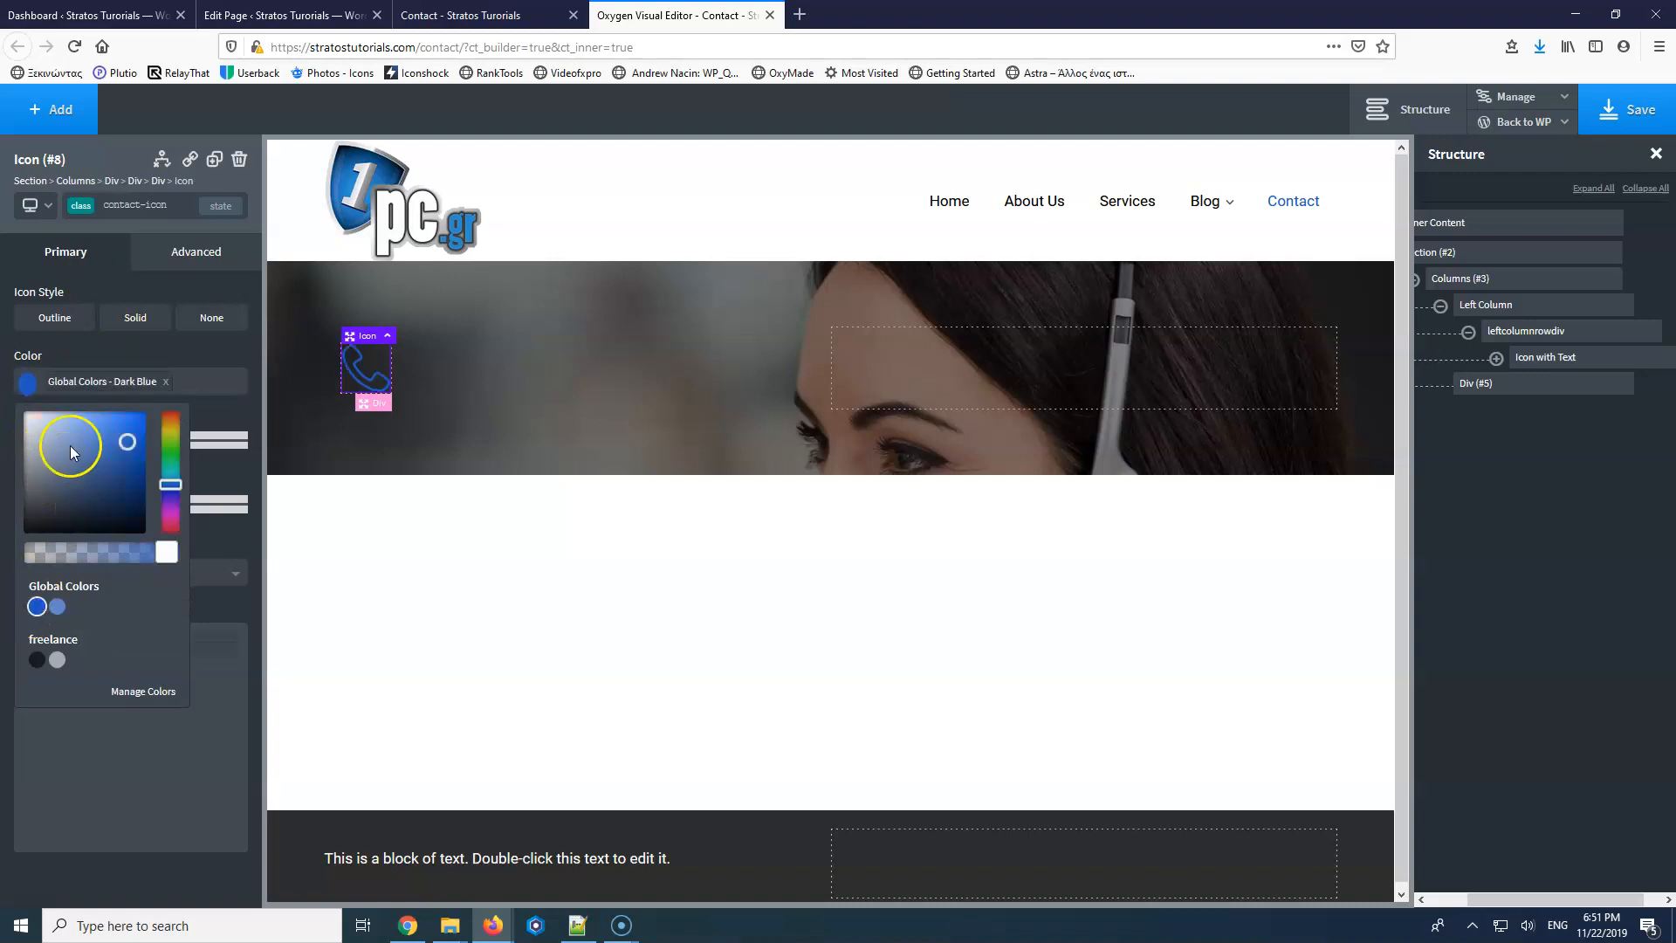
{"action": "left_click", "coordinate": [29, 381]}
{"action": "left_click", "coordinate": [27, 384]}
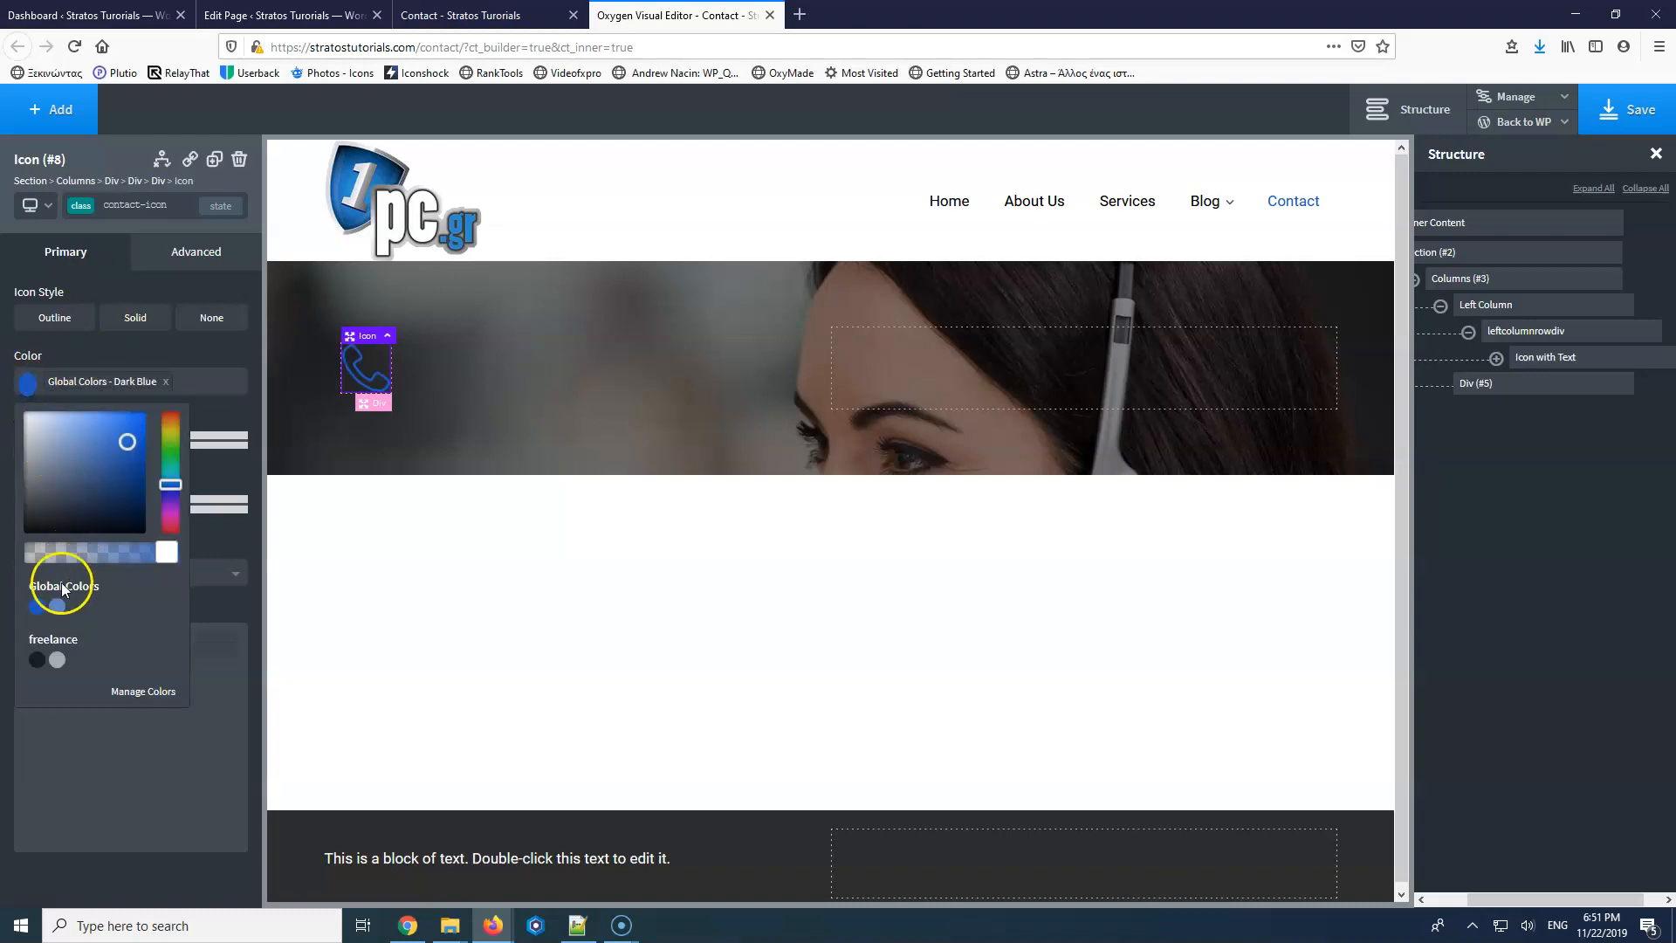
{"action": "left_click_drag", "start_coordinate": [73, 509], "coordinate": [13, 396]}
Make the icon Solid on a Global Dark Blue circle, size 25 with 10 spacing.
{"action": "left_click", "coordinate": [127, 328]}
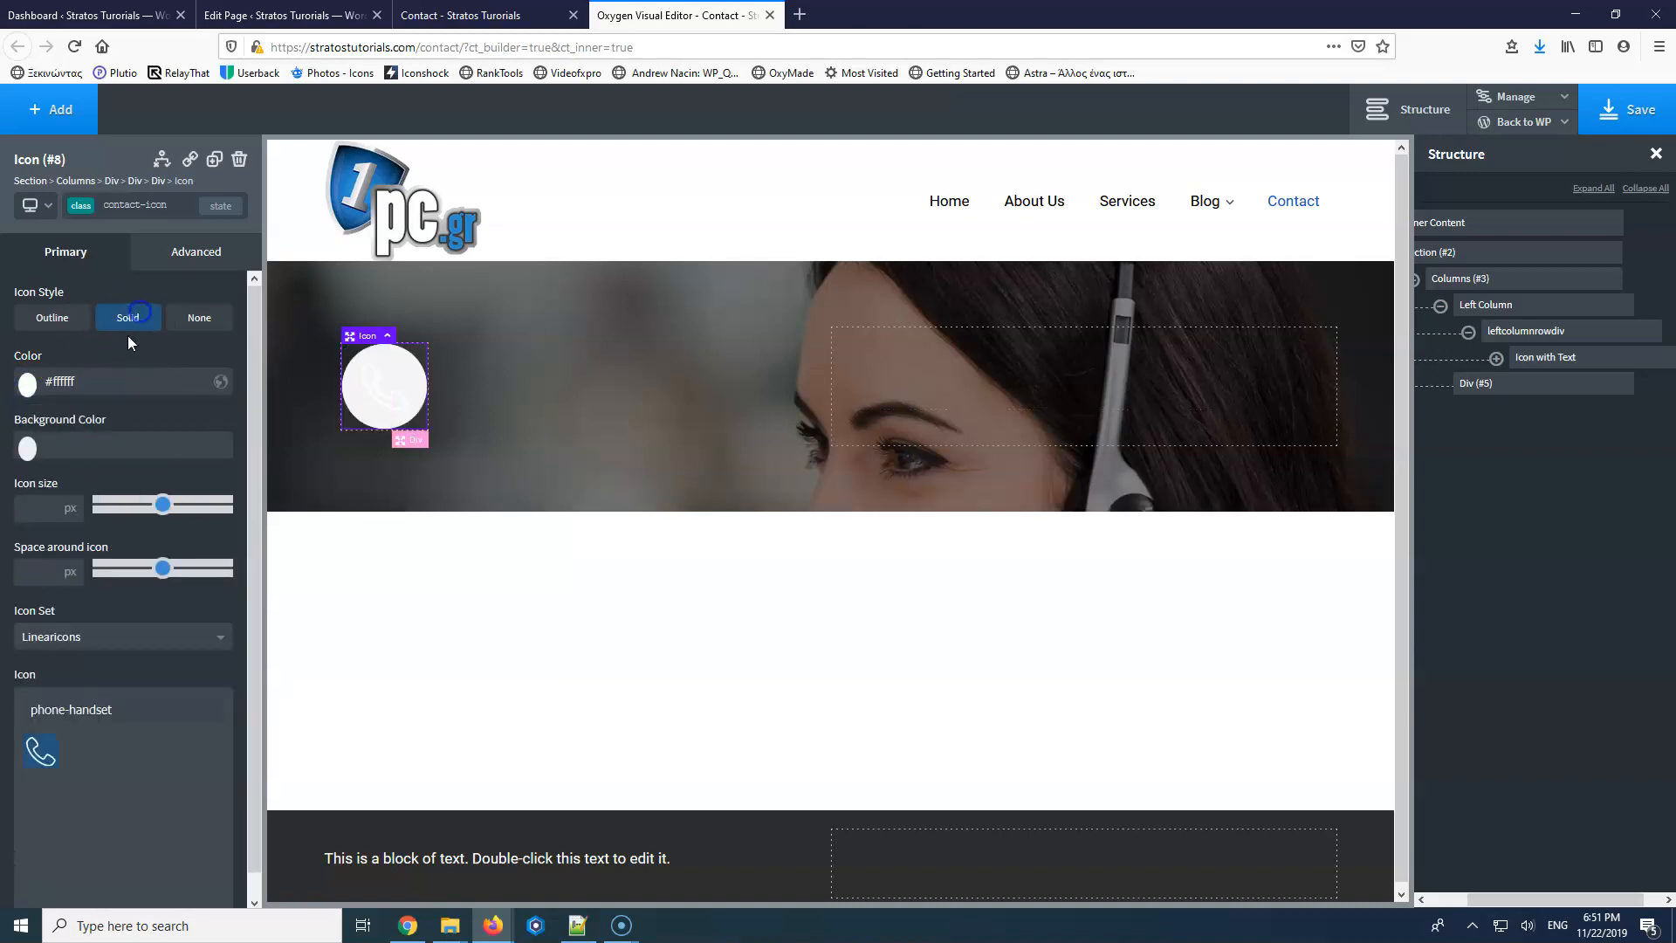
{"action": "left_click", "coordinate": [62, 457]}
{"action": "left_click", "coordinate": [37, 669]}
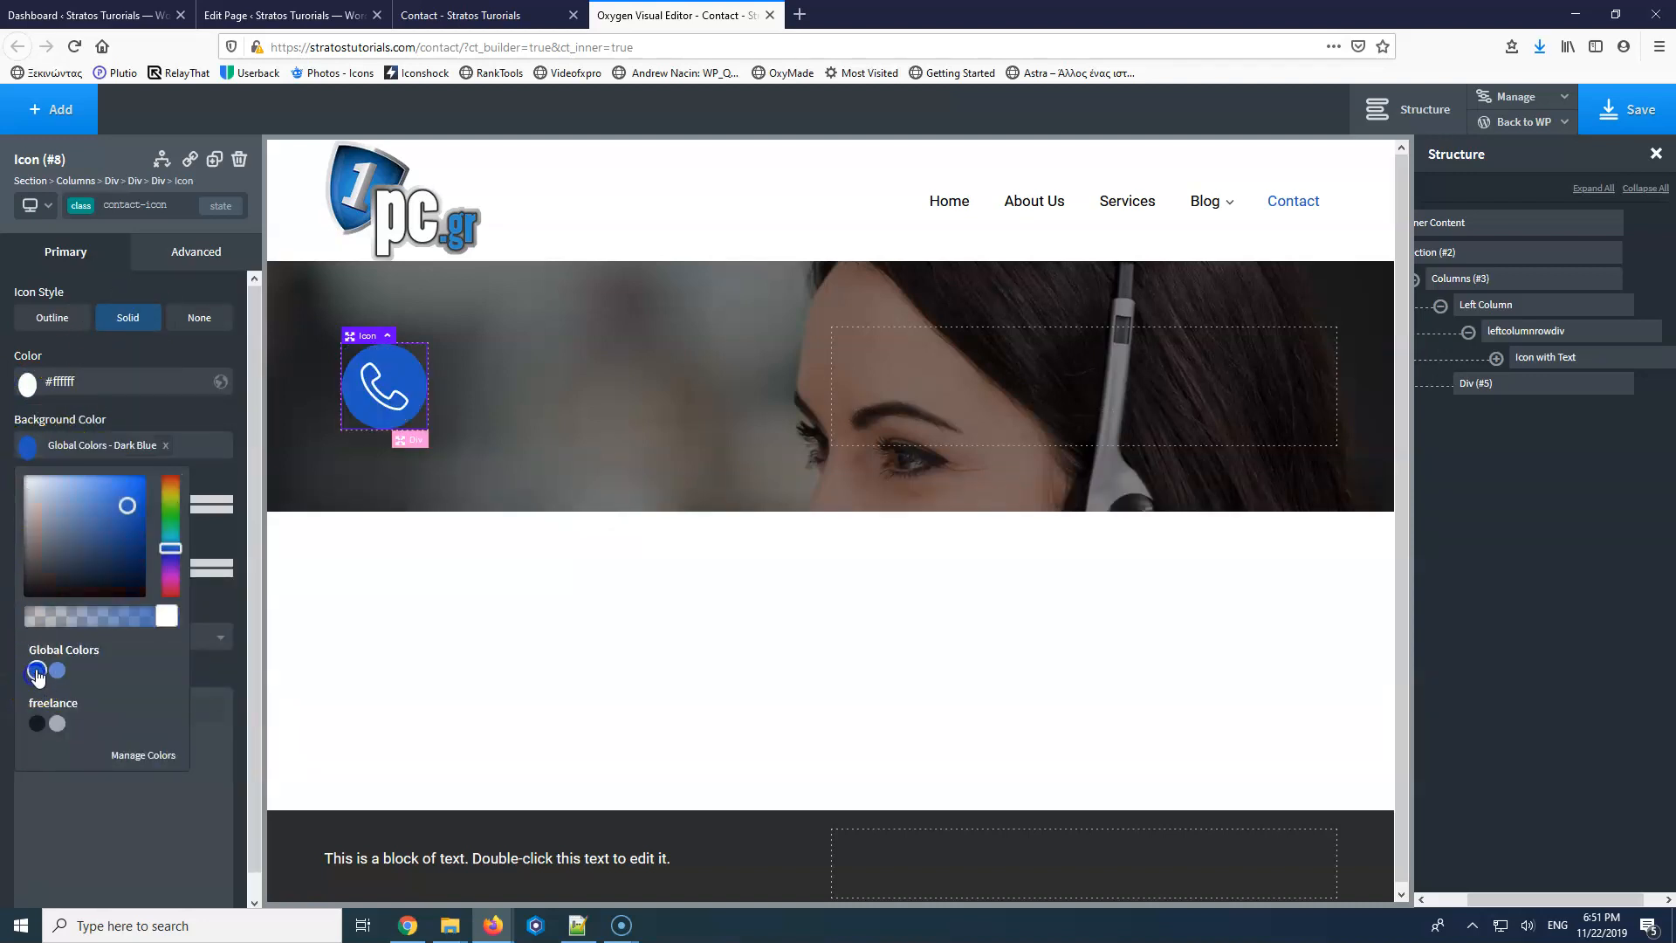
{"action": "left_click", "coordinate": [125, 410]}
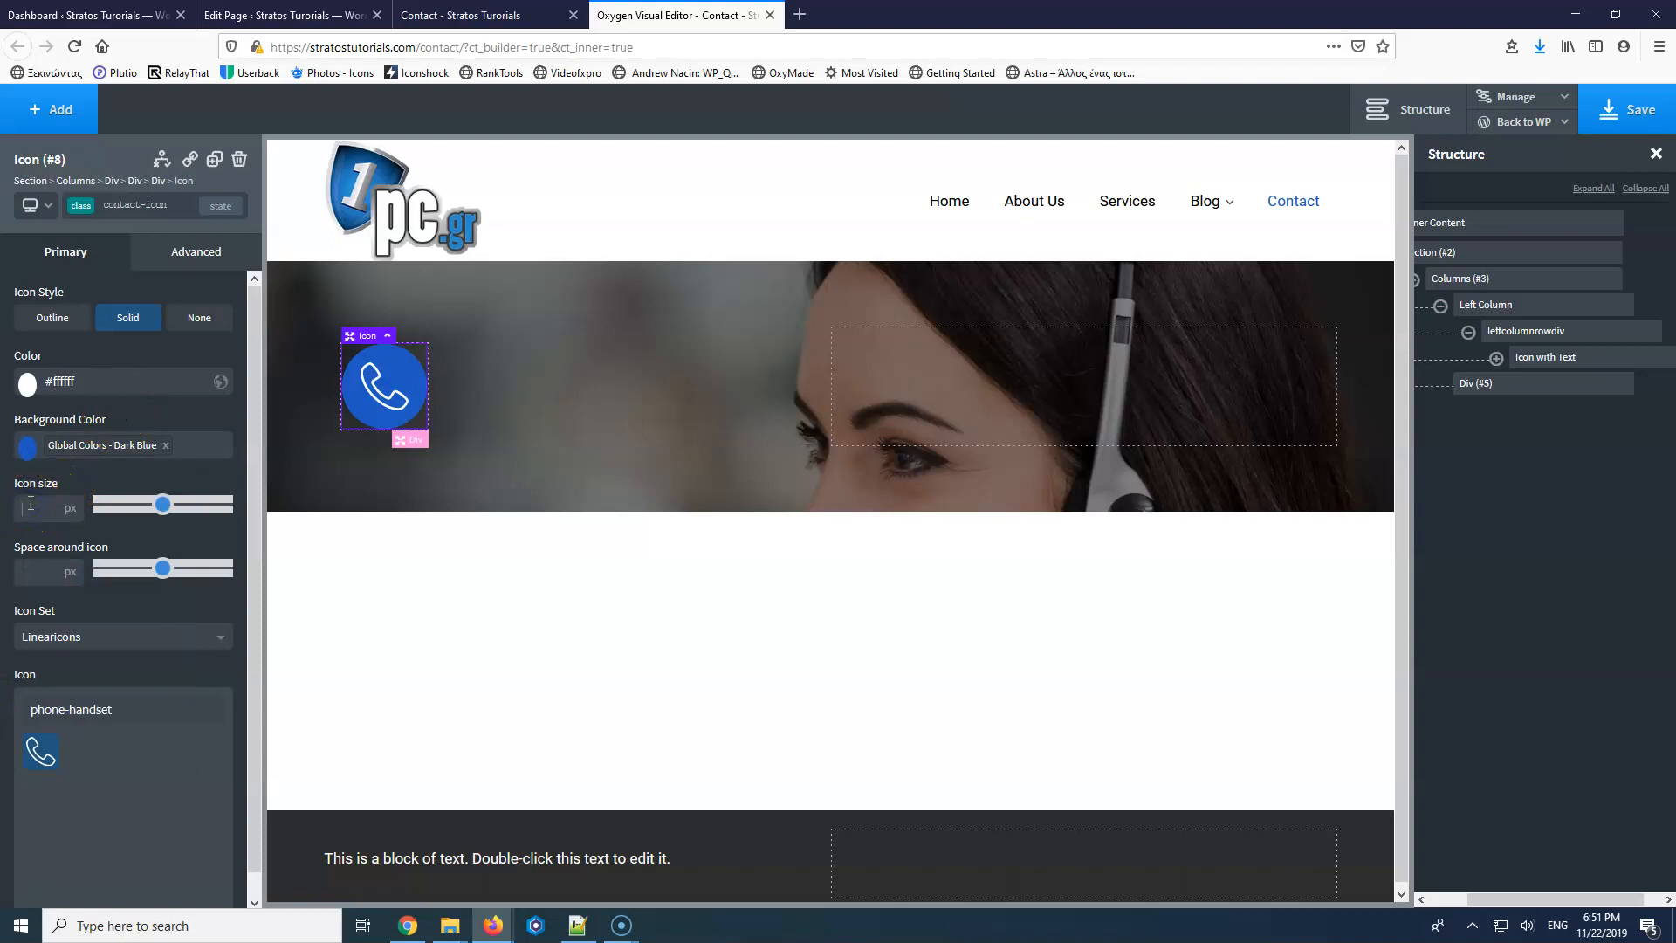
{"action": "type", "text": "25"}
{"action": "left_click", "coordinate": [32, 571]}
{"action": "type", "text": "10"}
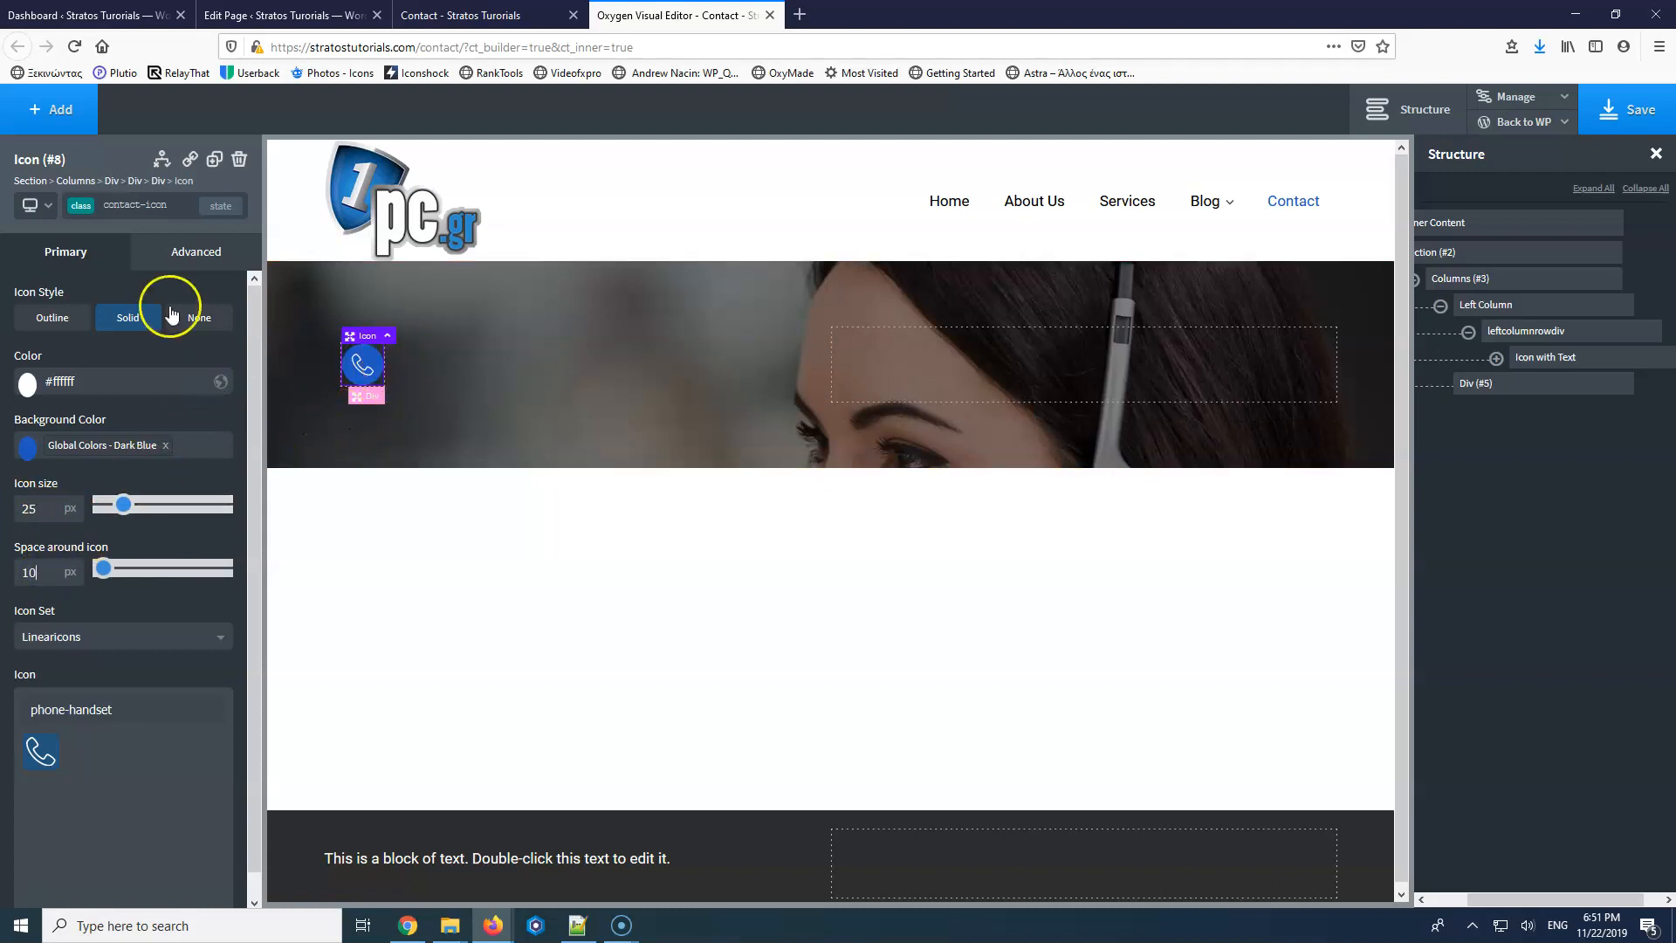
{"action": "left_click", "coordinate": [1497, 359]}
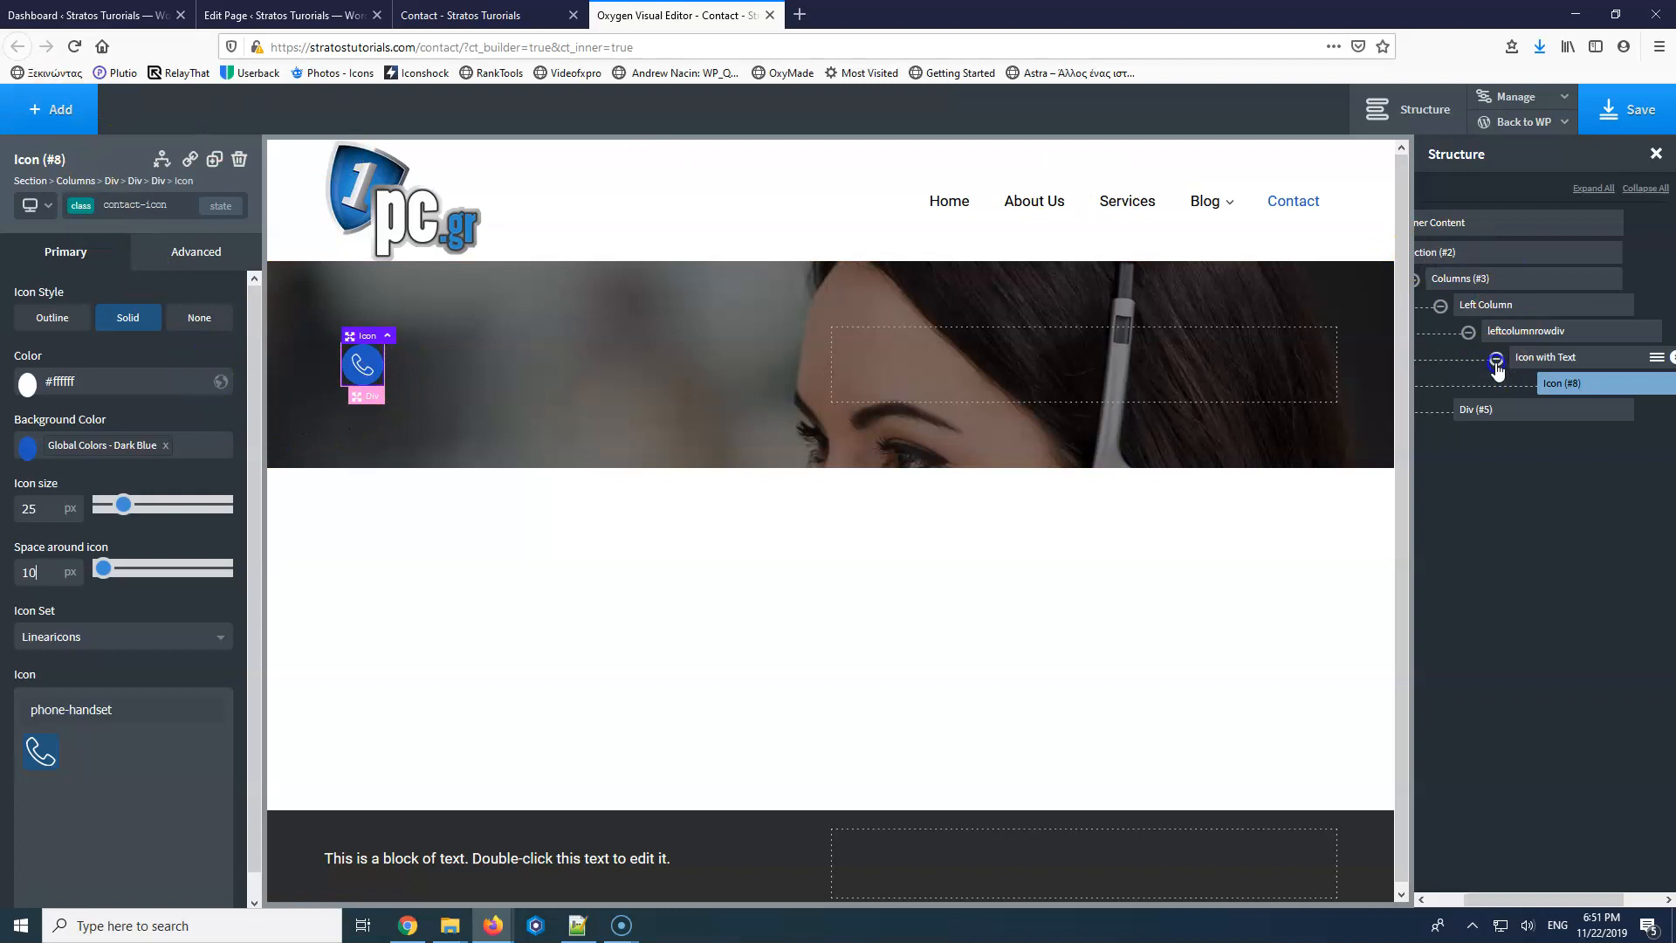
Add a Text block with class contact-text and white #ffffff text inside Icon with Text.
{"action": "left_click", "coordinate": [56, 112]}
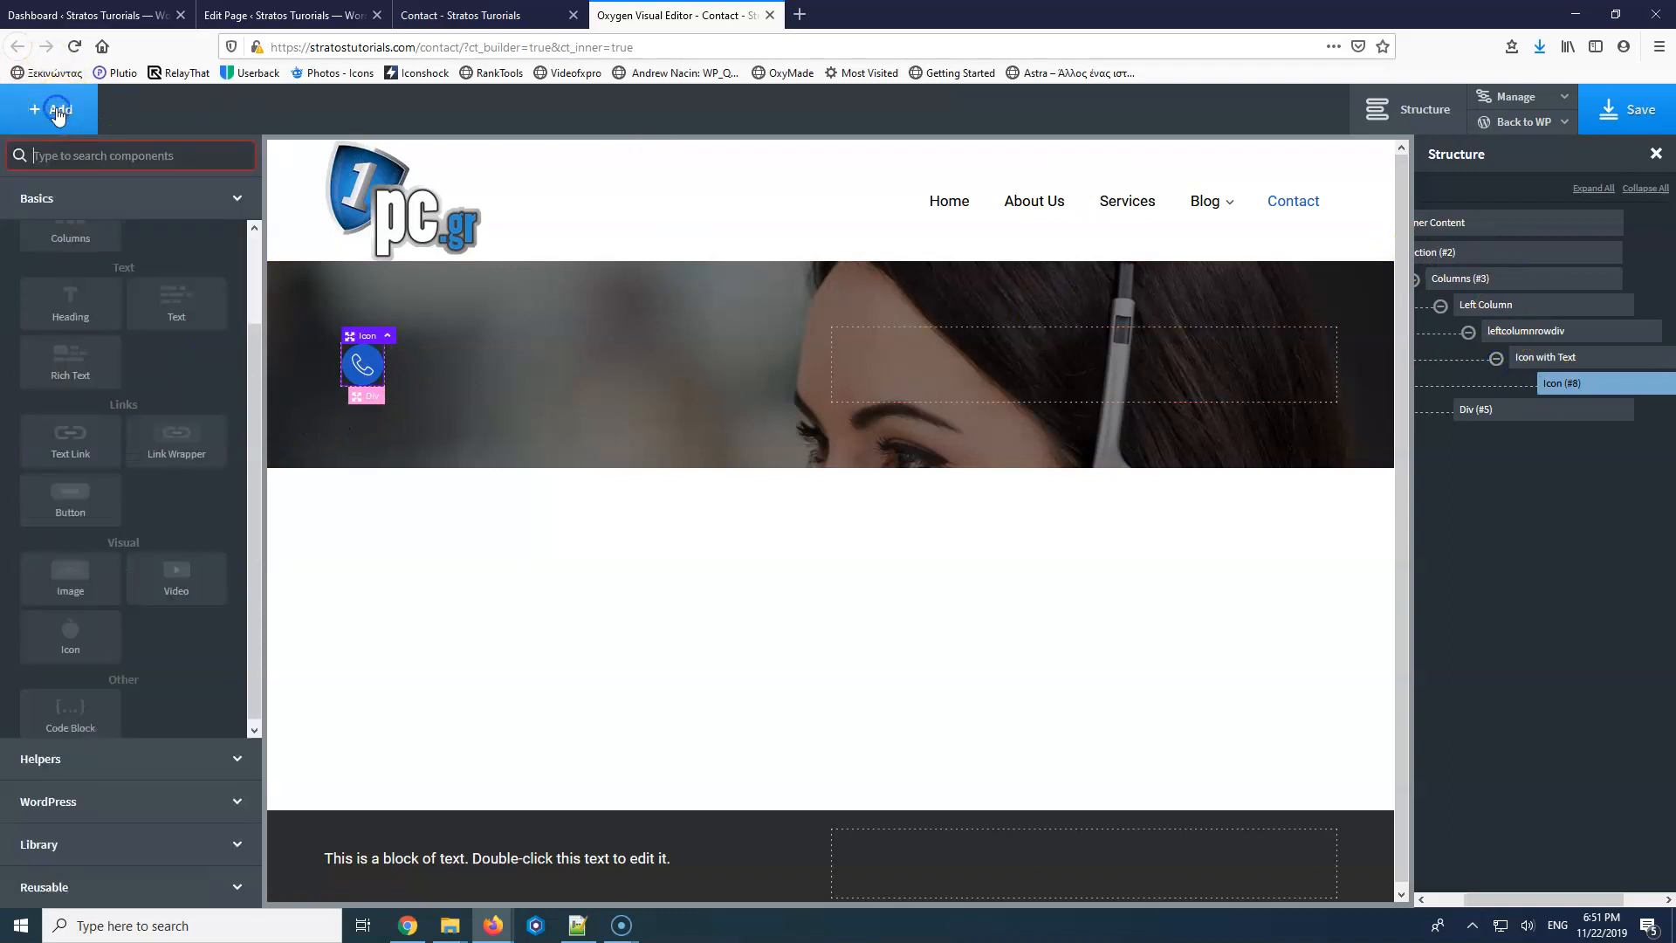
{"action": "left_click", "coordinate": [177, 308]}
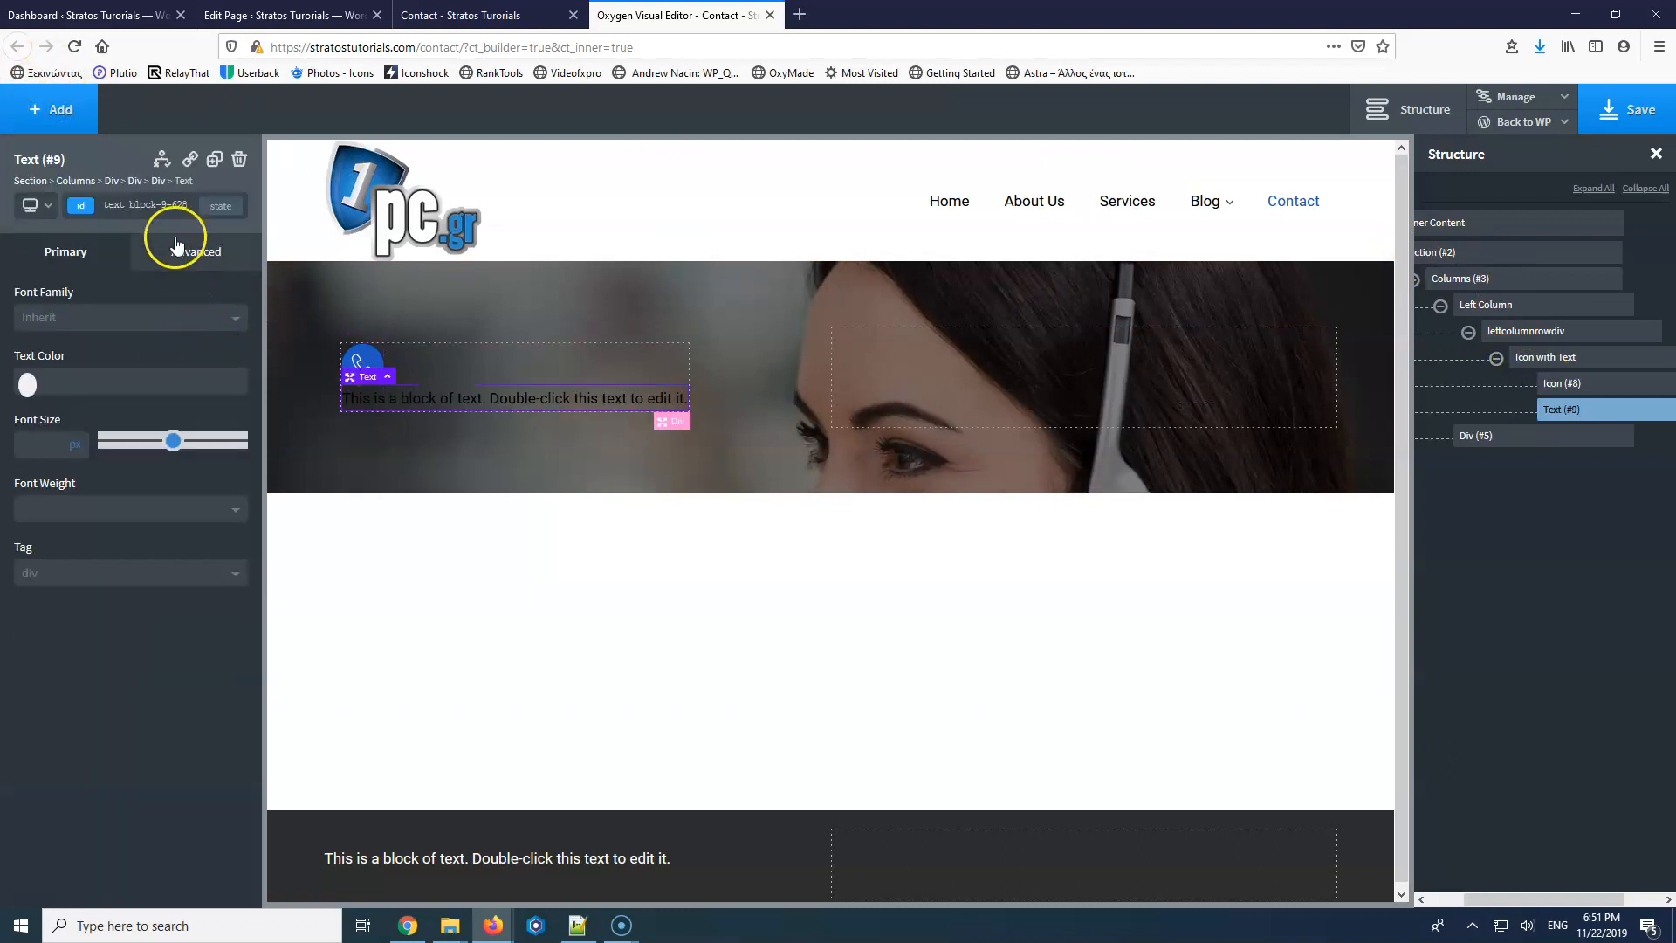
{"action": "left_click", "coordinate": [156, 207]}
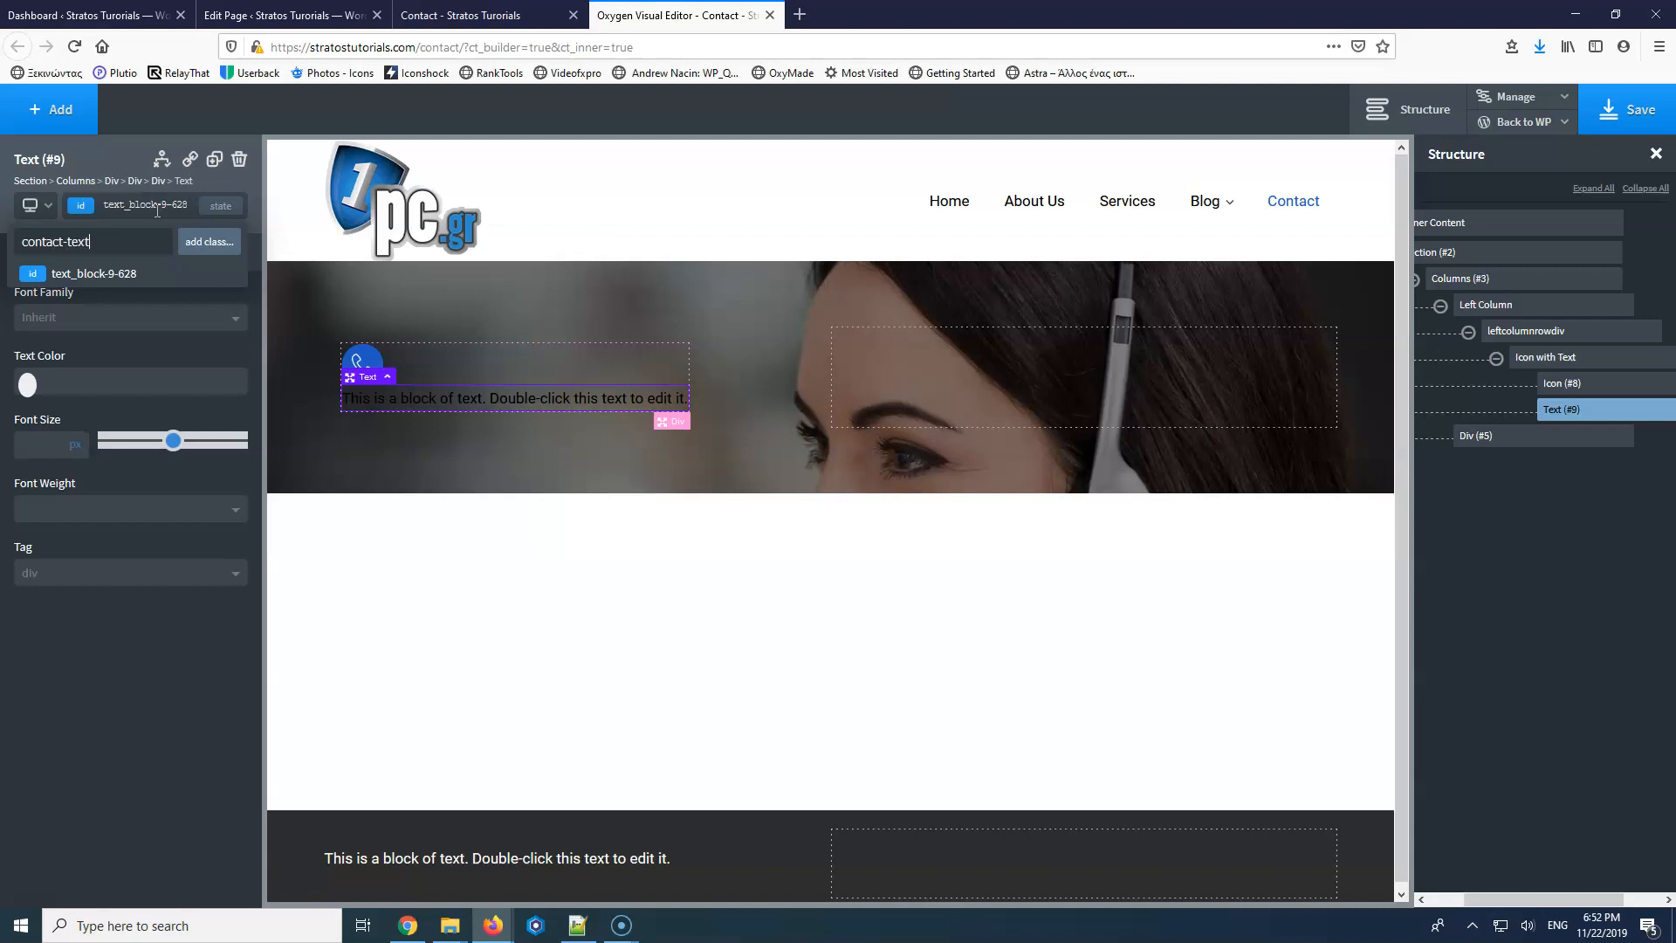
{"action": "key", "text": "Return"}
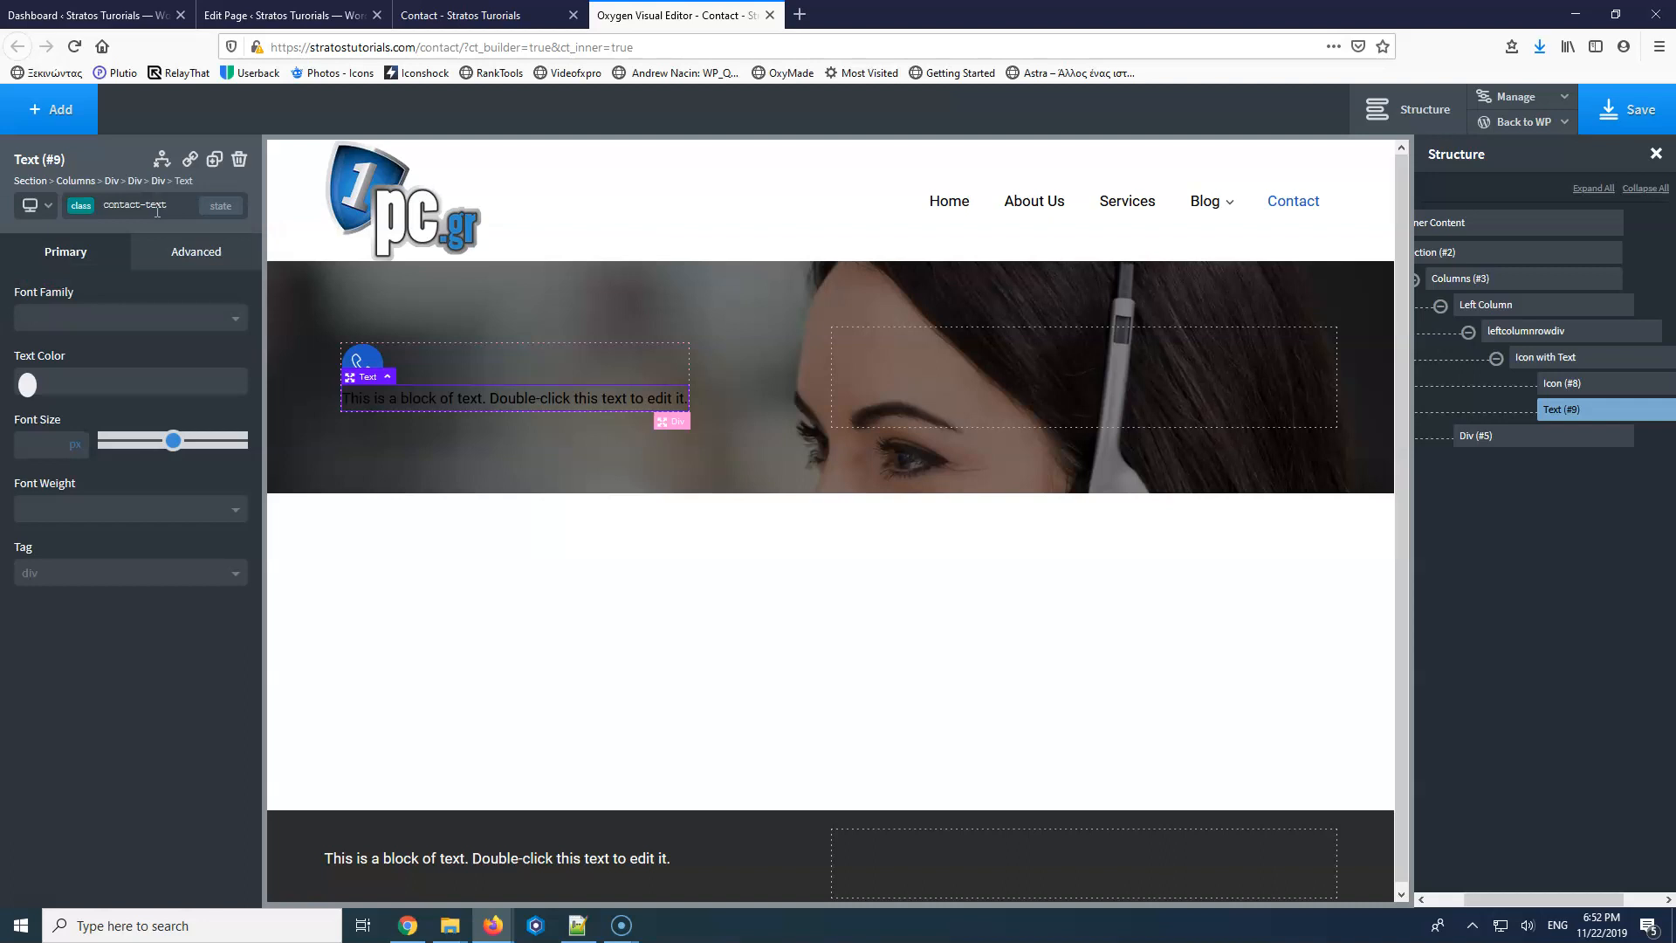
{"action": "left_click", "coordinate": [28, 383]}
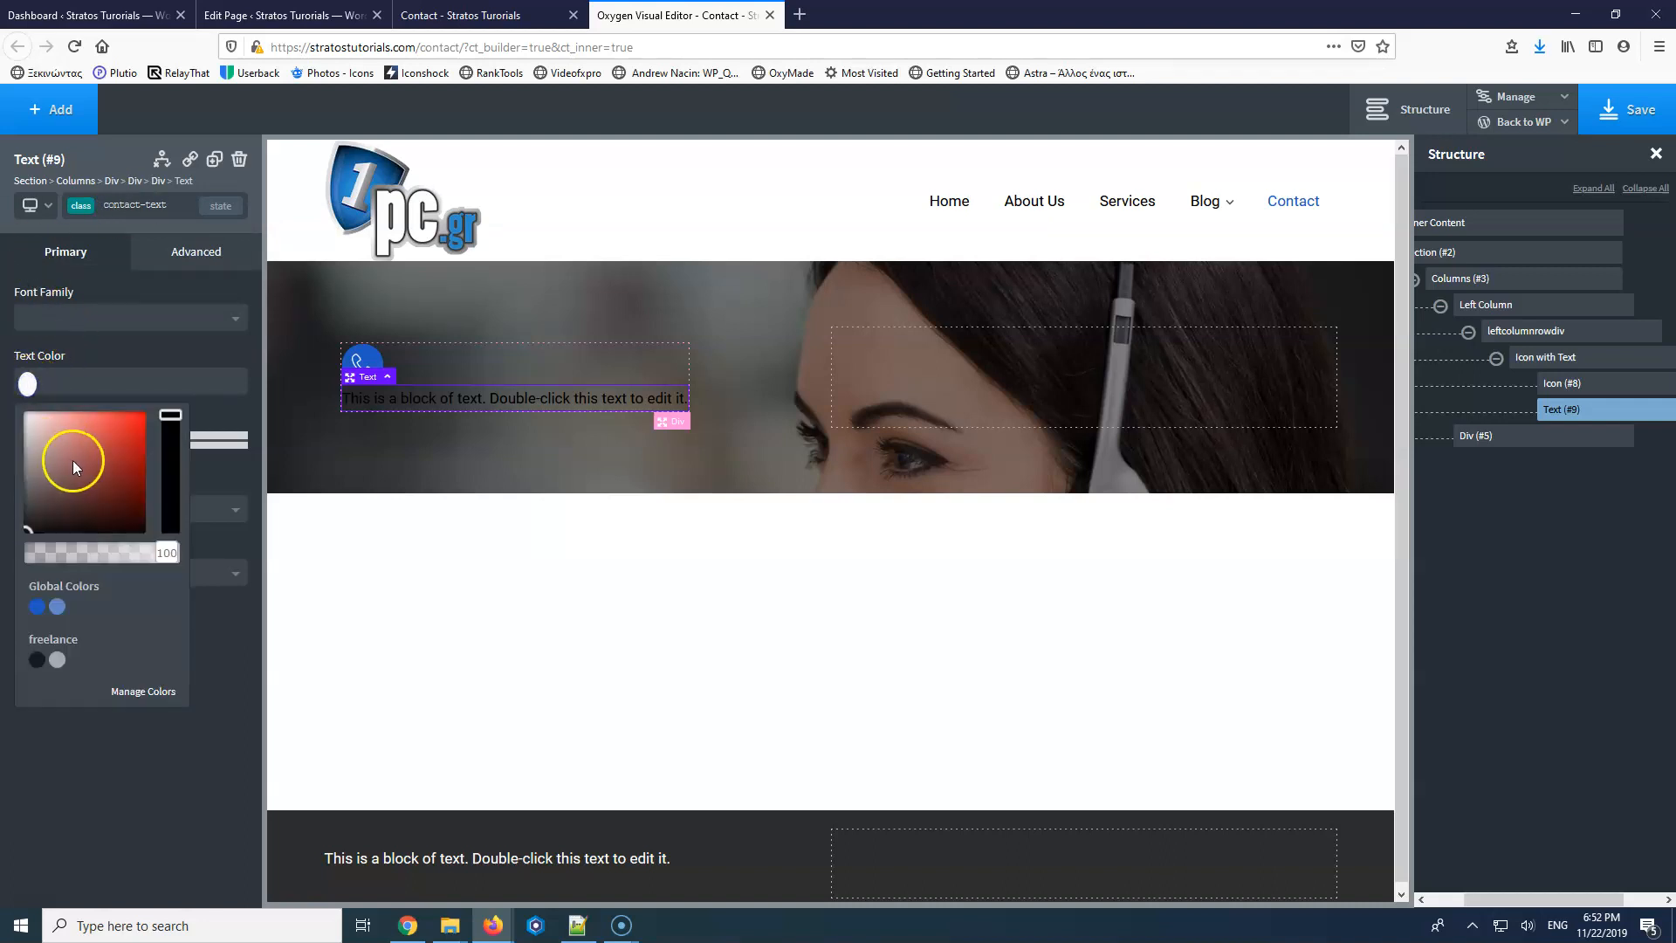
{"action": "left_click", "coordinate": [10, 420]}
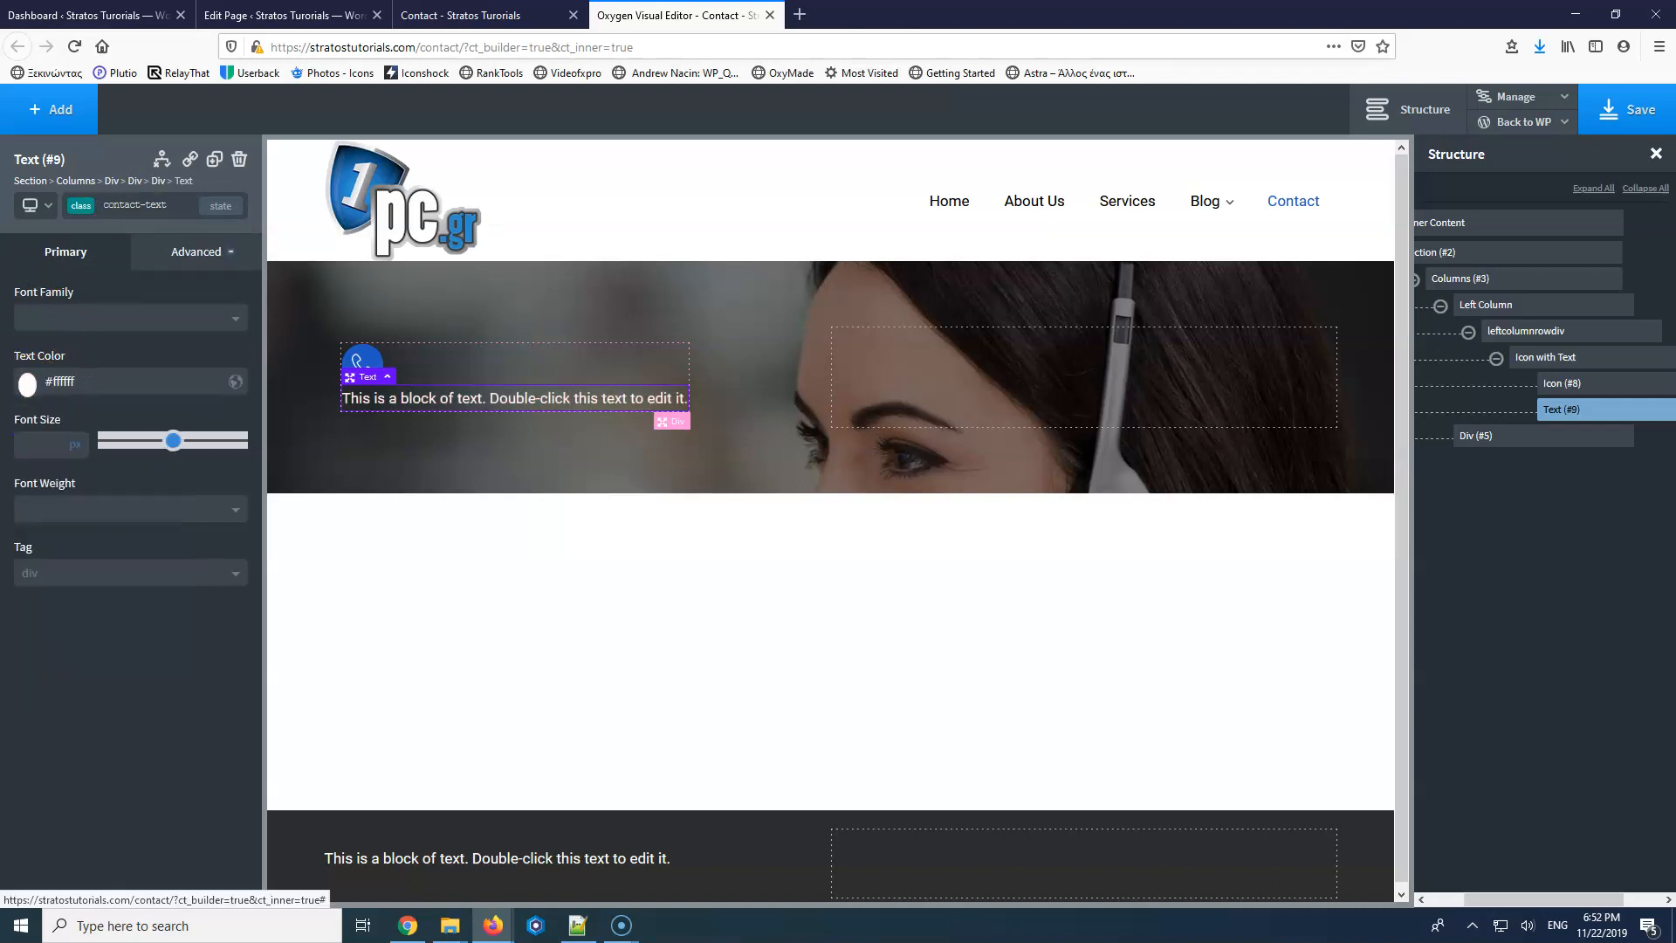
{"action": "left_click", "coordinate": [1562, 357]}
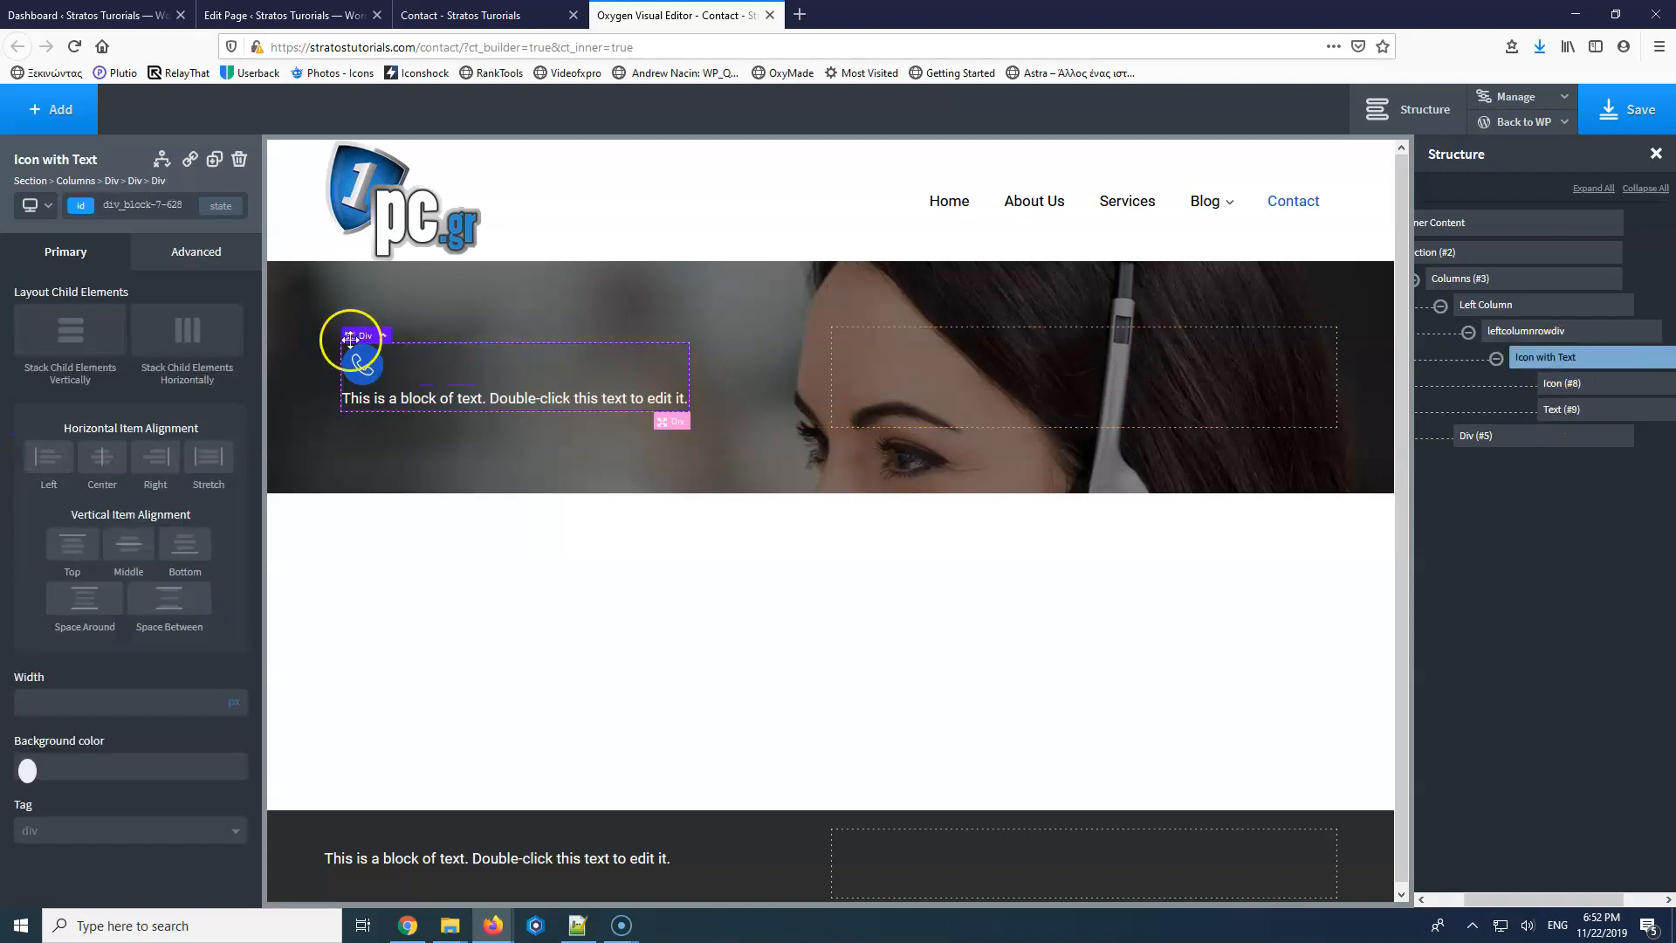
{"action": "left_click", "coordinate": [194, 348]}
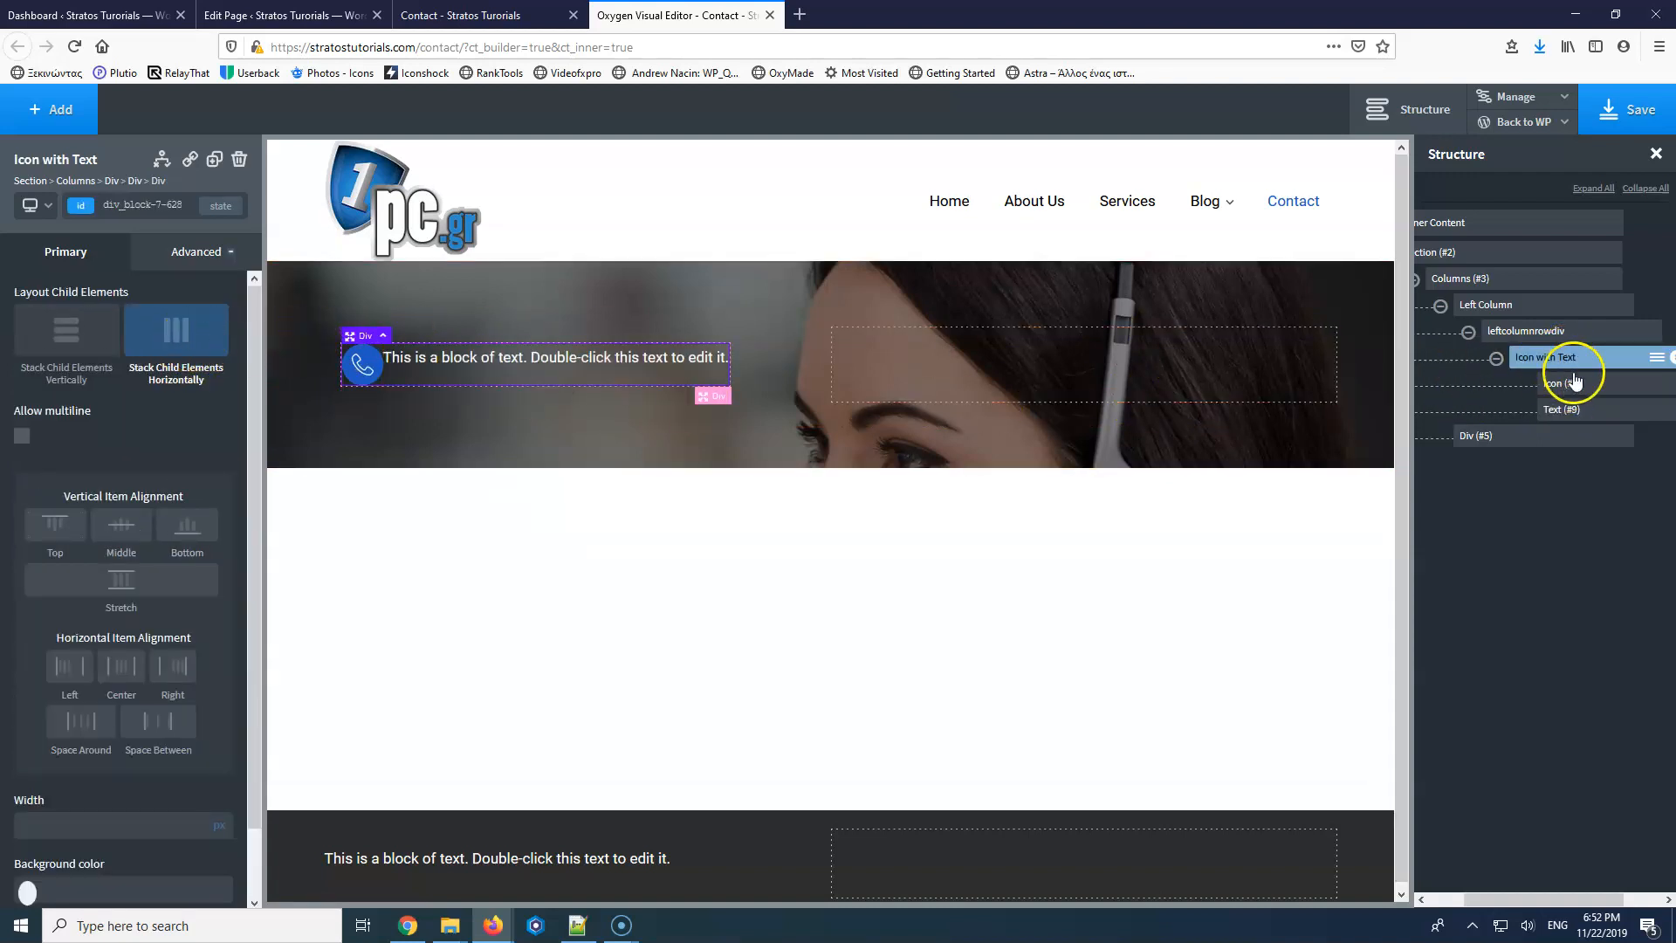
{"action": "left_click", "coordinate": [121, 525]}
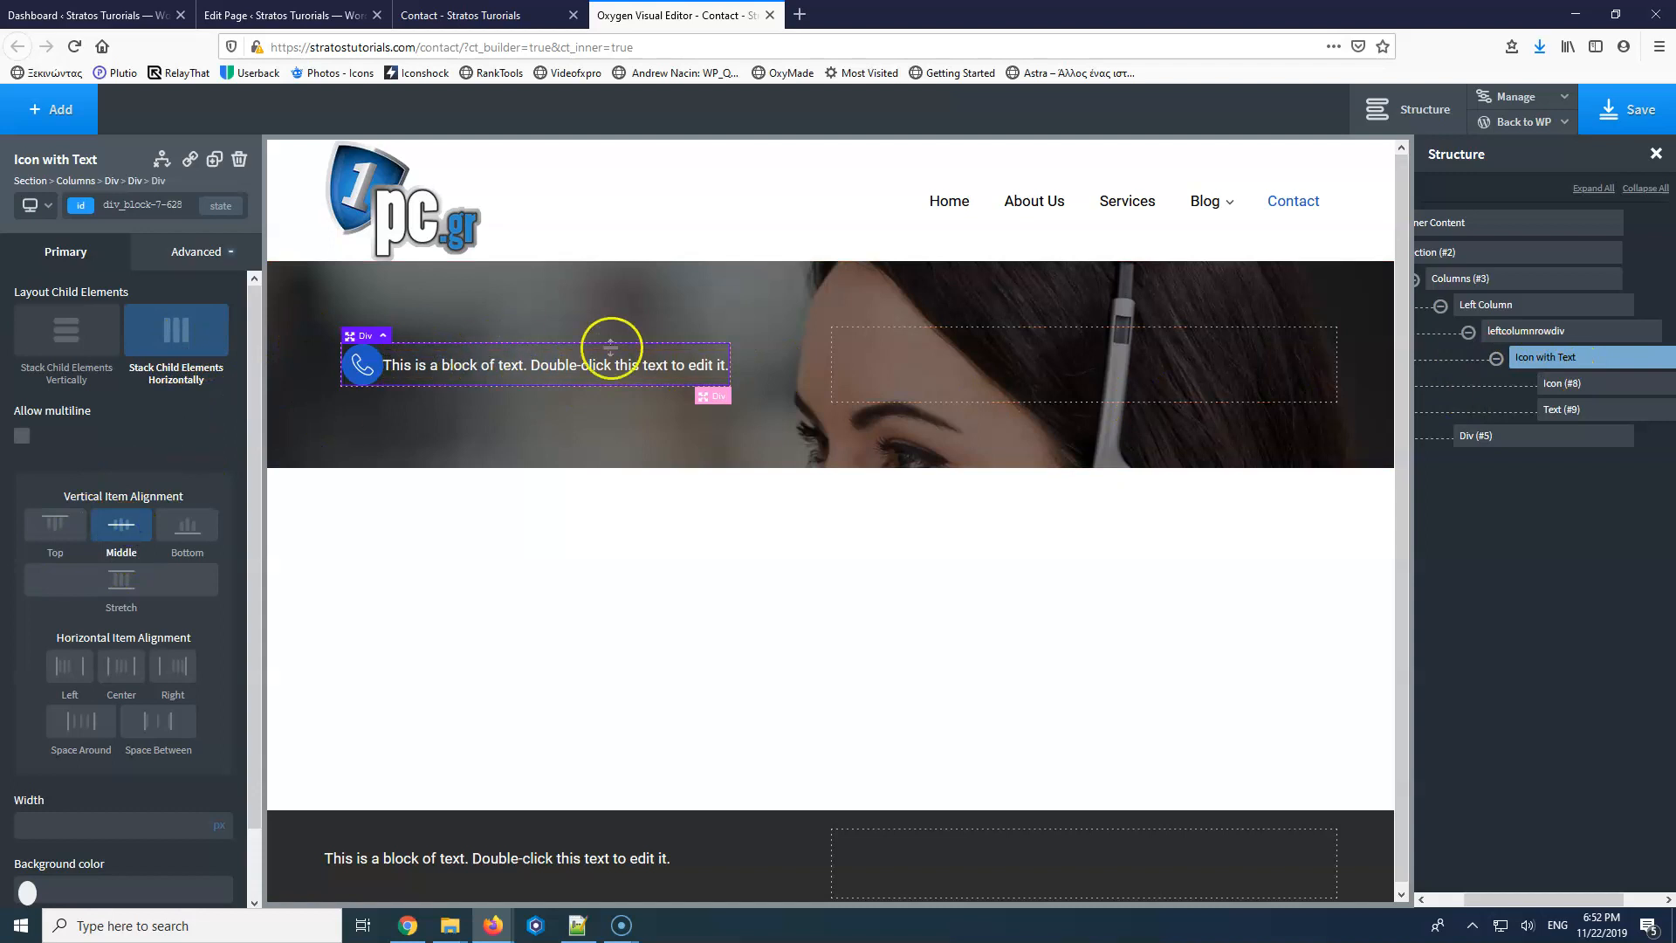
{"action": "double_click", "coordinate": [552, 365]}
{"action": "triple_click", "coordinate": [552, 365]}
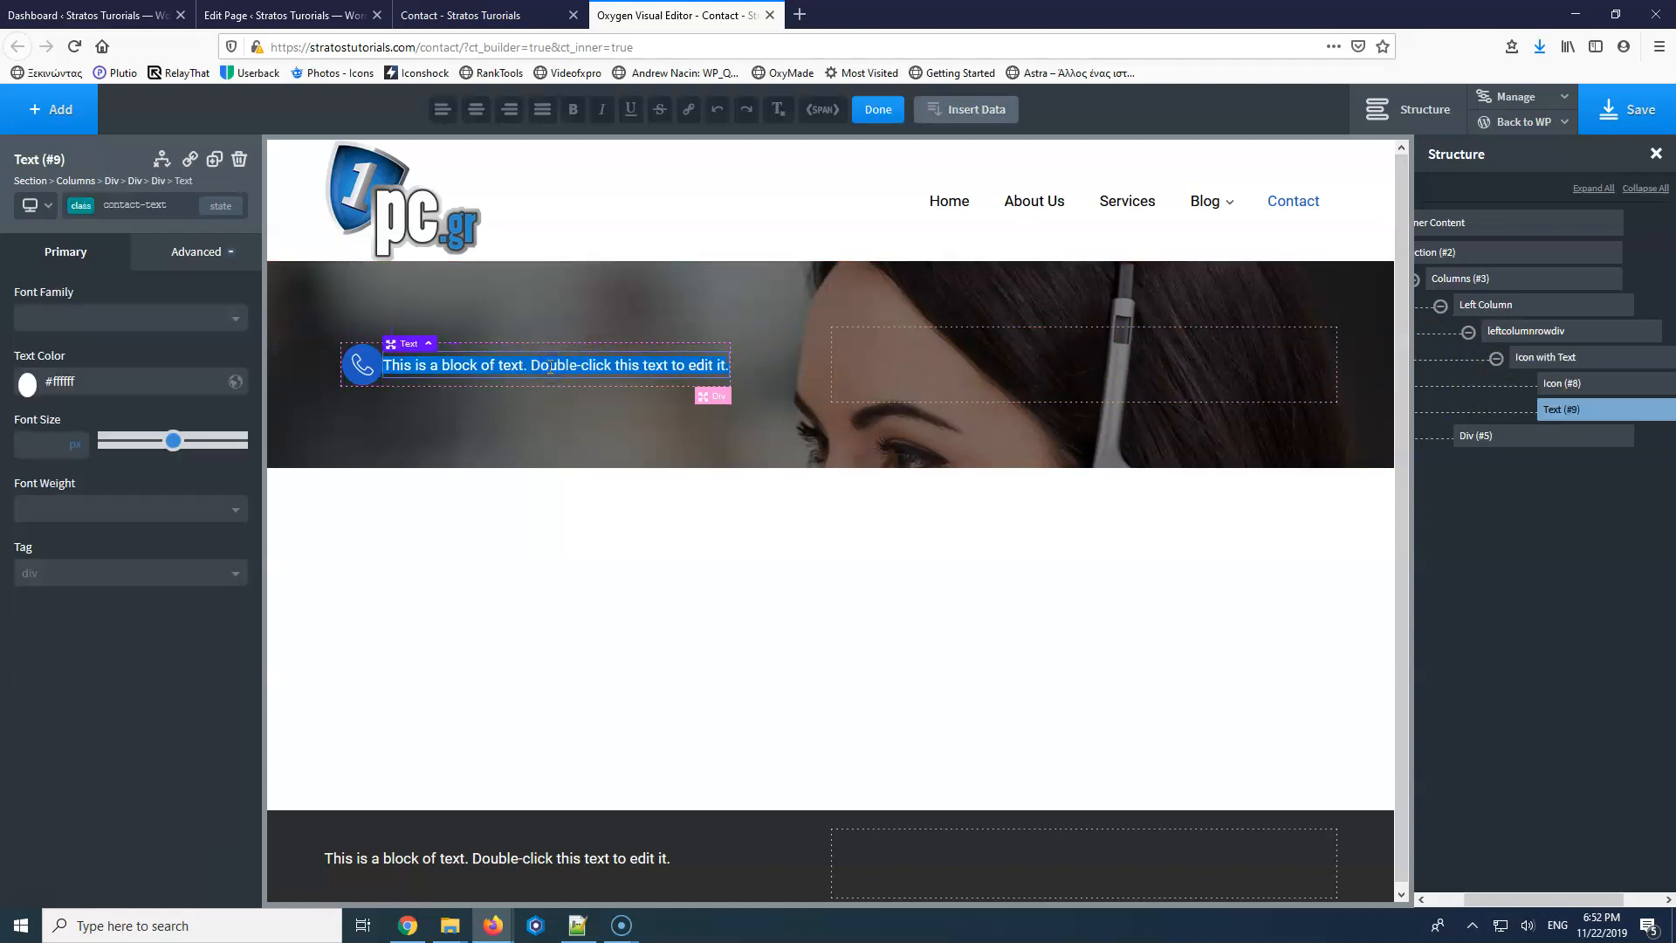
{"action": "key", "text": "Return"}
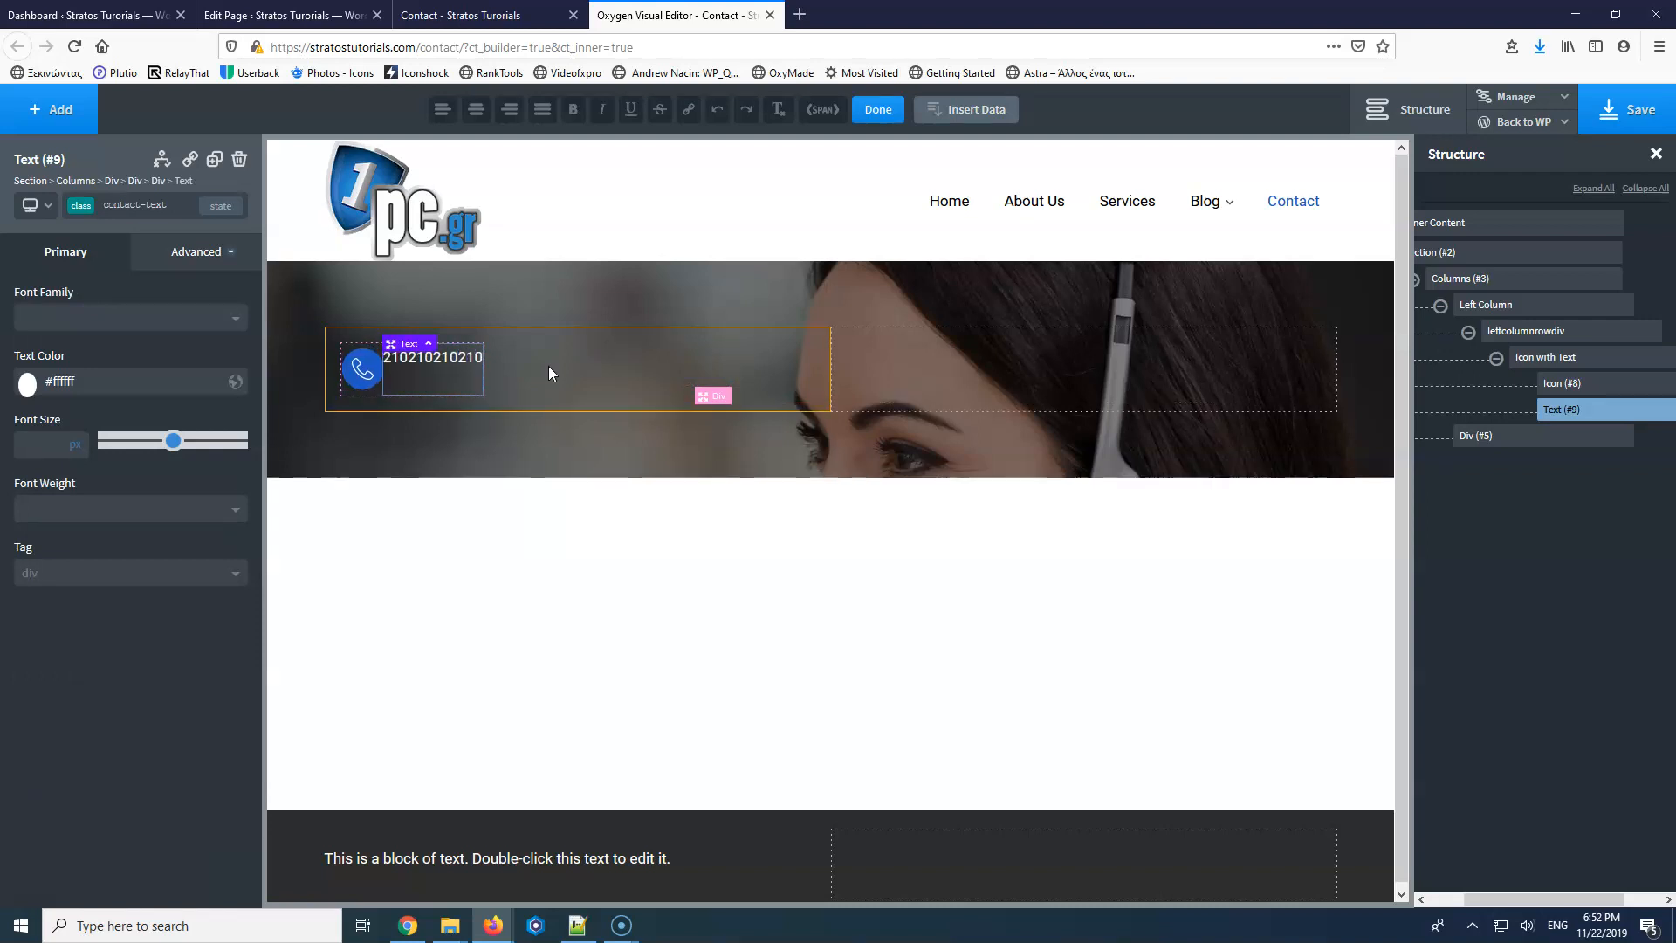
{"action": "key", "text": "BackSpace"}
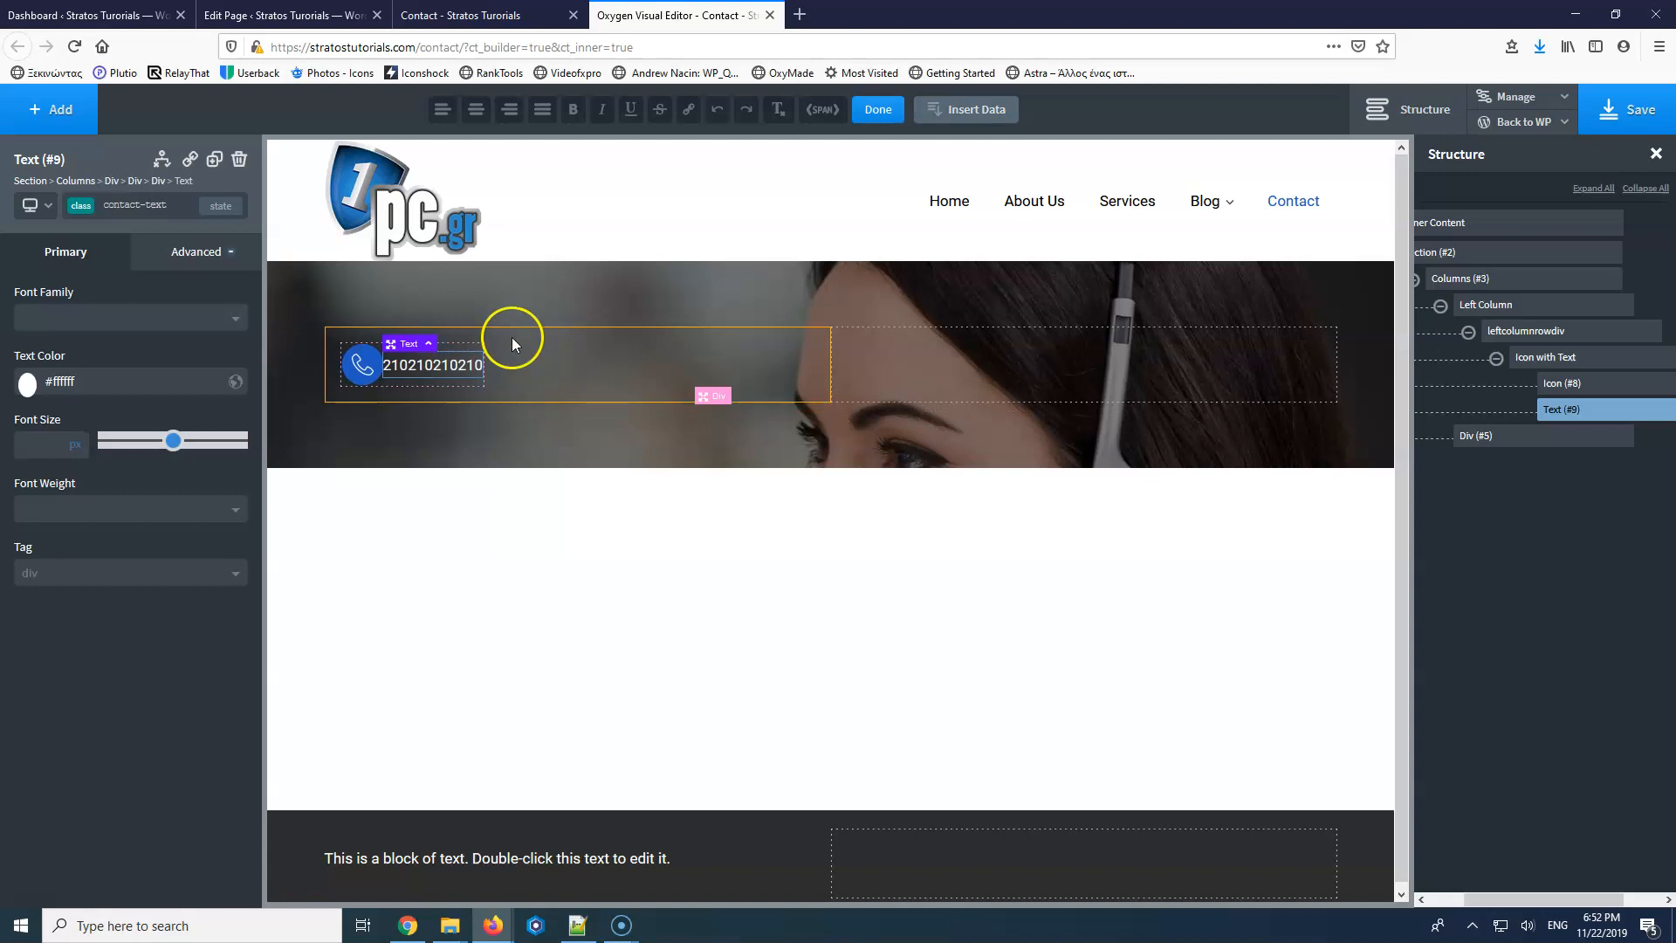
Bring up the phone icon's Advanced > Background settings.
{"action": "left_click", "coordinate": [373, 369]}
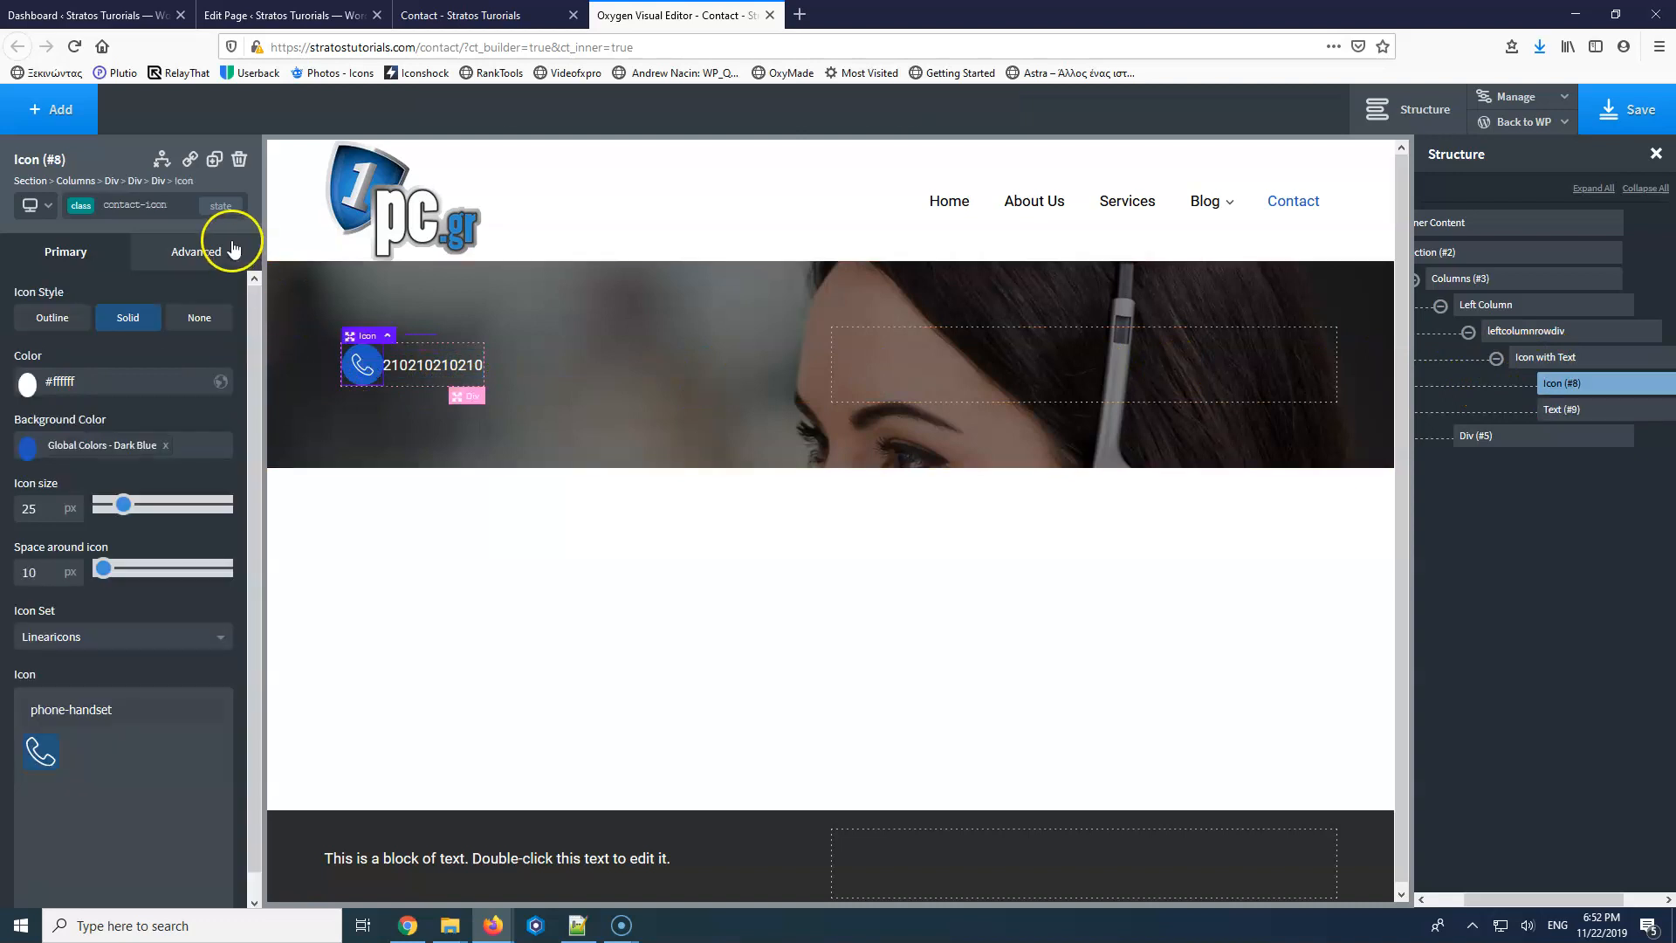
{"action": "left_click", "coordinate": [187, 253]}
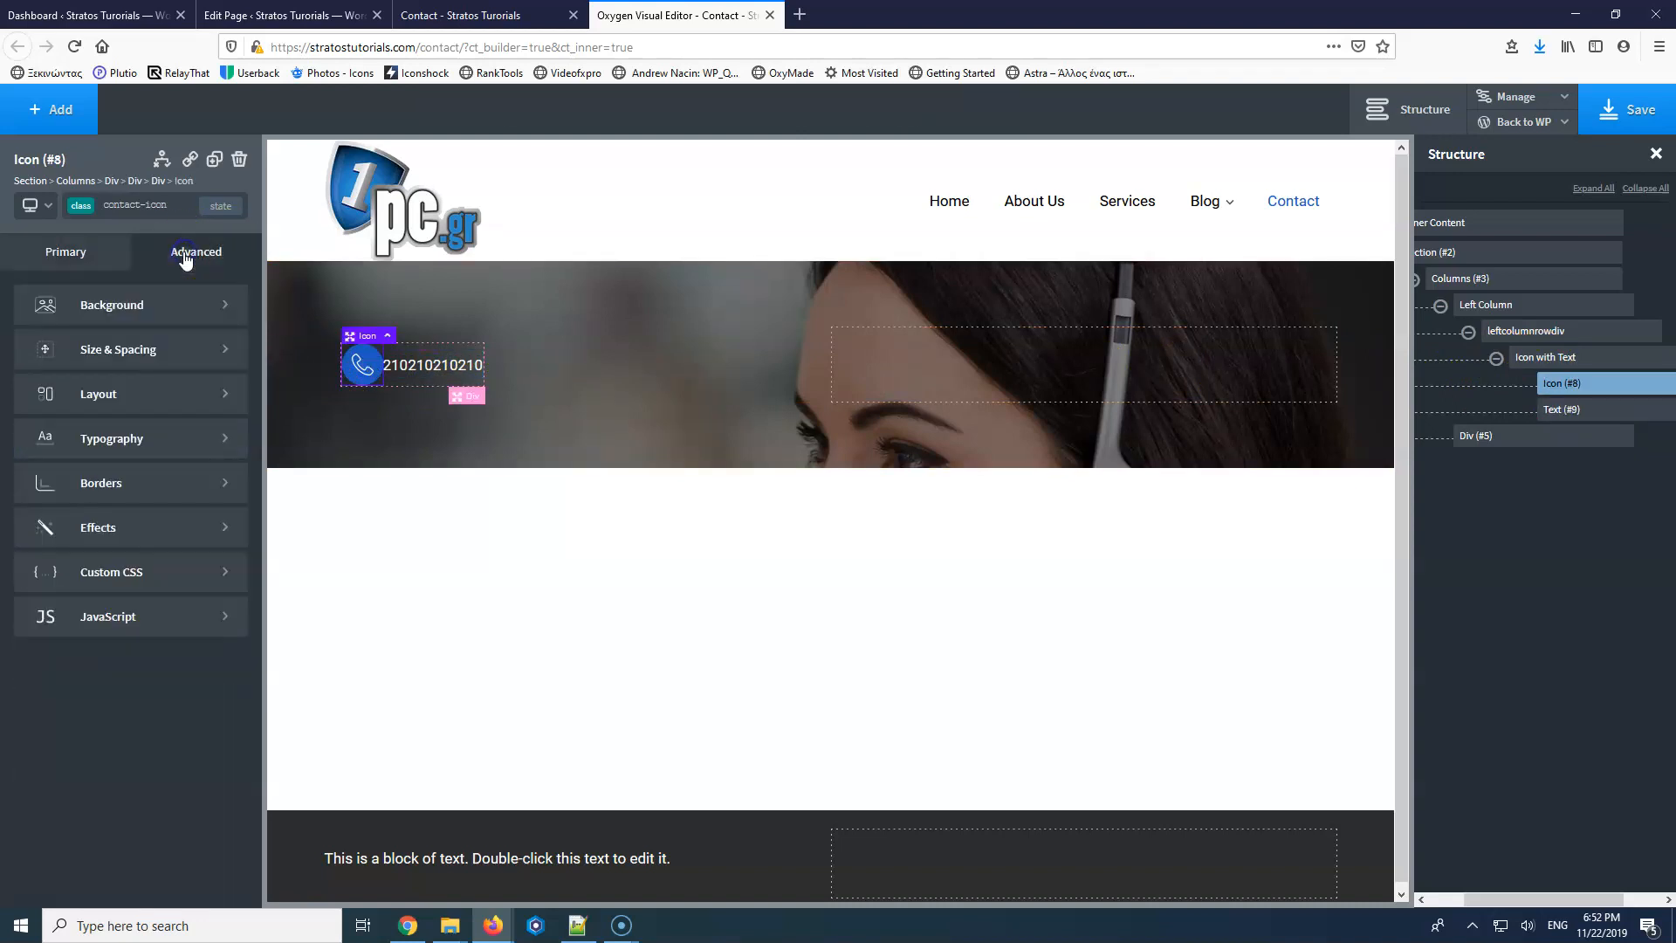
{"action": "left_click", "coordinate": [165, 307]}
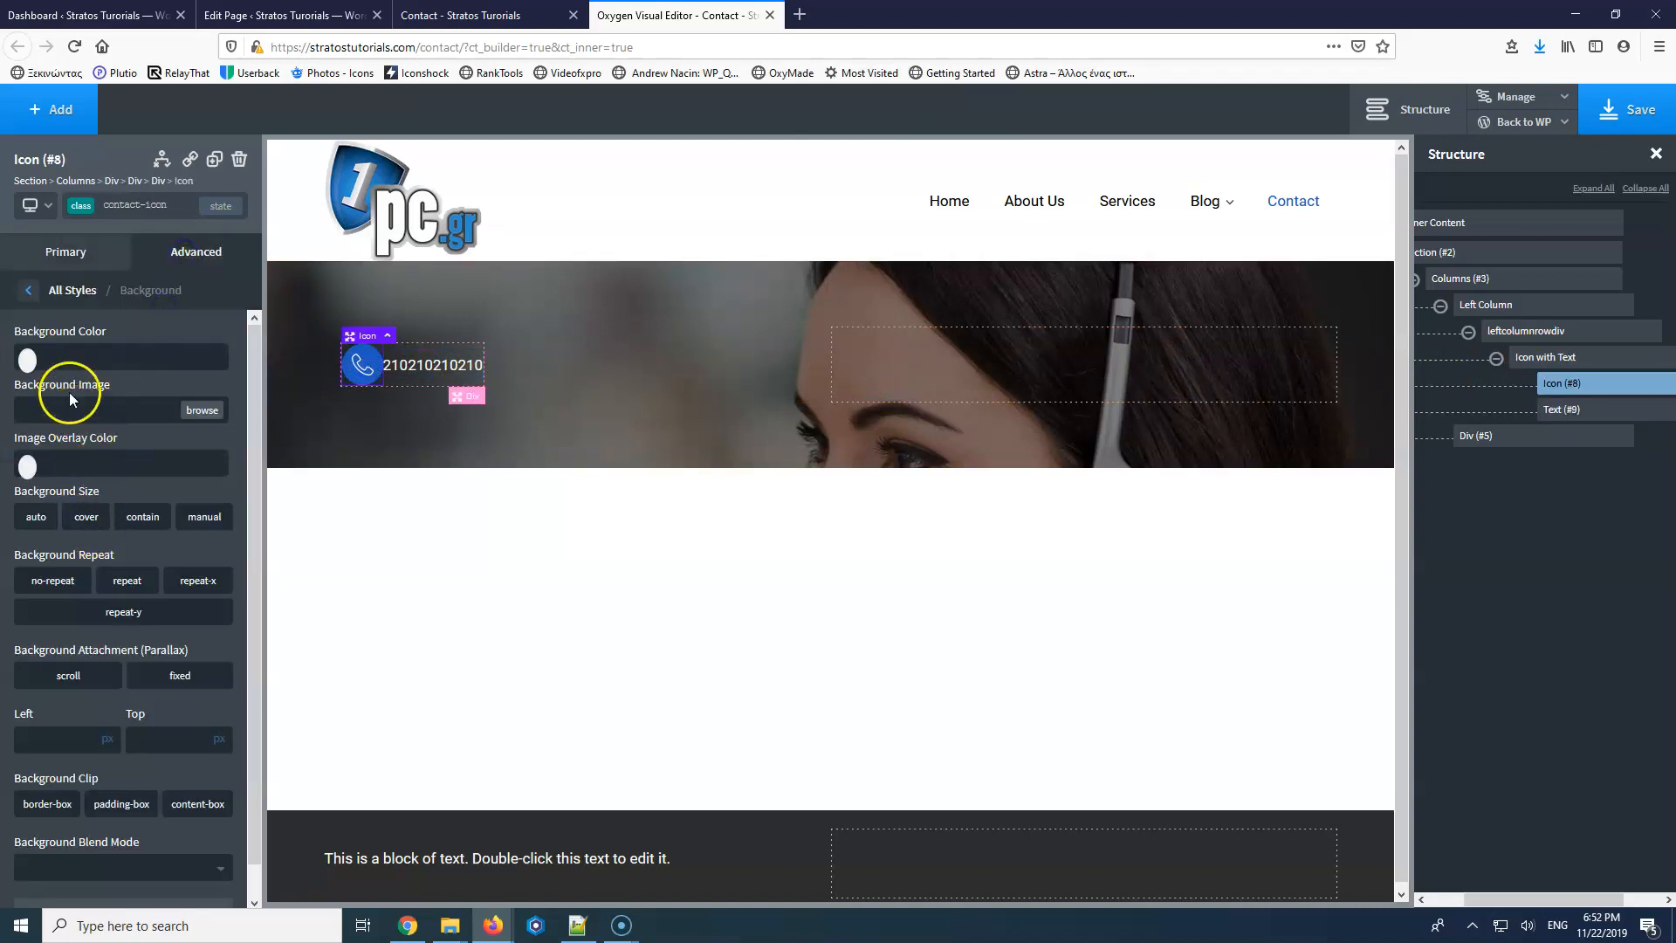
Give the phone icon a 10 px right margin and save the page.
{"action": "left_click", "coordinate": [29, 295]}
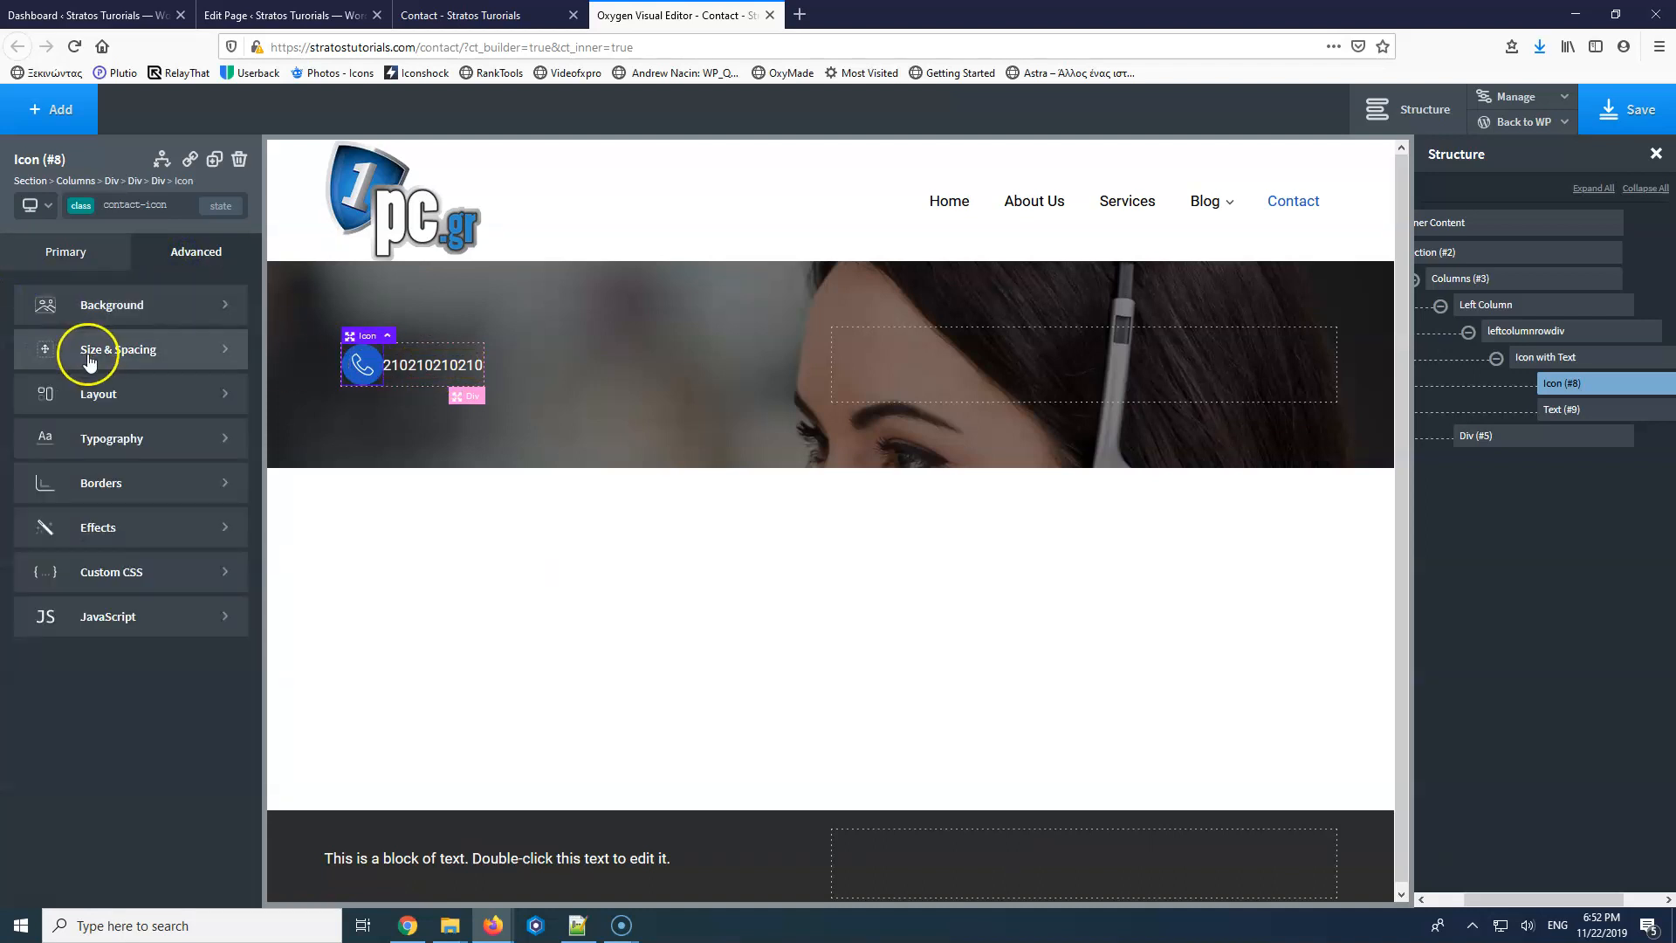
{"action": "left_click", "coordinate": [116, 349]}
{"action": "left_click", "coordinate": [209, 375]}
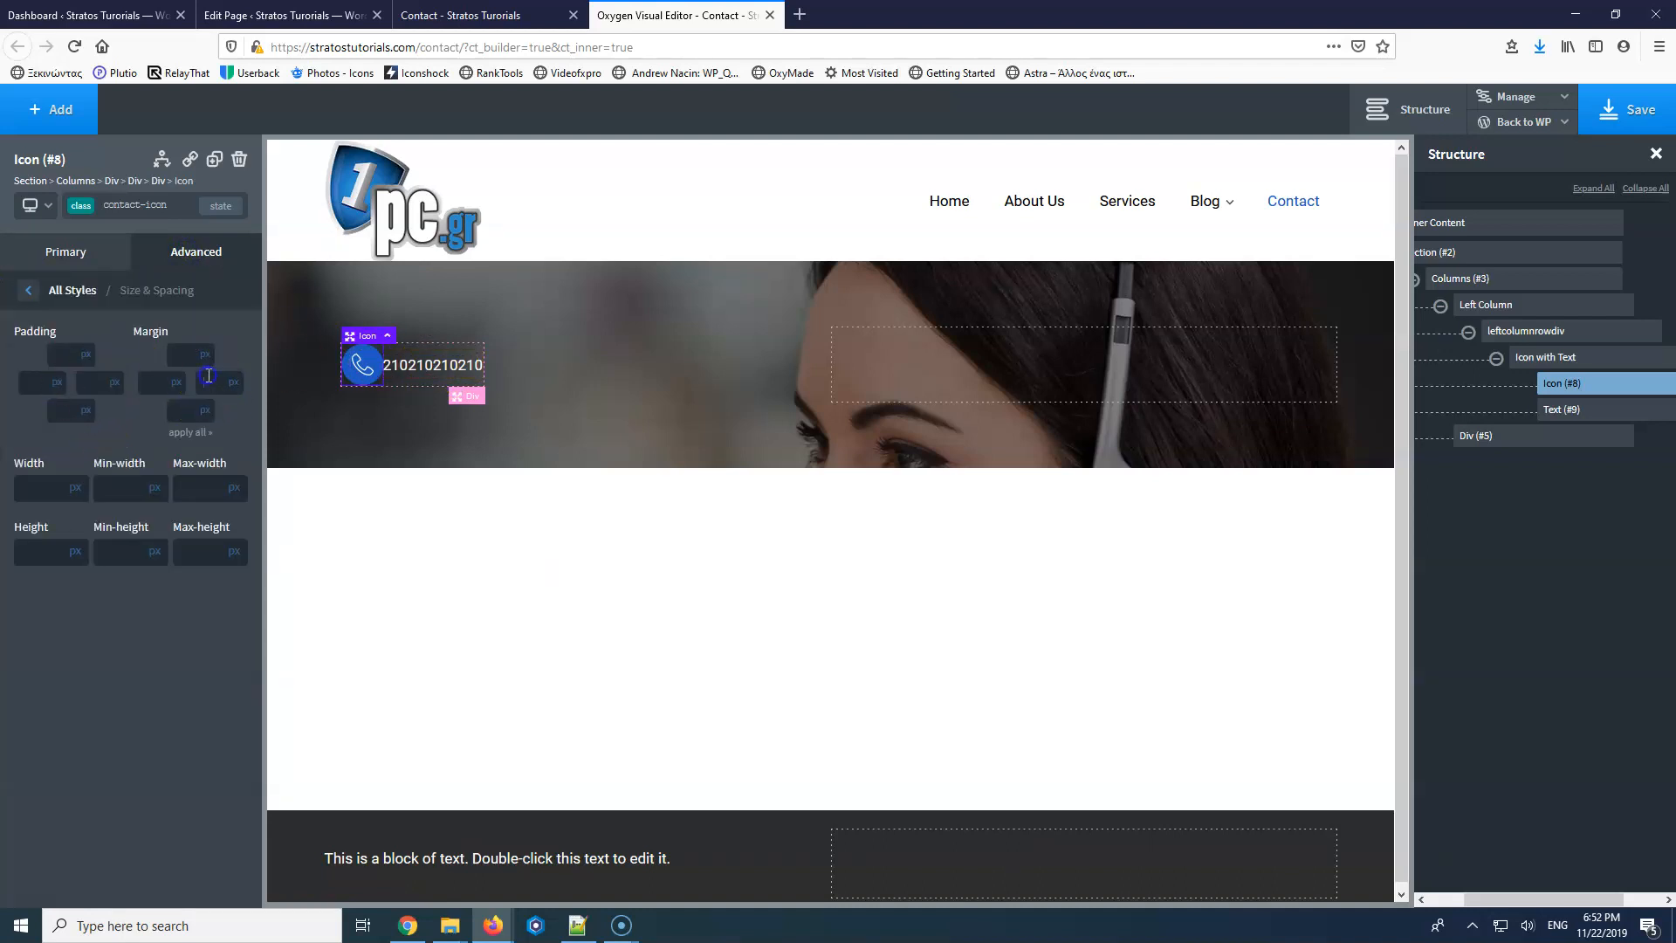
{"action": "type", "text": "10"}
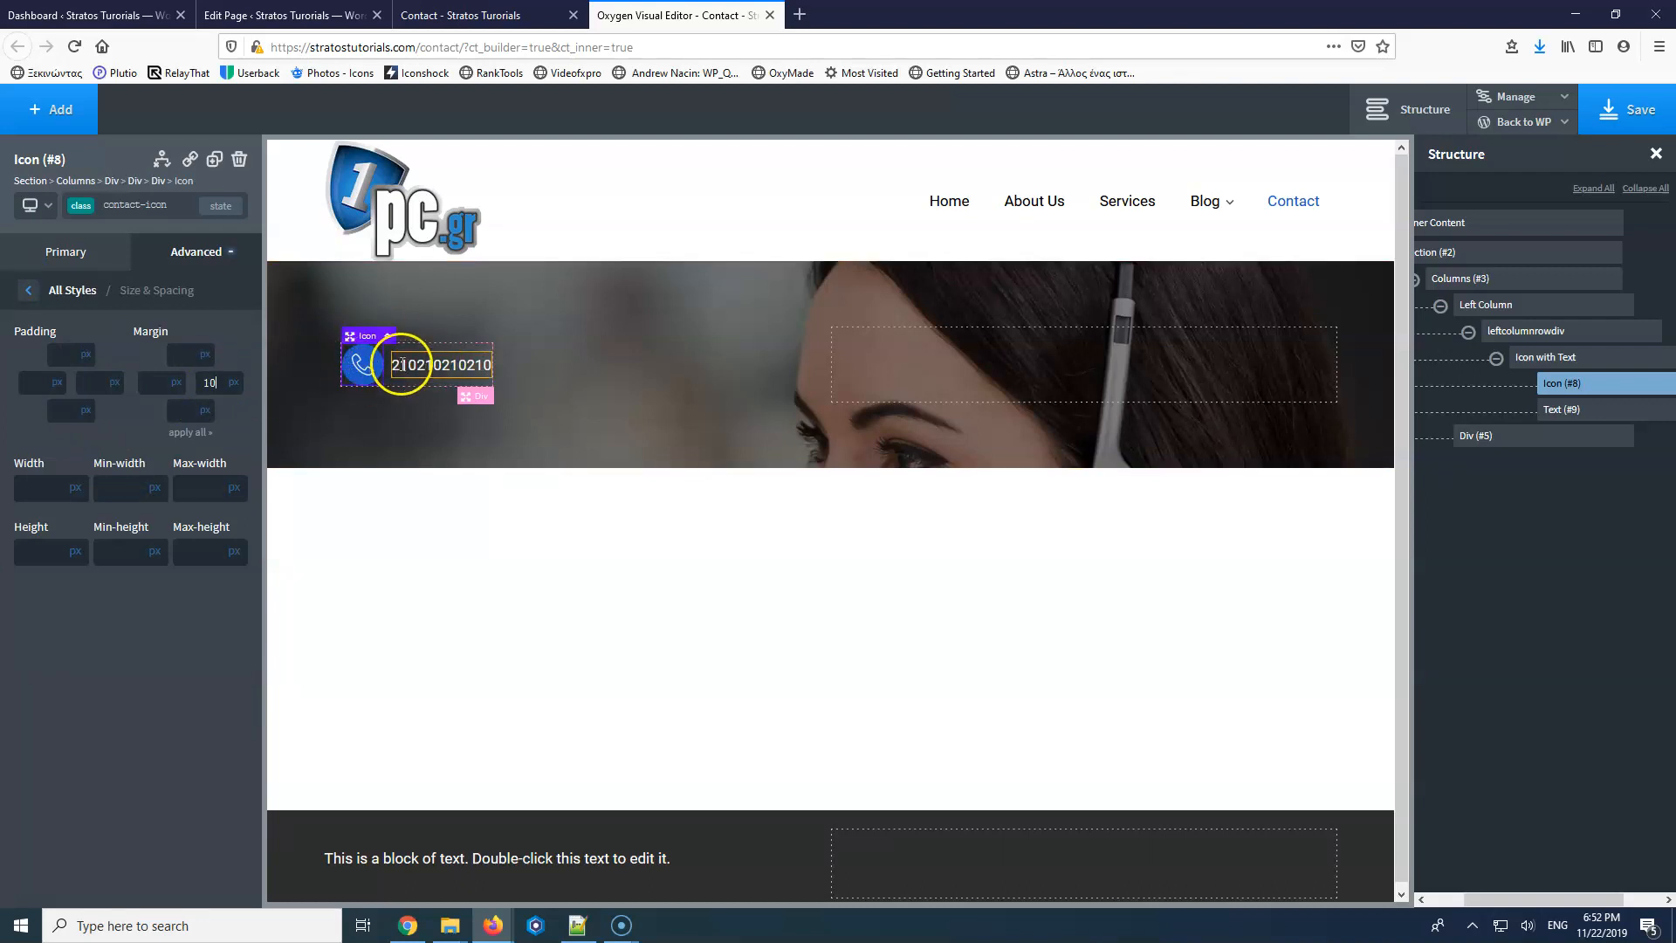
{"action": "left_click", "coordinate": [1629, 109]}
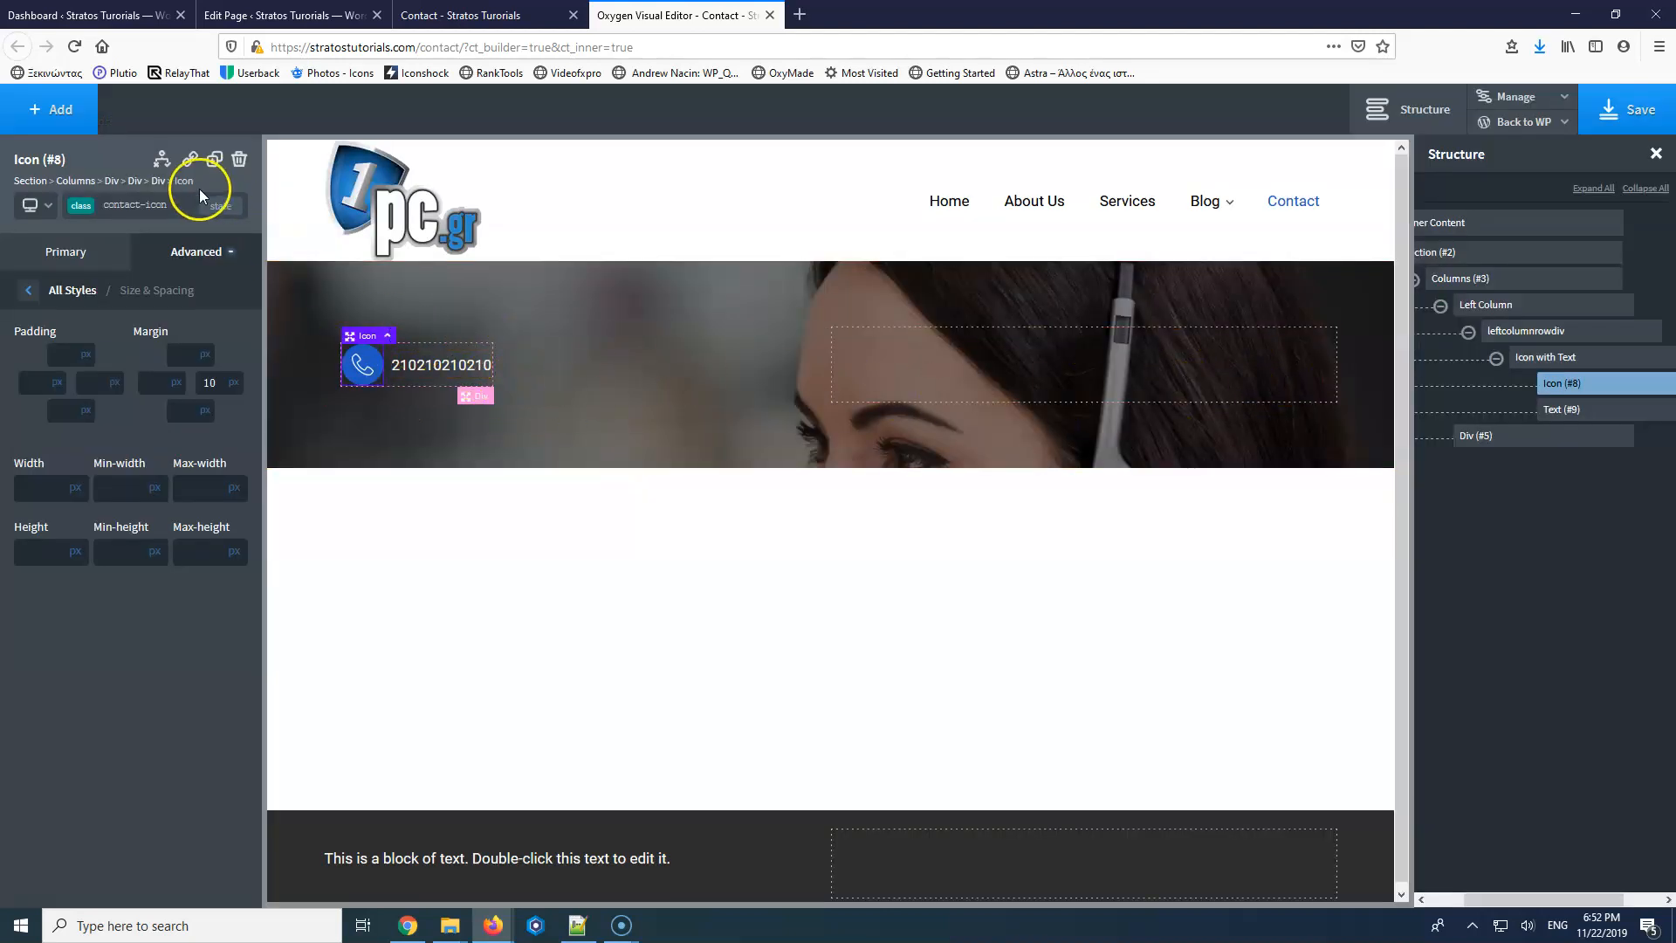
Duplicate the phone row and rename its outer div 'left column row div'.
{"action": "left_click", "coordinate": [1572, 358]}
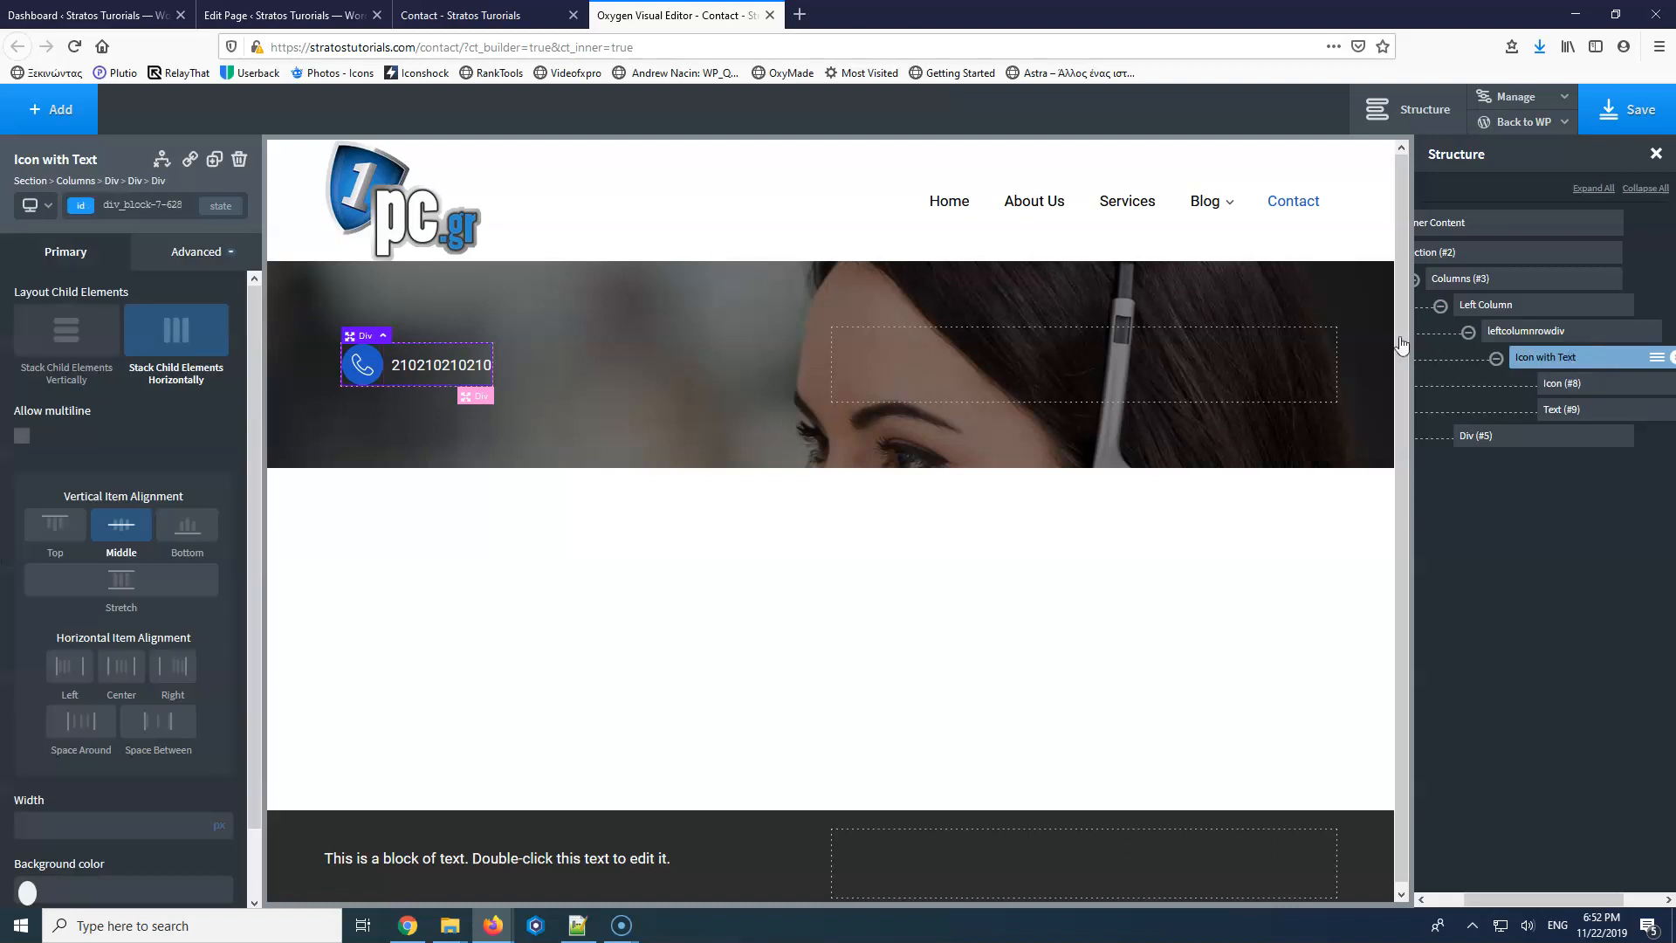
{"action": "left_click", "coordinate": [214, 160]}
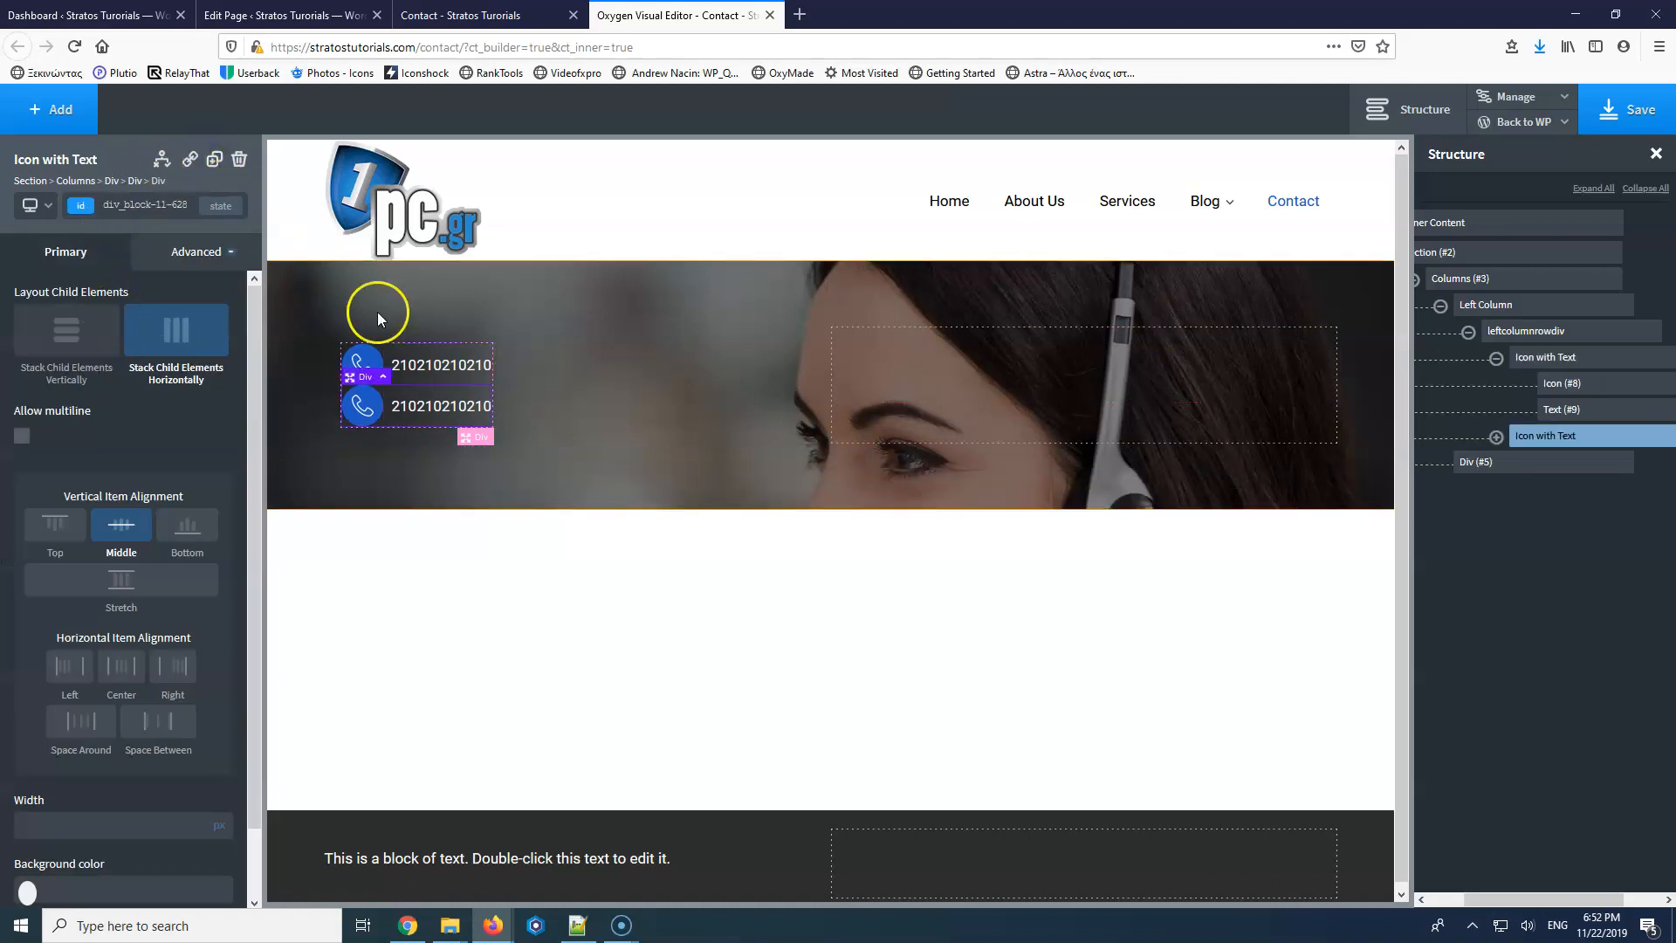
{"action": "left_click", "coordinate": [1558, 341]}
{"action": "left_click", "coordinate": [1521, 341]}
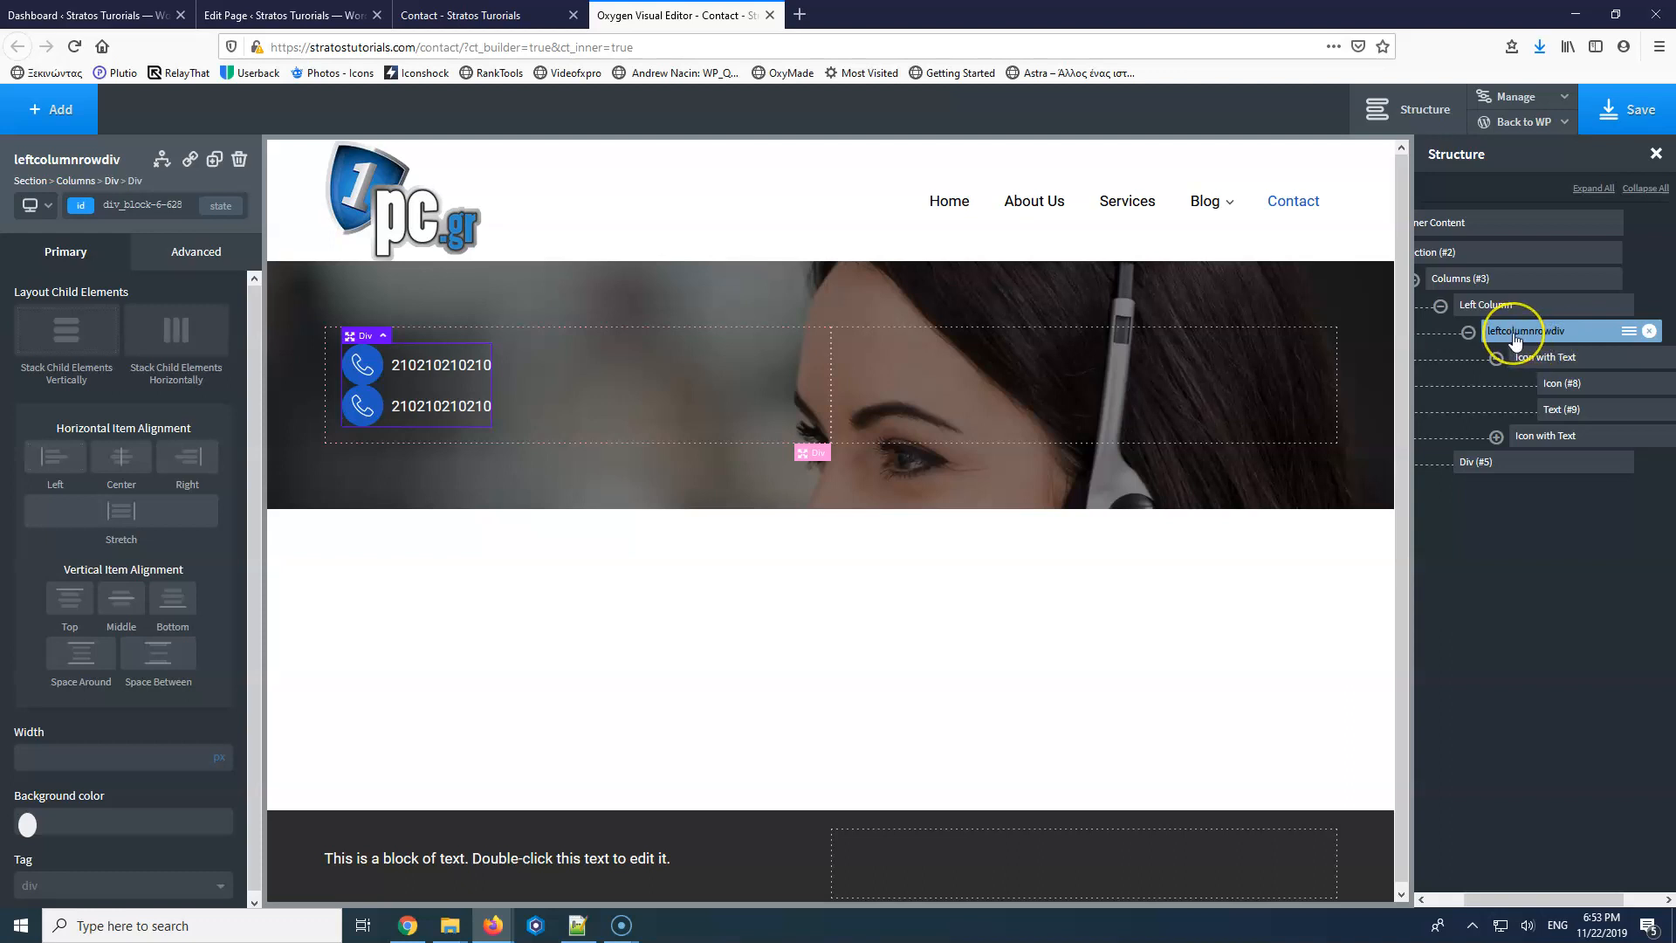
{"action": "left_click", "coordinate": [1628, 331]}
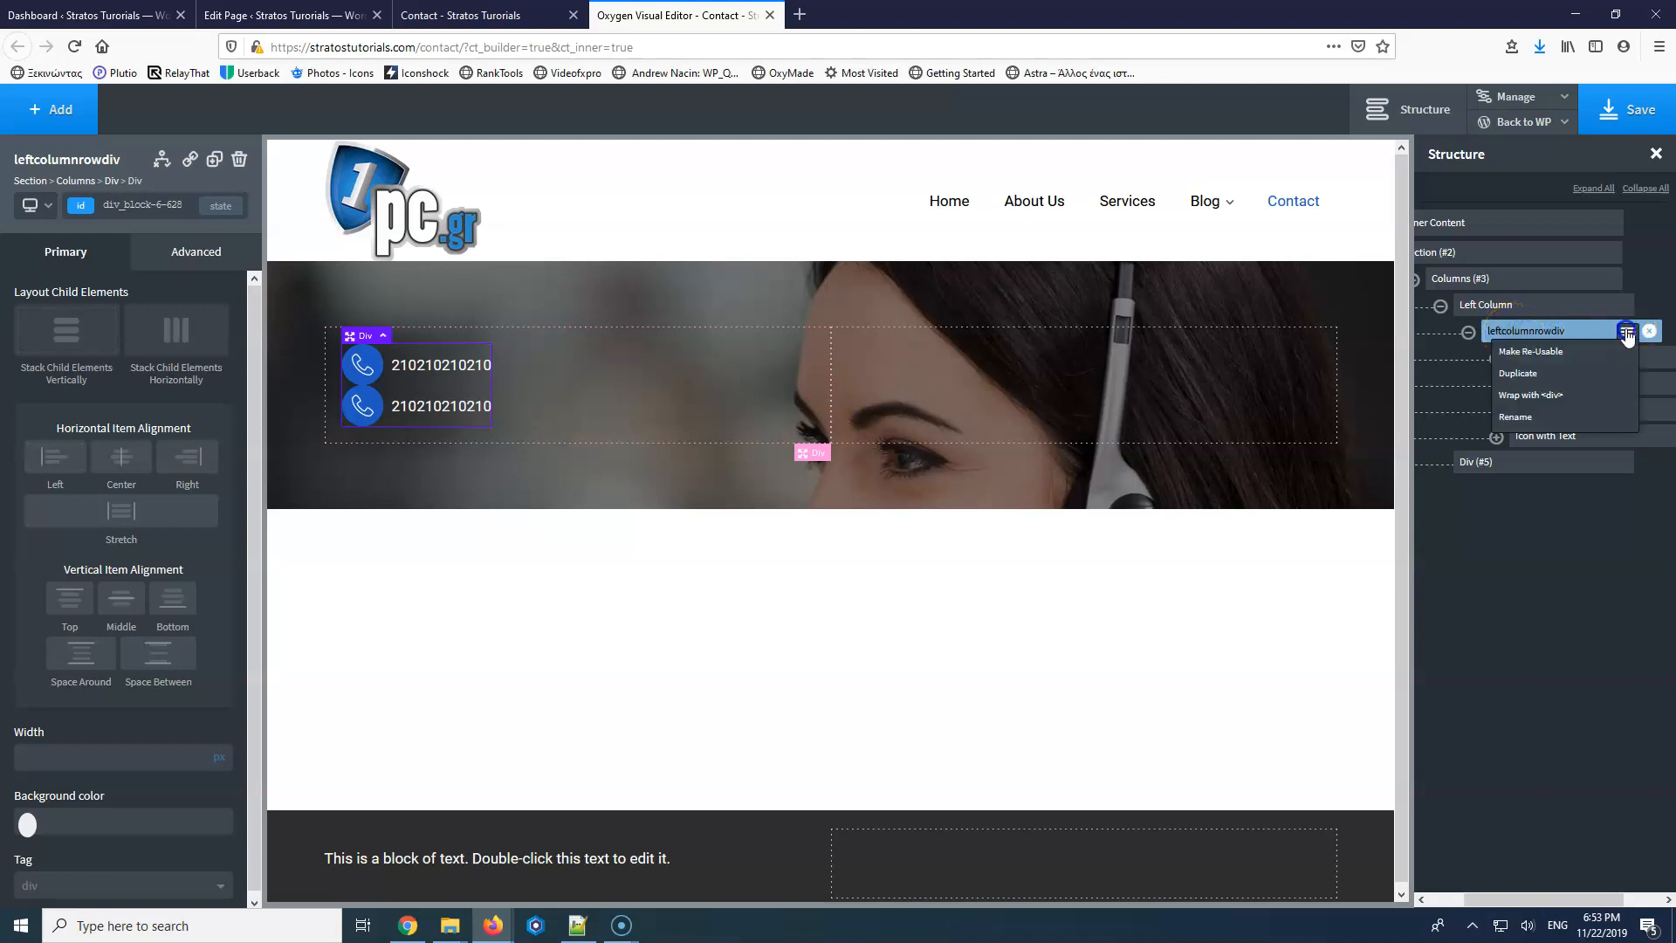
{"action": "left_click", "coordinate": [1539, 426]}
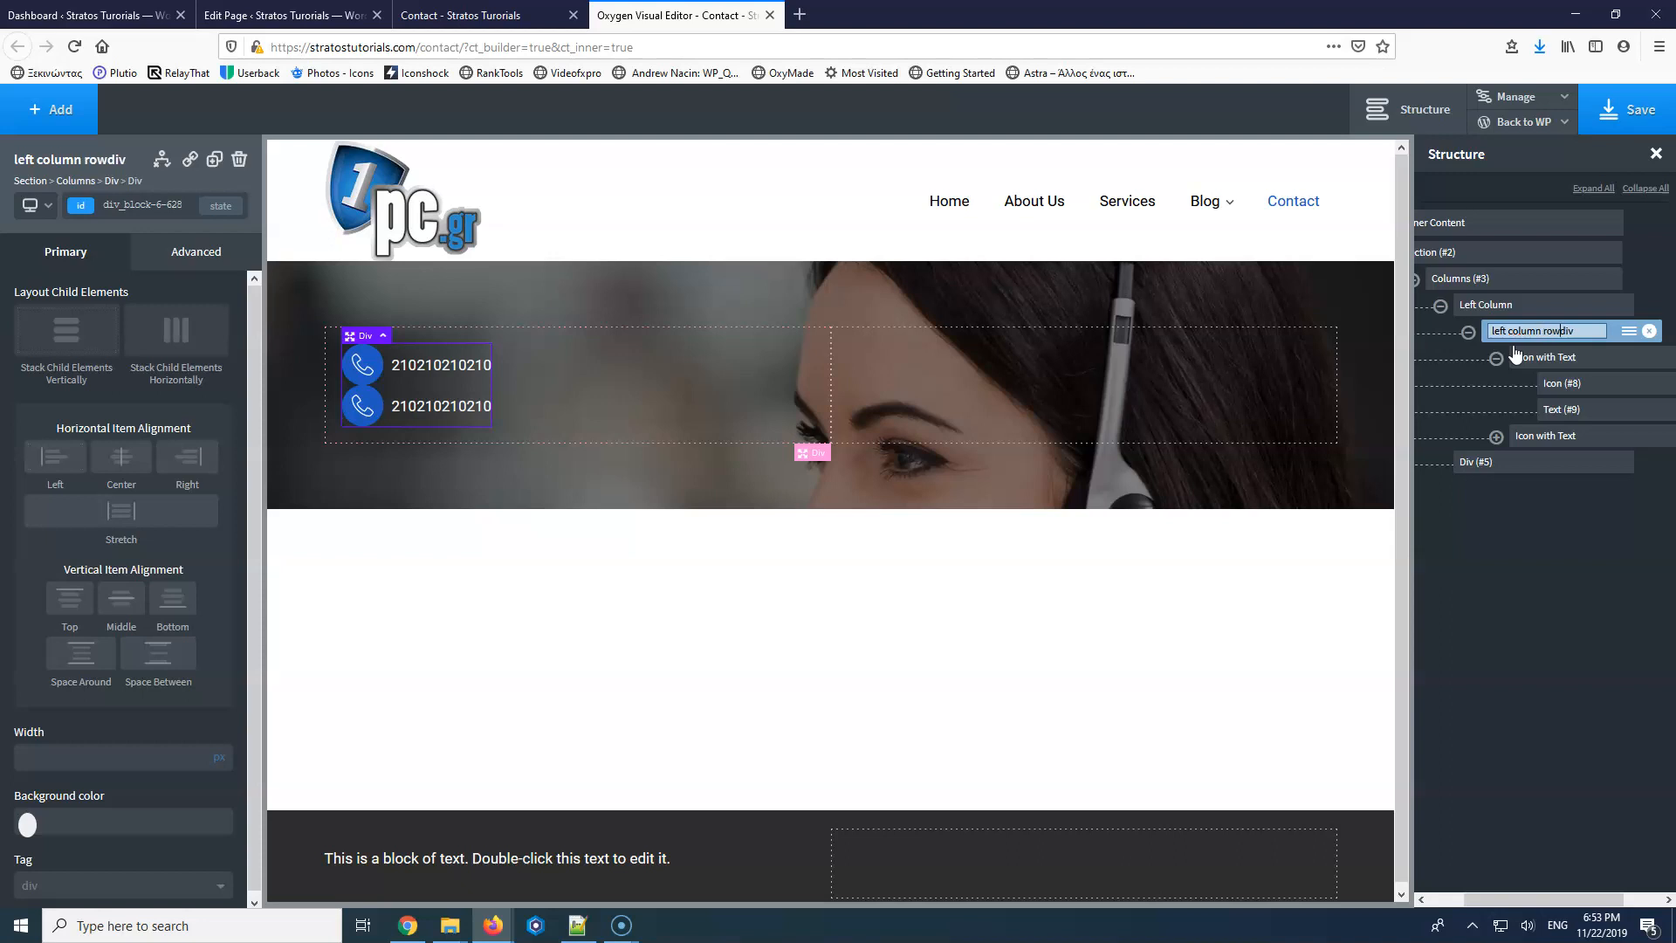
{"action": "key", "text": "Return"}
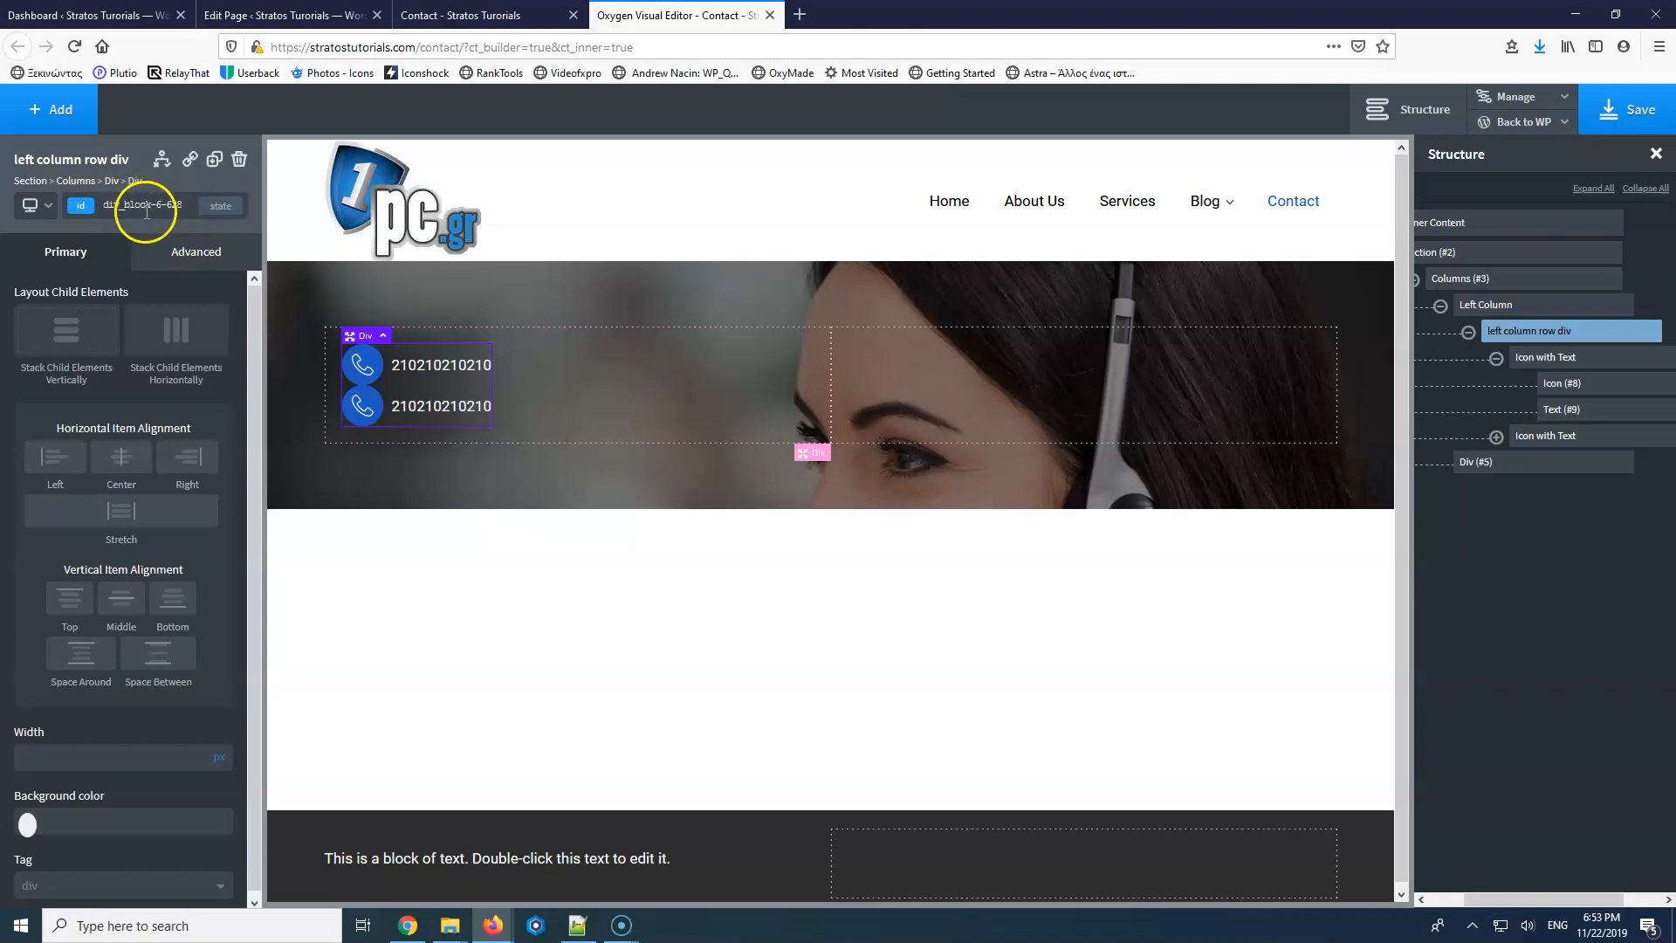
Stack the row's phone items horizontally, middle-aligned, with Space Around justification.
{"action": "left_click", "coordinate": [1569, 335]}
{"action": "left_click", "coordinate": [189, 342]}
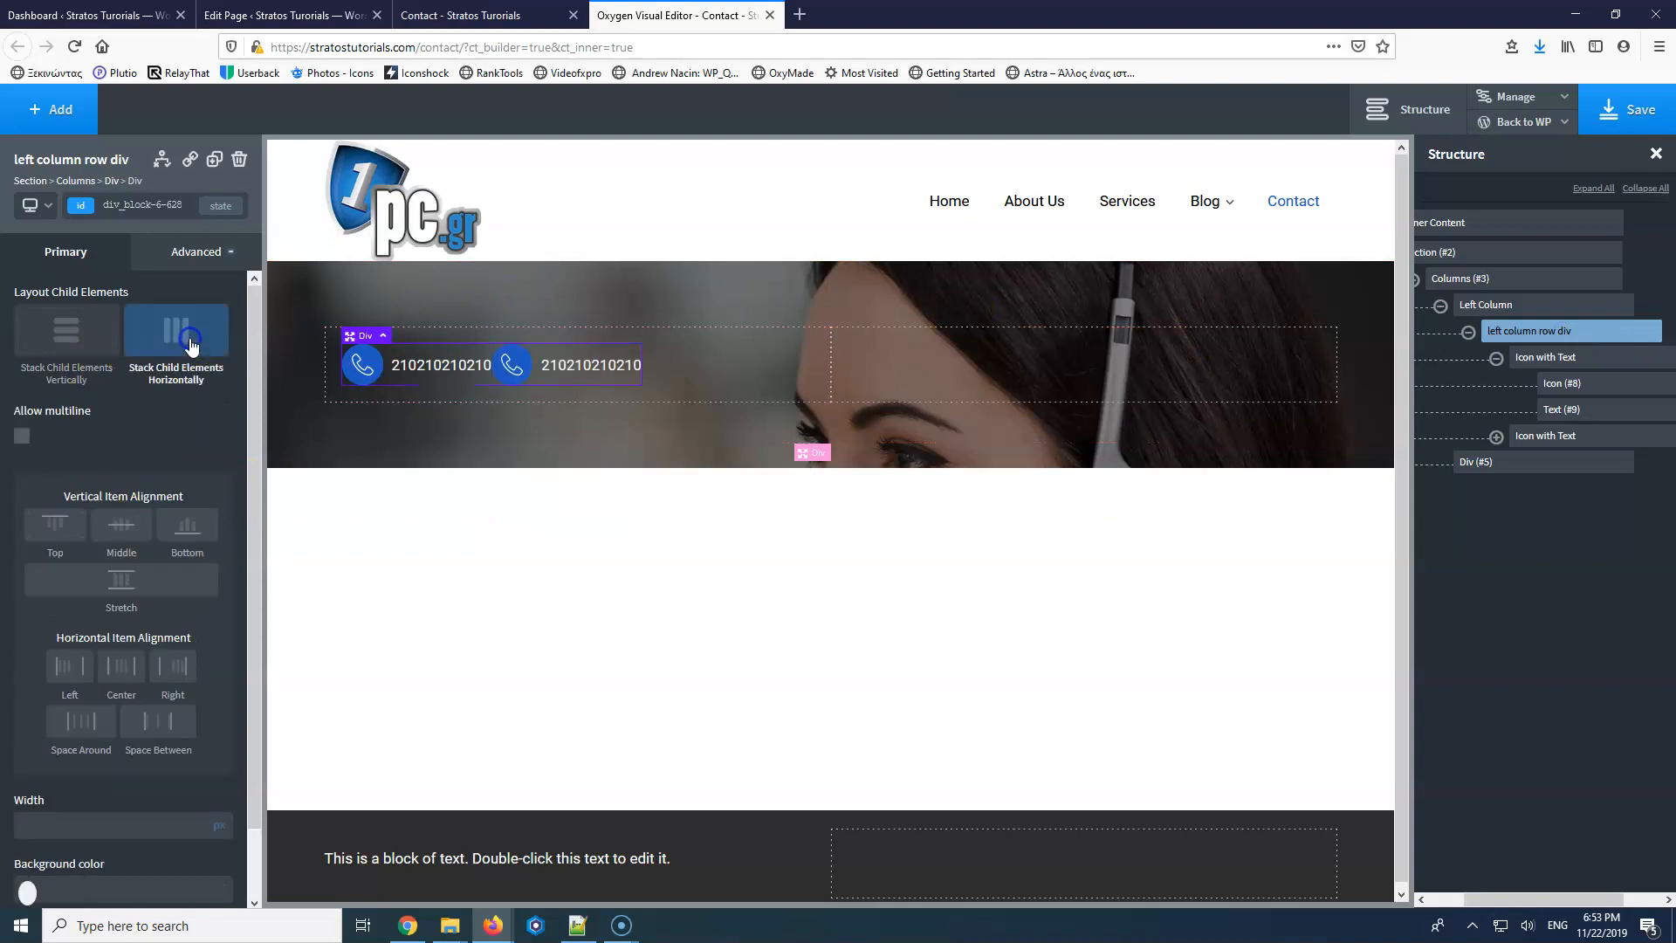
{"action": "left_click", "coordinate": [116, 527]}
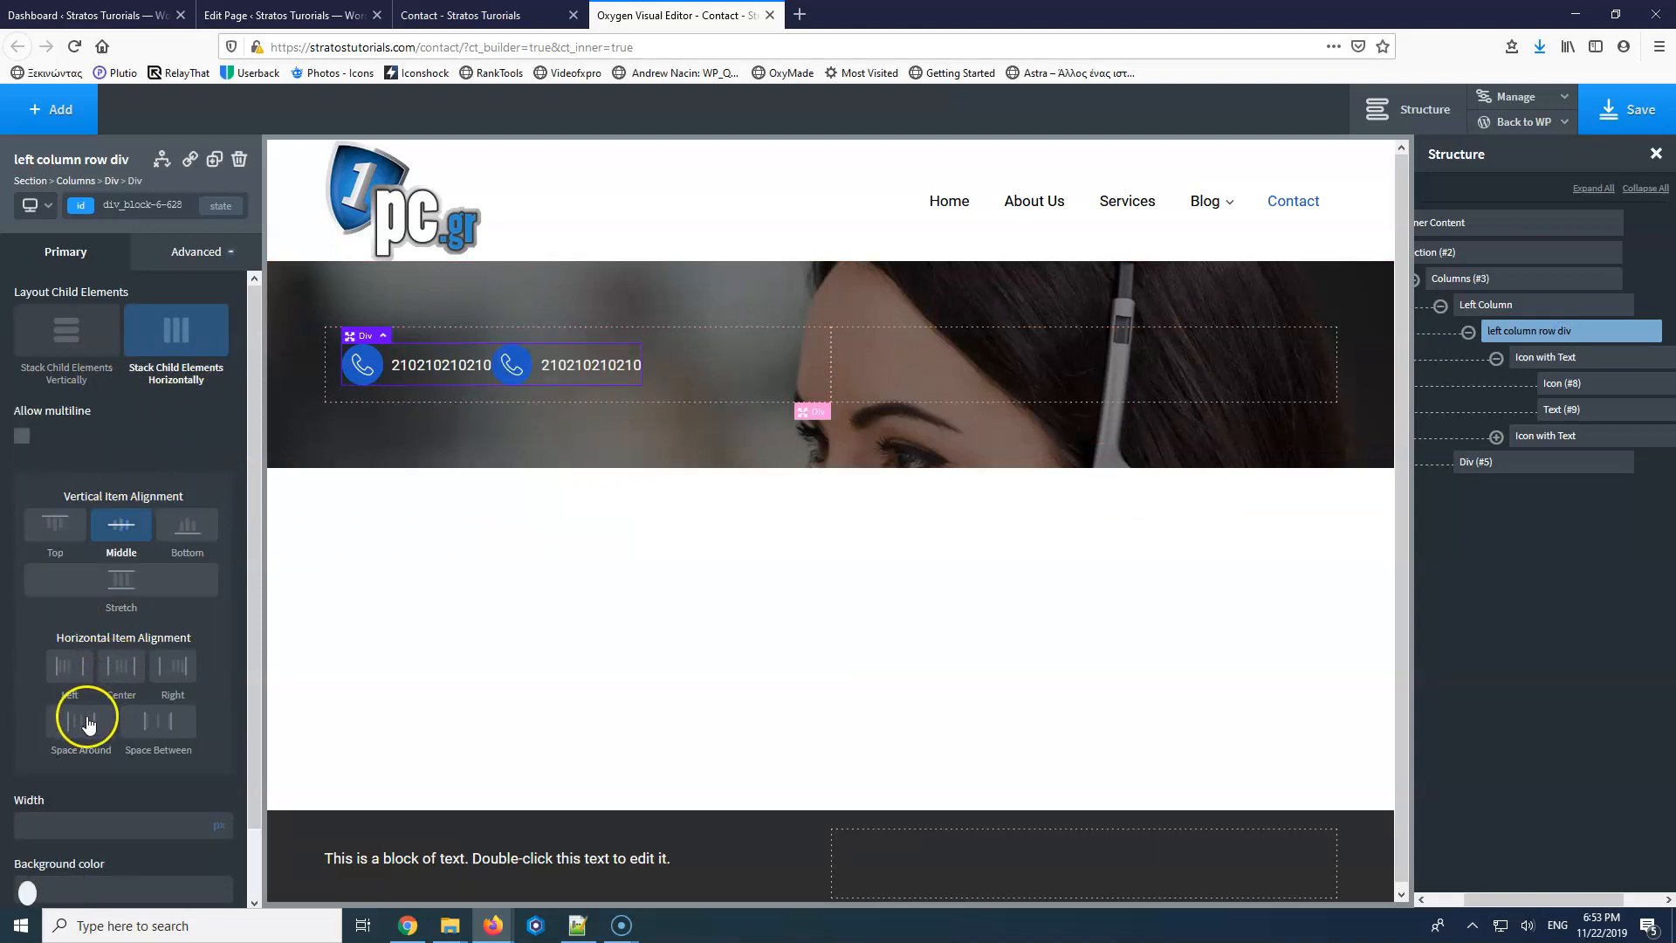
{"action": "left_click", "coordinate": [99, 732]}
{"action": "left_click", "coordinate": [134, 735]}
{"action": "left_click", "coordinate": [88, 731]}
{"action": "left_click", "coordinate": [137, 732]}
{"action": "left_click", "coordinate": [103, 731]}
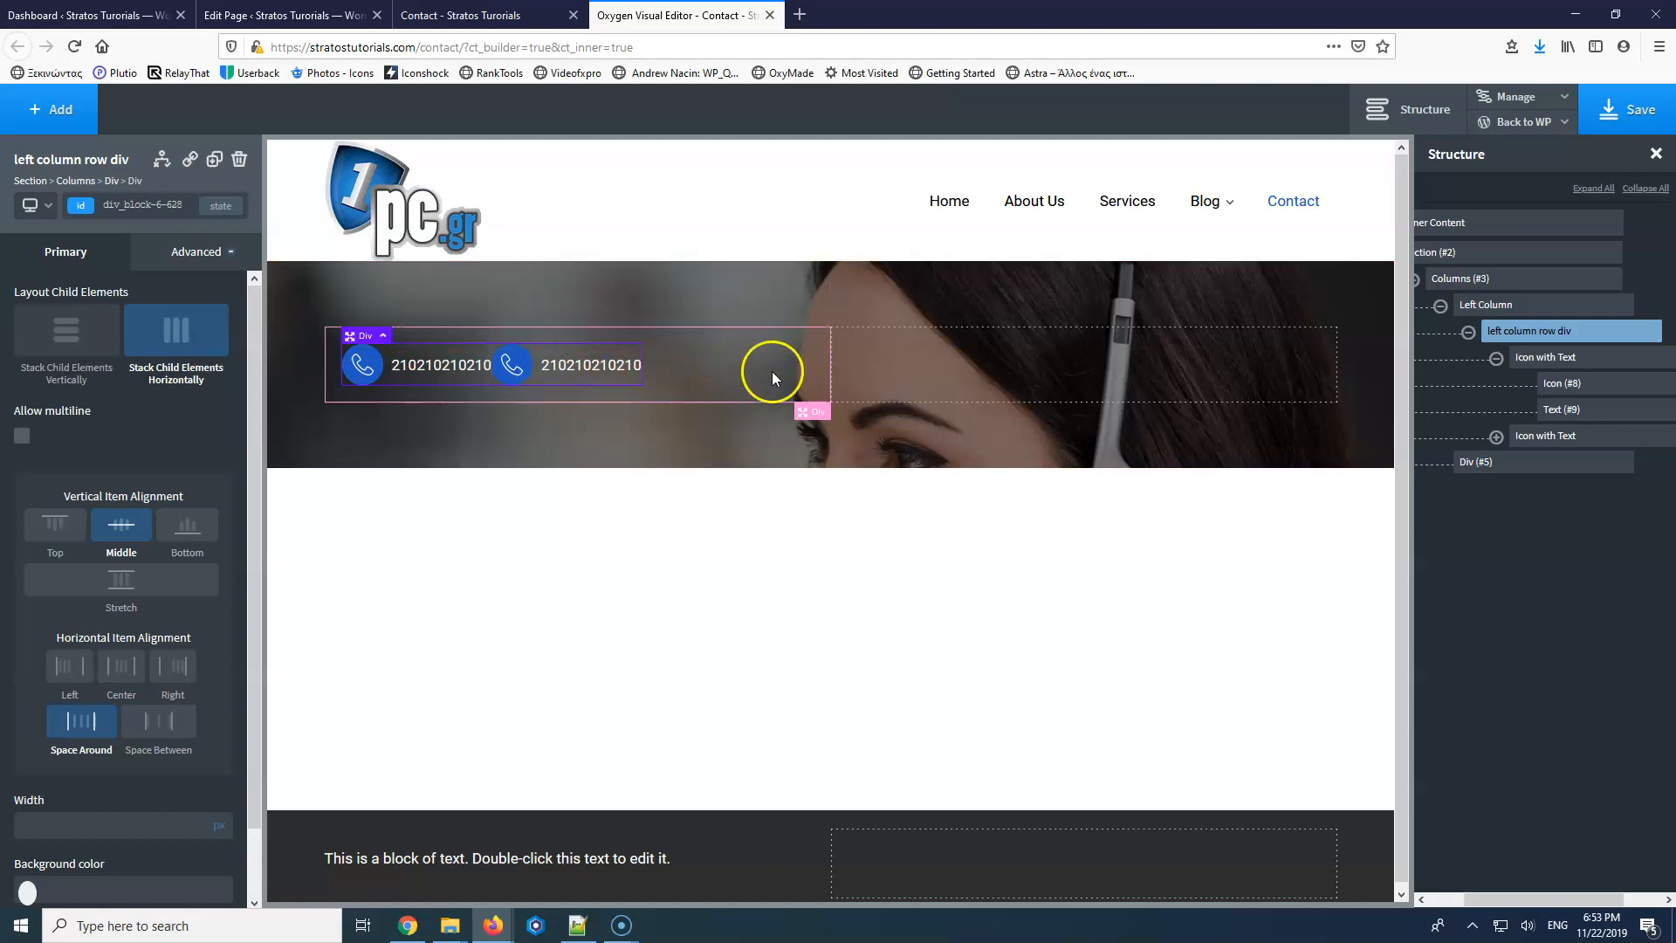
Set the row div width to 100% and settle on Space Around distribution.
{"action": "left_click", "coordinate": [39, 826]}
{"action": "type", "text": "1"}
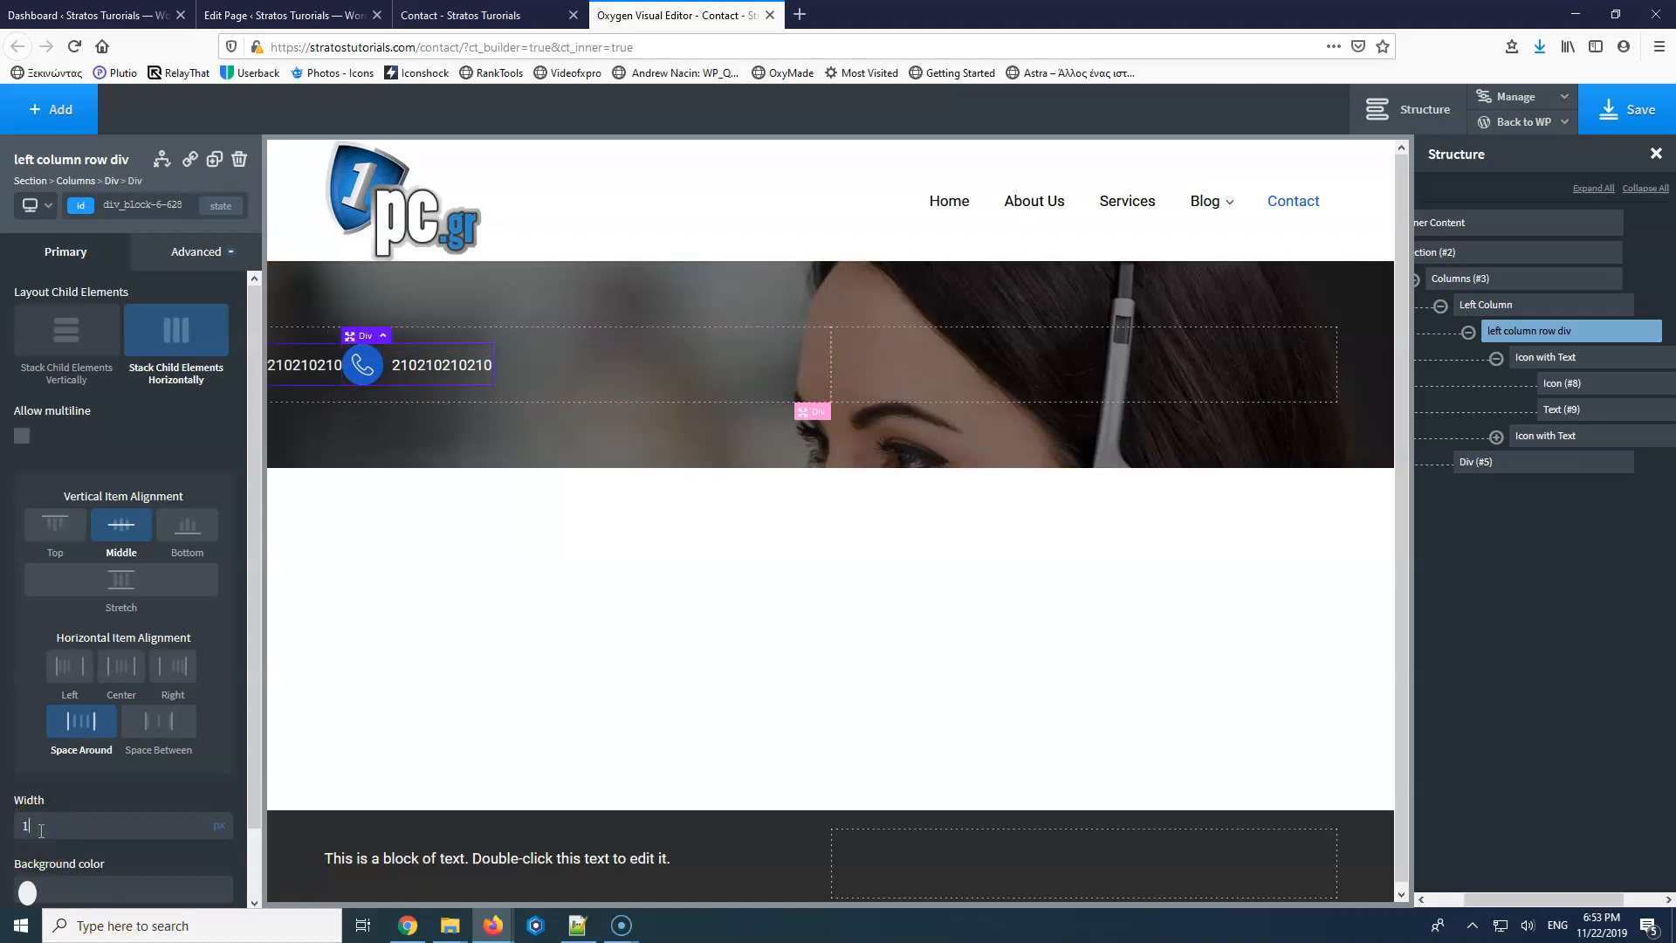
{"action": "type", "text": "00"}
{"action": "left_click", "coordinate": [221, 832]}
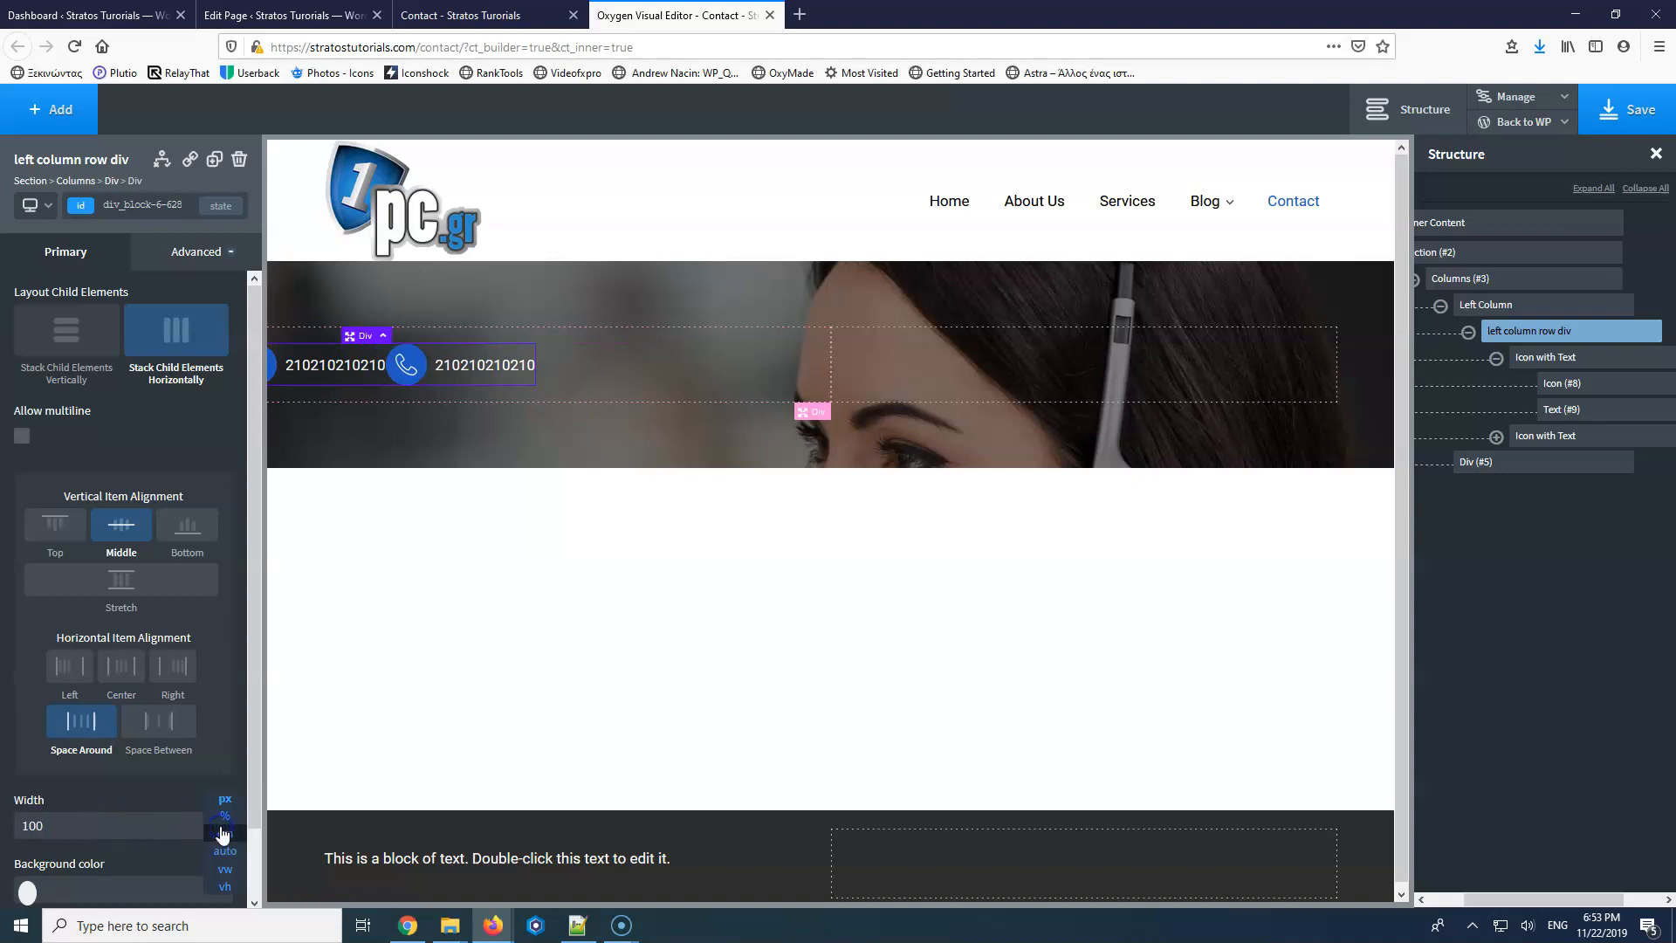
{"action": "left_click", "coordinate": [226, 817]}
{"action": "left_click", "coordinate": [147, 719]}
{"action": "left_click", "coordinate": [110, 719]}
{"action": "left_click", "coordinate": [153, 723]}
{"action": "left_click", "coordinate": [82, 722]}
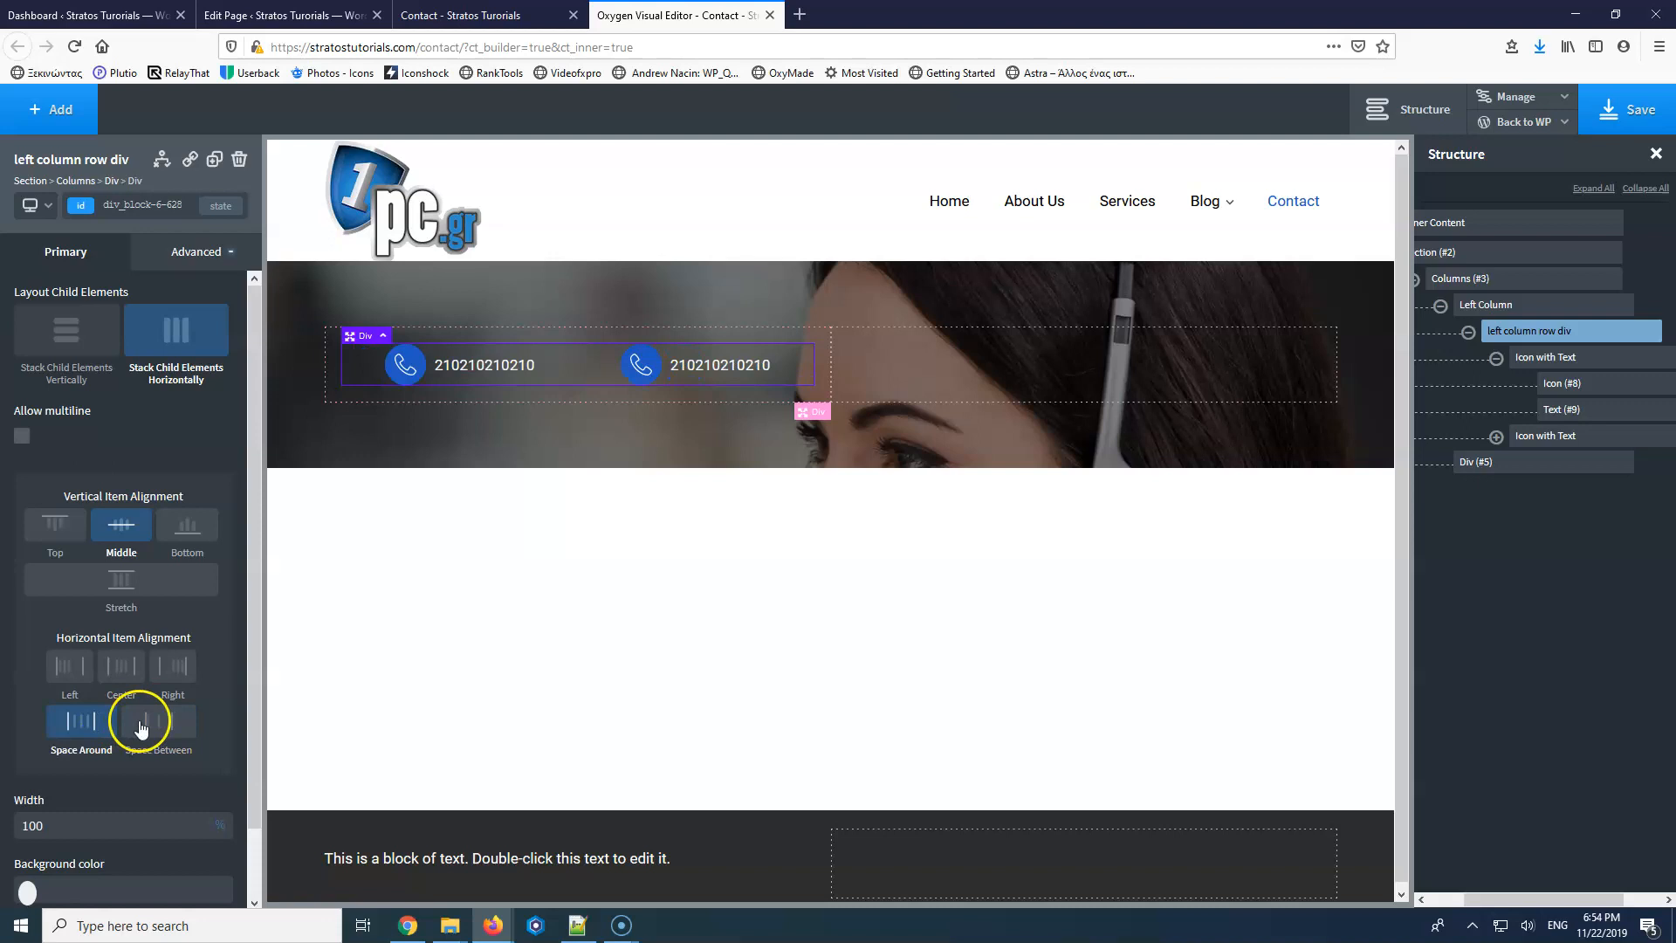
{"action": "left_click", "coordinate": [141, 724]}
{"action": "left_click", "coordinate": [92, 727]}
{"action": "left_click", "coordinate": [164, 730]}
{"action": "left_click", "coordinate": [82, 731]}
{"action": "left_click", "coordinate": [125, 670]}
{"action": "left_click", "coordinate": [87, 672]}
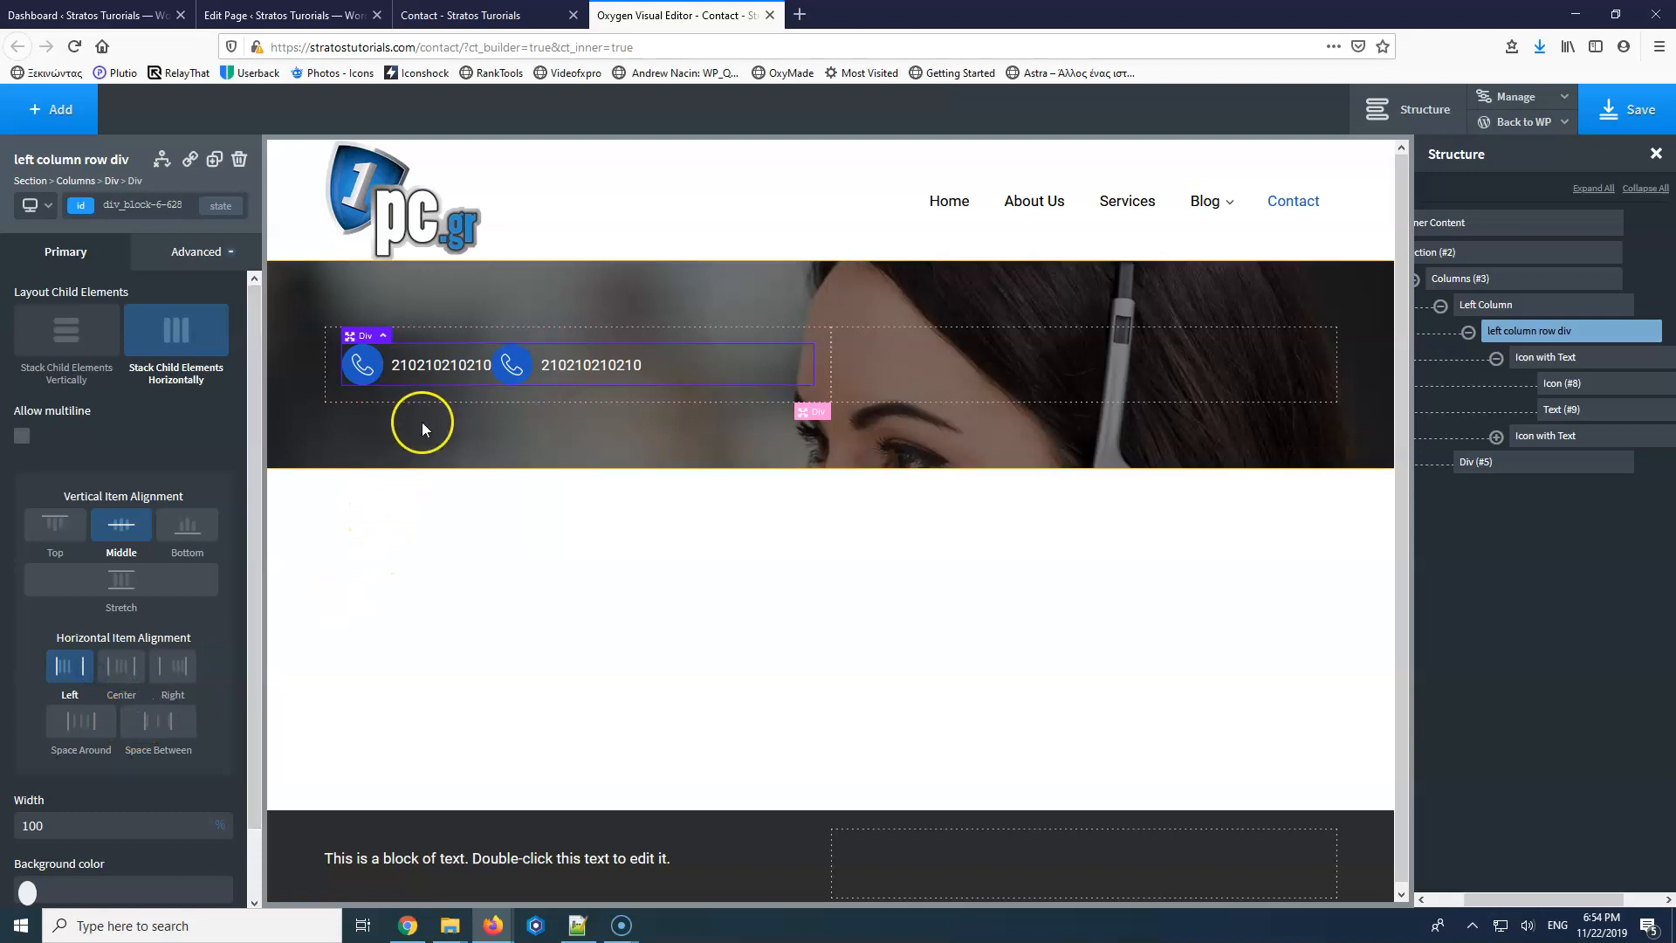
{"action": "left_click", "coordinate": [152, 730]}
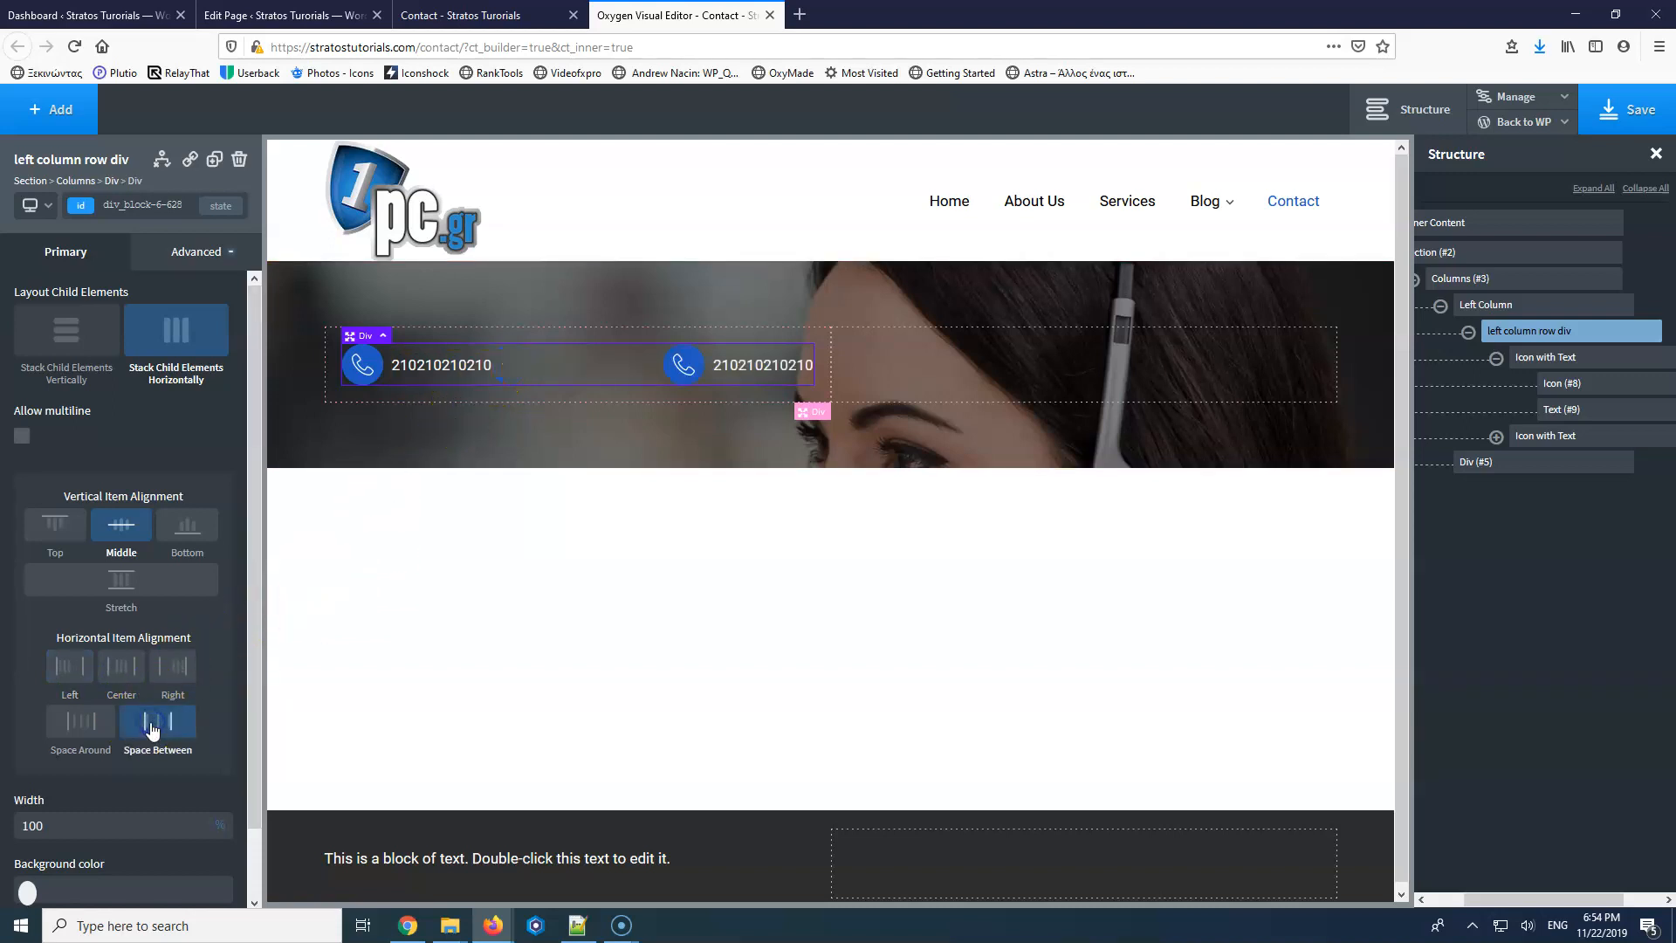
{"action": "left_click", "coordinate": [96, 732]}
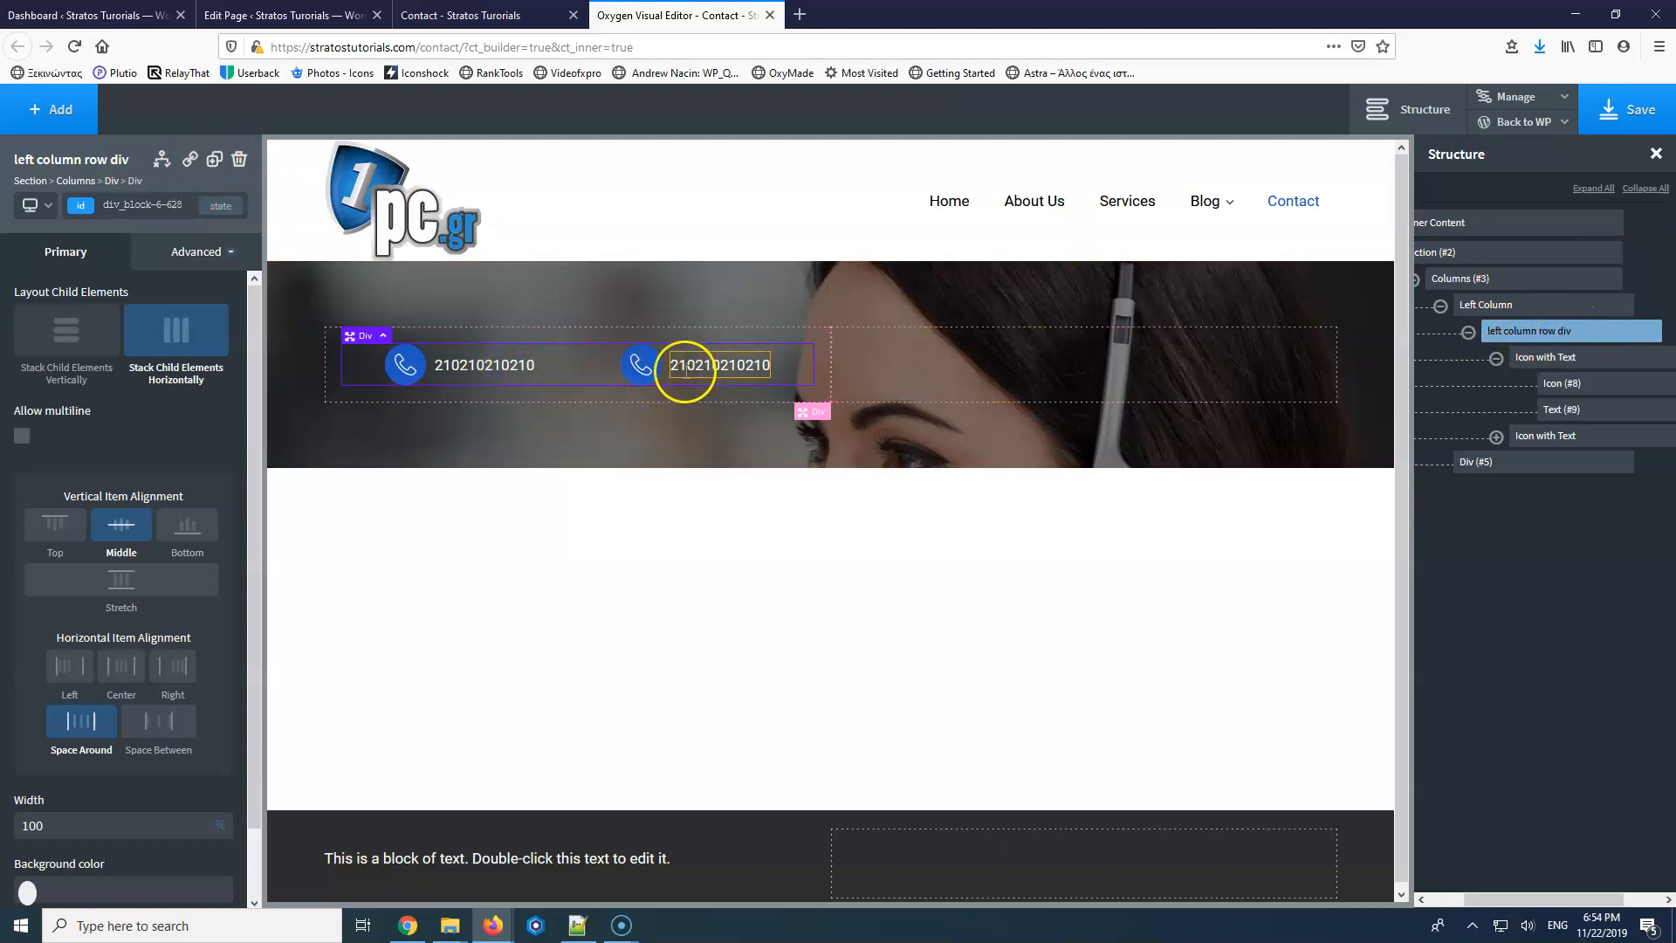
Change the second item's icon to the pushpin.
{"action": "left_click", "coordinate": [641, 365]}
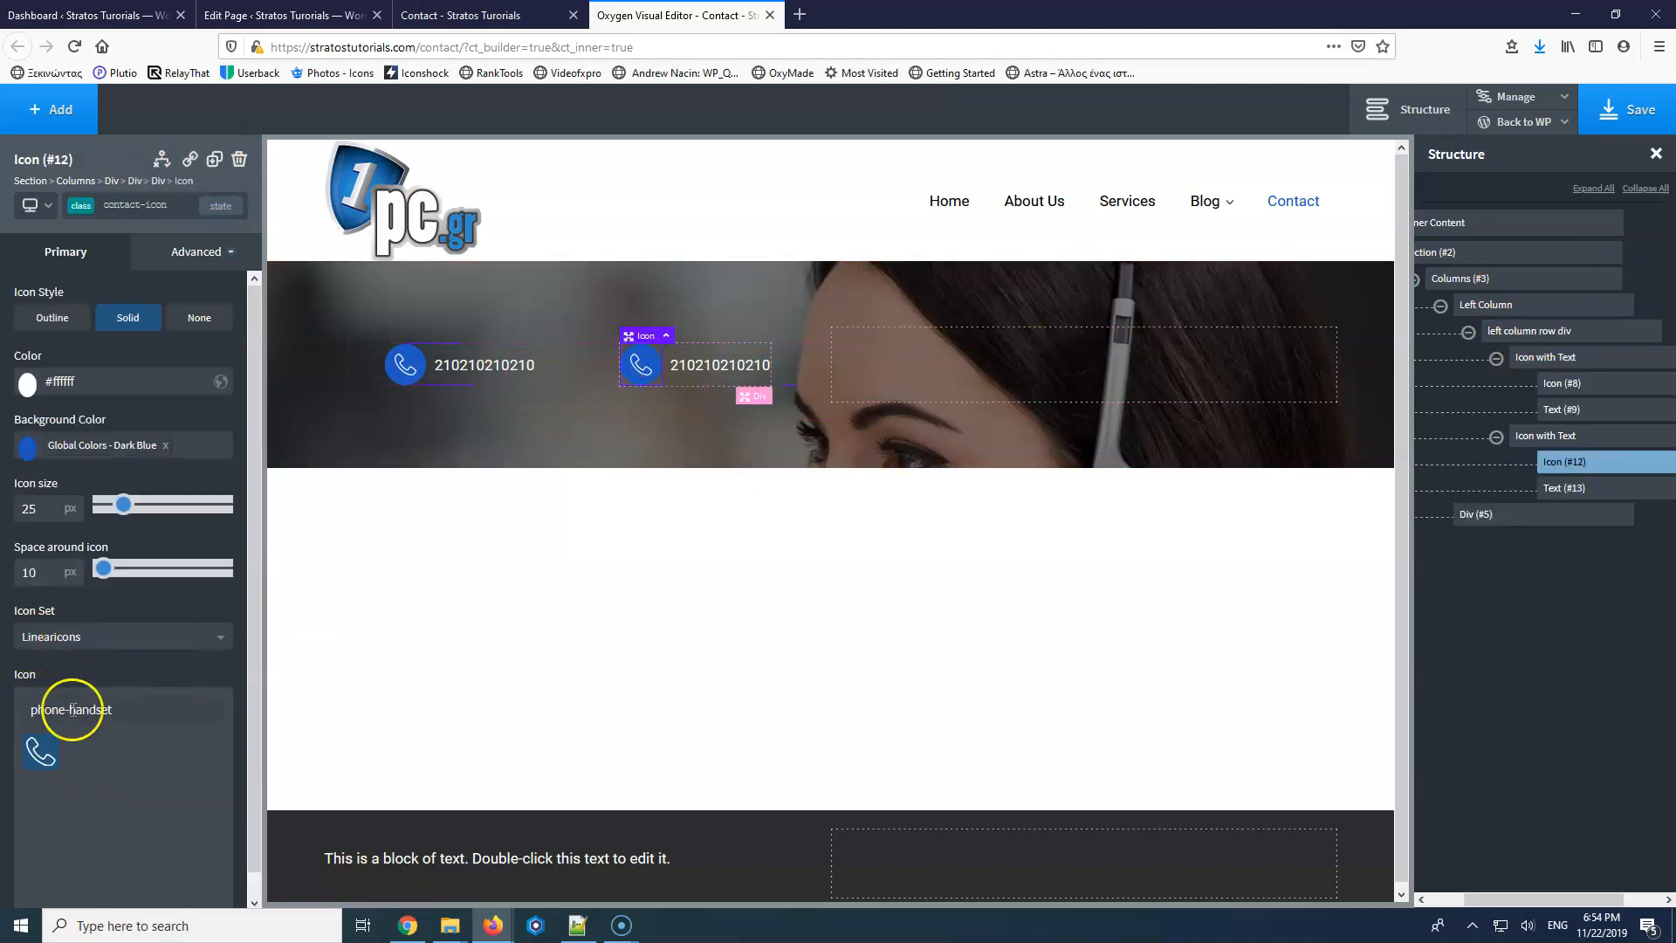
{"action": "key", "text": "ctrl+a"}
{"action": "type", "text": "pin"}
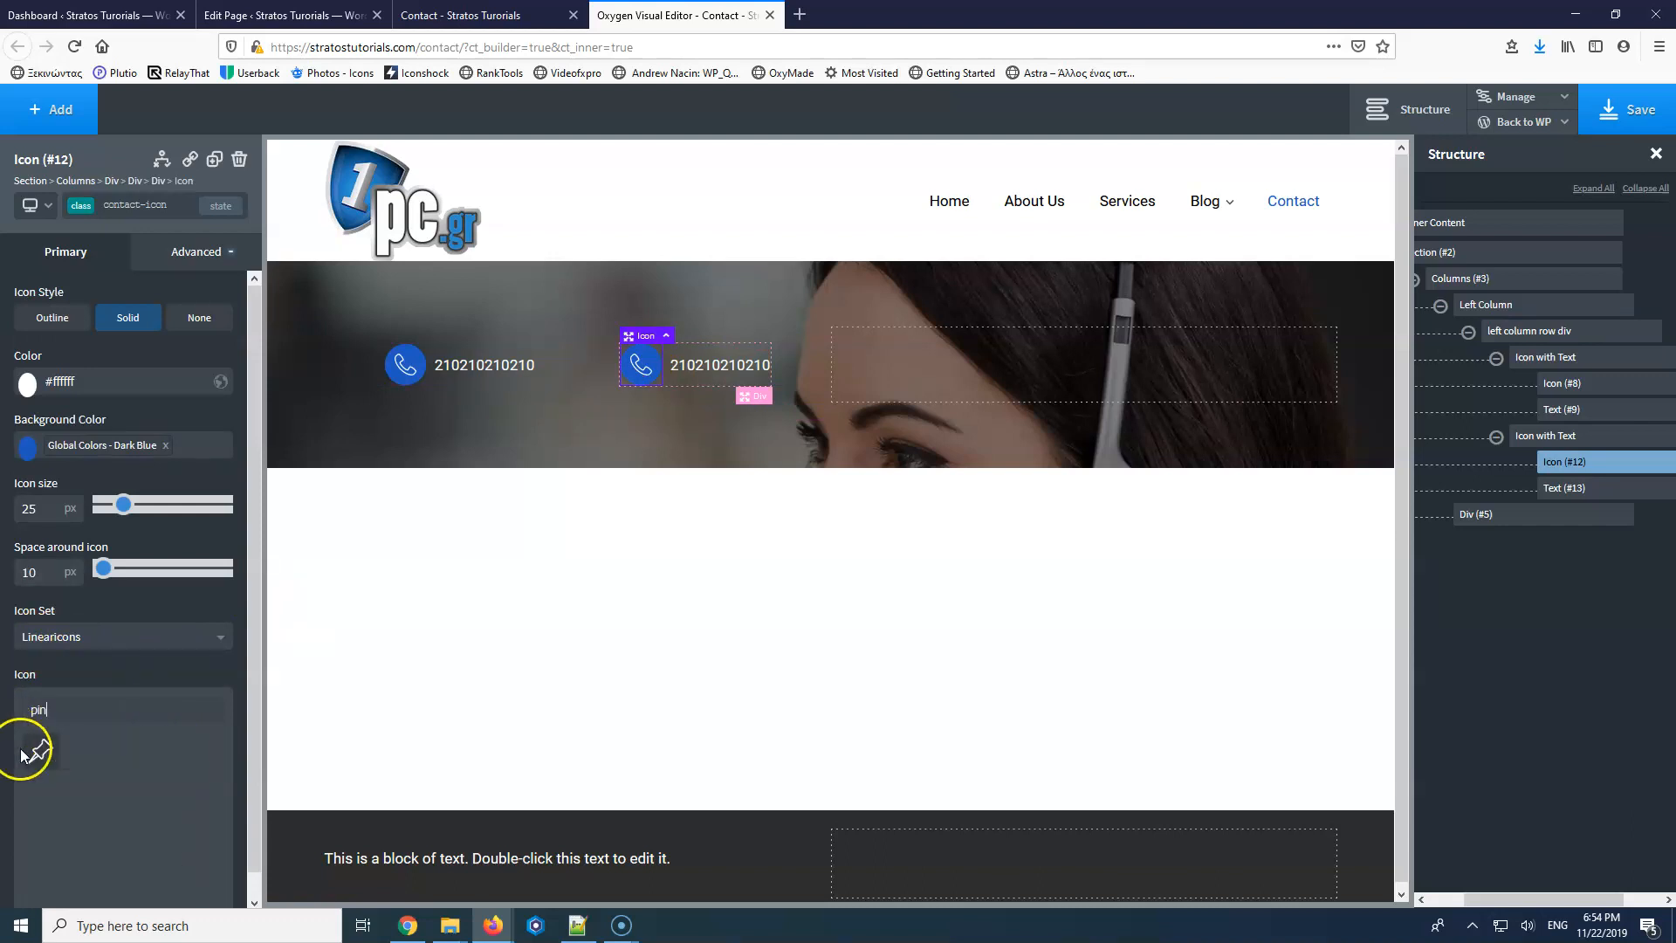
{"action": "left_click", "coordinate": [35, 749]}
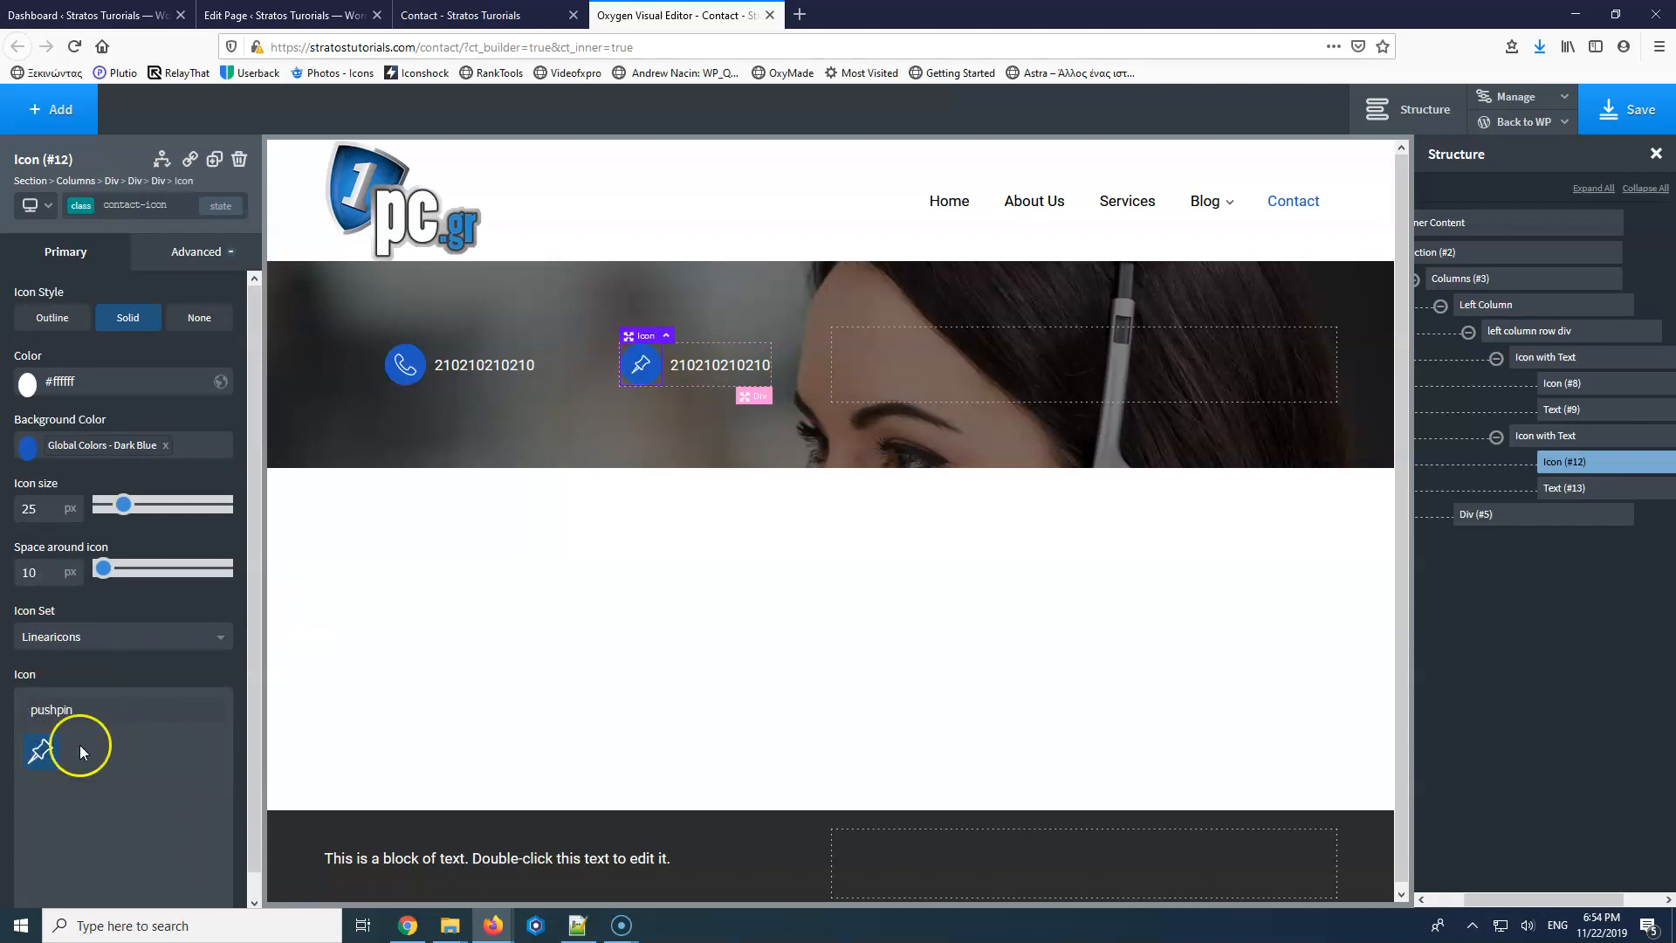
Replace the second item's text with the two-line address 'Address Steet / Athens 21202'.
{"action": "double_click", "coordinate": [686, 367]}
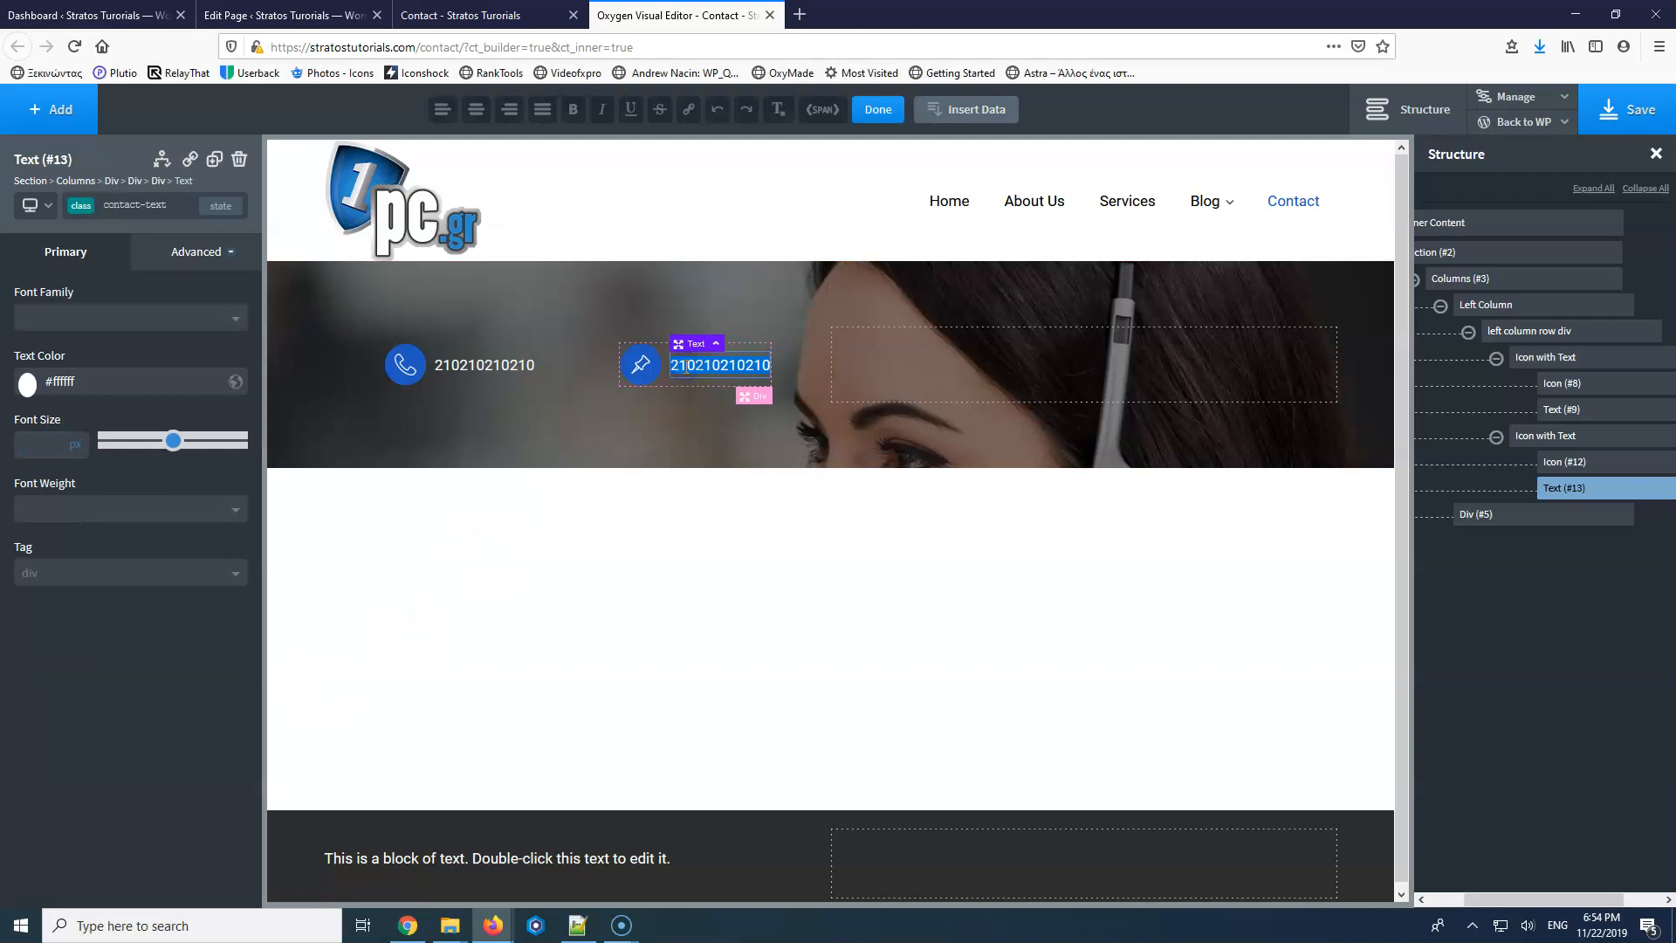
{"action": "type", "text": "A"}
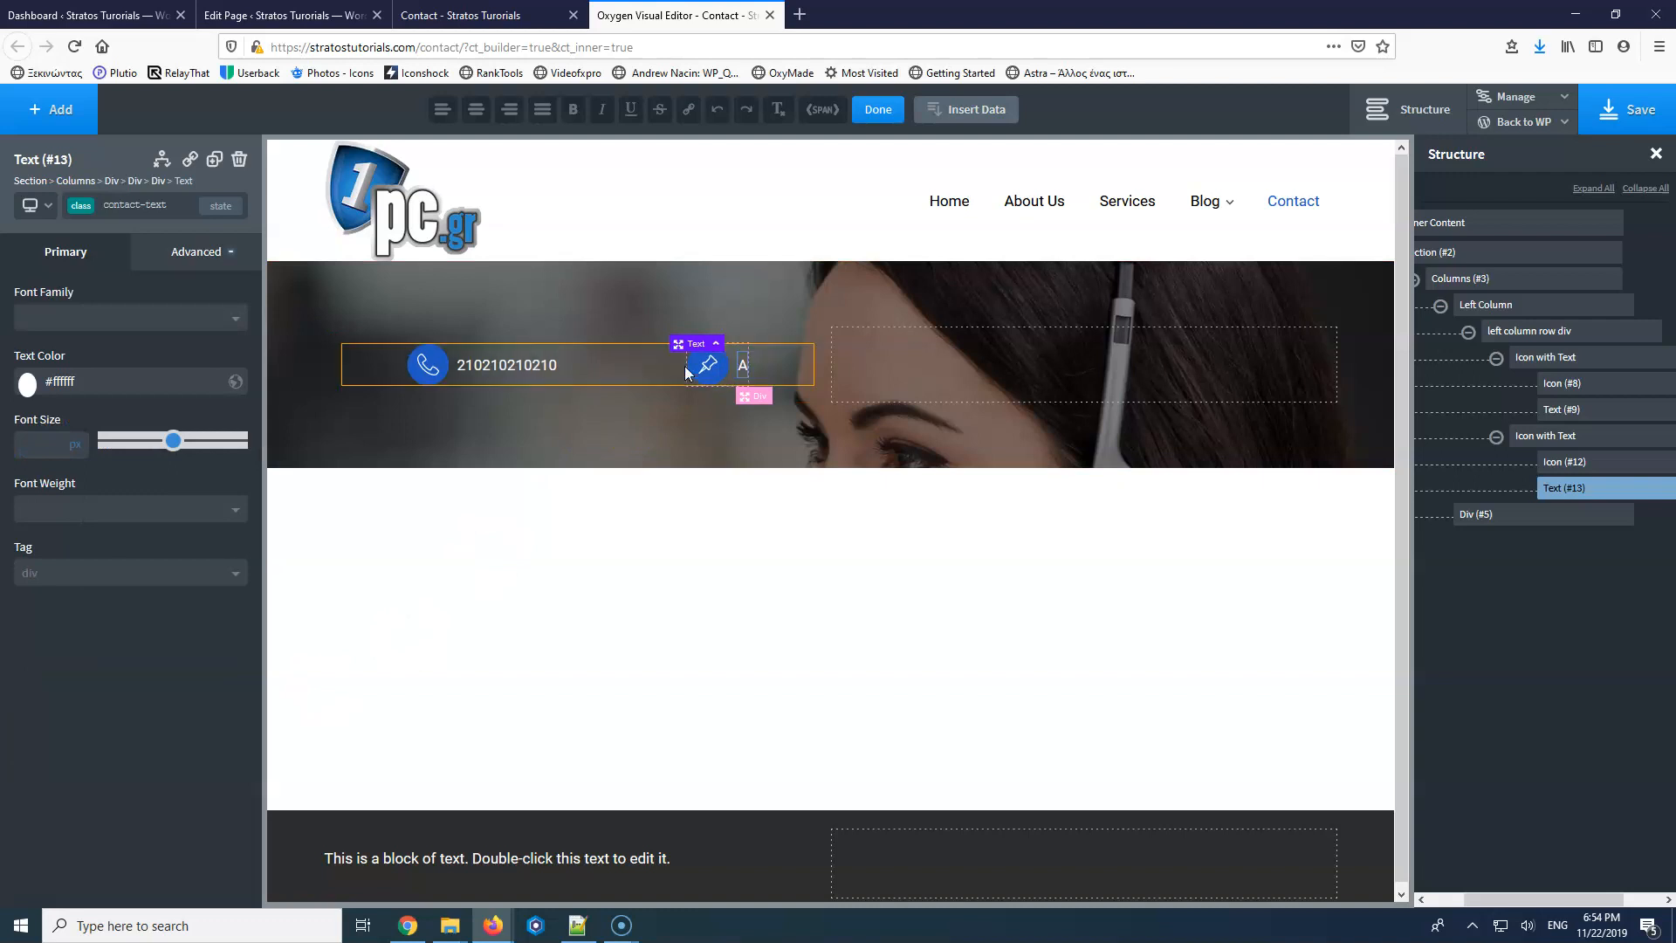
{"action": "type", "text": "ddress SA"}
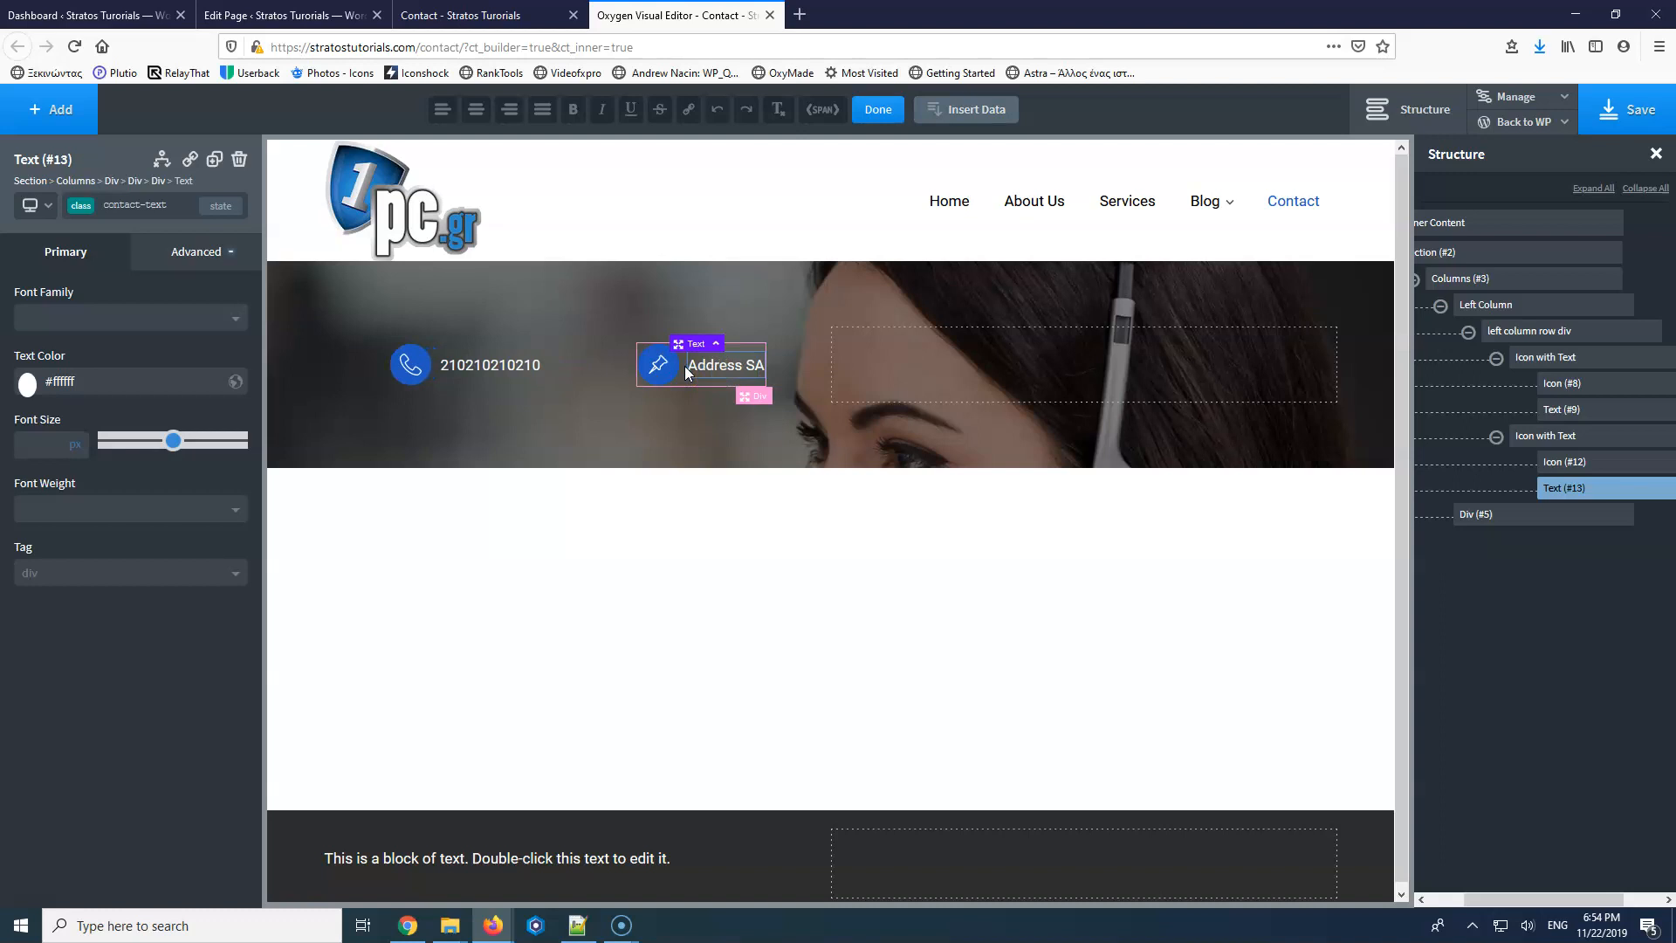
{"action": "key", "text": "BackSpace"}
{"action": "type", "text": "tee"}
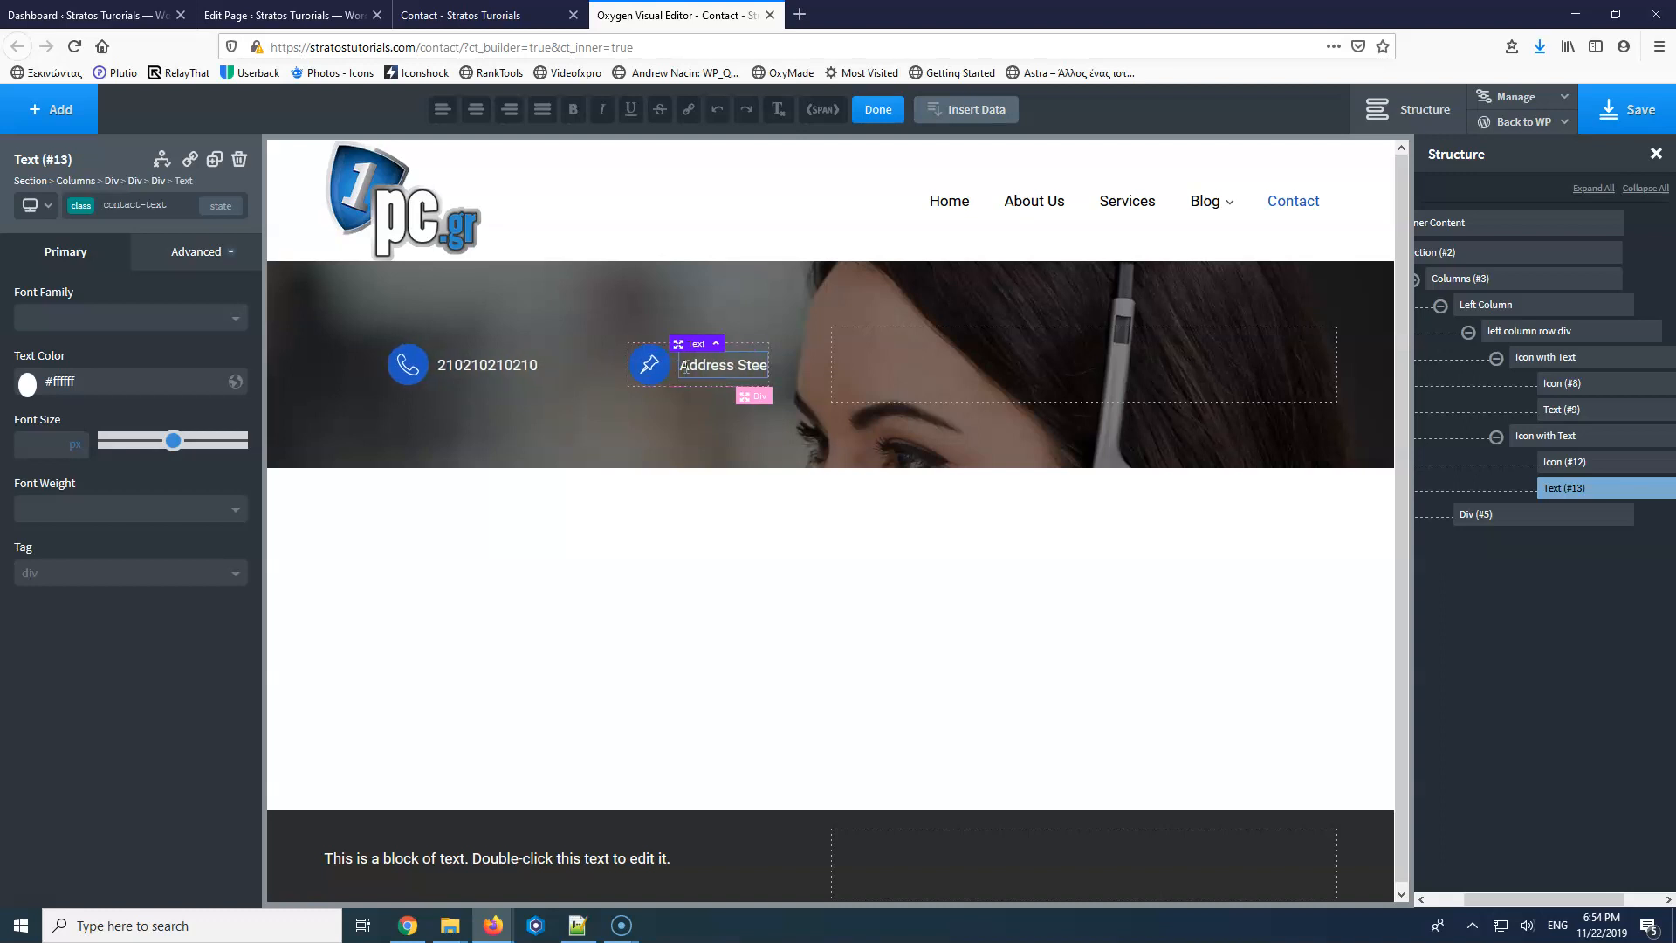
{"action": "type", "text": "t"}
{"action": "key", "text": "Return"}
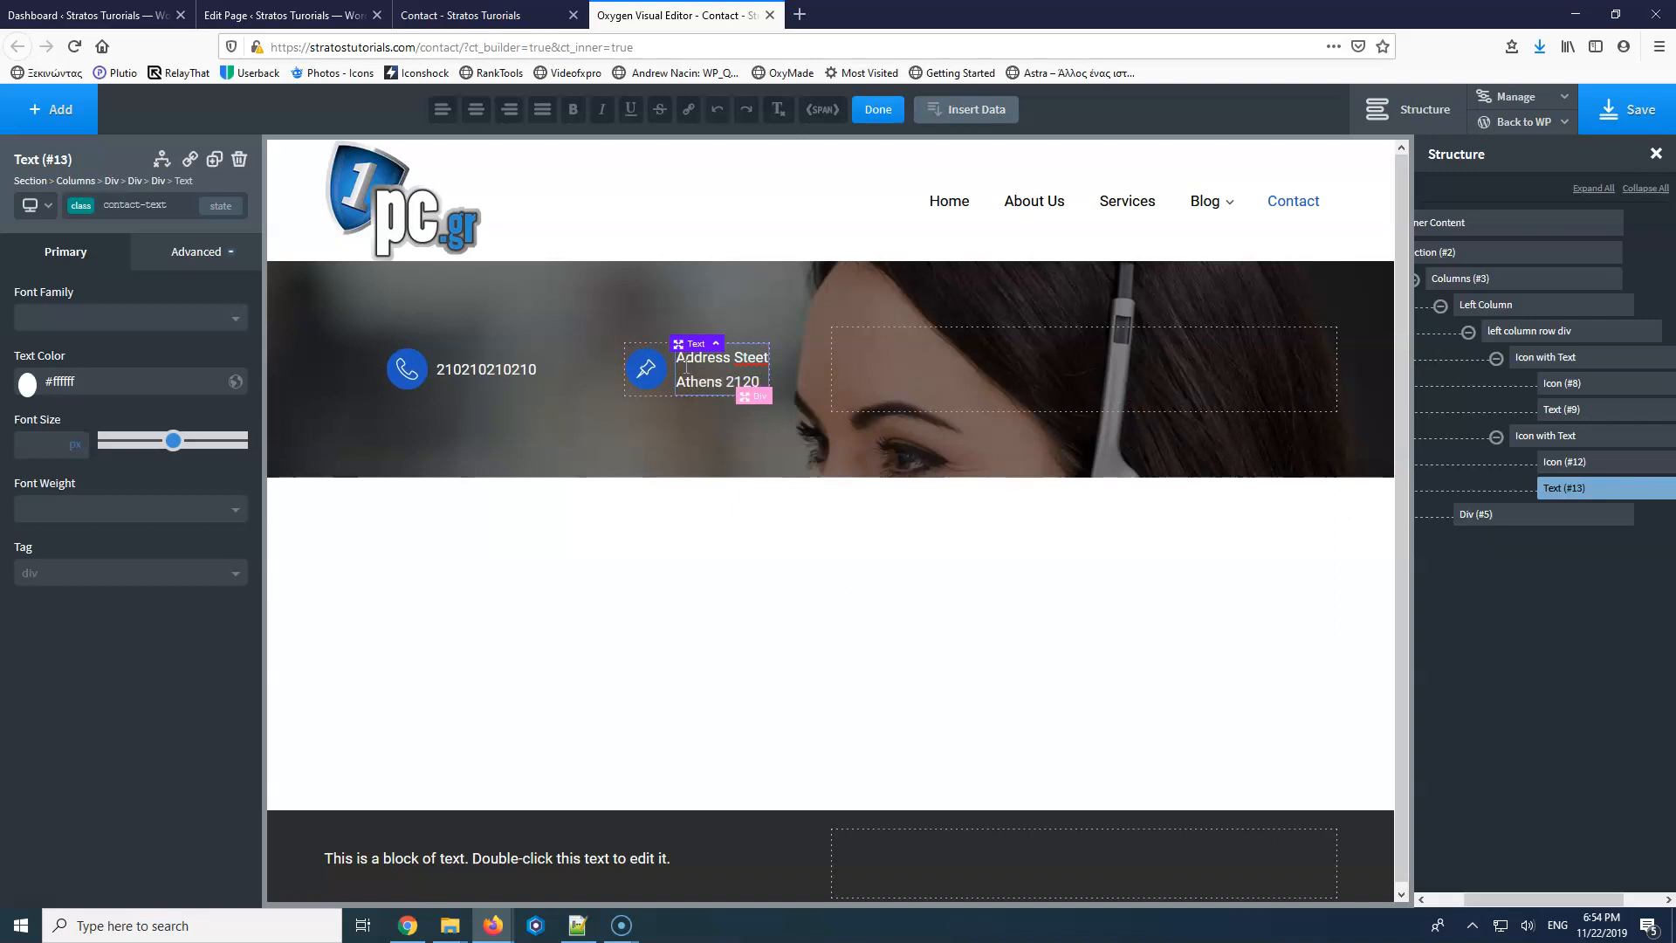
{"action": "left_click", "coordinate": [688, 468]}
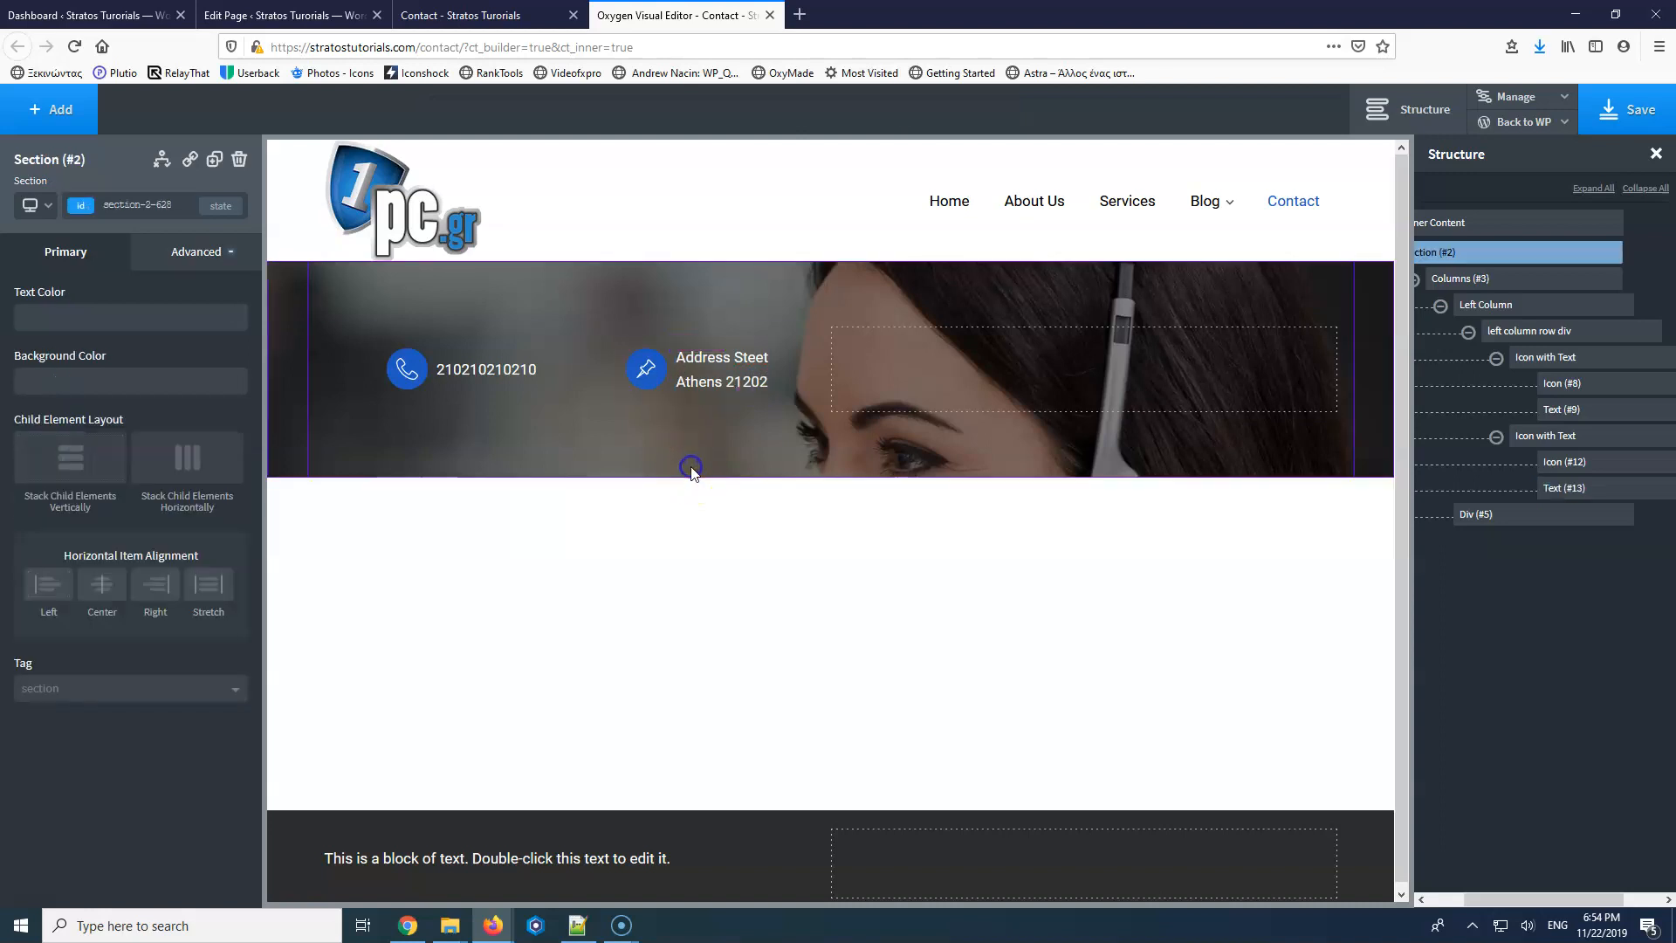
Duplicate the contact row and give the first row a 20 px bottom margin.
{"action": "left_click", "coordinate": [1556, 437]}
{"action": "left_click", "coordinate": [1541, 334]}
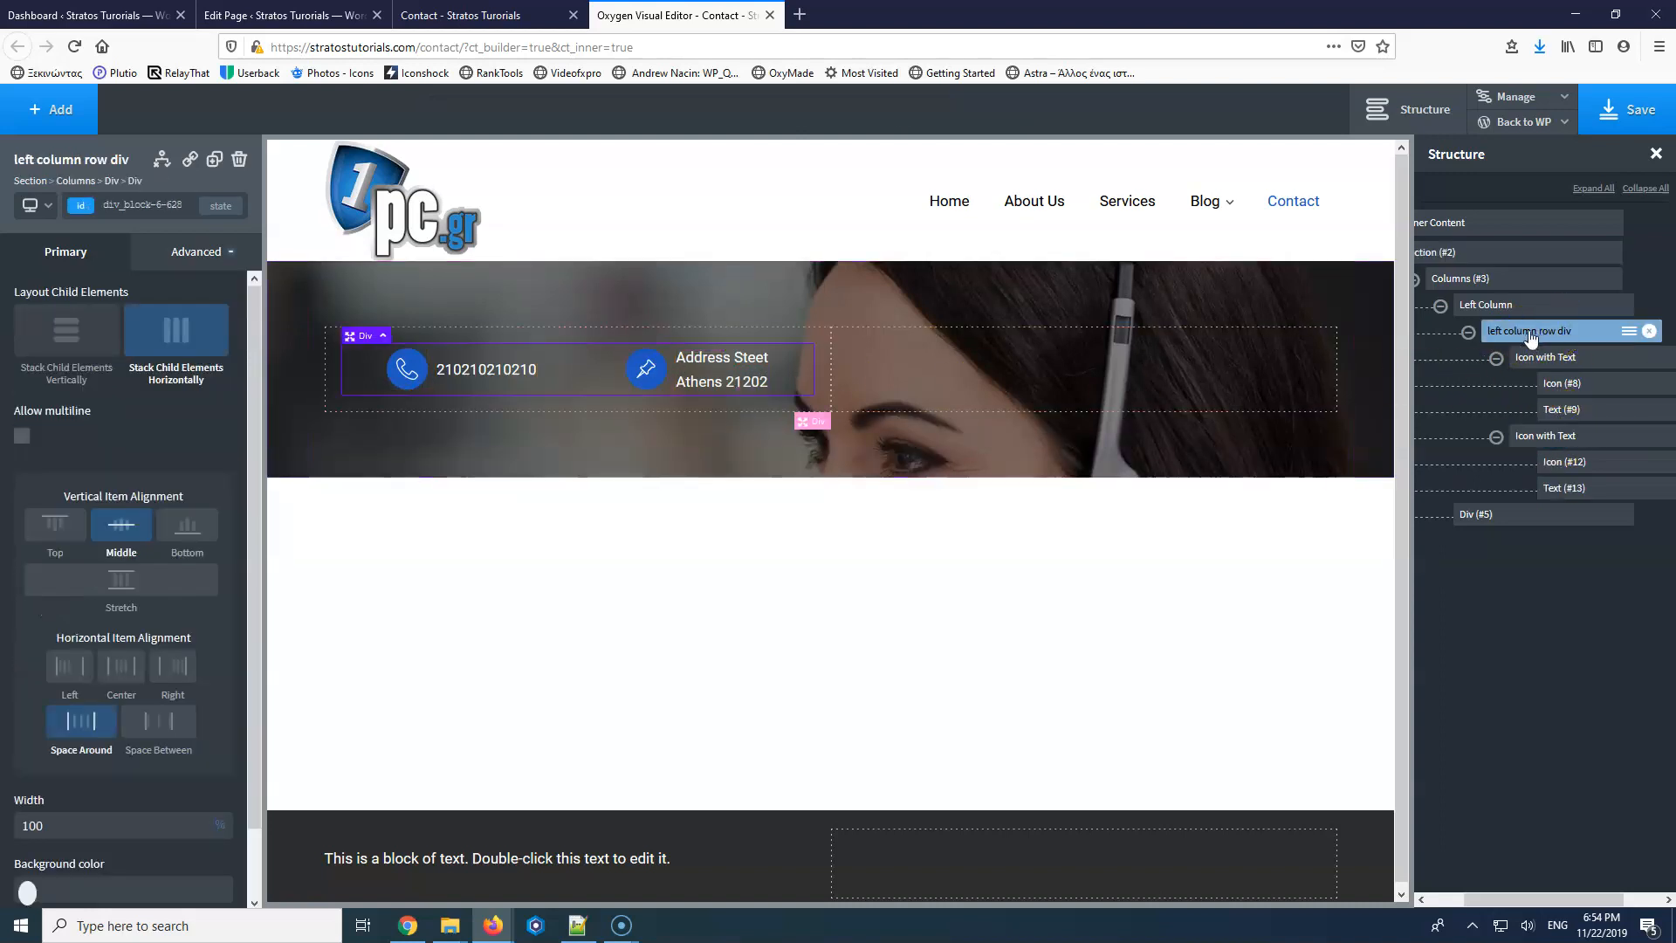
{"action": "left_click", "coordinate": [215, 159]}
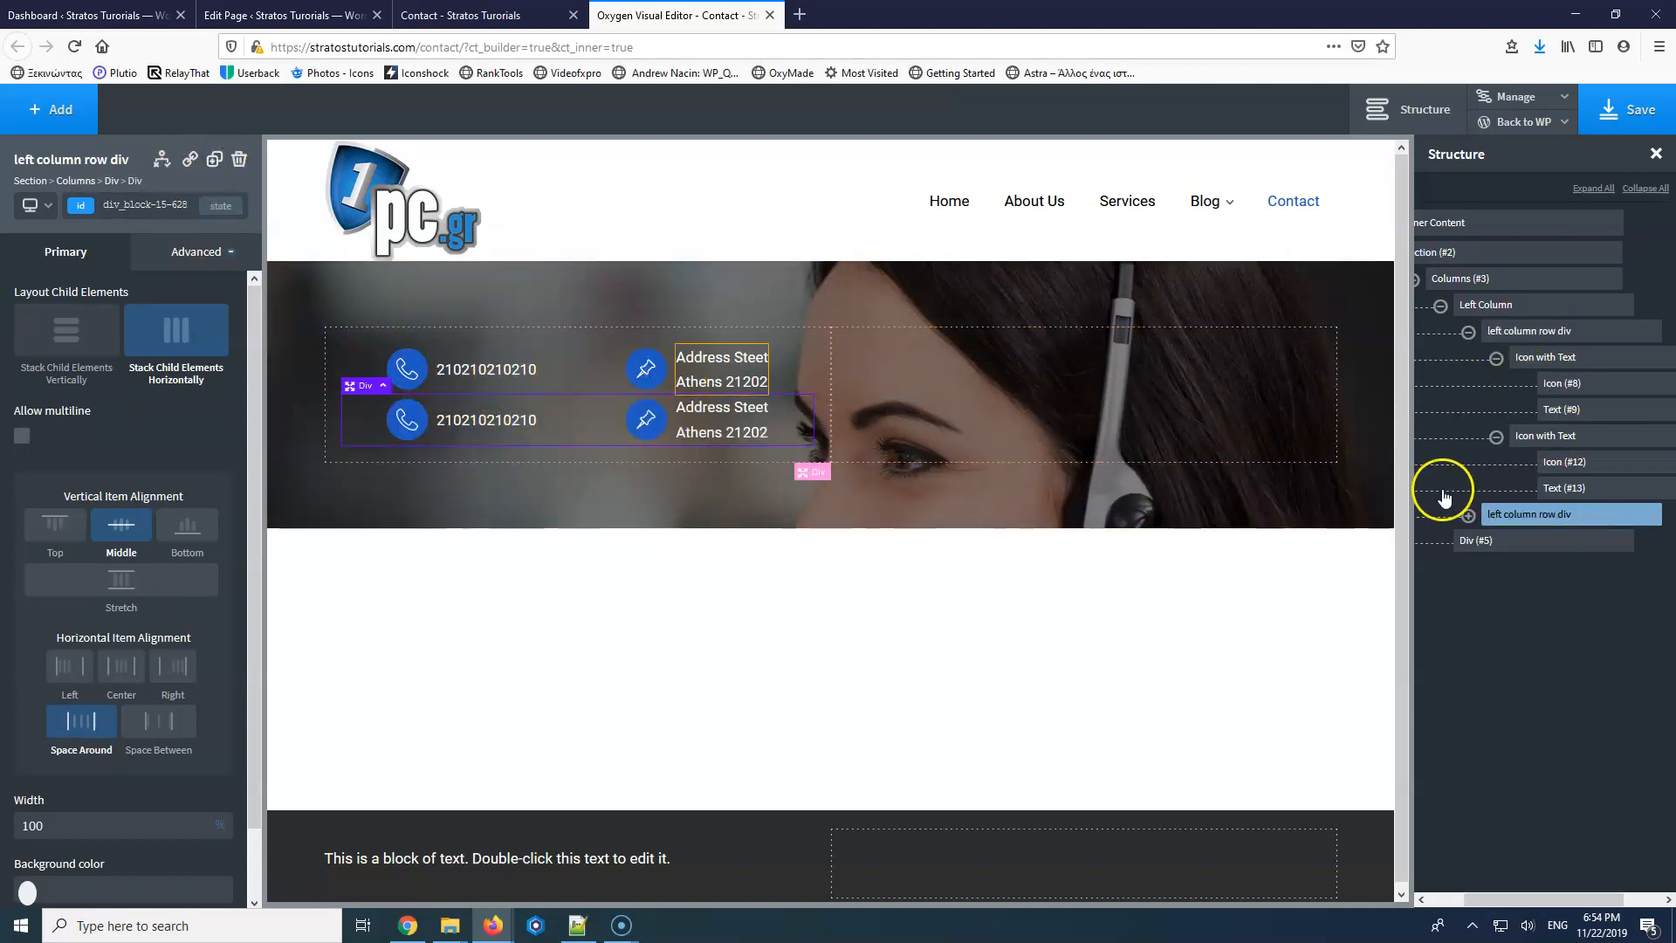
{"action": "left_click", "coordinate": [1562, 334]}
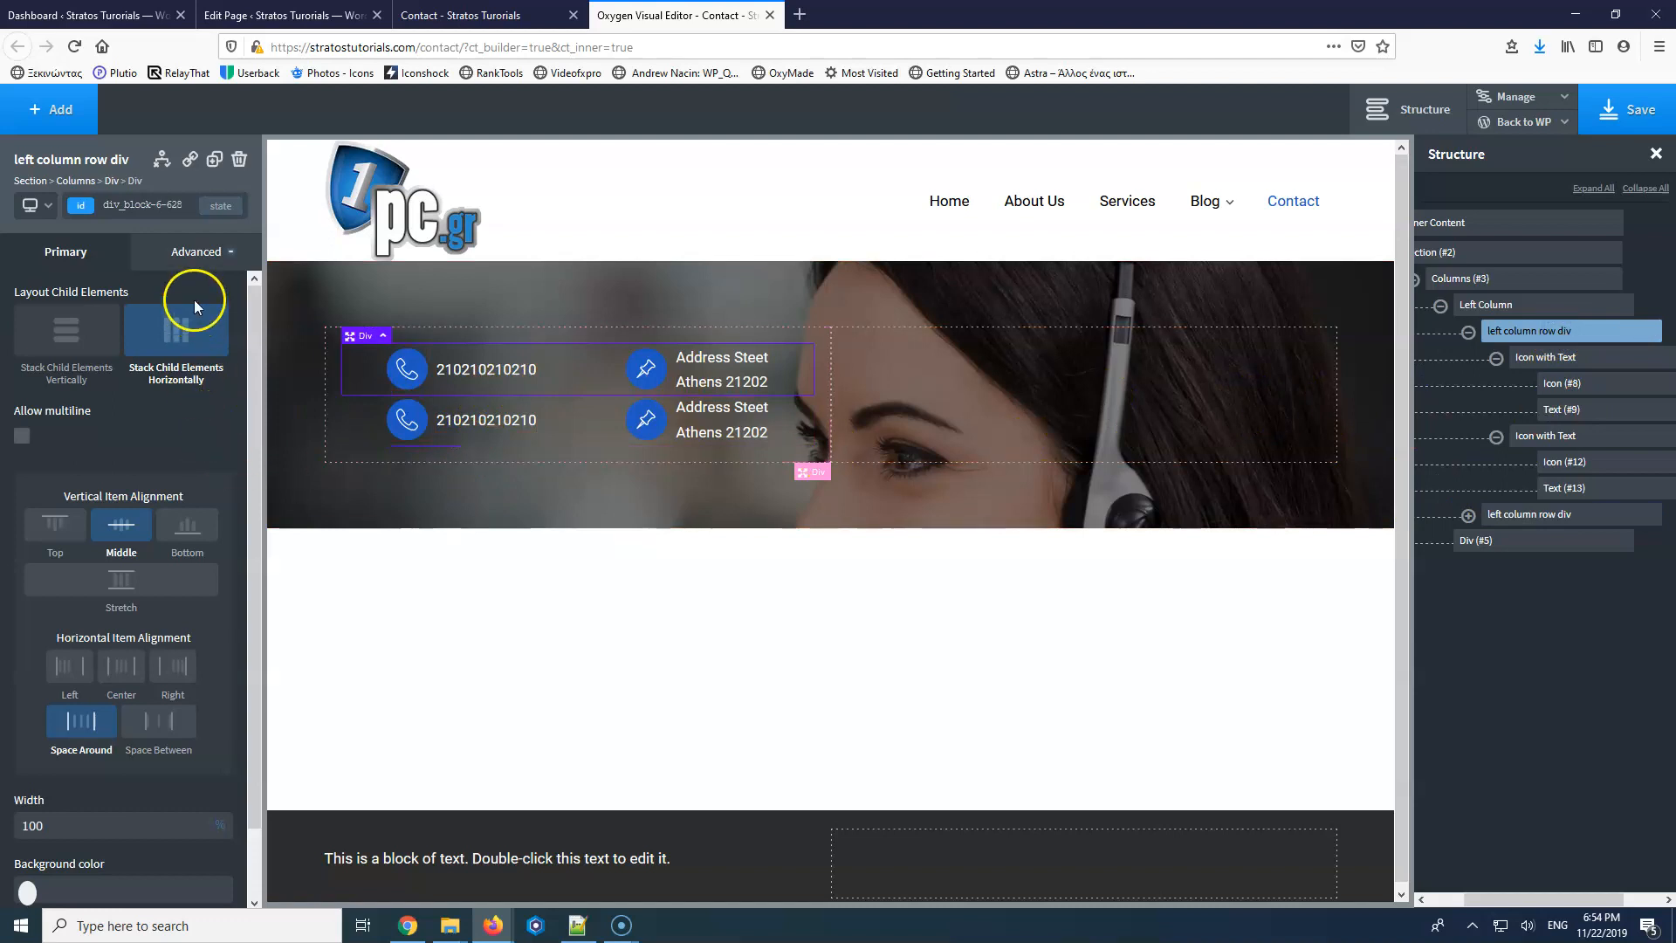
{"action": "left_click", "coordinate": [175, 253]}
{"action": "left_click", "coordinate": [175, 352]}
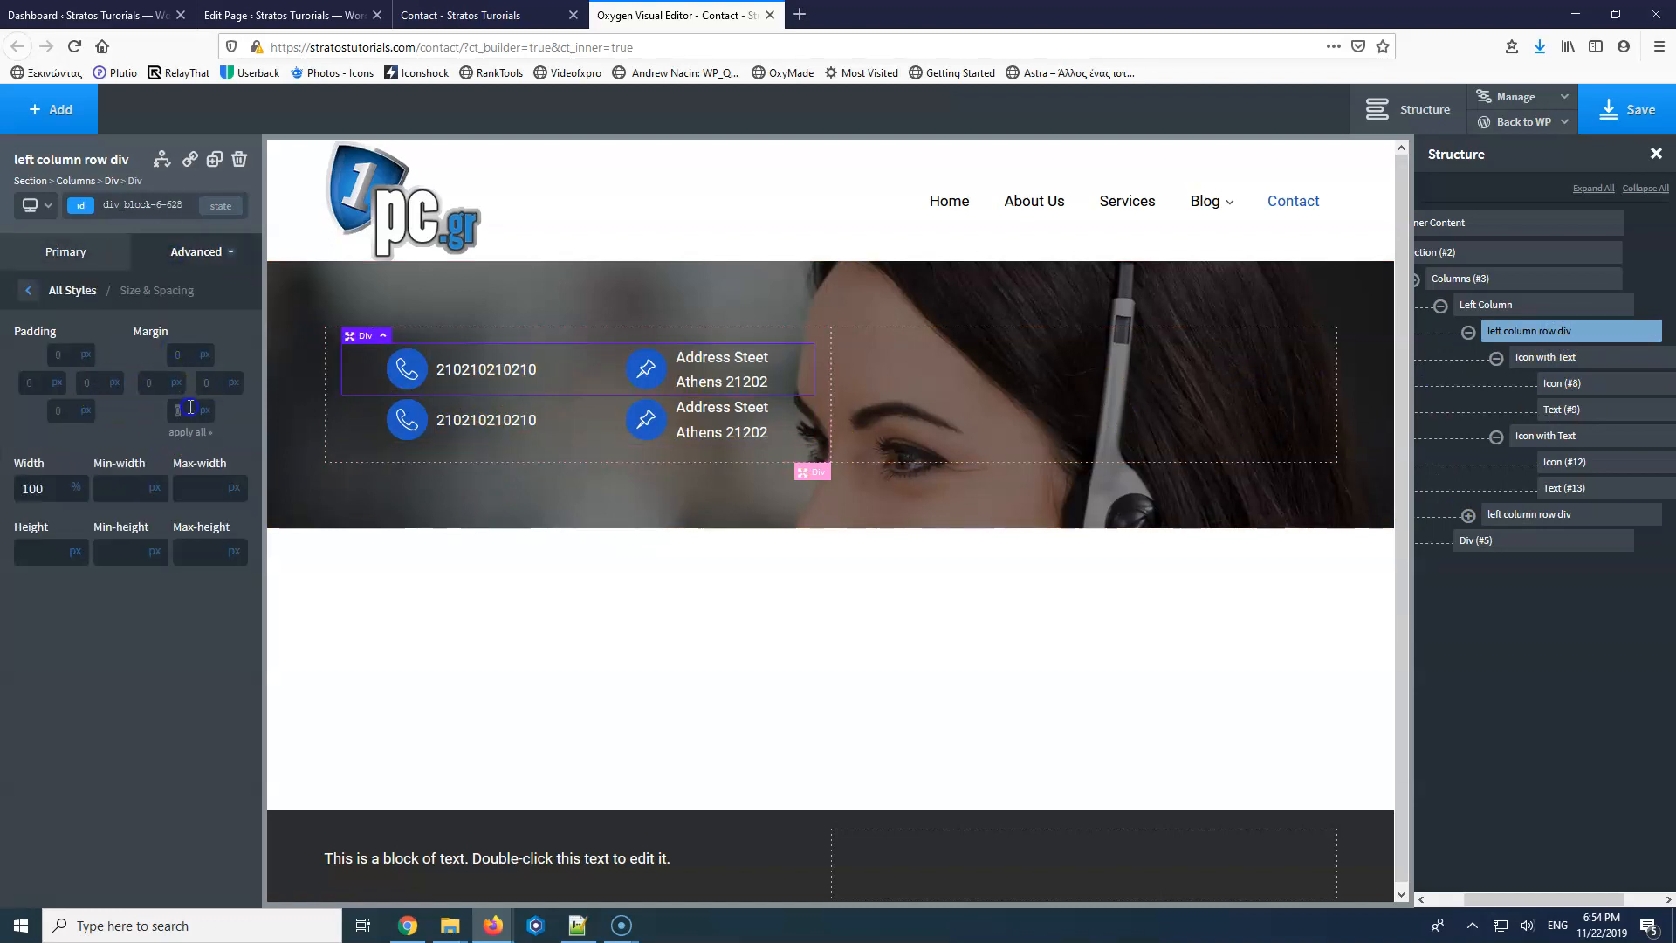
{"action": "type", "text": "20"}
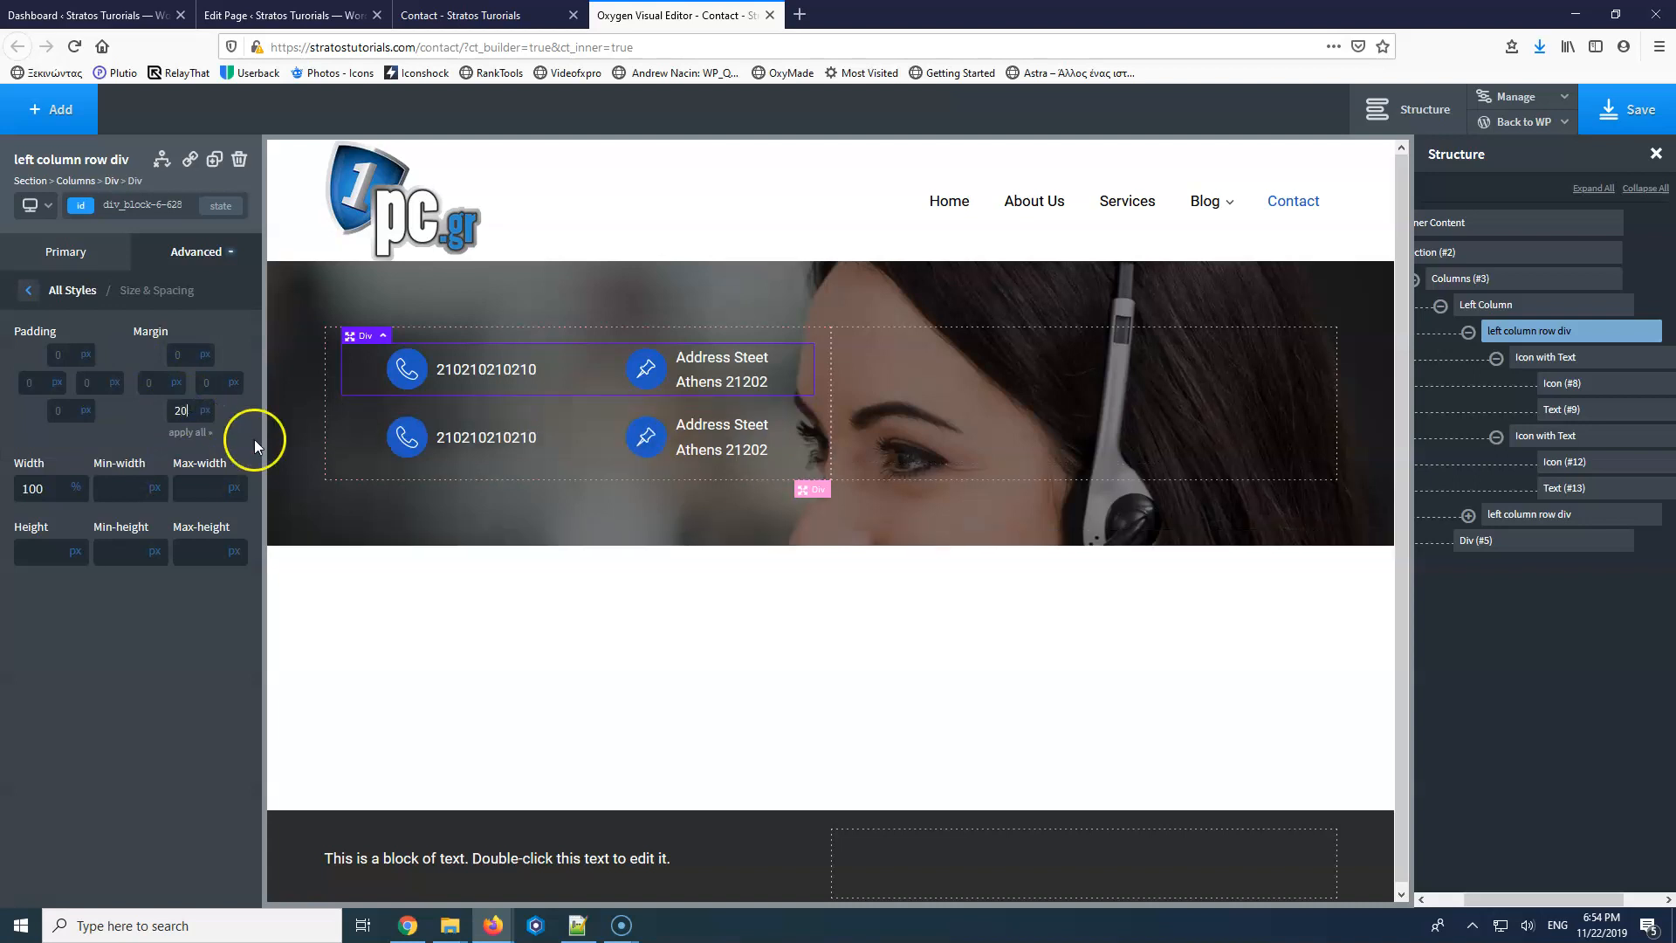
{"action": "left_click", "coordinate": [399, 437]}
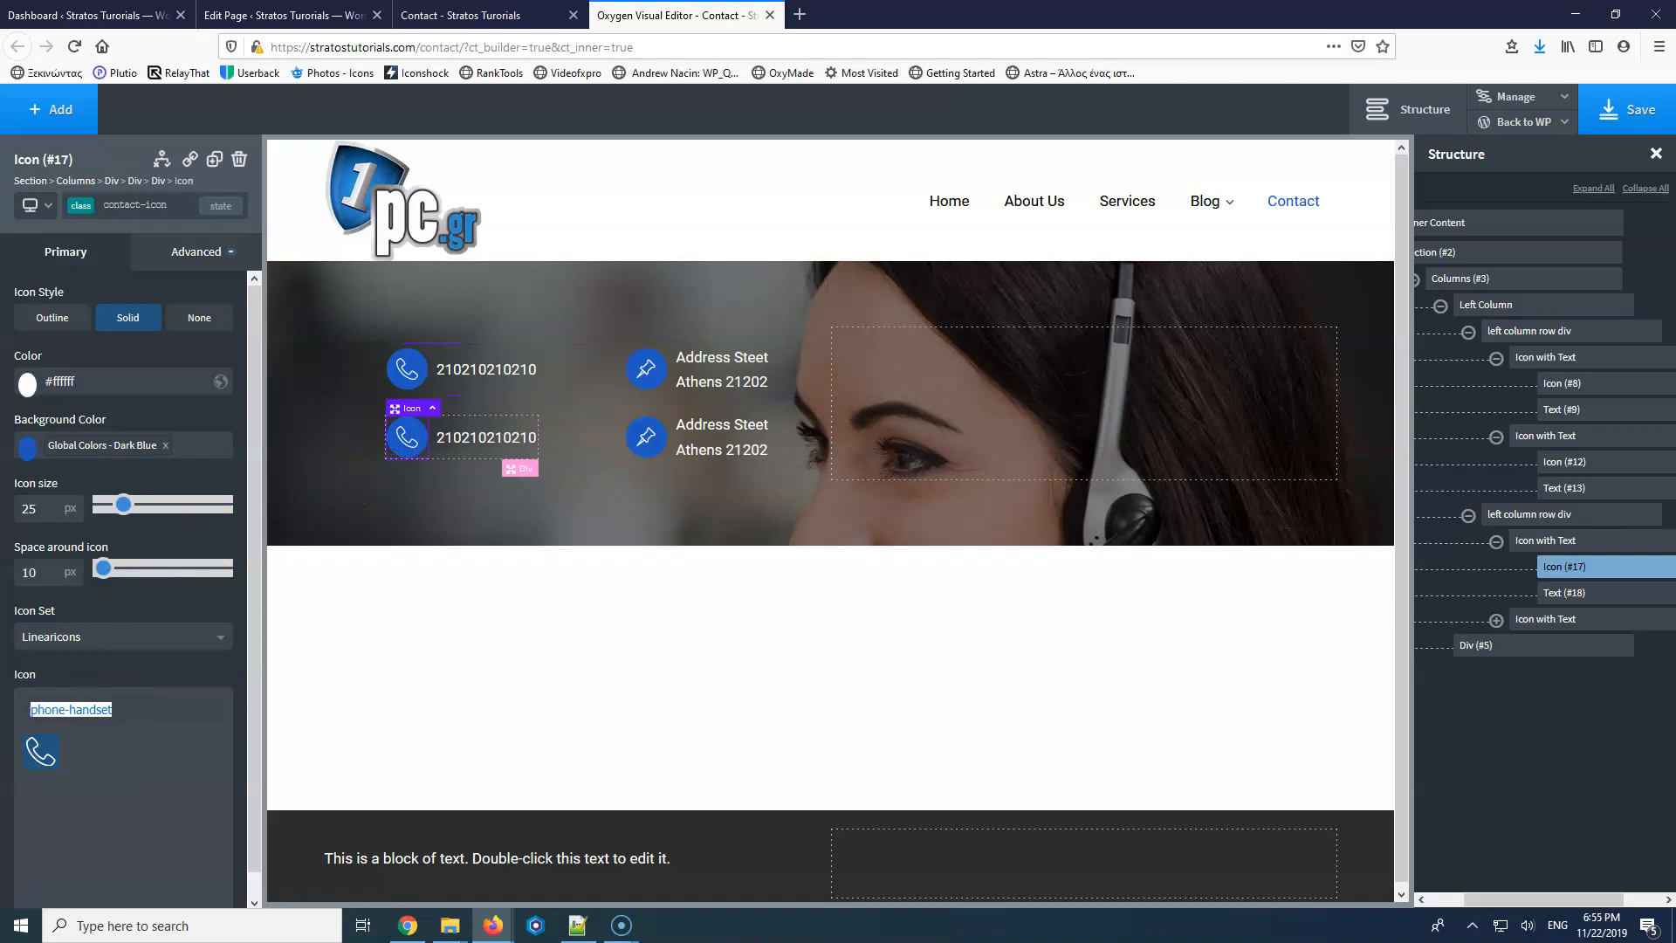
Switch the second row's icon to envelope and delete its address text and pin icon.
{"action": "type", "text": "en"}
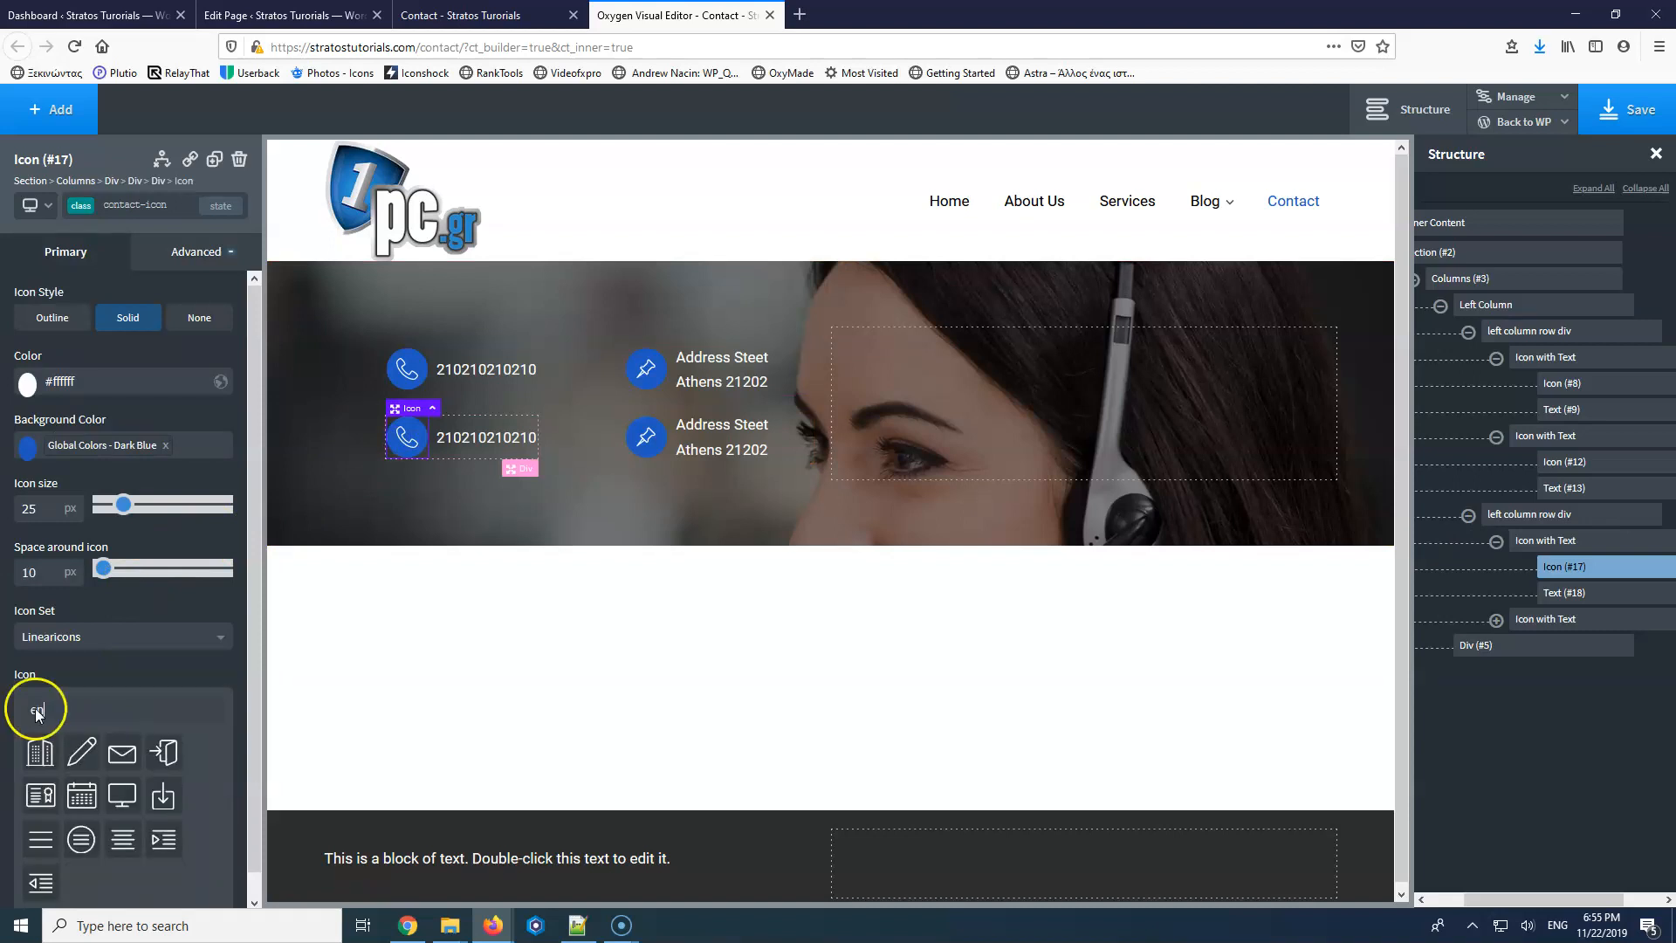
{"action": "left_click", "coordinate": [122, 753]}
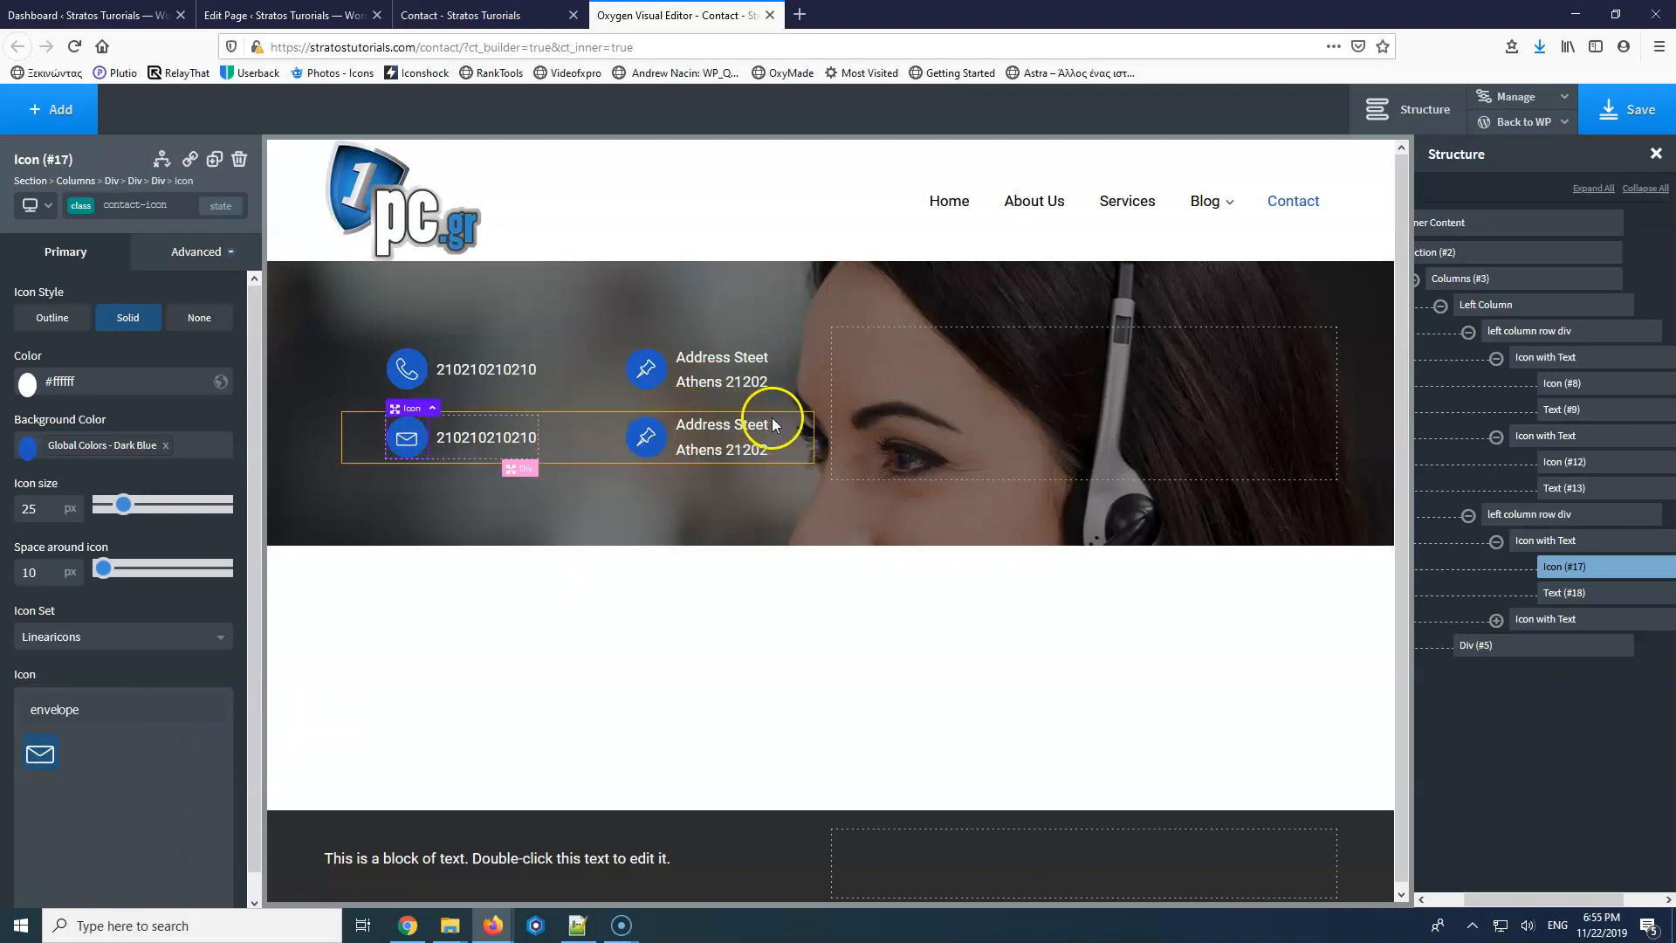
{"action": "left_click", "coordinate": [745, 441]}
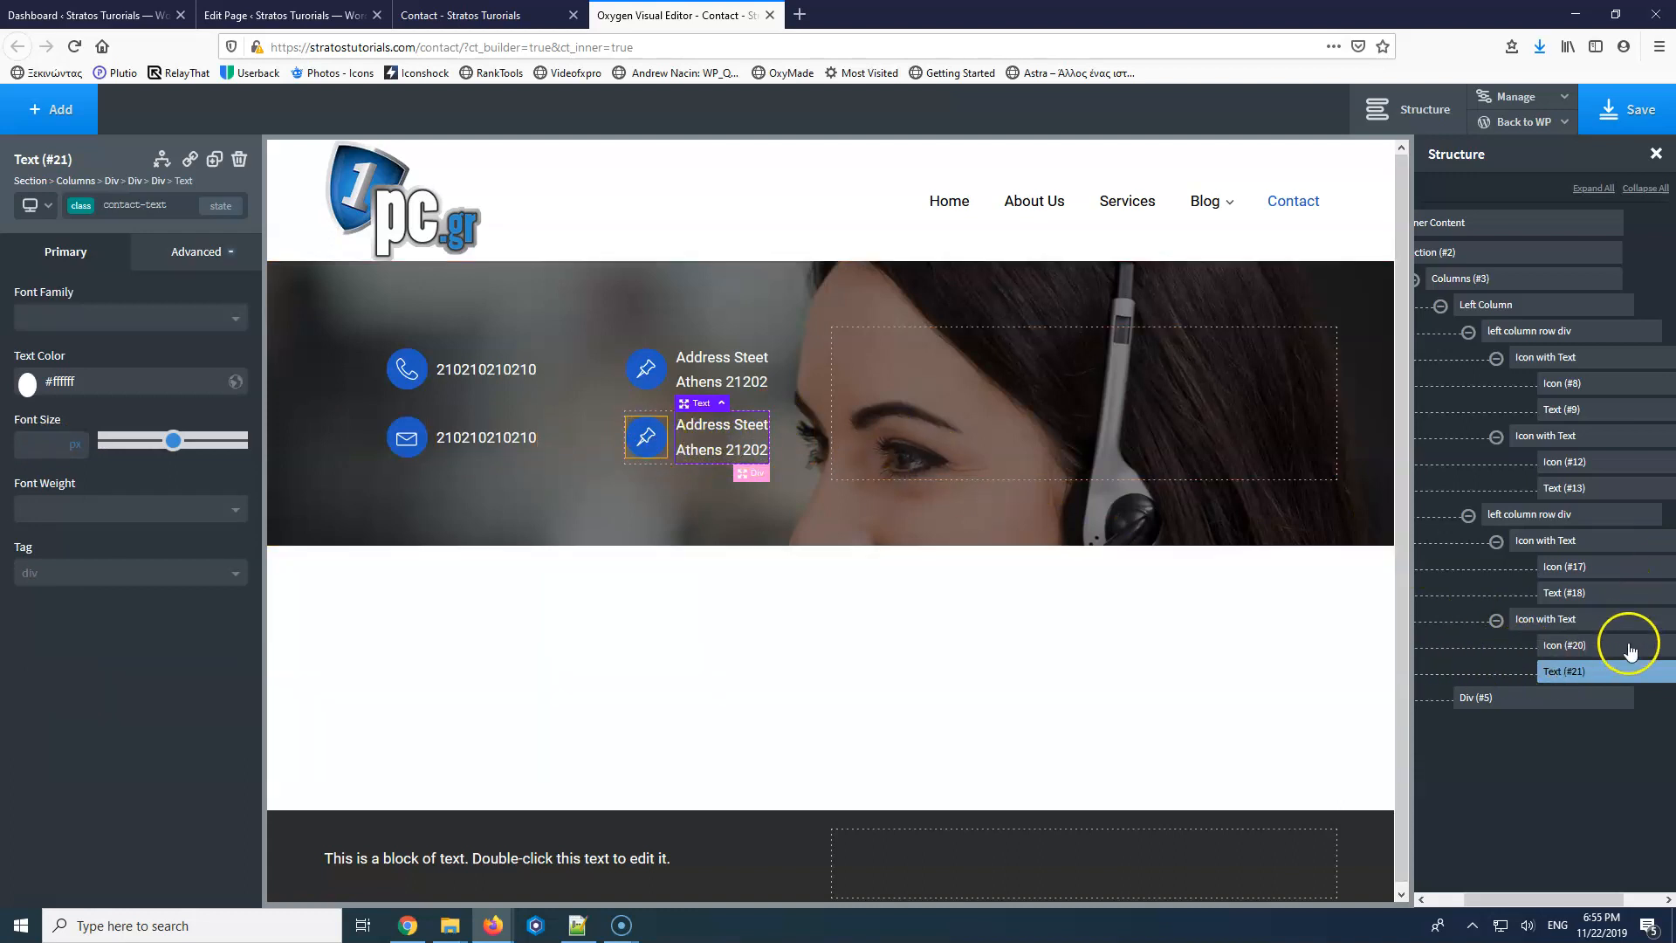
{"action": "left_click_drag", "start_coordinate": [1500, 898], "coordinate": [1535, 896]}
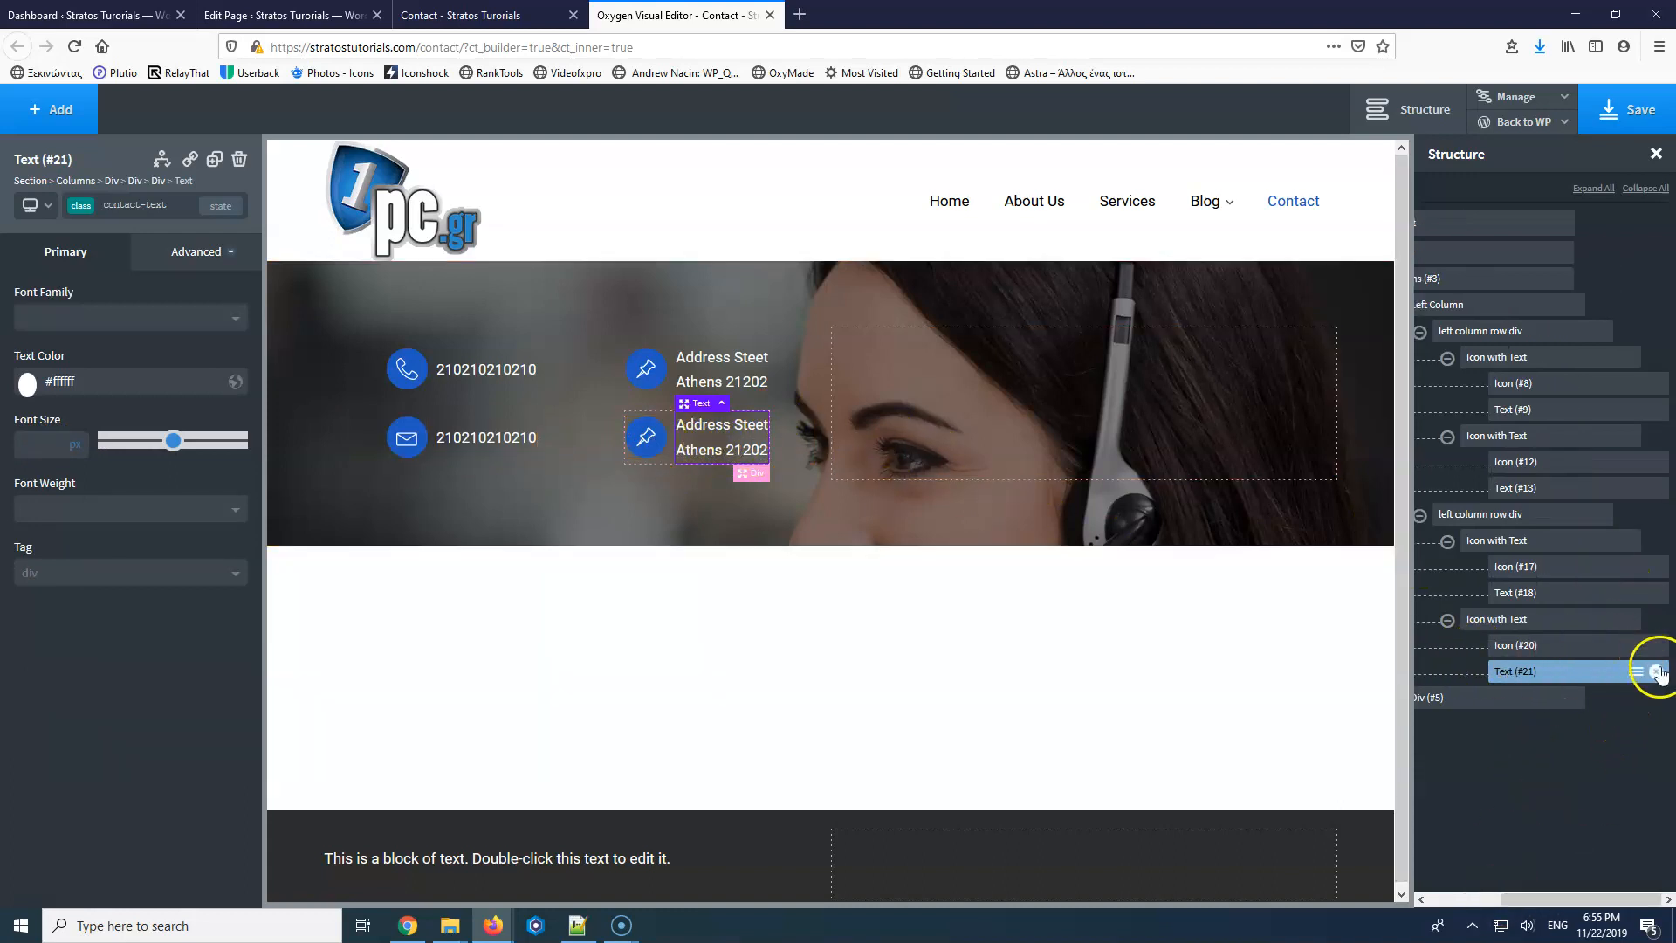
{"action": "left_click", "coordinate": [1659, 672]}
{"action": "left_click", "coordinate": [1659, 645]}
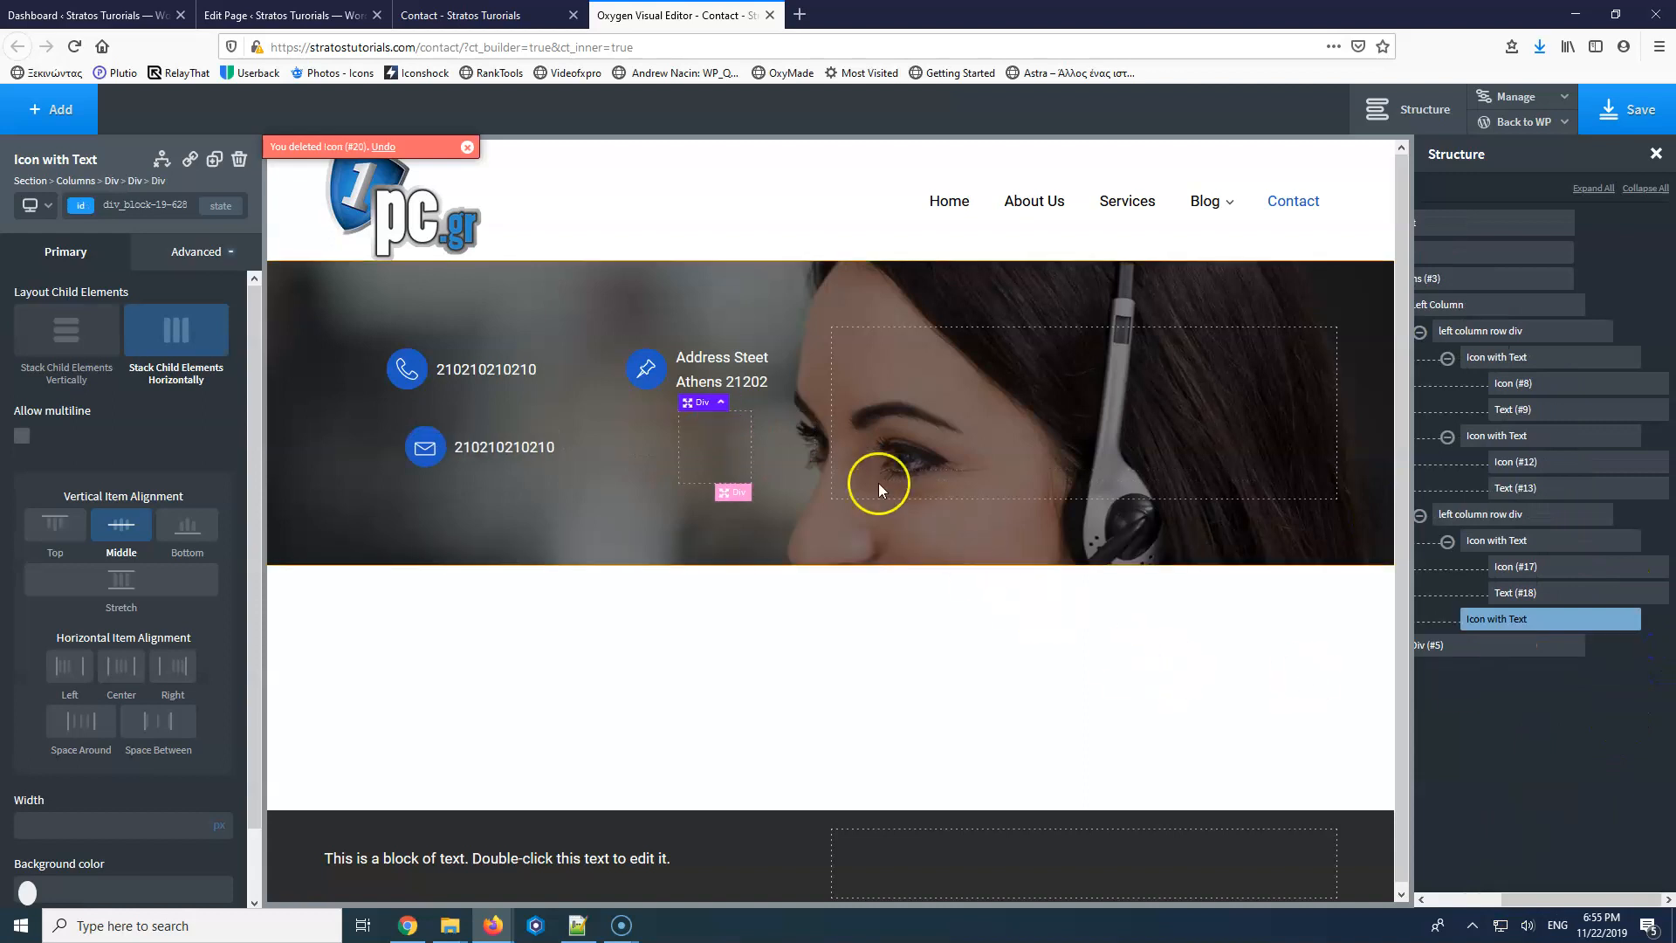
Add a Social Icons element using brand colours with a 40 px icon size.
{"action": "left_click", "coordinate": [61, 109]}
{"action": "type", "text": "s"}
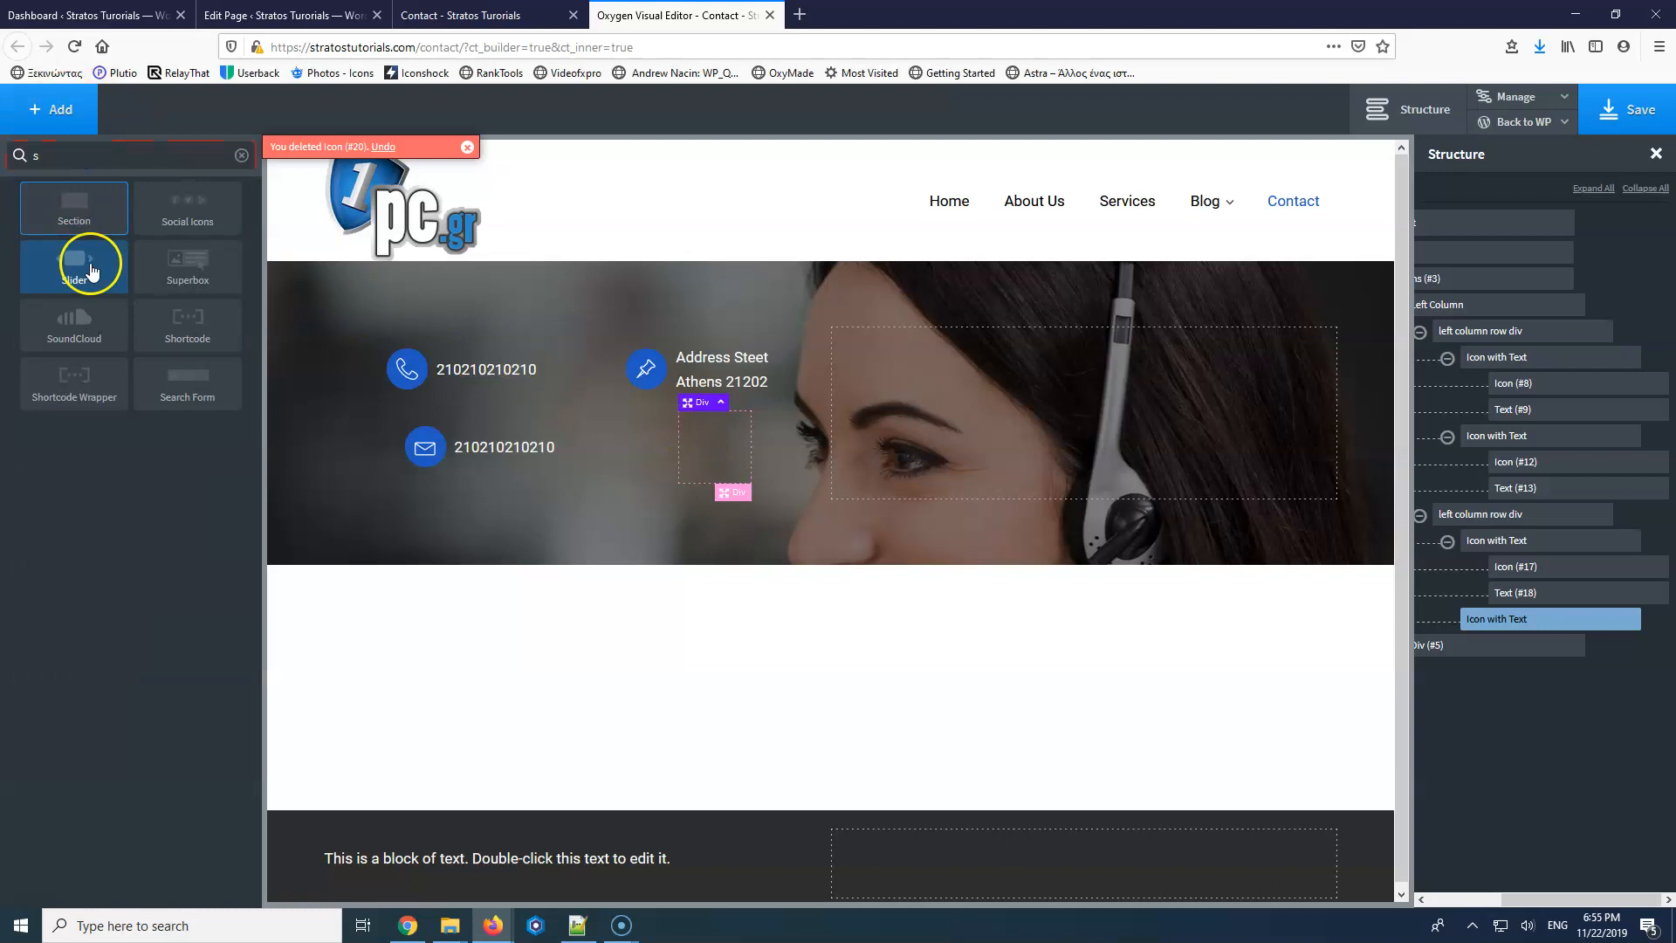
{"action": "left_click", "coordinate": [176, 216]}
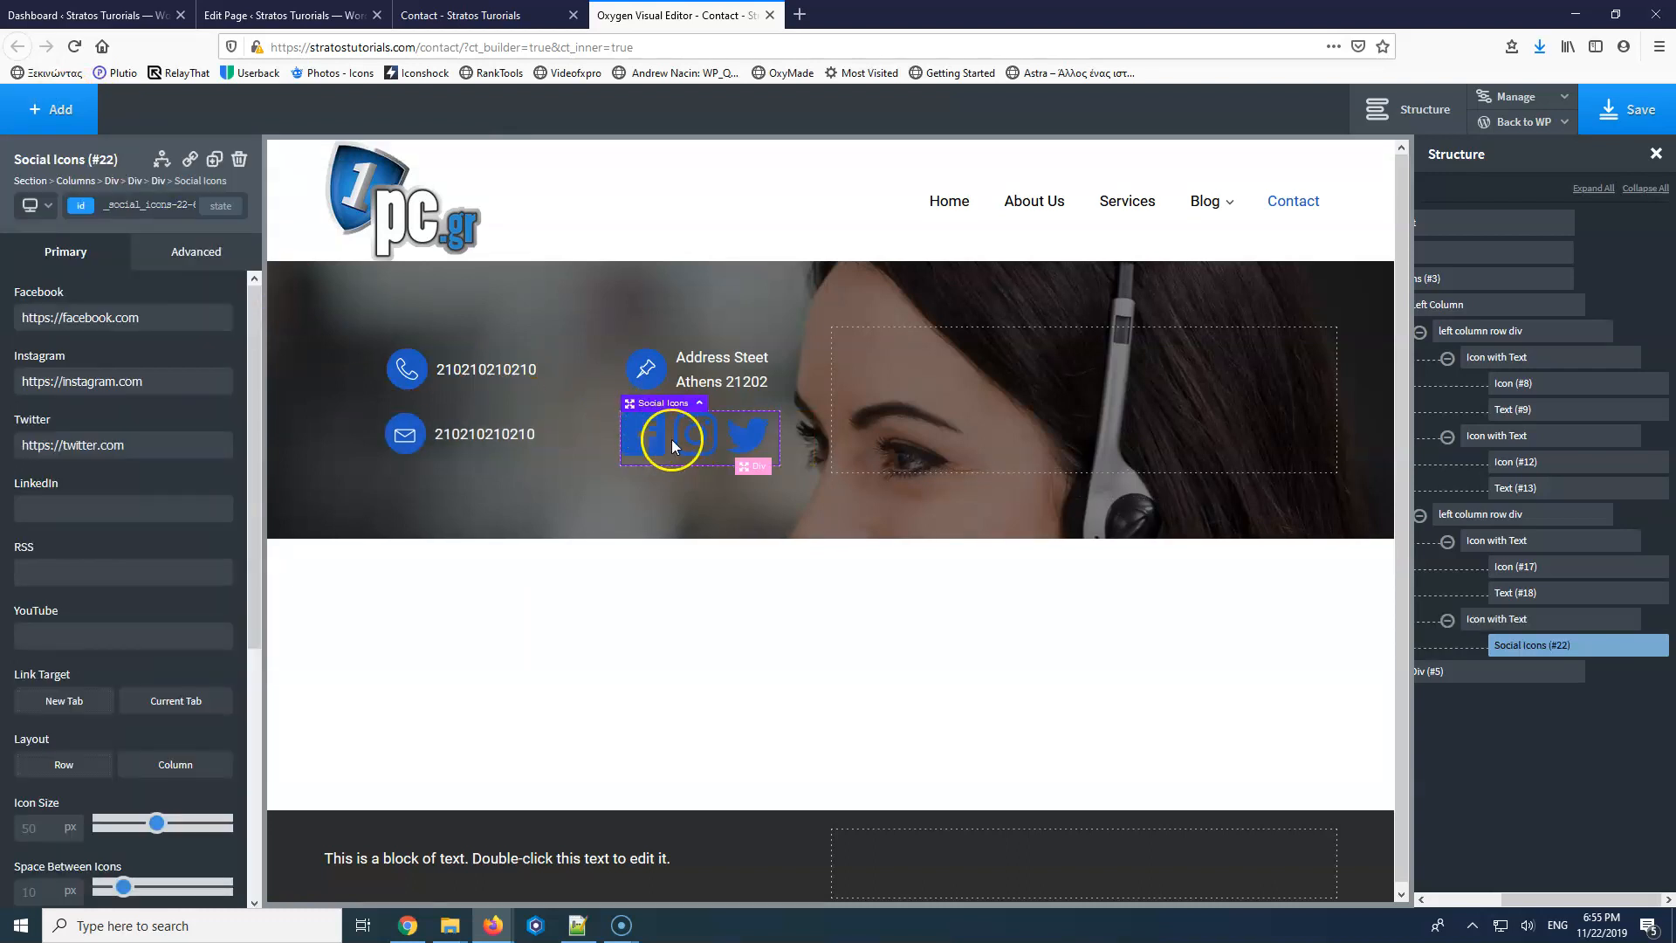
{"action": "scroll", "coordinate": [11, 705], "scroll_direction": "down", "scroll_amount": 5}
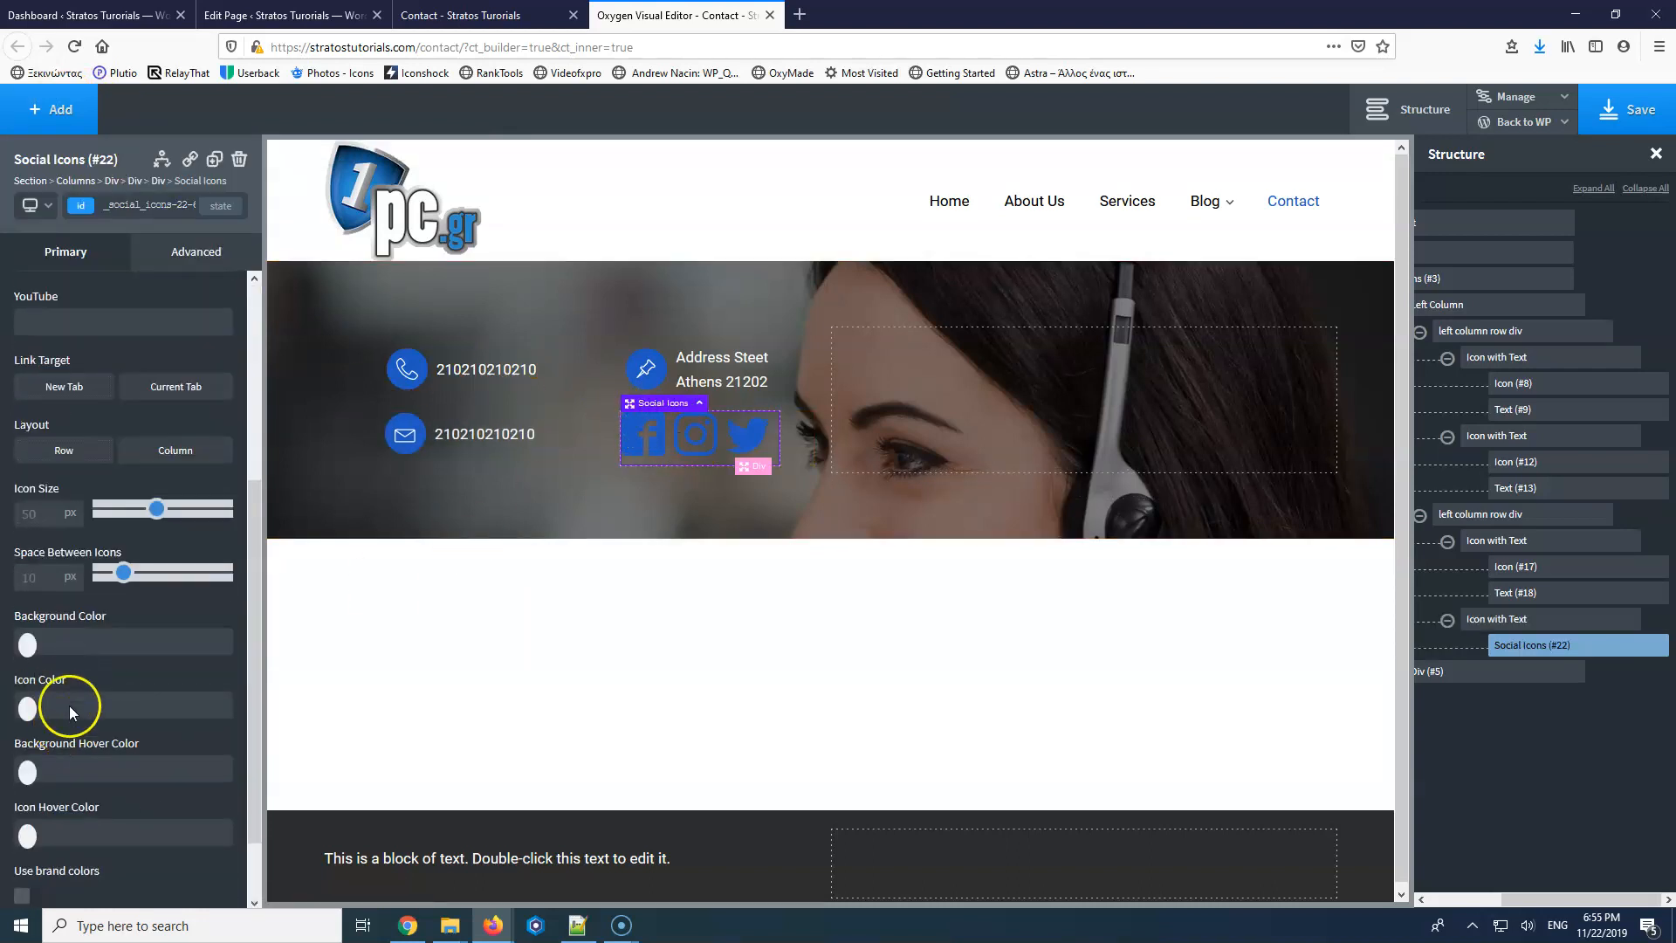
{"action": "left_click", "coordinate": [26, 816]}
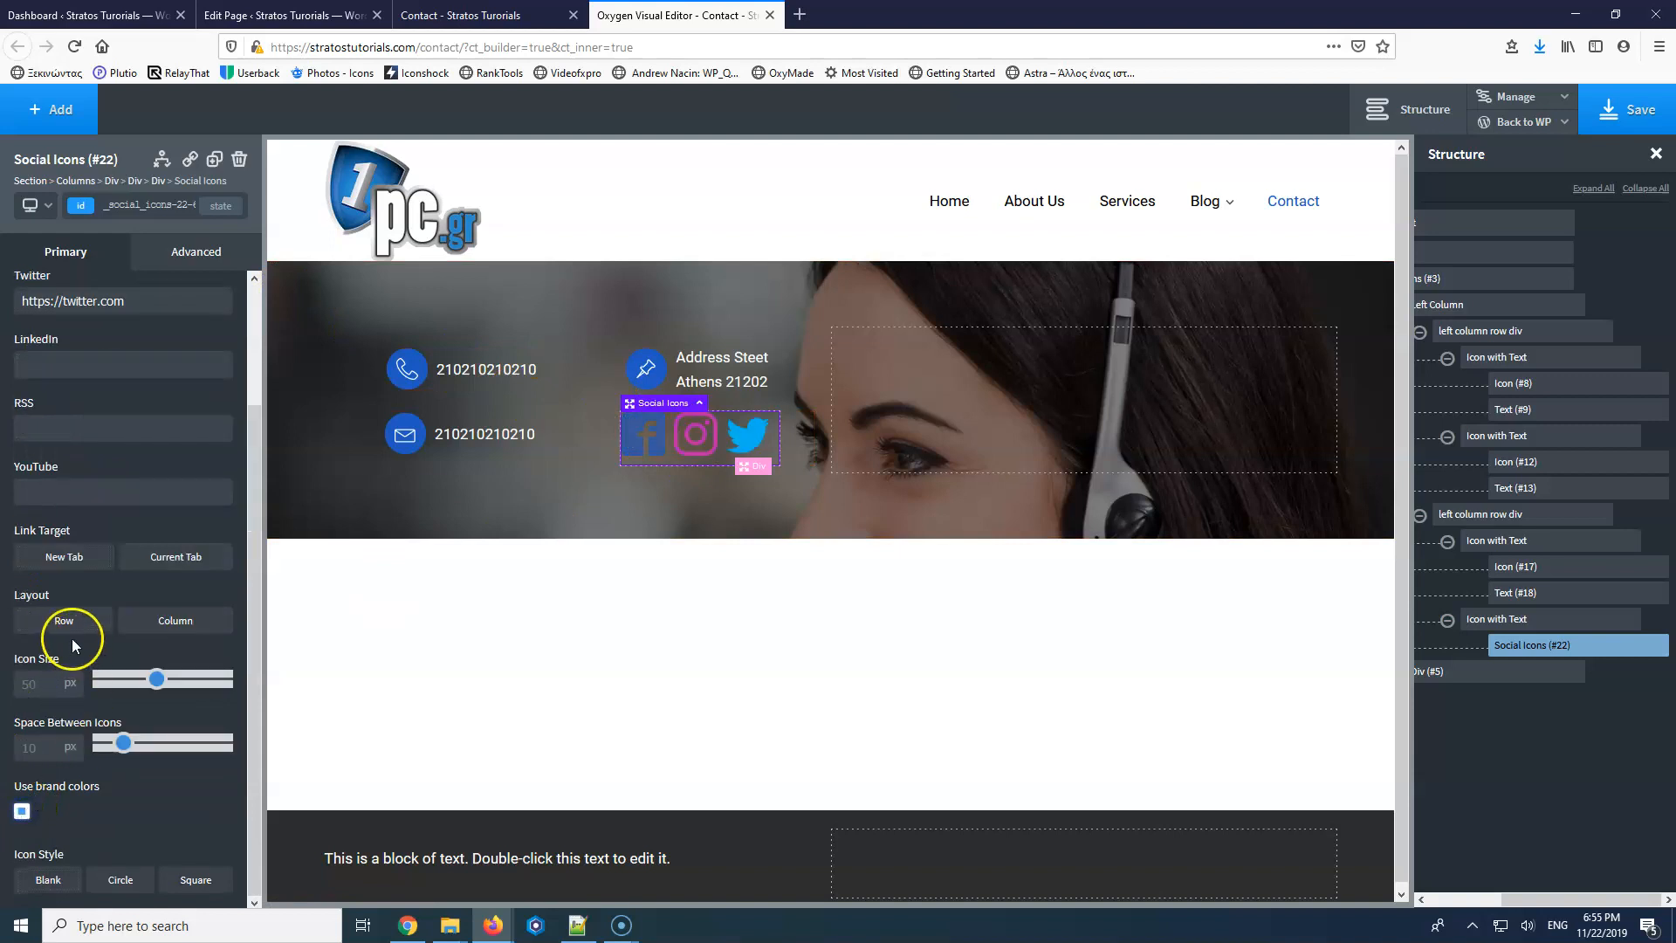
{"action": "scroll", "coordinate": [71, 567], "scroll_direction": "up", "scroll_amount": 2}
{"action": "scroll", "coordinate": [70, 551], "scroll_direction": "down", "scroll_amount": 2}
{"action": "double_click", "coordinate": [35, 686]}
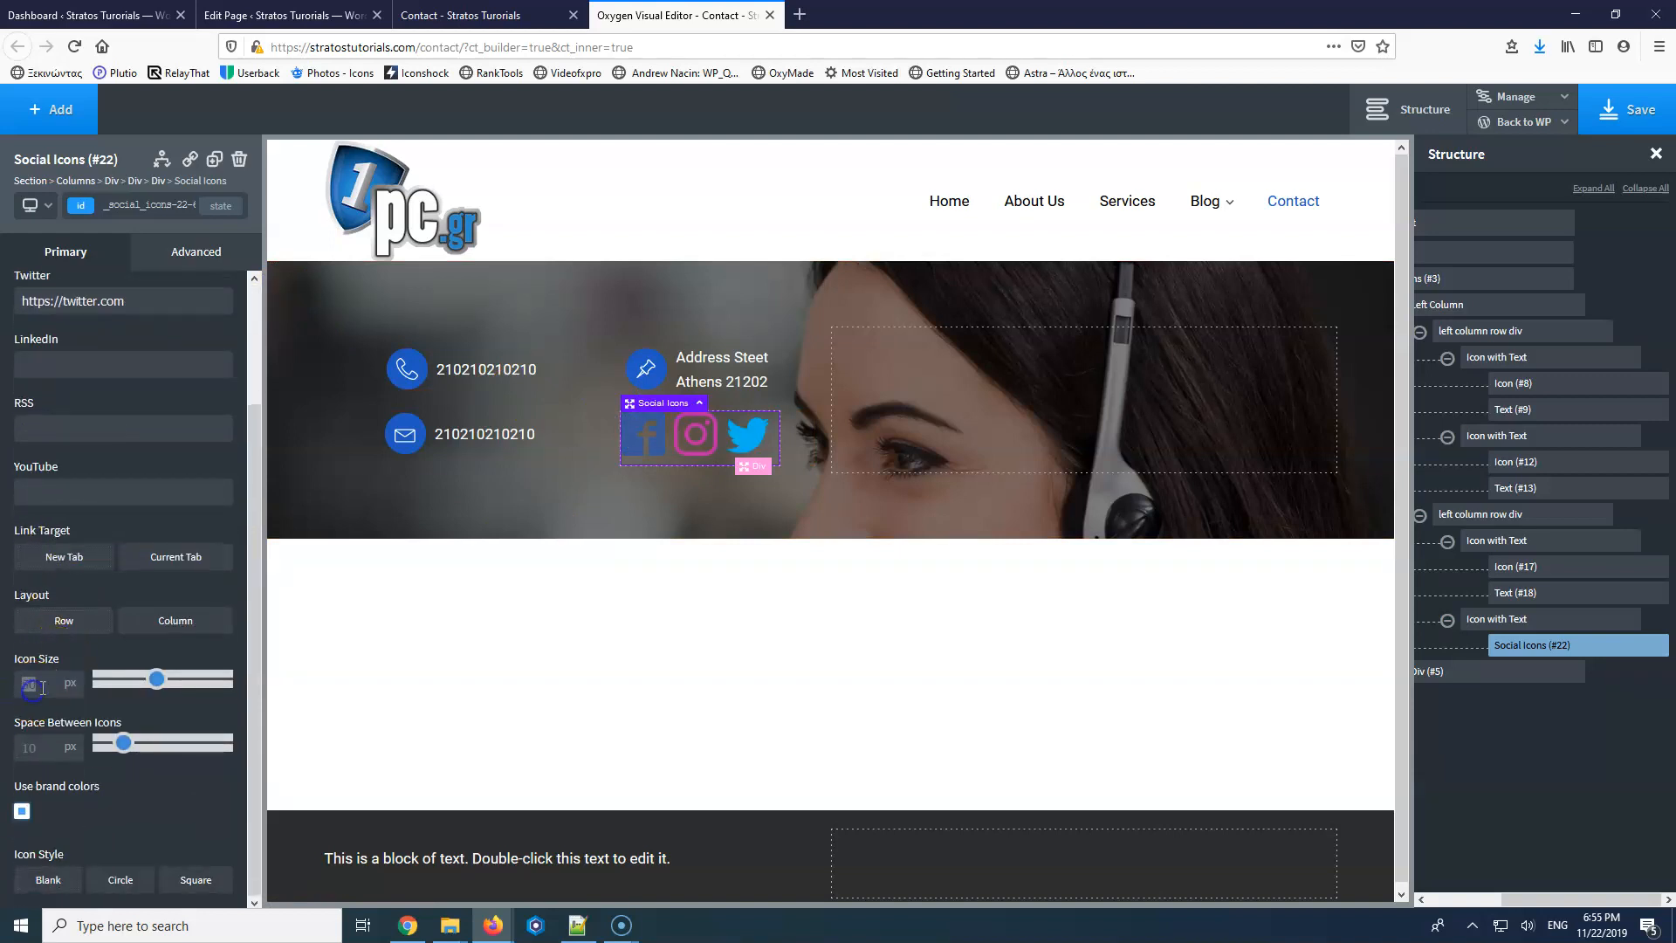
{"action": "type", "text": "40"}
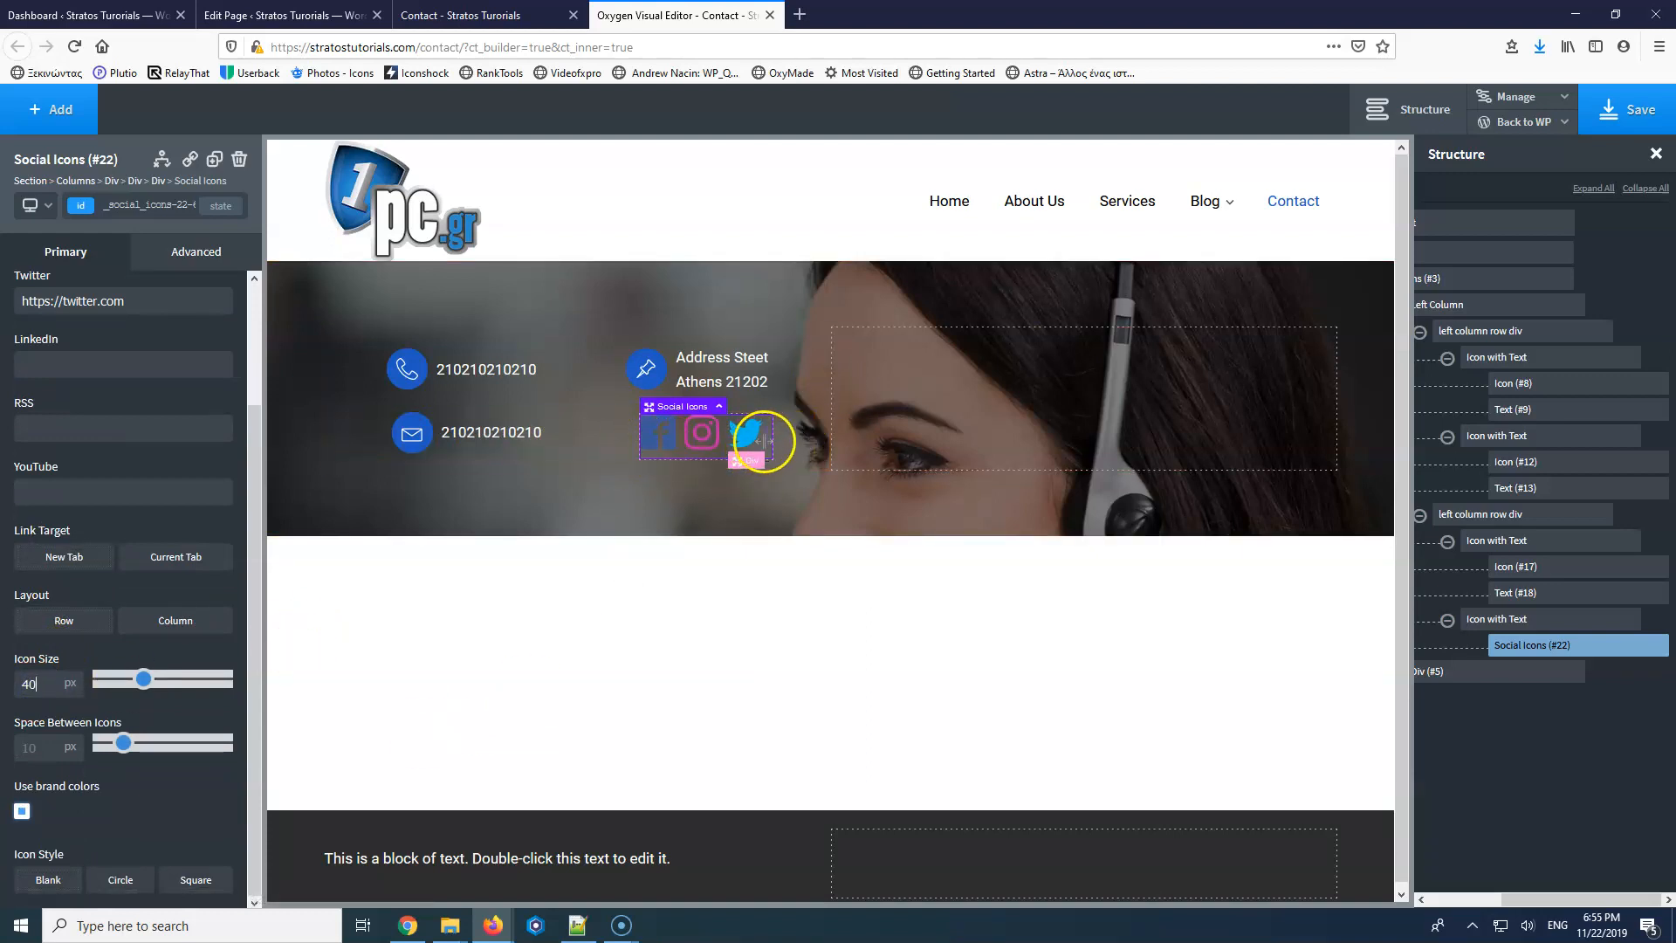
Save the page and reload the live Contact page to see the hero.
{"action": "left_click", "coordinate": [1565, 620]}
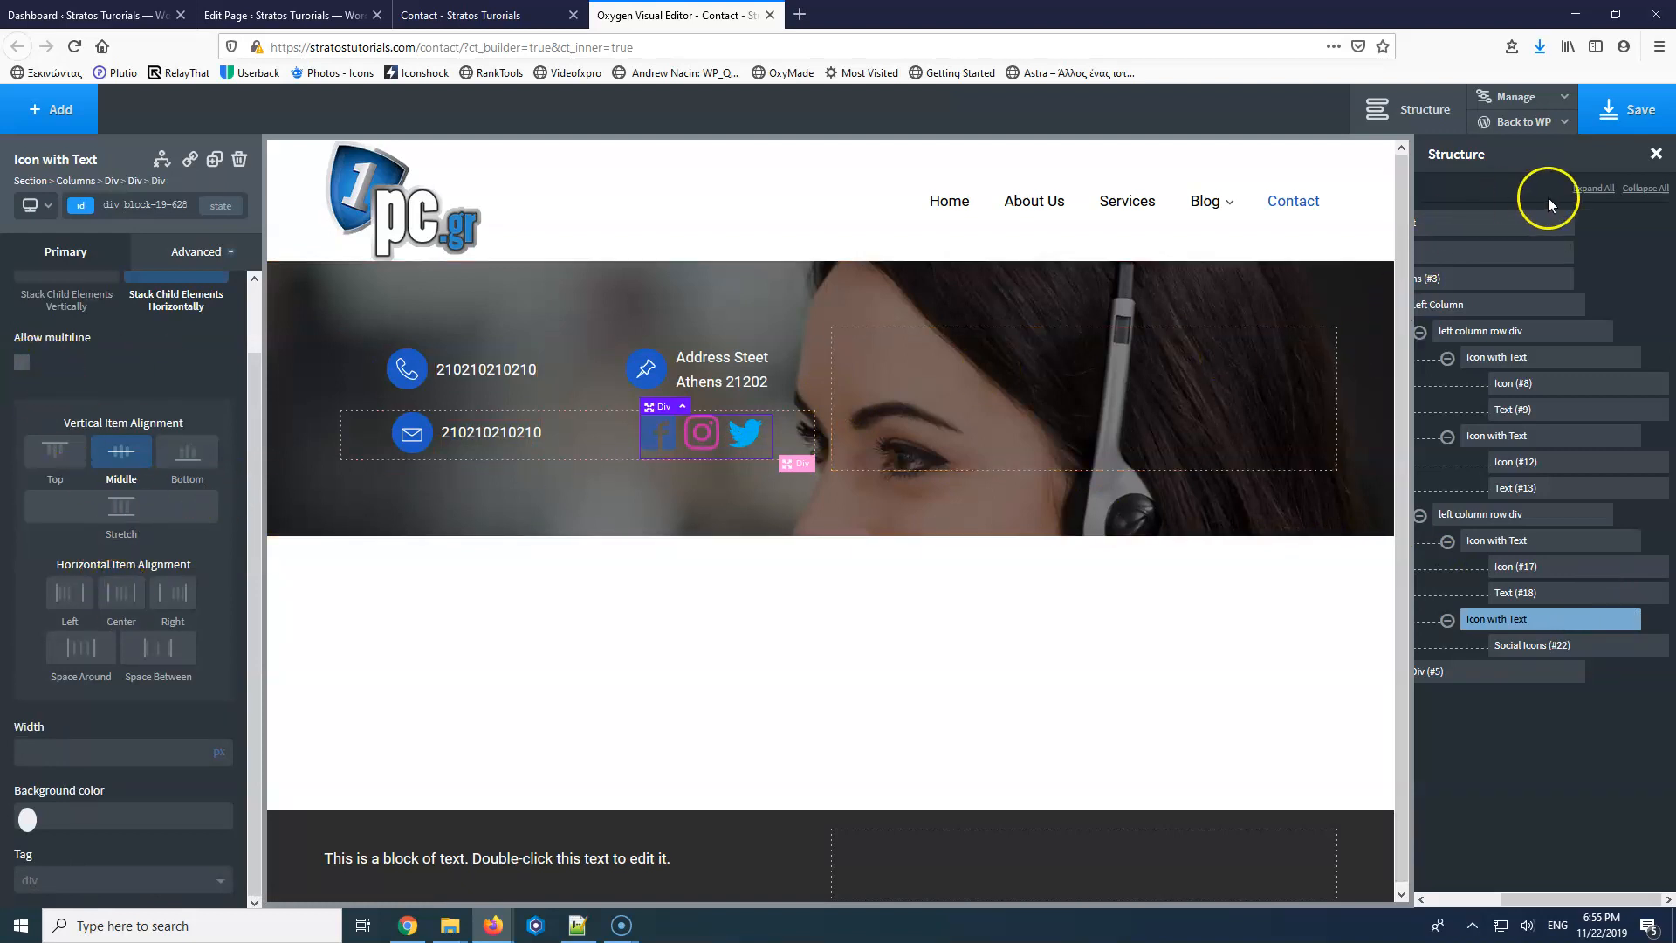
{"action": "left_click", "coordinate": [1631, 109]}
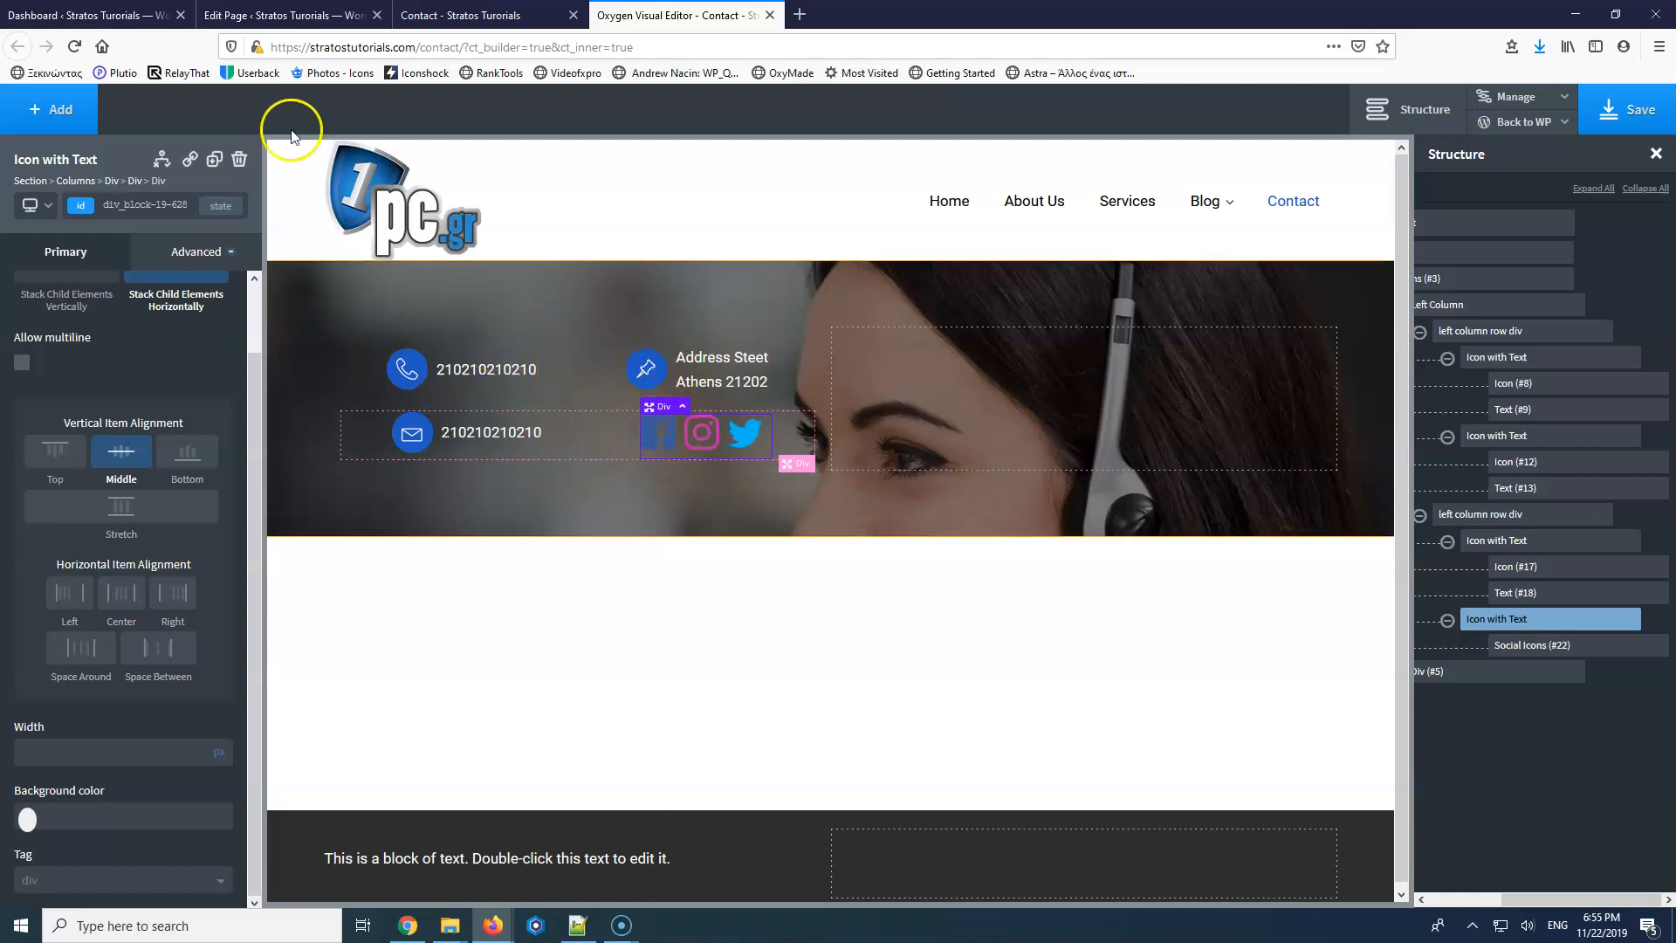
{"action": "left_click", "coordinate": [392, 13]}
{"action": "left_click", "coordinate": [74, 46]}
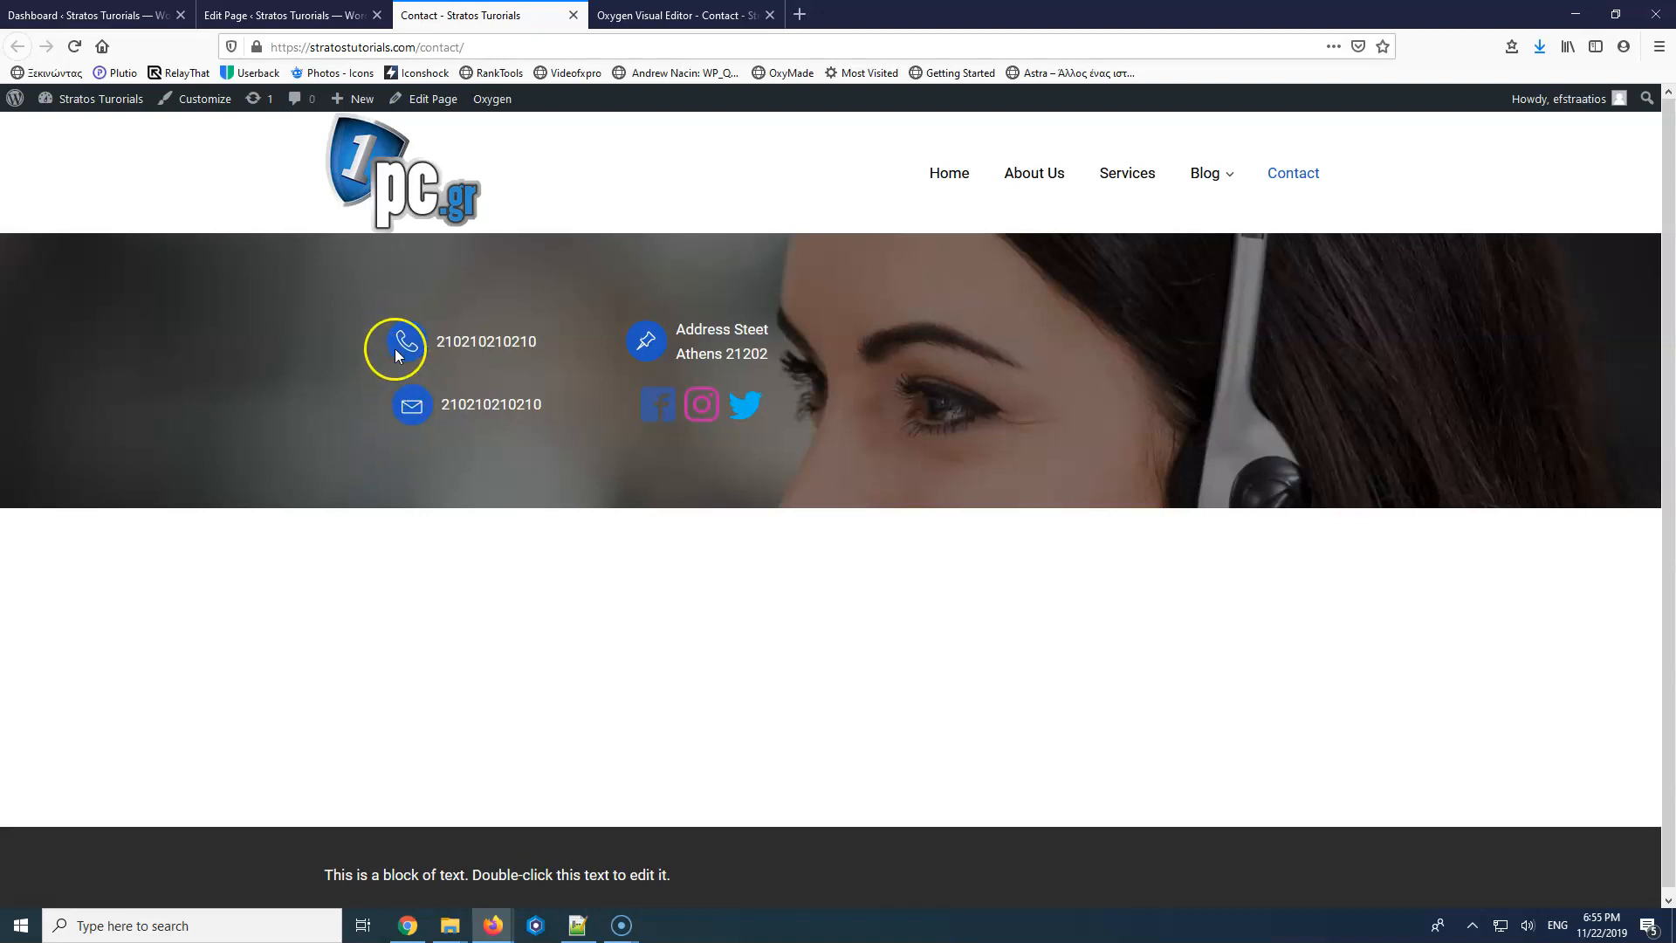
Return to the Oxygen editor and select the row holding the phone and address items.
{"action": "left_click", "coordinate": [642, 14]}
{"action": "left_click", "coordinate": [374, 437]}
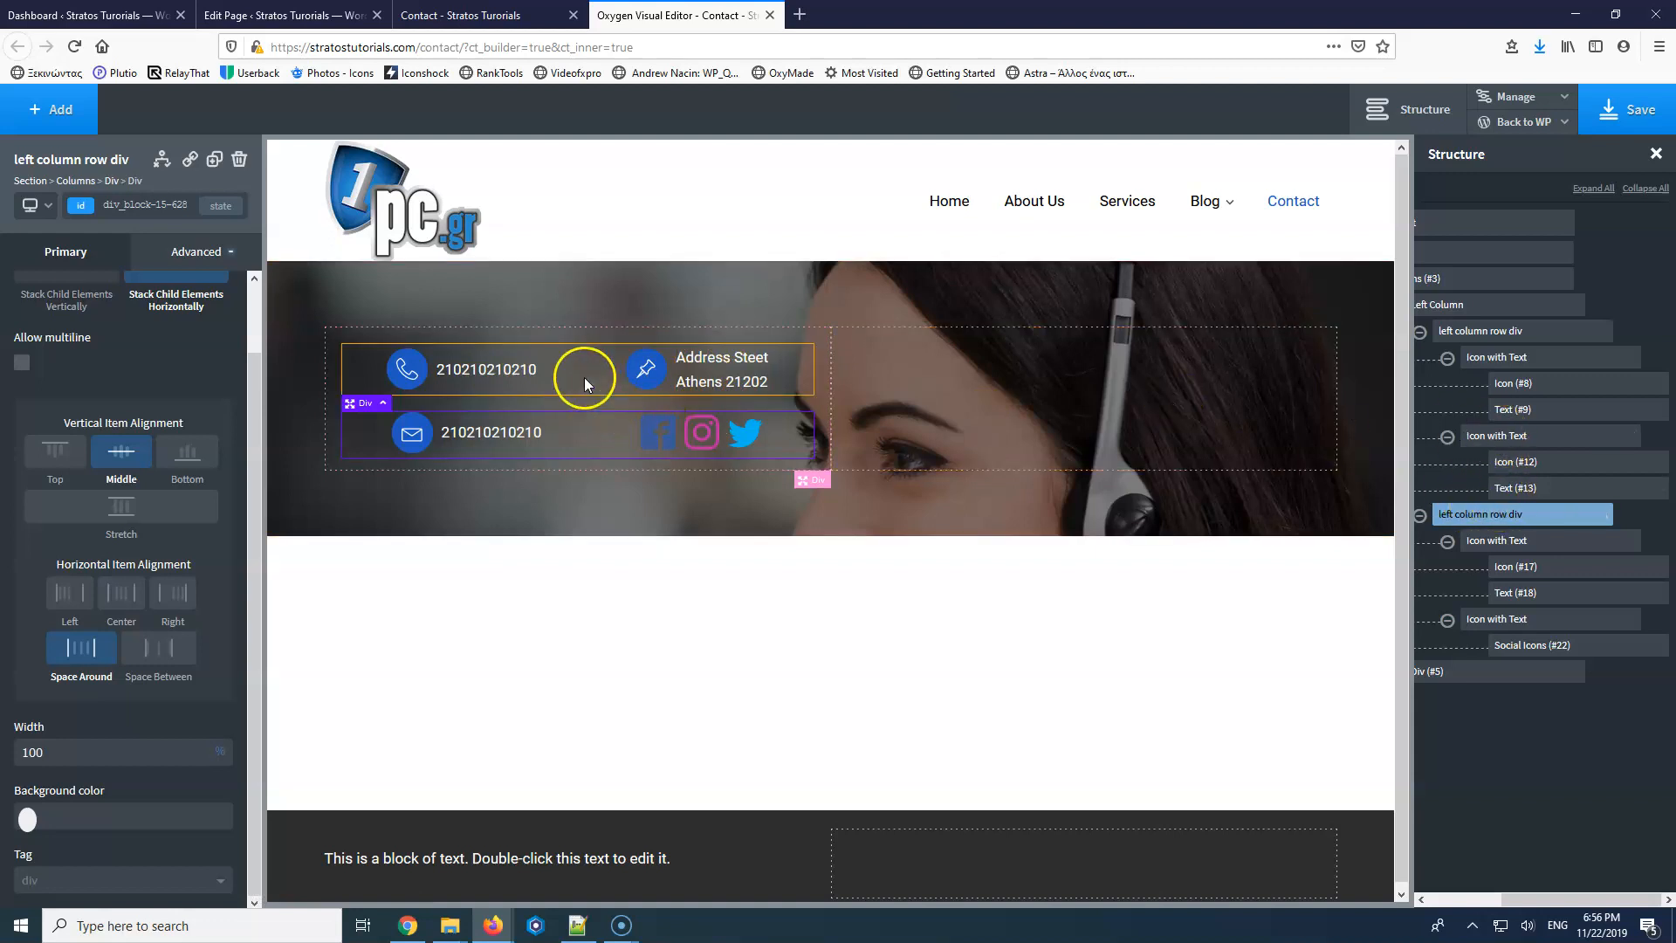
Set the phone item's width to 50%.
{"action": "left_click", "coordinate": [1520, 361]}
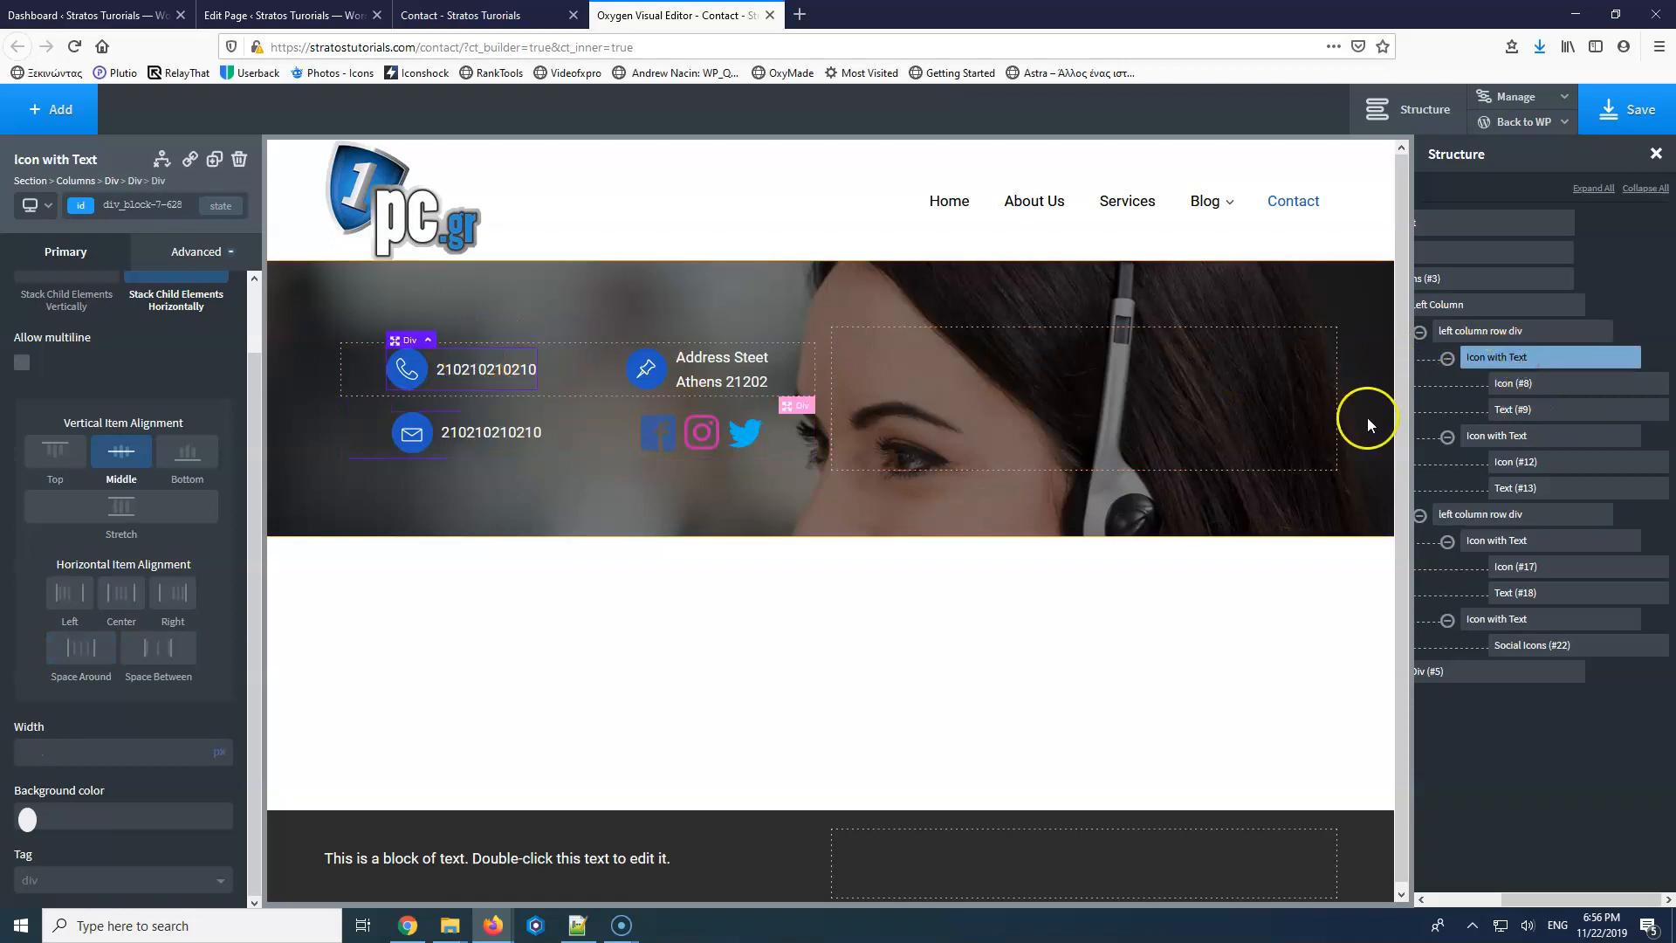
{"action": "type", "text": "50"}
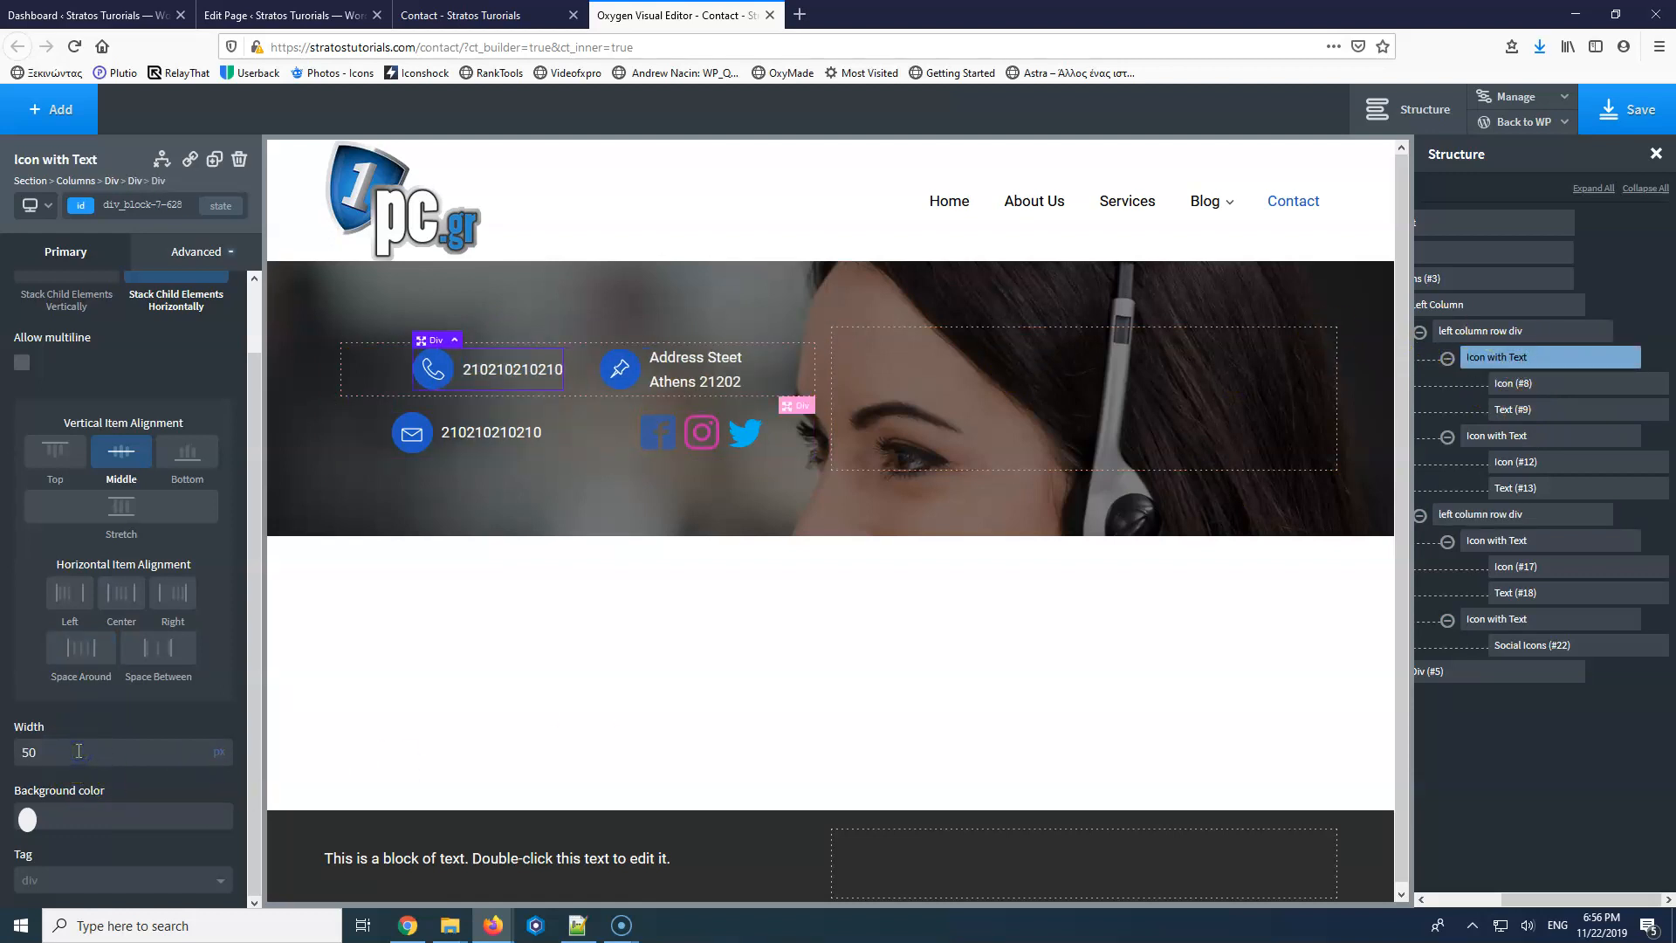
{"action": "left_click", "coordinate": [218, 766]}
{"action": "left_click", "coordinate": [224, 743]}
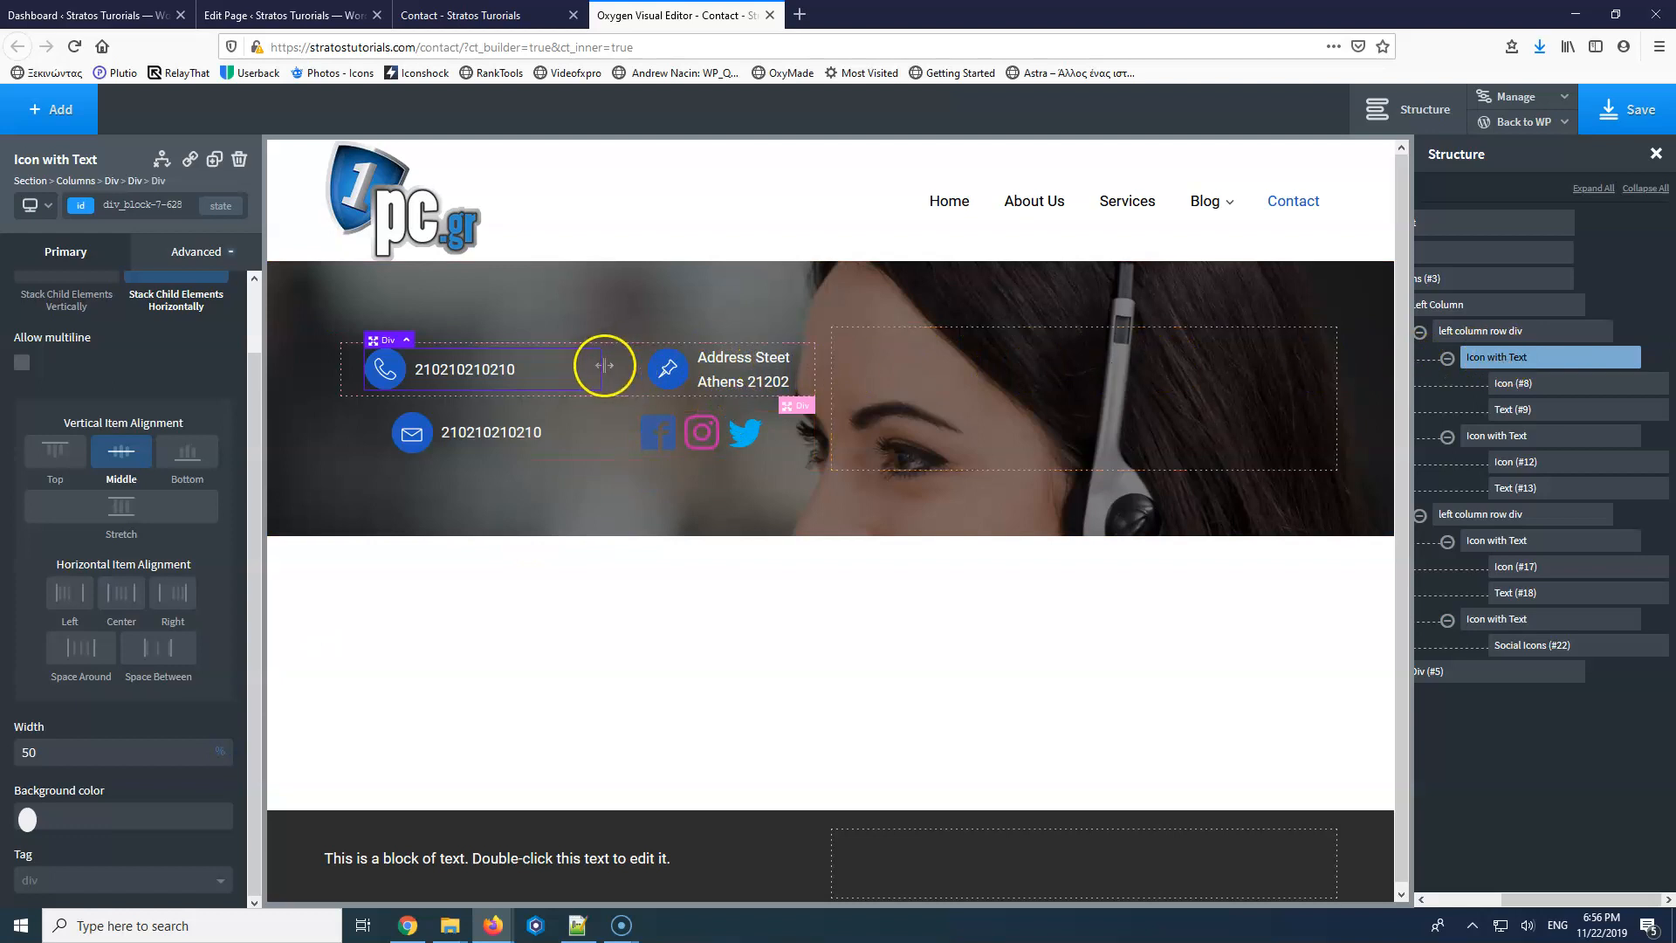
{"action": "left_click_drag", "start_coordinate": [608, 365], "coordinate": [603, 365]}
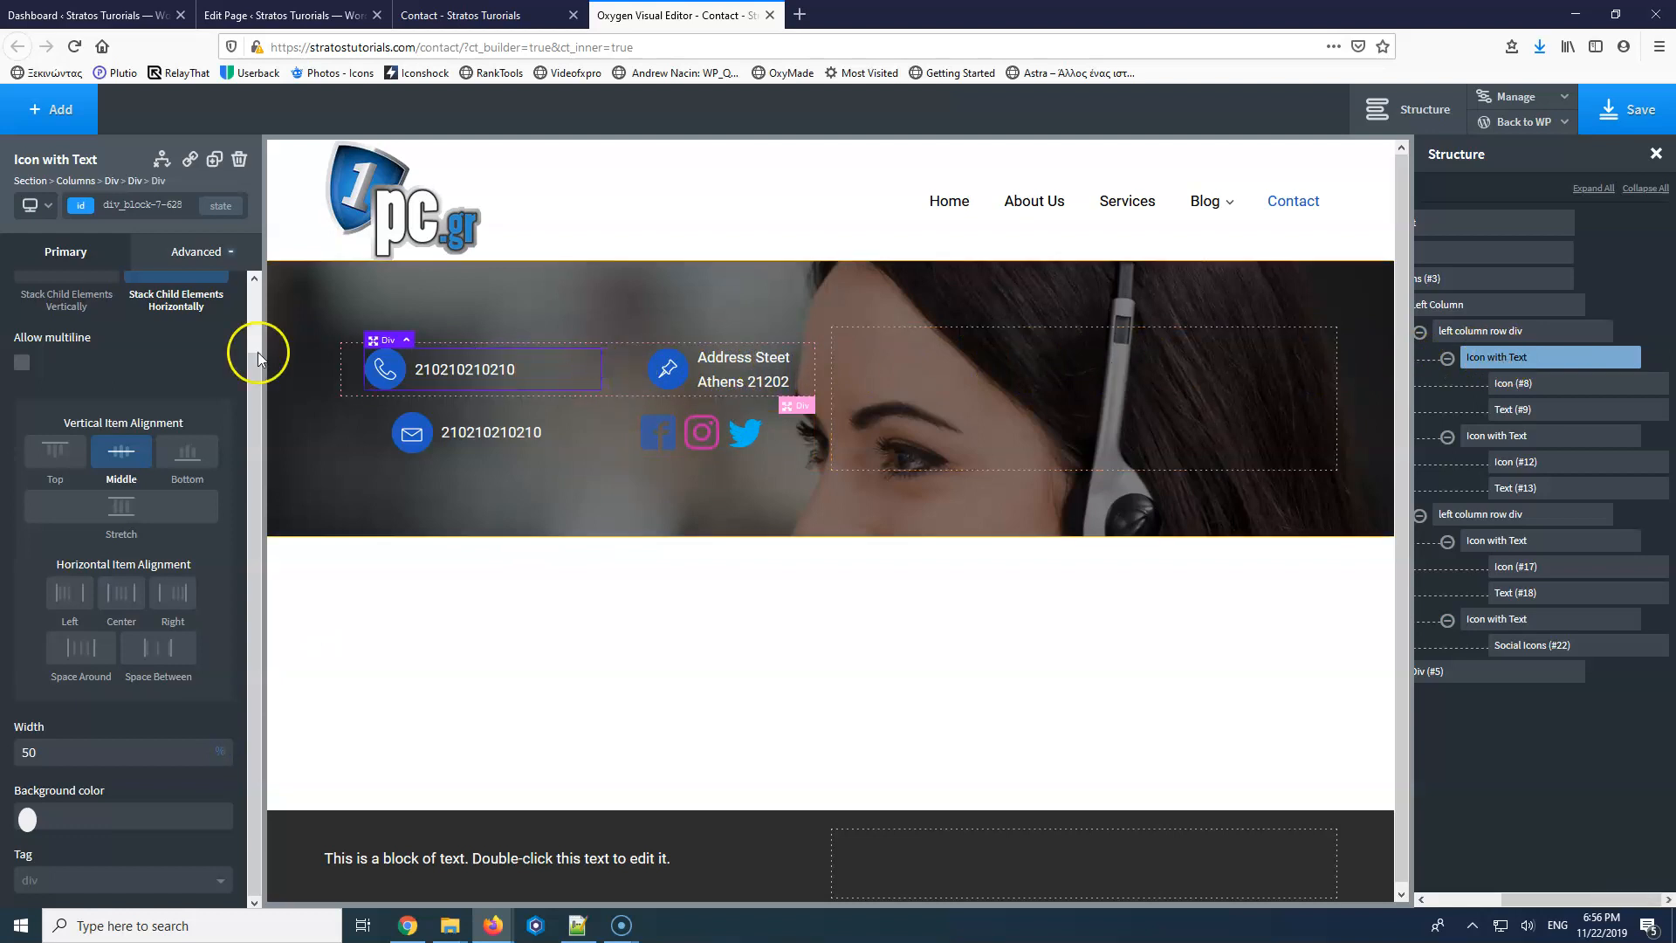
{"action": "left_click", "coordinate": [193, 252]}
{"action": "left_click", "coordinate": [166, 346]}
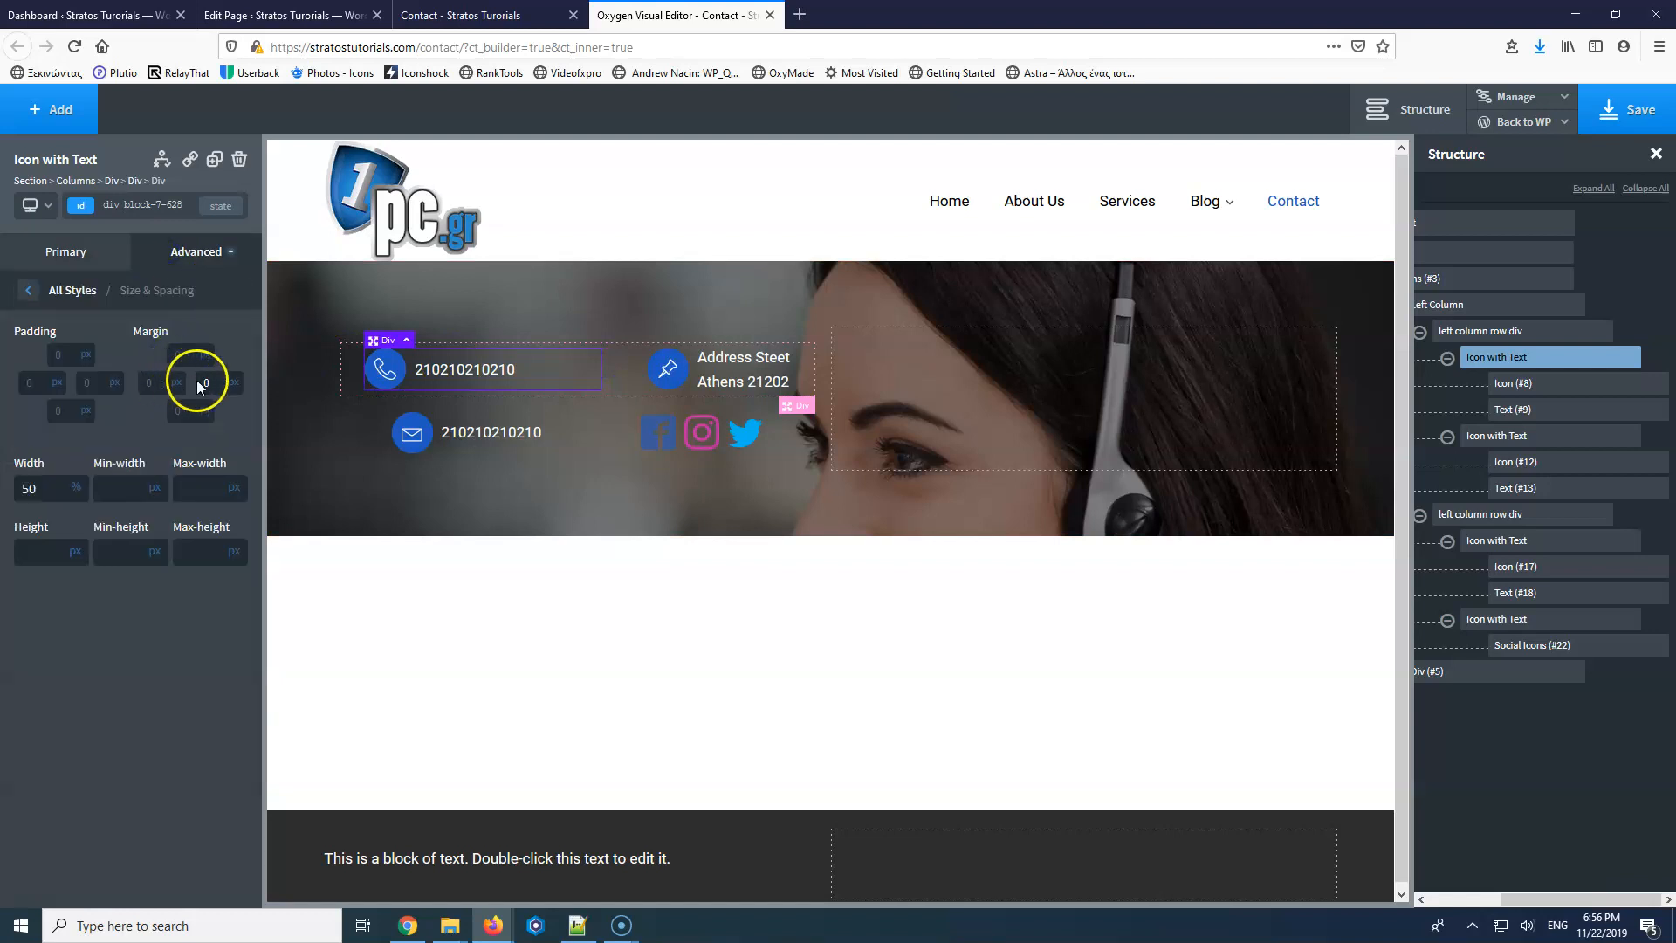
{"action": "left_click", "coordinate": [635, 354]}
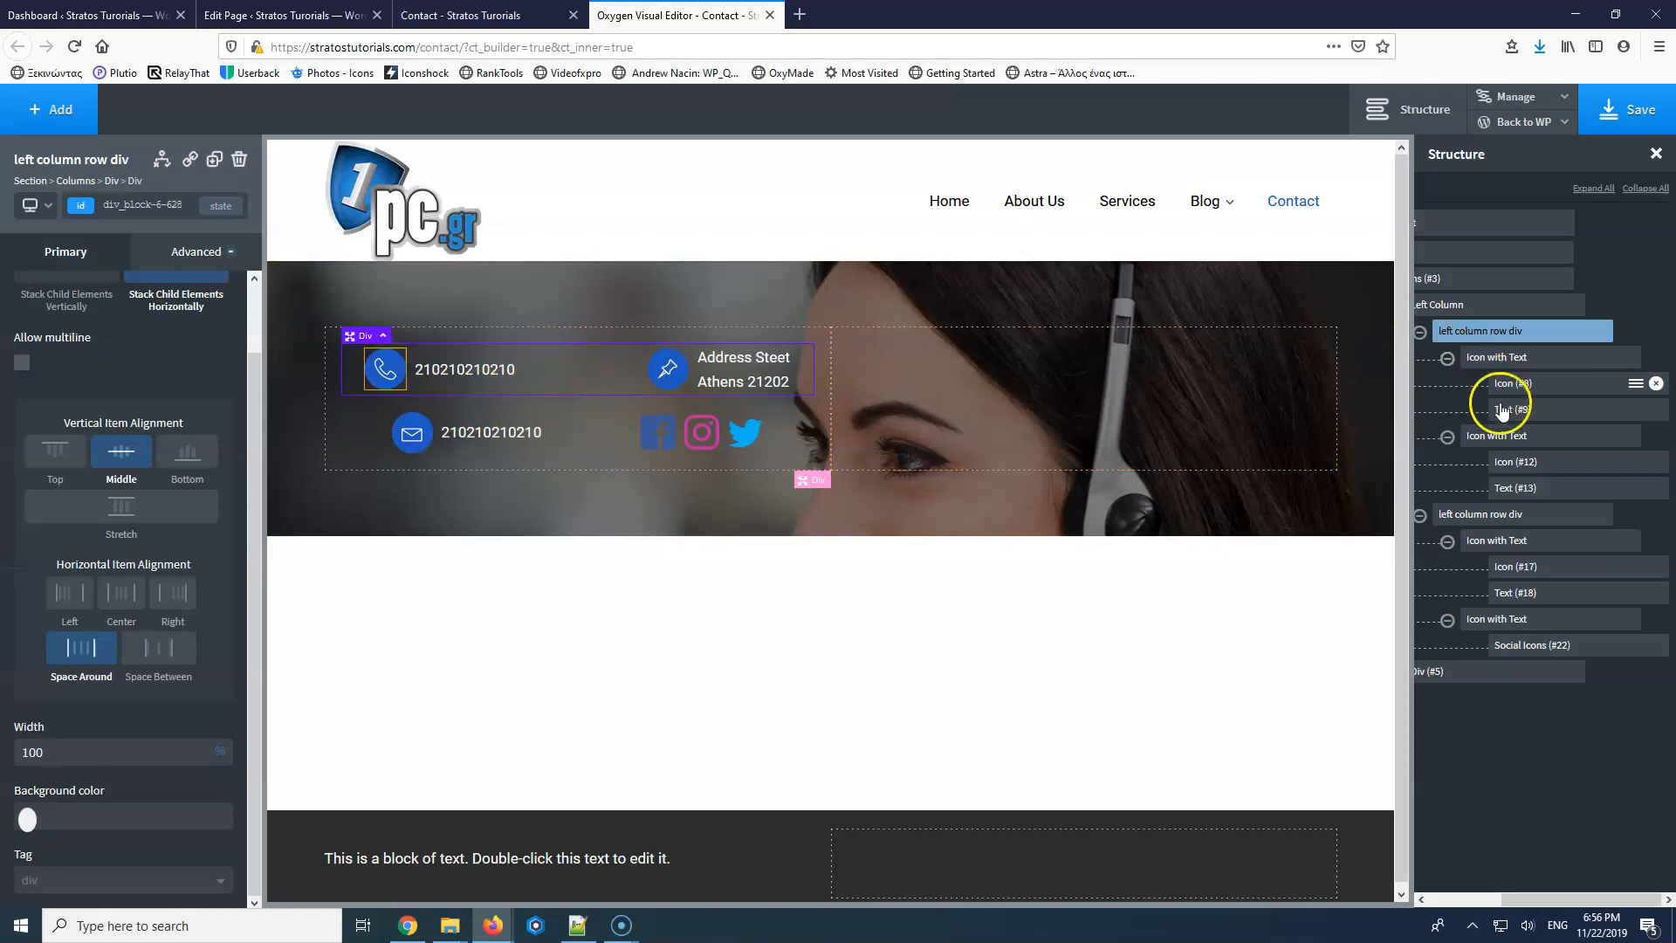
Set the address and email items' widths to 50% each.
{"action": "left_click", "coordinate": [1503, 439]}
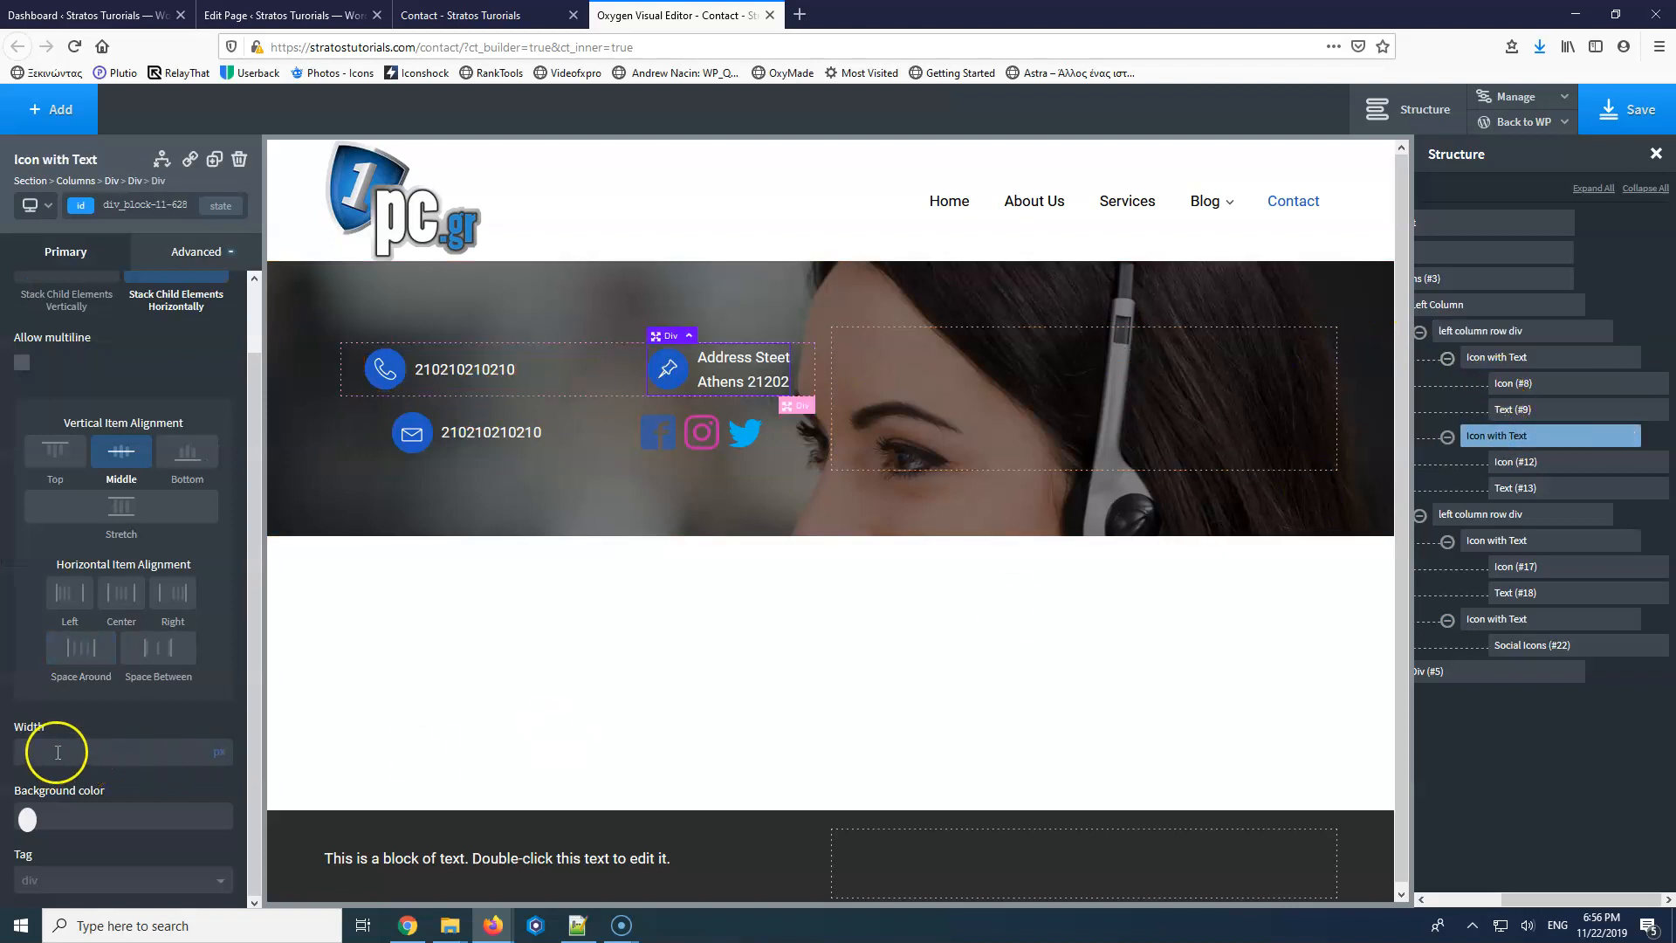
{"action": "type", "text": "50"}
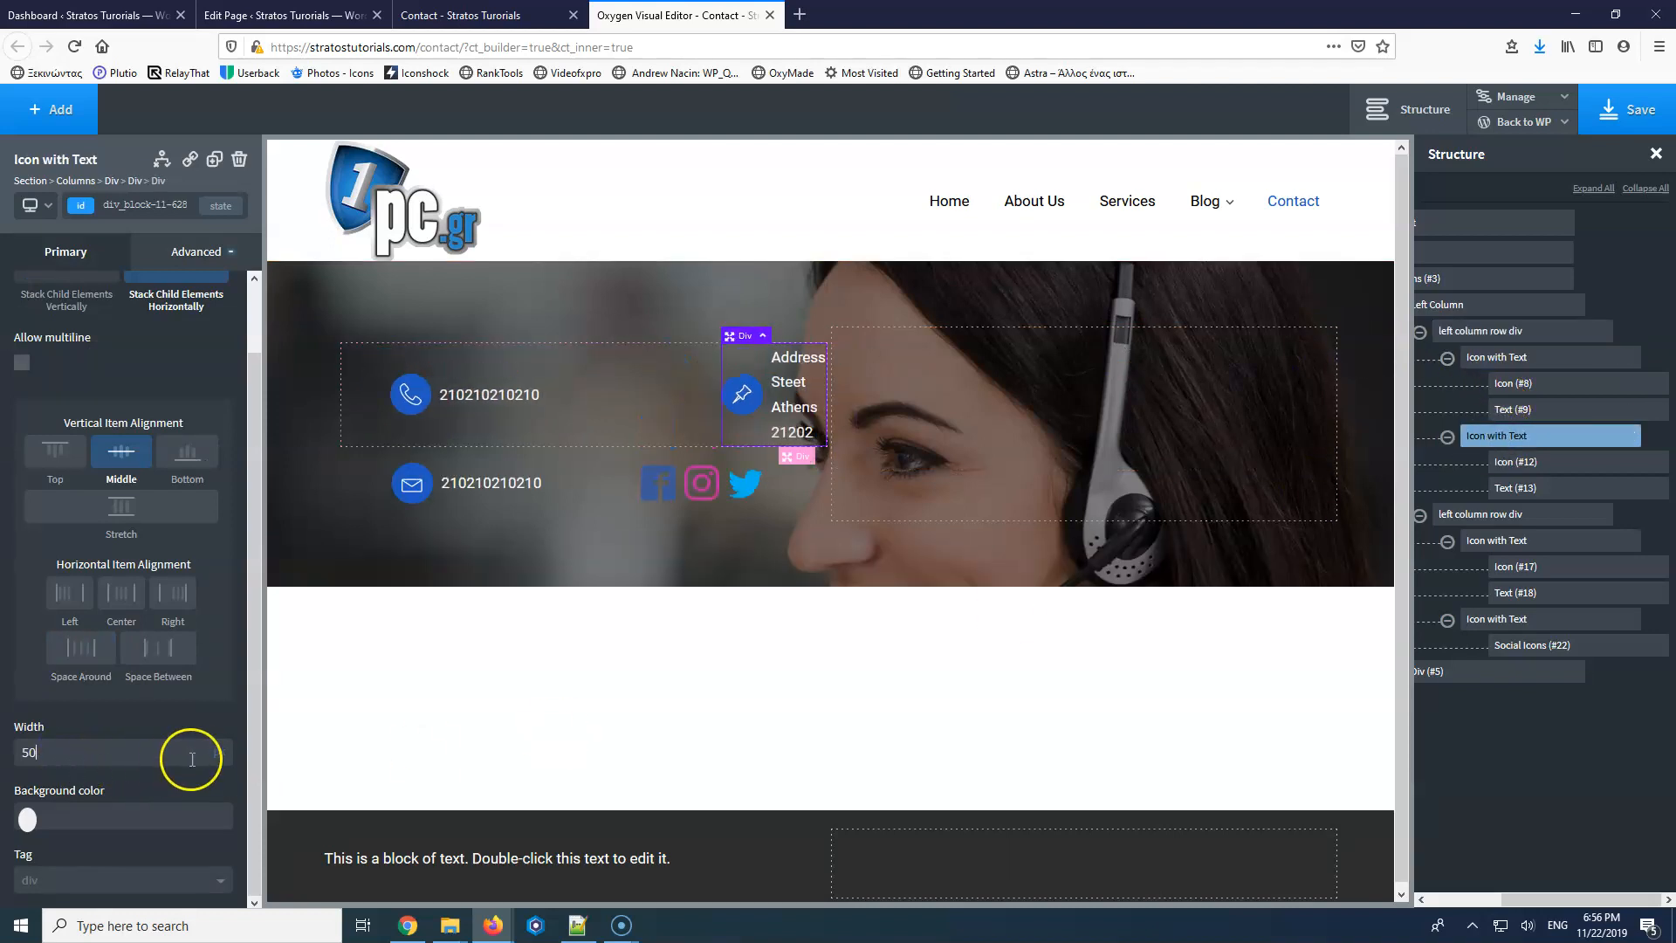
{"action": "left_click", "coordinate": [218, 756]}
{"action": "left_click", "coordinate": [217, 749]}
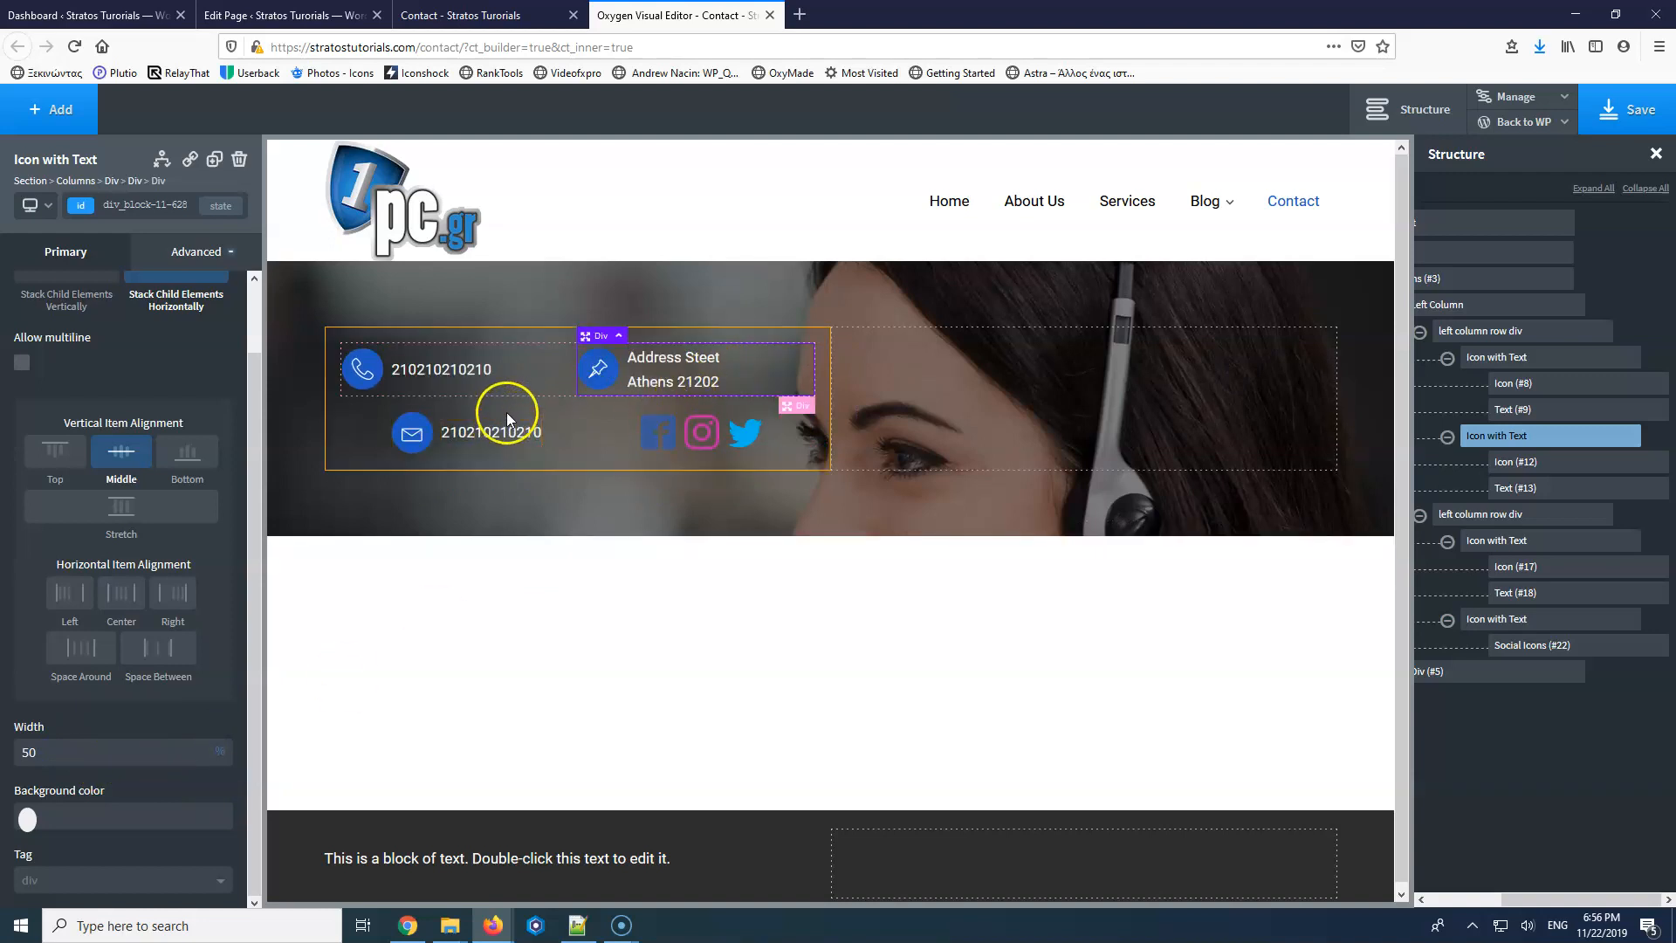
{"action": "left_click", "coordinate": [1515, 548]}
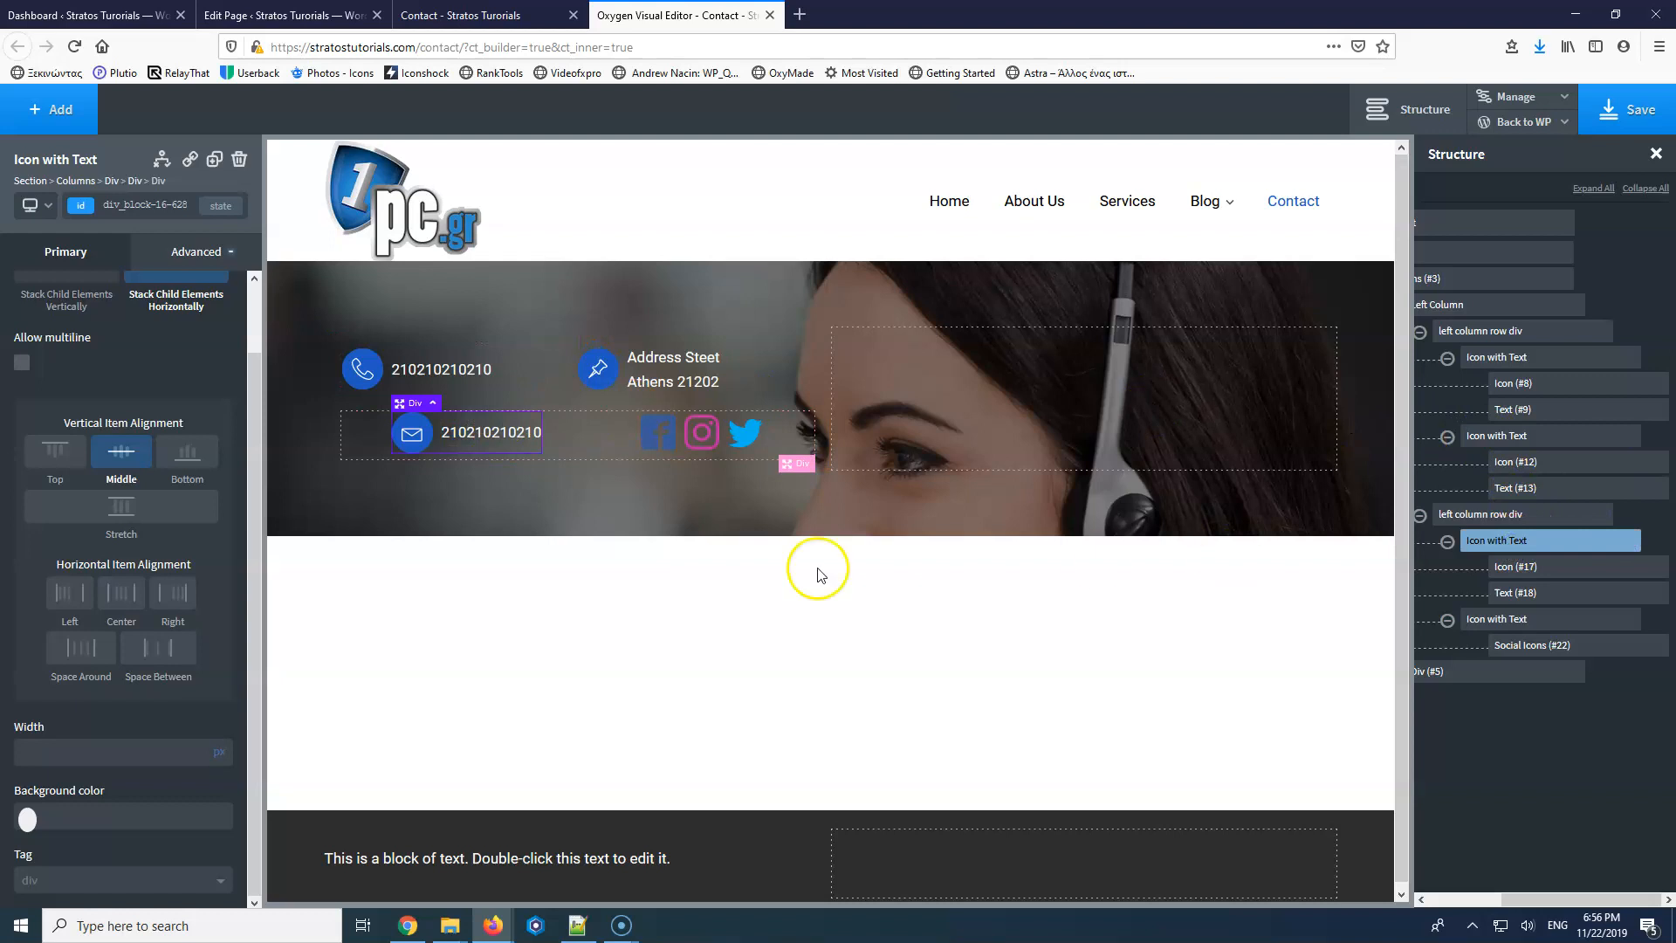
{"action": "left_click", "coordinate": [105, 753]}
{"action": "type", "text": "50"}
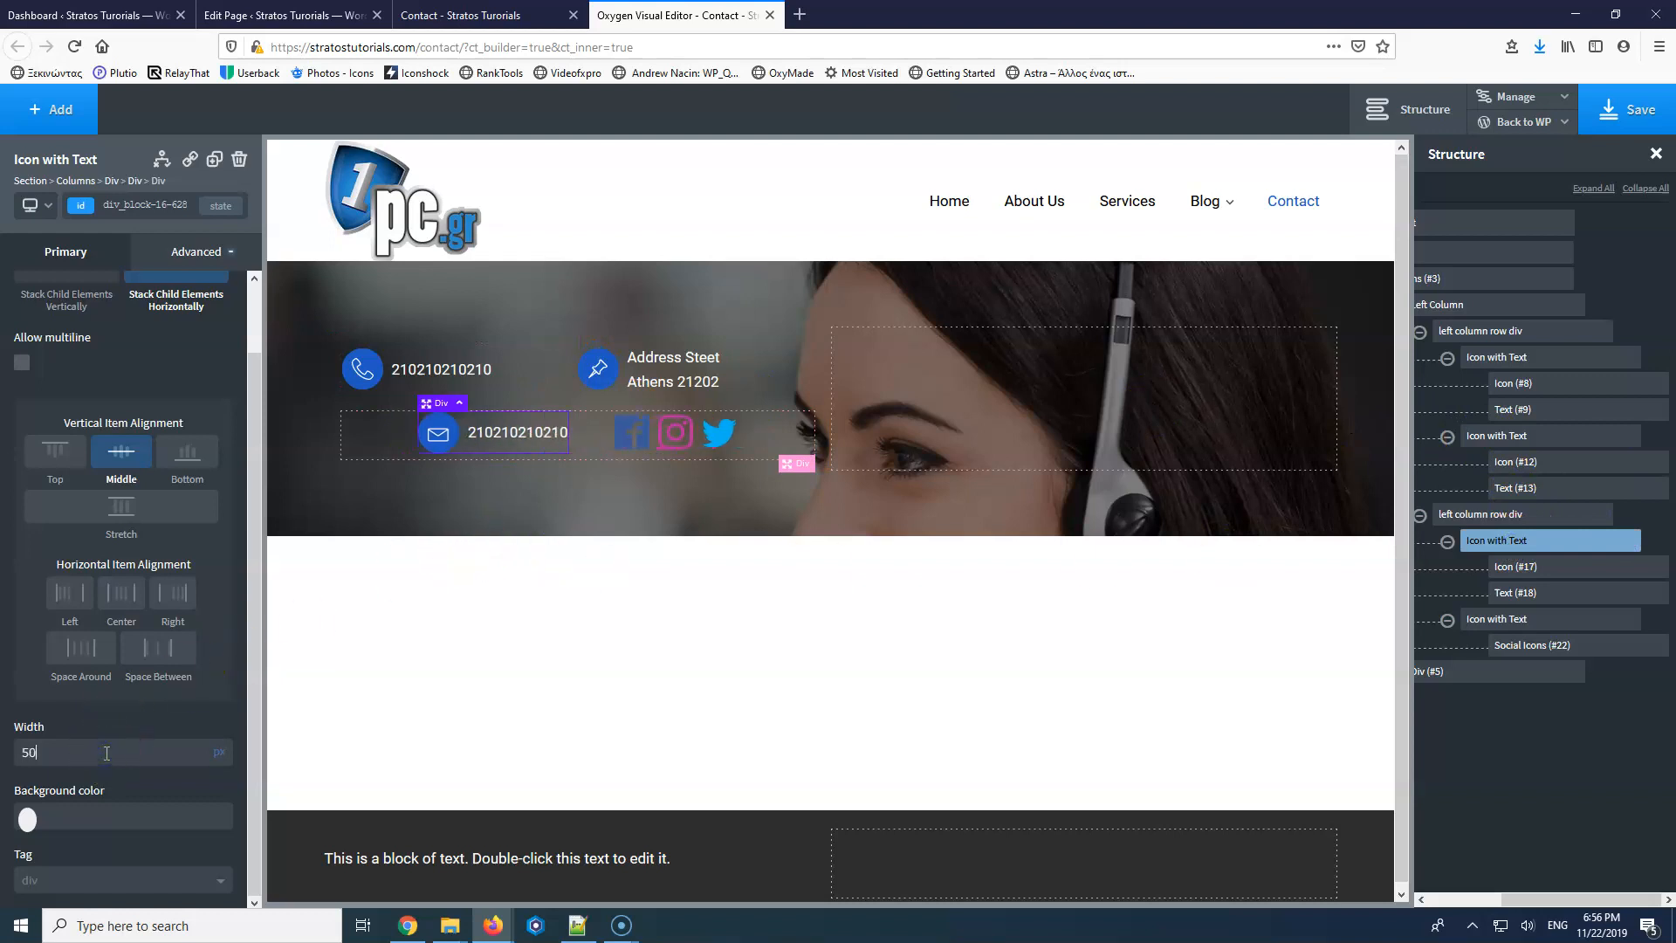
{"action": "left_click", "coordinate": [222, 752]}
{"action": "left_click", "coordinate": [220, 748]}
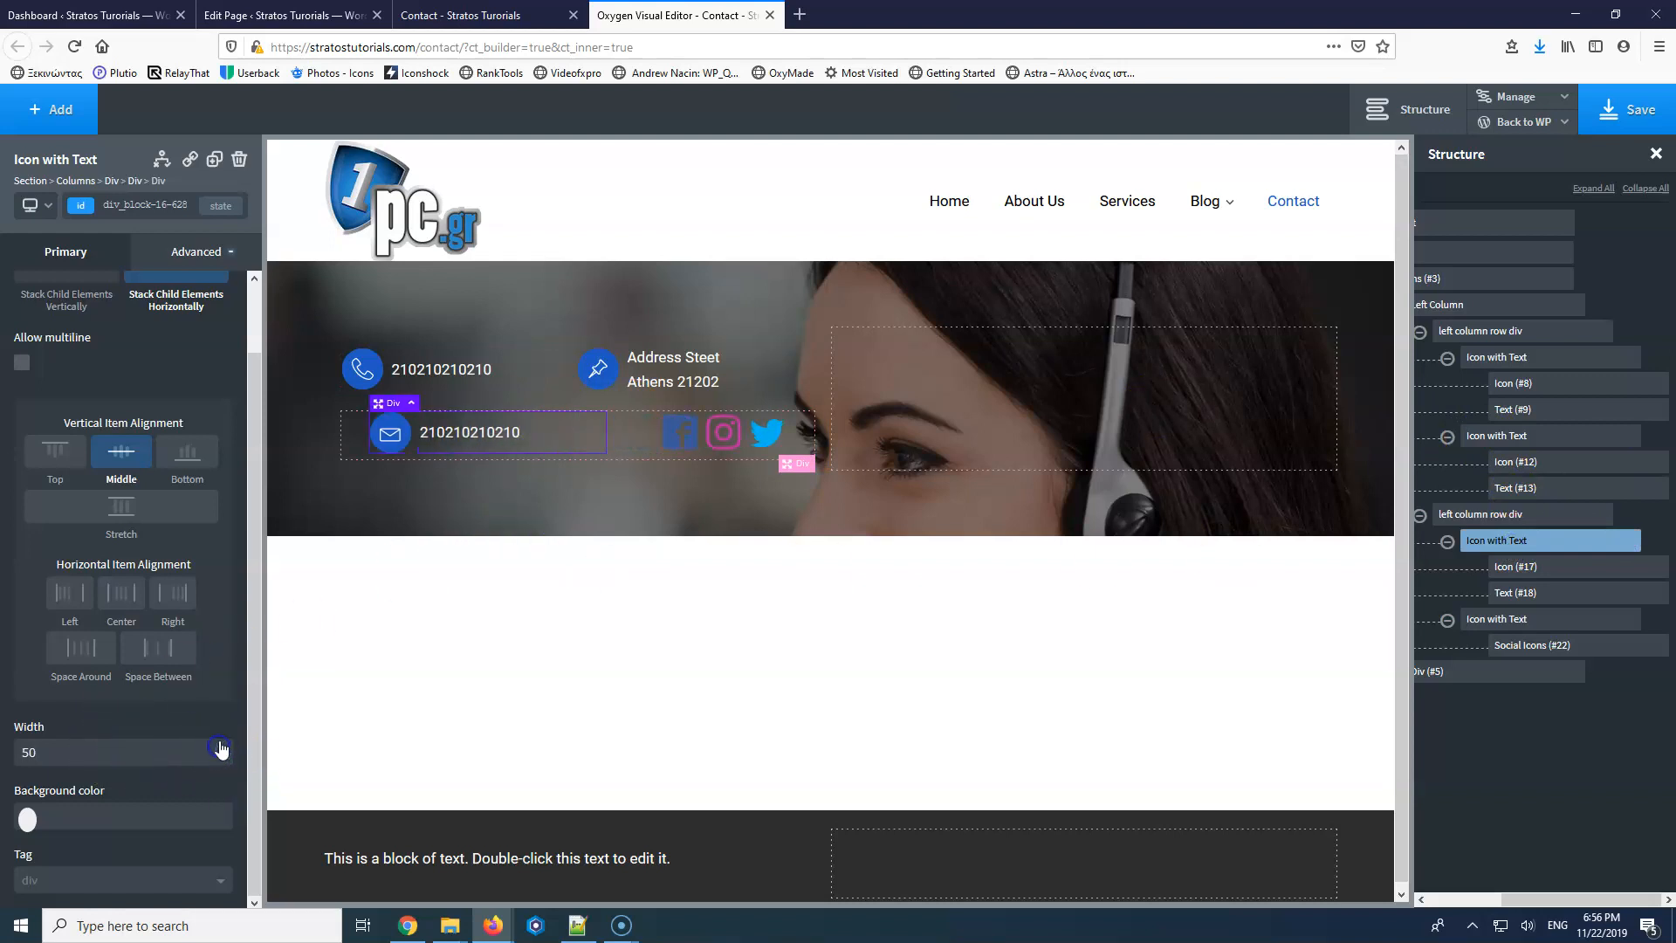
Give the social icons container a 50% width, save, and view the live Contact page.
{"action": "left_click", "coordinate": [647, 426]}
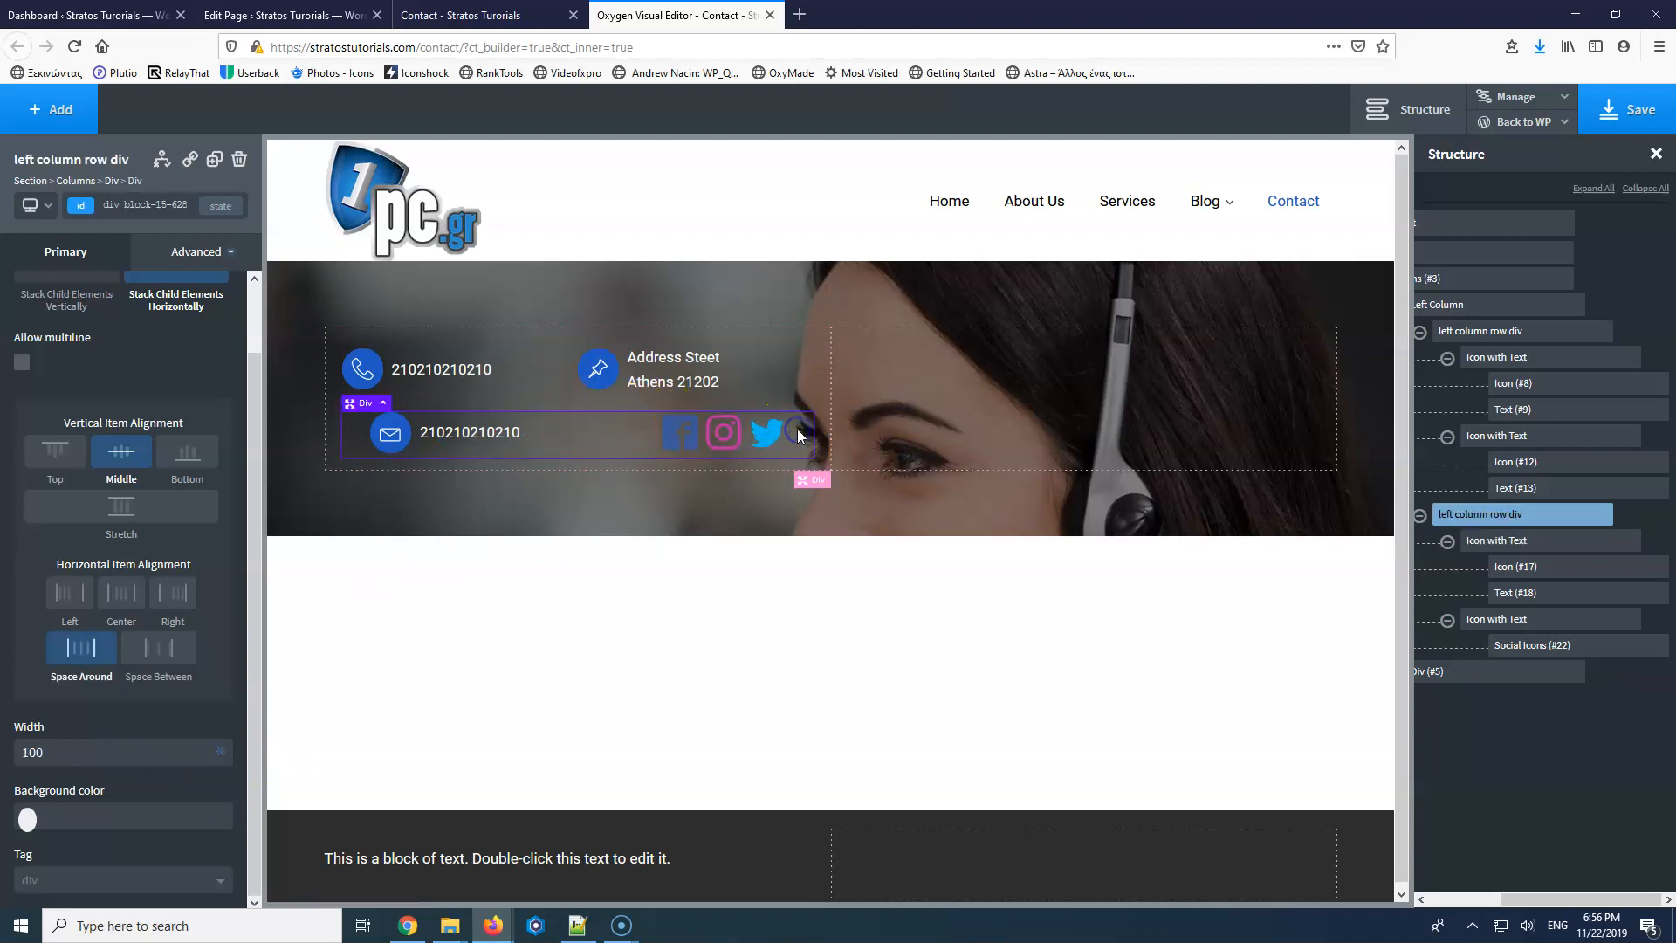
{"action": "left_click", "coordinate": [777, 443]}
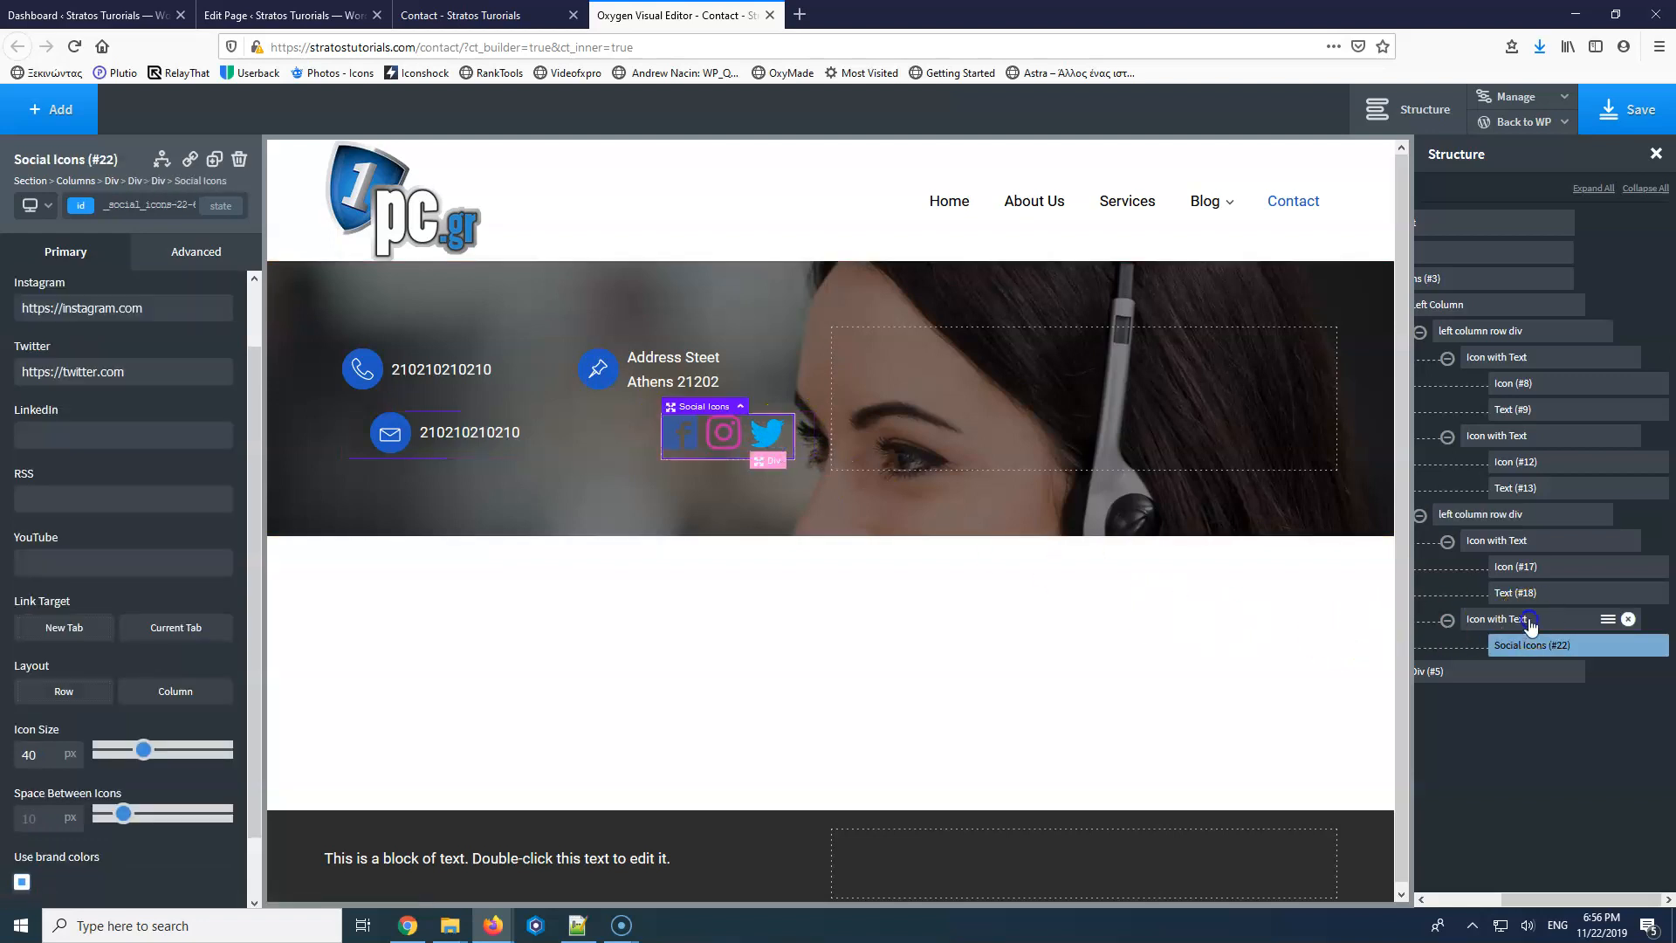
{"action": "left_click", "coordinate": [1497, 618]}
{"action": "type", "text": "50"}
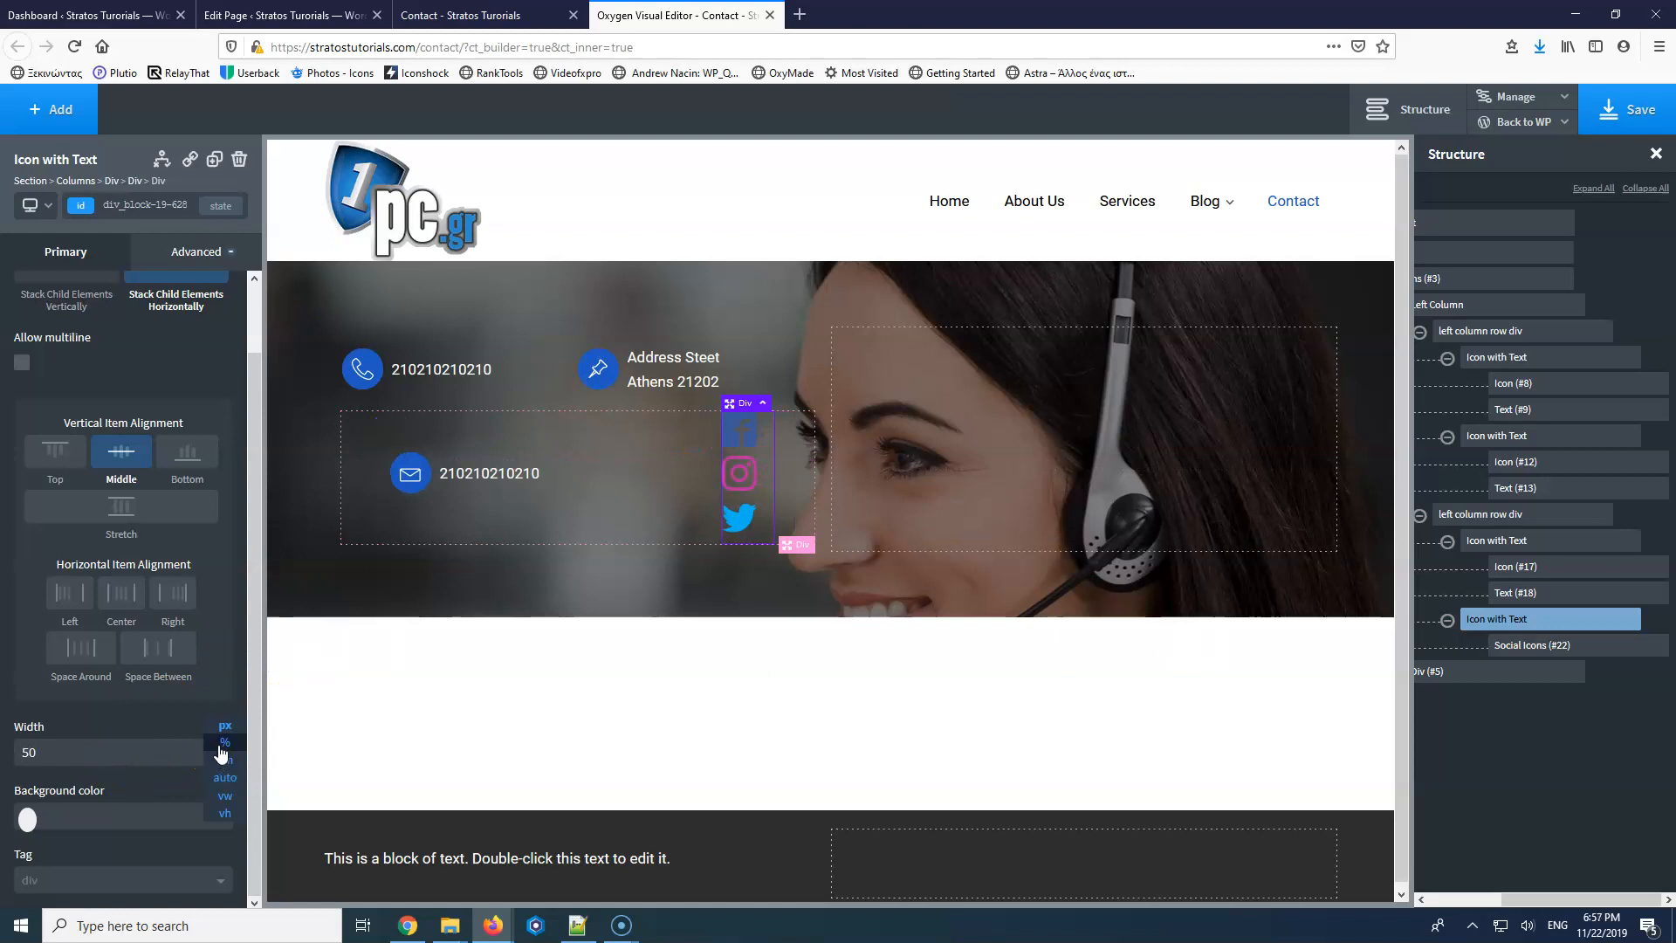
{"action": "left_click", "coordinate": [224, 749]}
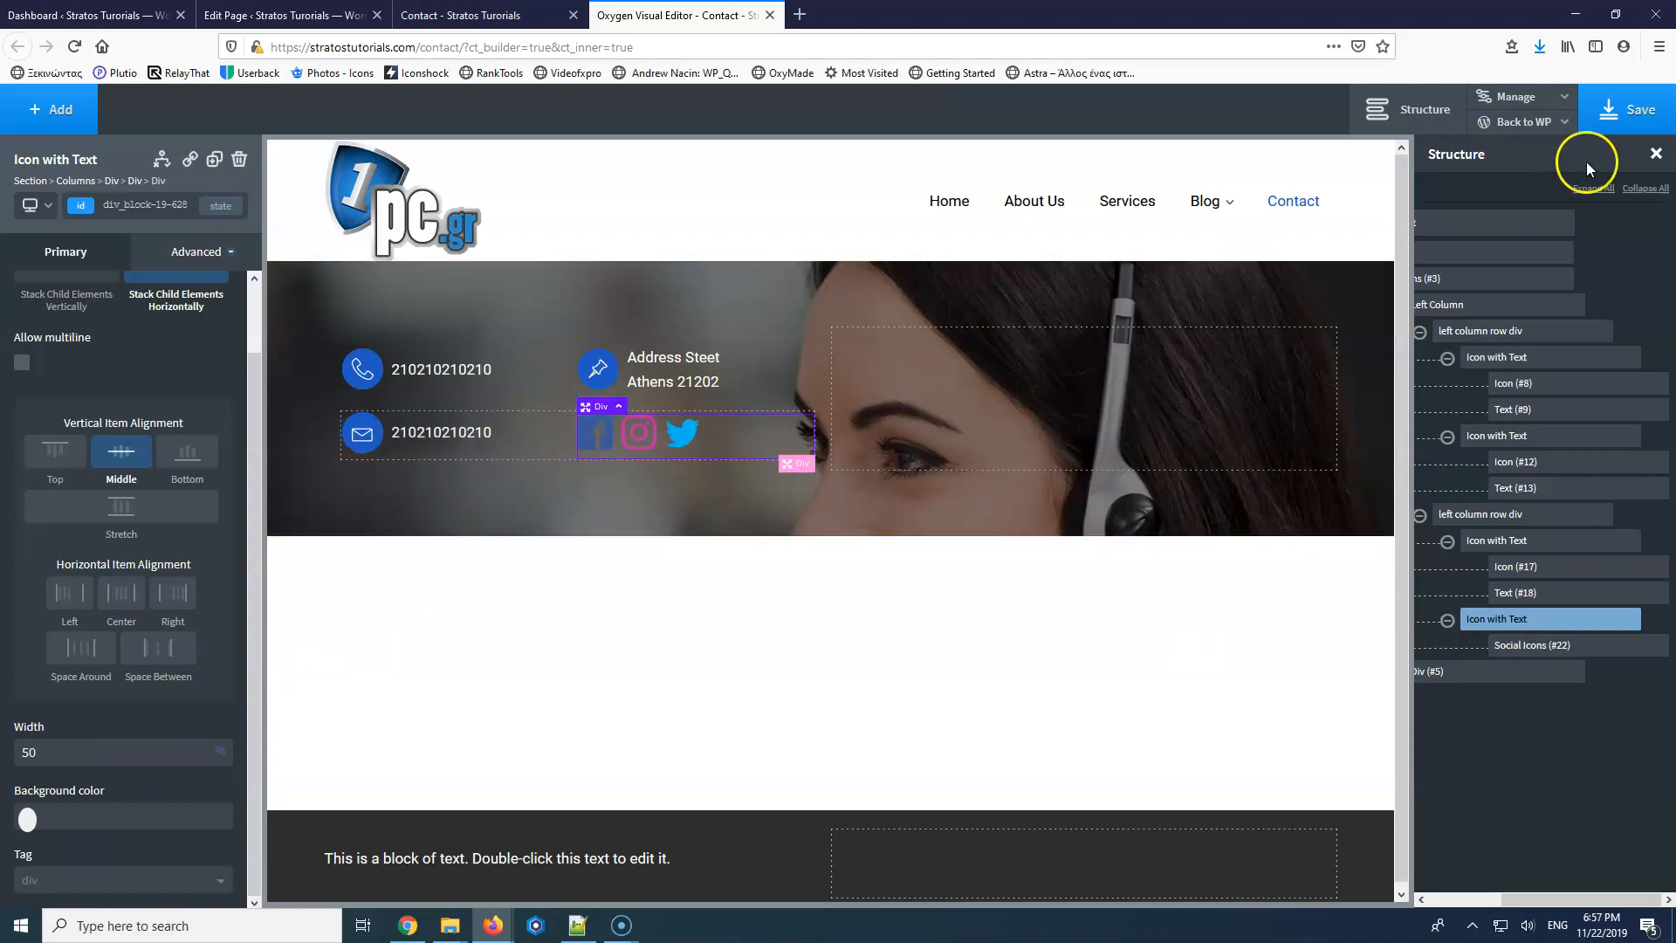
{"action": "left_click", "coordinate": [1629, 109]}
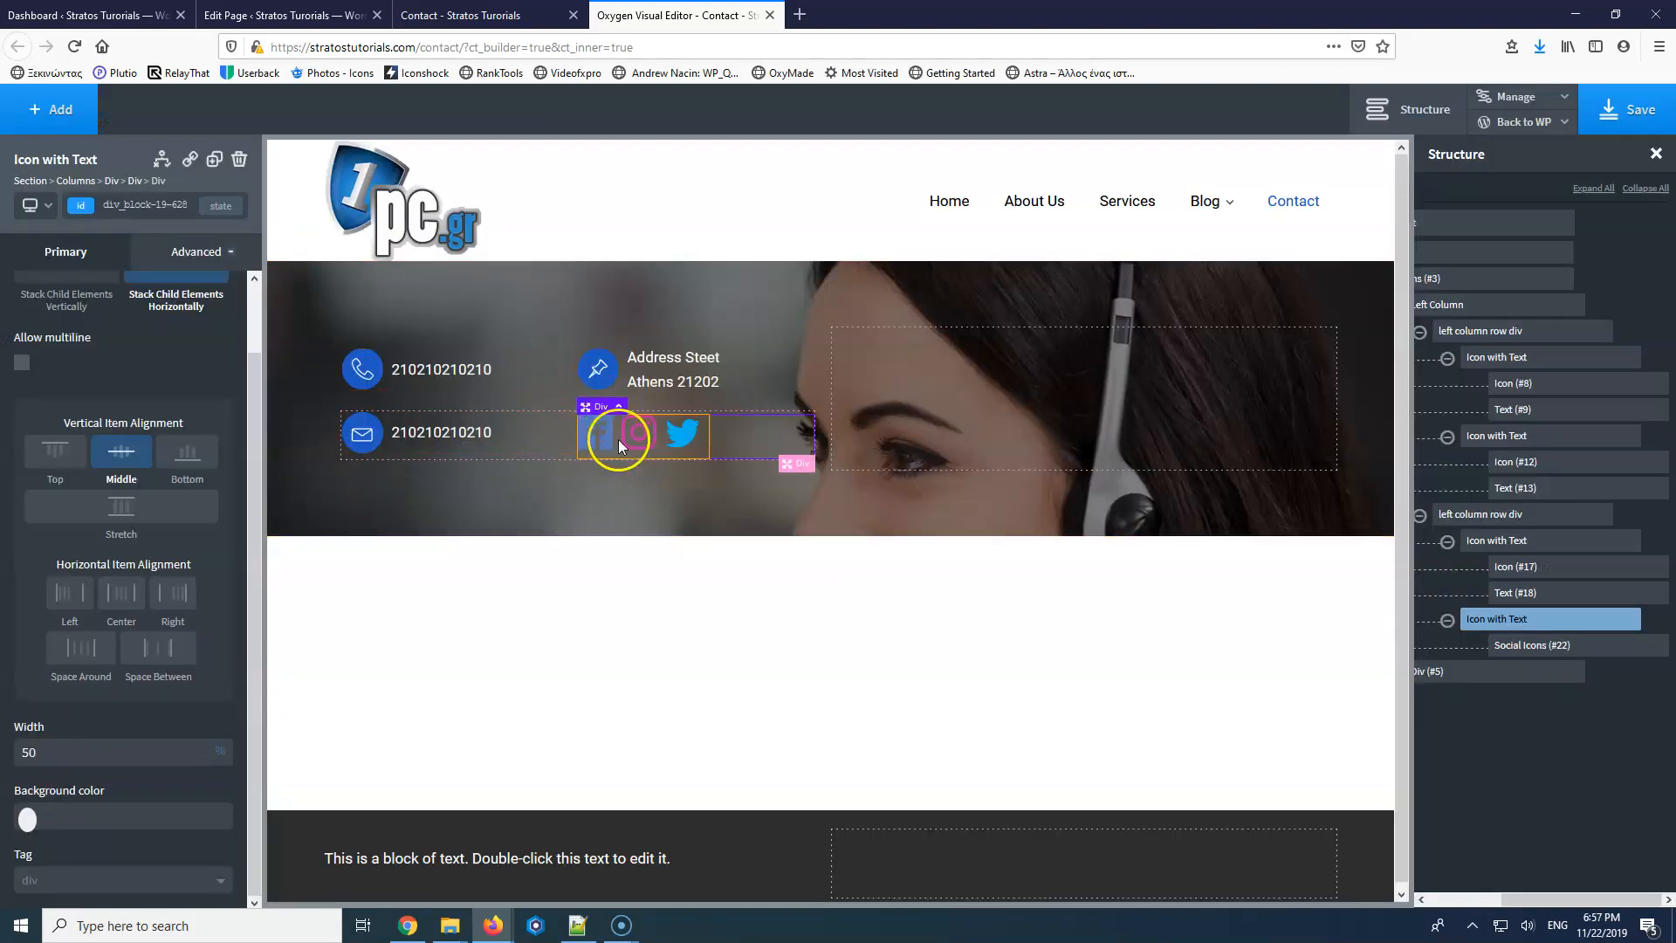
{"action": "left_click", "coordinate": [476, 14]}
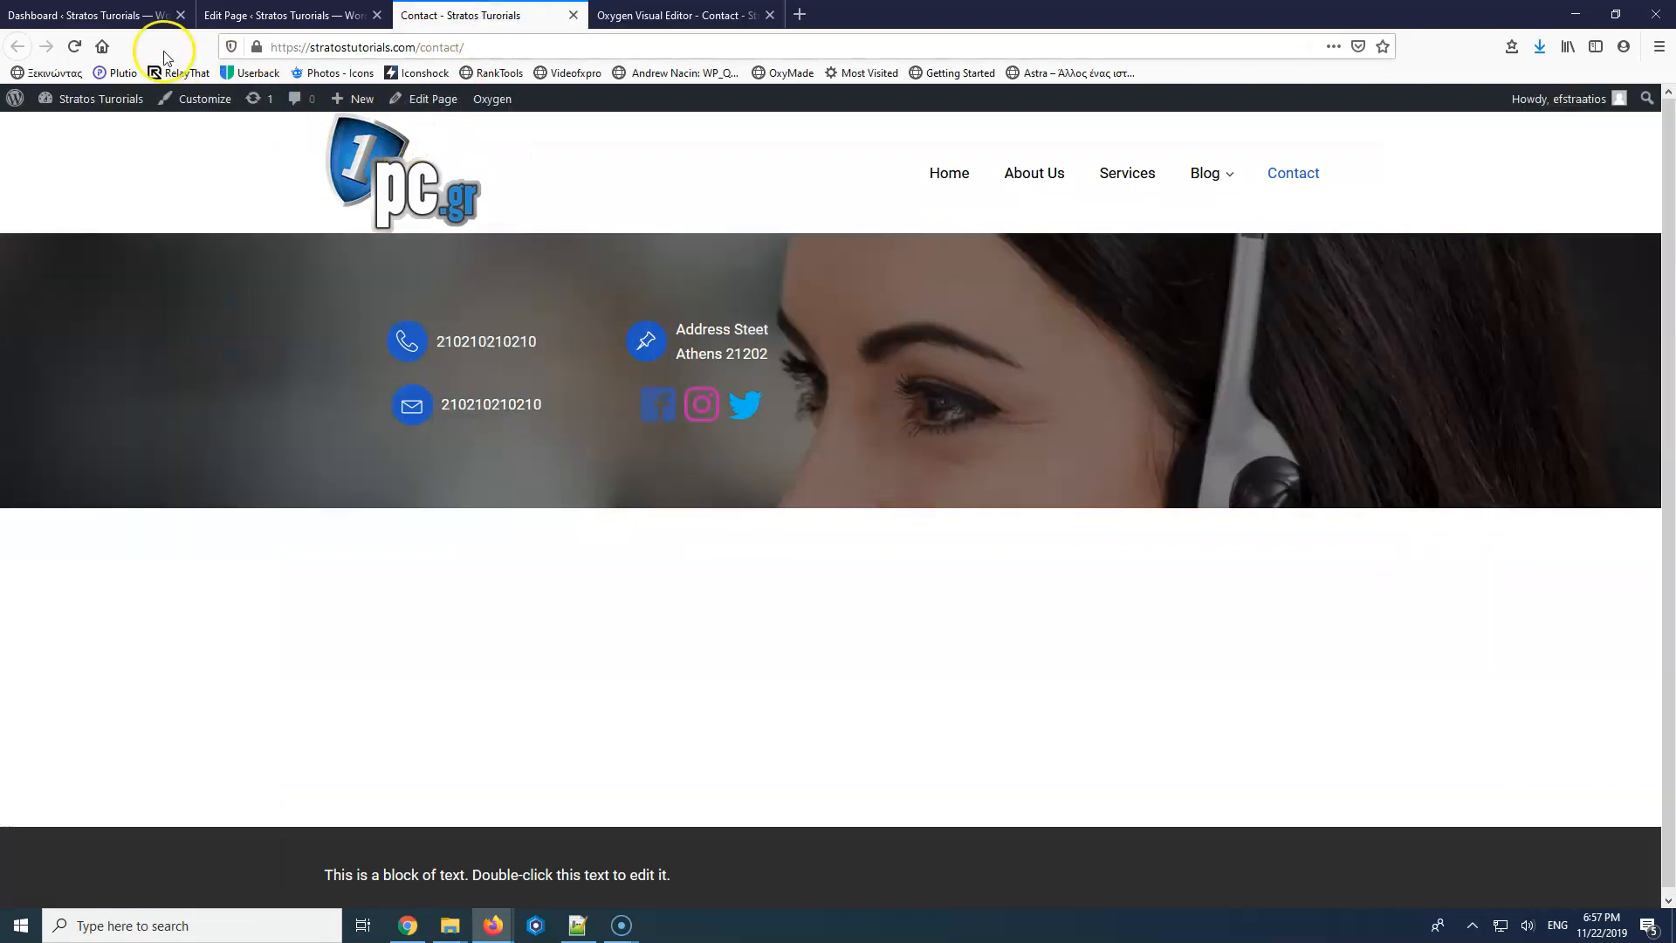
Reload the live Contact page to check the realigned rows, then return to the Oxygen editor.
{"action": "left_click", "coordinate": [74, 46]}
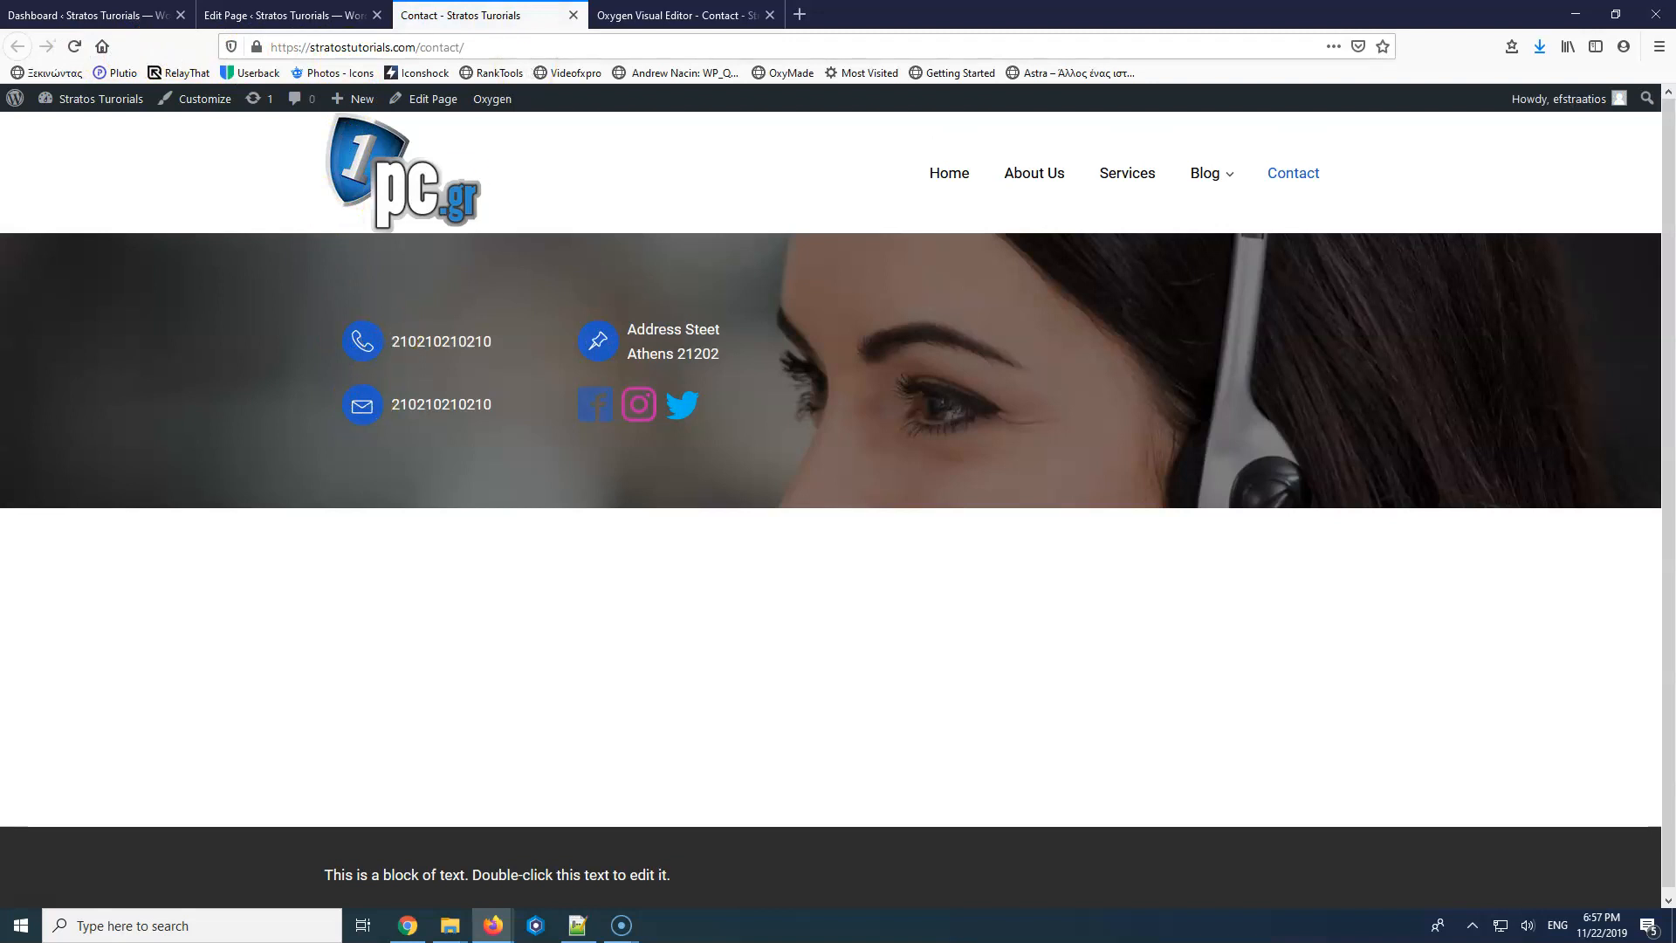
{"action": "left_click", "coordinate": [270, 15]}
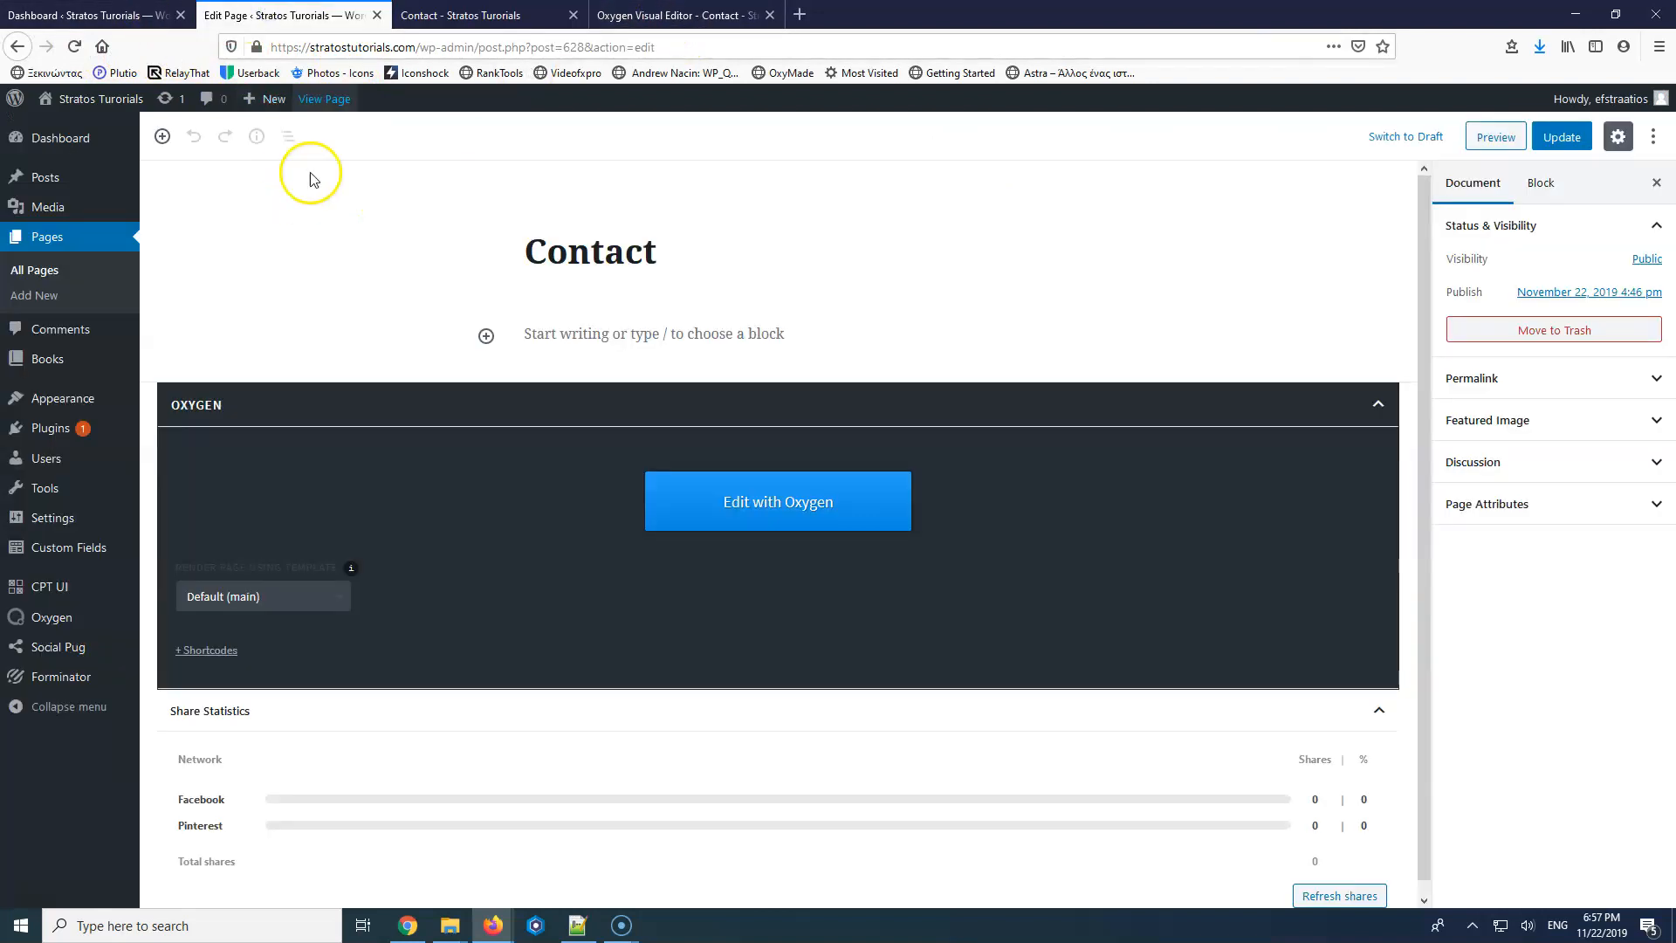
{"action": "left_click", "coordinate": [460, 15]}
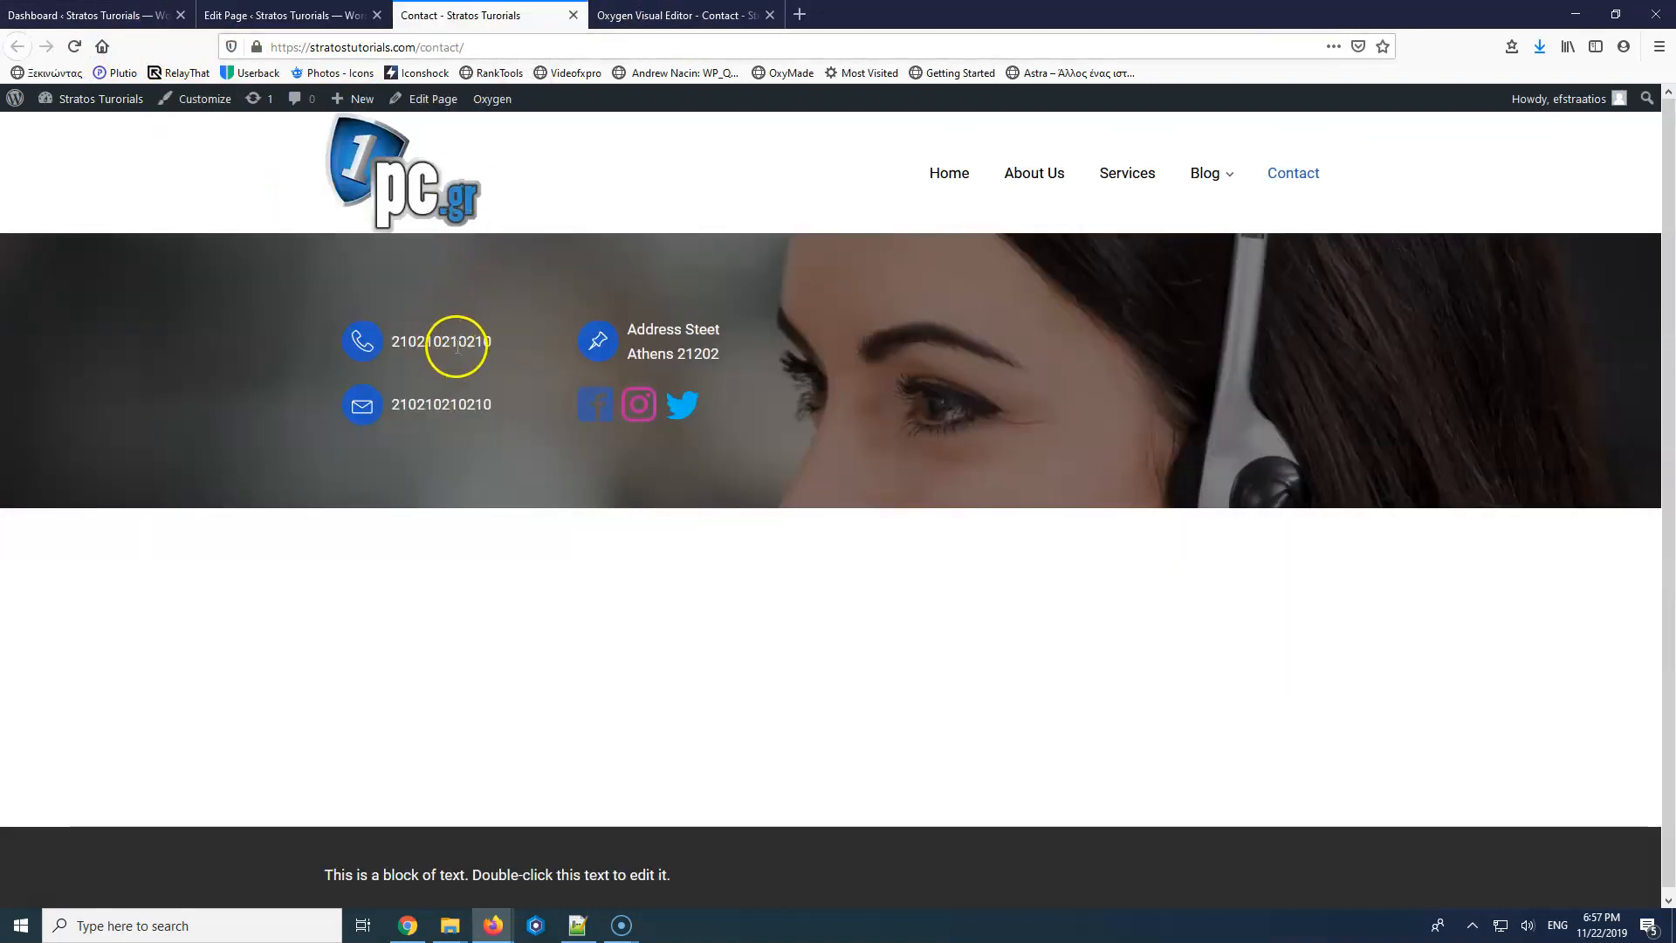
{"action": "left_click", "coordinate": [664, 15]}
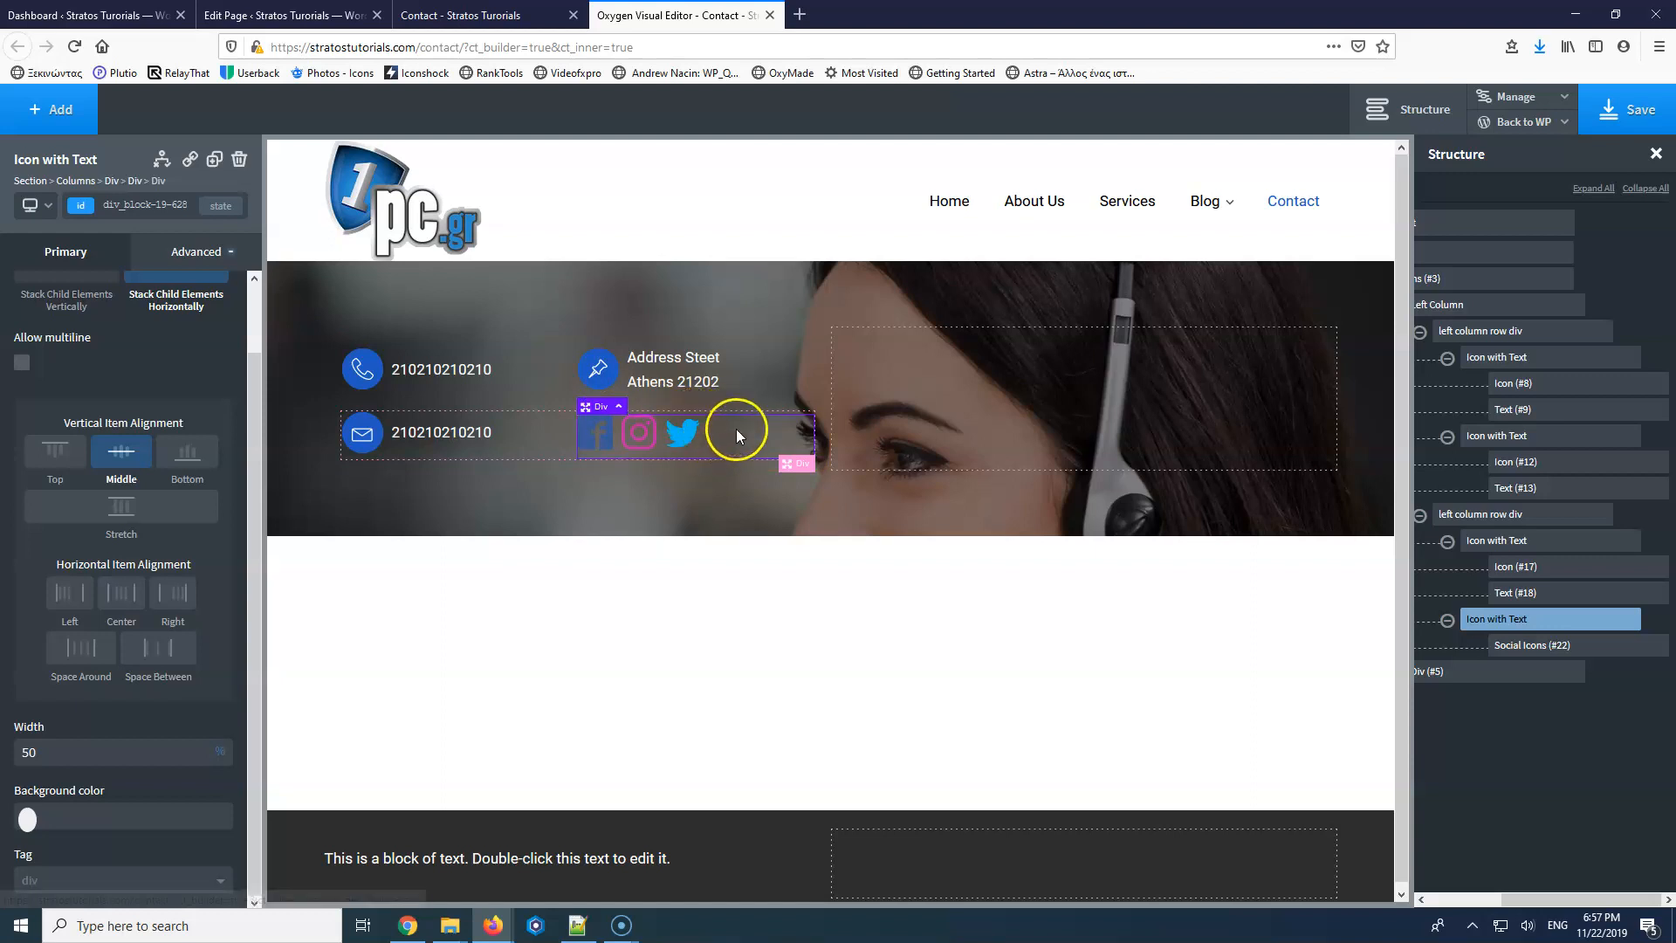
{"action": "left_click", "coordinate": [452, 371]}
{"action": "type", "text": "20"}
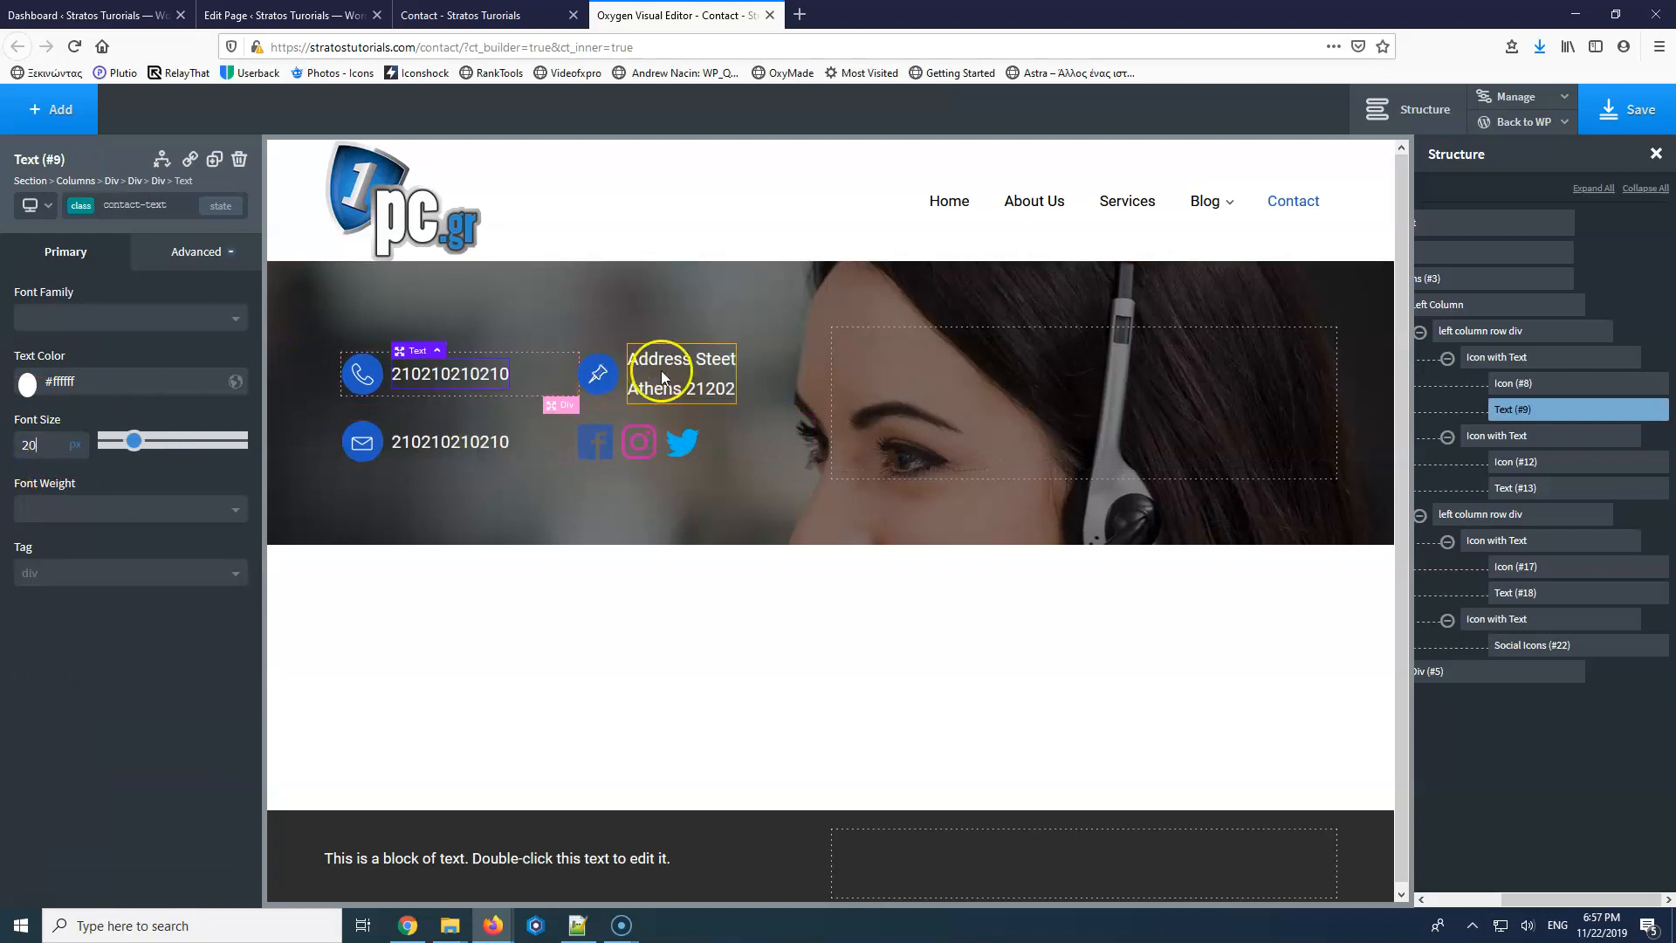
{"action": "double_click", "coordinate": [431, 443]}
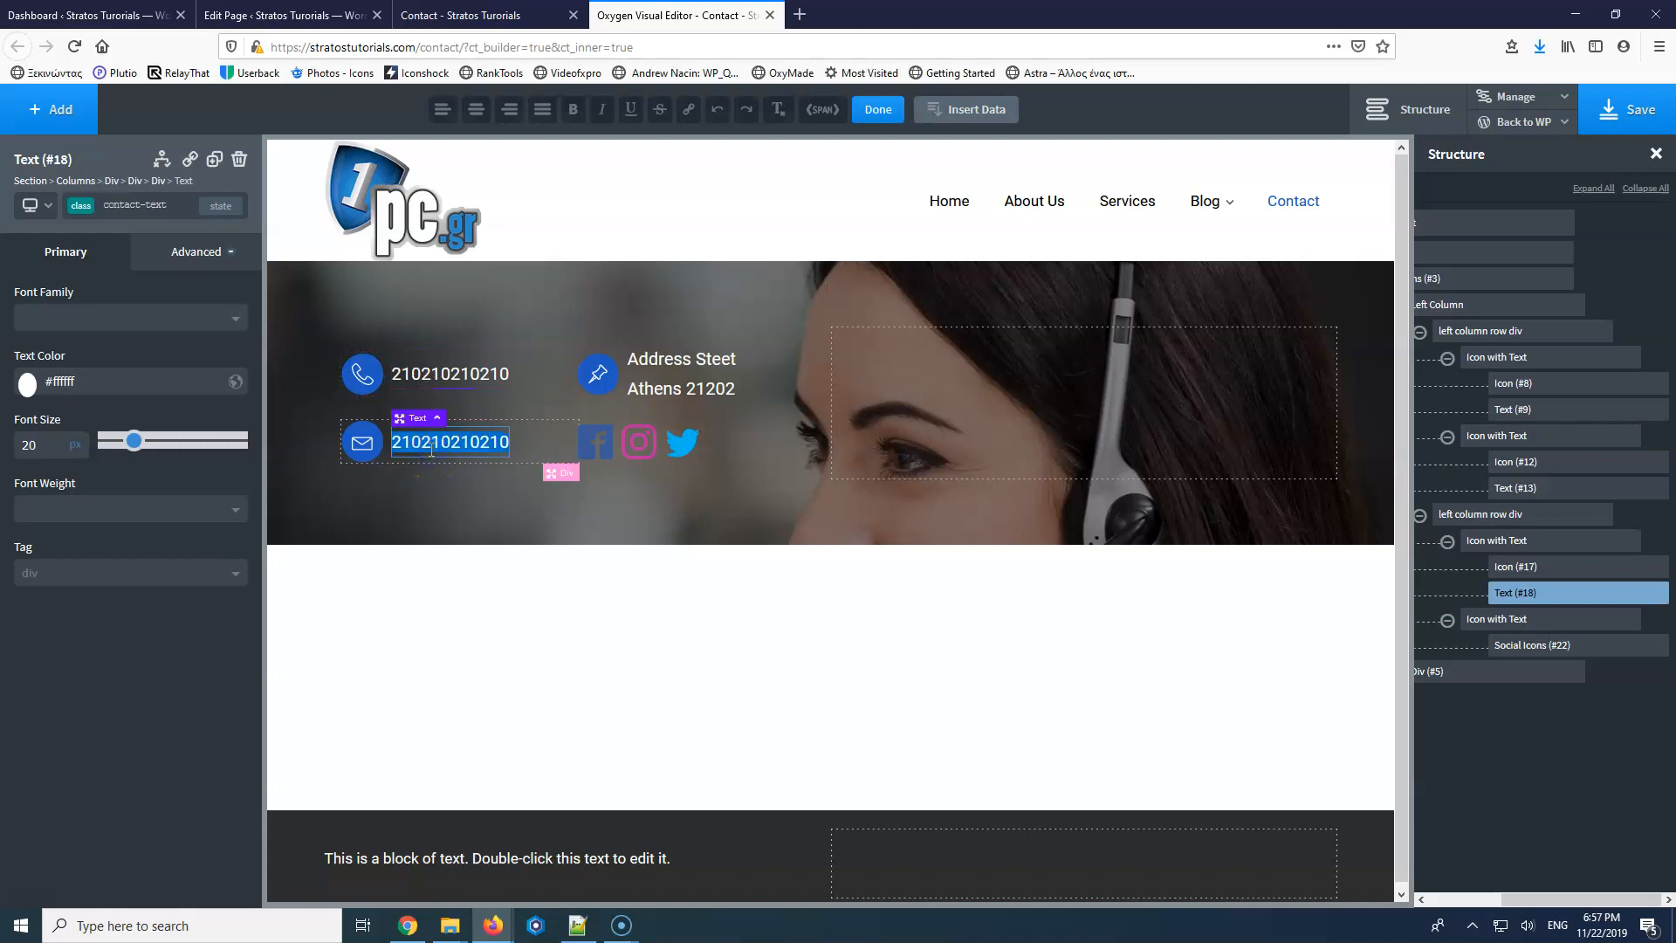
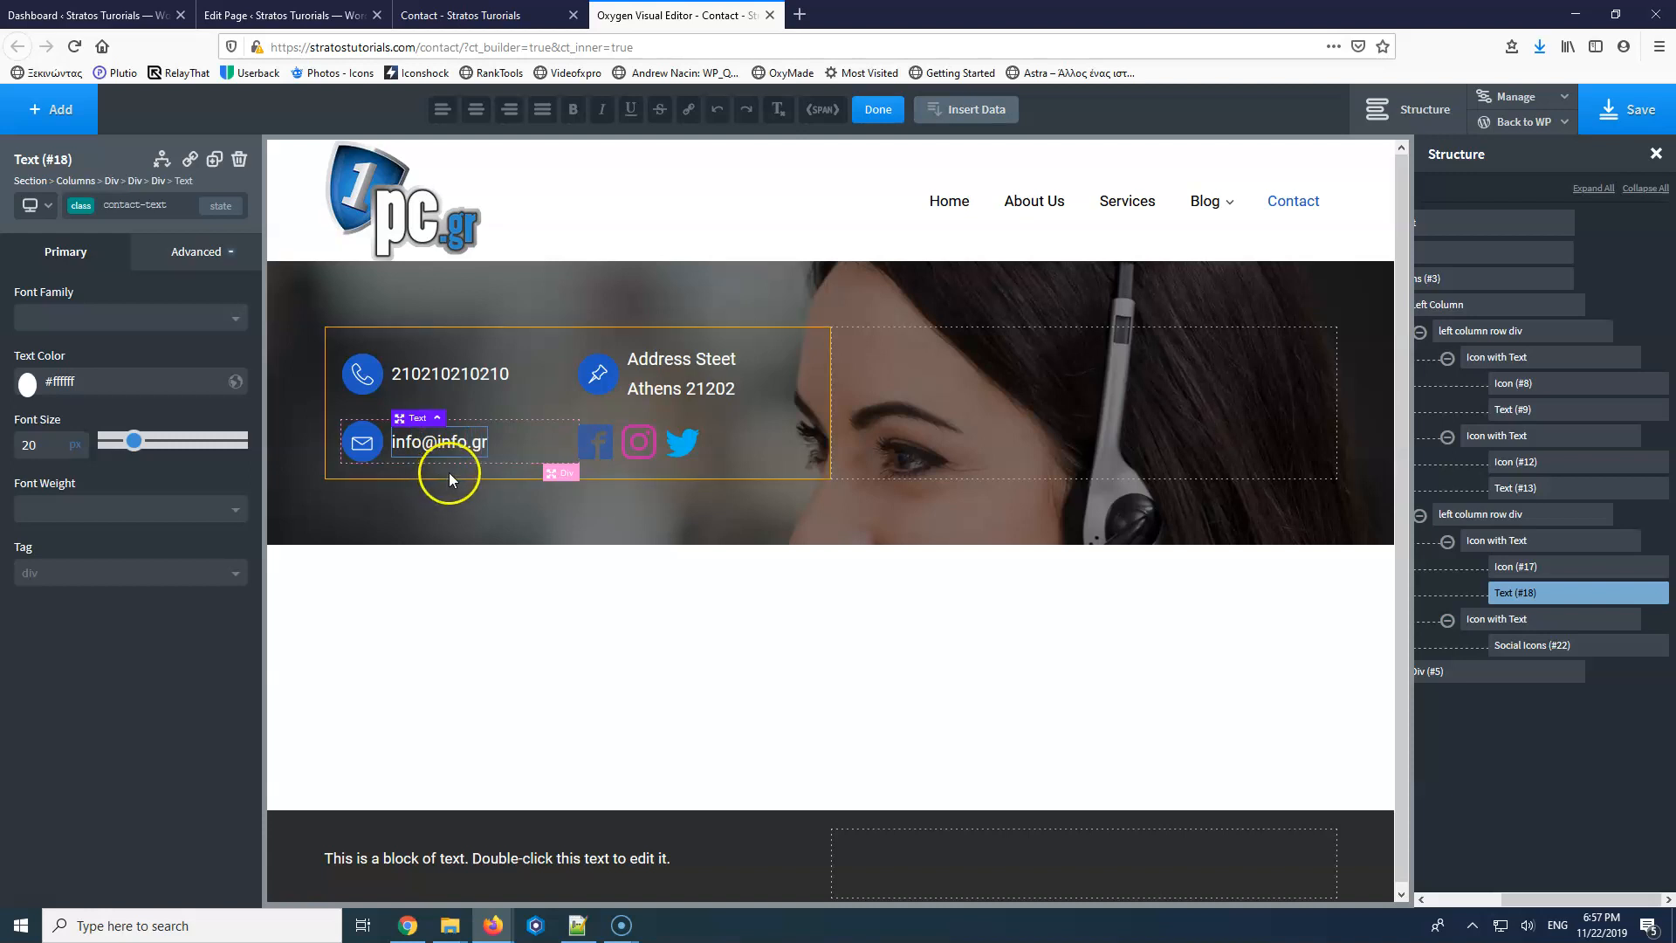
{"action": "left_click", "coordinate": [658, 370]}
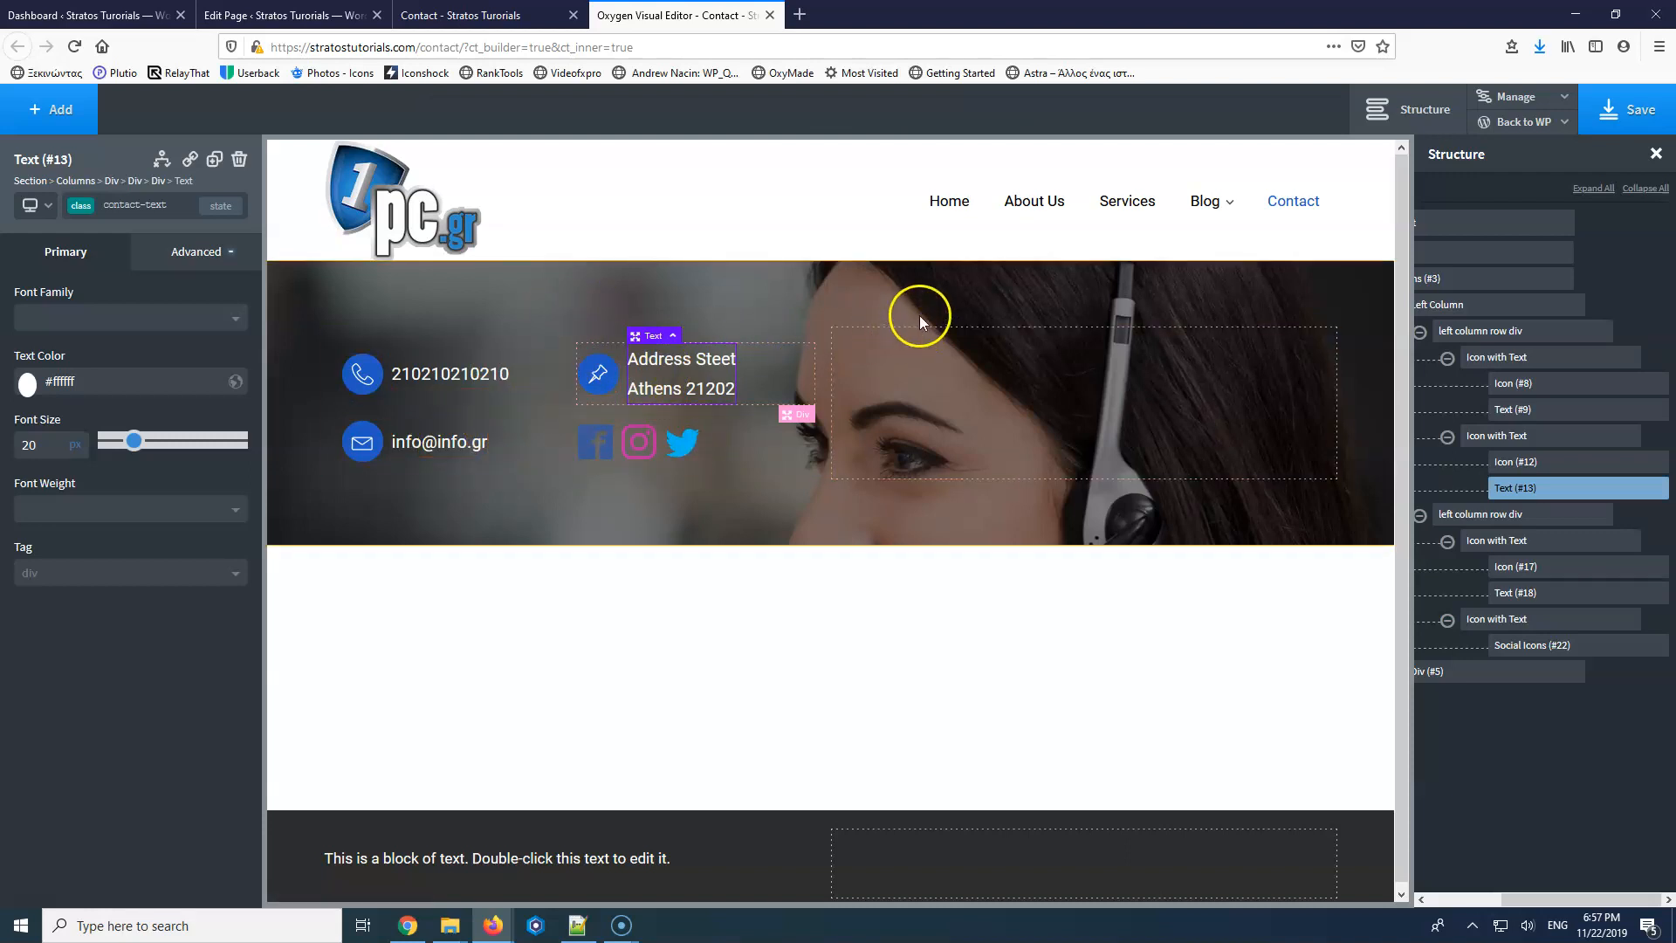
{"action": "left_click", "coordinate": [461, 375]}
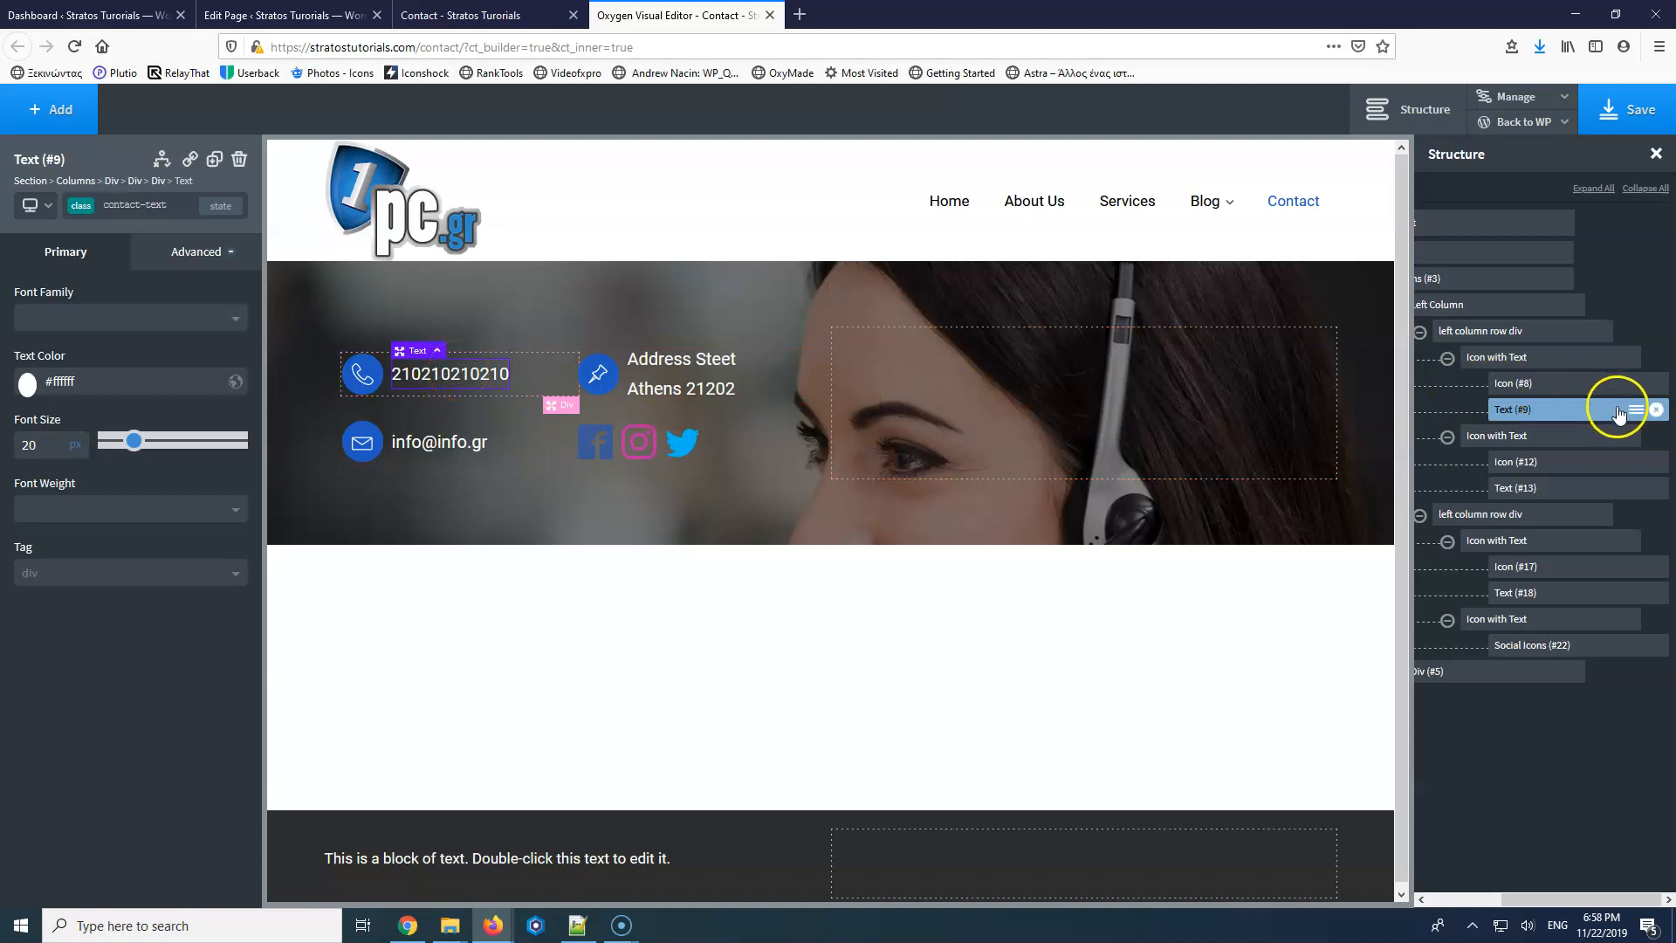
Wrap the phone text in a new Link Wrapper whose URL is a tel: phone link.
{"action": "left_click", "coordinate": [32, 106]}
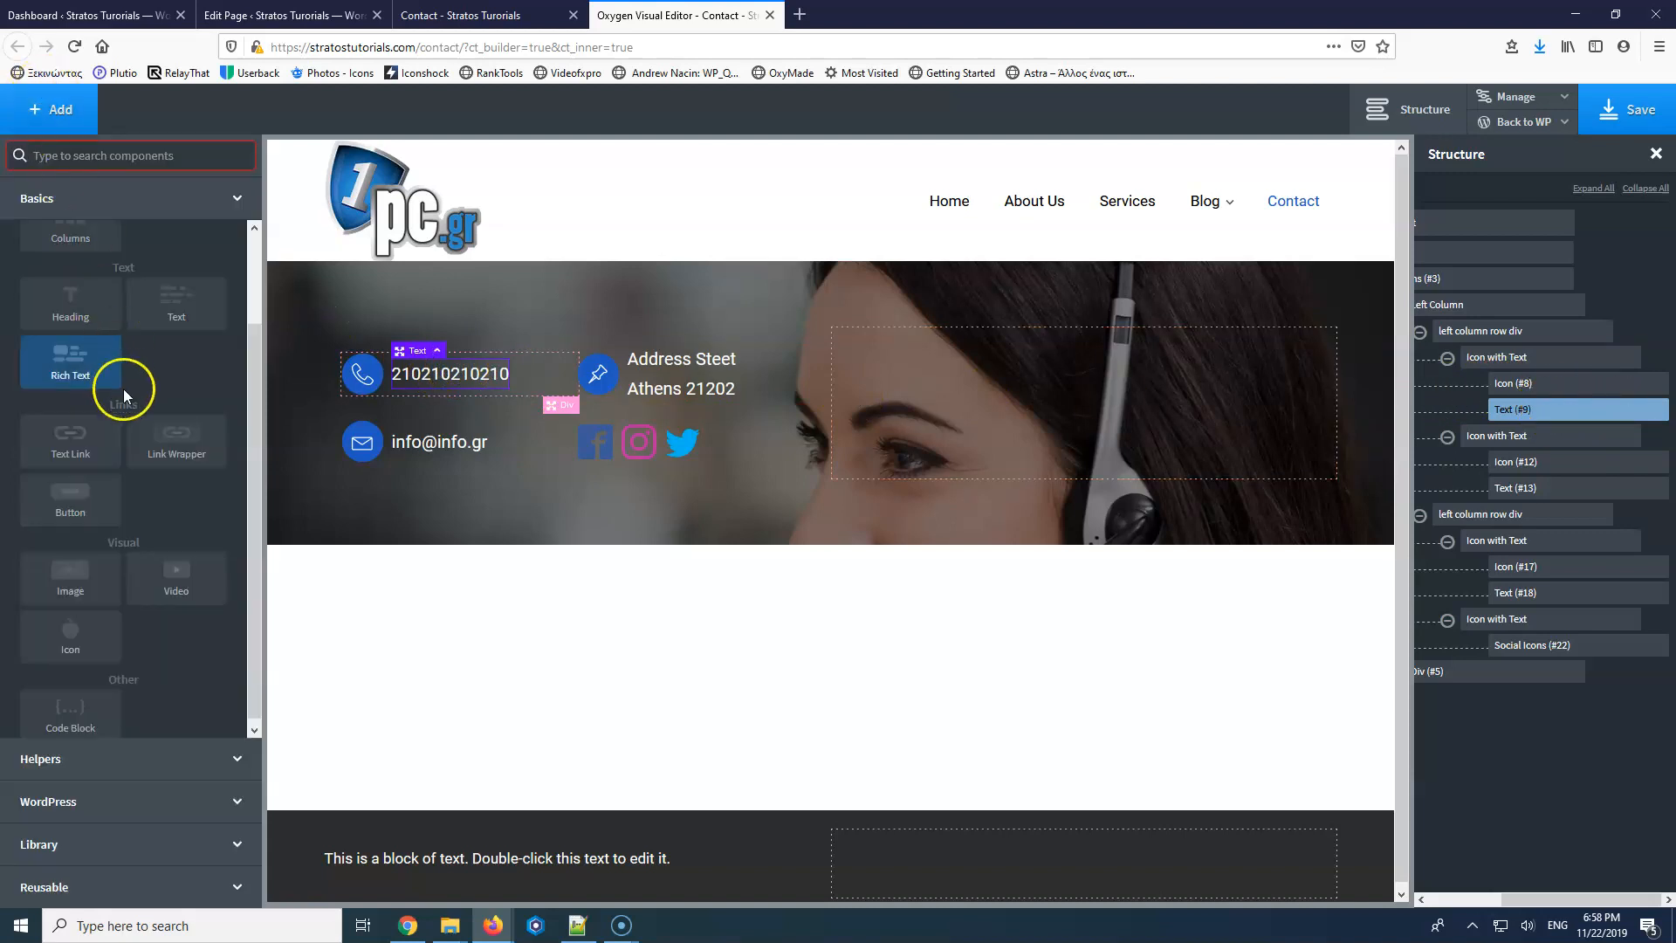
{"action": "left_click", "coordinate": [185, 450]}
{"action": "mouse_move", "coordinate": [1551, 413]}
{"action": "left_mouse_down"}
{"action": "mouse_move", "coordinate": [1562, 447]}
{"action": "mouse_move", "coordinate": [1569, 430]}
{"action": "left_mouse_up"}
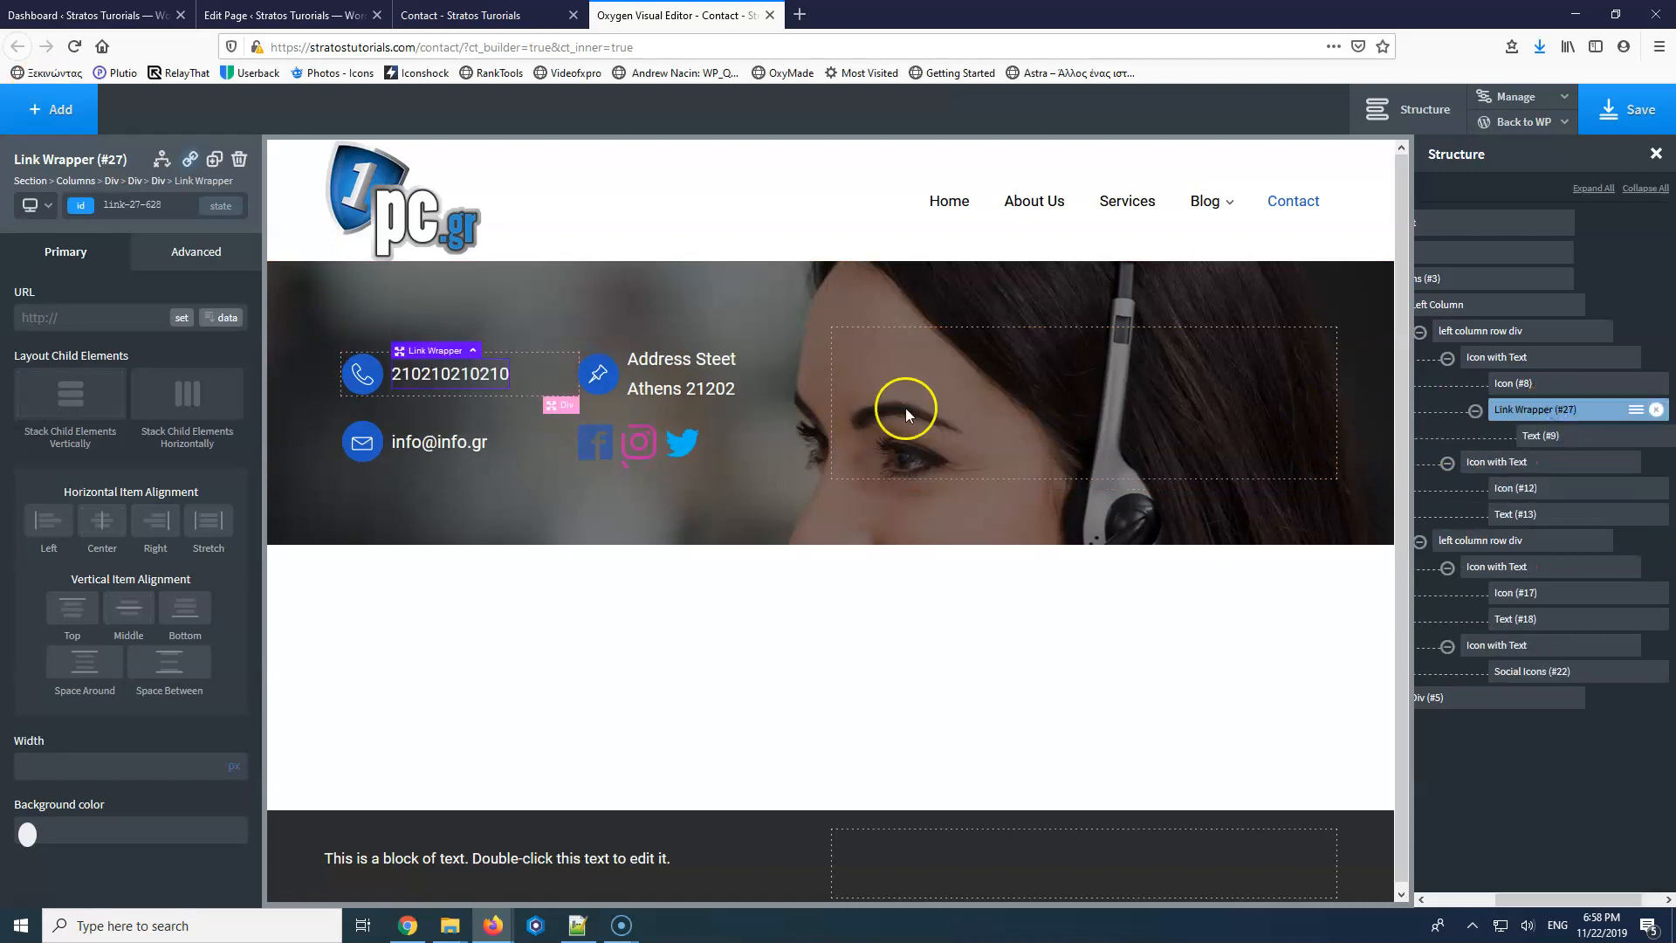
{"action": "left_click", "coordinate": [91, 319]}
{"action": "key", "text": "ctrl+a"}
{"action": "left_click", "coordinate": [65, 317]}
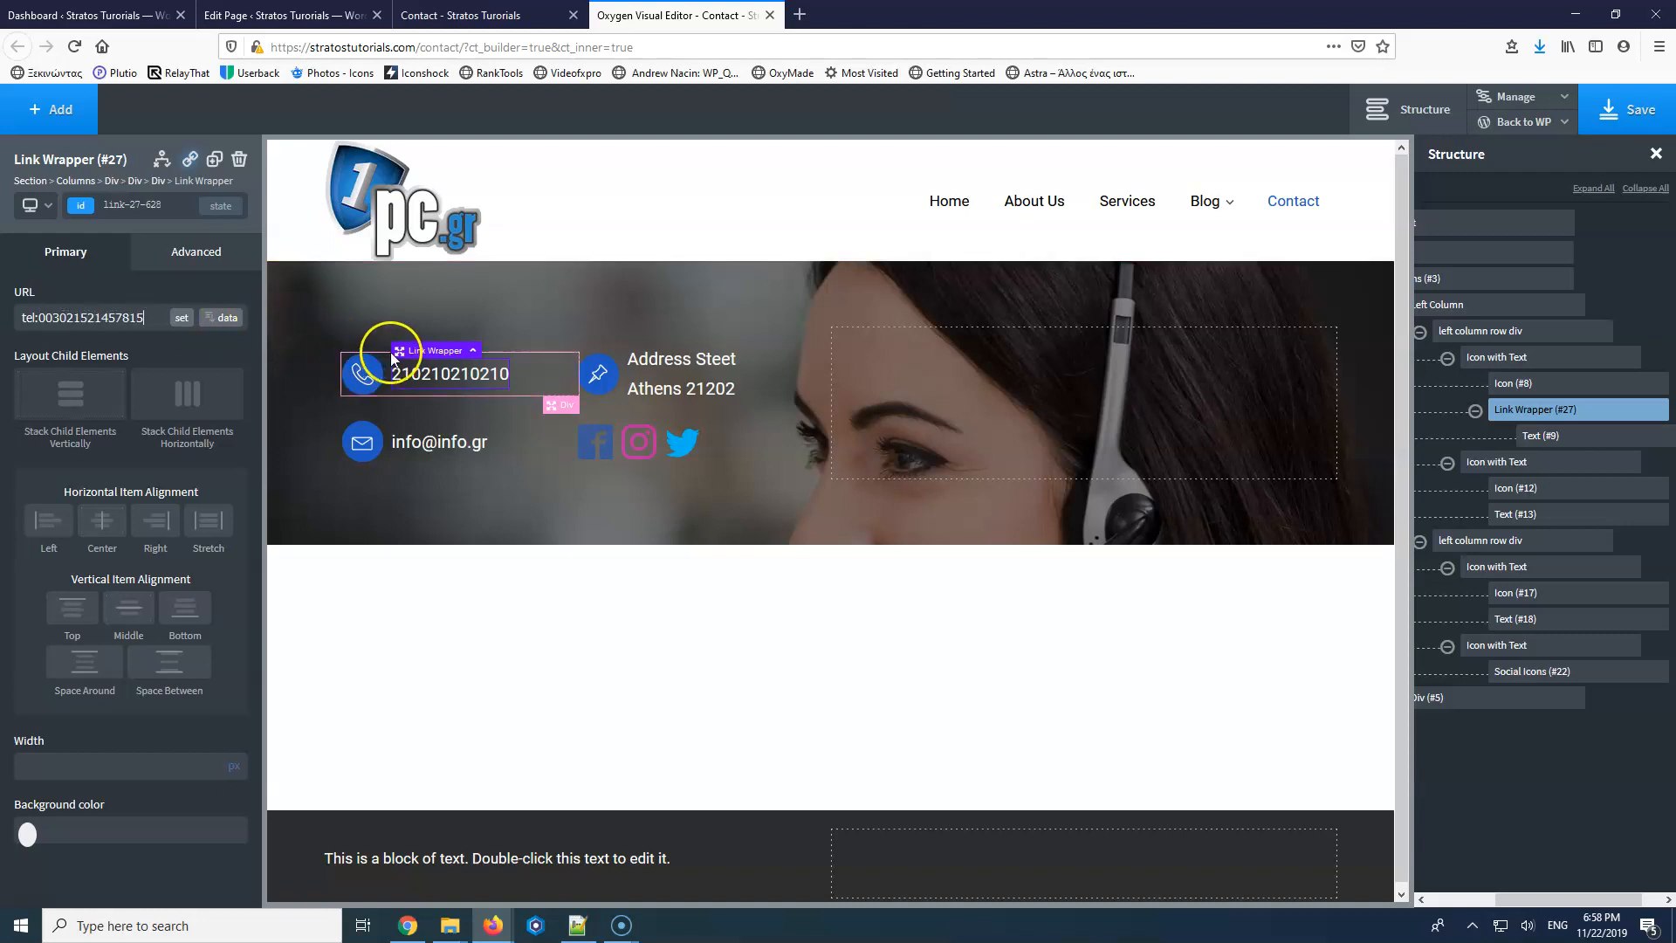
Put the linked phone number text into edit mode, staying in the editor.
{"action": "left_click", "coordinate": [419, 380]}
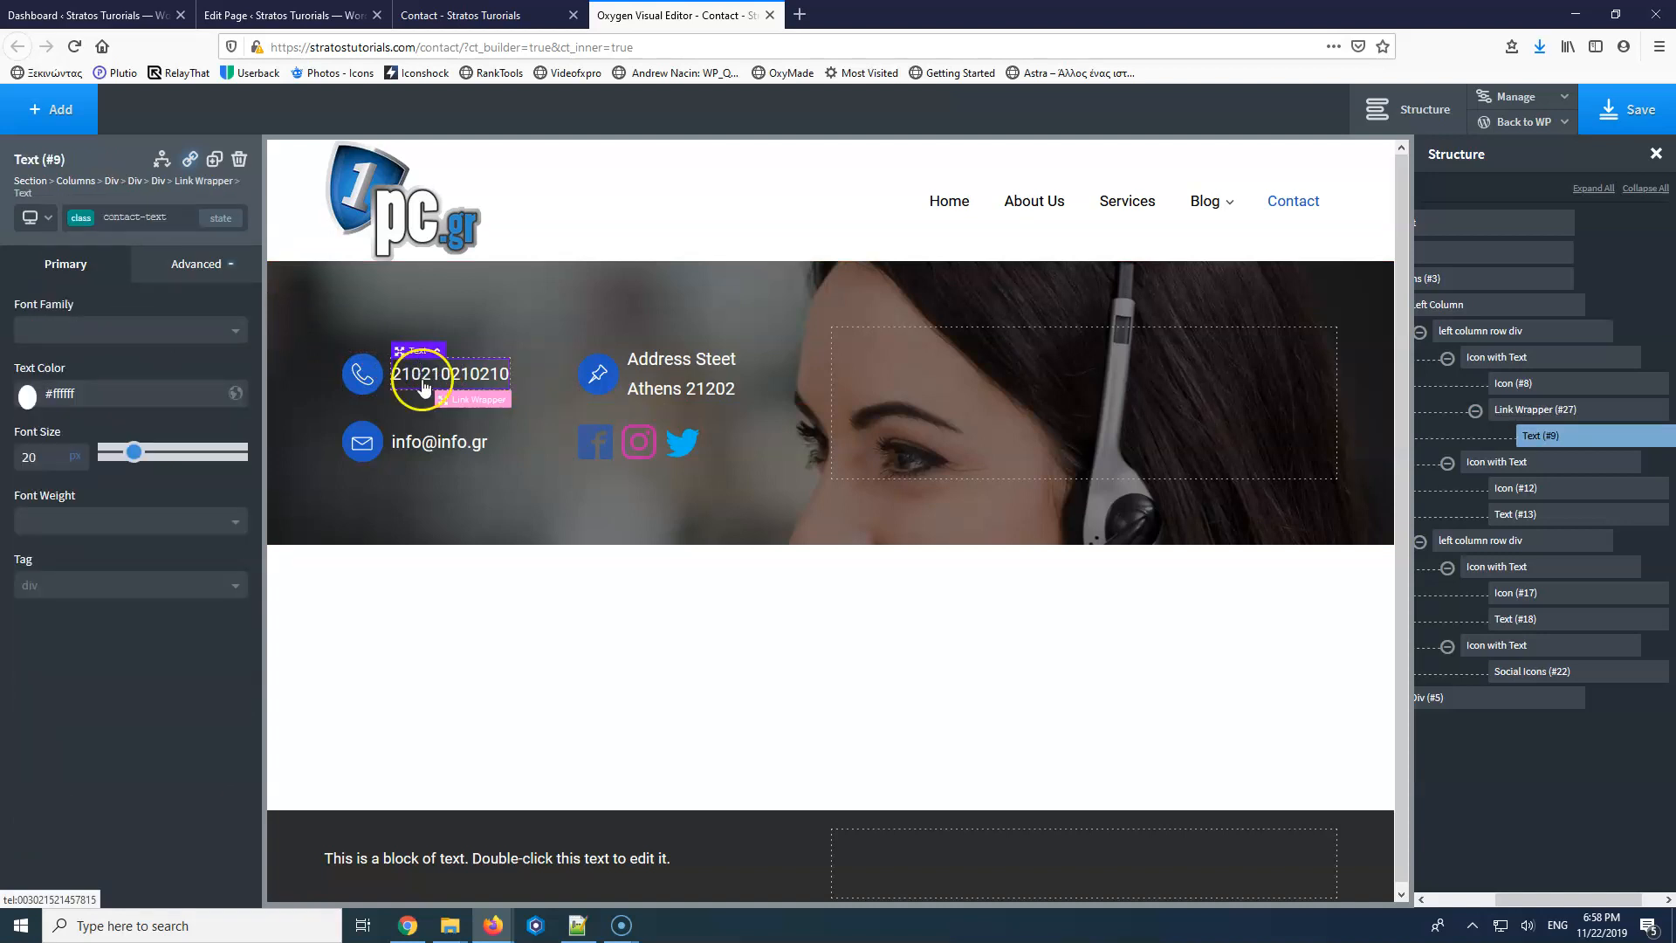
{"action": "double_click", "coordinate": [429, 384]}
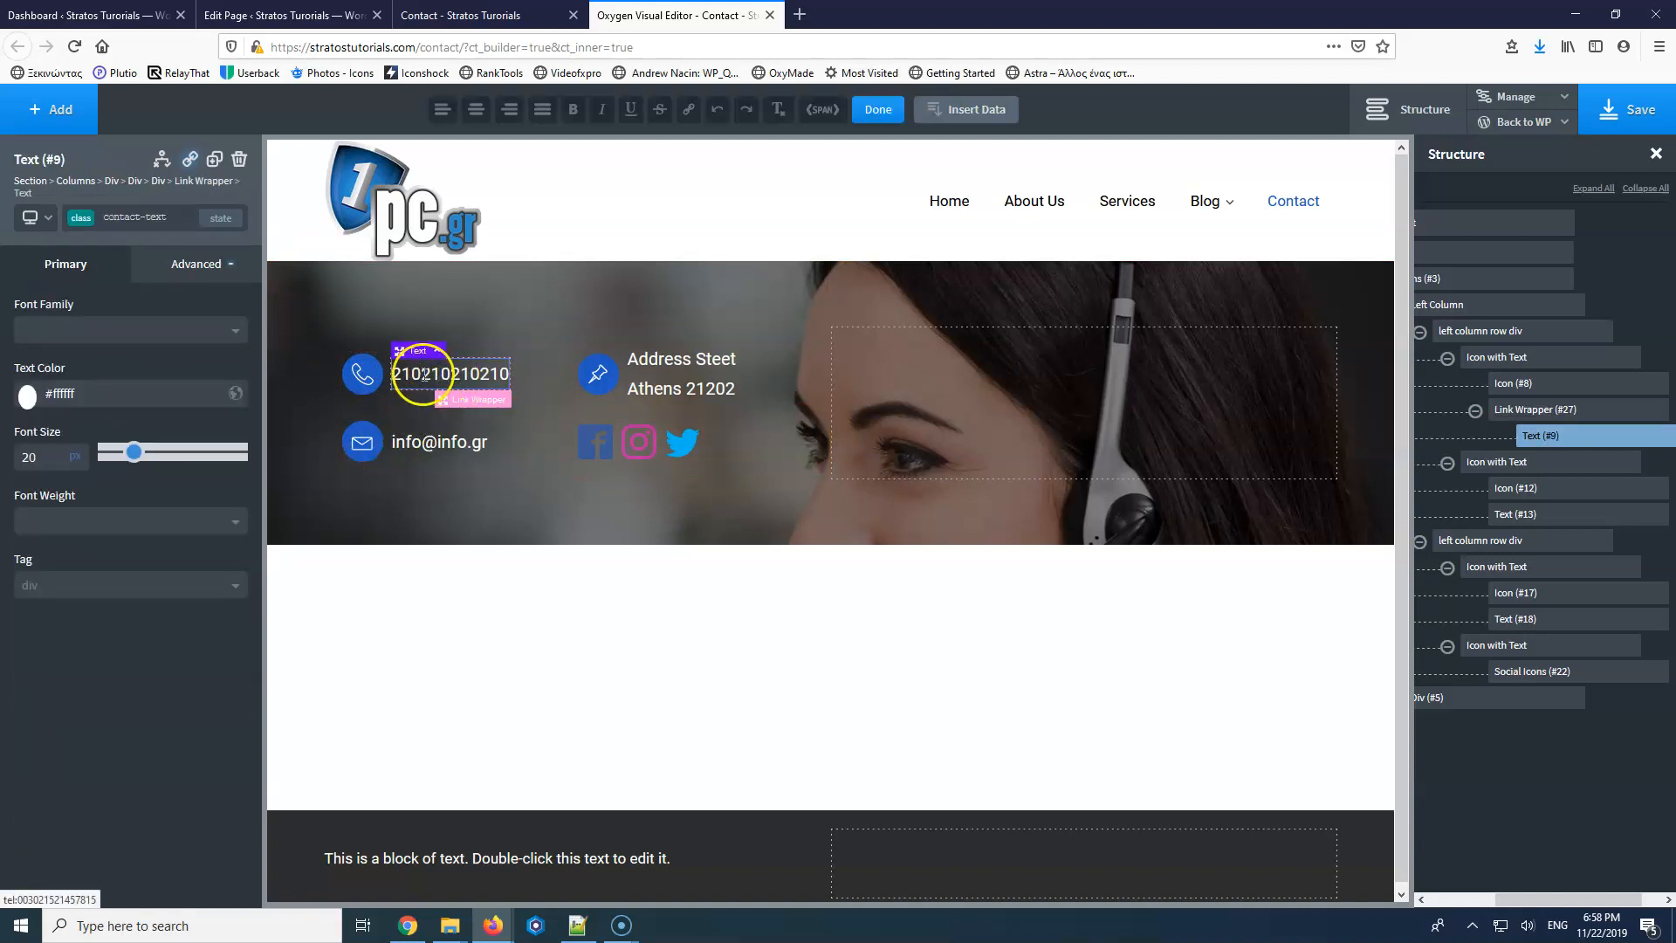
{"action": "left_click", "coordinate": [1023, 415]}
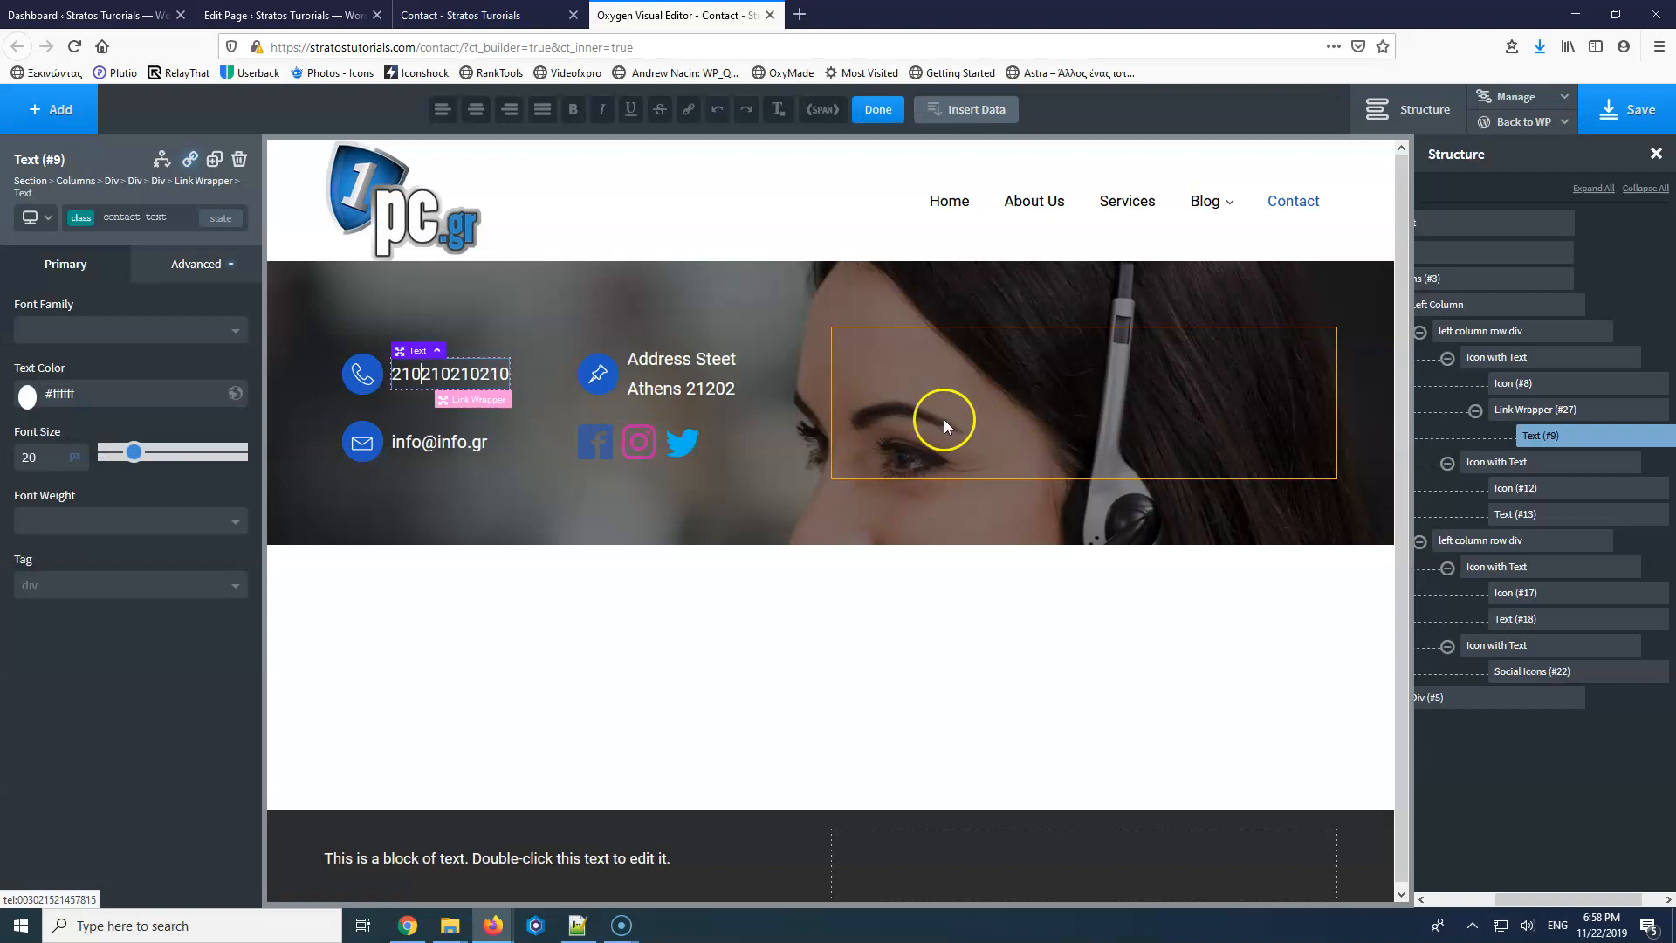
{"action": "left_click", "coordinate": [420, 375]}
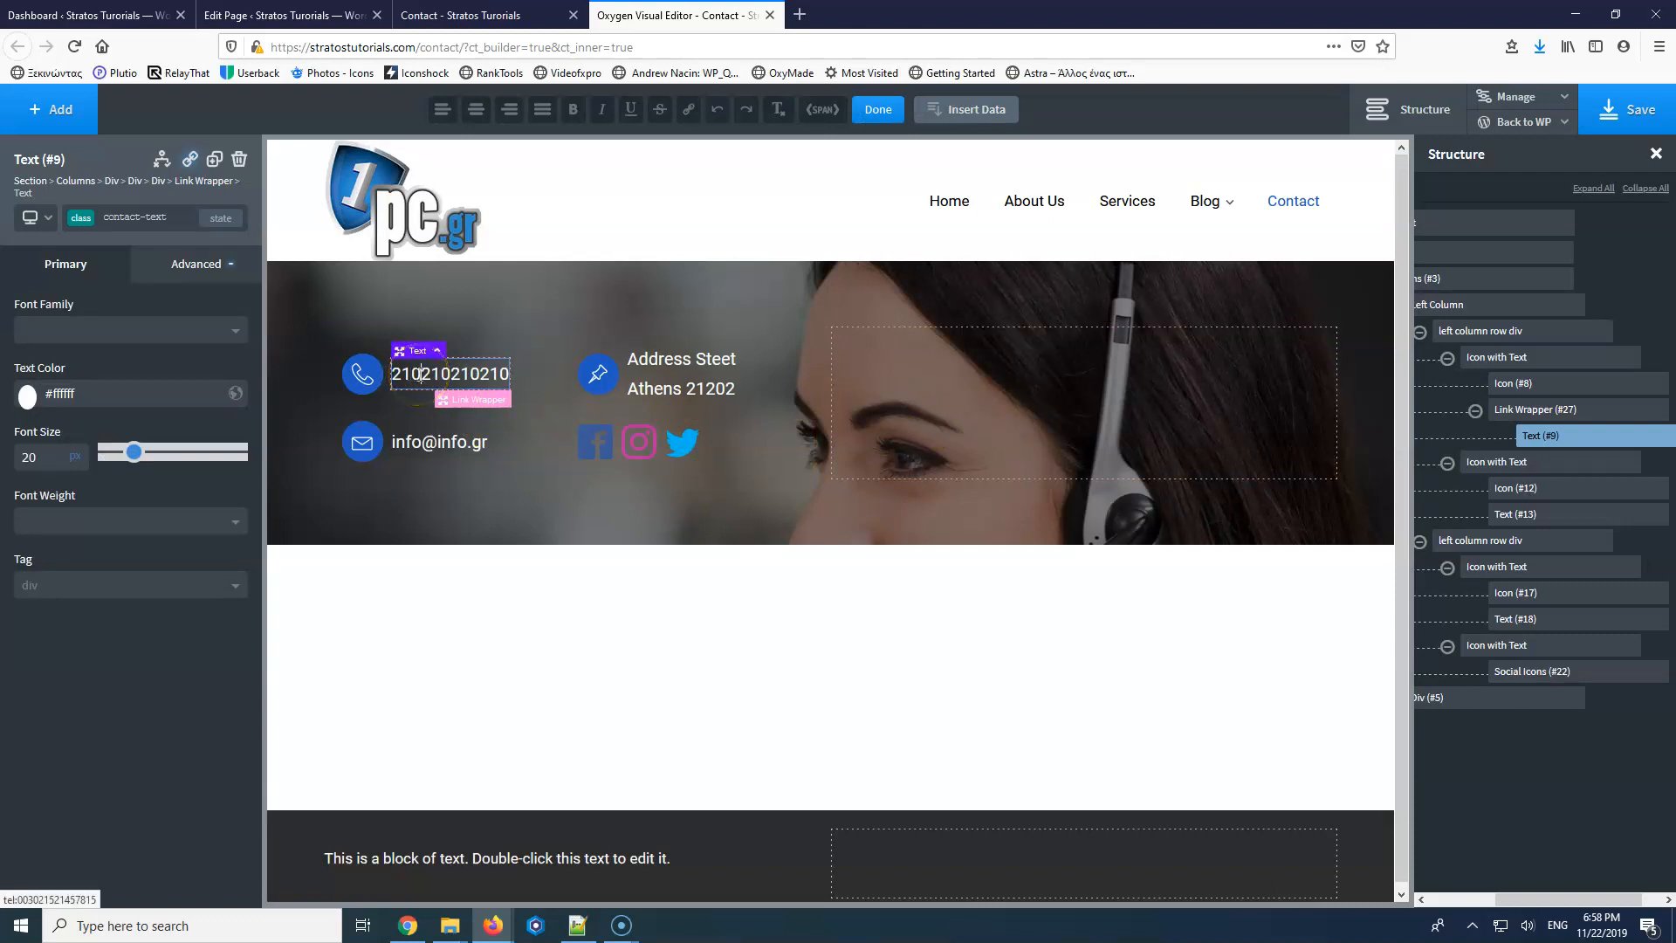
Reformat the displayed phone number with a space and dot separator, and save the page.
{"action": "left_click", "coordinate": [457, 373]}
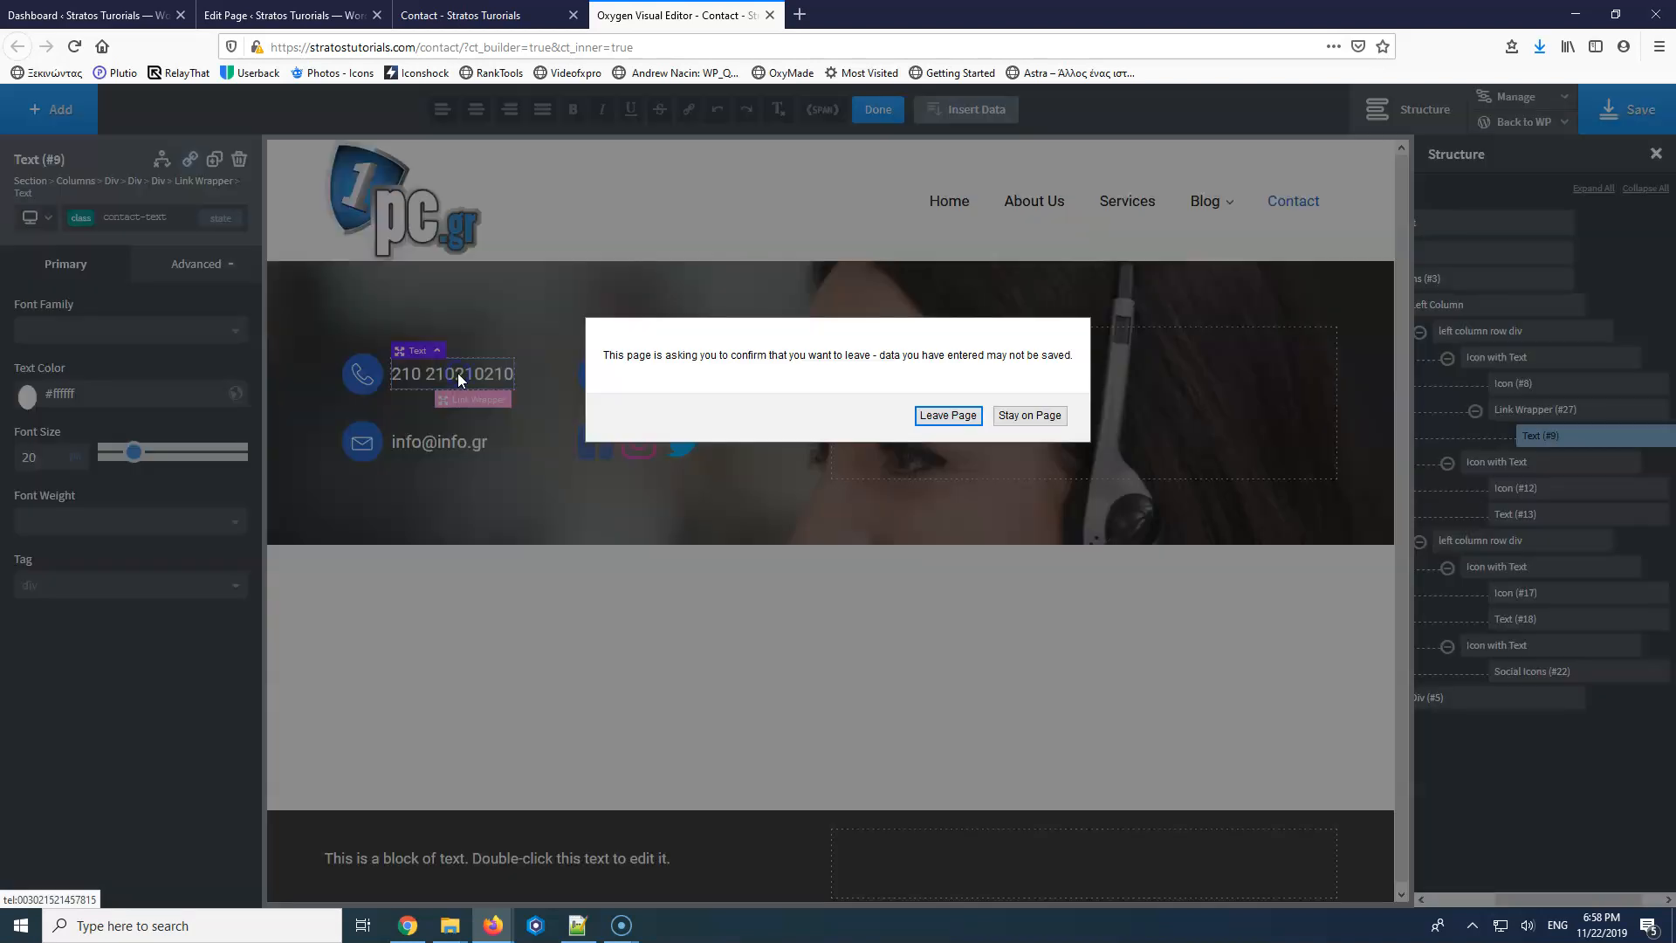
{"action": "left_click", "coordinate": [1060, 414]}
{"action": "left_click", "coordinate": [548, 398]}
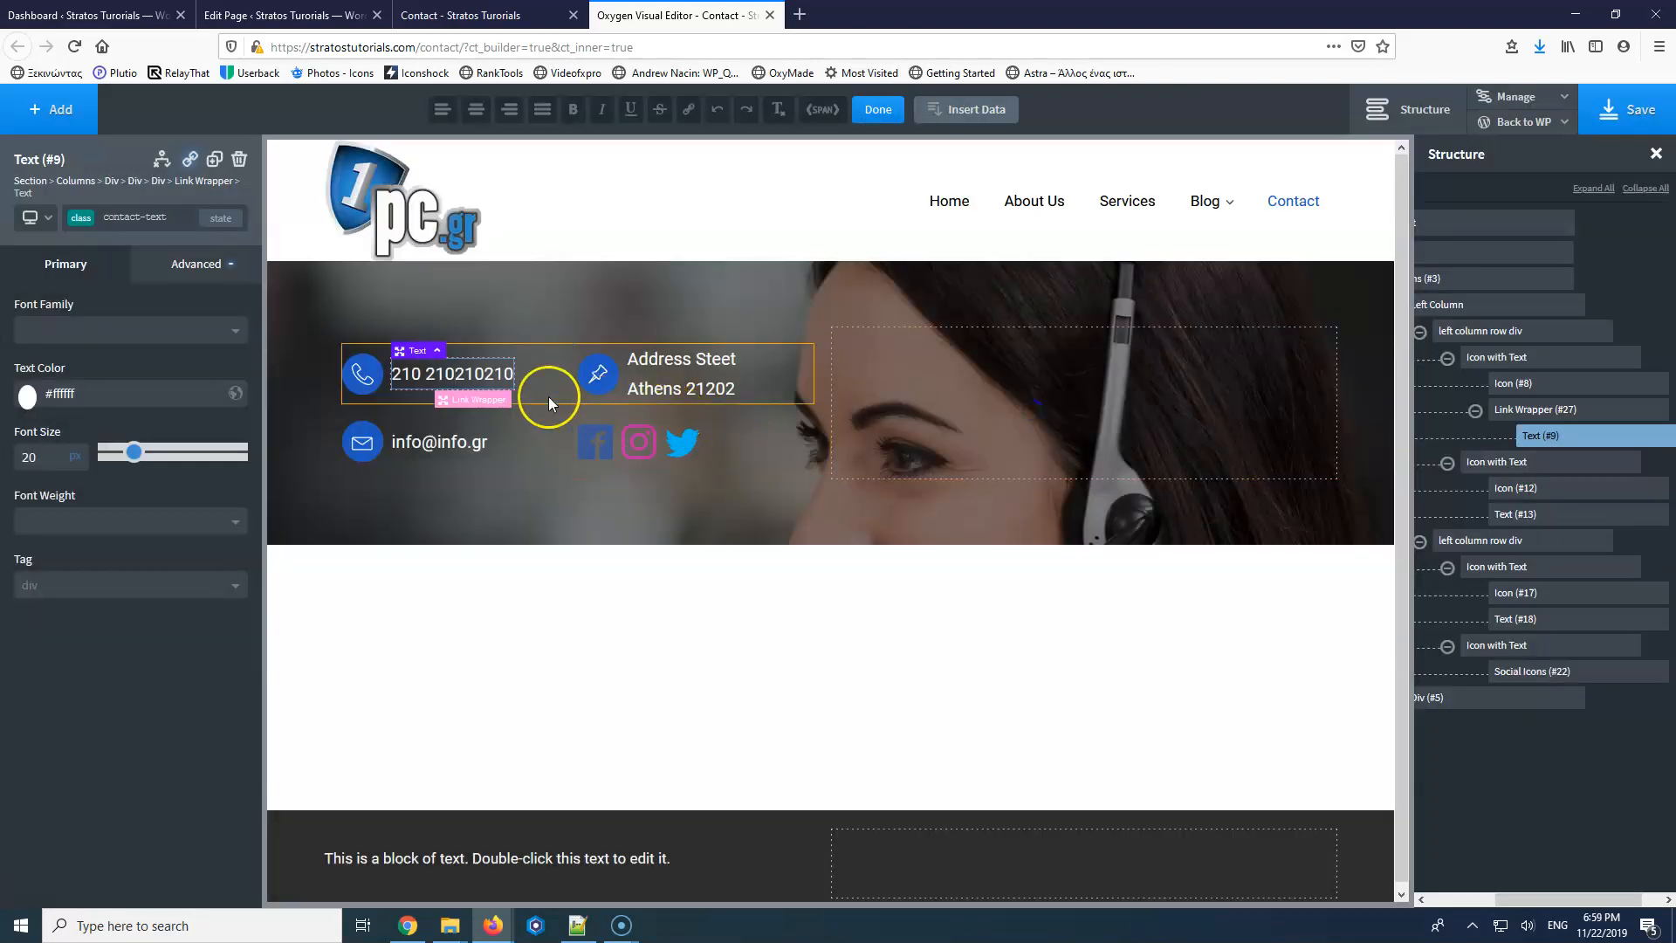
{"action": "type", "text": "."}
{"action": "left_click", "coordinate": [462, 372]}
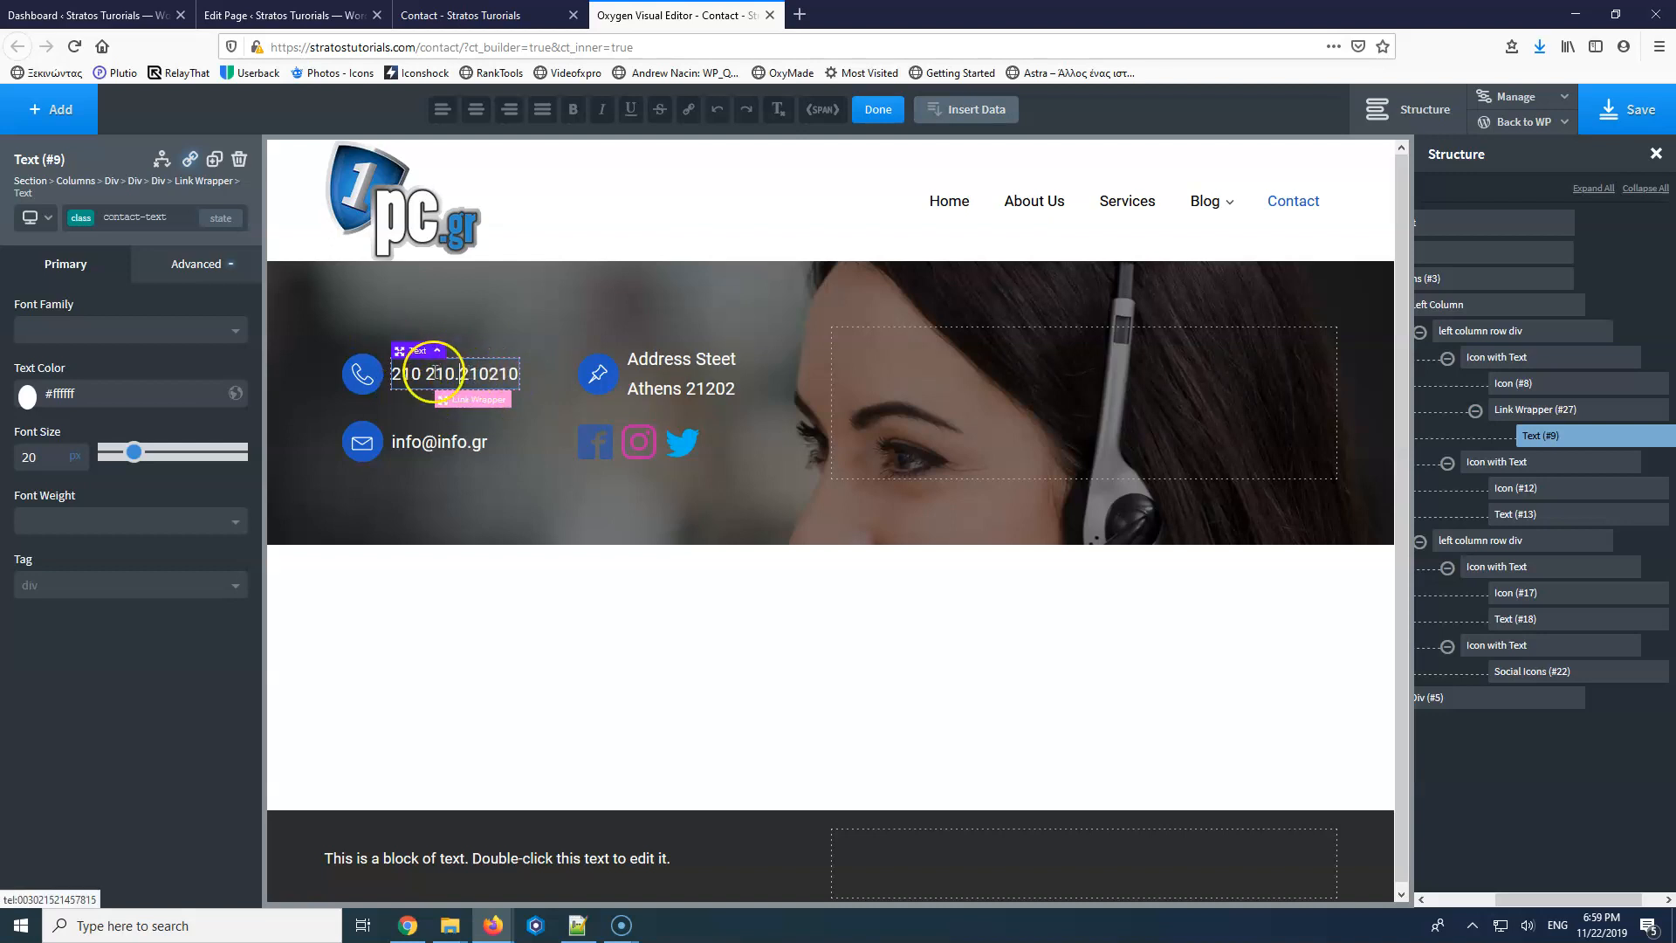
{"action": "left_click", "coordinate": [1629, 111]}
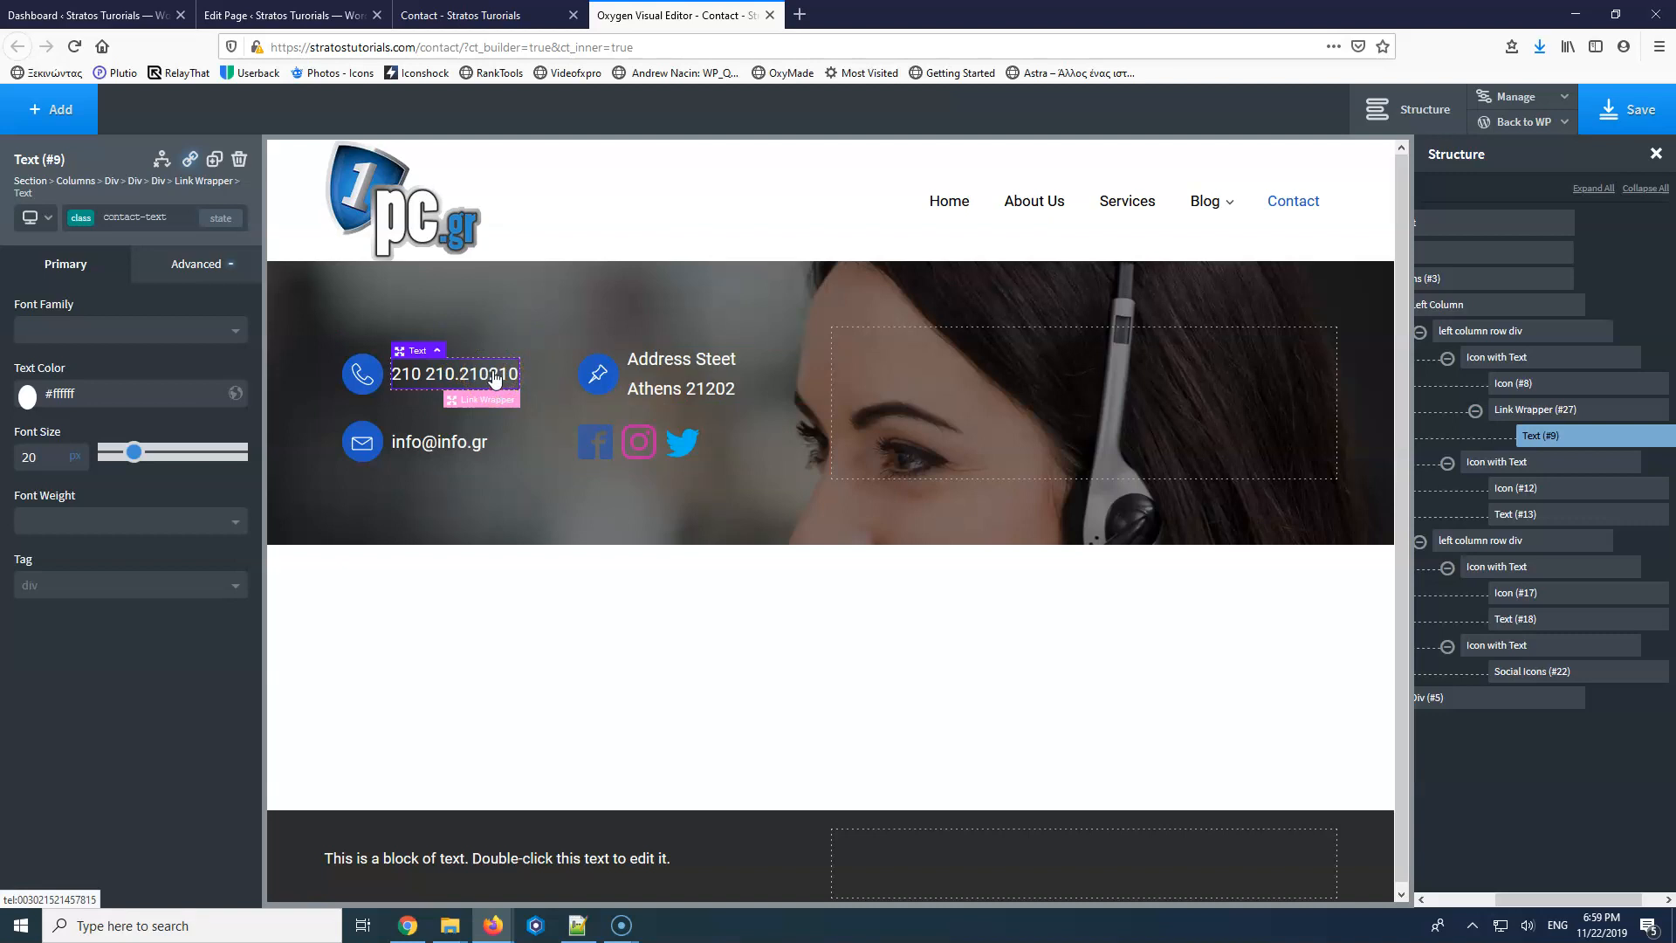
{"action": "left_click", "coordinate": [461, 15]}
{"action": "left_click", "coordinate": [281, 14]}
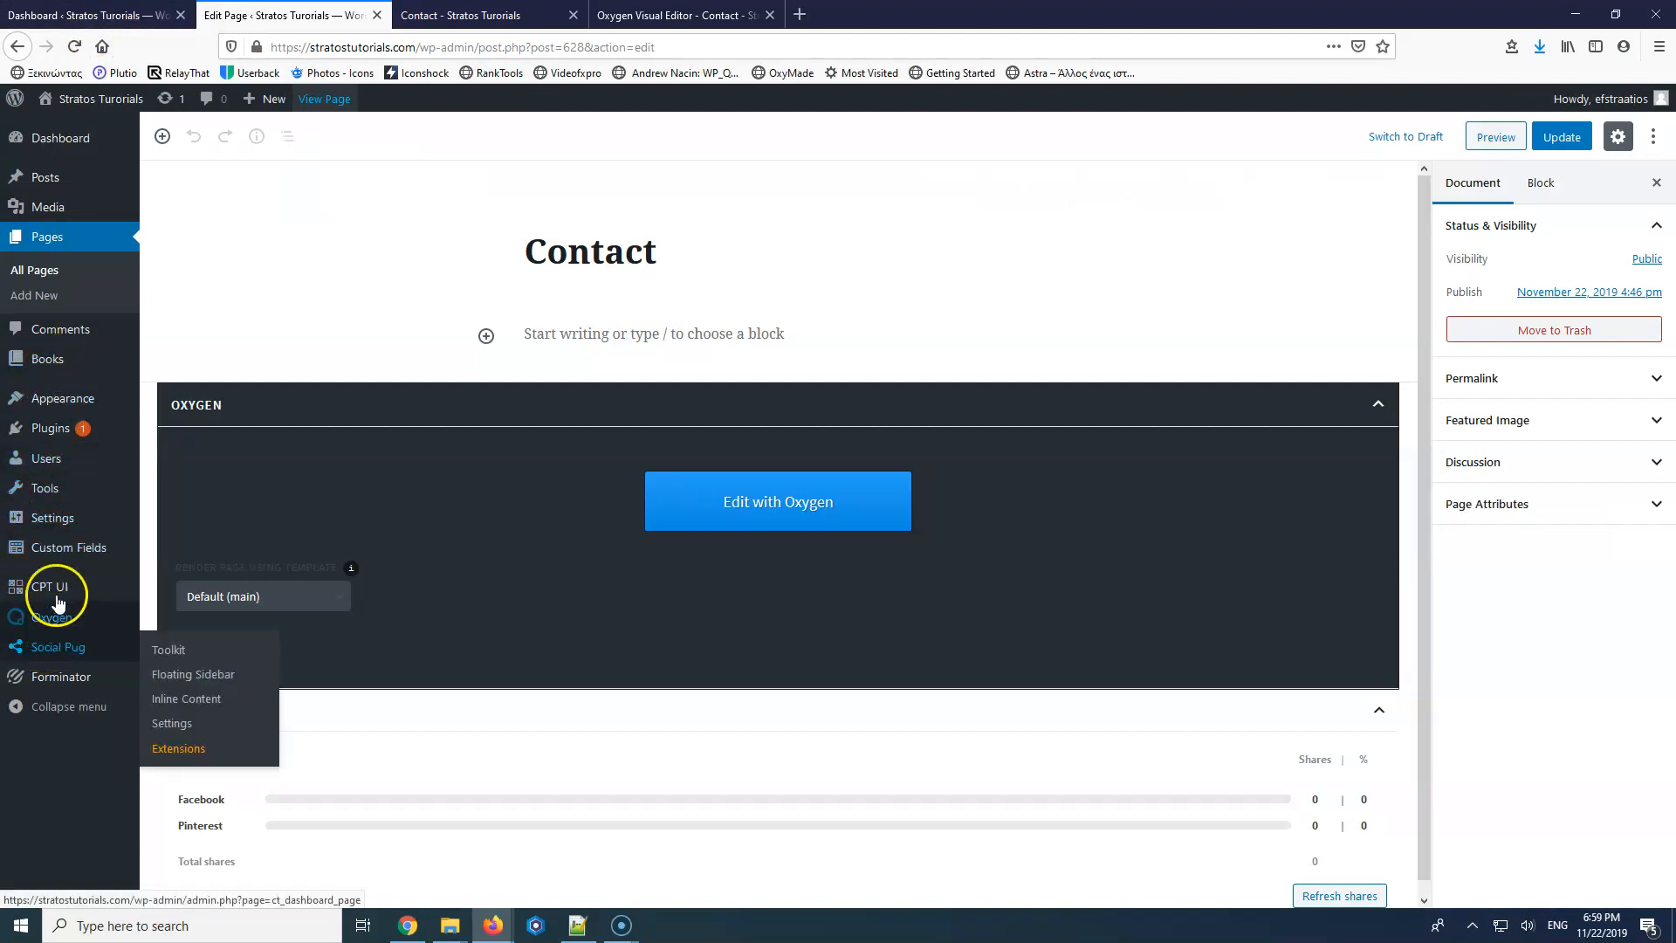
{"action": "mouse_move", "coordinate": [53, 438]}
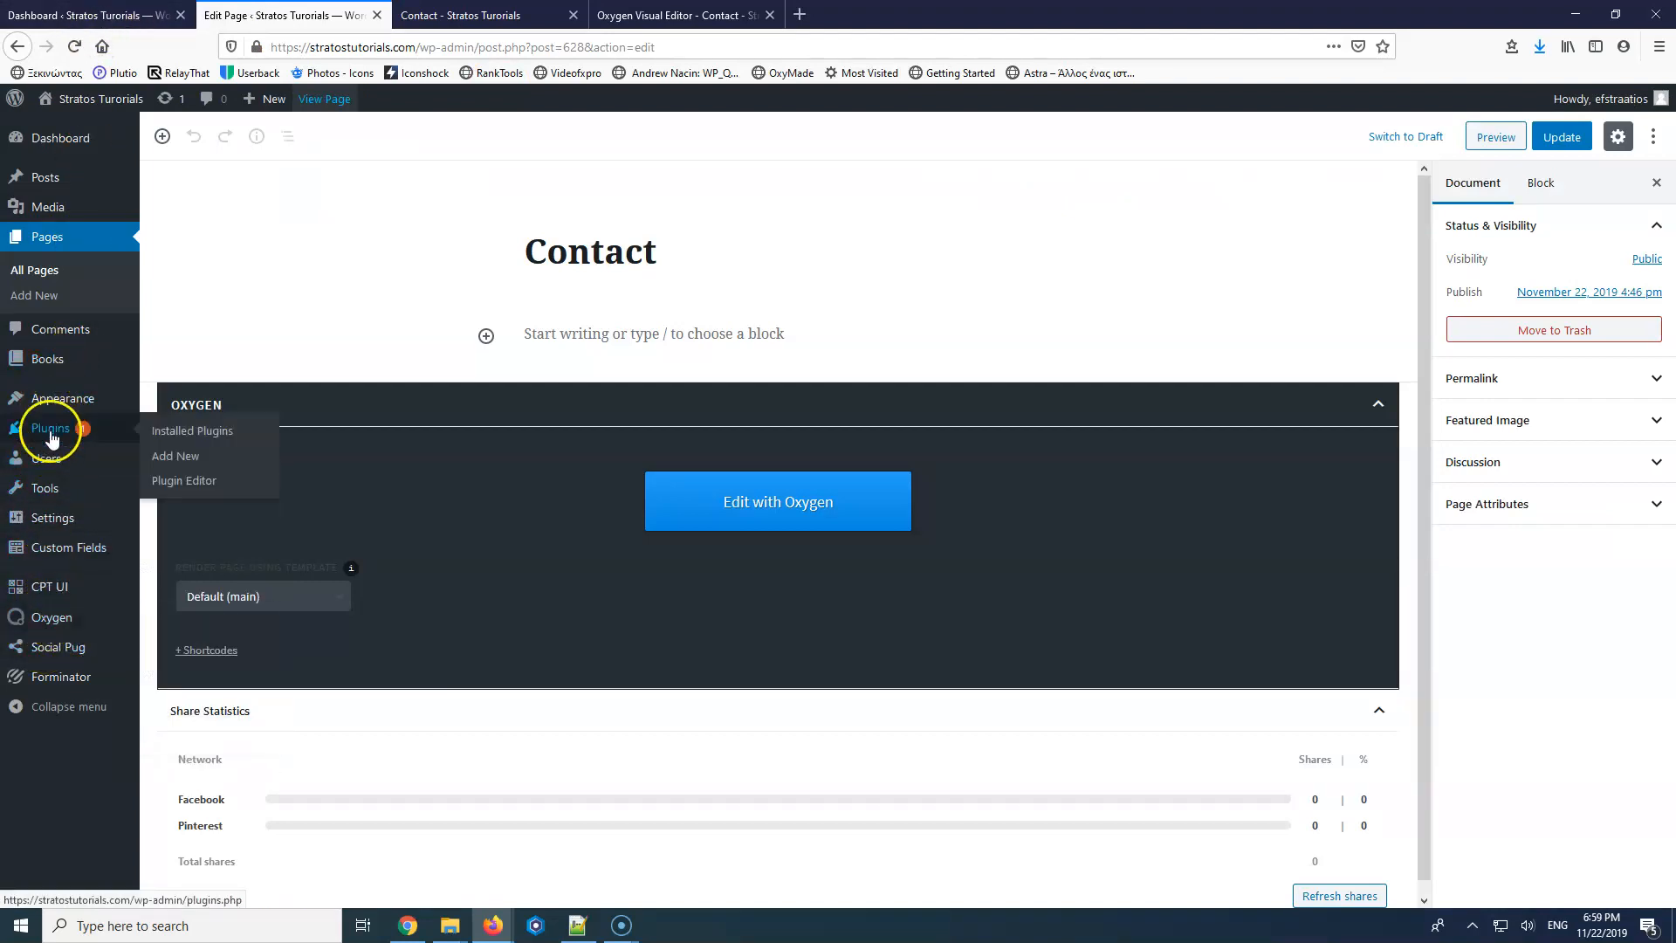
{"action": "left_click", "coordinate": [215, 434]}
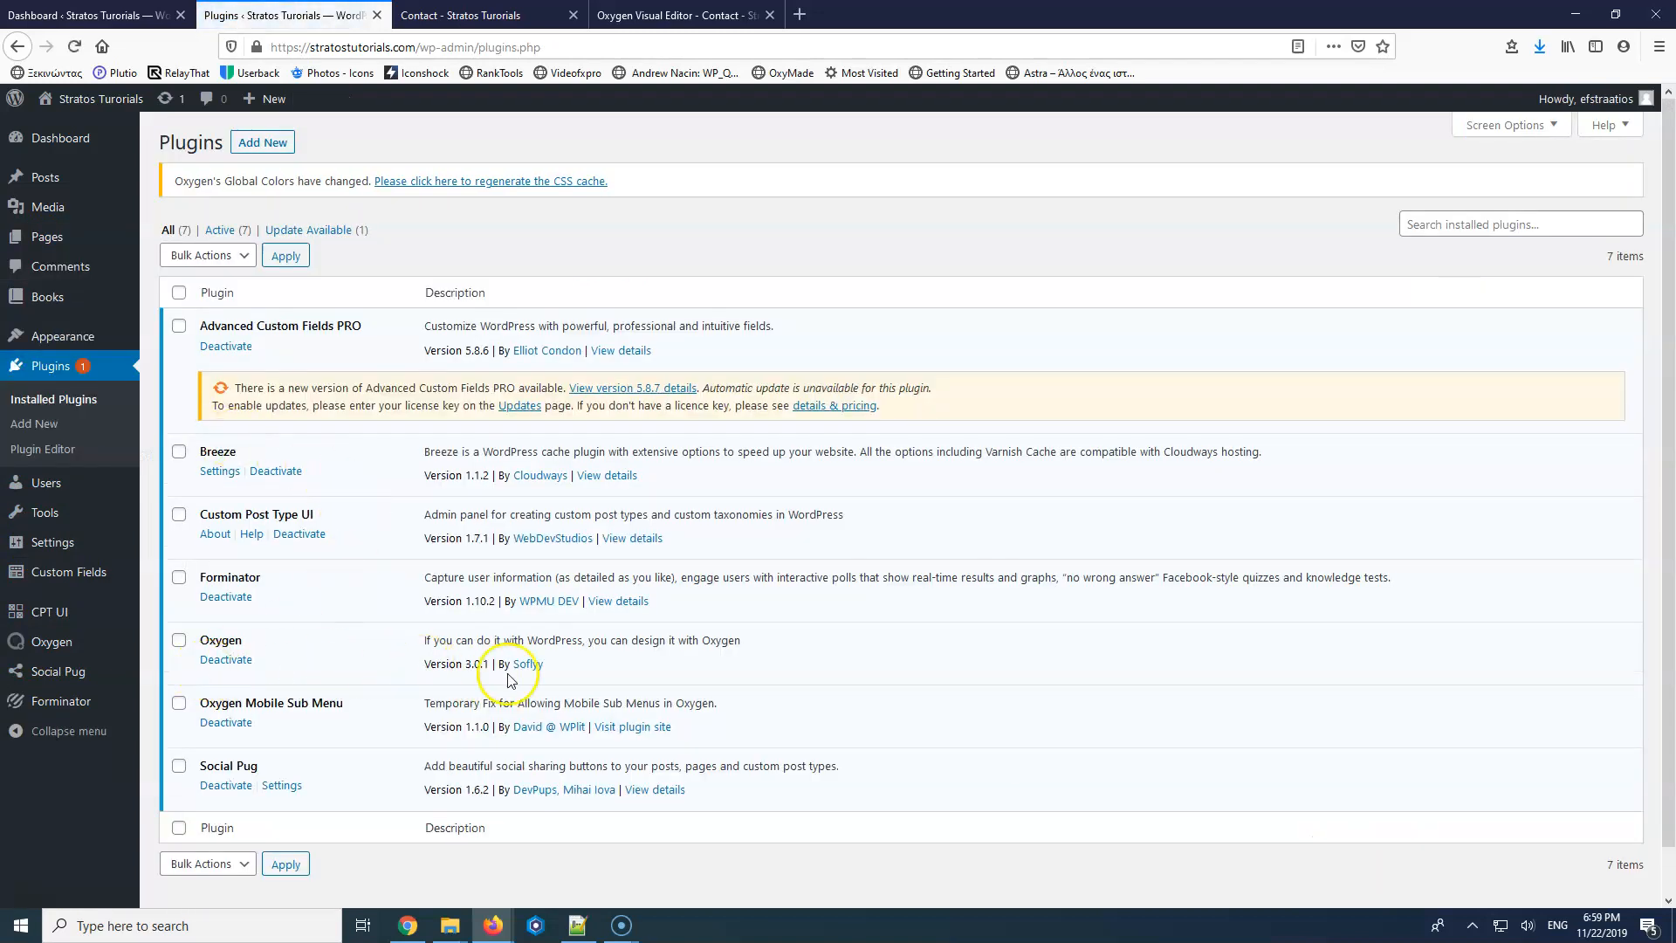
{"action": "left_click", "coordinate": [644, 9]}
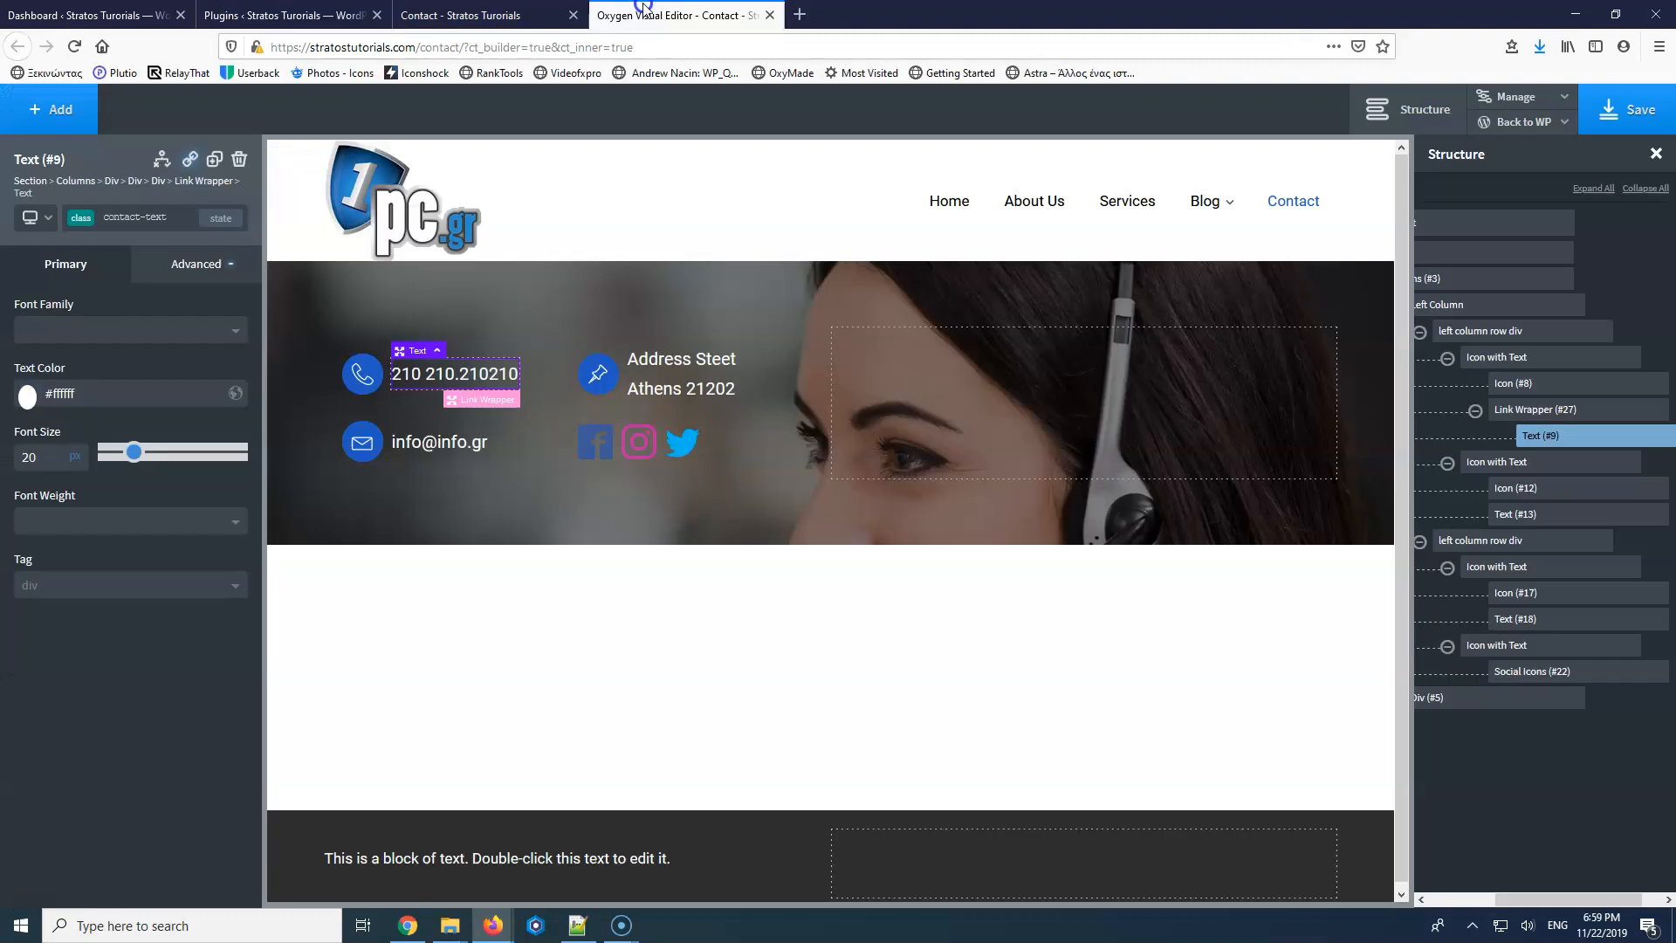
Save the phone edit and enlarge the hero section's top and bottom padding.
{"action": "double_click", "coordinate": [455, 374]}
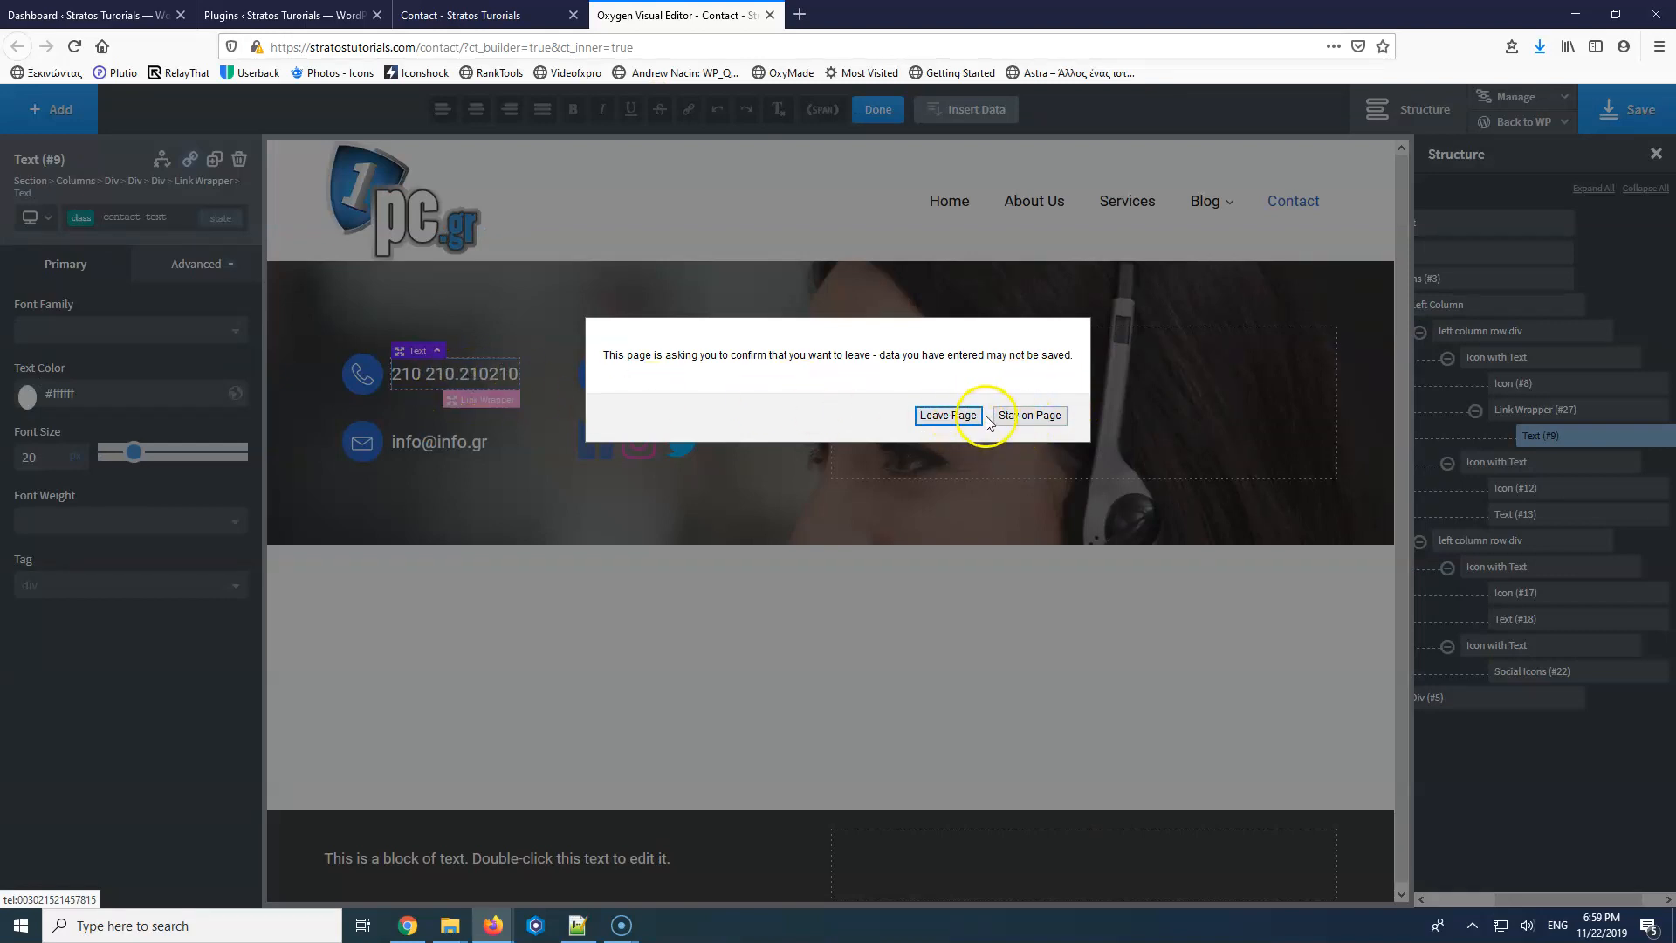
{"action": "left_click", "coordinate": [1022, 415]}
{"action": "left_click", "coordinate": [1624, 110]}
{"action": "left_click", "coordinate": [611, 305]}
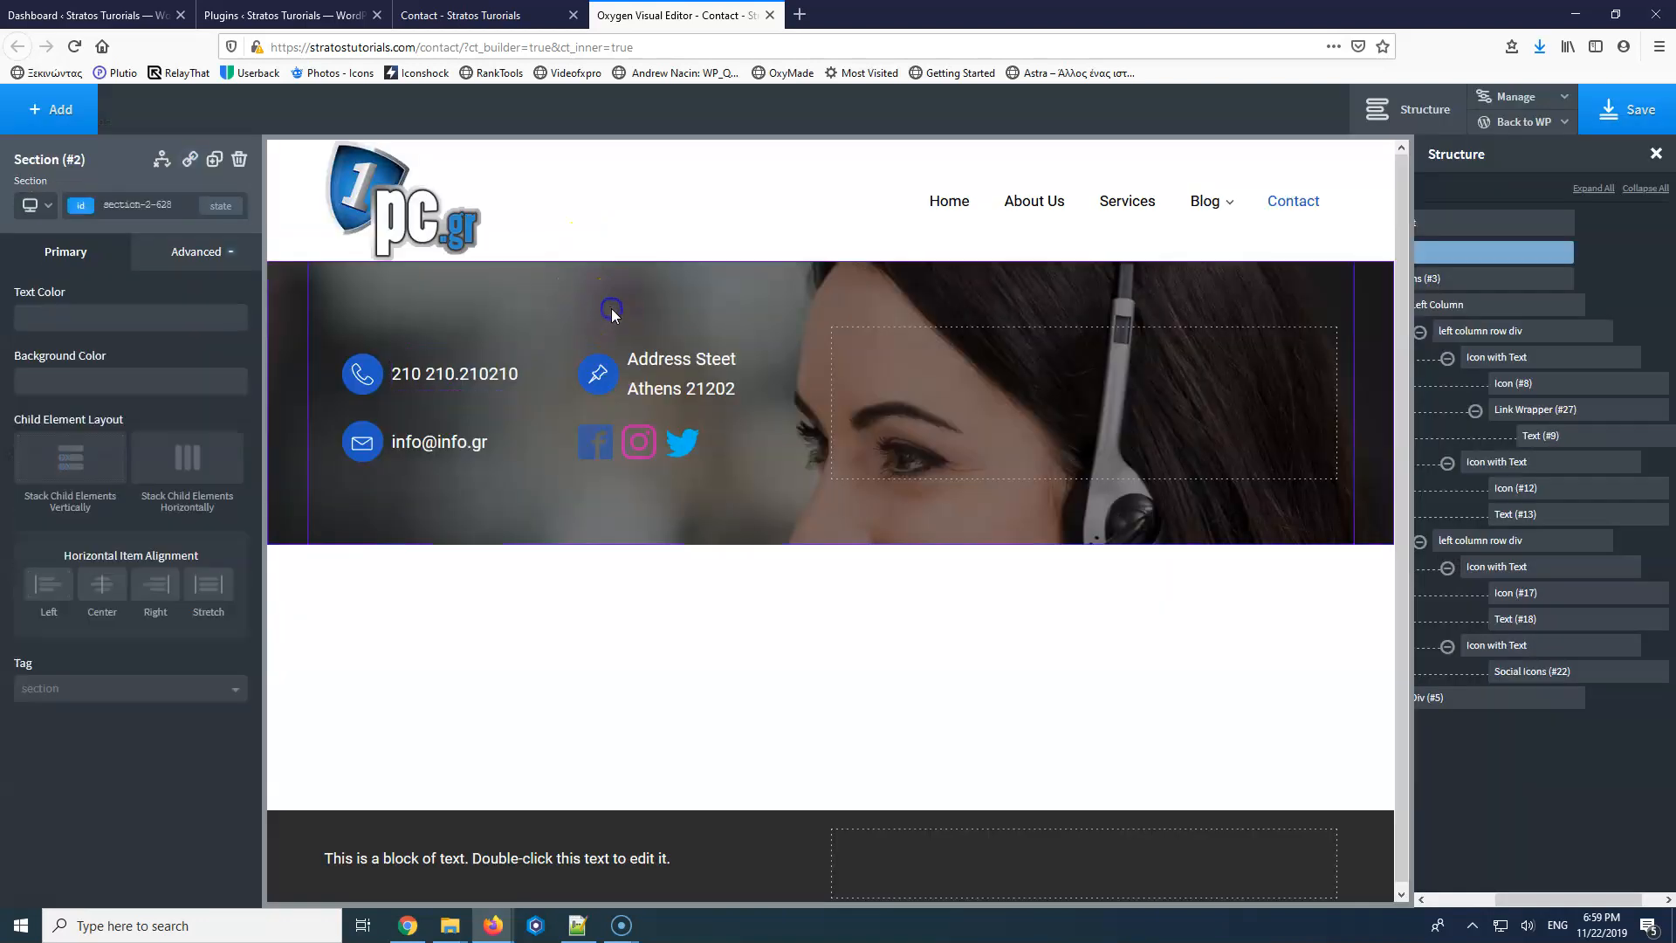
{"action": "left_click_drag", "start_coordinate": [636, 306], "coordinate": [637, 361]}
{"action": "left_click_drag", "start_coordinate": [637, 557], "coordinate": [668, 714]}
Add a new empty Section below the hero and focus the component search.
{"action": "left_click", "coordinate": [51, 110]}
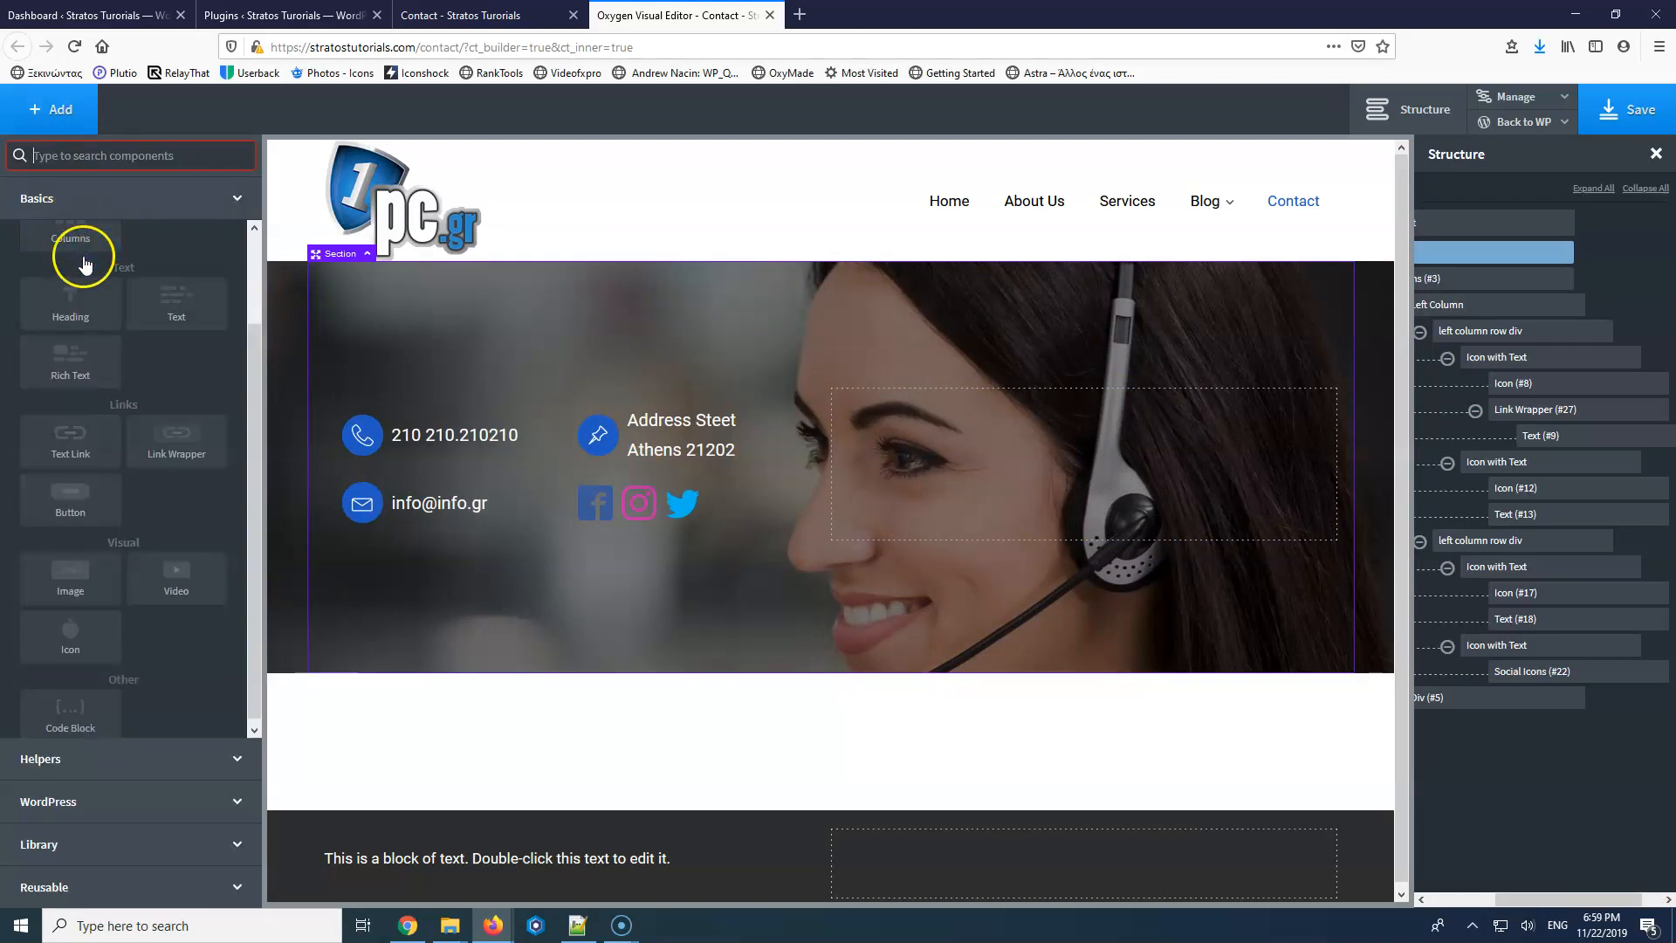
{"action": "scroll", "coordinate": [98, 384], "scroll_direction": "up", "scroll_amount": 3}
{"action": "left_click", "coordinate": [70, 270]}
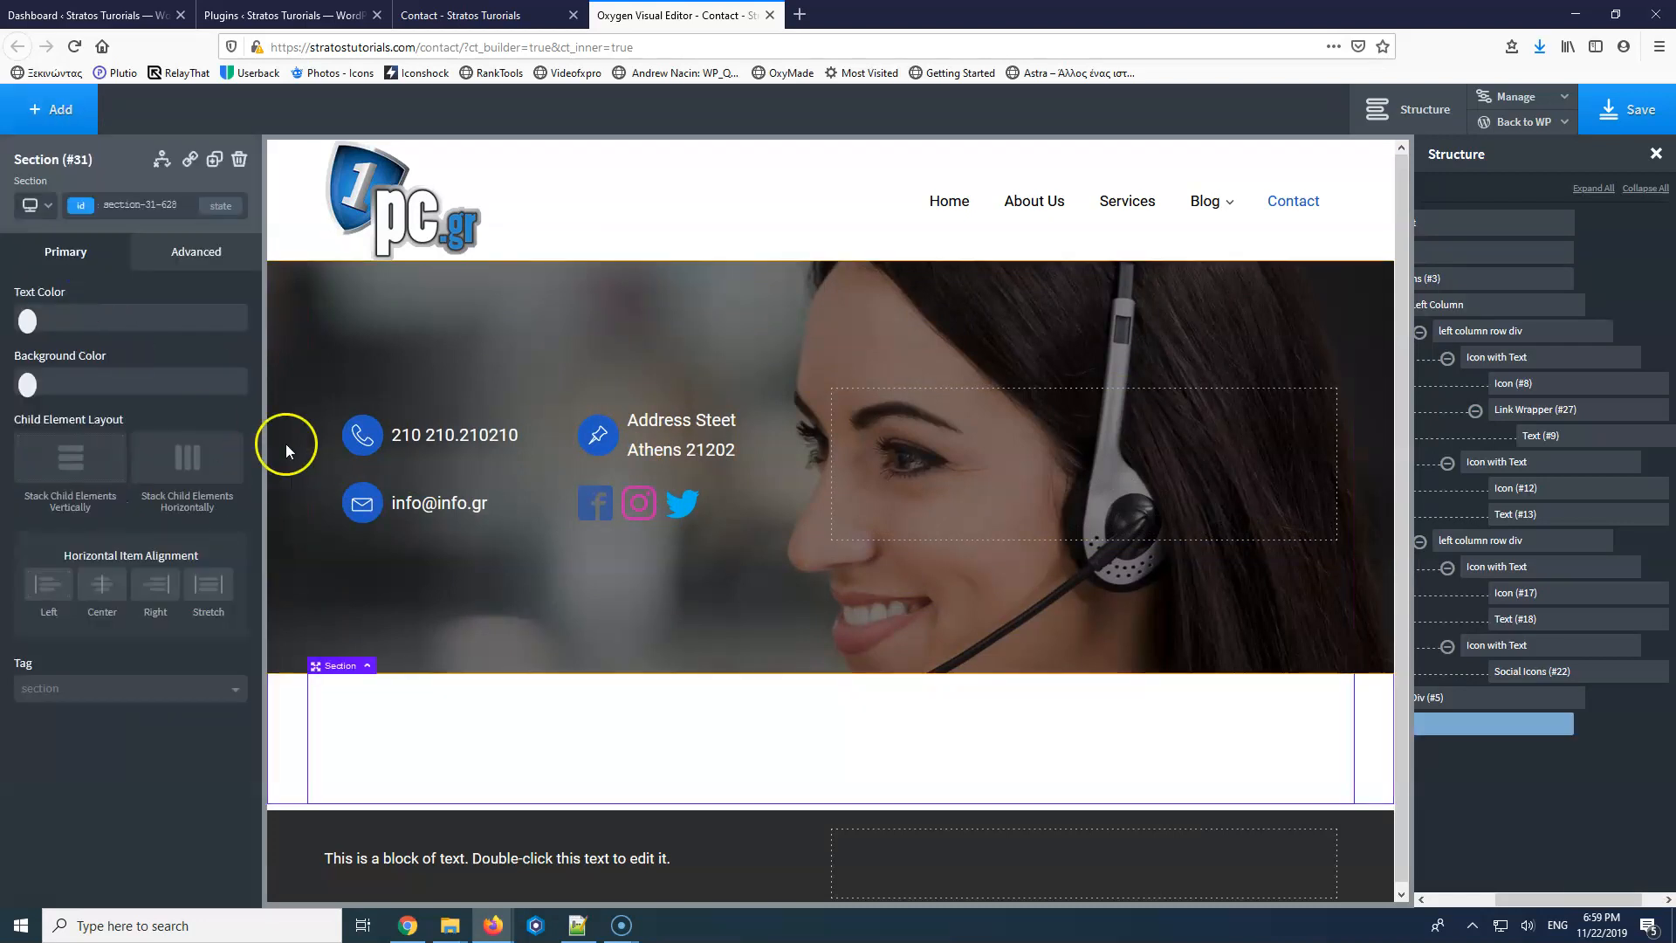
{"action": "left_click", "coordinate": [61, 109]}
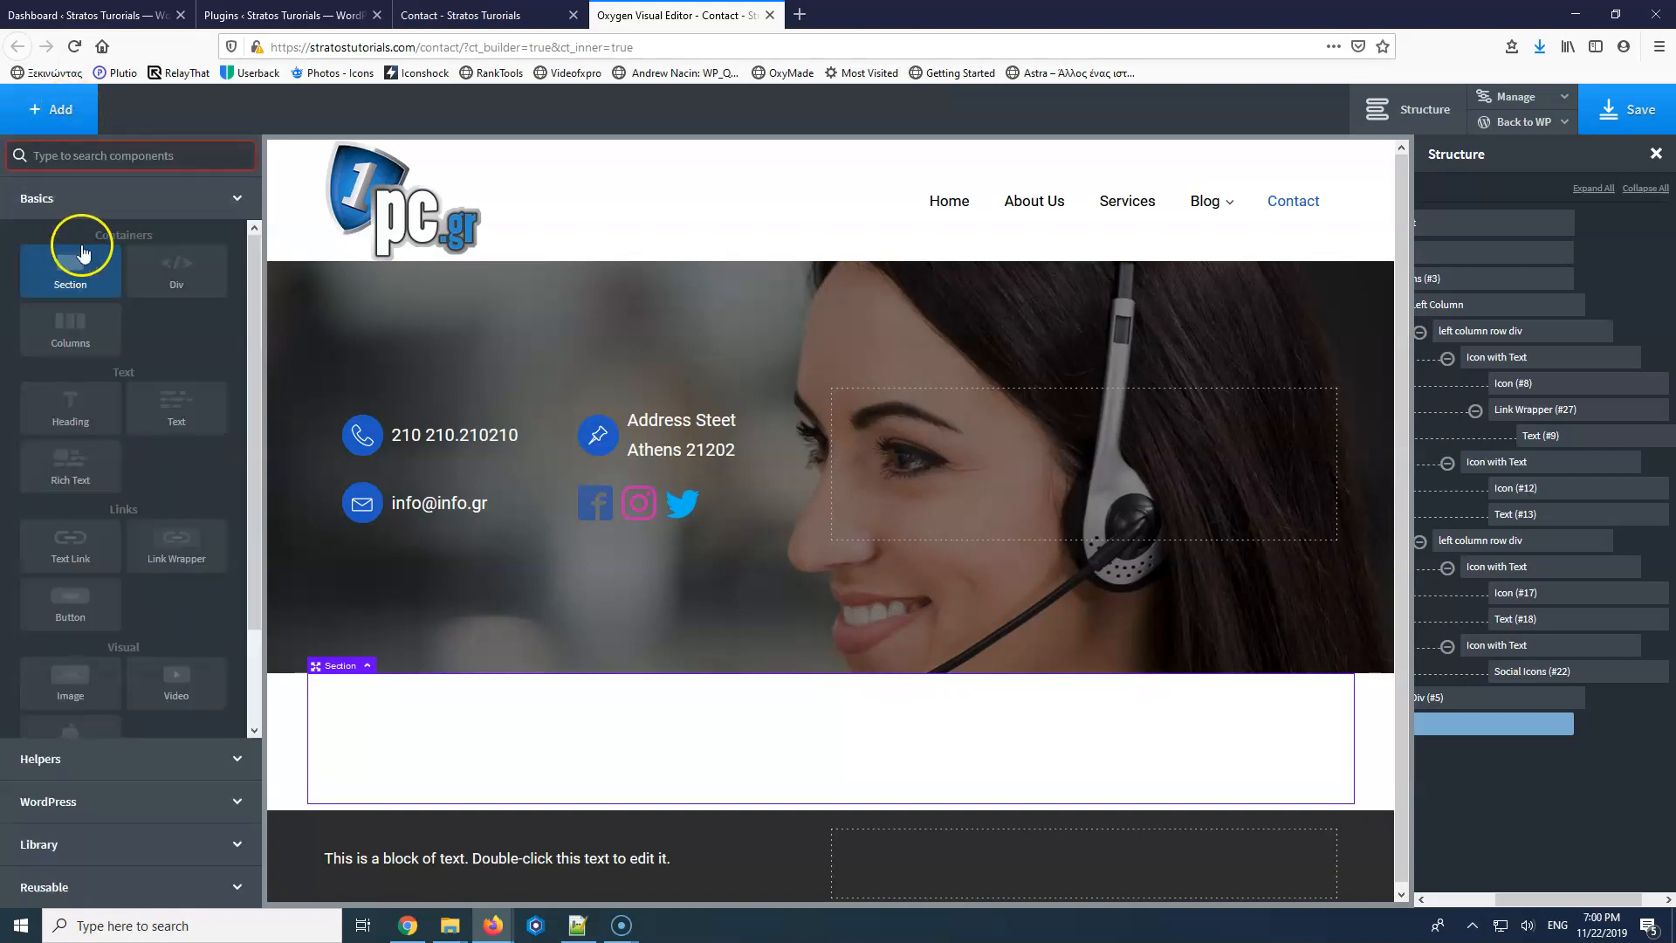
{"action": "left_click", "coordinate": [114, 156]}
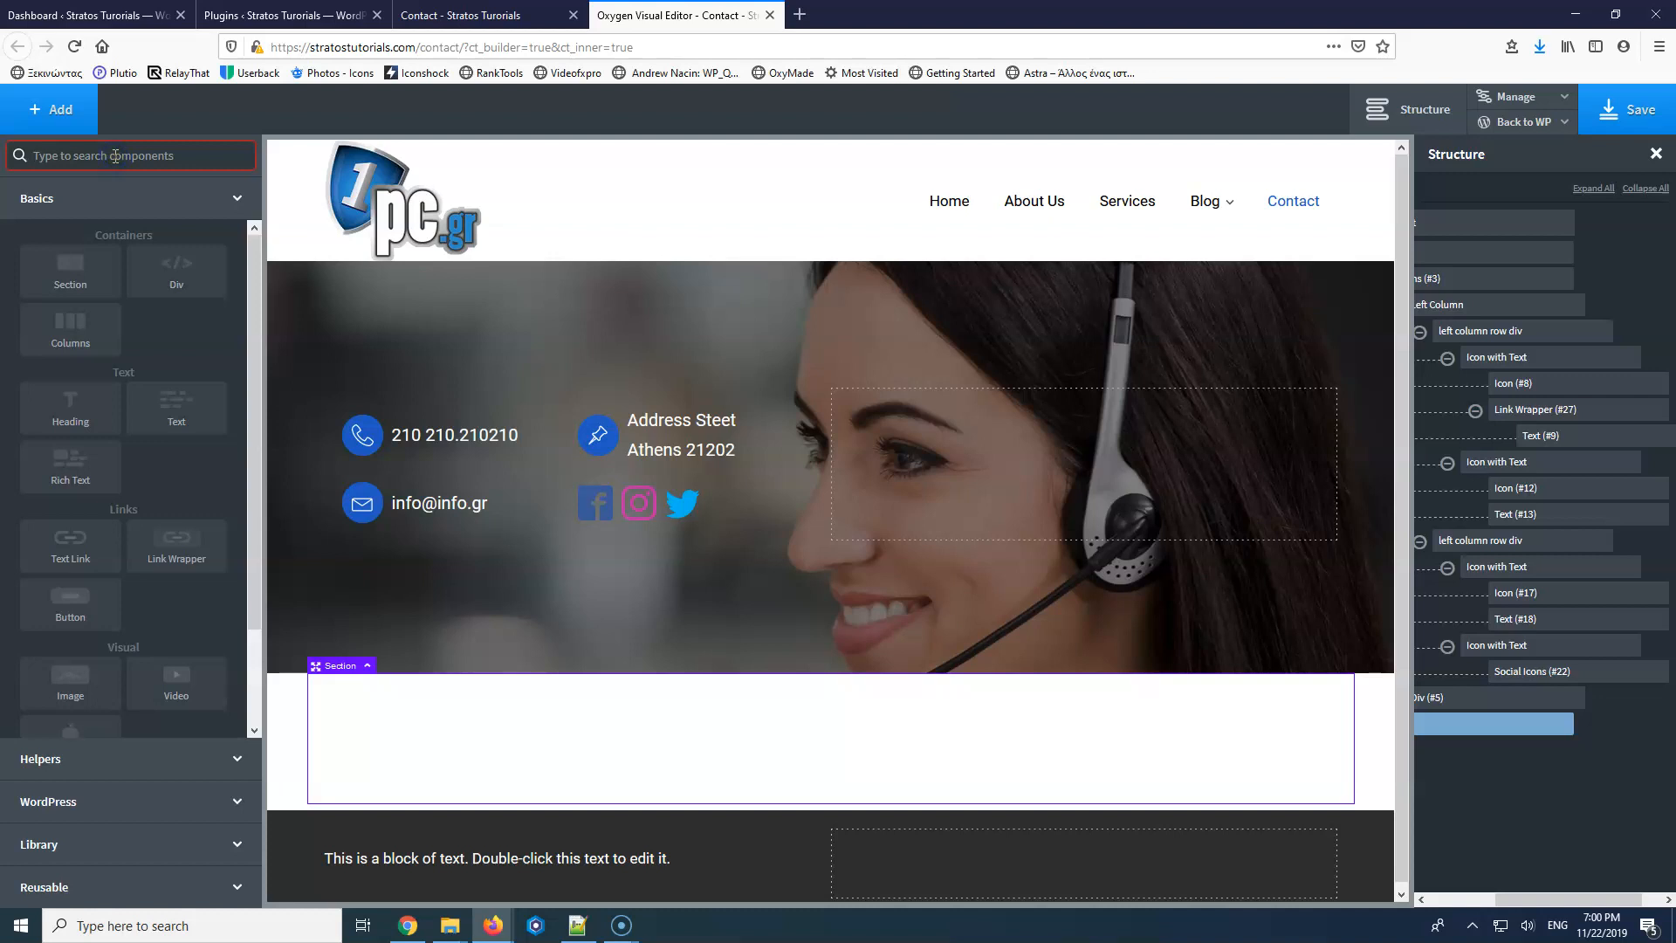
Add a Google Maps element with address Athens and height 500.
{"action": "type", "text": "map"}
{"action": "left_click", "coordinate": [74, 207]}
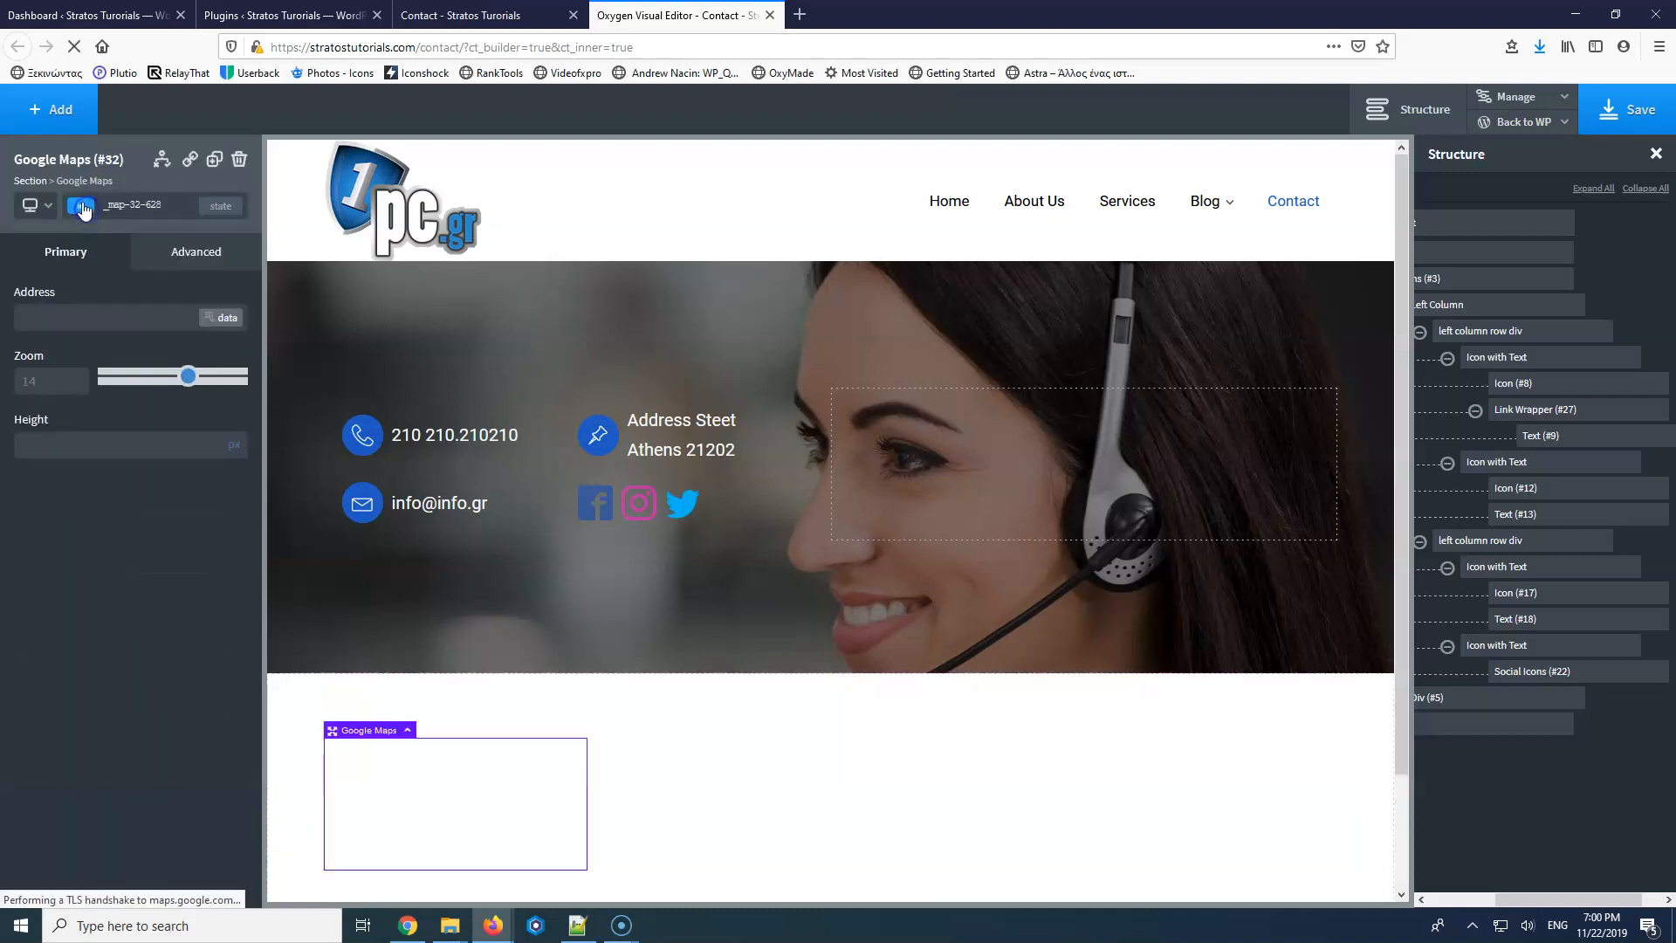
{"action": "left_click", "coordinate": [75, 310]}
{"action": "type", "text": "Athens"}
{"action": "left_click", "coordinate": [50, 442]}
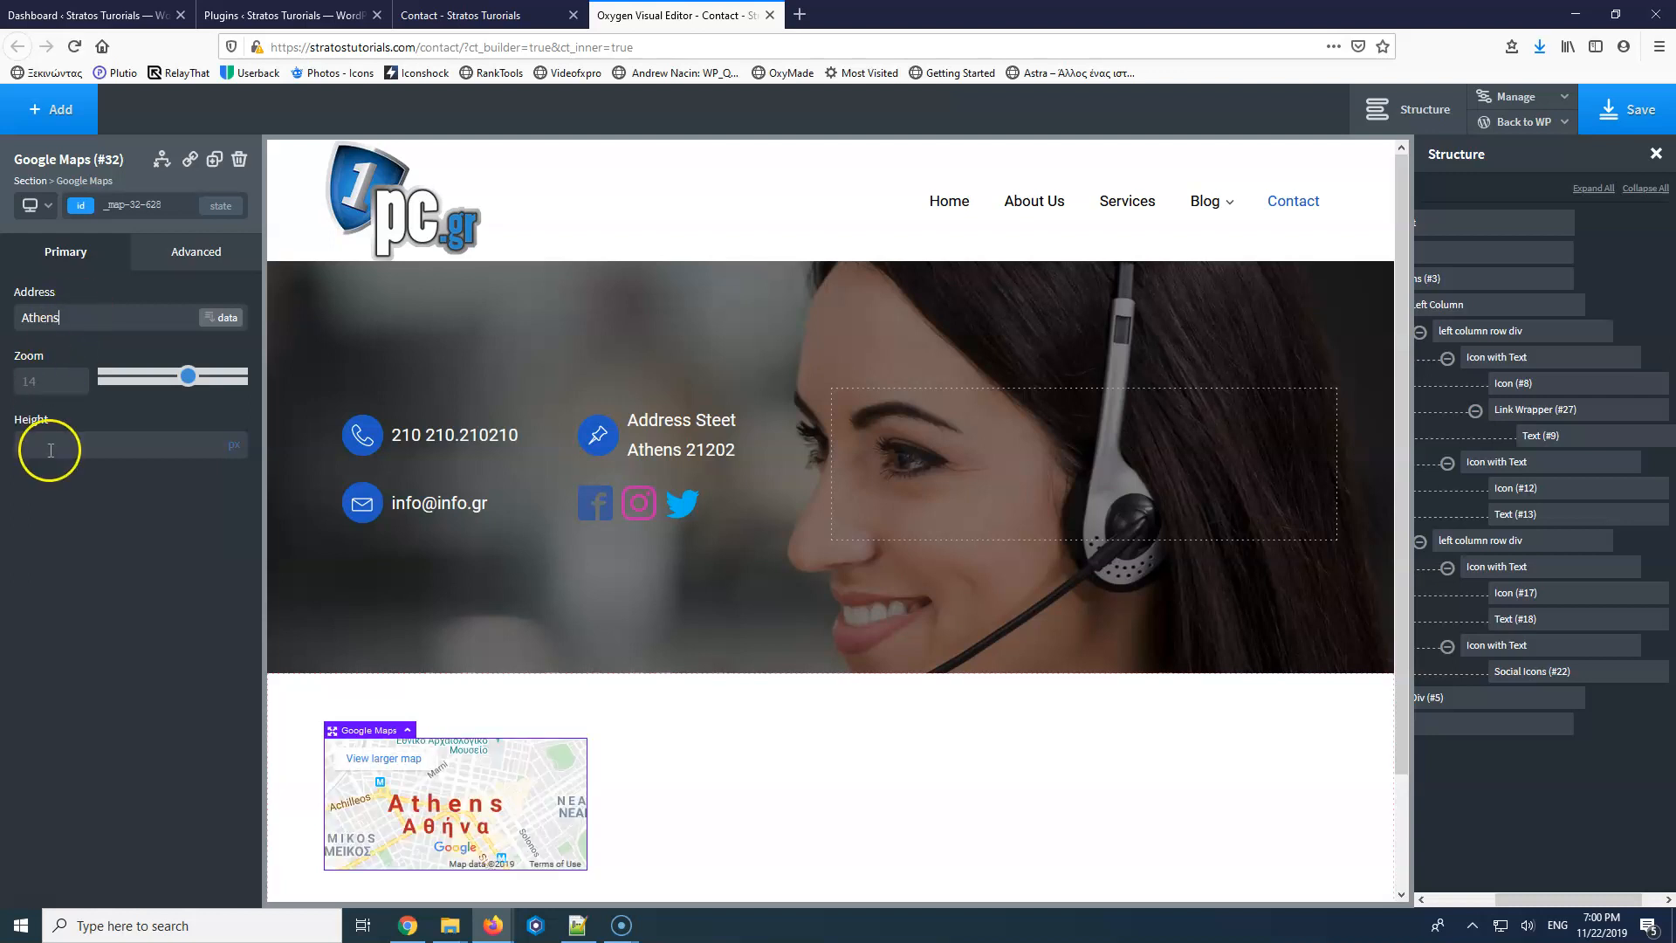
{"action": "type", "text": "500"}
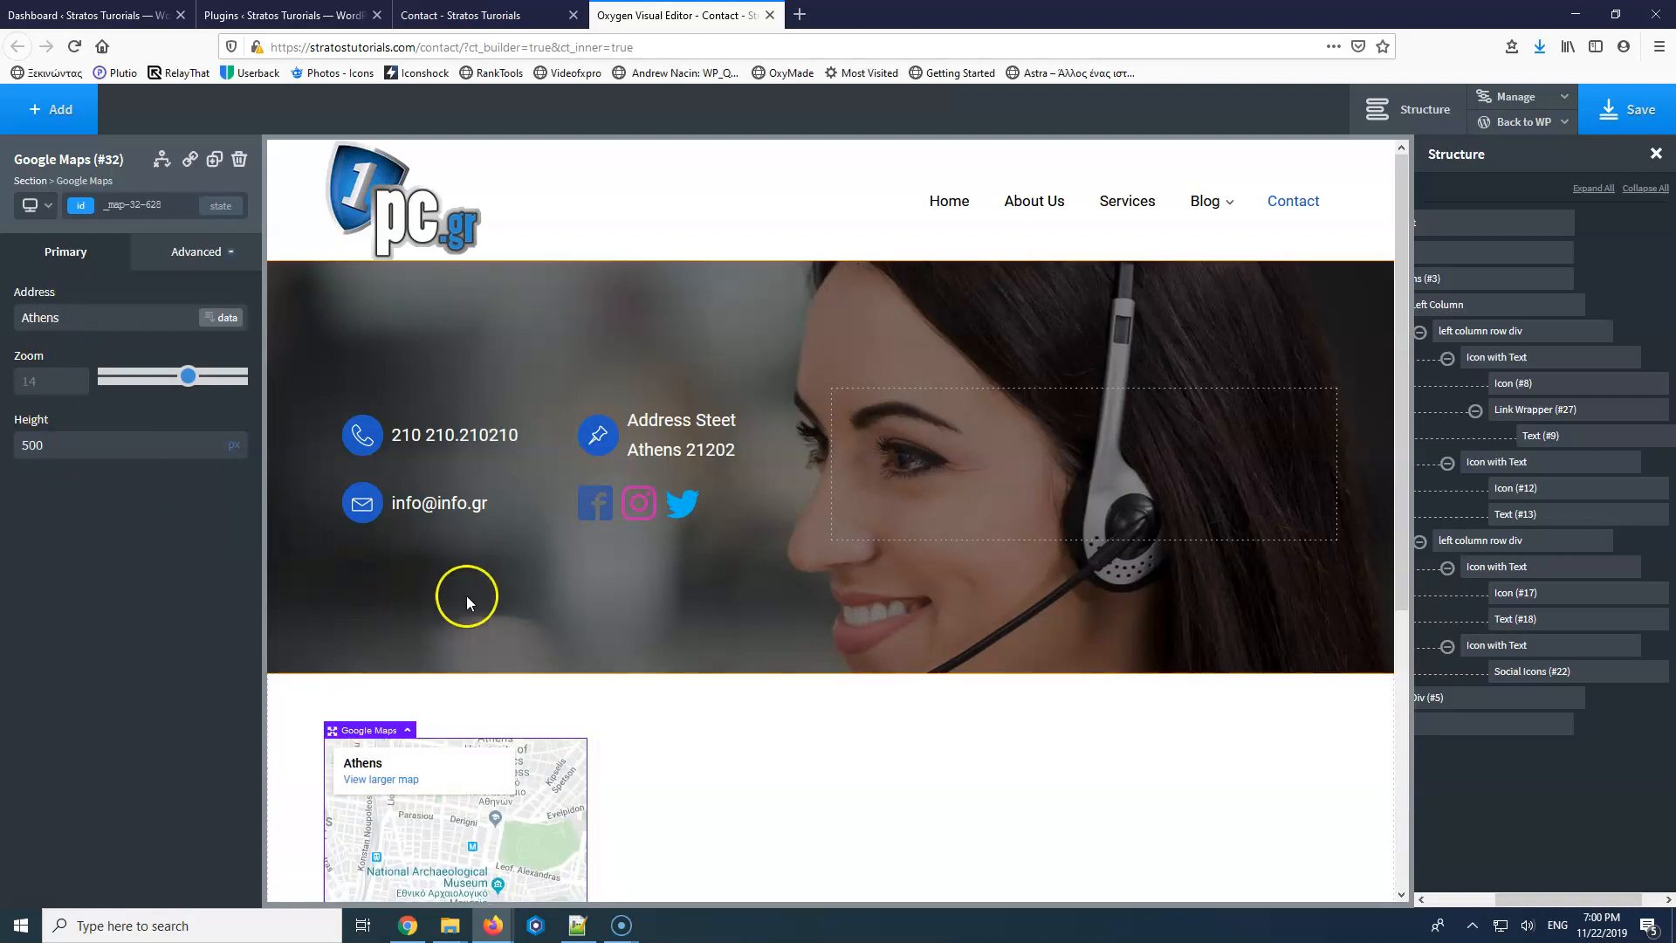
Give the map's section about 15px bottom padding, then select the map.
{"action": "scroll", "coordinate": [466, 596], "scroll_direction": "down", "scroll_amount": 4}
{"action": "scroll", "coordinate": [463, 569], "scroll_direction": "up", "scroll_amount": 4}
{"action": "left_click", "coordinate": [542, 723]}
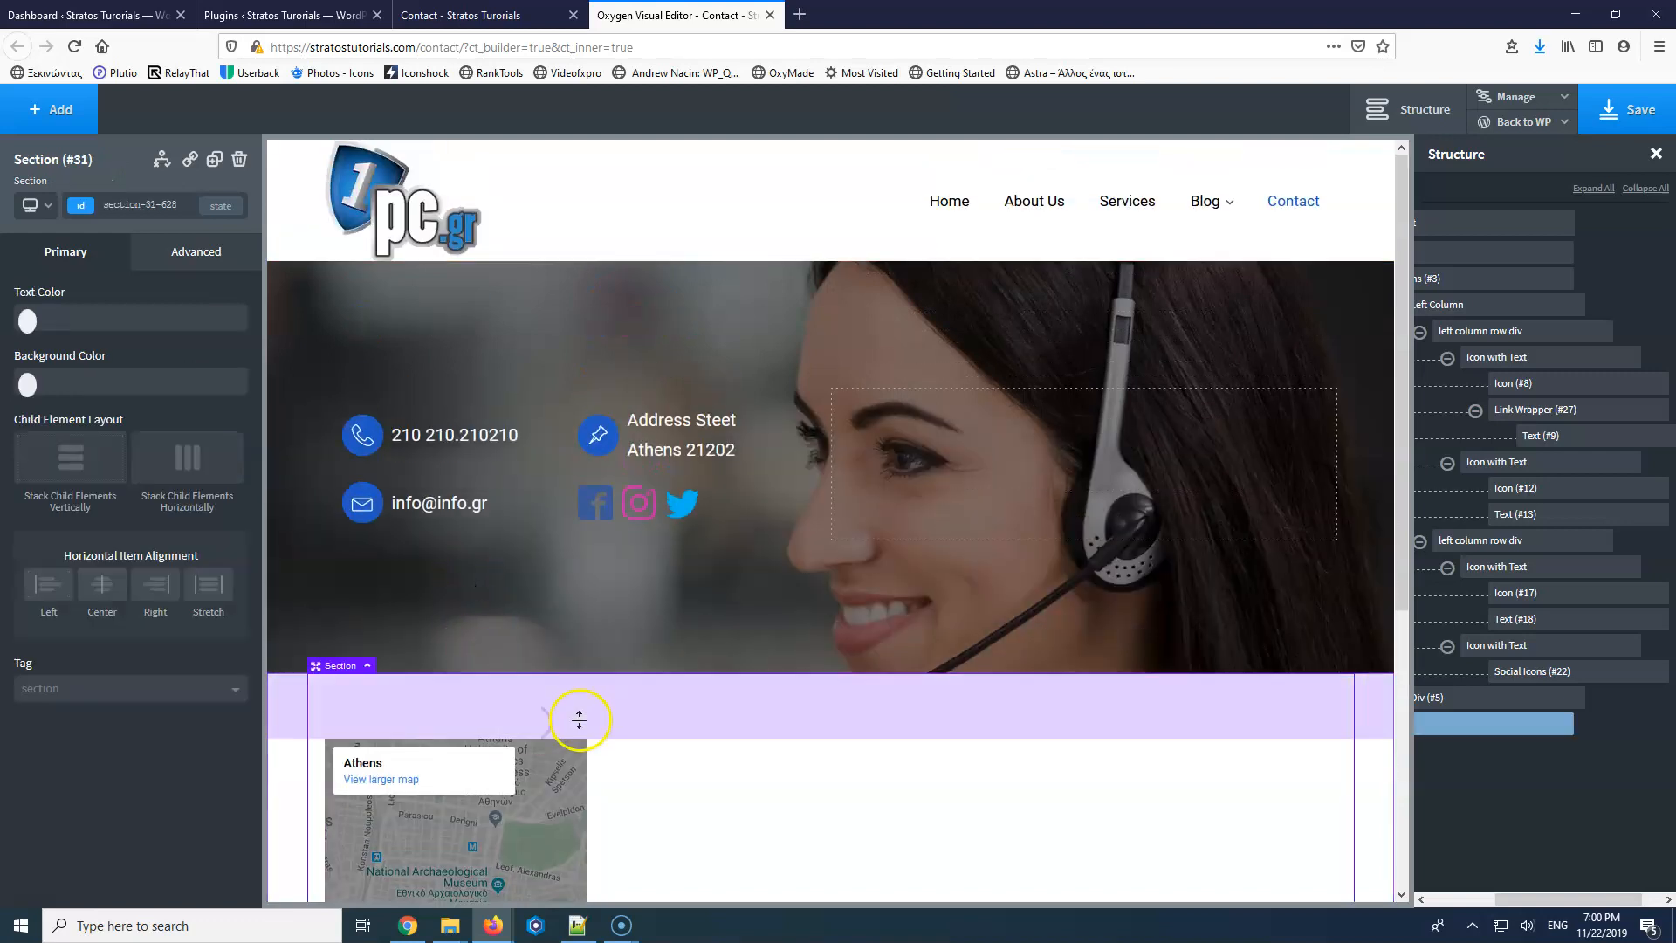
{"action": "scroll", "coordinate": [584, 722], "scroll_direction": "down", "scroll_amount": 5}
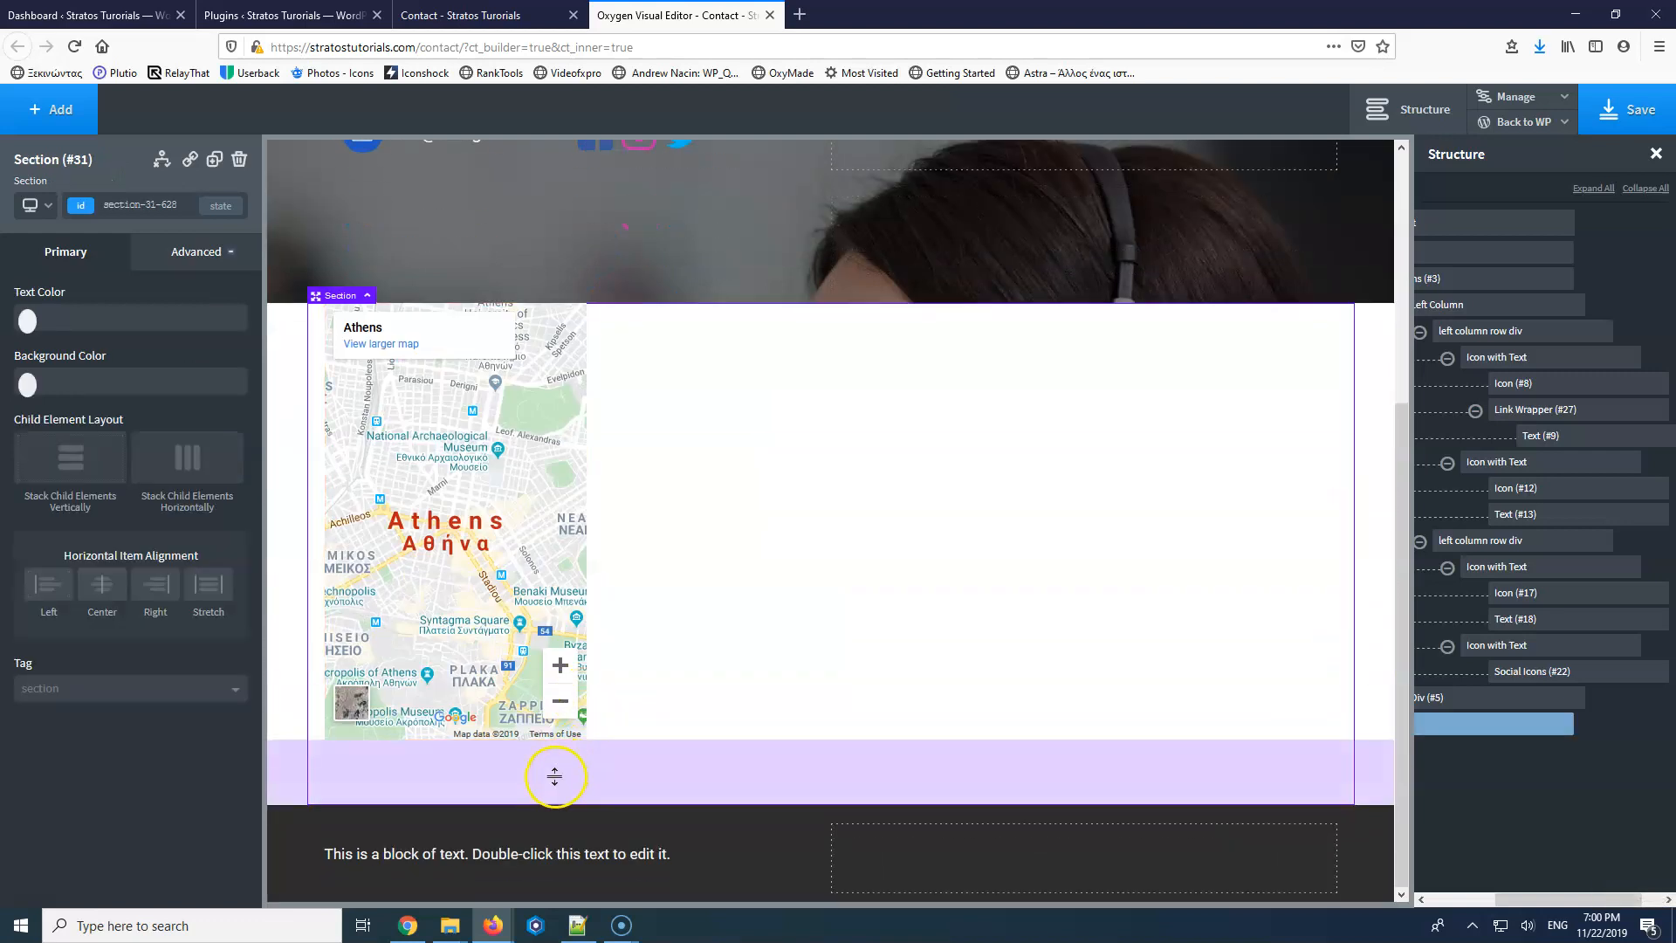
{"action": "scroll", "coordinate": [558, 707], "scroll_direction": "up", "scroll_amount": 1}
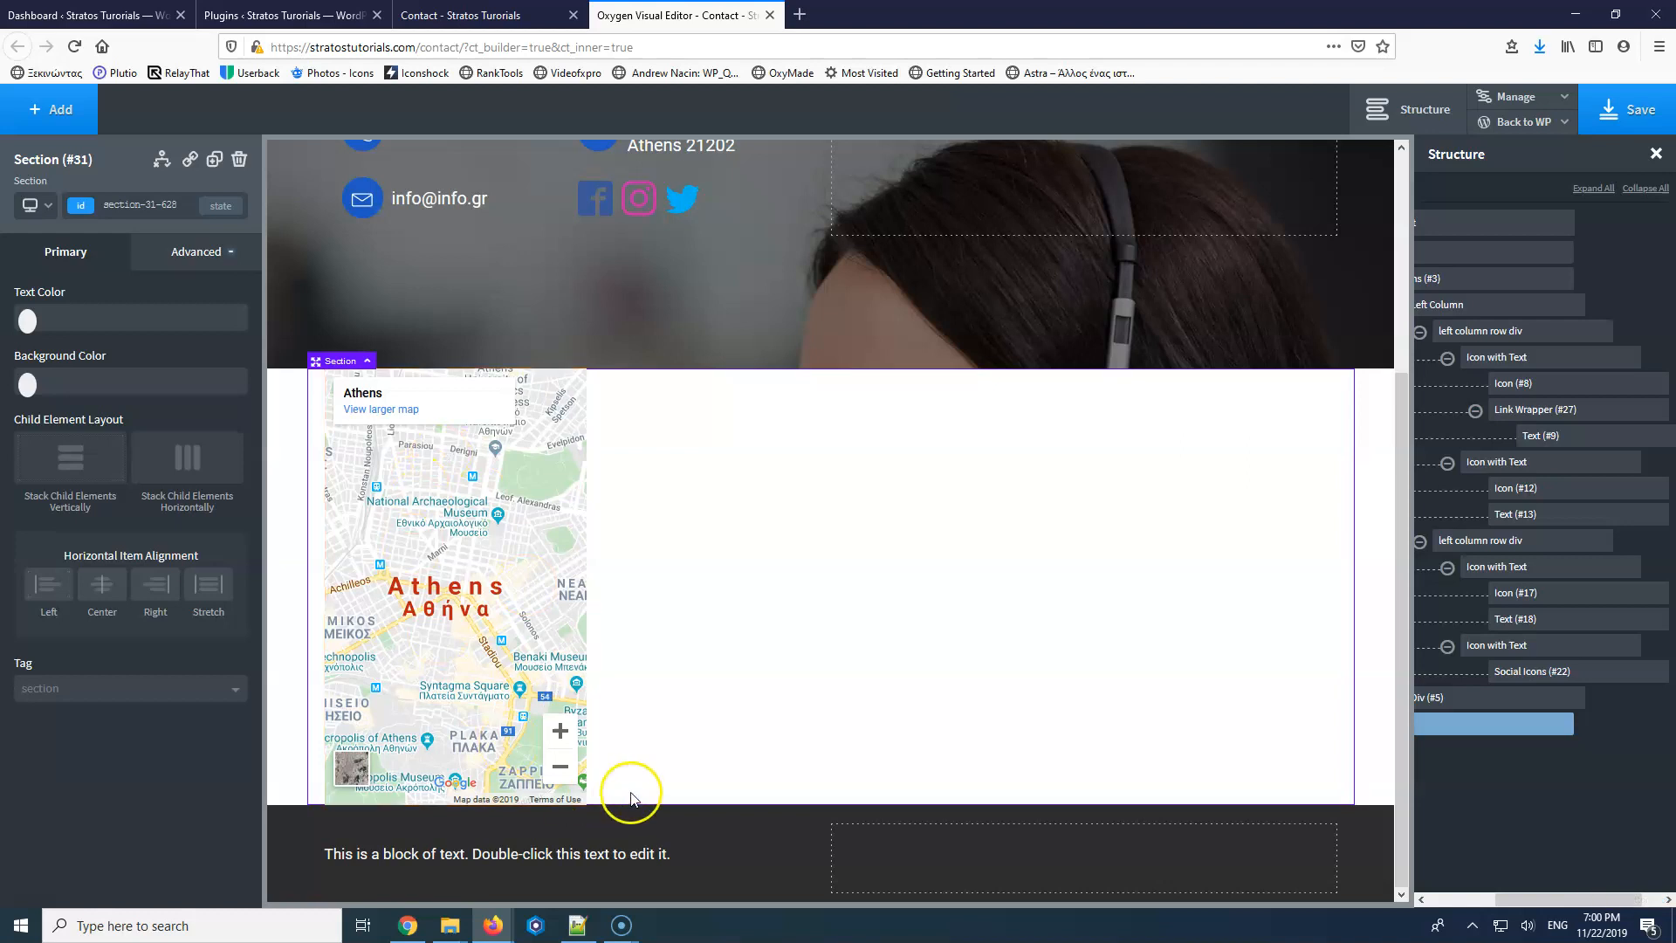
{"action": "left_click_drag", "start_coordinate": [570, 802], "coordinate": [576, 821]}
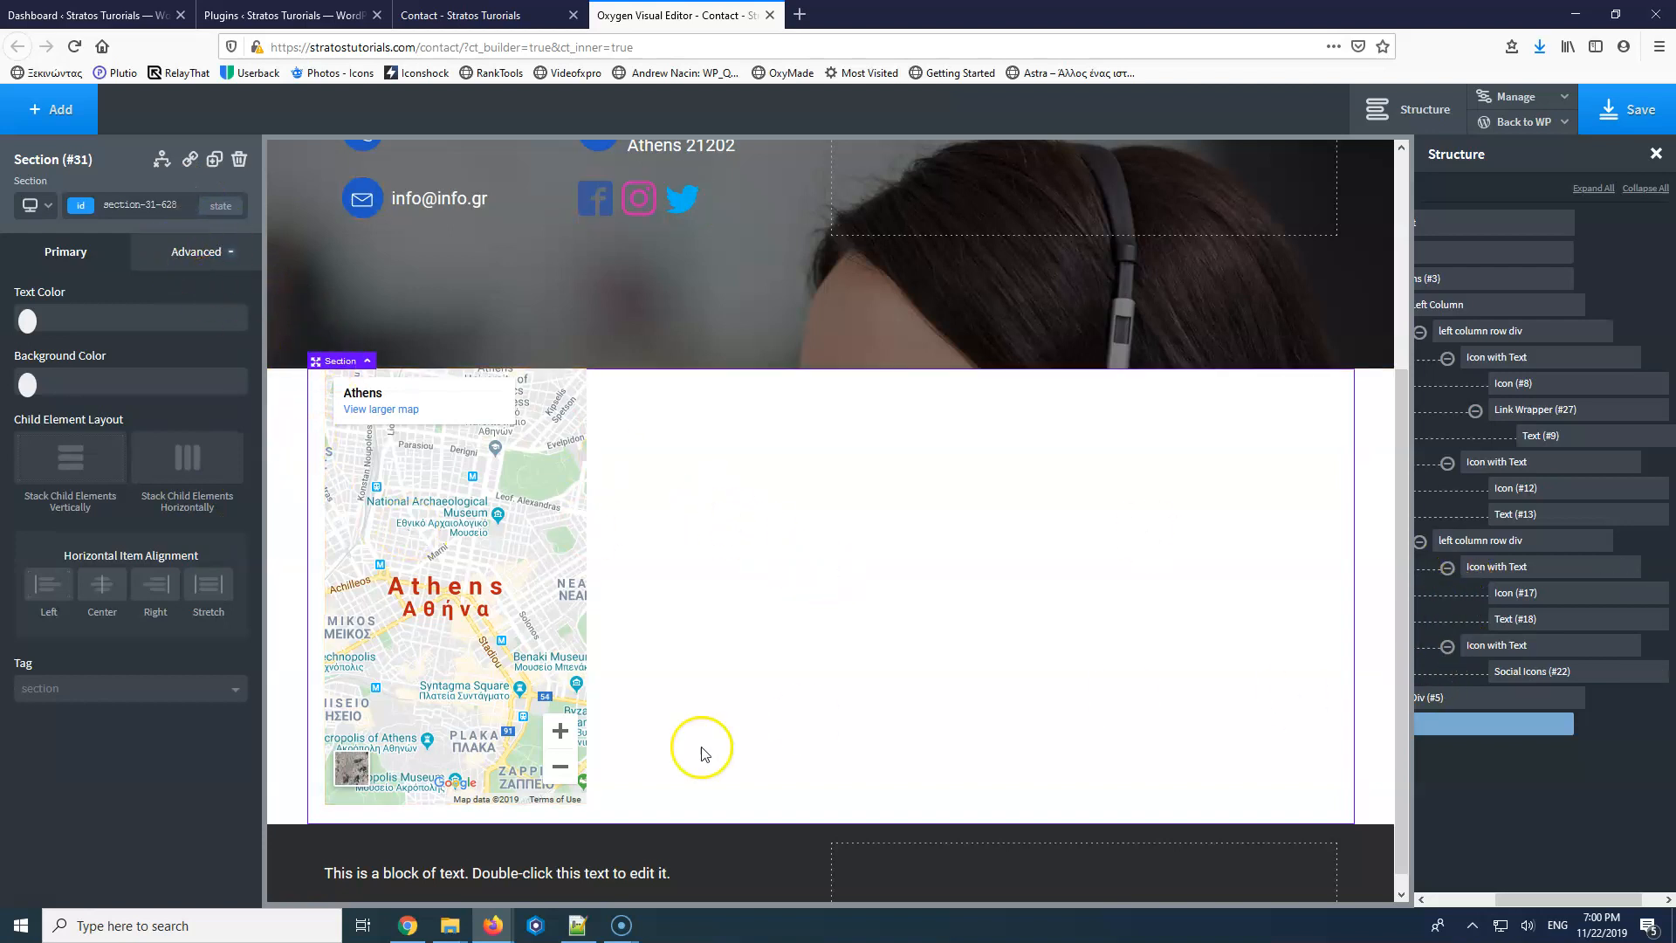
{"action": "left_click", "coordinate": [478, 608]}
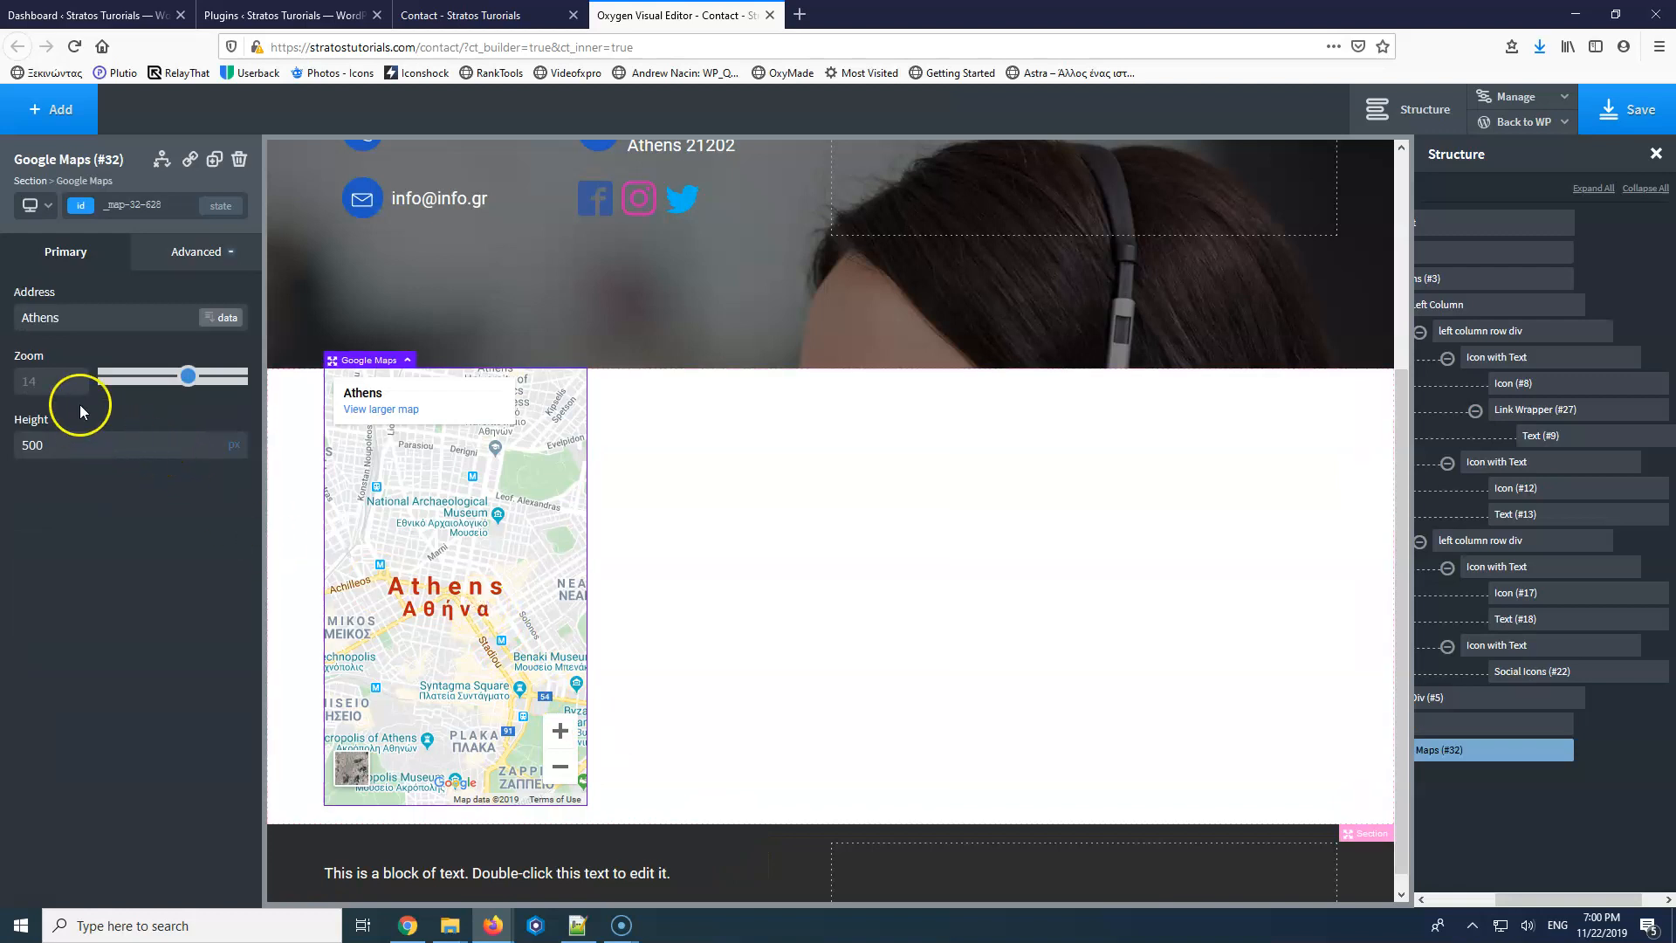
Set the Google map's width to 100%.
{"action": "left_click", "coordinate": [160, 255]}
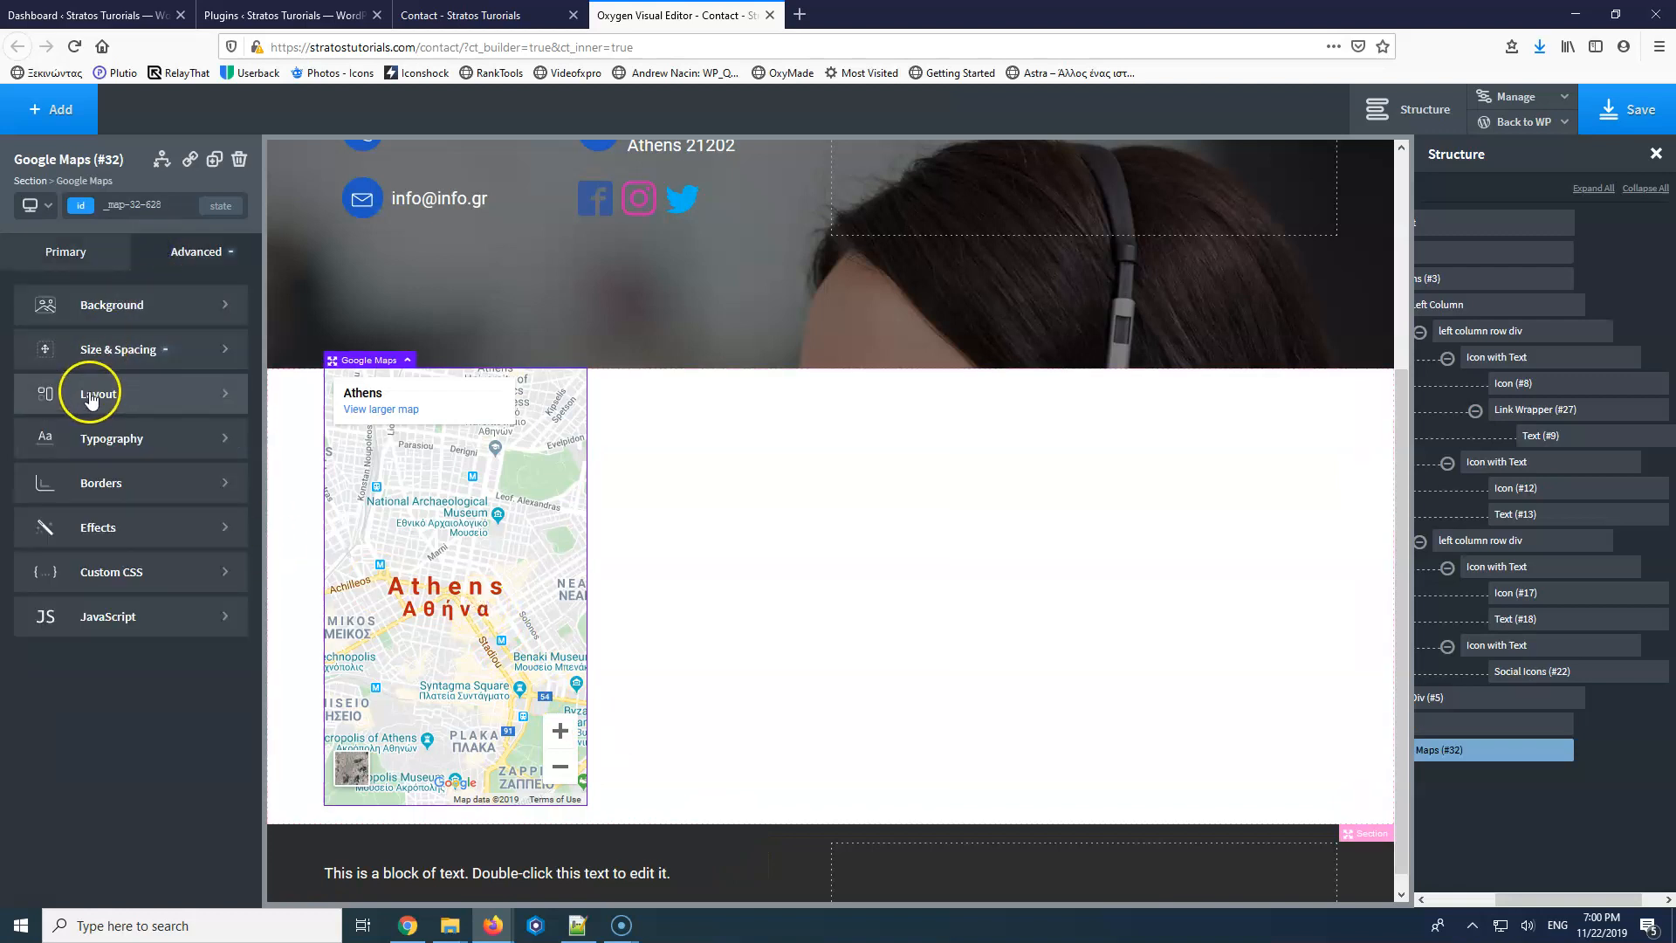
{"action": "left_click", "coordinate": [103, 354]}
{"action": "left_click", "coordinate": [55, 488]}
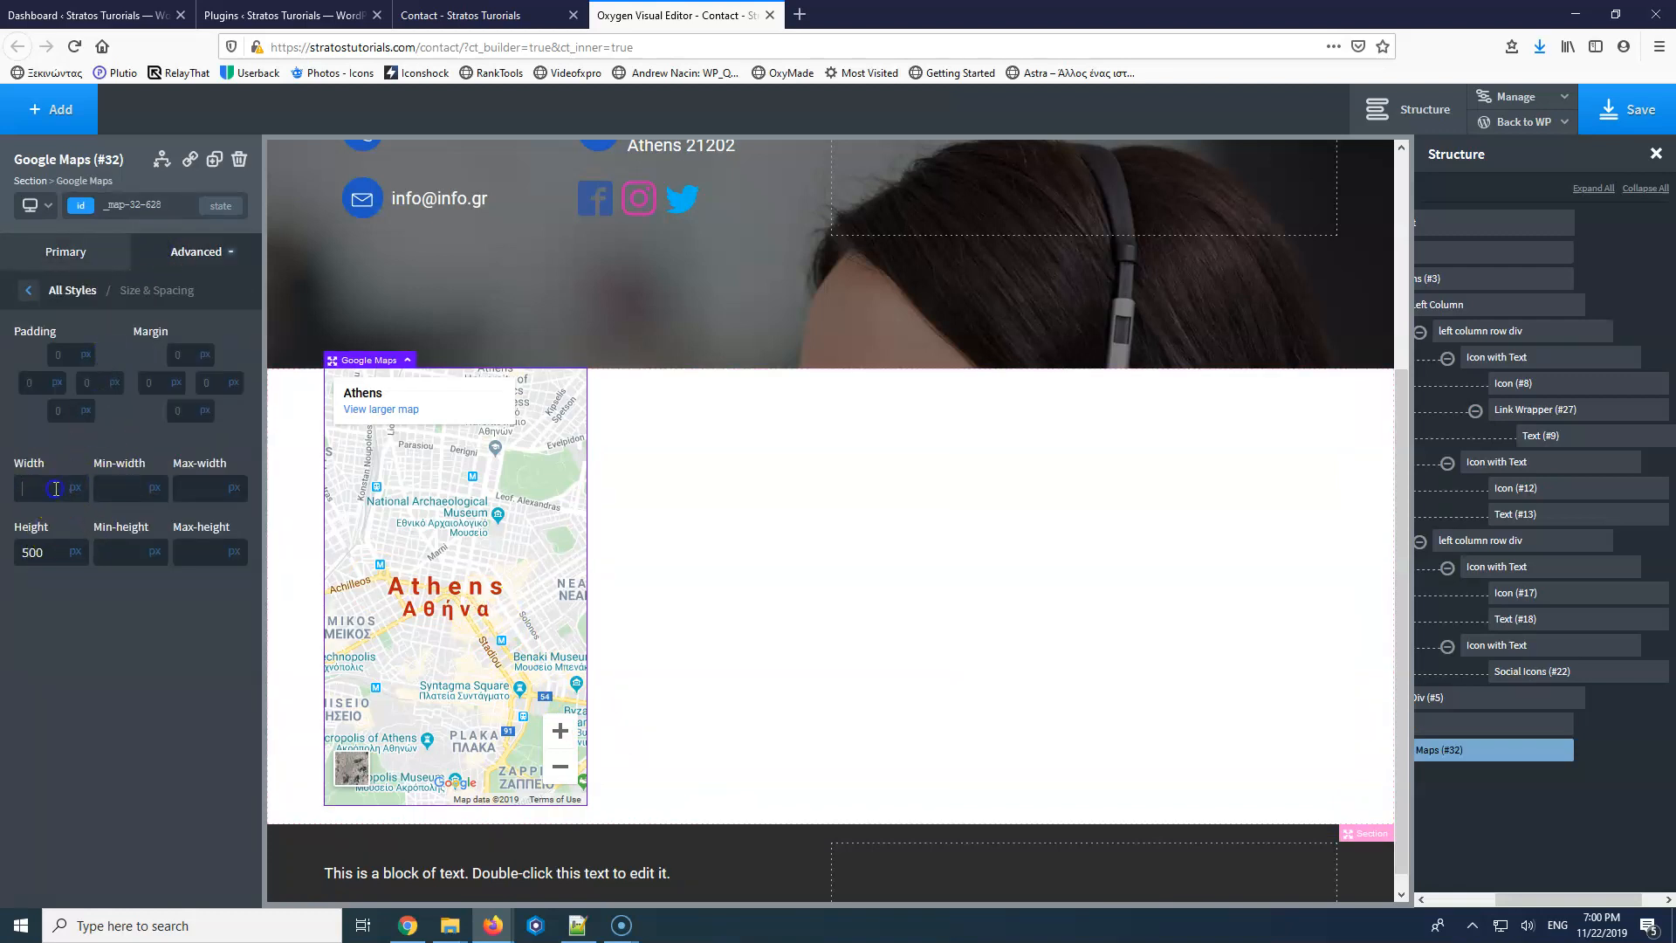
{"action": "type", "text": "100"}
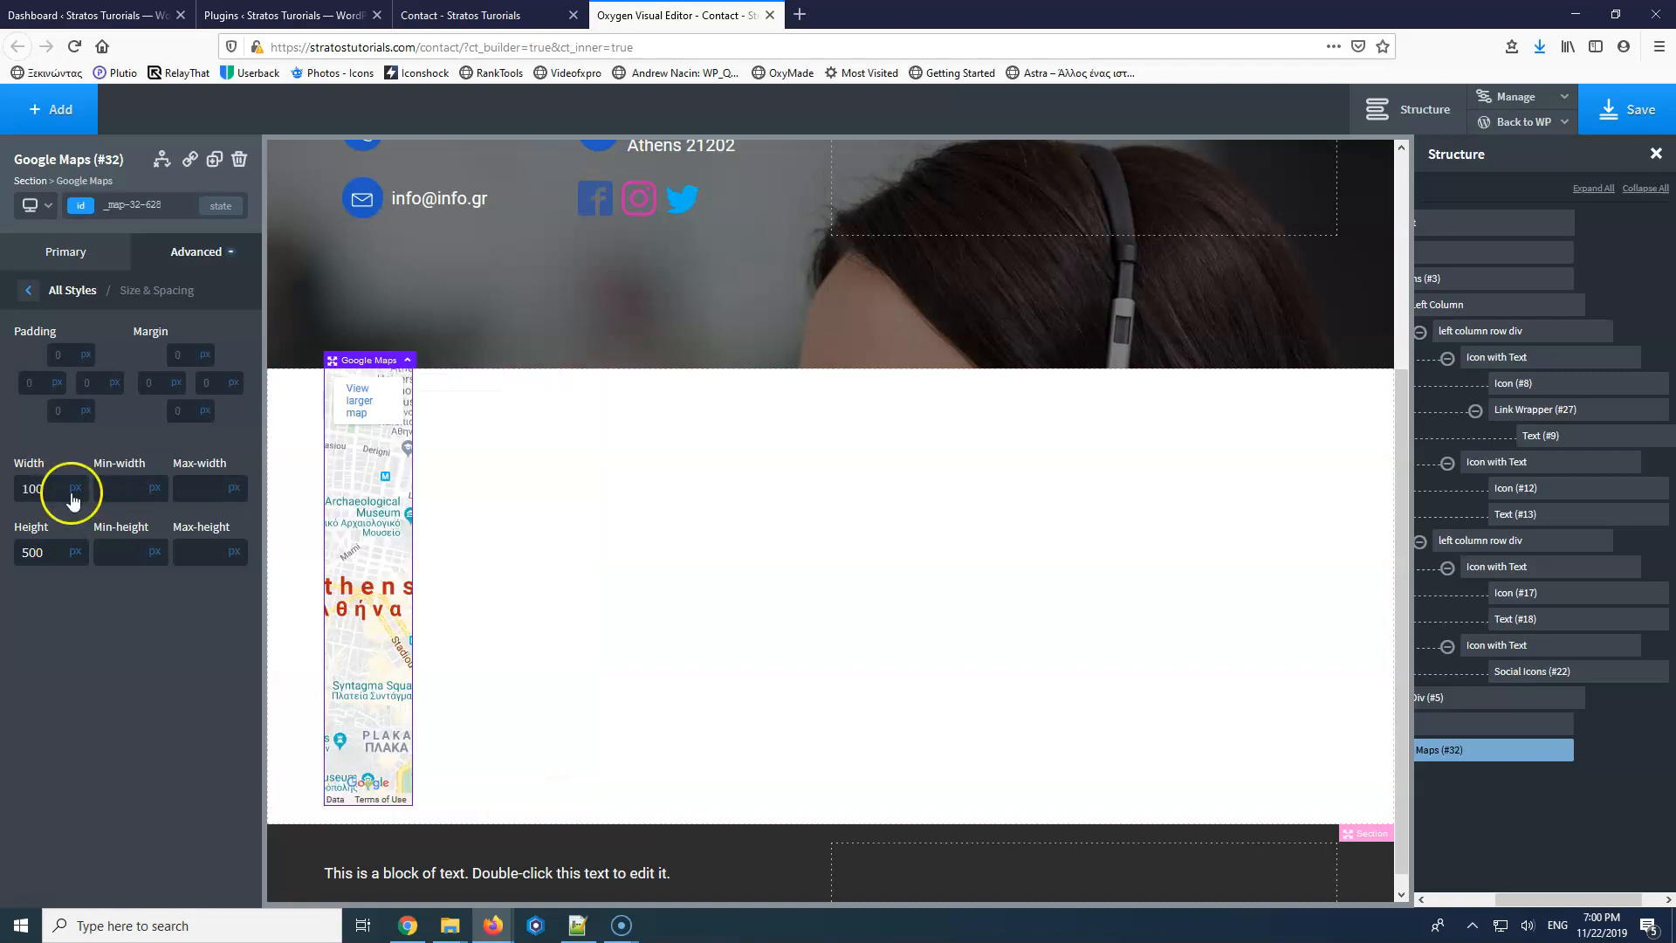
{"action": "left_click", "coordinate": [77, 511]}
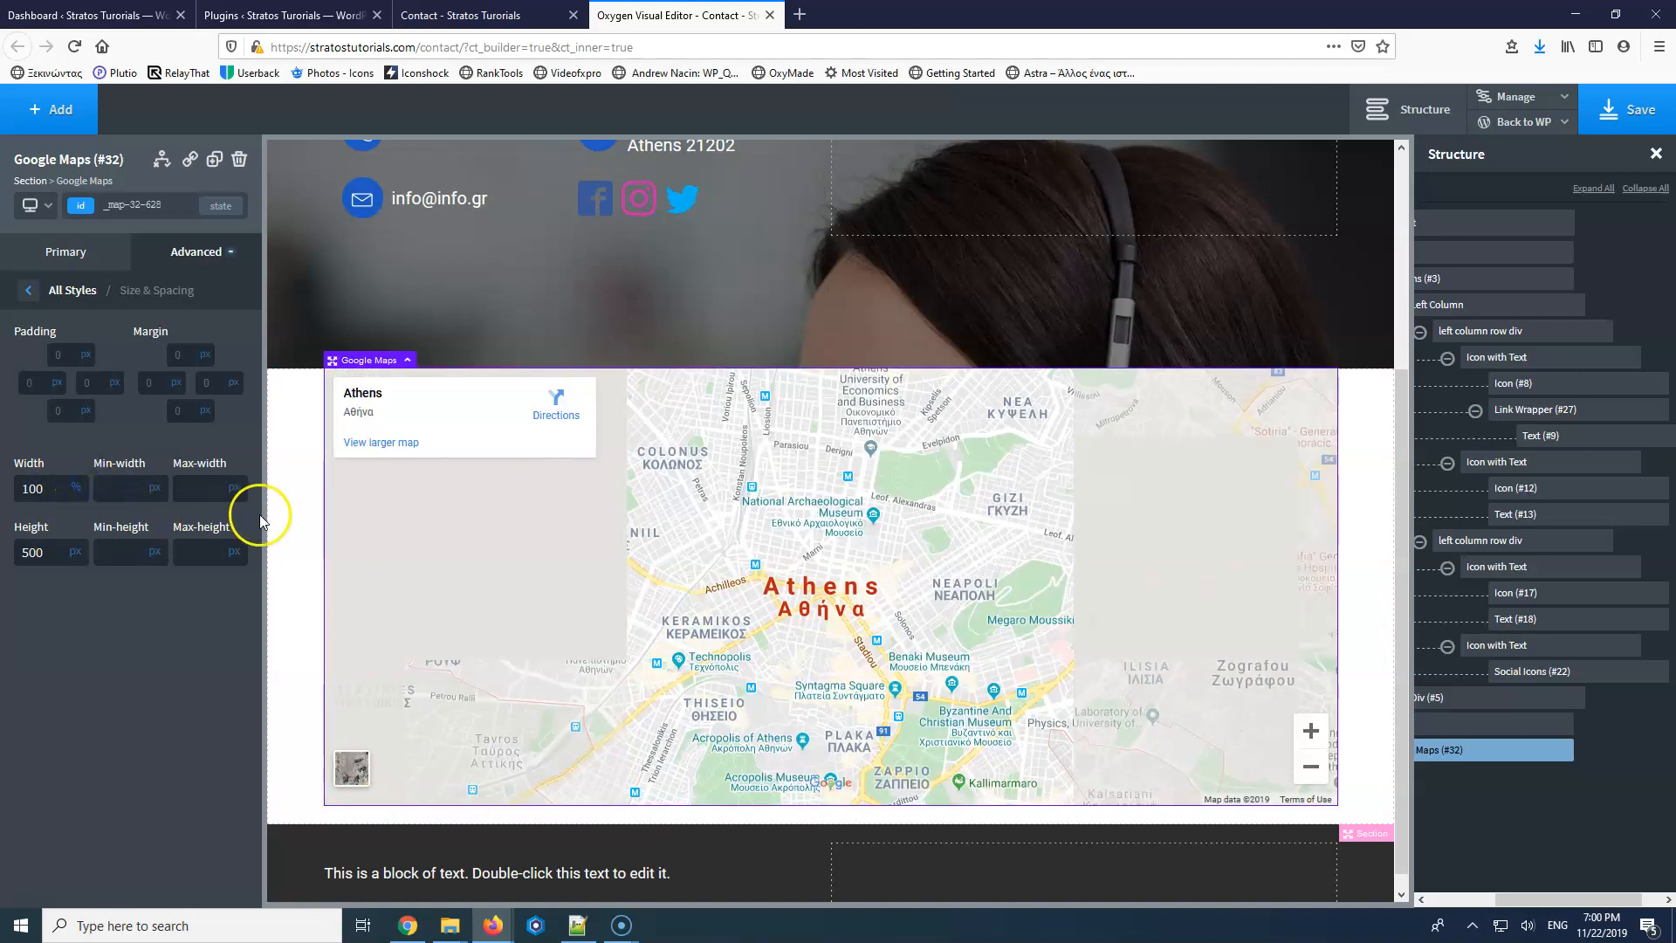
Make the map section full-width with 0 left and right padding, and save.
{"action": "left_click", "coordinate": [281, 533]}
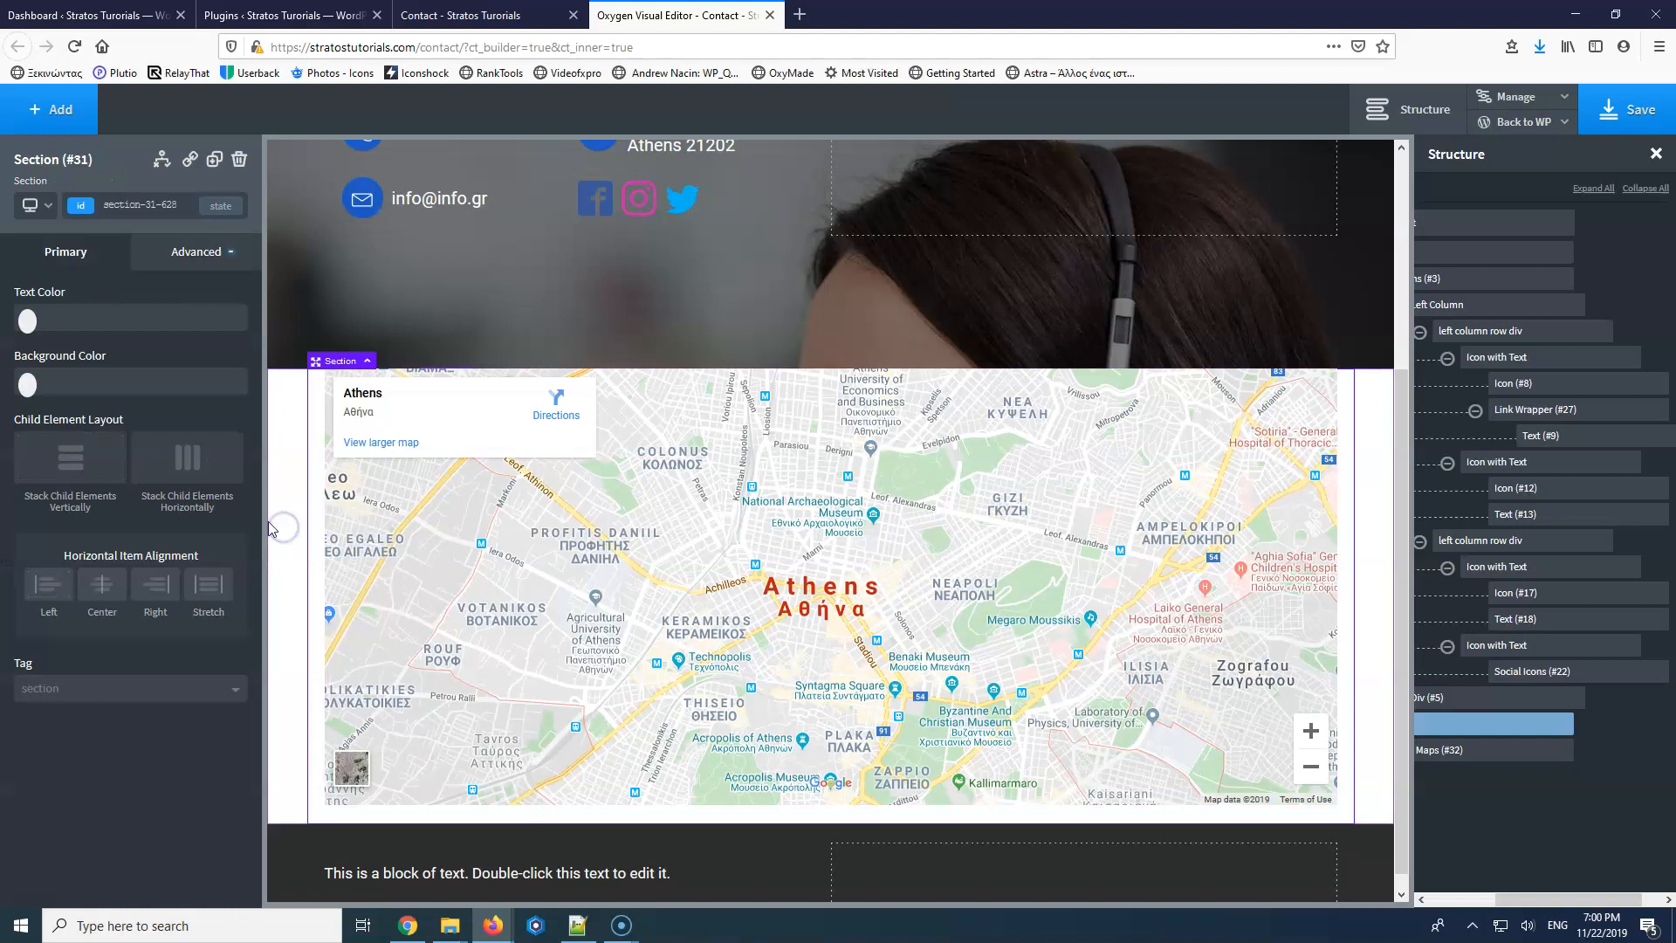
{"action": "left_click", "coordinate": [130, 255]}
{"action": "left_click", "coordinate": [109, 345]}
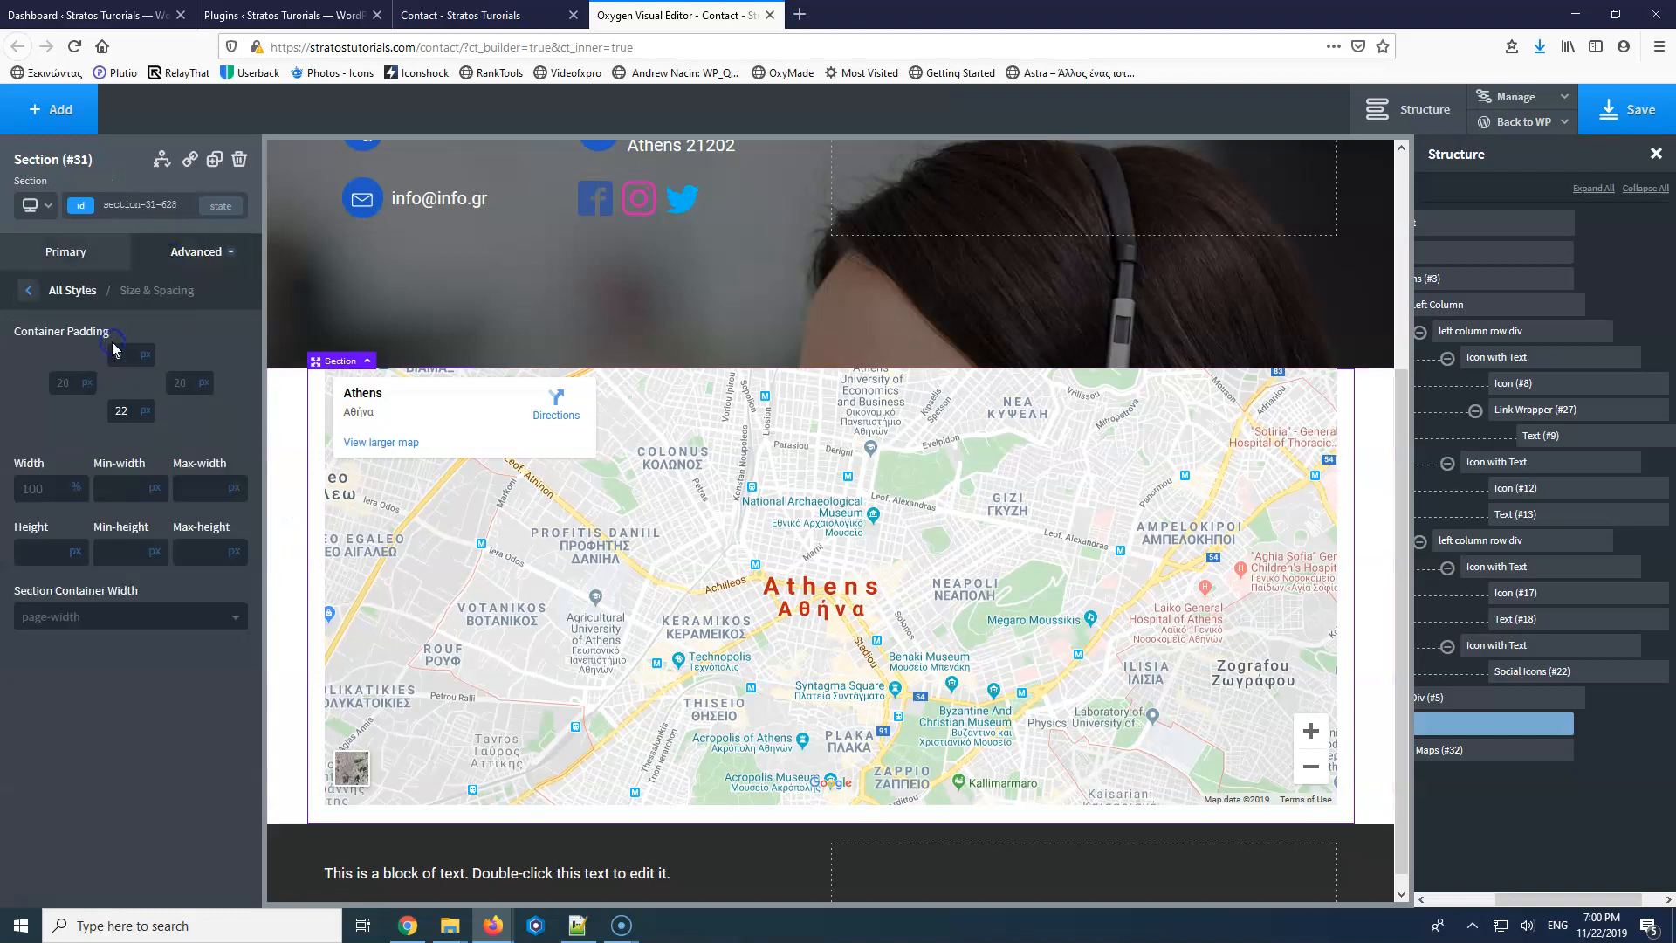
{"action": "left_click", "coordinate": [104, 640]}
{"action": "left_click", "coordinate": [77, 663]}
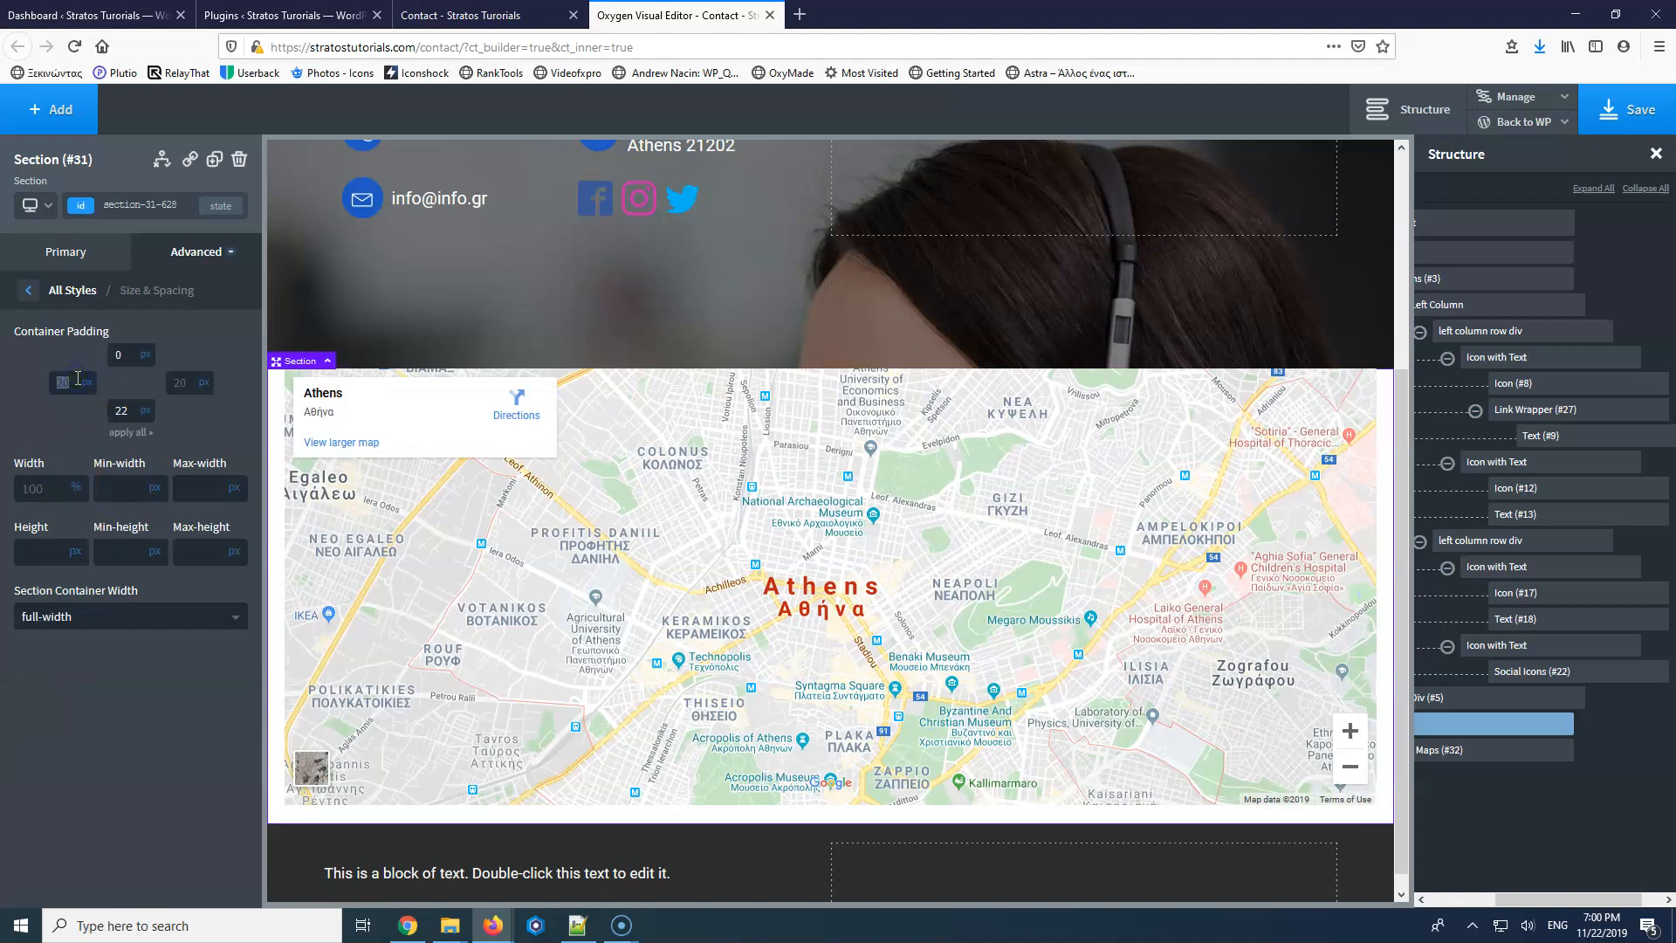
{"action": "type", "text": "0"}
{"action": "left_click", "coordinate": [179, 381]}
{"action": "type", "text": "0"}
{"action": "left_click", "coordinate": [1637, 138]}
Reload the live Contact page to check the edge-to-edge Athens map, then return to the builder.
{"action": "left_click", "coordinate": [505, 14]}
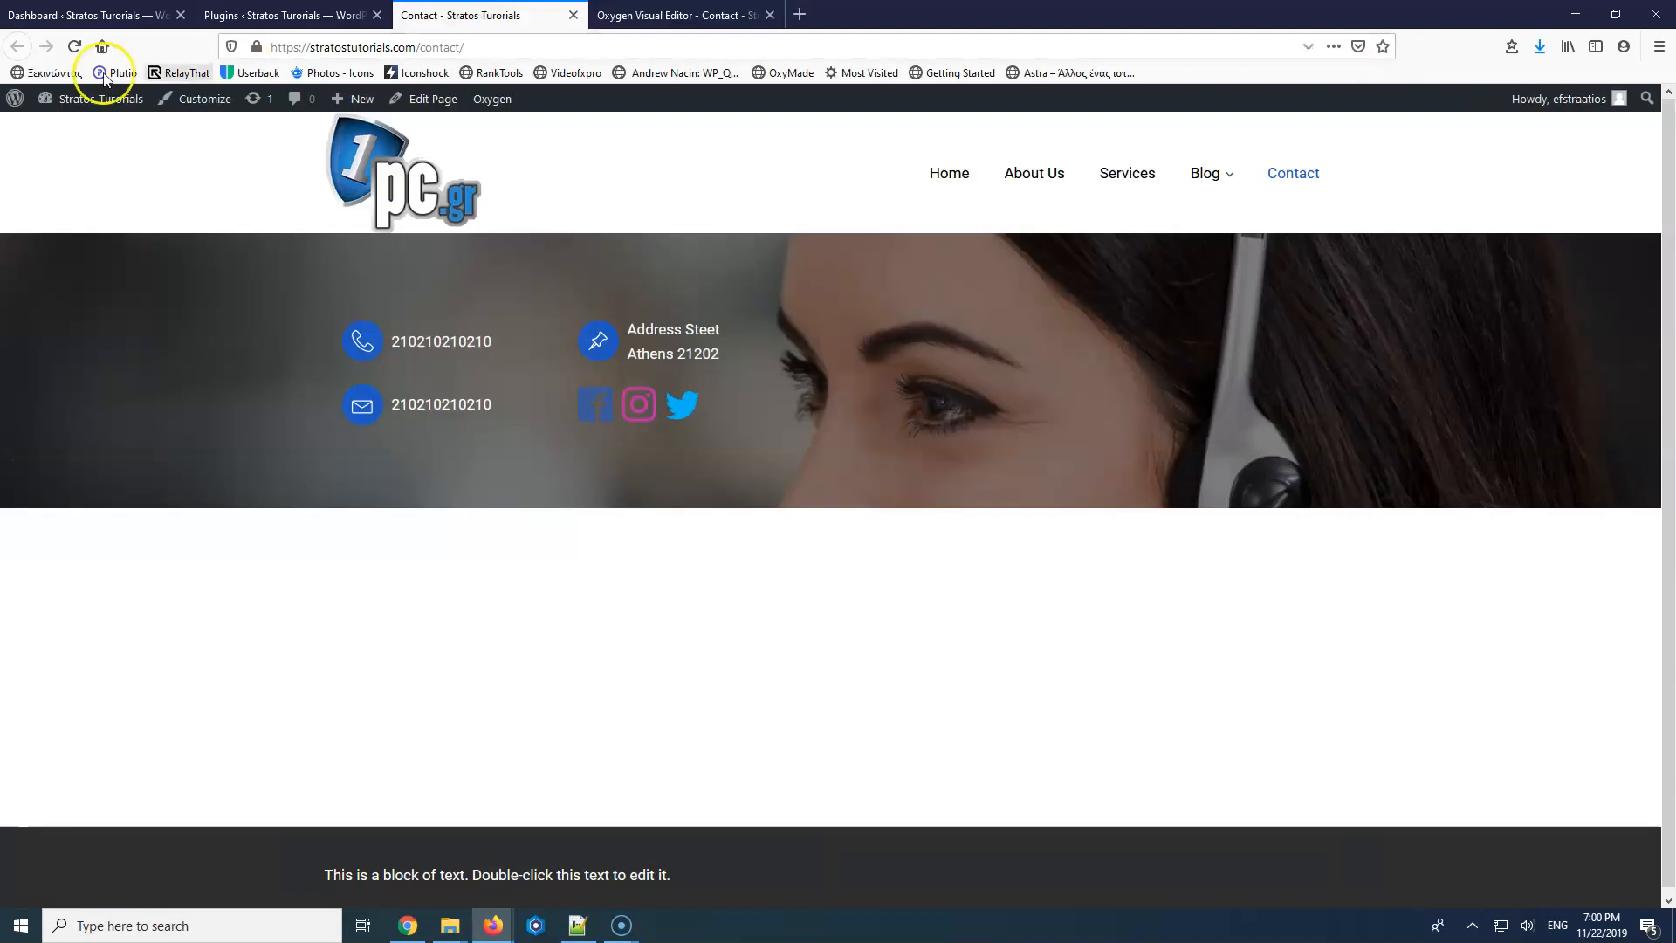
{"action": "left_click", "coordinate": [75, 46]}
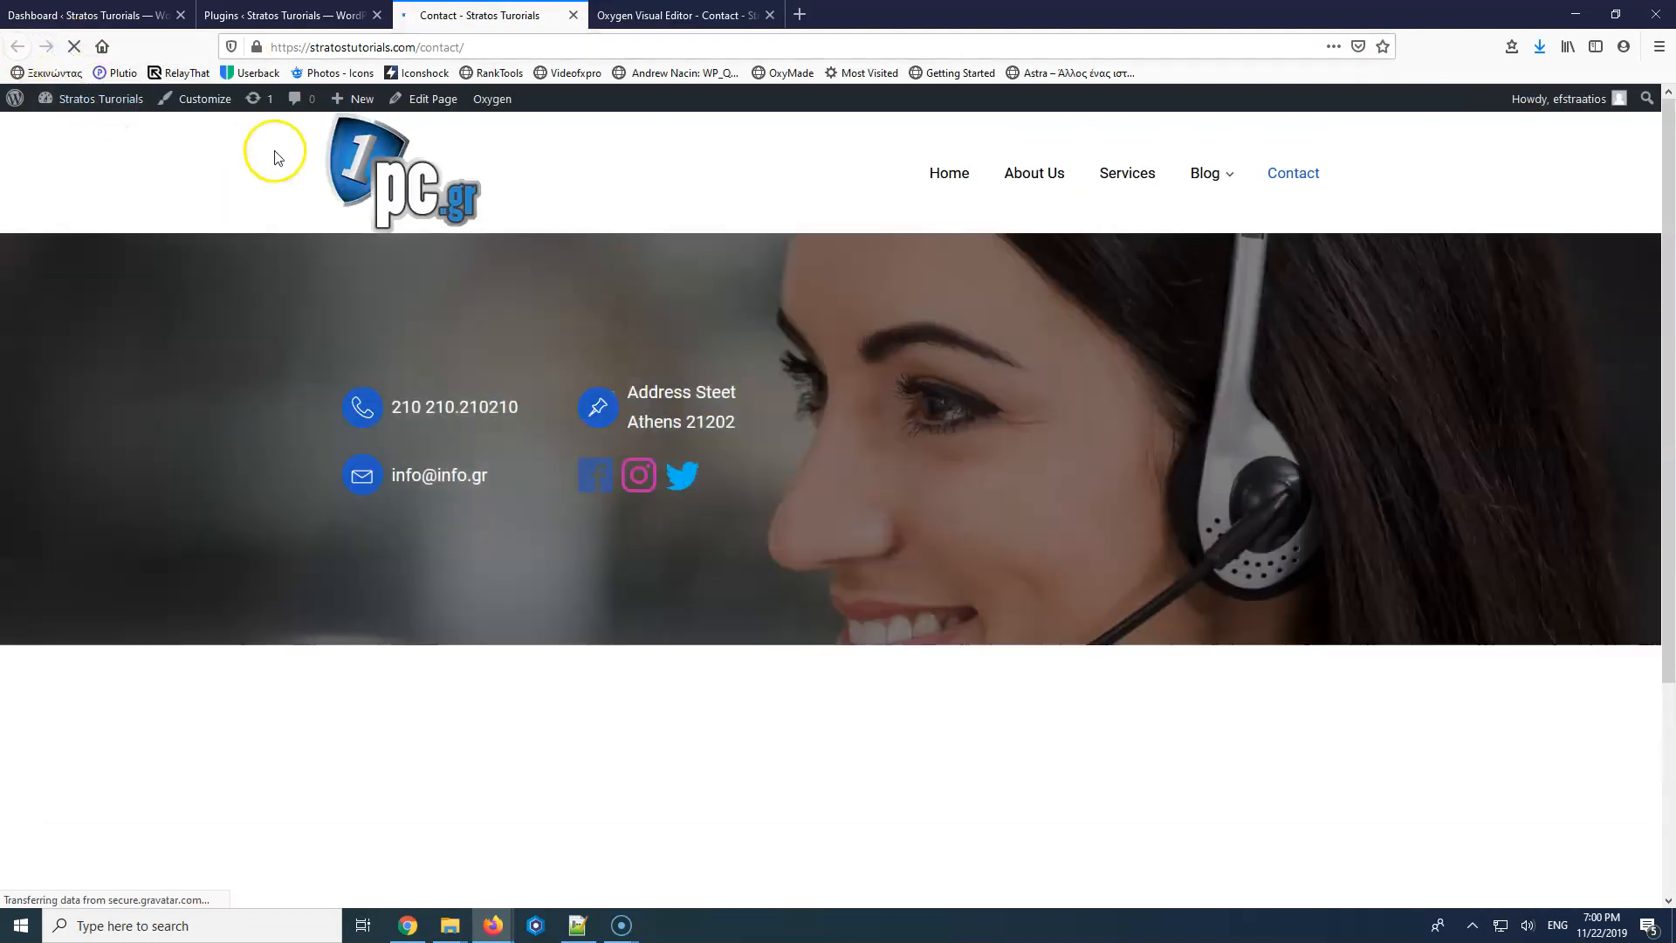
{"action": "scroll", "coordinate": [796, 543], "scroll_direction": "down", "scroll_amount": 3}
{"action": "scroll", "coordinate": [796, 543], "scroll_direction": "up", "scroll_amount": 3}
{"action": "scroll", "coordinate": [796, 543], "scroll_direction": "down", "scroll_amount": 3}
{"action": "scroll", "coordinate": [796, 543], "scroll_direction": "up", "scroll_amount": 3}
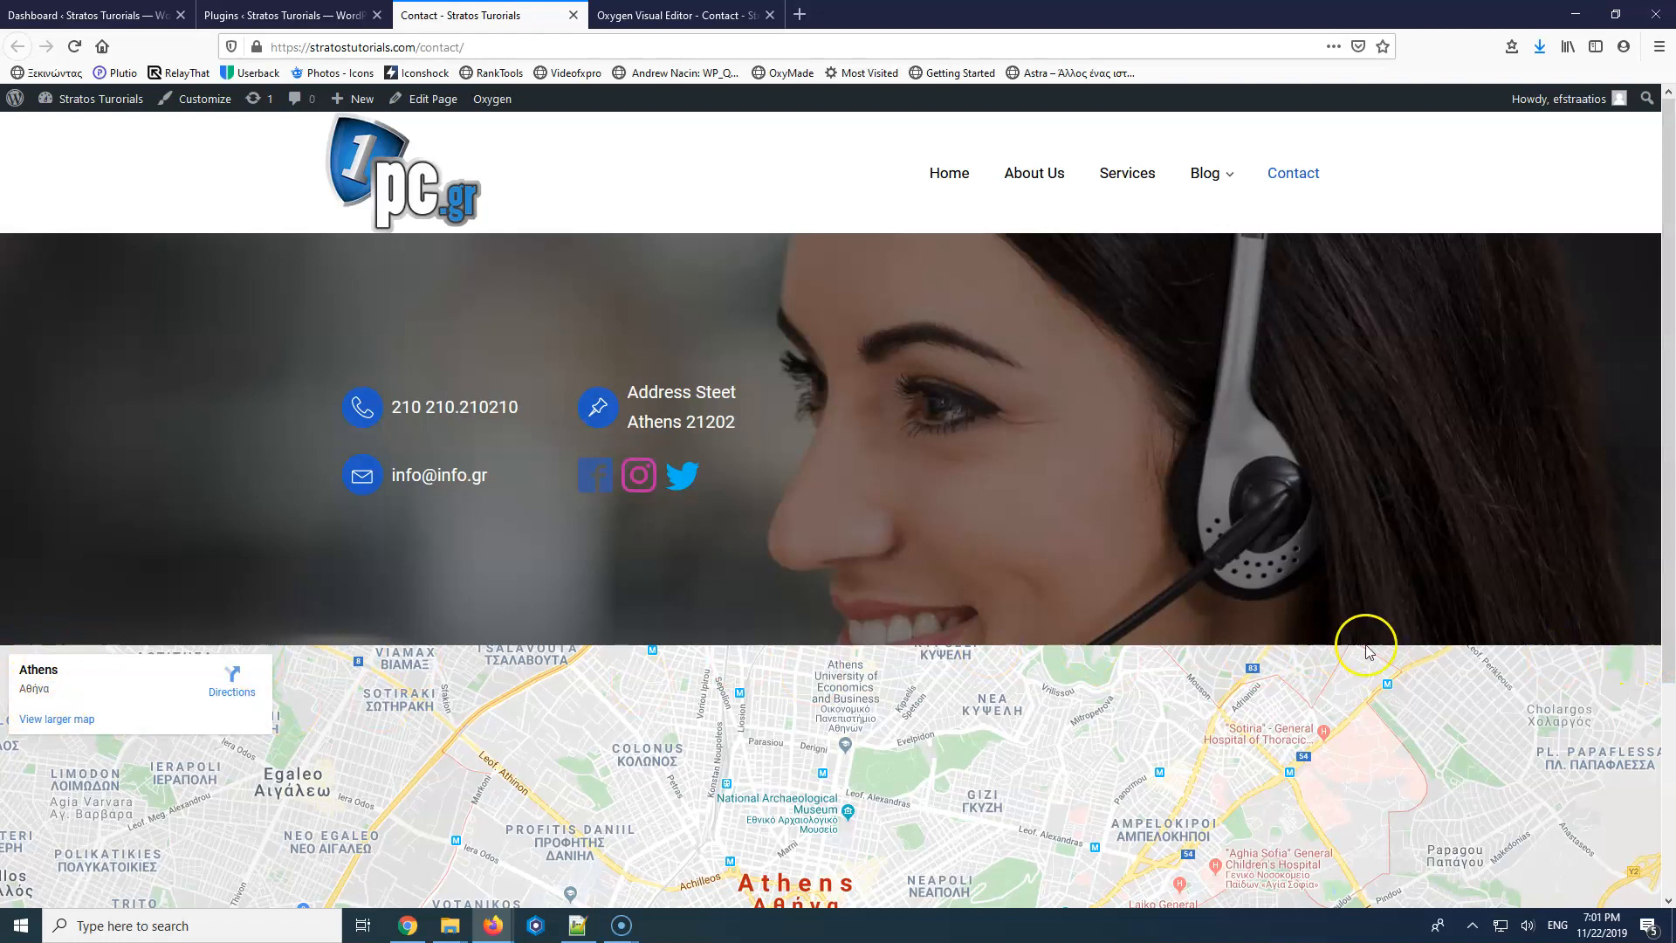
{"action": "scroll", "coordinate": [756, 683], "scroll_direction": "down", "scroll_amount": 3}
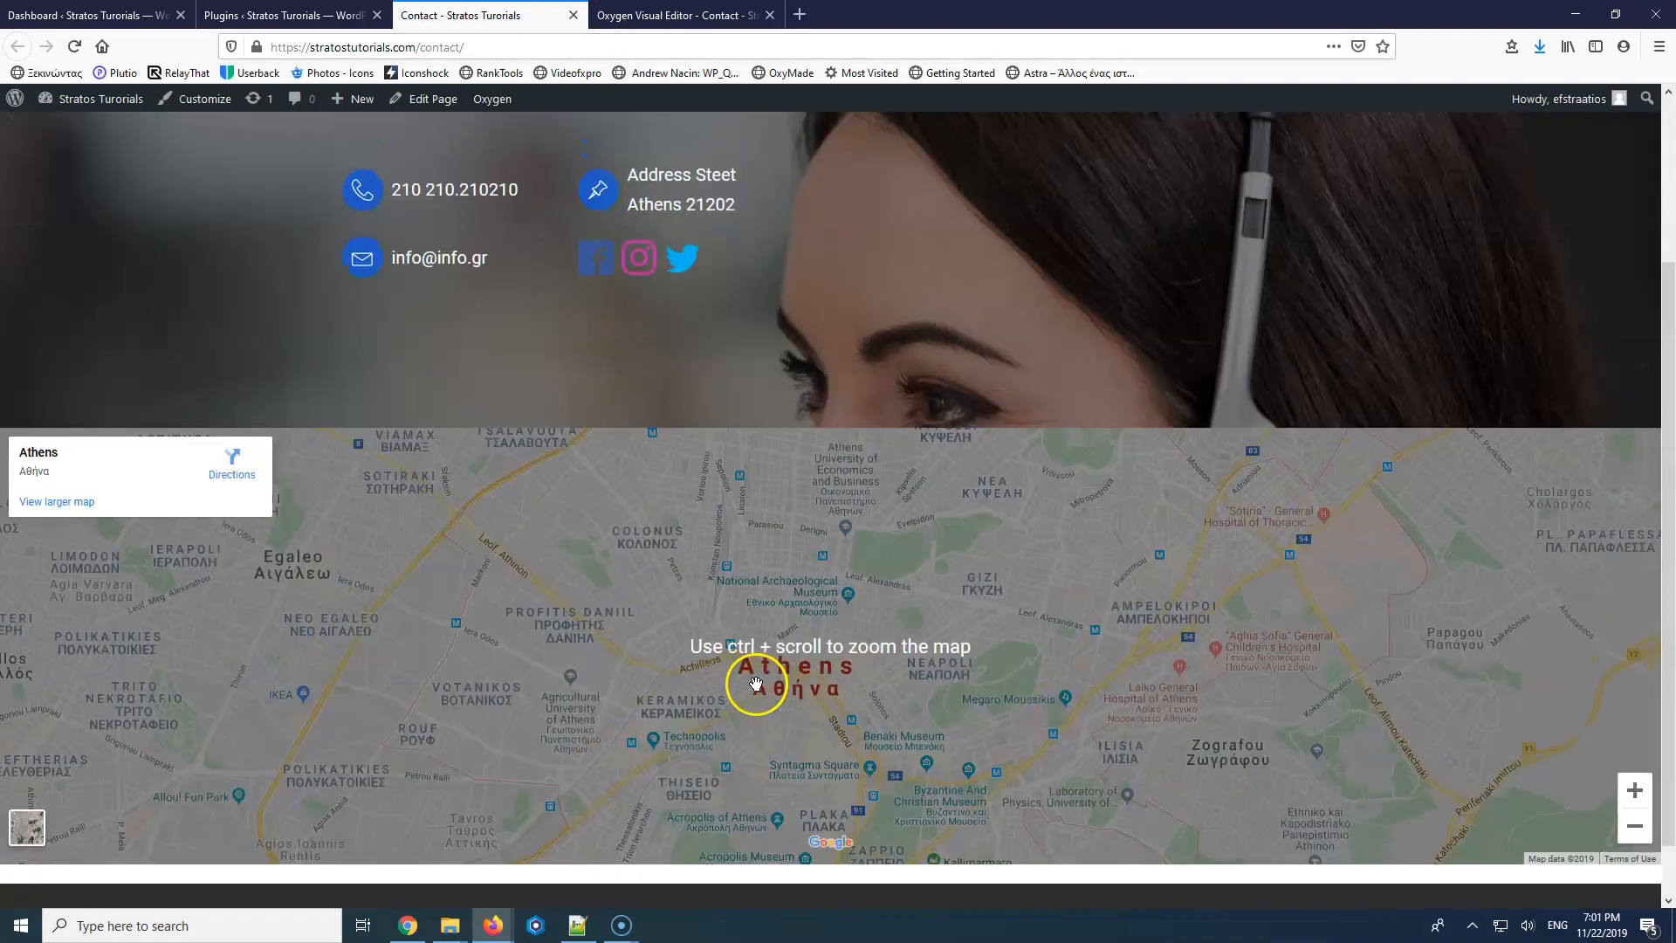
{"action": "scroll", "coordinate": [757, 683], "scroll_direction": "up", "scroll_amount": 3}
{"action": "left_click", "coordinate": [676, 15]}
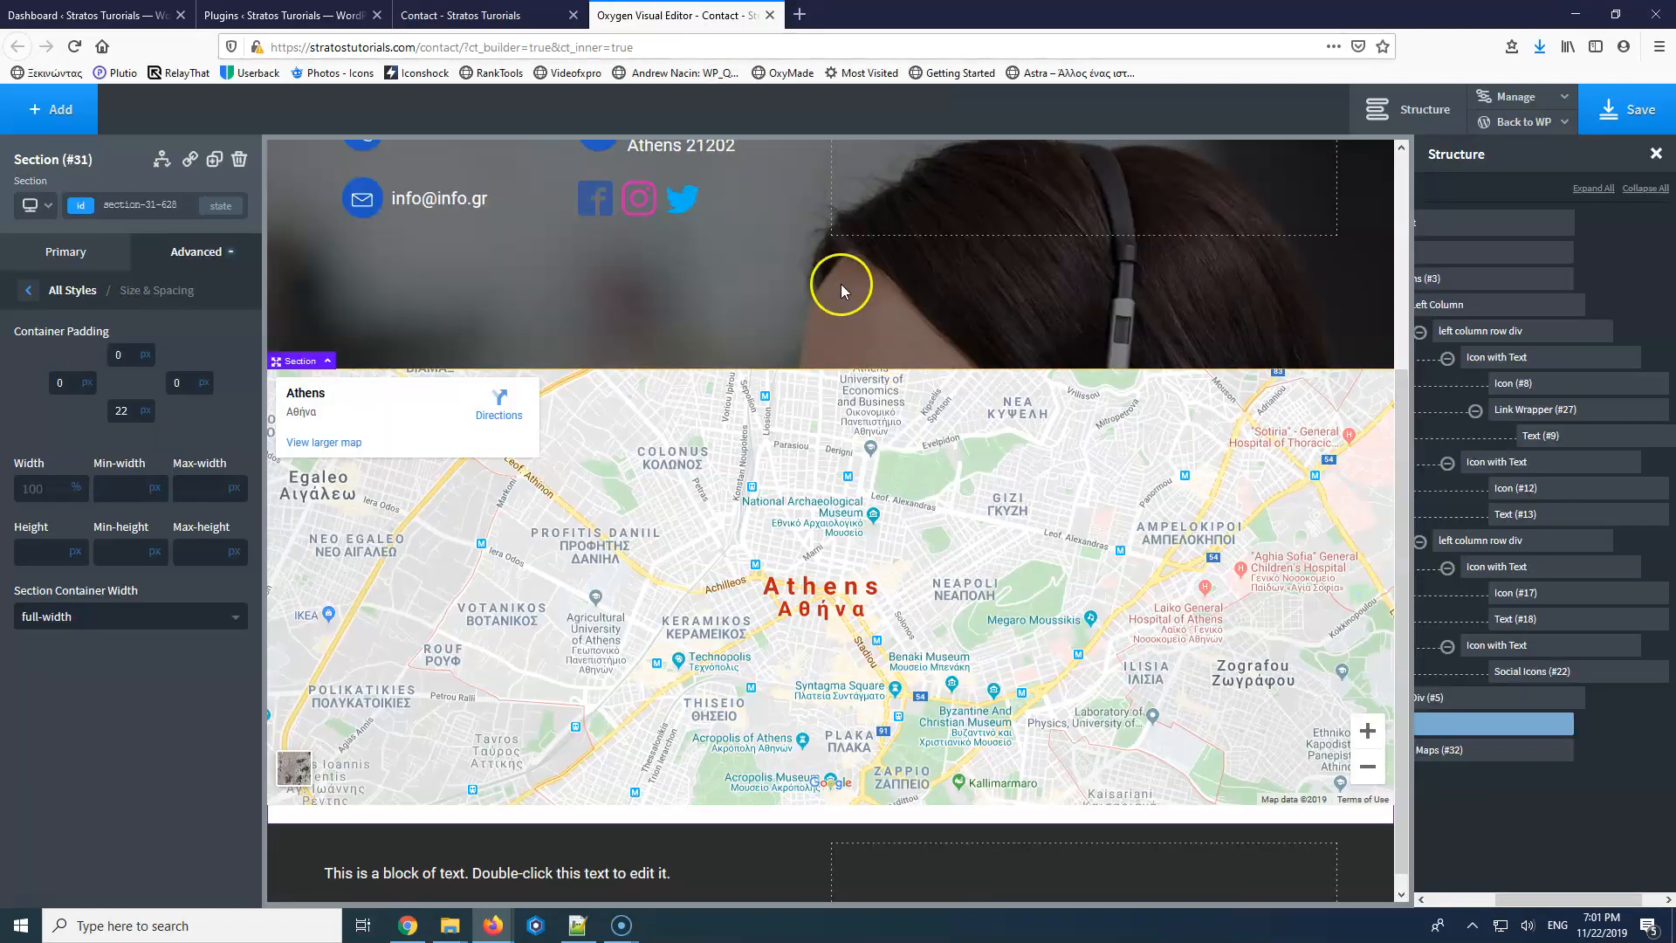
Enlarge the hero section's top and bottom padding around the contact rows.
{"action": "scroll", "coordinate": [841, 284], "scroll_direction": "up", "scroll_amount": 2}
{"action": "scroll", "coordinate": [819, 206], "scroll_direction": "up", "scroll_amount": 2}
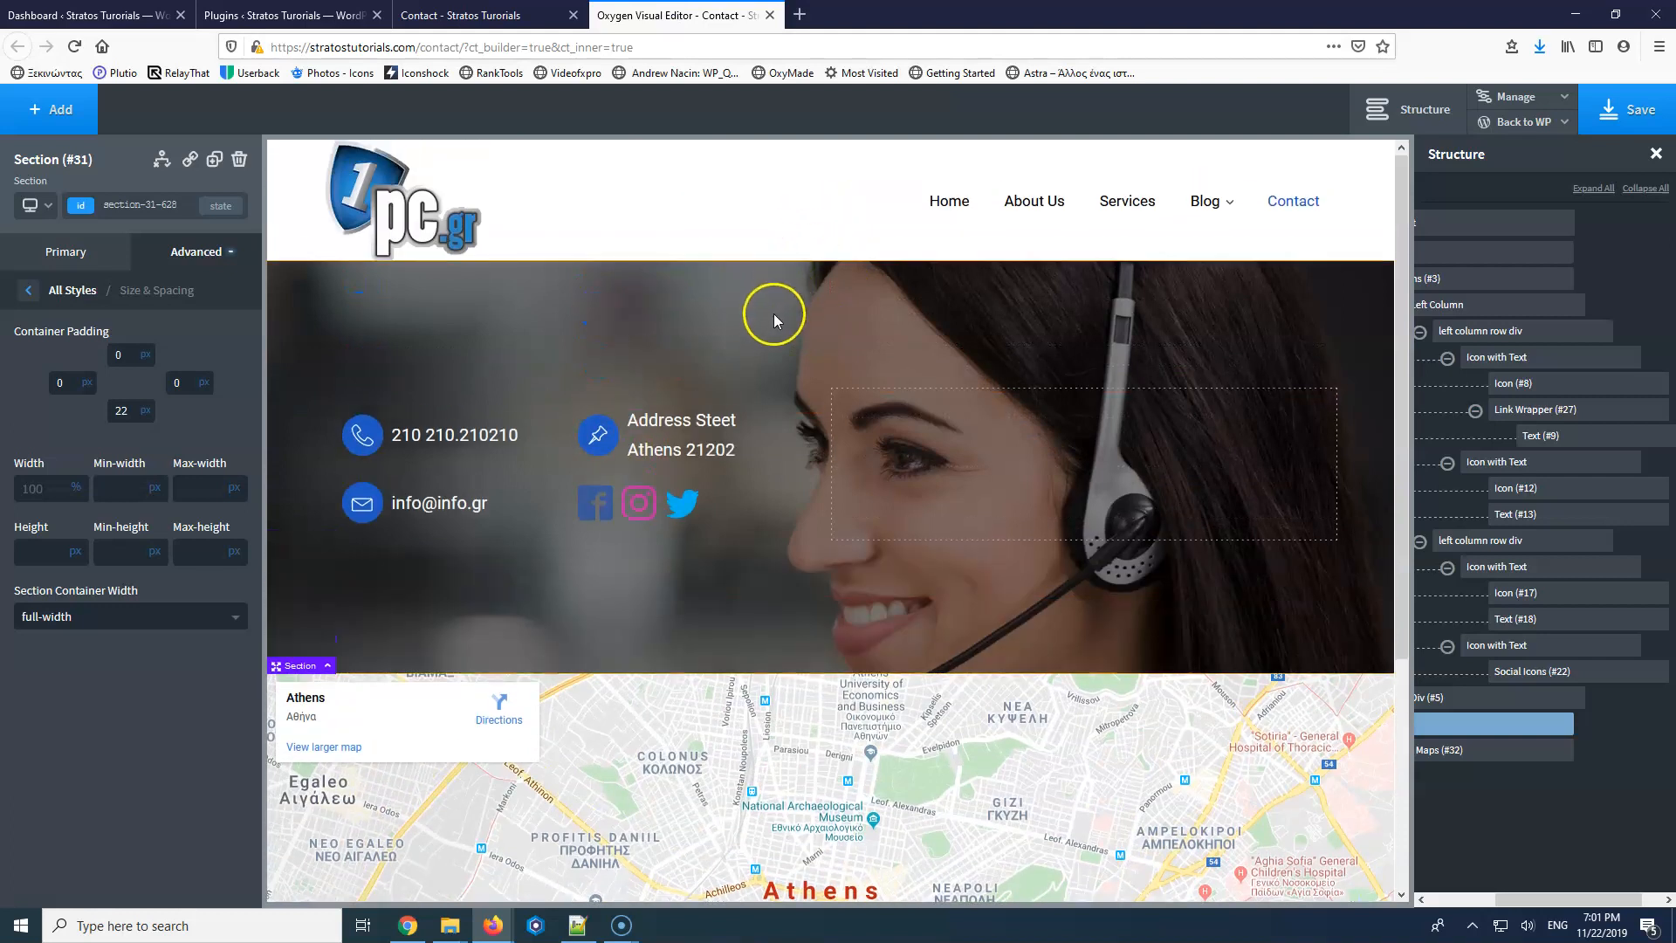
{"action": "left_click", "coordinate": [786, 323]}
{"action": "left_click_drag", "start_coordinate": [812, 320], "coordinate": [812, 339]}
{"action": "left_click_drag", "start_coordinate": [790, 639], "coordinate": [791, 684]}
{"action": "left_click_drag", "start_coordinate": [813, 369], "coordinate": [813, 378]}
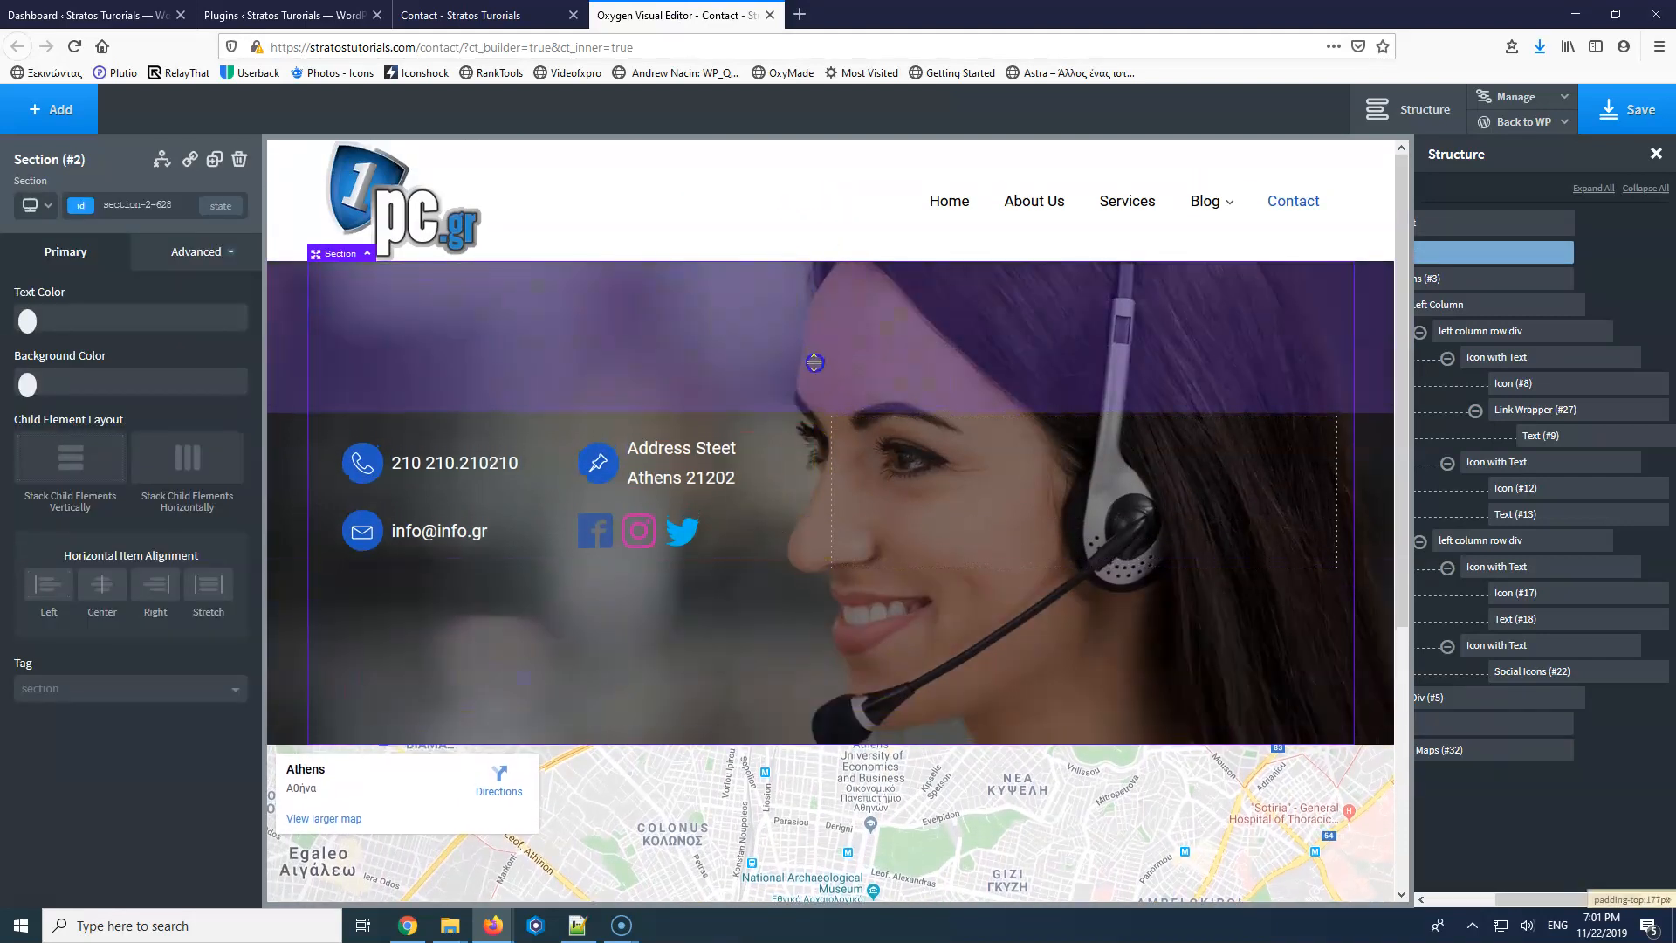
Give the section holding the map a 1 px top border.
{"action": "left_click", "coordinate": [863, 868]}
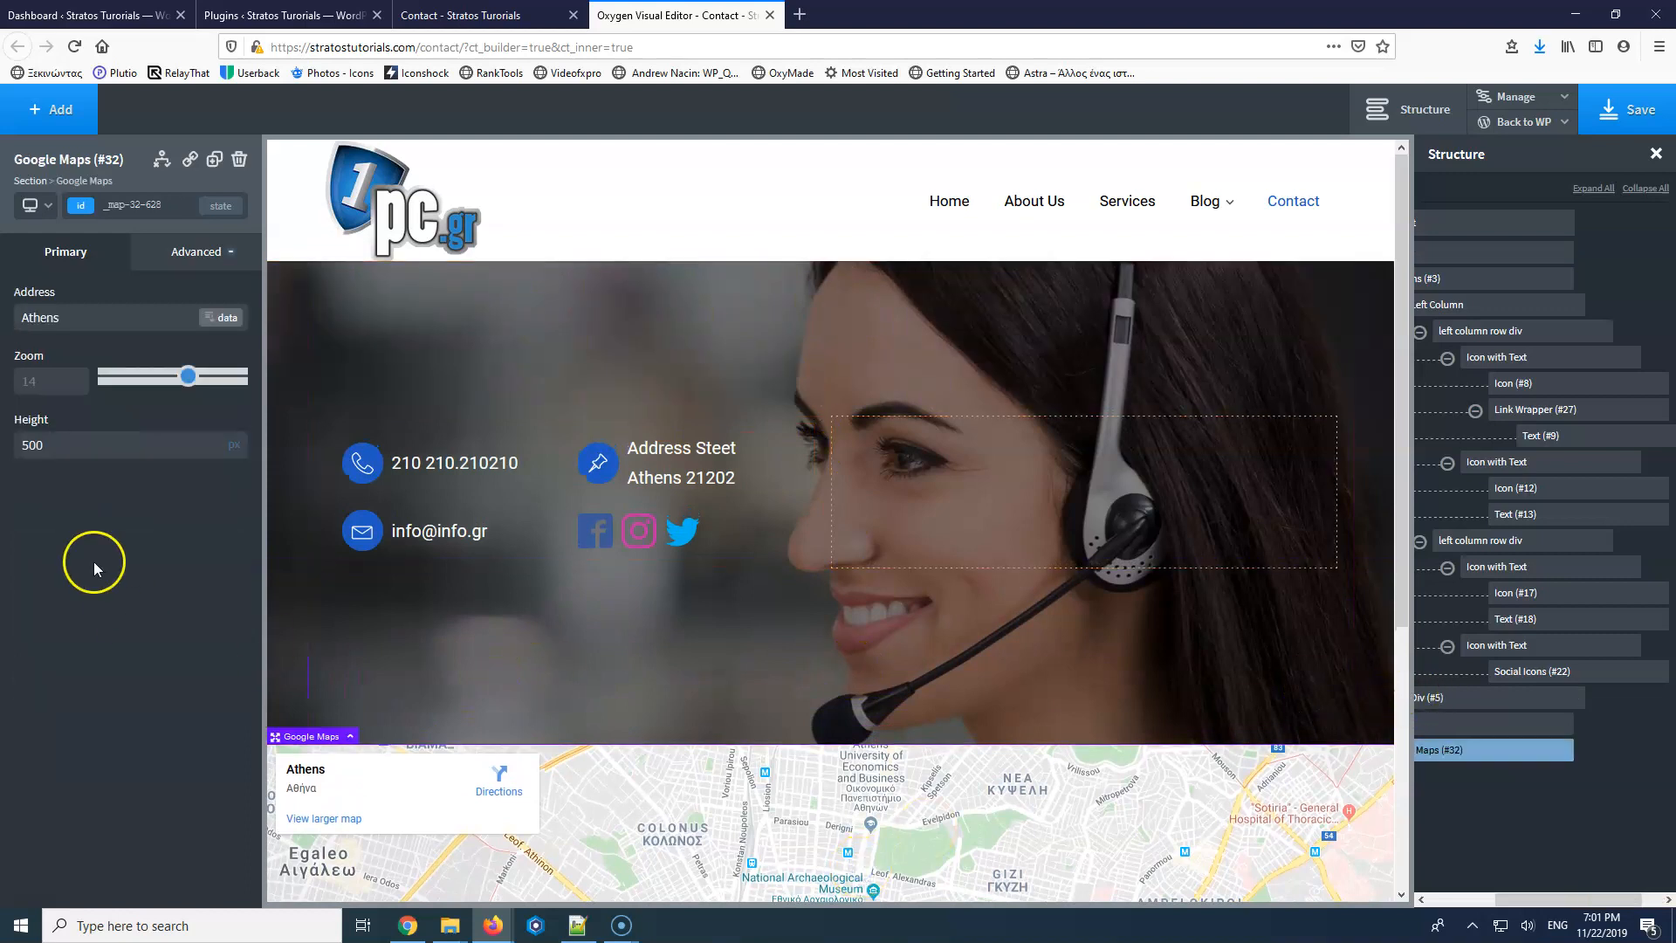
{"action": "left_click", "coordinate": [176, 256]}
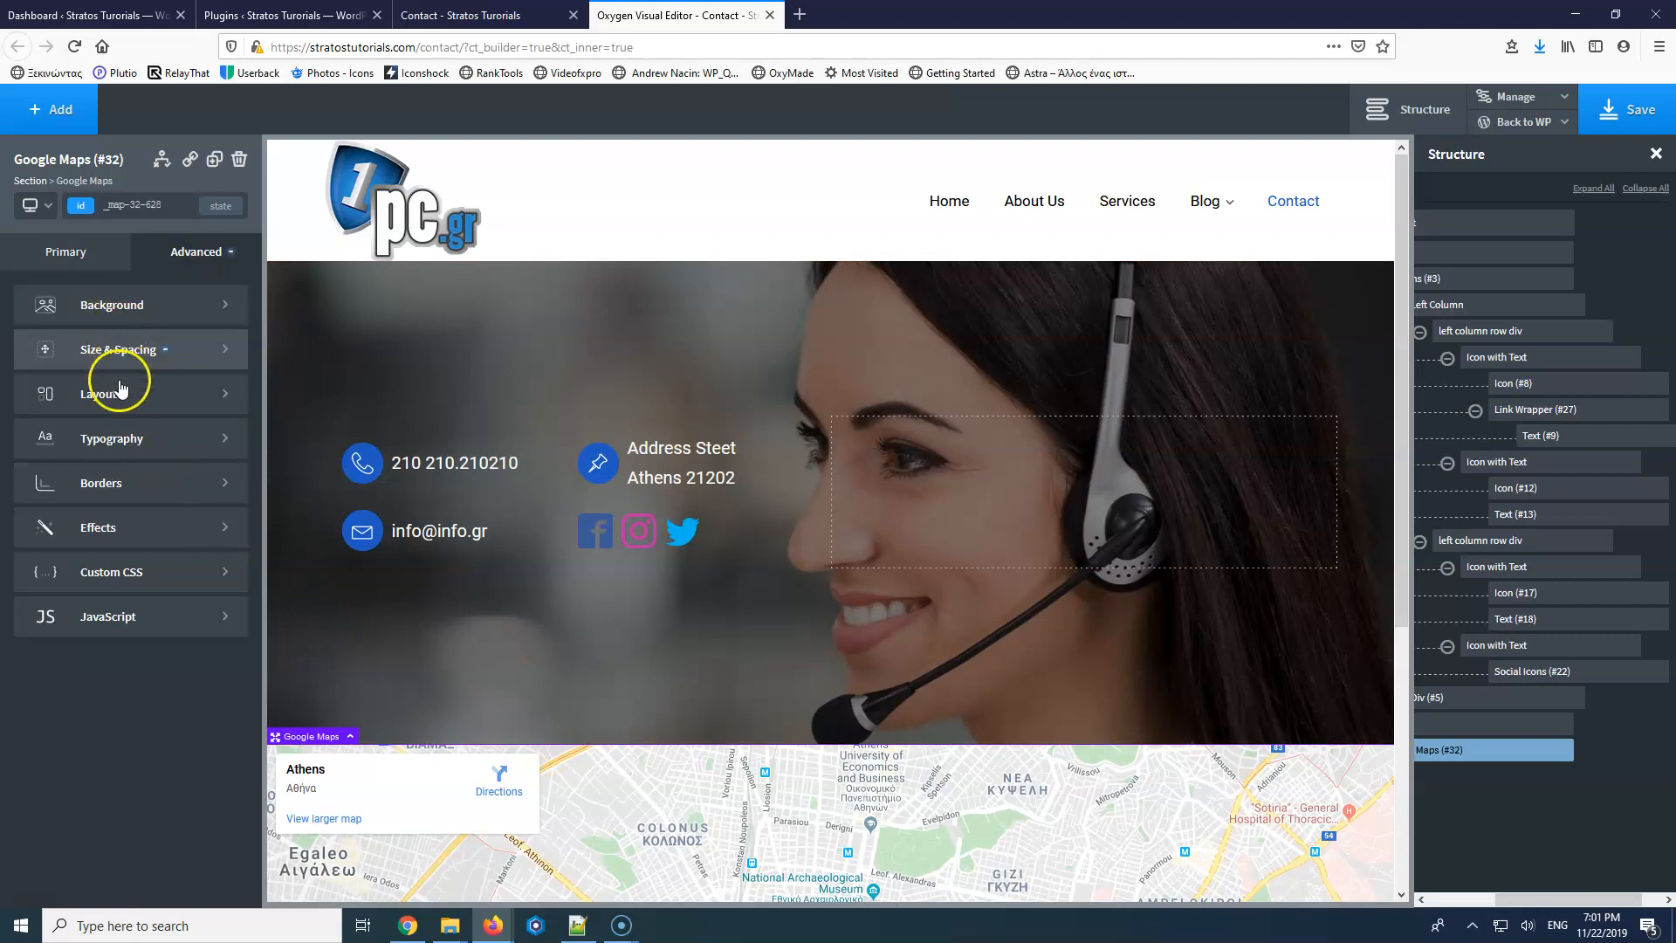
{"action": "left_click", "coordinate": [116, 484]}
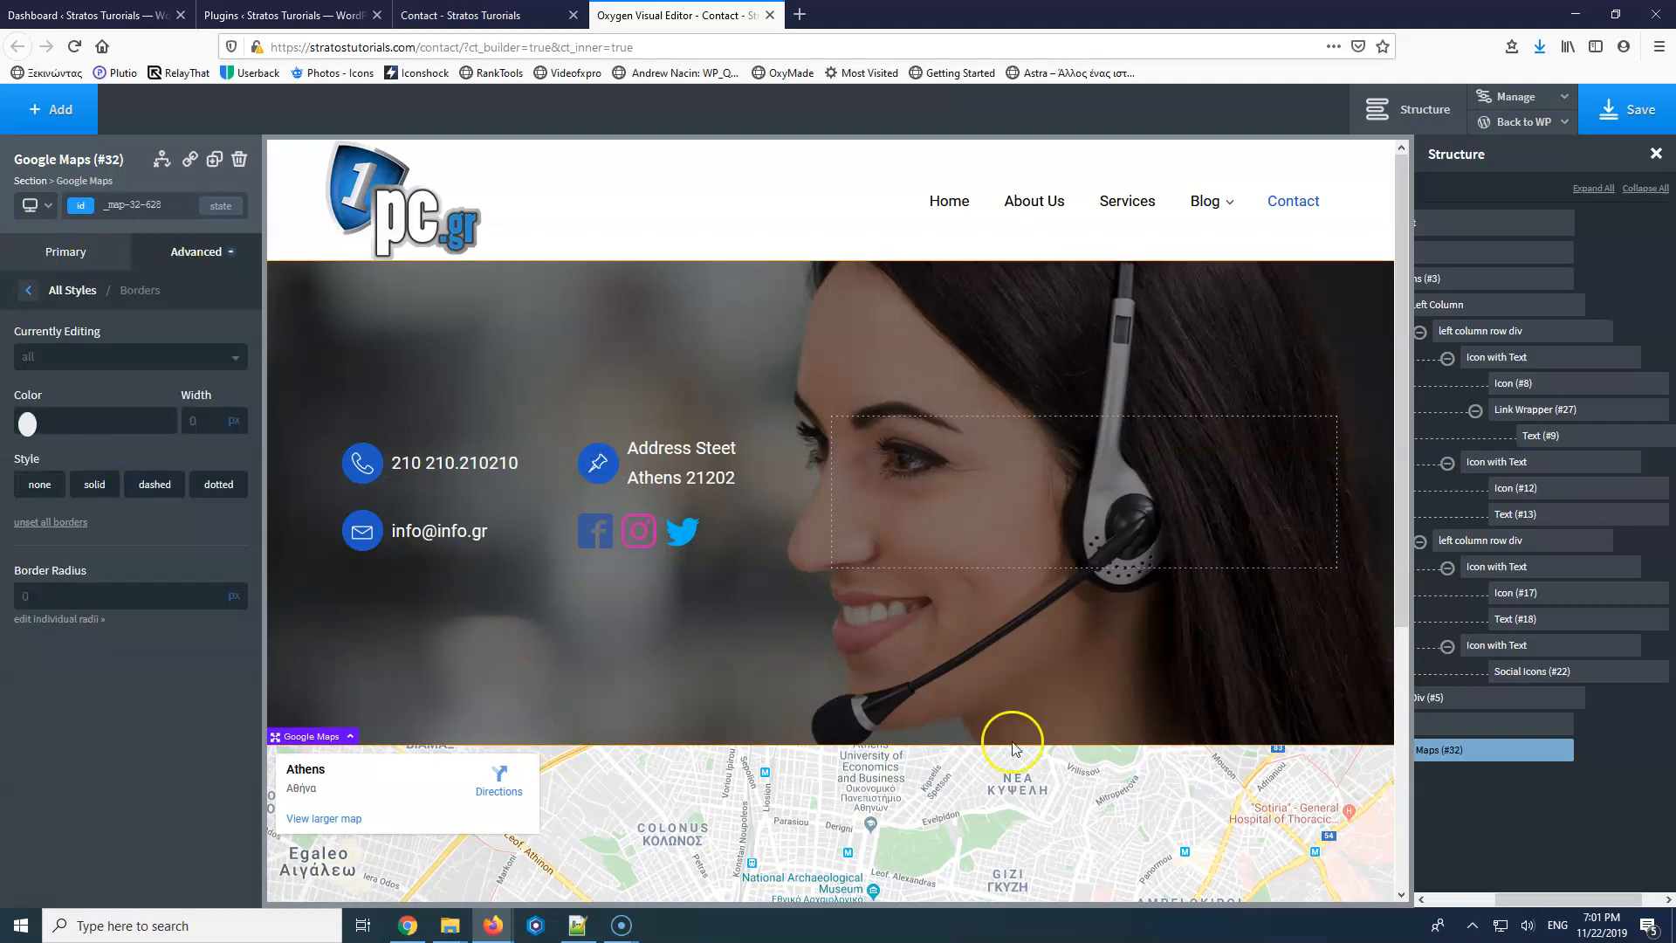
{"action": "left_click", "coordinate": [1474, 730]}
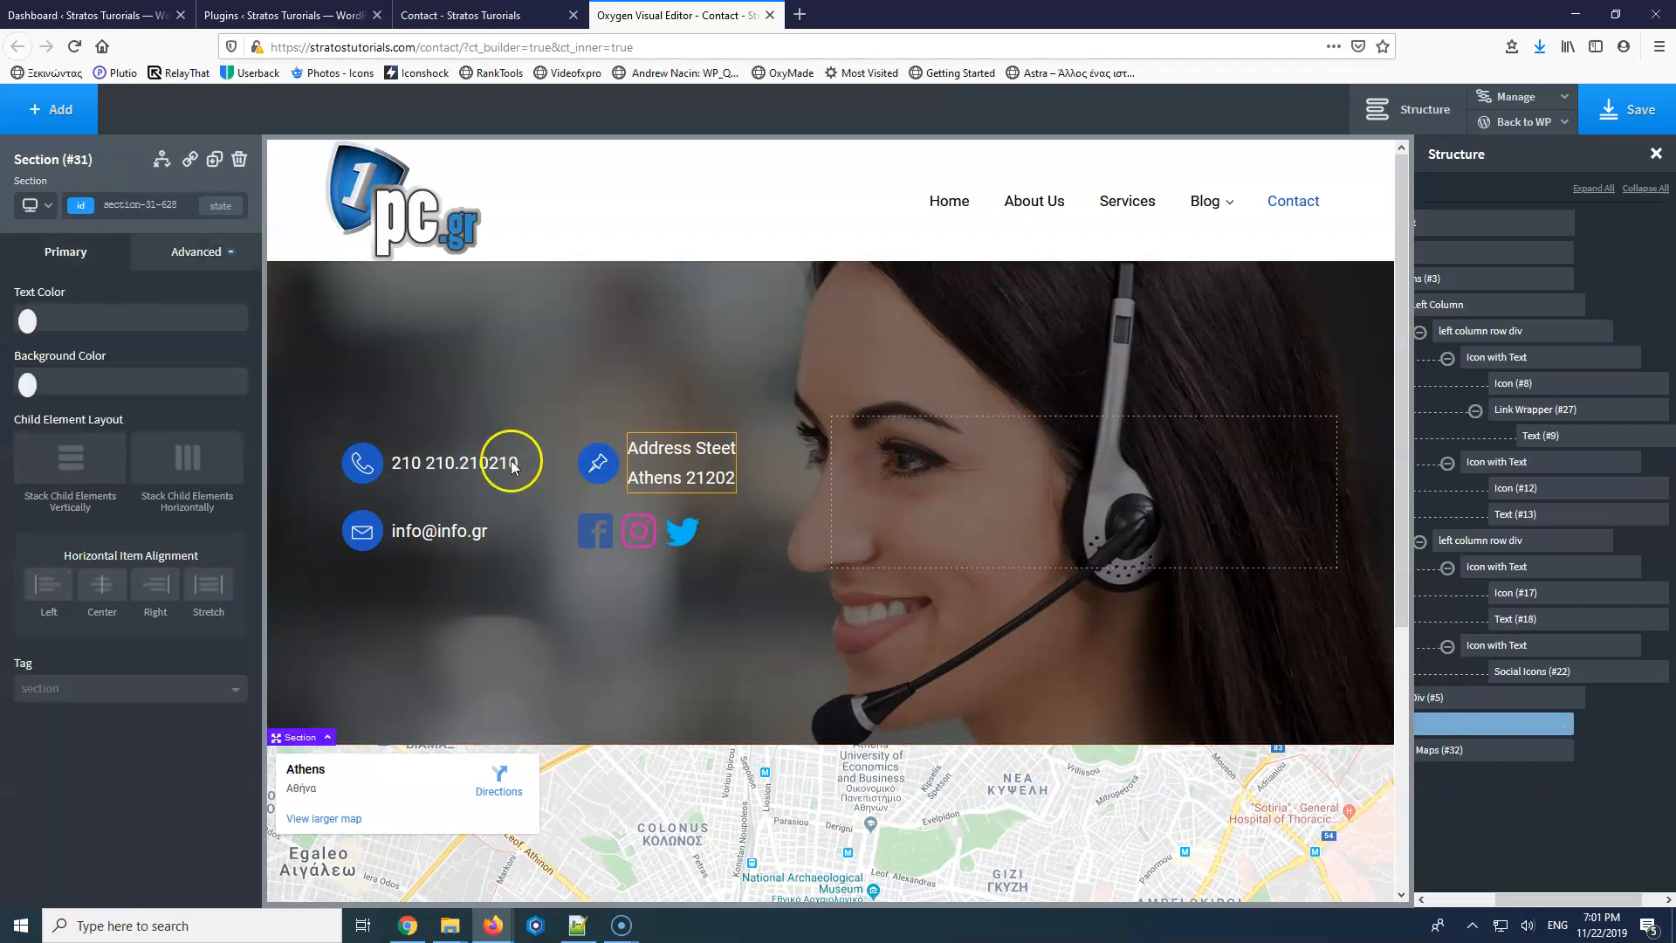
{"action": "left_click", "coordinate": [195, 251]}
{"action": "left_click", "coordinate": [127, 483]}
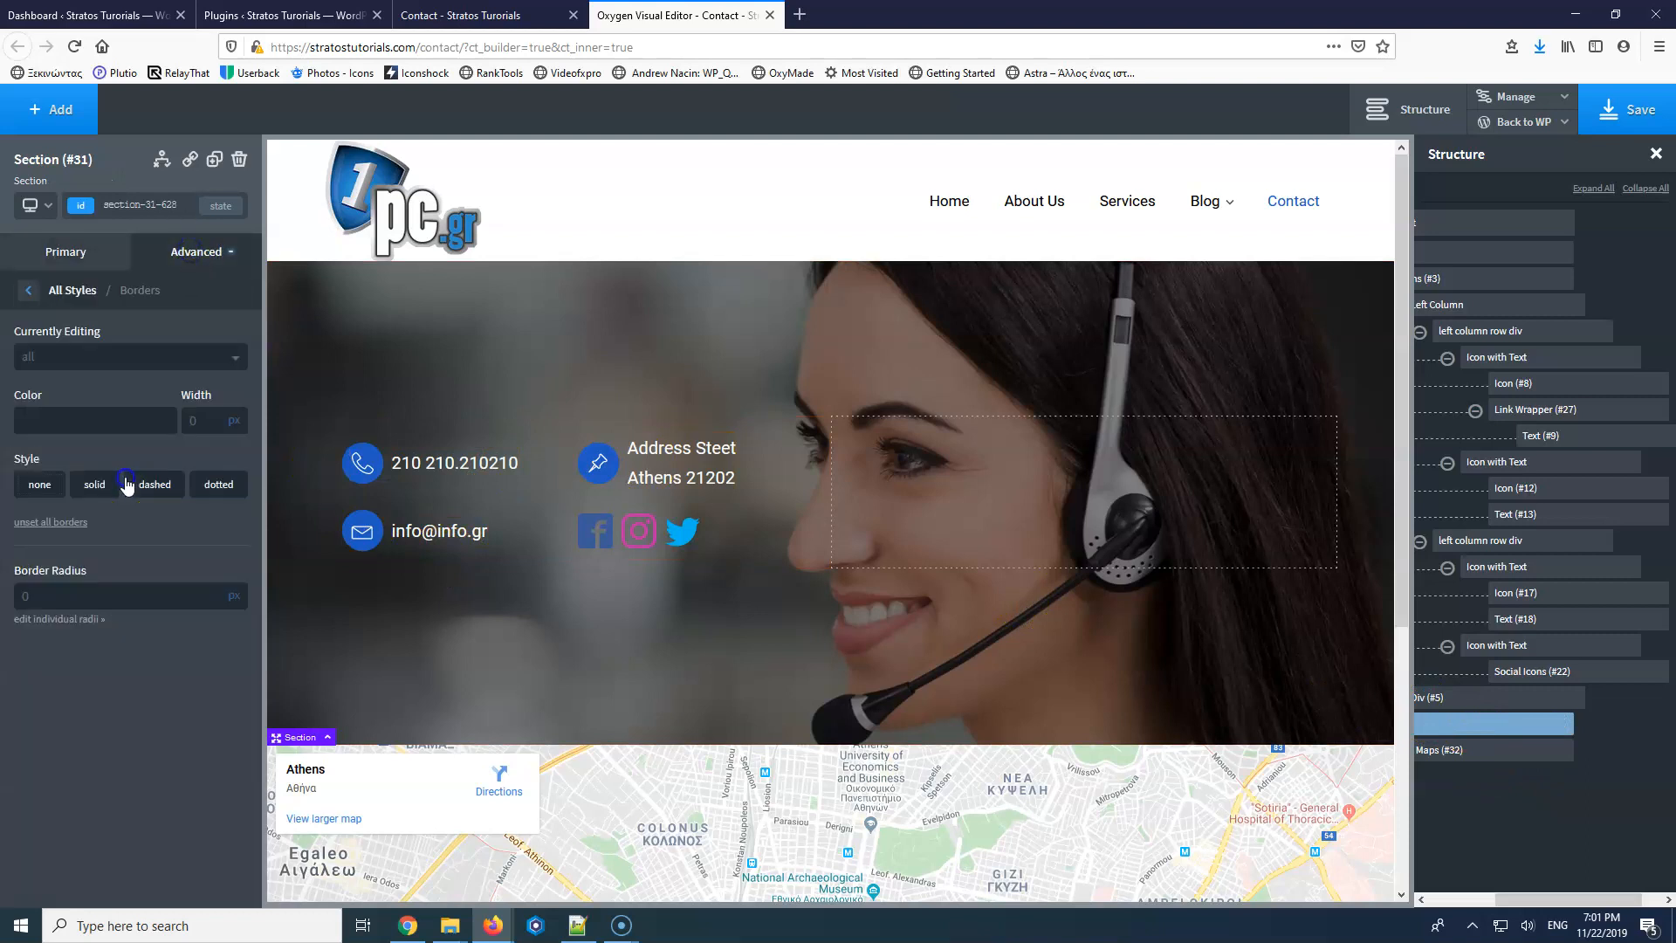
{"action": "left_click", "coordinate": [131, 358]}
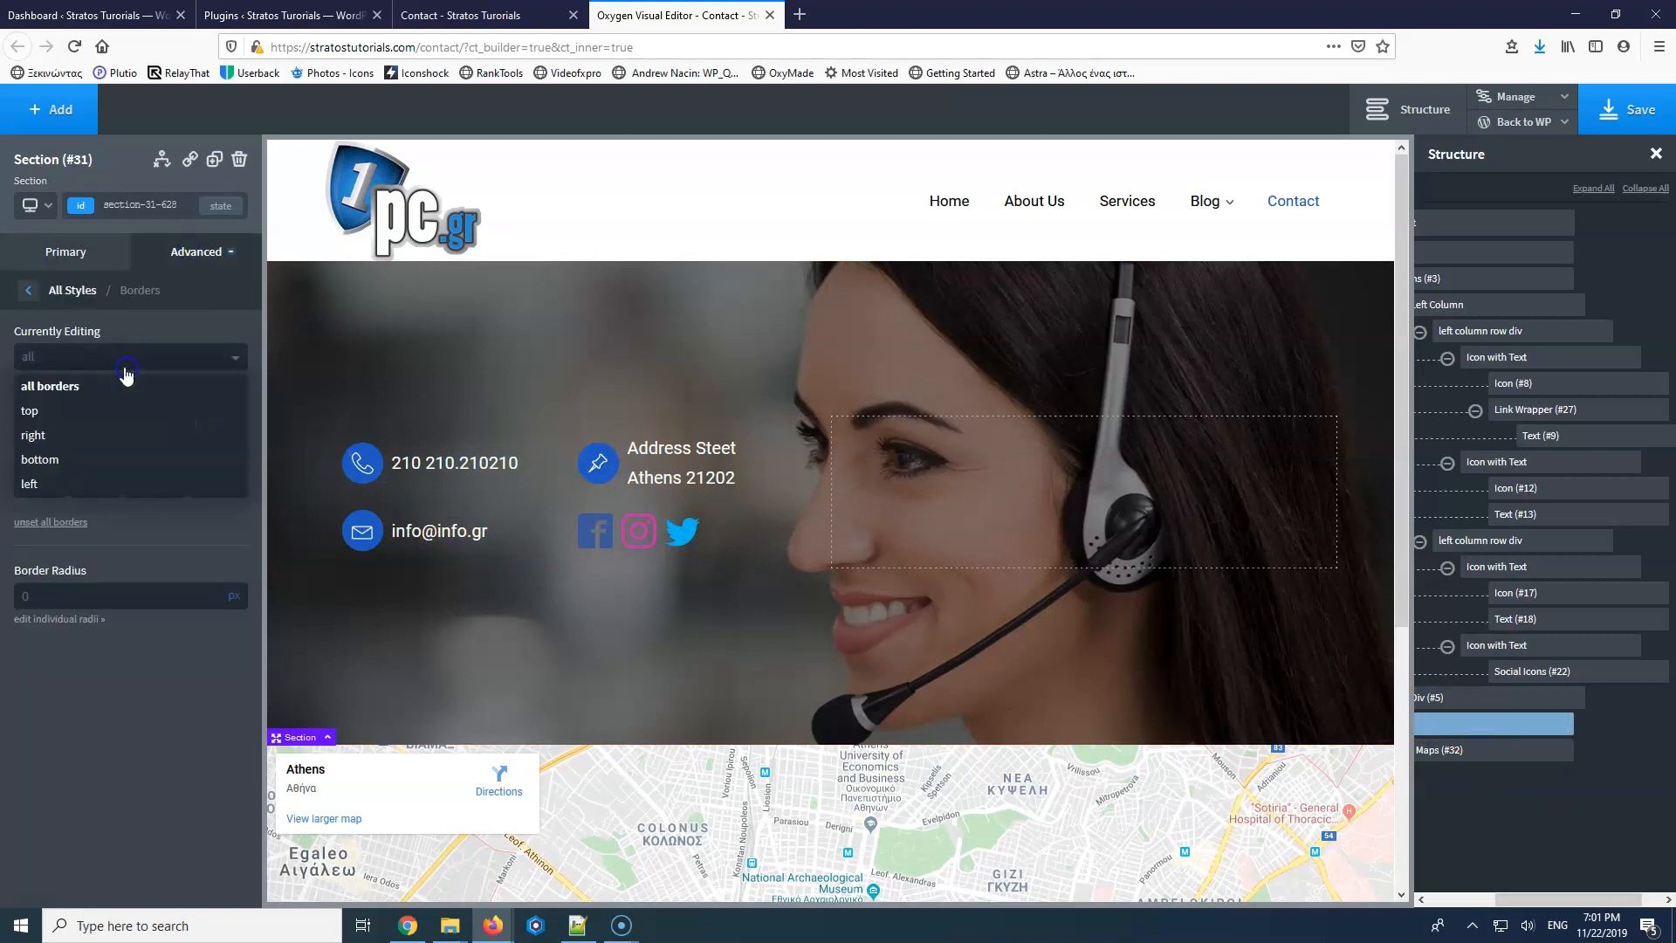
{"action": "left_click", "coordinate": [101, 406]}
{"action": "left_click", "coordinate": [197, 426]}
{"action": "type", "text": "1"}
{"action": "left_click", "coordinate": [28, 422]}
Make the map section's top border solid white (#ffffff), save, and check the live Contact page.
{"action": "left_click", "coordinate": [27, 454]}
{"action": "left_click", "coordinate": [1088, 288]}
{"action": "left_click", "coordinate": [1638, 114]}
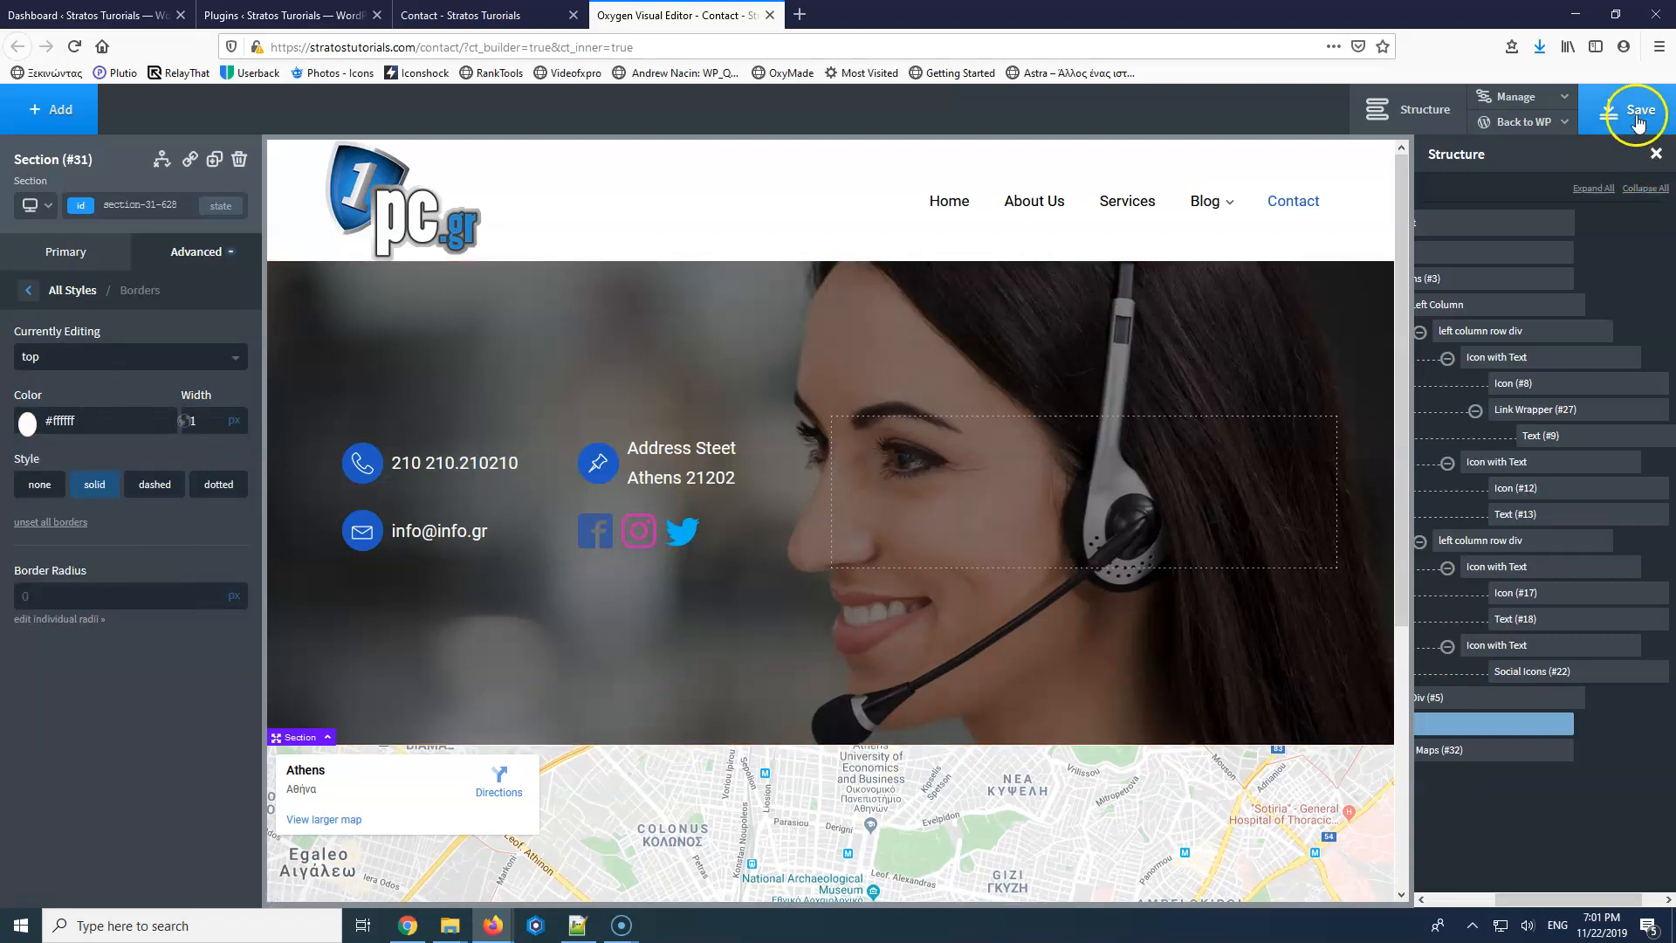
{"action": "left_click", "coordinate": [441, 16]}
{"action": "left_click", "coordinate": [73, 46]}
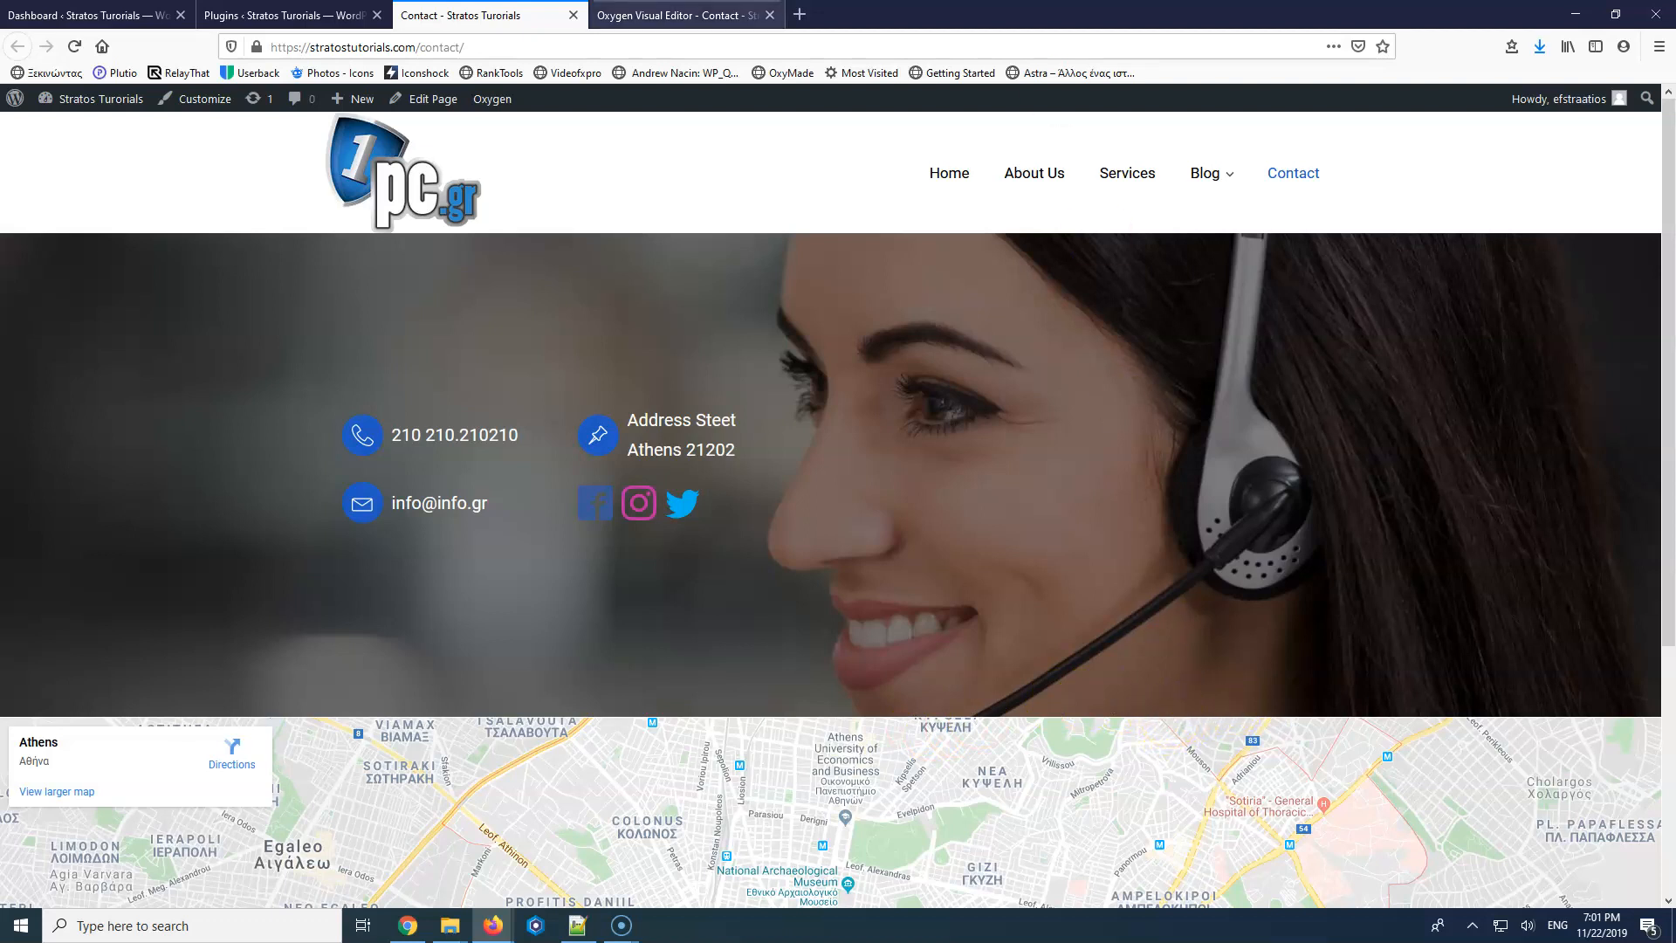
Widen the top border to 3 px, save, and recheck it on the live page.
{"action": "left_click", "coordinate": [288, 15]}
{"action": "left_click", "coordinate": [601, 20]}
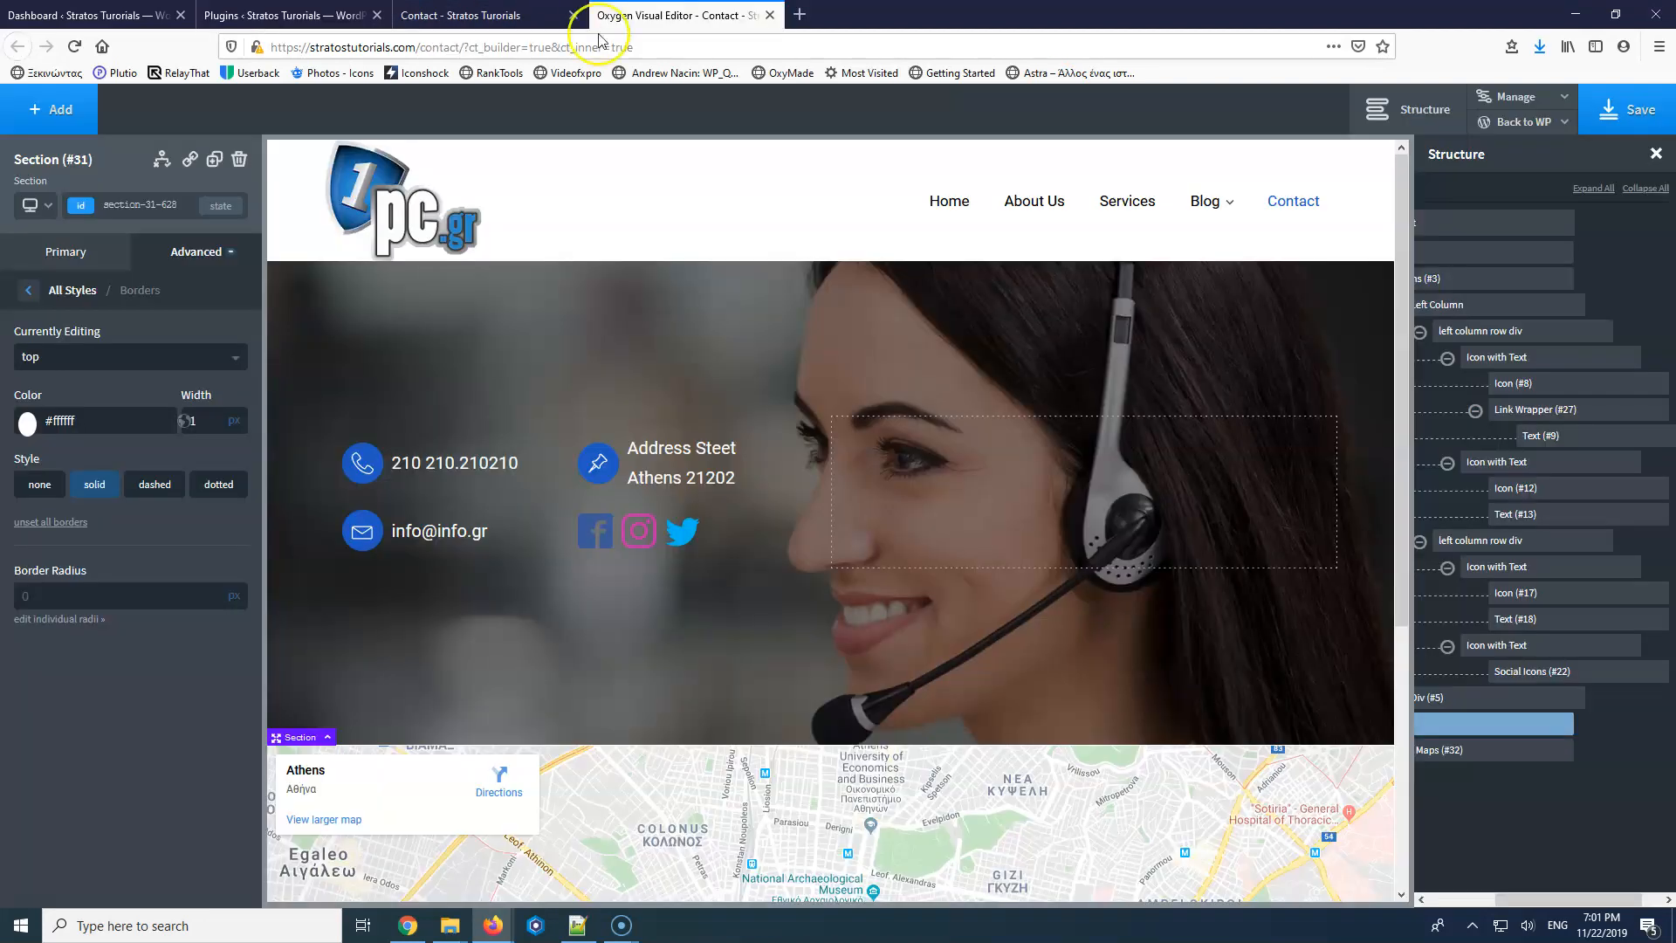
{"action": "type", "text": "3"}
{"action": "left_click", "coordinate": [1625, 109]}
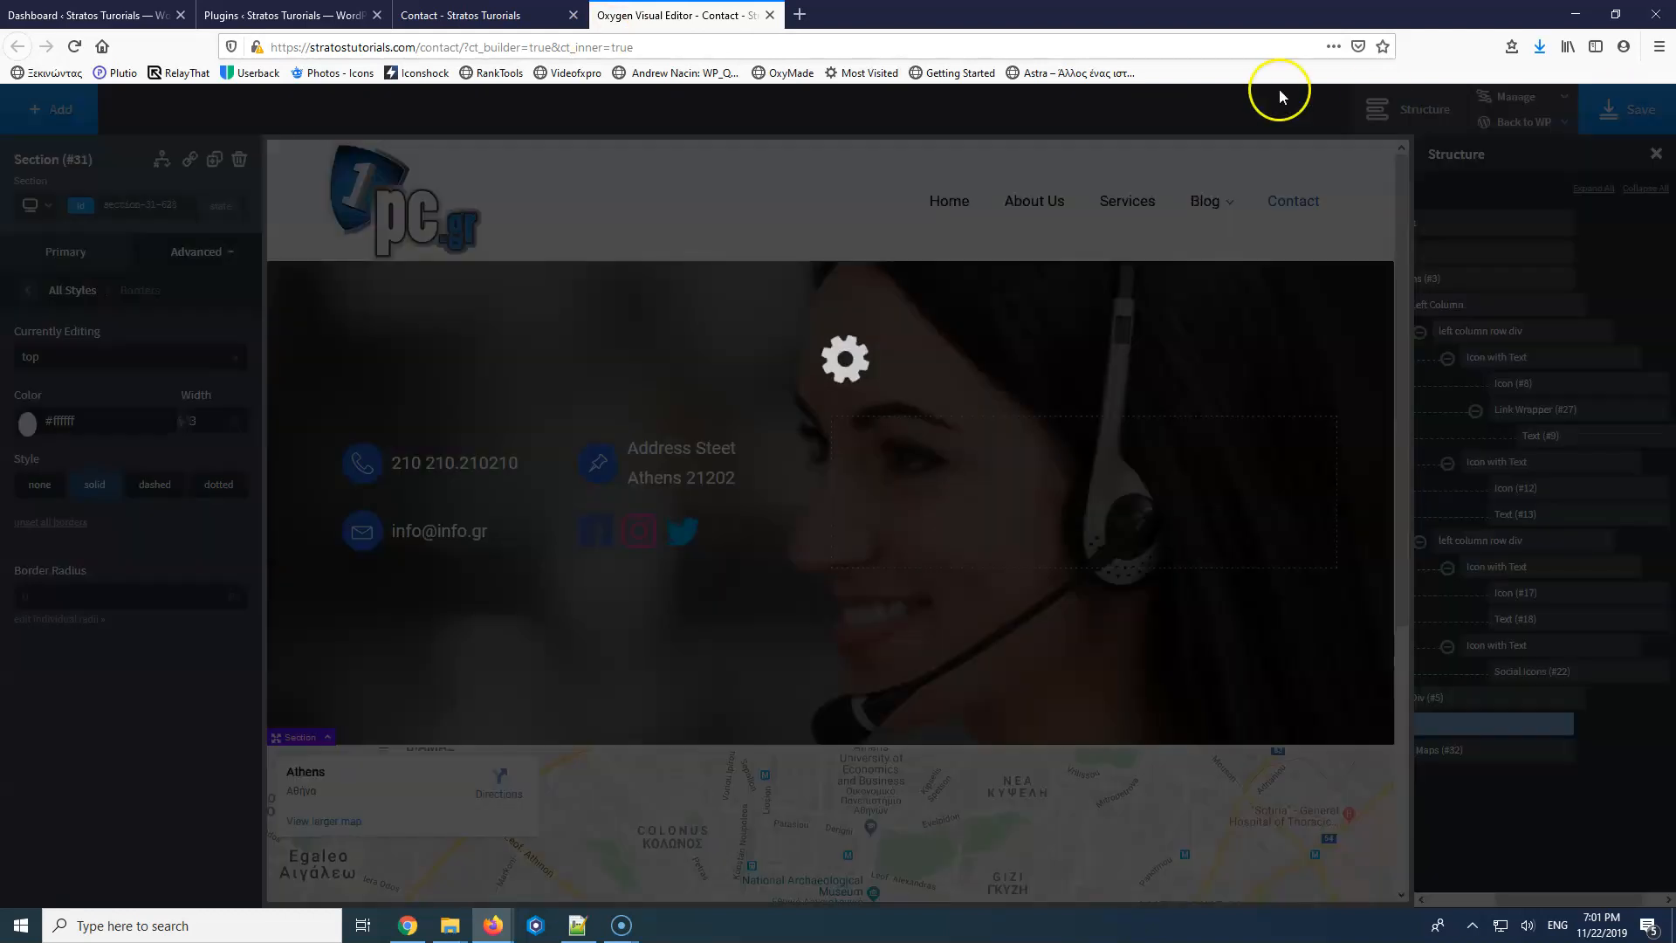
{"action": "left_click", "coordinate": [463, 15]}
{"action": "left_click", "coordinate": [73, 46]}
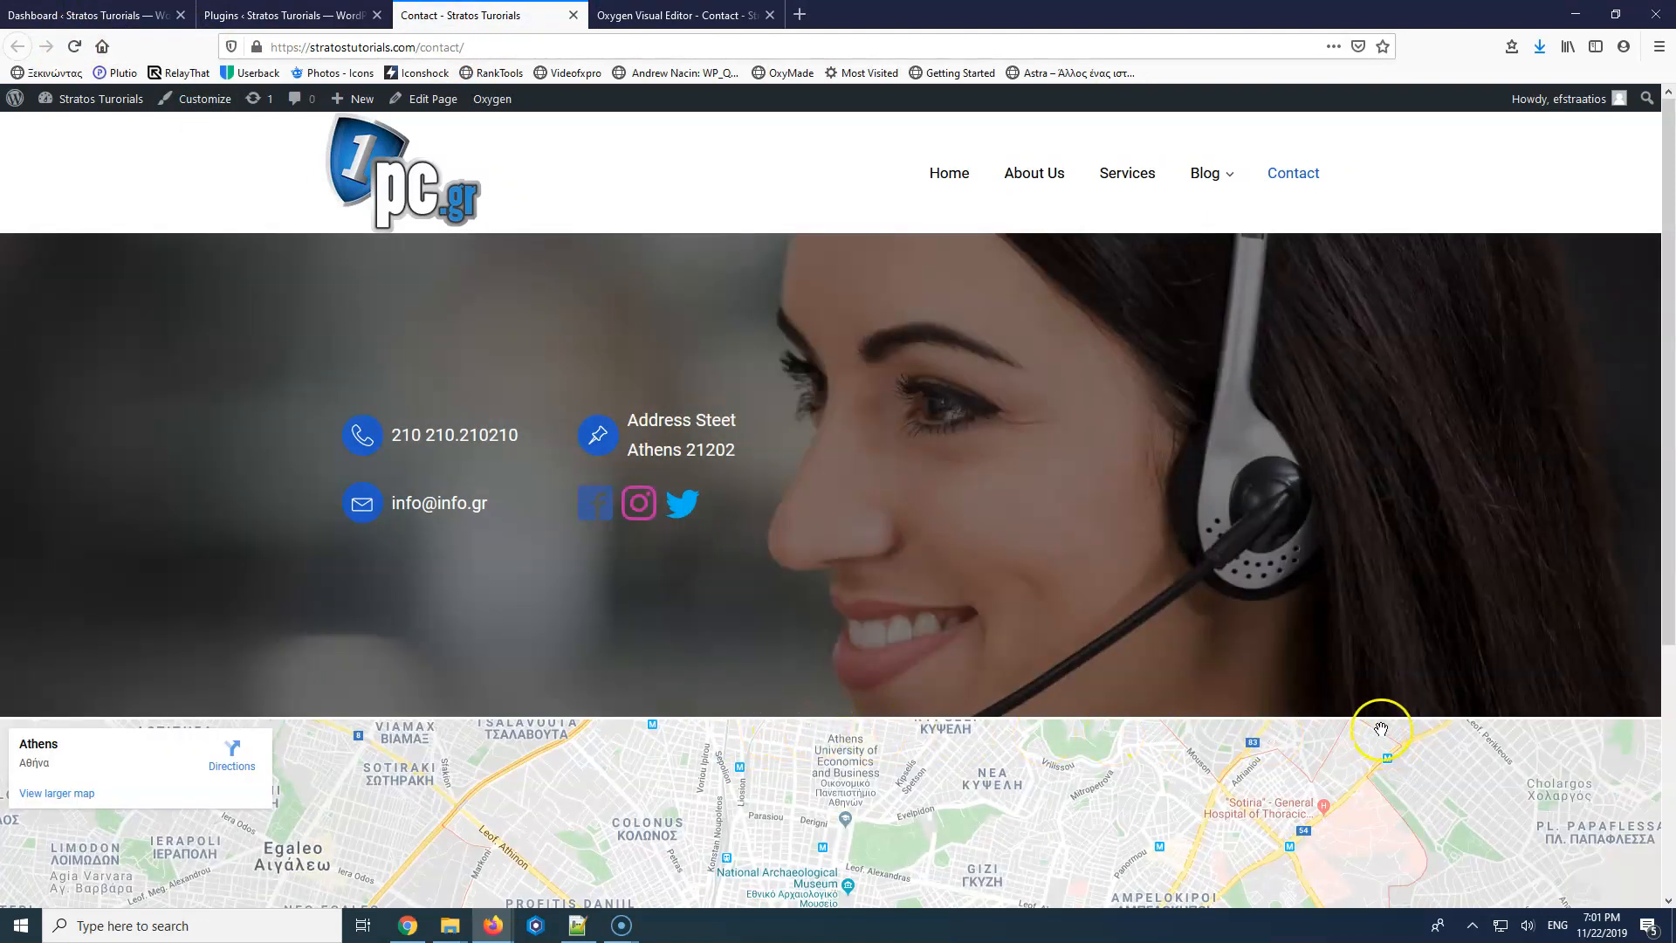
{"action": "left_click", "coordinate": [686, 11]}
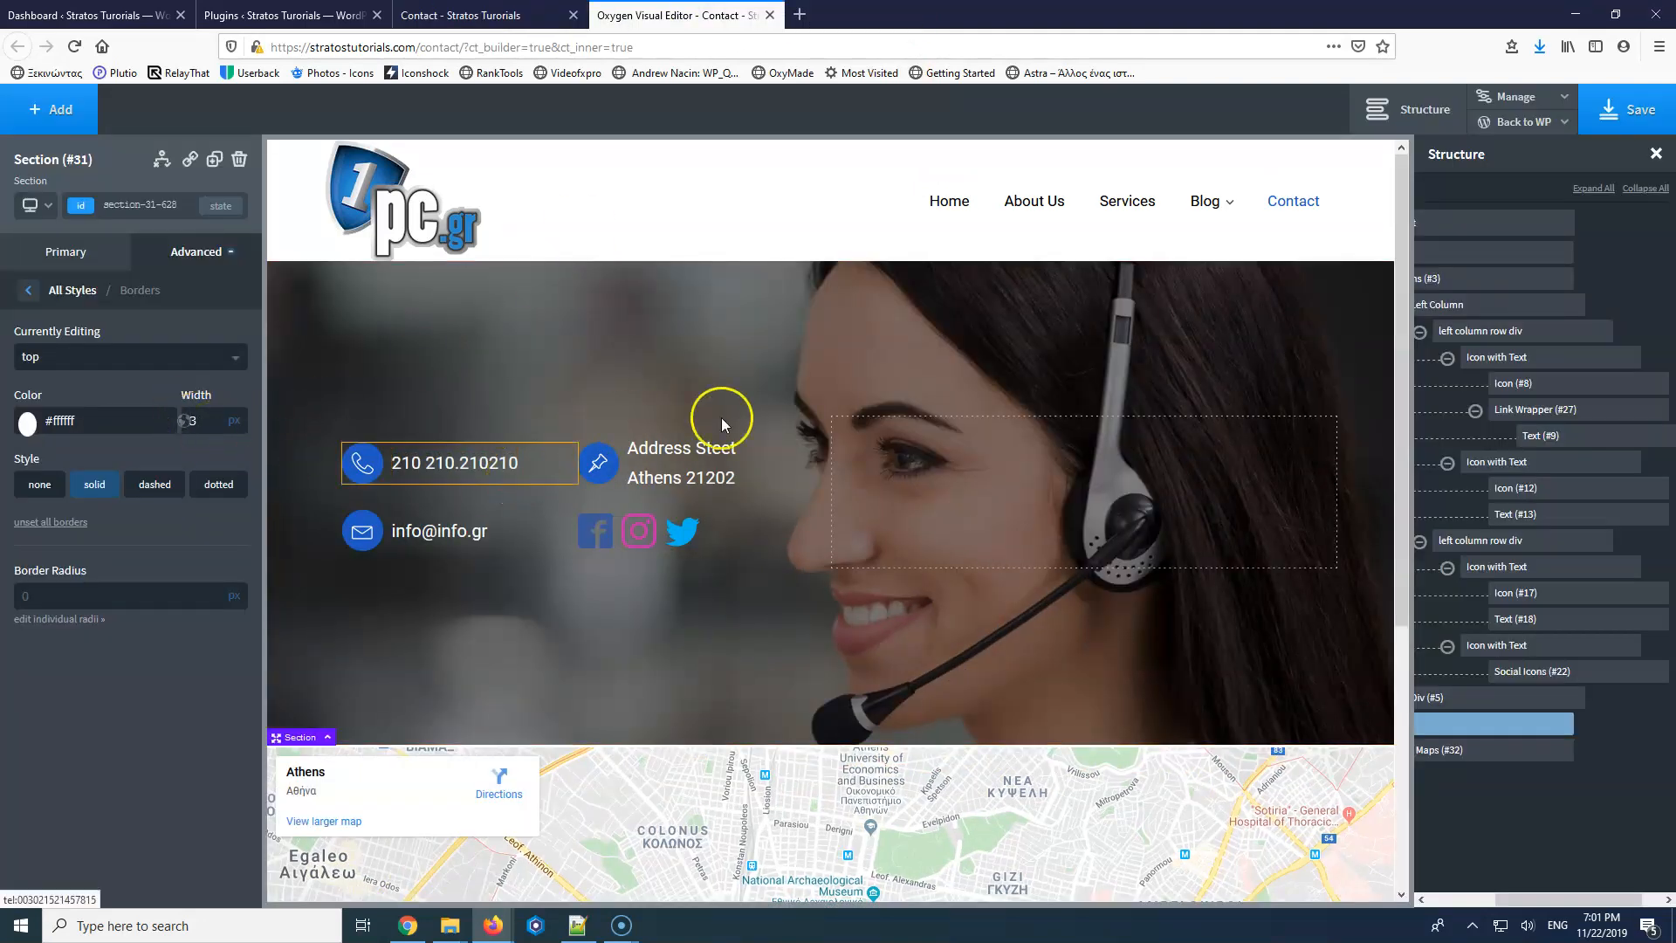
{"action": "left_click", "coordinate": [1029, 483]}
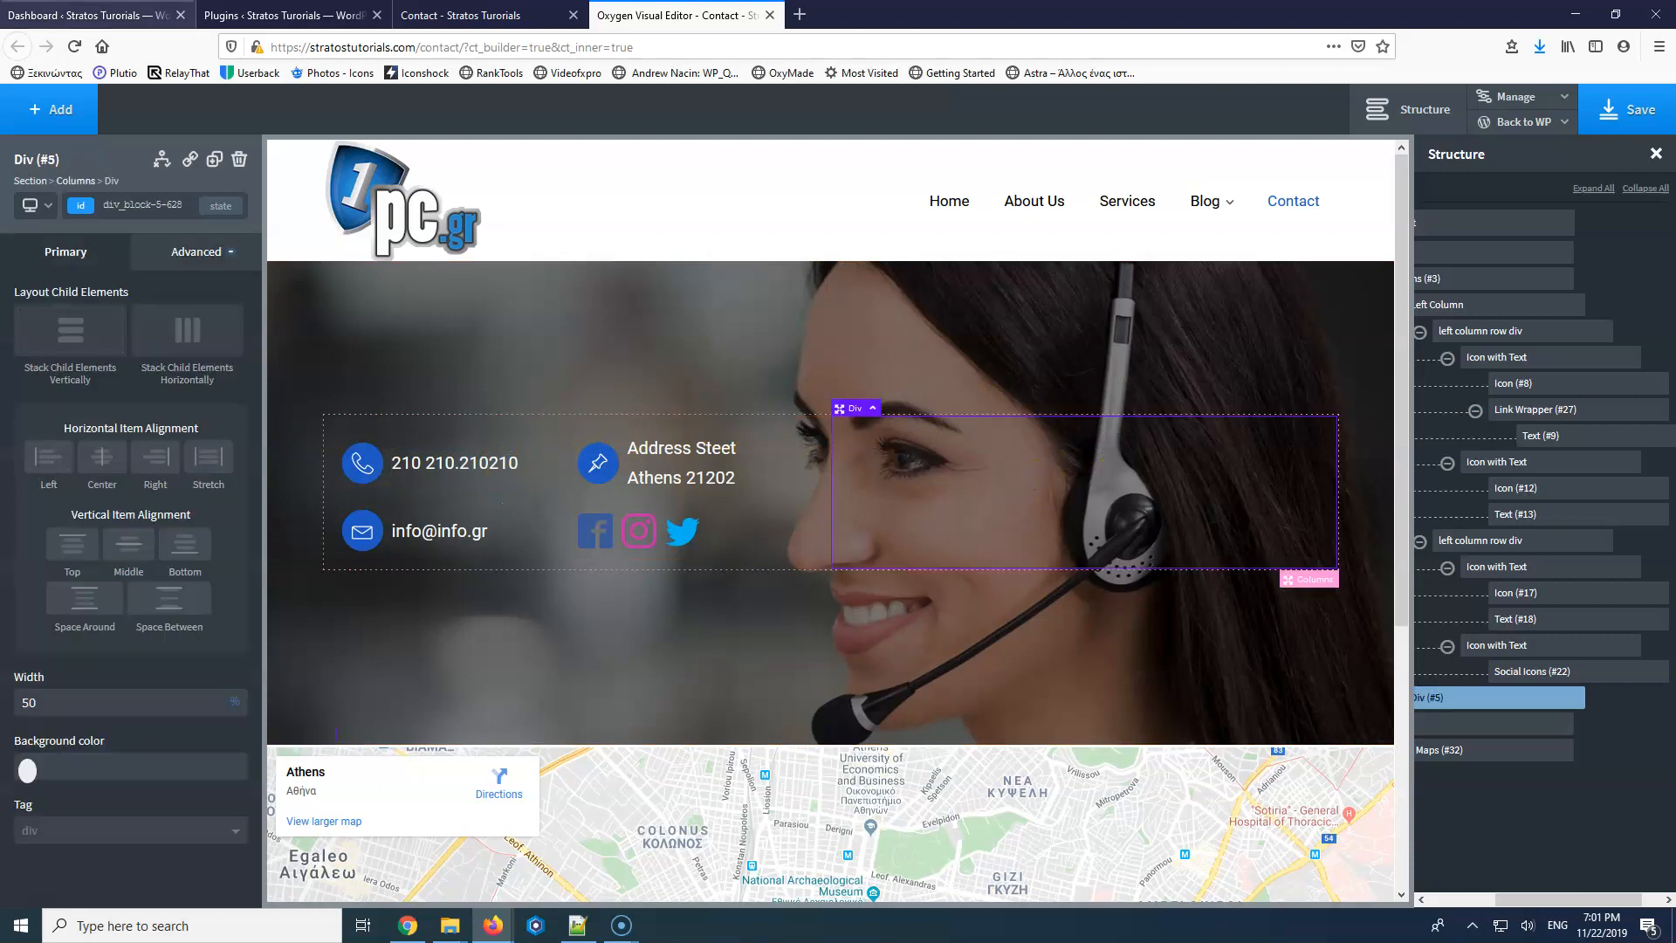
Start a new Forminator form from the Contact Form template on the Forms page.
{"action": "left_click", "coordinate": [315, 18]}
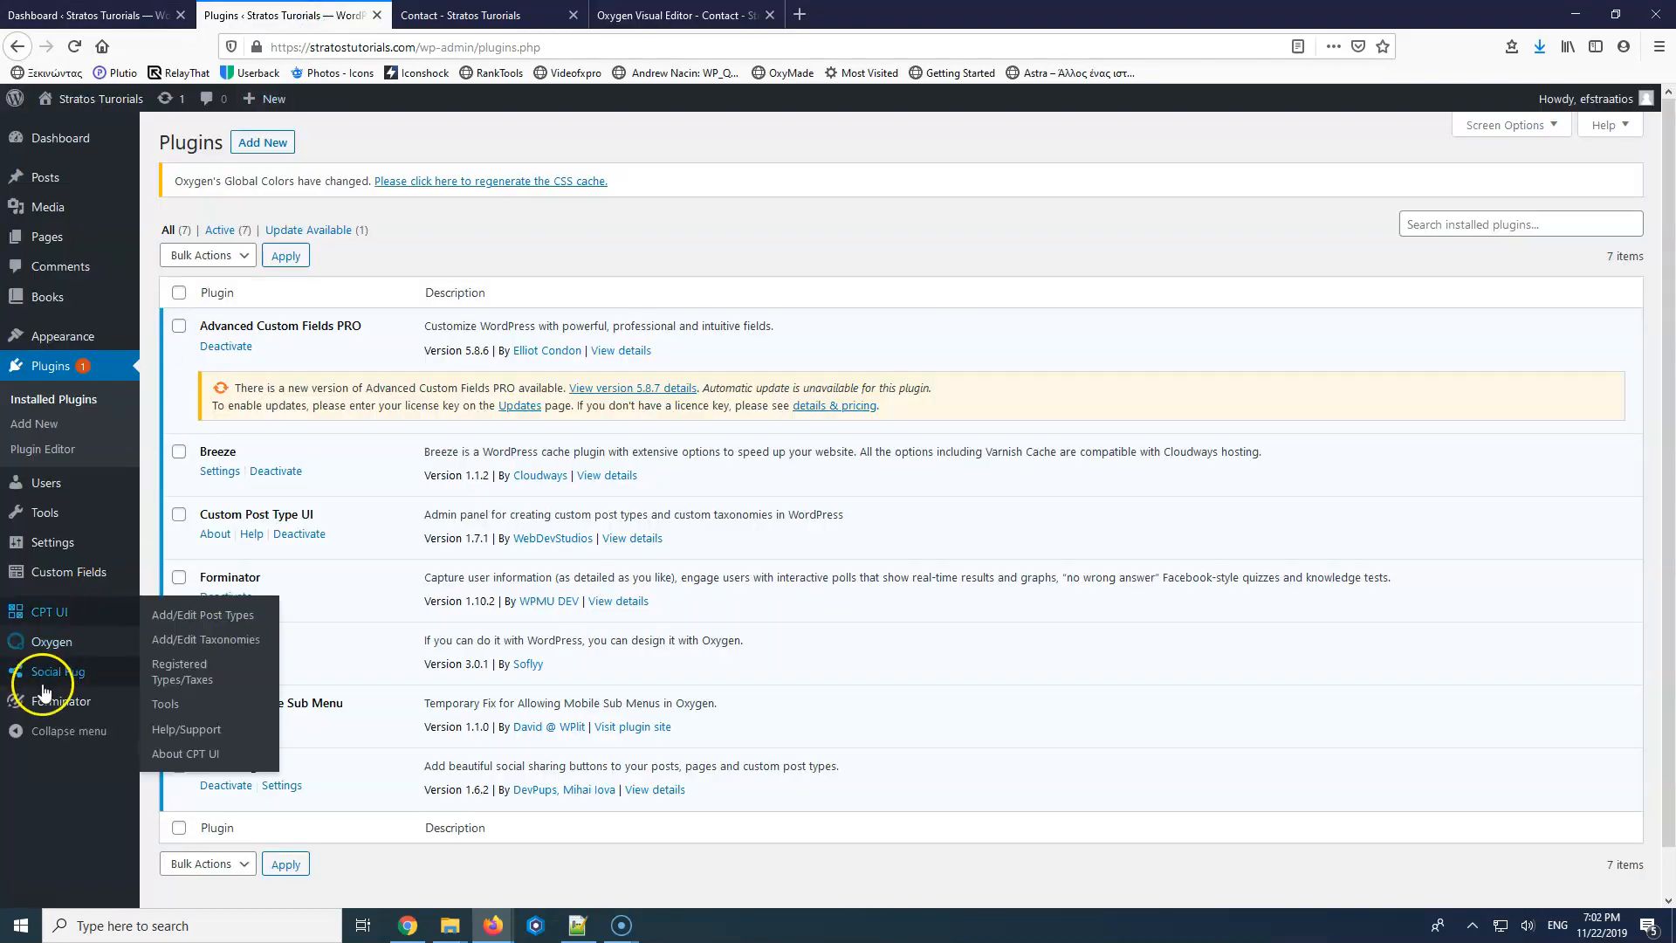
{"action": "mouse_move", "coordinate": [87, 709]}
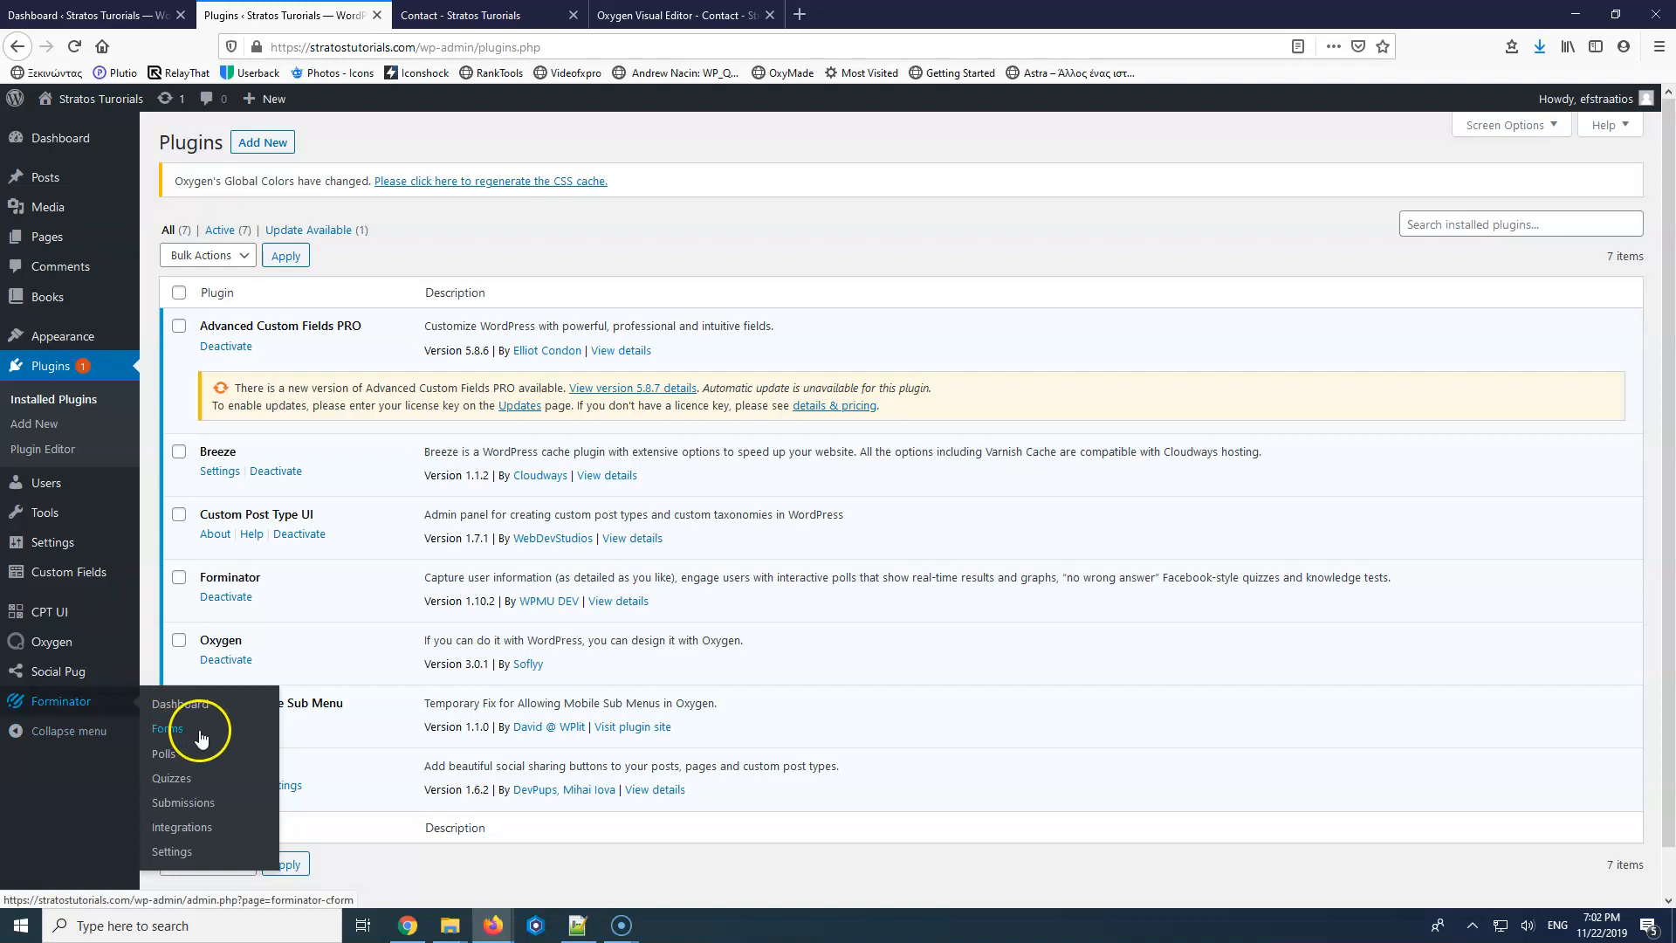
{"action": "left_click", "coordinate": [174, 732]}
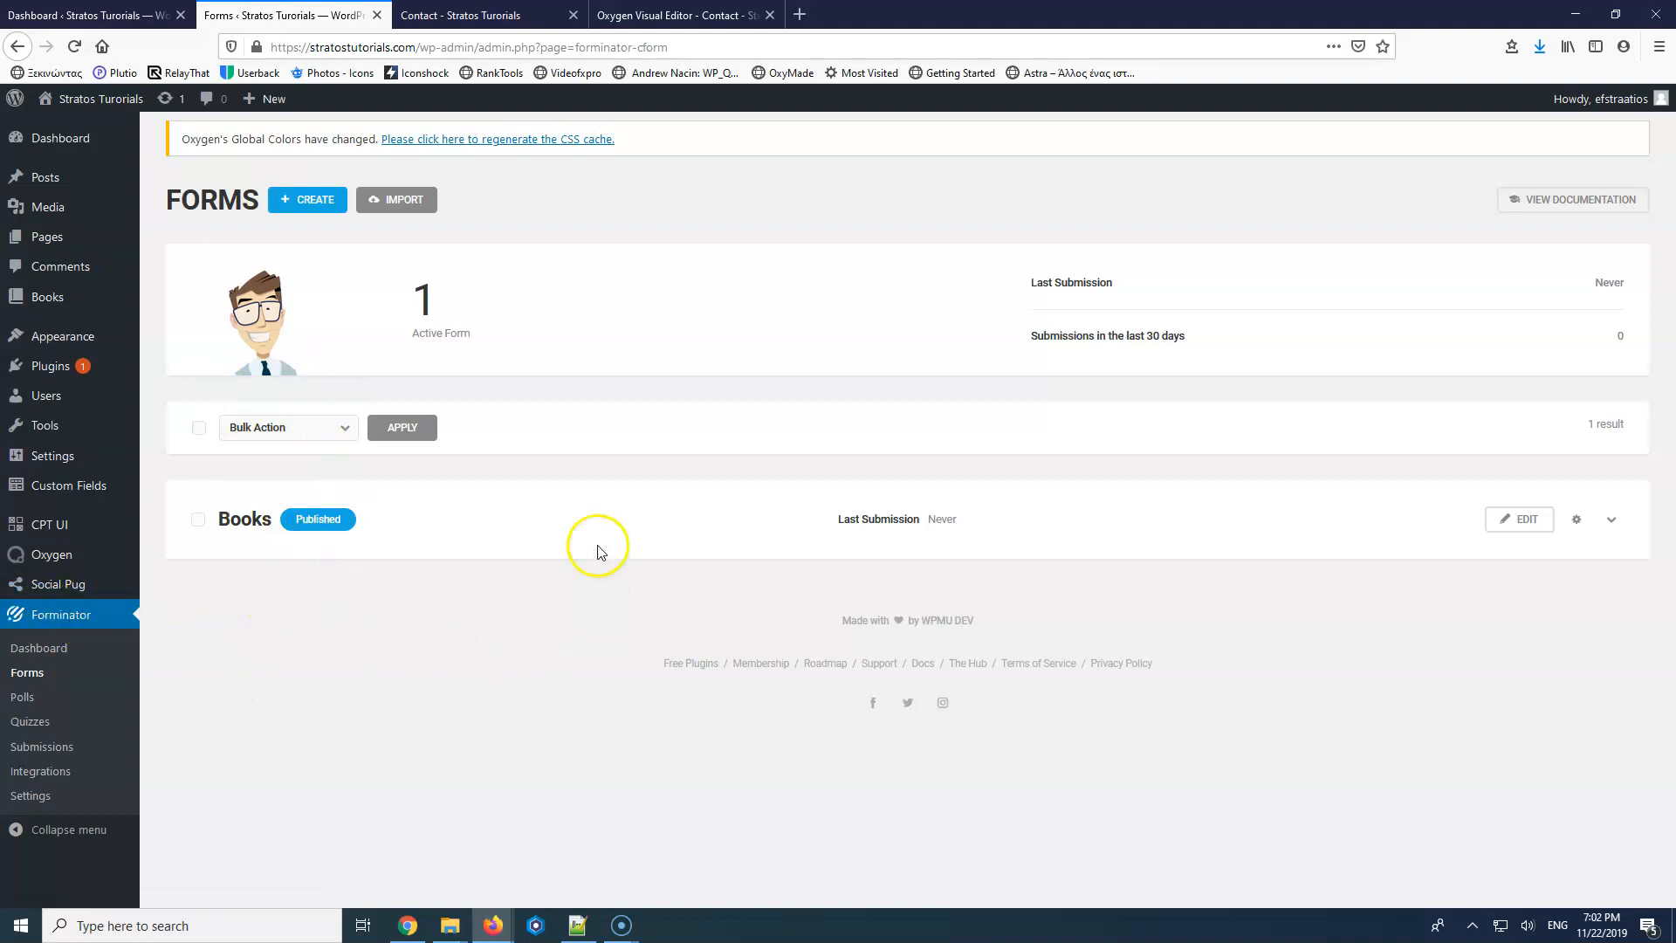
{"action": "left_click", "coordinate": [316, 199]}
{"action": "left_click", "coordinate": [995, 405]}
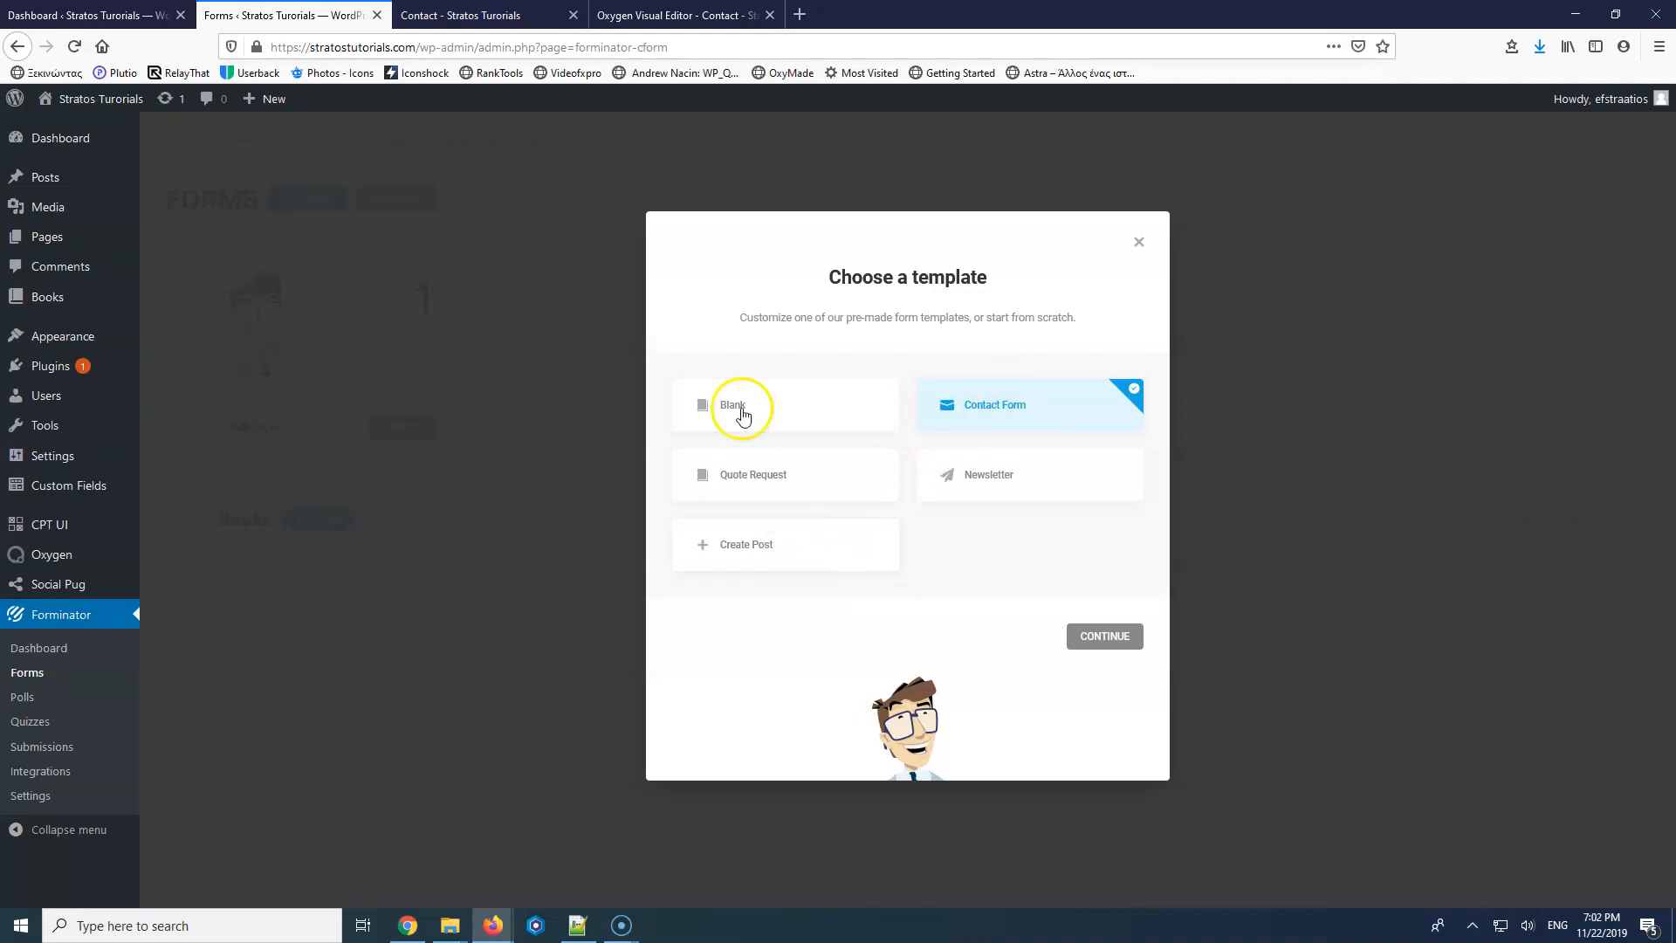
Create a form named 'Contact' and place Email Address beside First Name in one row.
{"action": "left_click", "coordinate": [1097, 637]}
{"action": "left_click", "coordinate": [870, 469]}
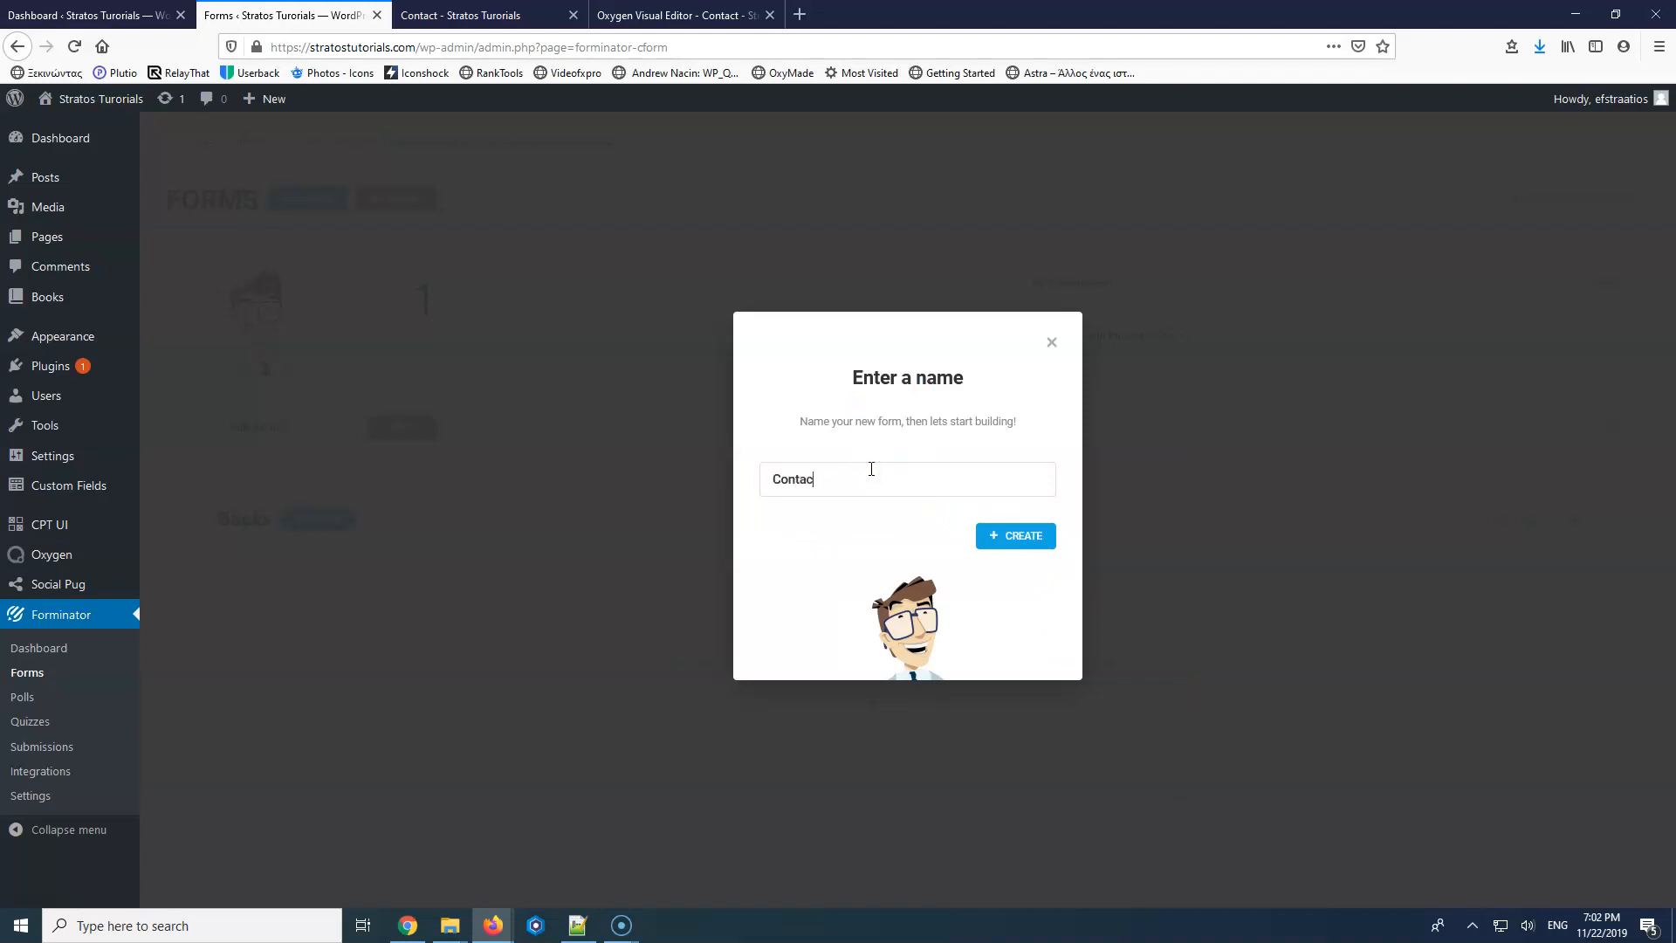
{"action": "type", "text": "Contact"}
{"action": "left_click", "coordinate": [1004, 537]}
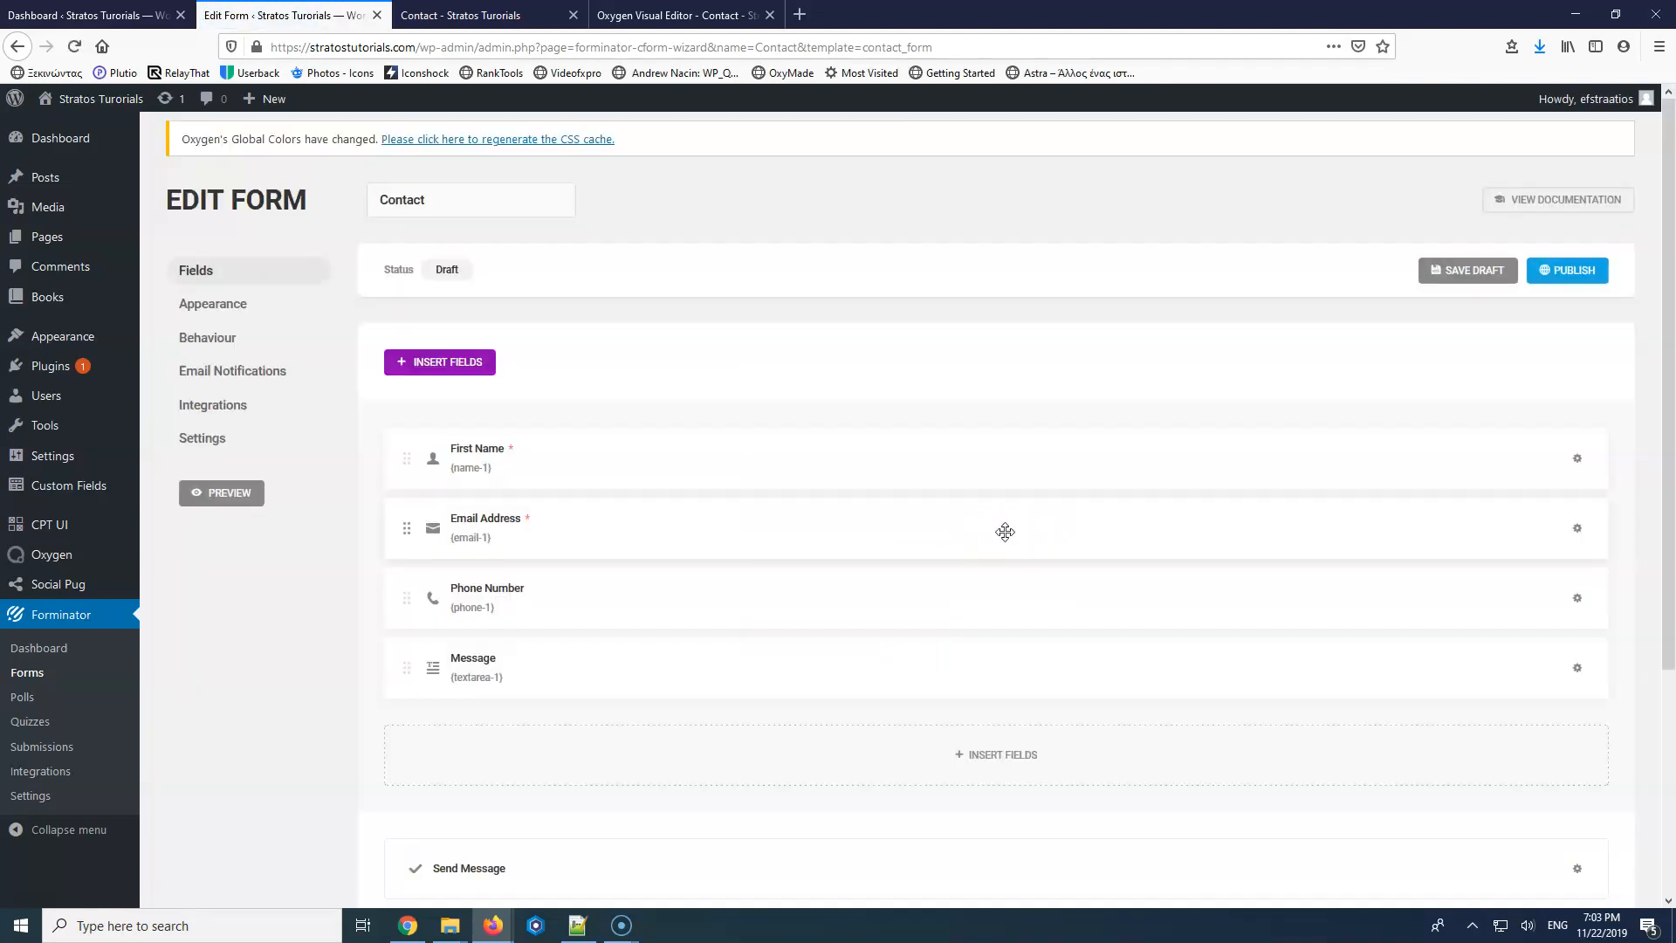
{"action": "left_click_drag", "start_coordinate": [407, 528], "coordinate": [1021, 456]}
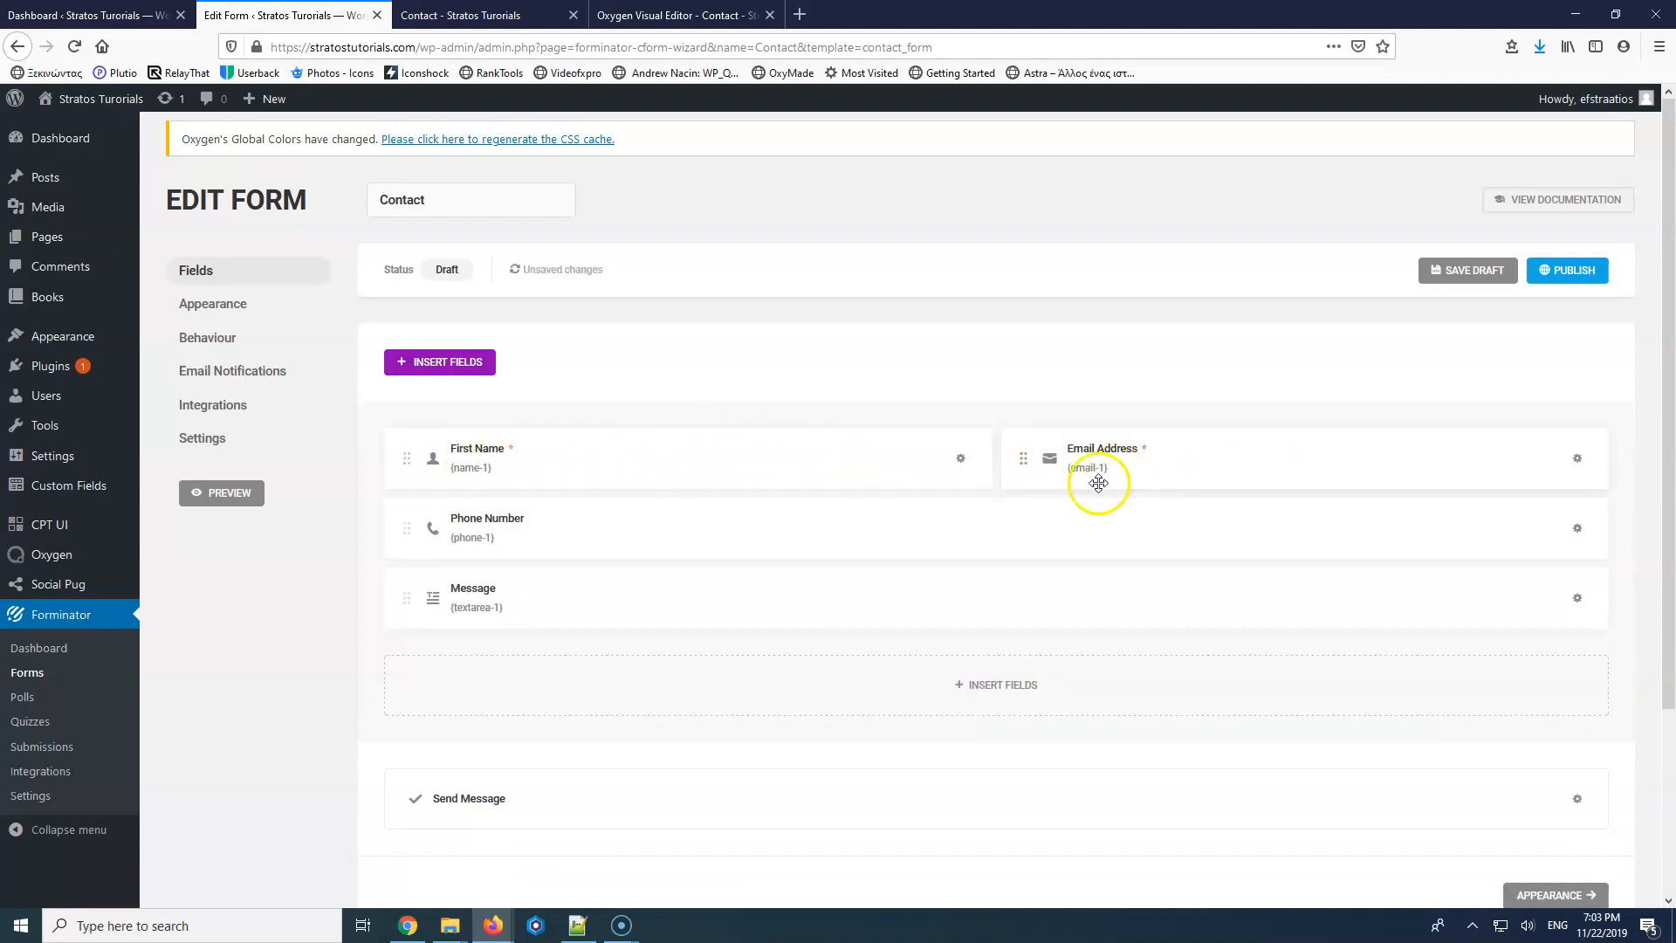
Add the CSS class 'send-button' to the Send Message button and save the form draft.
{"action": "left_click", "coordinate": [1578, 799]}
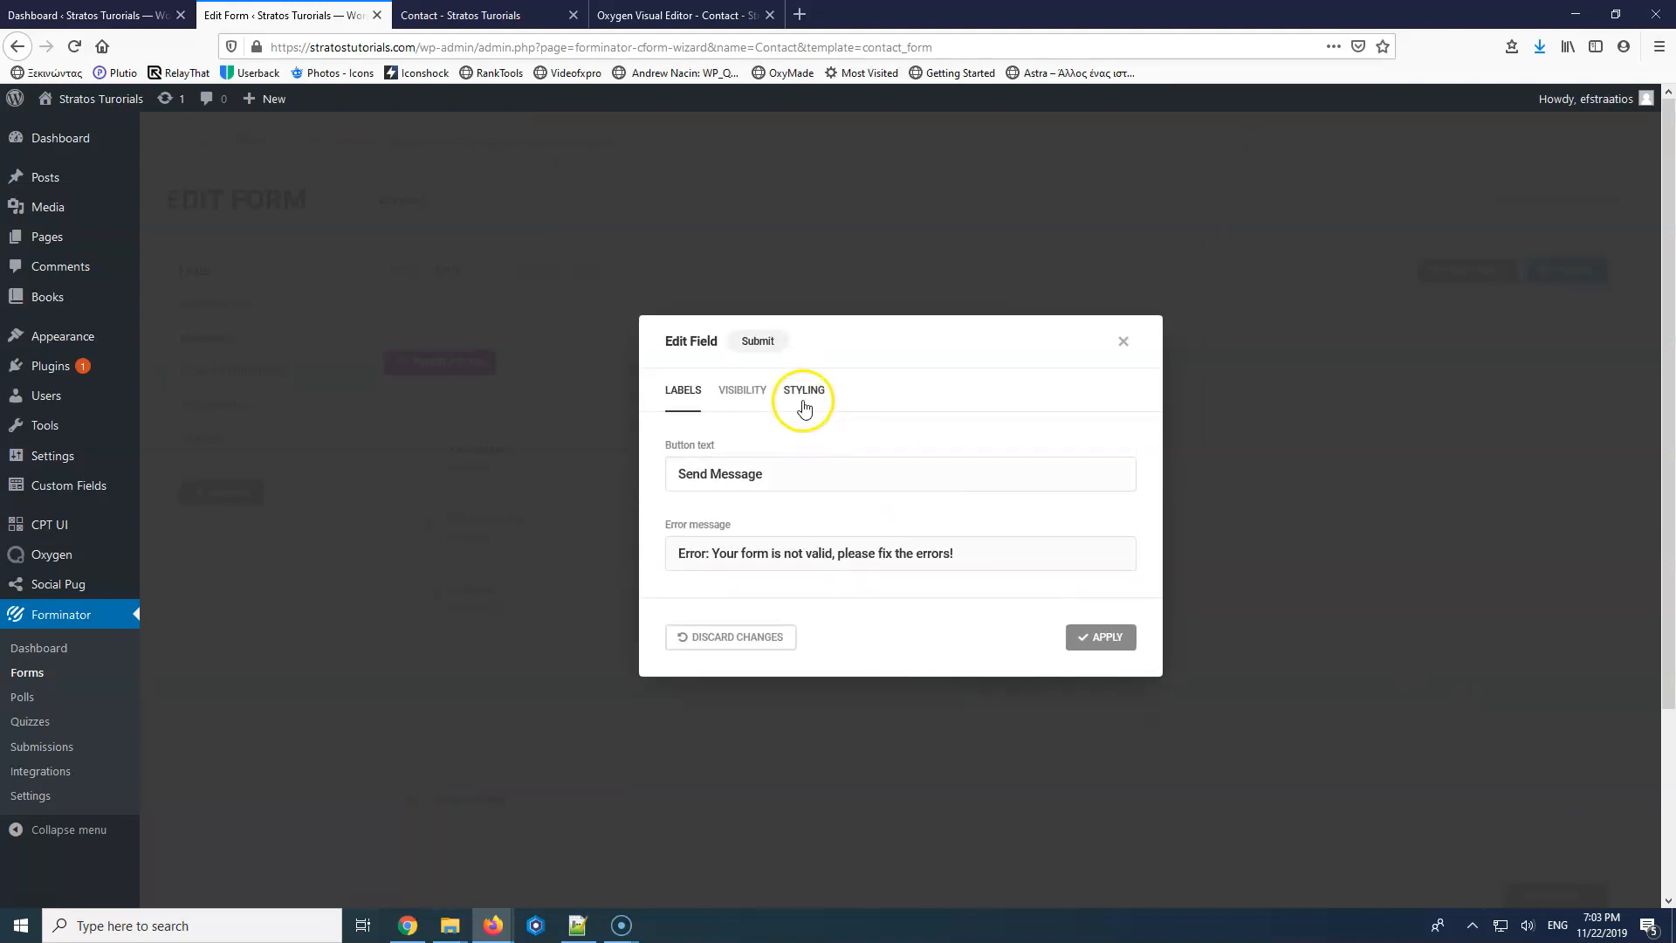
{"action": "left_click", "coordinate": [803, 390]}
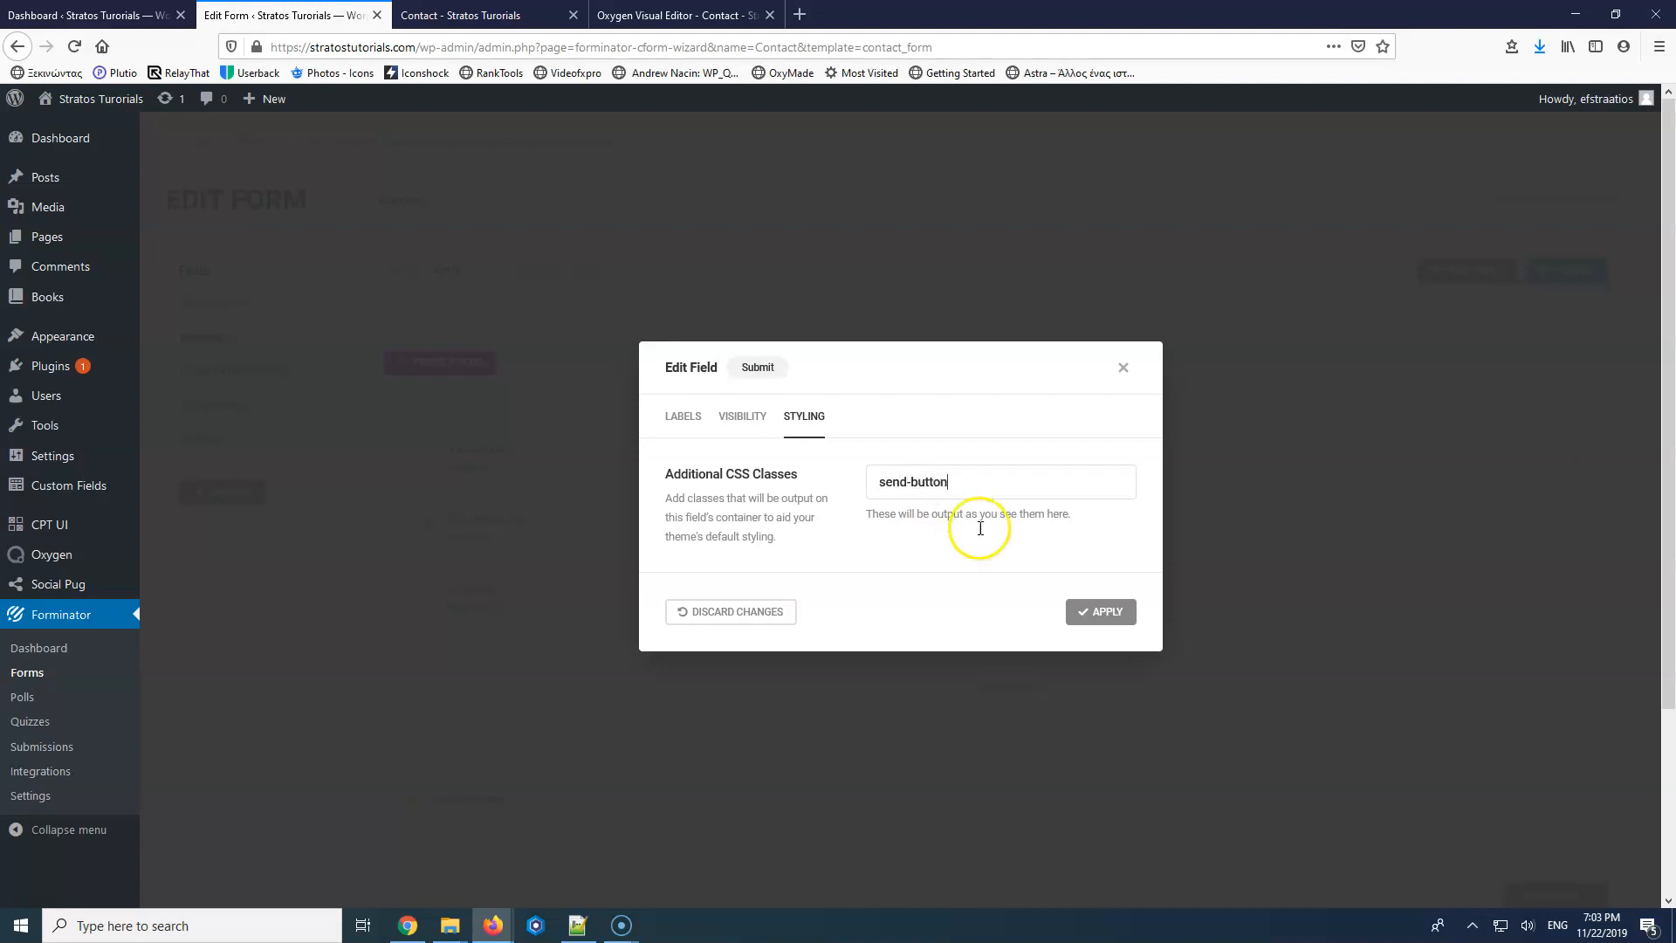
{"action": "left_click", "coordinate": [1103, 611]}
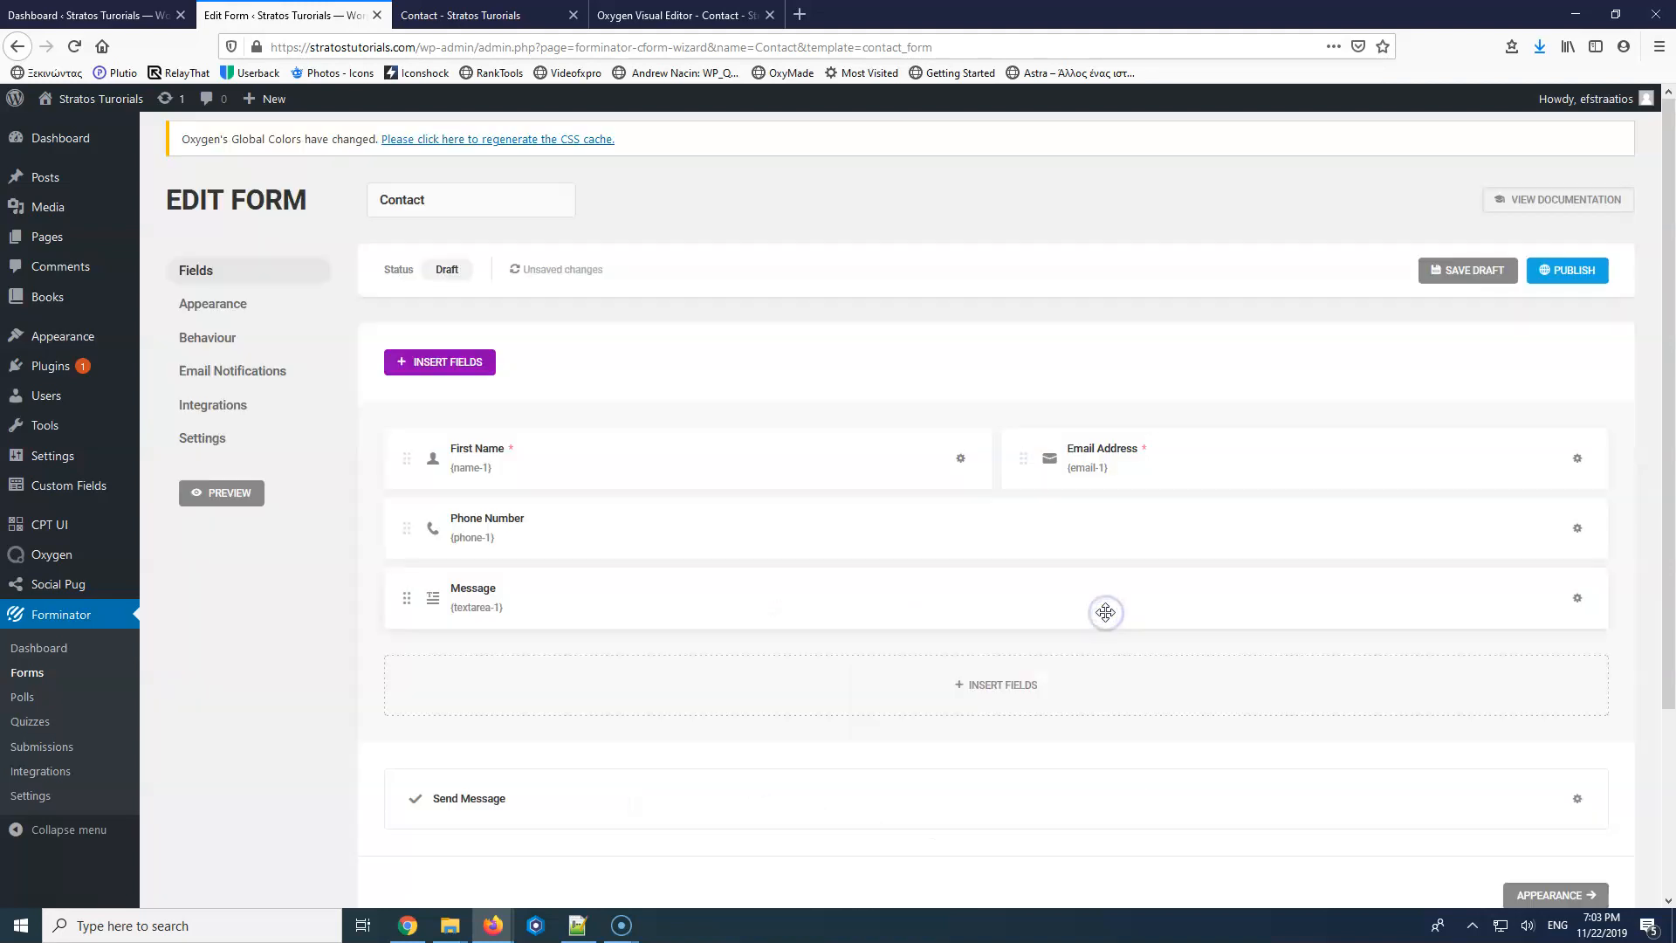
{"action": "left_click", "coordinate": [1454, 272]}
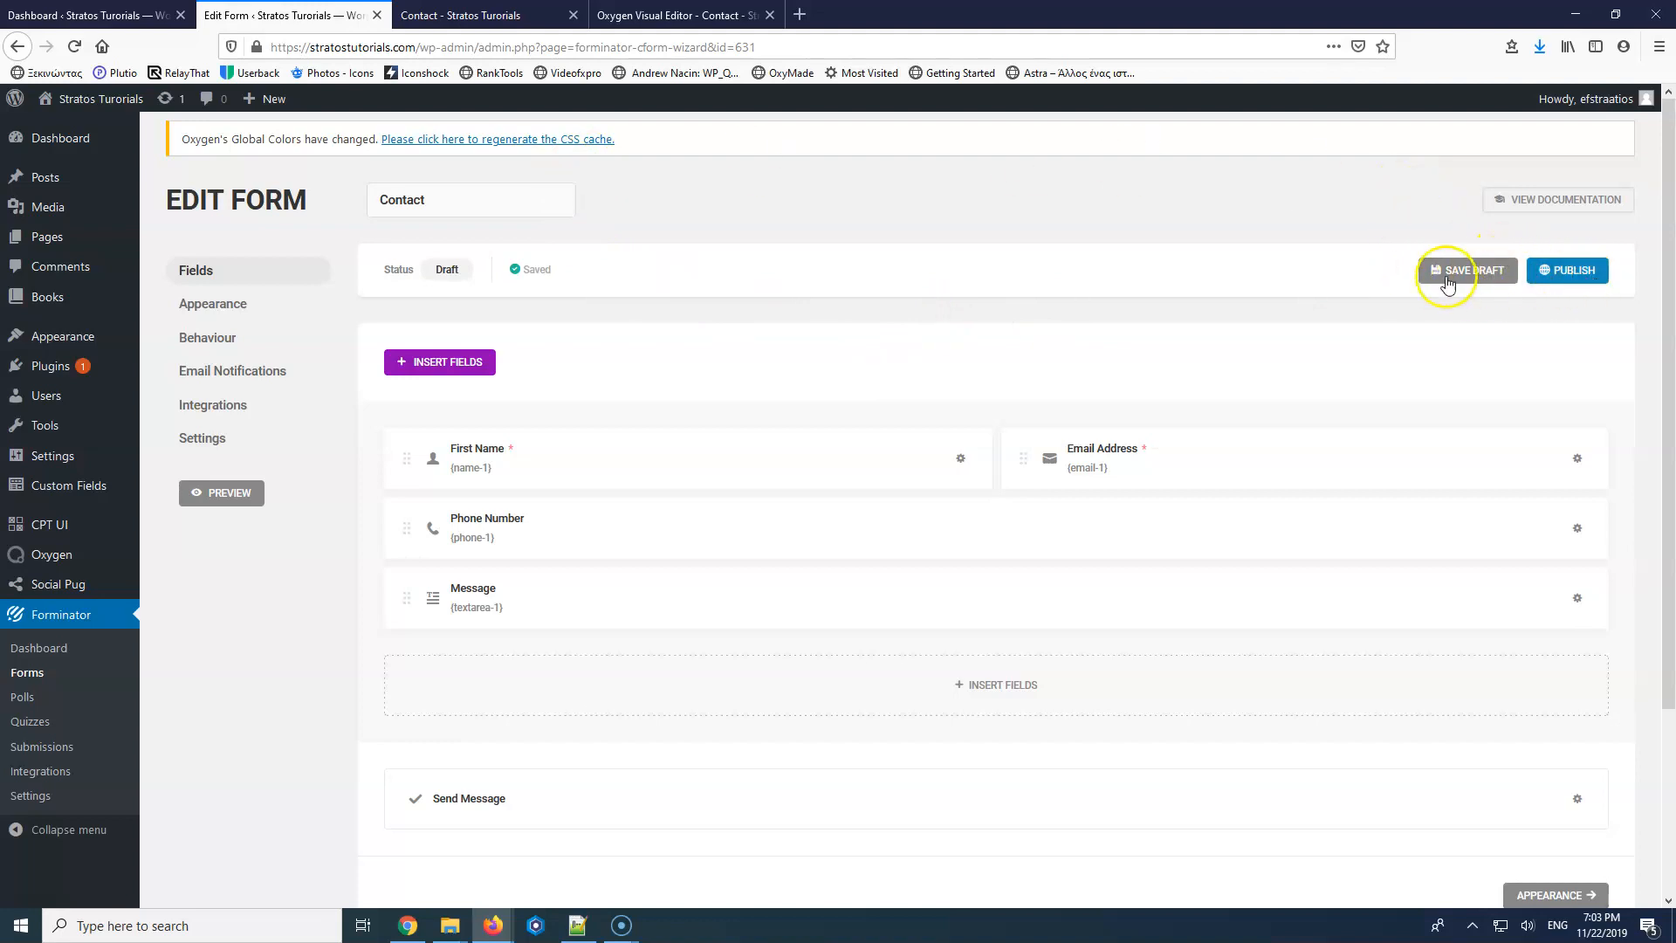
{"action": "left_click", "coordinate": [1475, 274]}
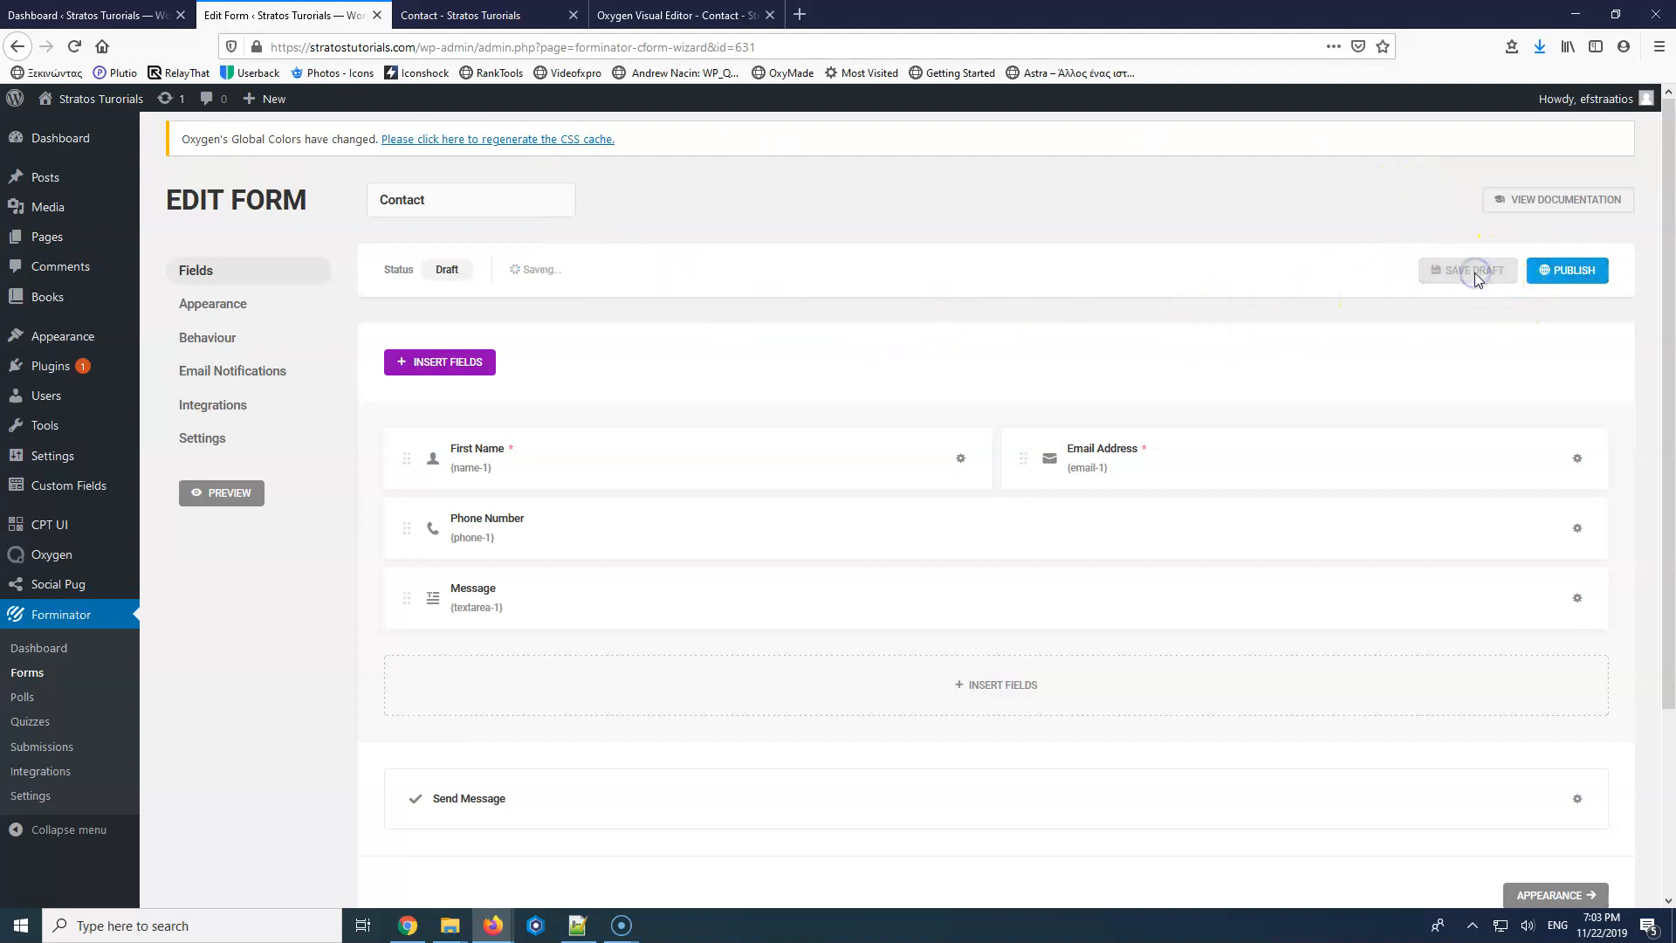
{"action": "scroll", "coordinate": [323, 489], "scroll_direction": "down", "scroll_amount": 2}
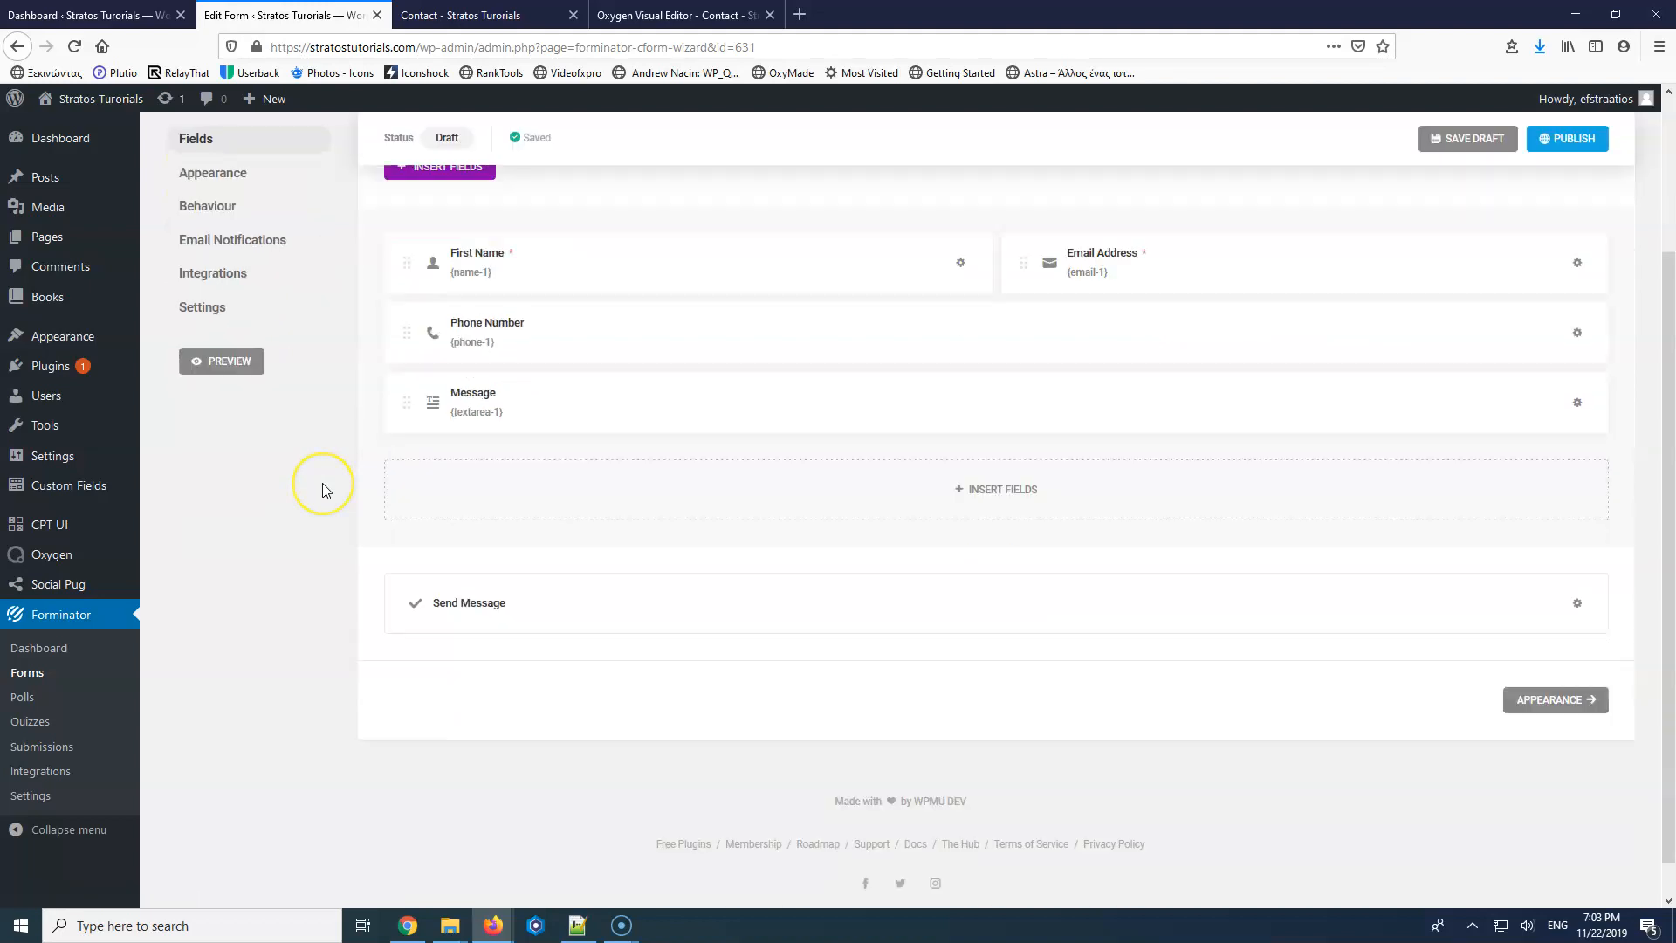
{"action": "scroll", "coordinate": [325, 487], "scroll_direction": "up", "scroll_amount": 3}
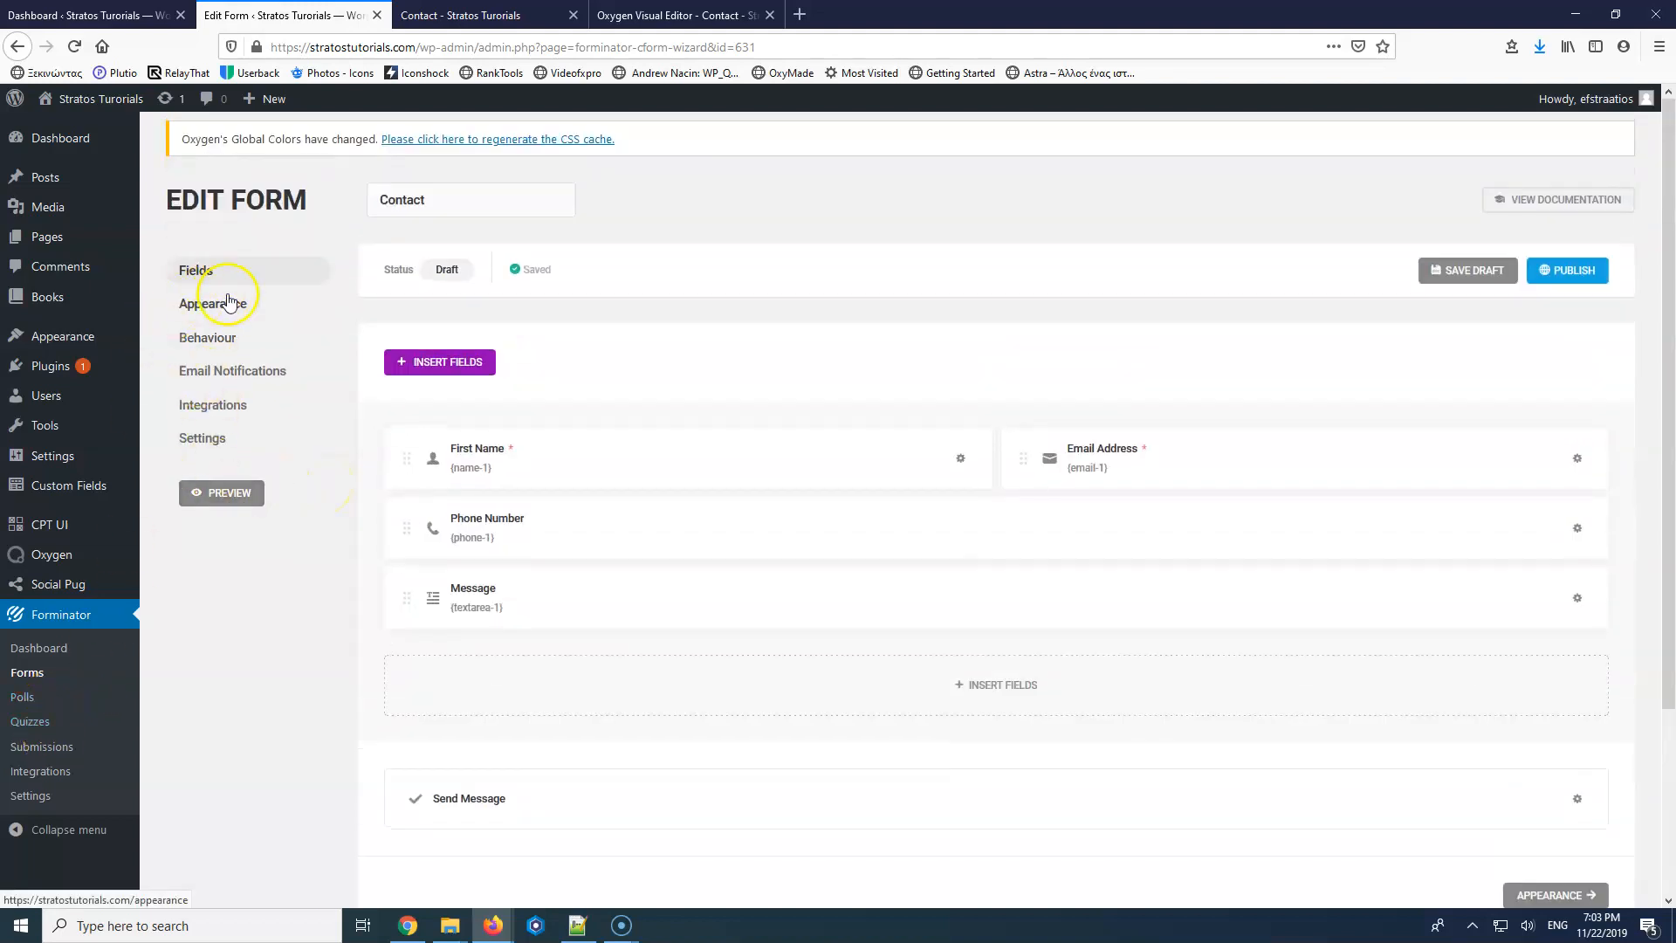
Try the Appearance custom CSS option, leave it disabled with no CSS, and publish the Contact form.
{"action": "left_click", "coordinate": [214, 310]}
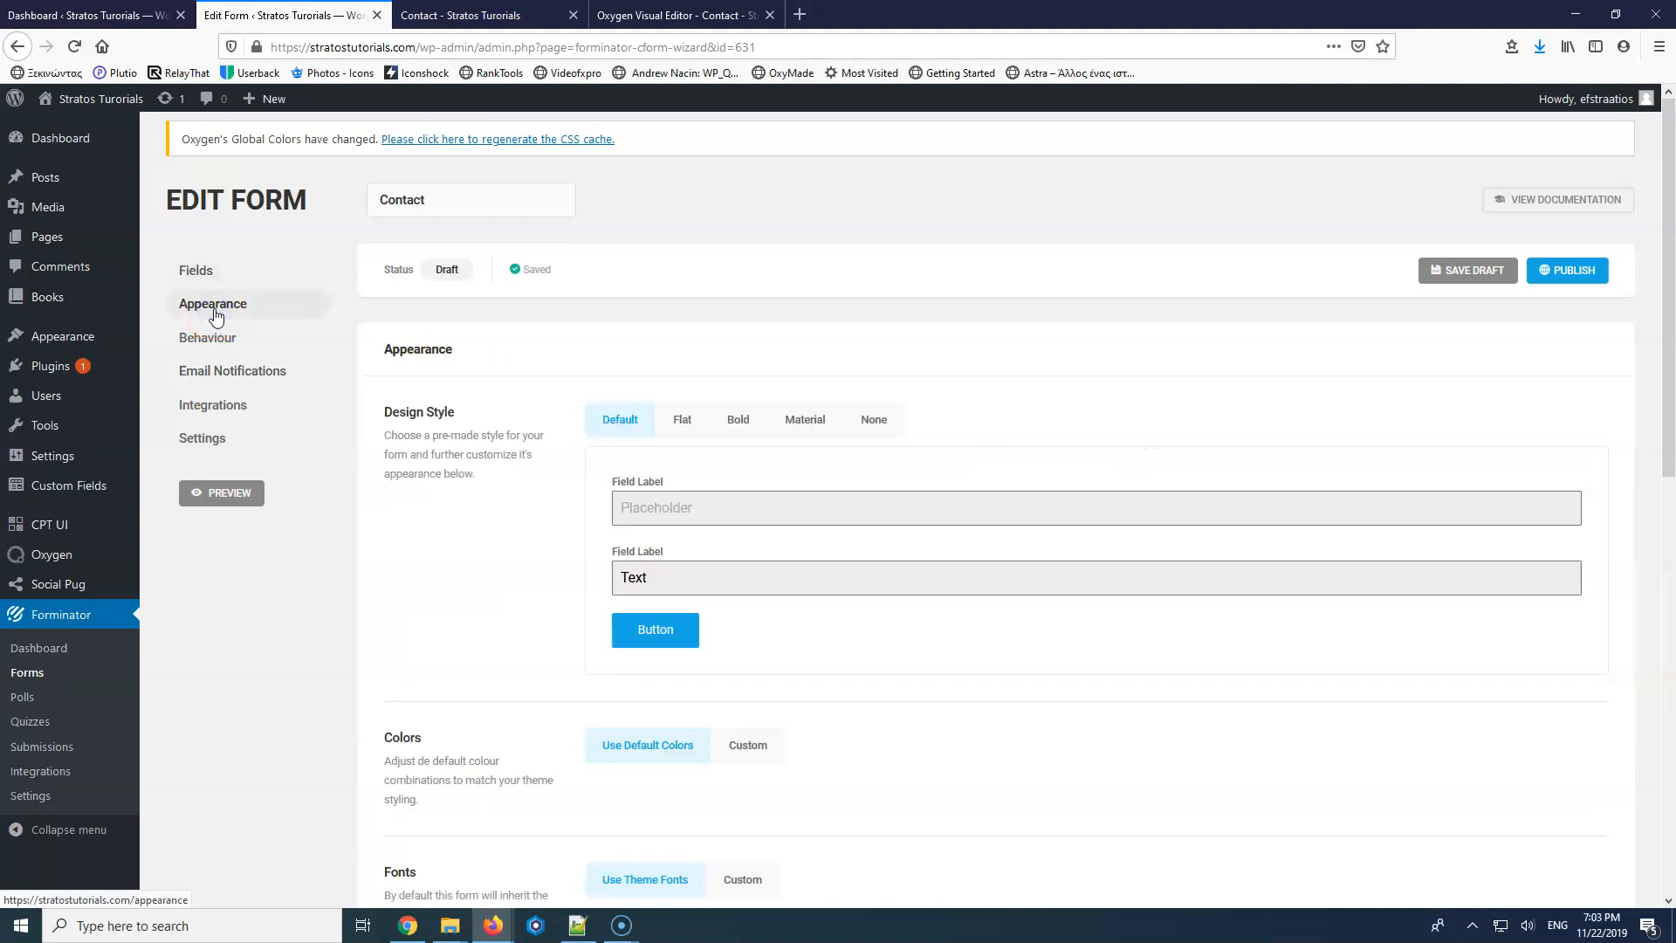
{"action": "scroll", "coordinate": [815, 568], "scroll_direction": "down", "scroll_amount": 4}
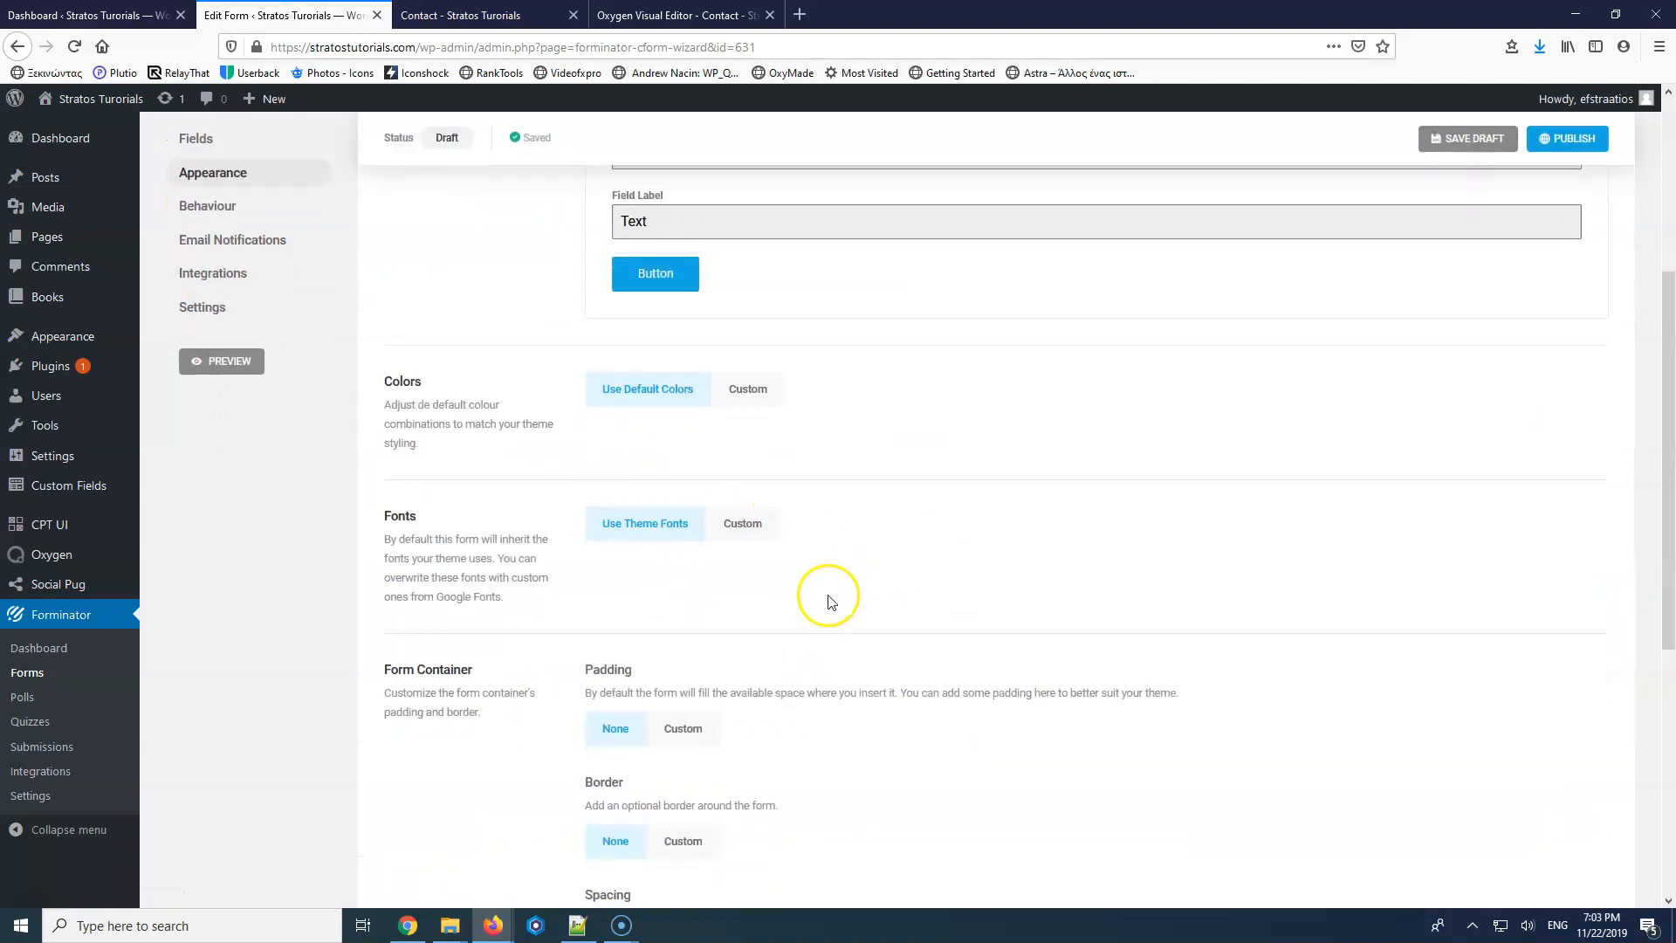
{"action": "scroll", "coordinate": [827, 596], "scroll_direction": "down", "scroll_amount": 4}
{"action": "scroll", "coordinate": [829, 599], "scroll_direction": "up", "scroll_amount": 10}
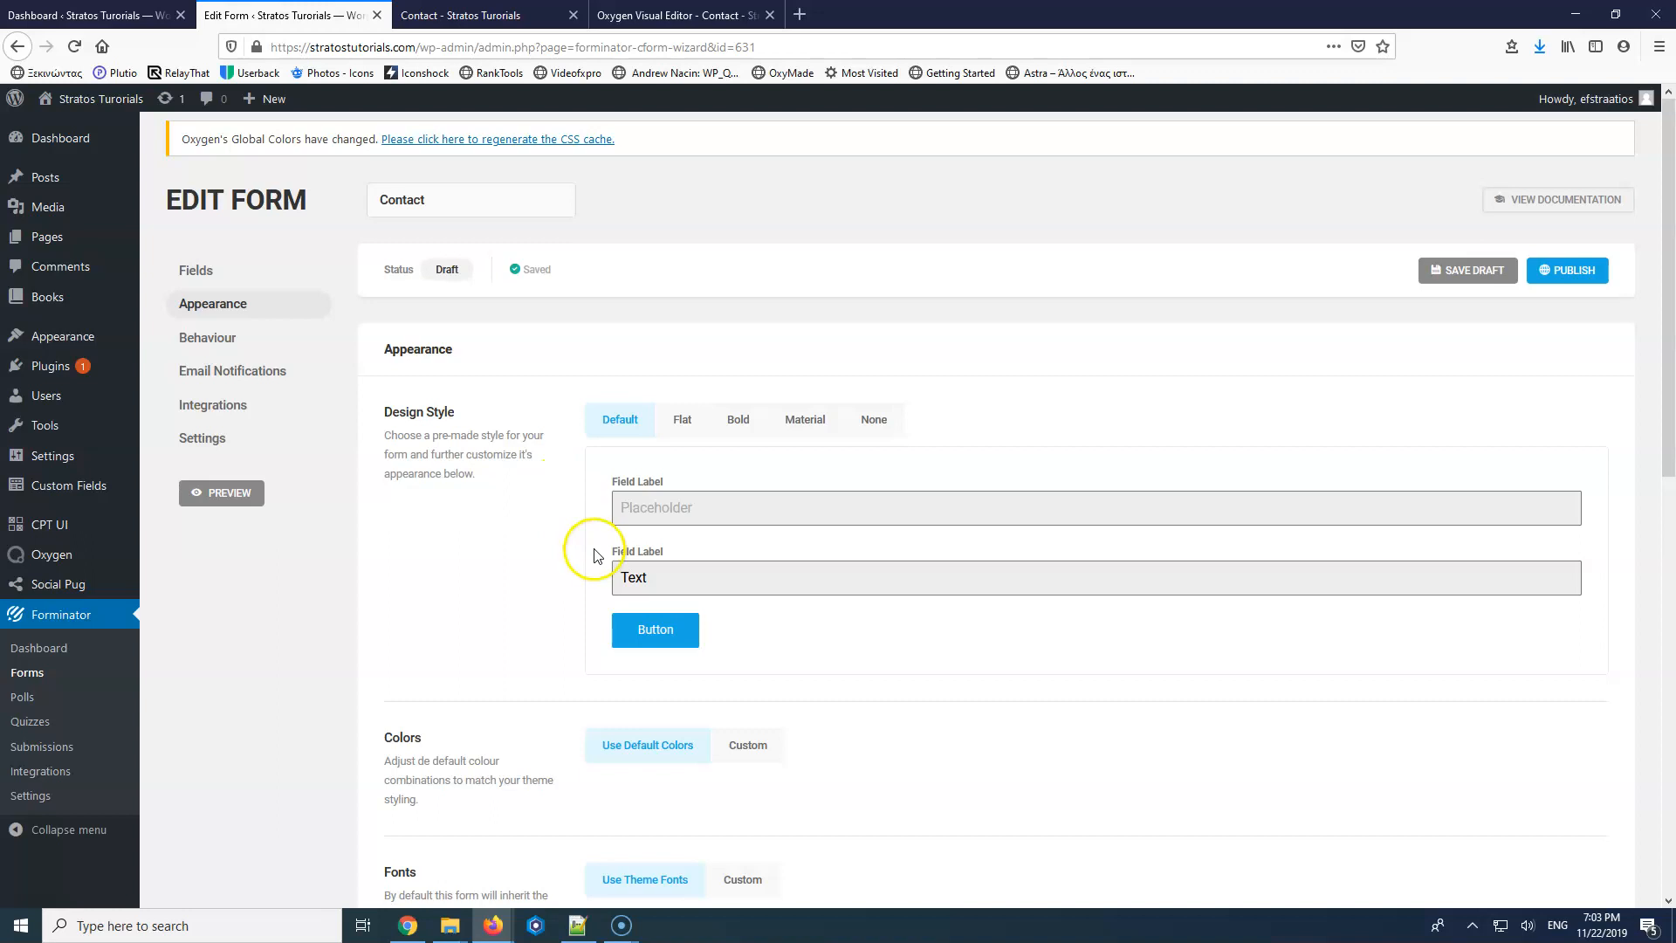
{"action": "scroll", "coordinate": [595, 556], "scroll_direction": "down", "scroll_amount": 10}
{"action": "left_click", "coordinate": [602, 604]}
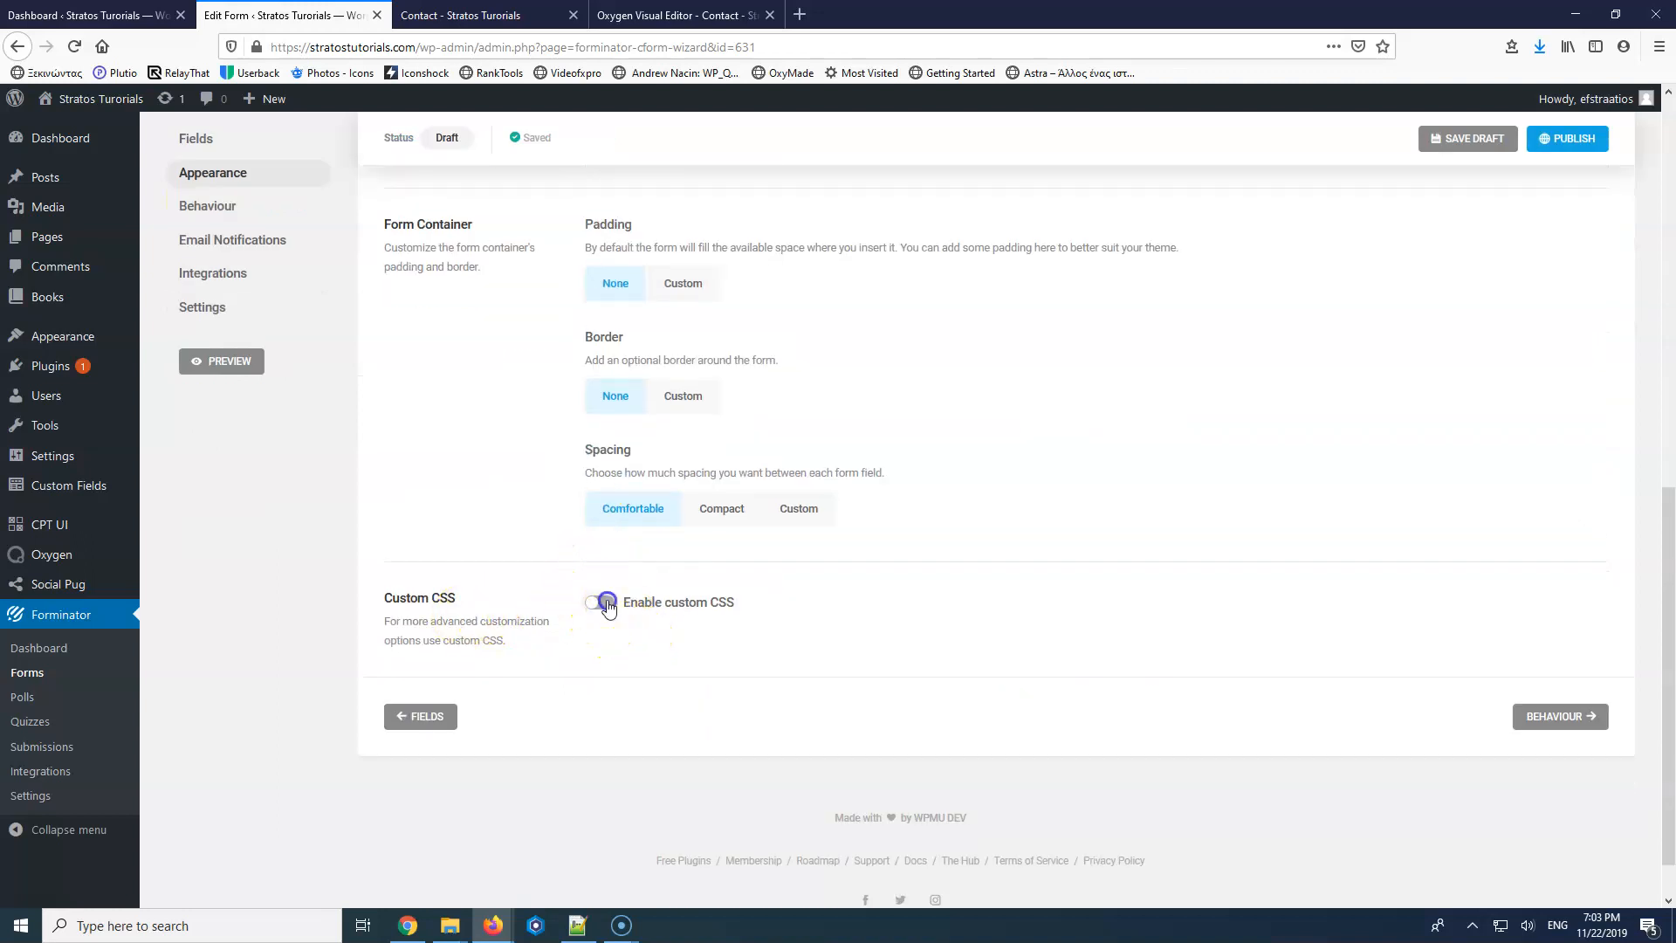
{"action": "left_click", "coordinate": [668, 654]}
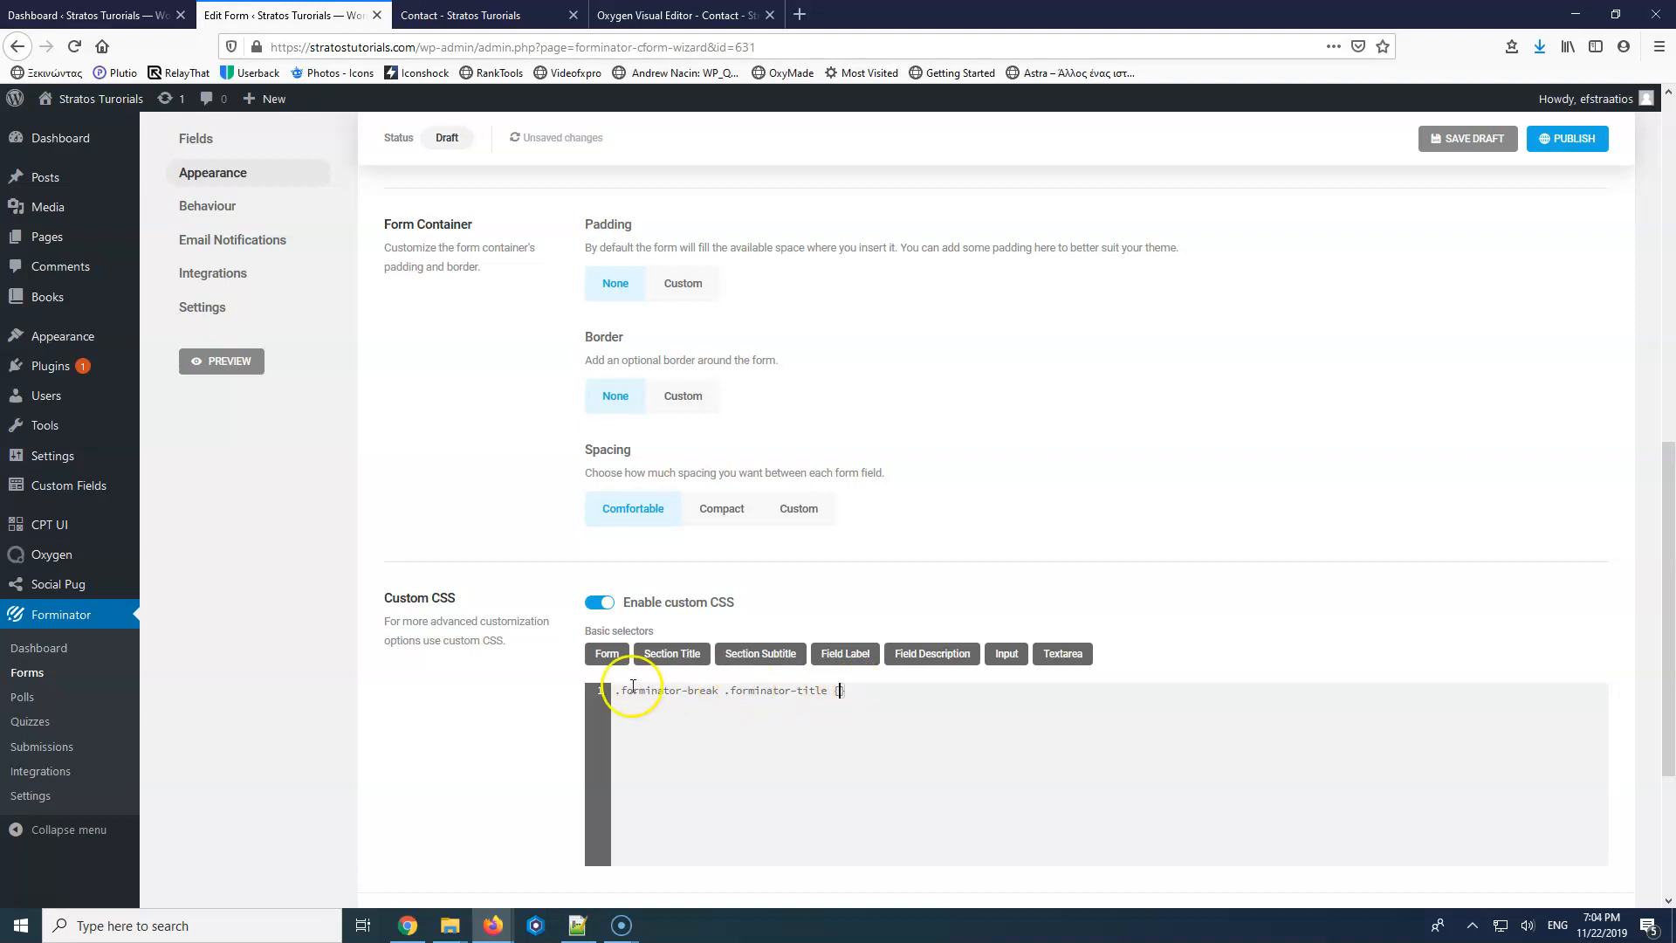
{"action": "left_click_drag", "start_coordinate": [614, 690], "coordinate": [829, 694]}
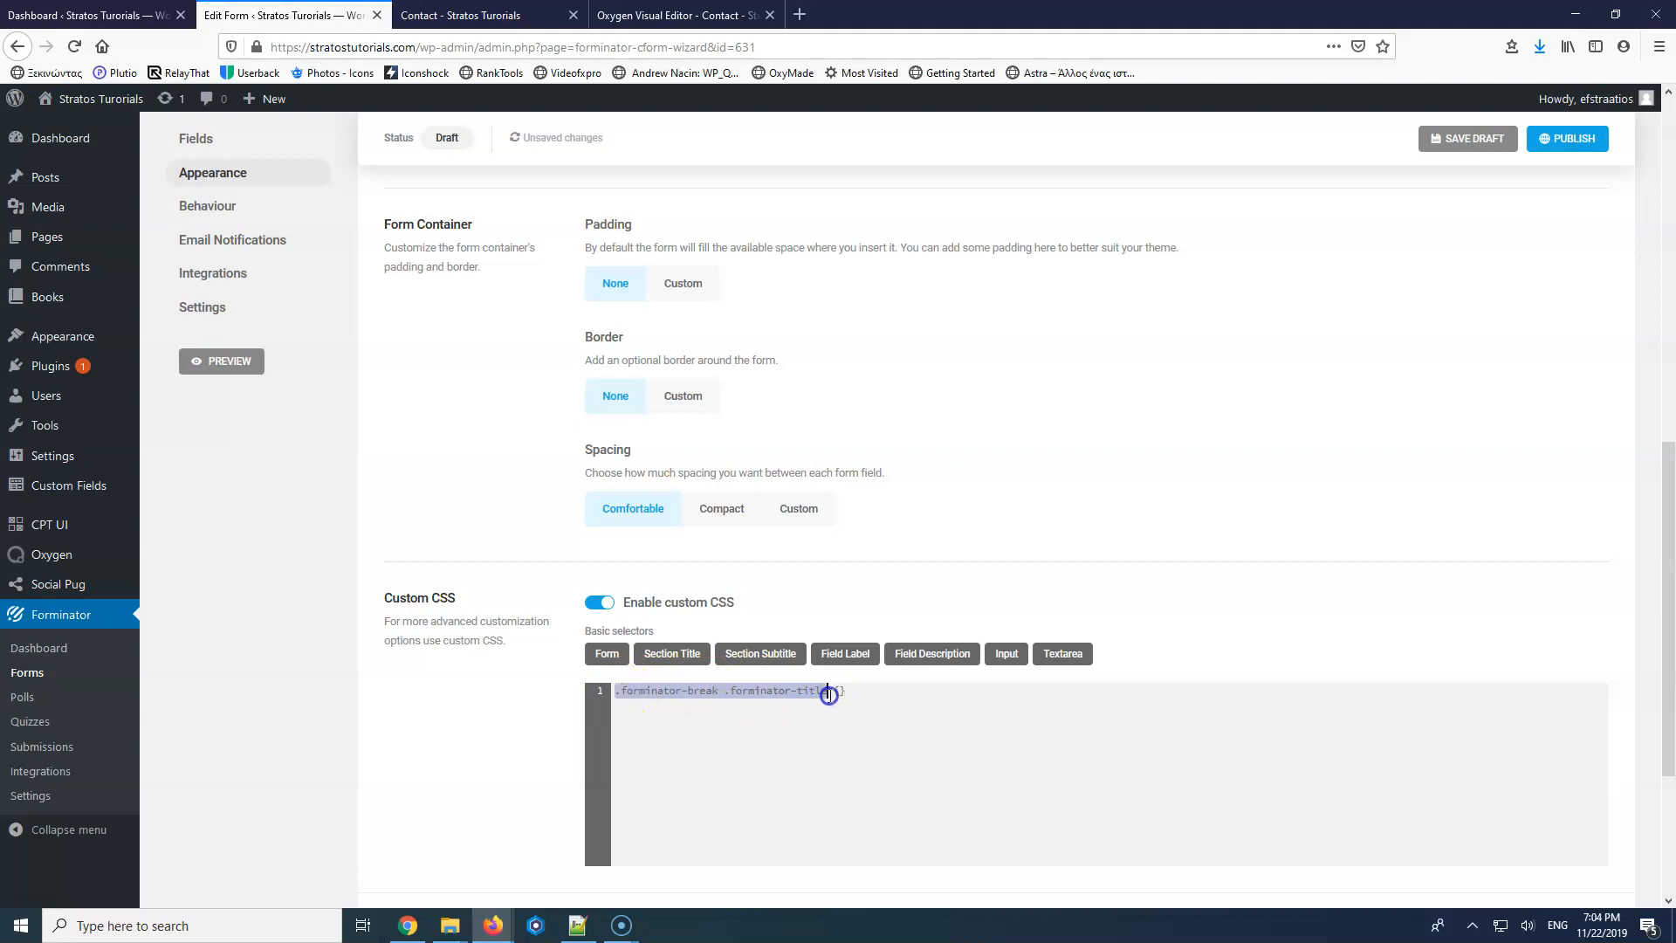
{"action": "left_click", "coordinate": [885, 690]}
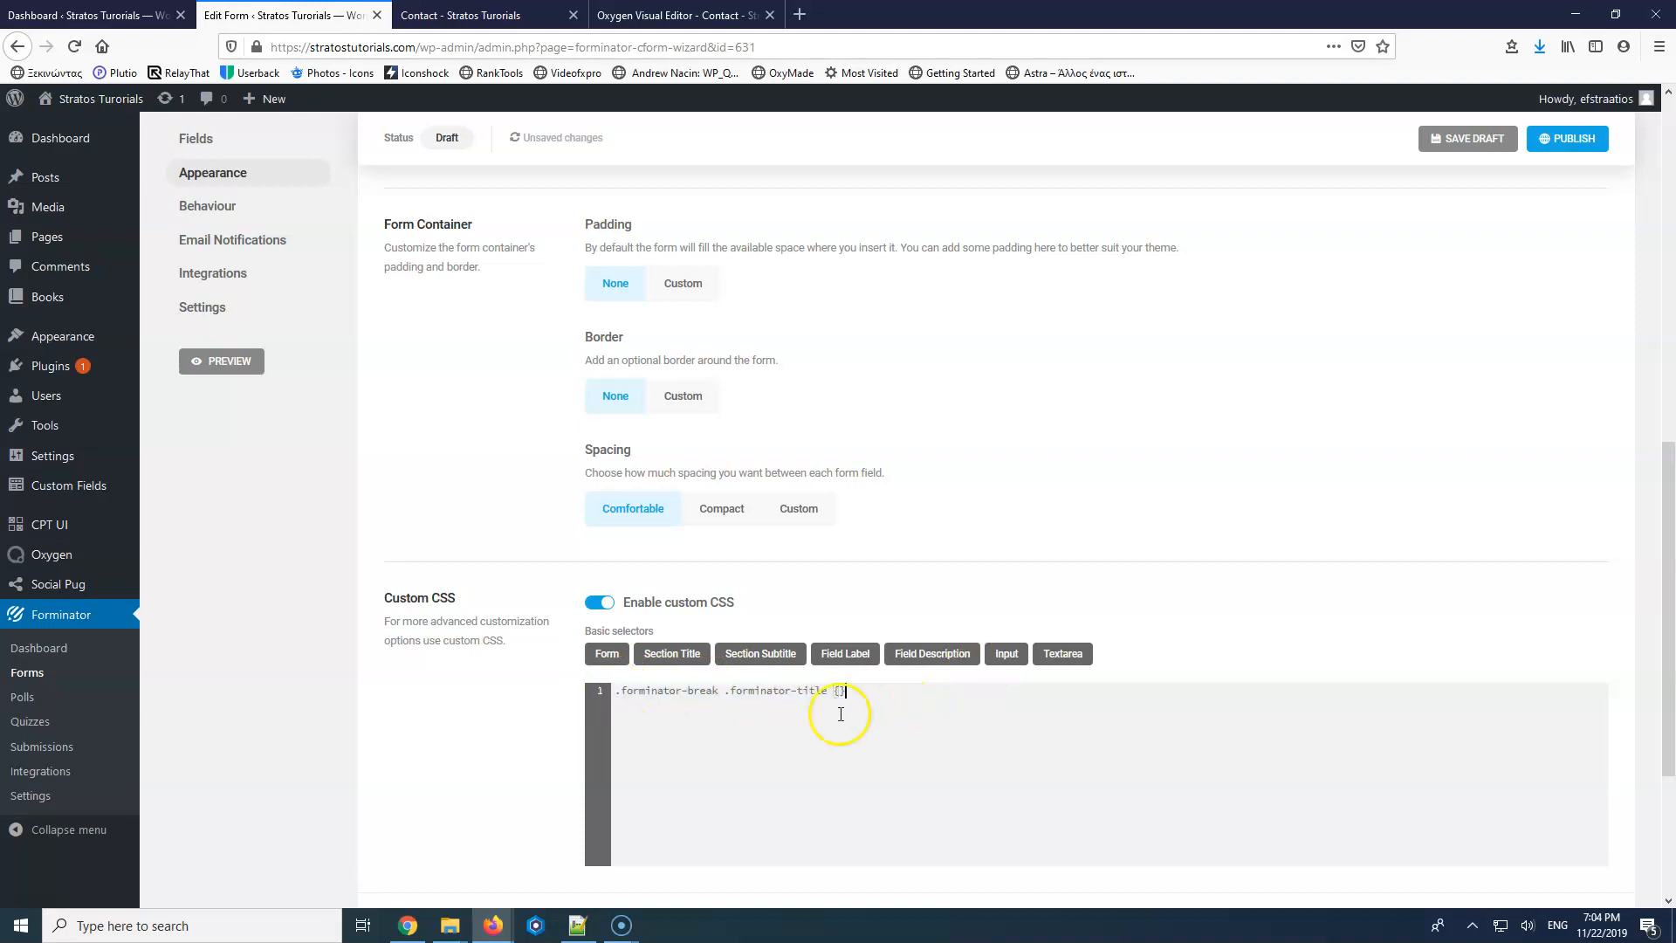
{"action": "key", "text": "ctrl+a"}
{"action": "key", "text": "BackSpace"}
{"action": "left_click", "coordinate": [601, 604]}
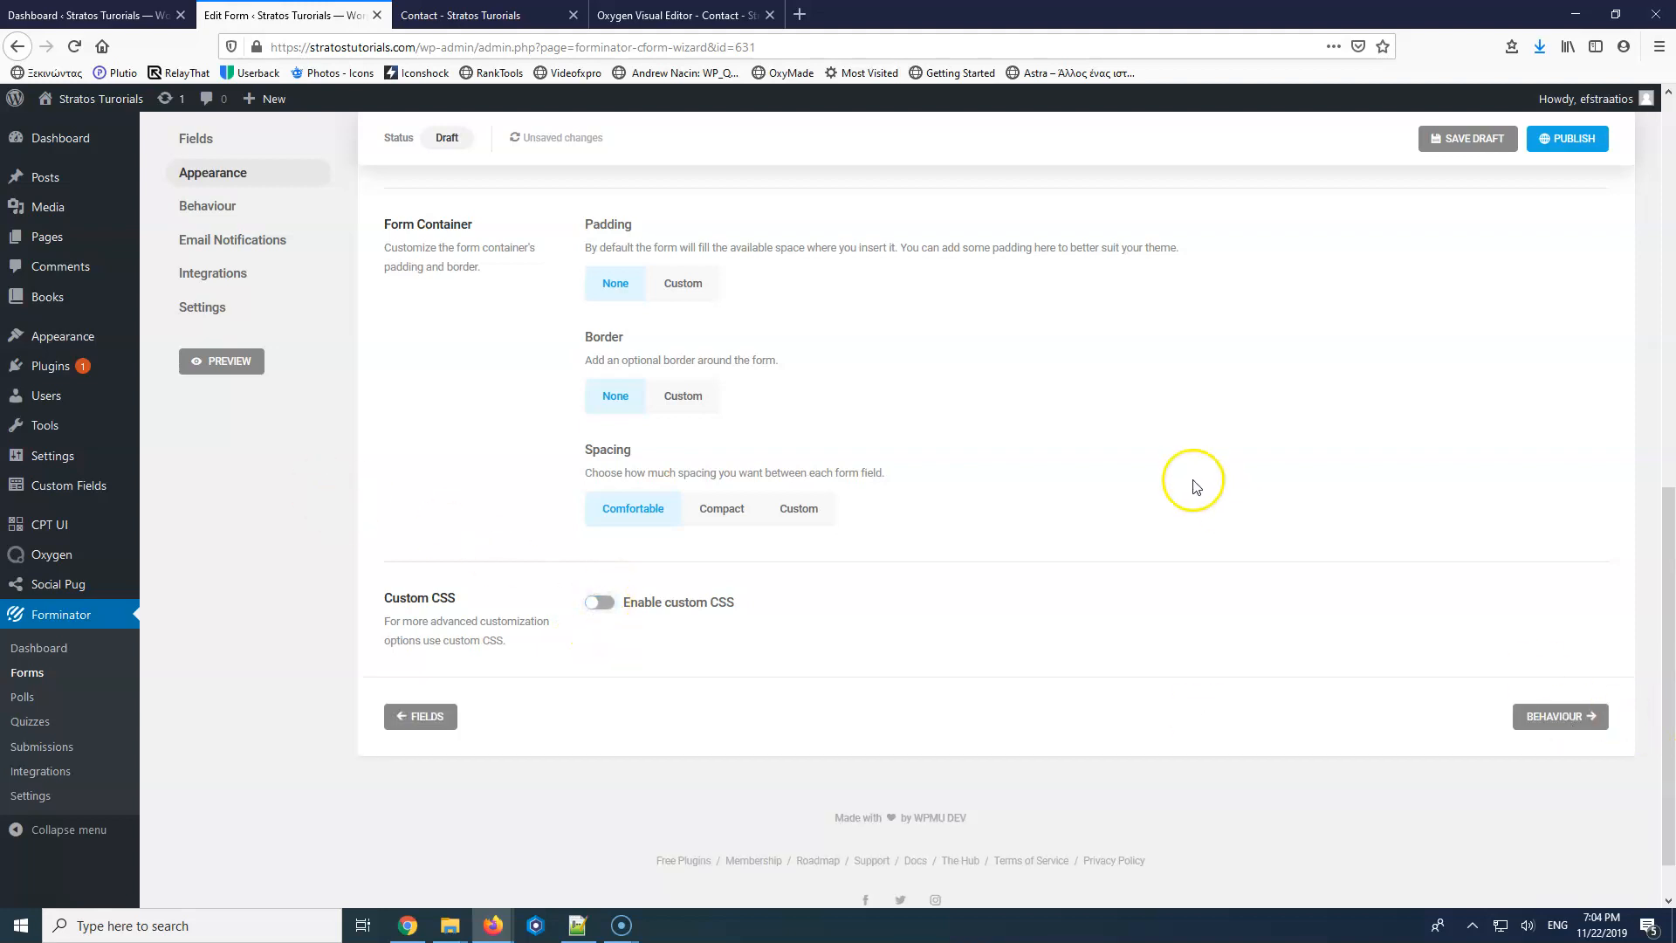
{"action": "scroll", "coordinate": [1222, 419], "scroll_direction": "up", "scroll_amount": 5}
{"action": "left_click", "coordinate": [1558, 139]}
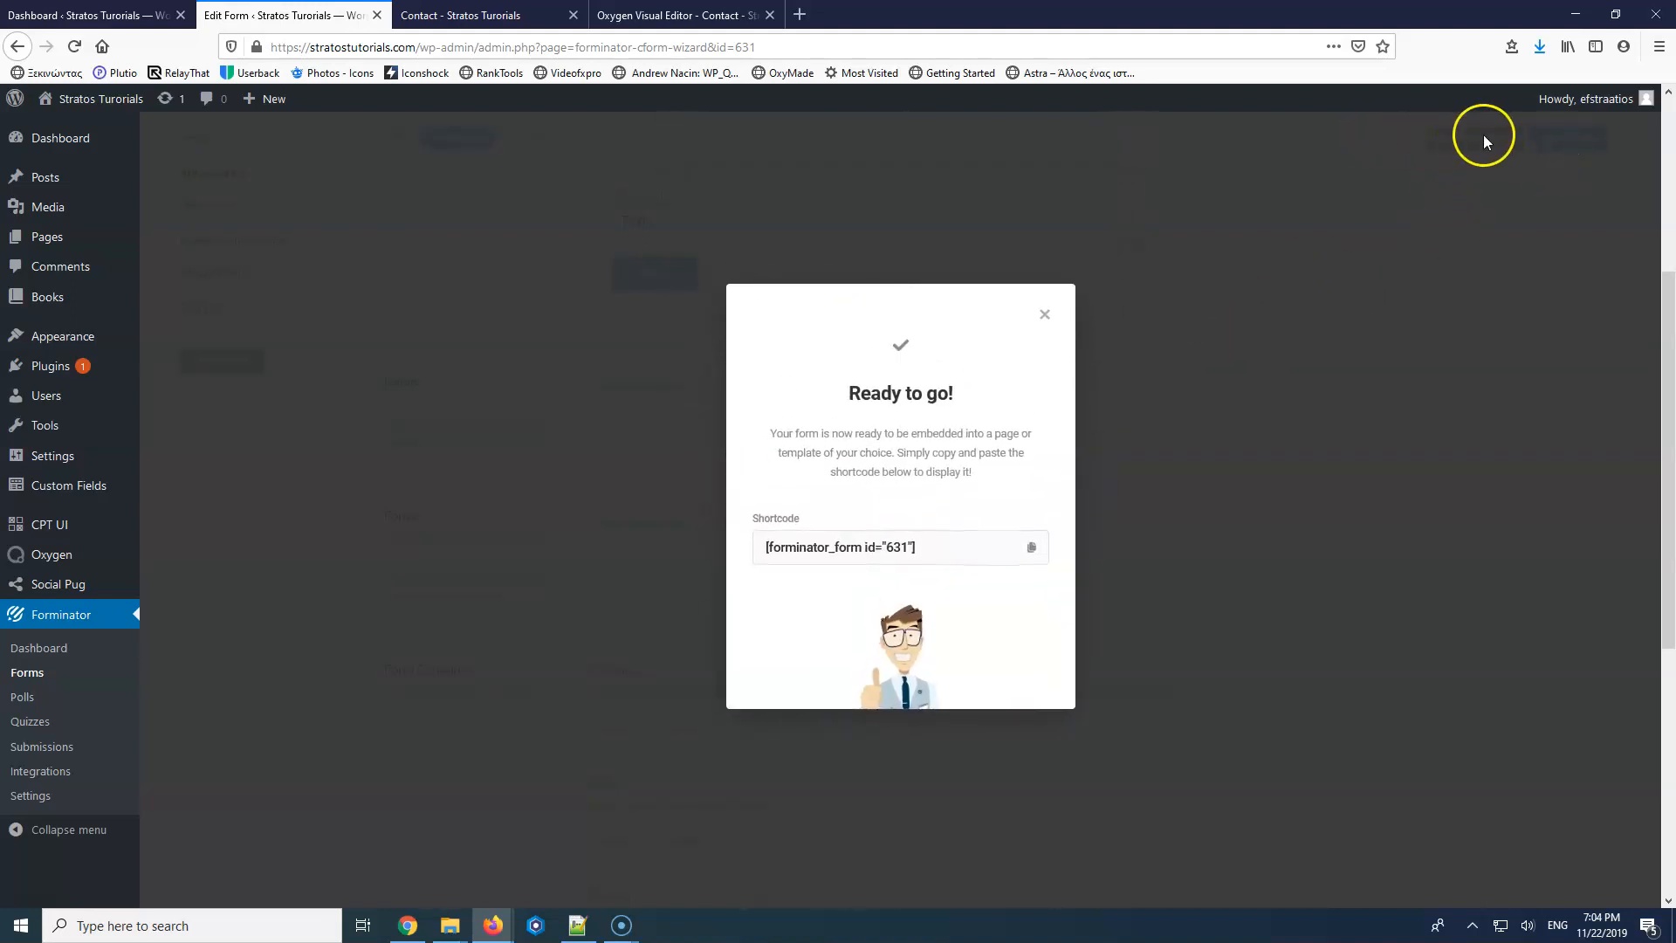
Copy the shortcode [forminator_form id="631"], close the confirmation, and return to the Oxygen editor.
{"action": "left_click_drag", "start_coordinate": [915, 547], "coordinate": [603, 542]}
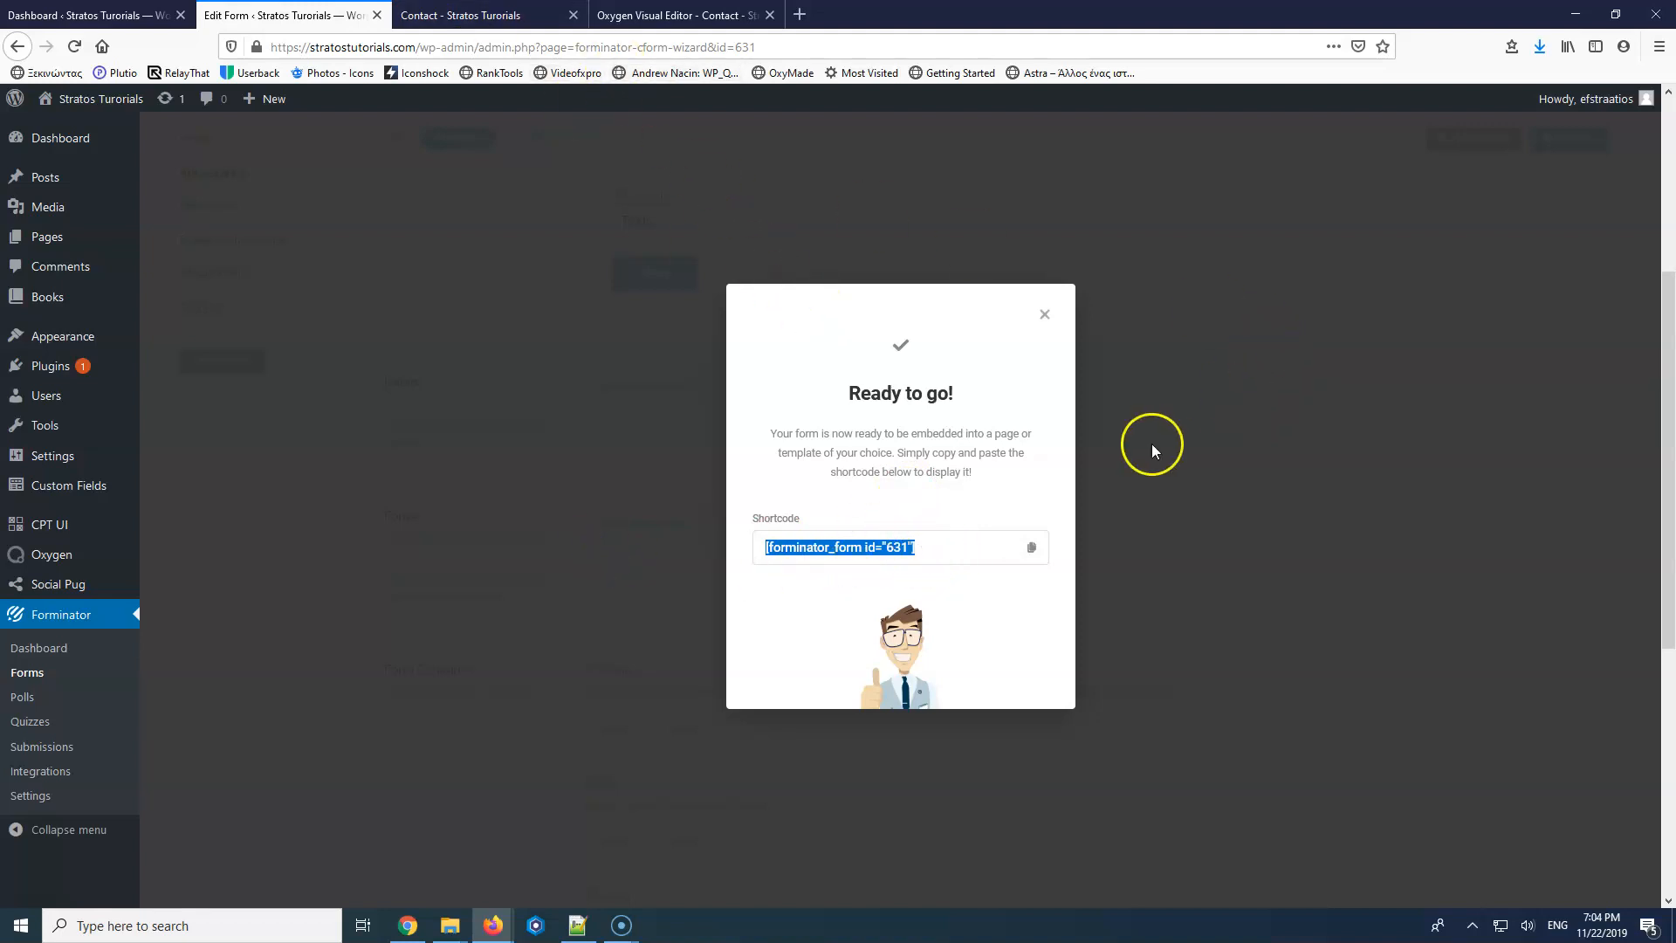
{"action": "left_click", "coordinate": [1044, 314]}
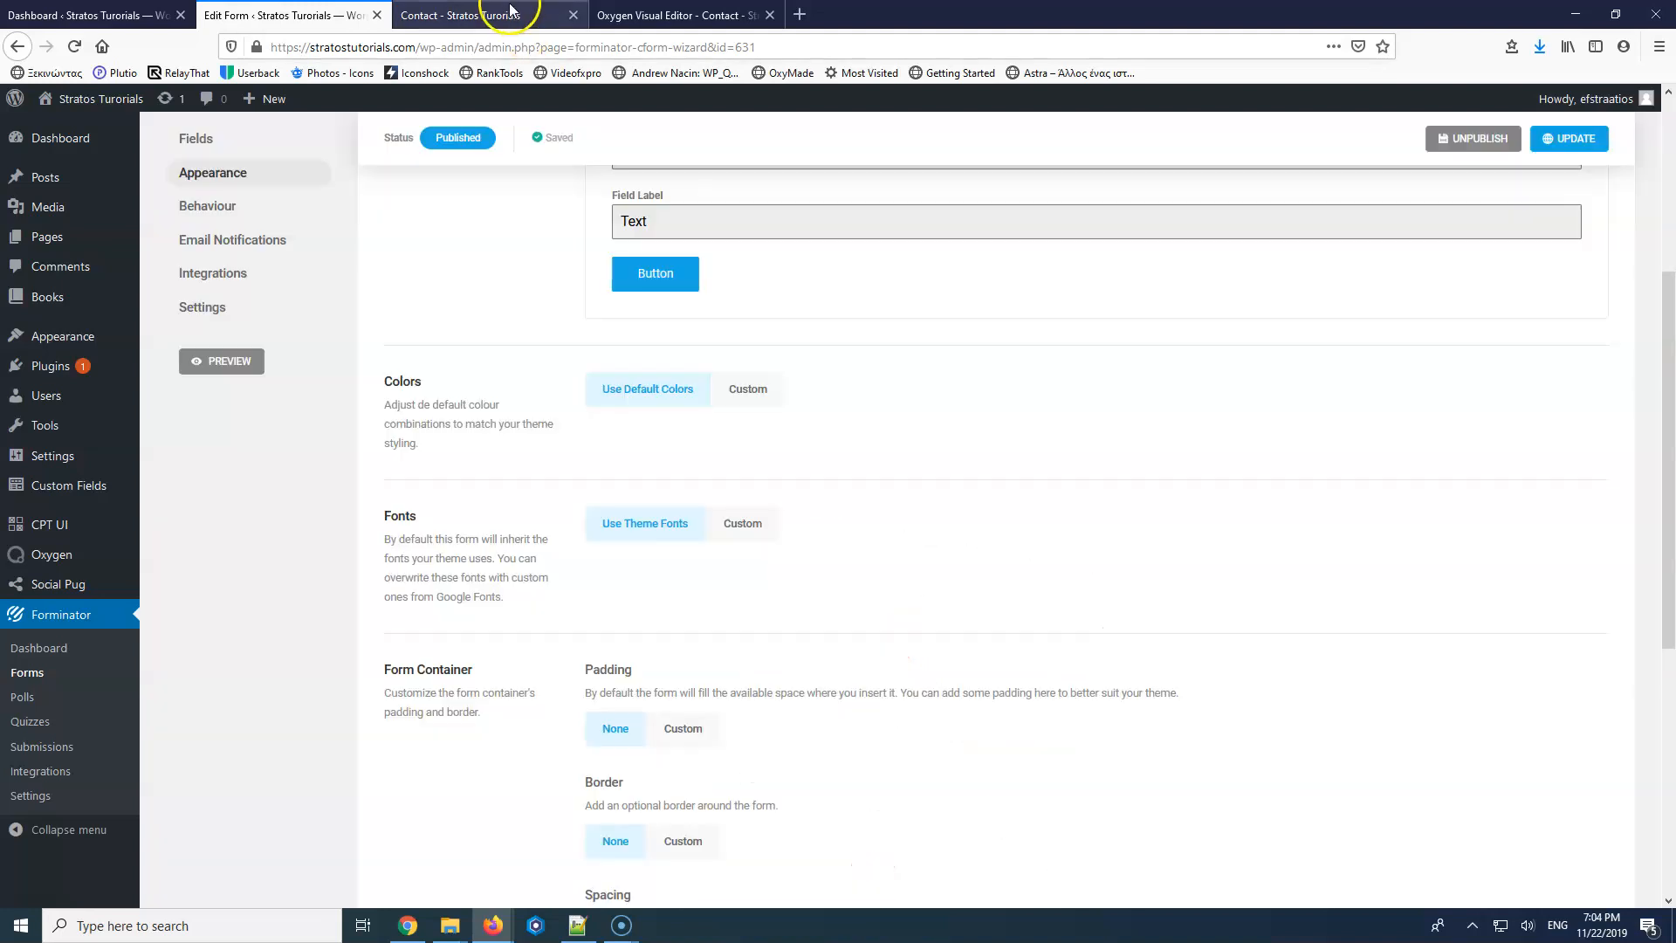
{"action": "left_click", "coordinate": [661, 12]}
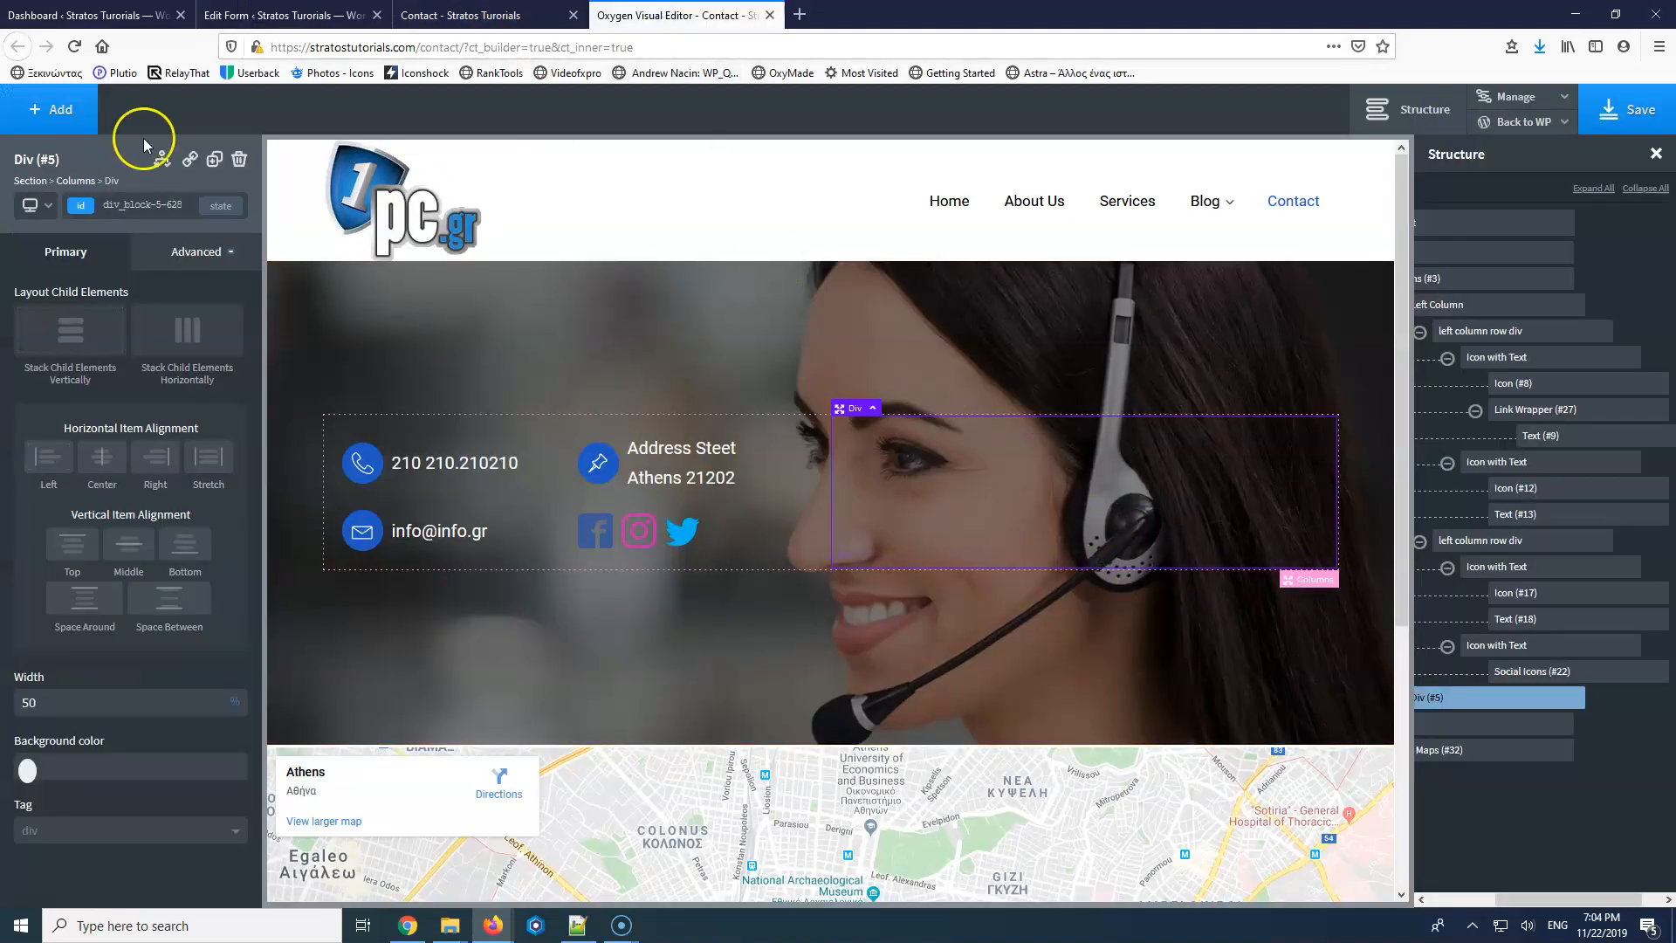
Add a Shortcode element with [forminator_form id="631"] to the hero's empty div and save the page.
{"action": "left_click", "coordinate": [54, 109]}
{"action": "left_click", "coordinate": [124, 158]}
{"action": "type", "text": "s"}
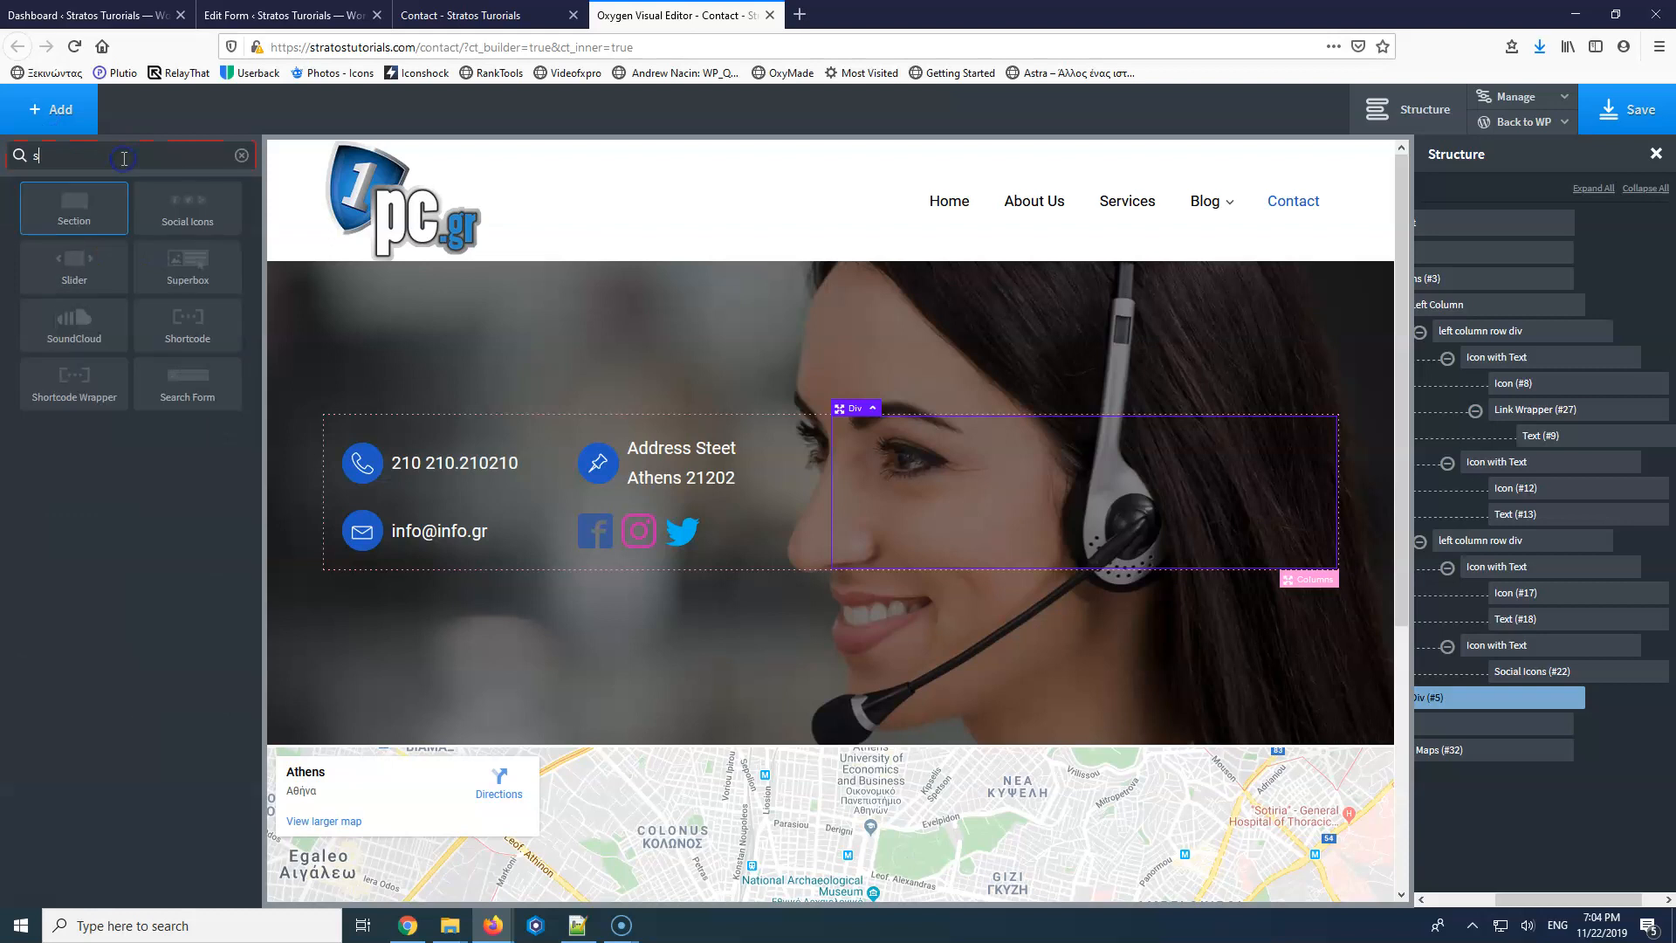
{"action": "type", "text": "h"}
{"action": "left_click", "coordinate": [83, 216]}
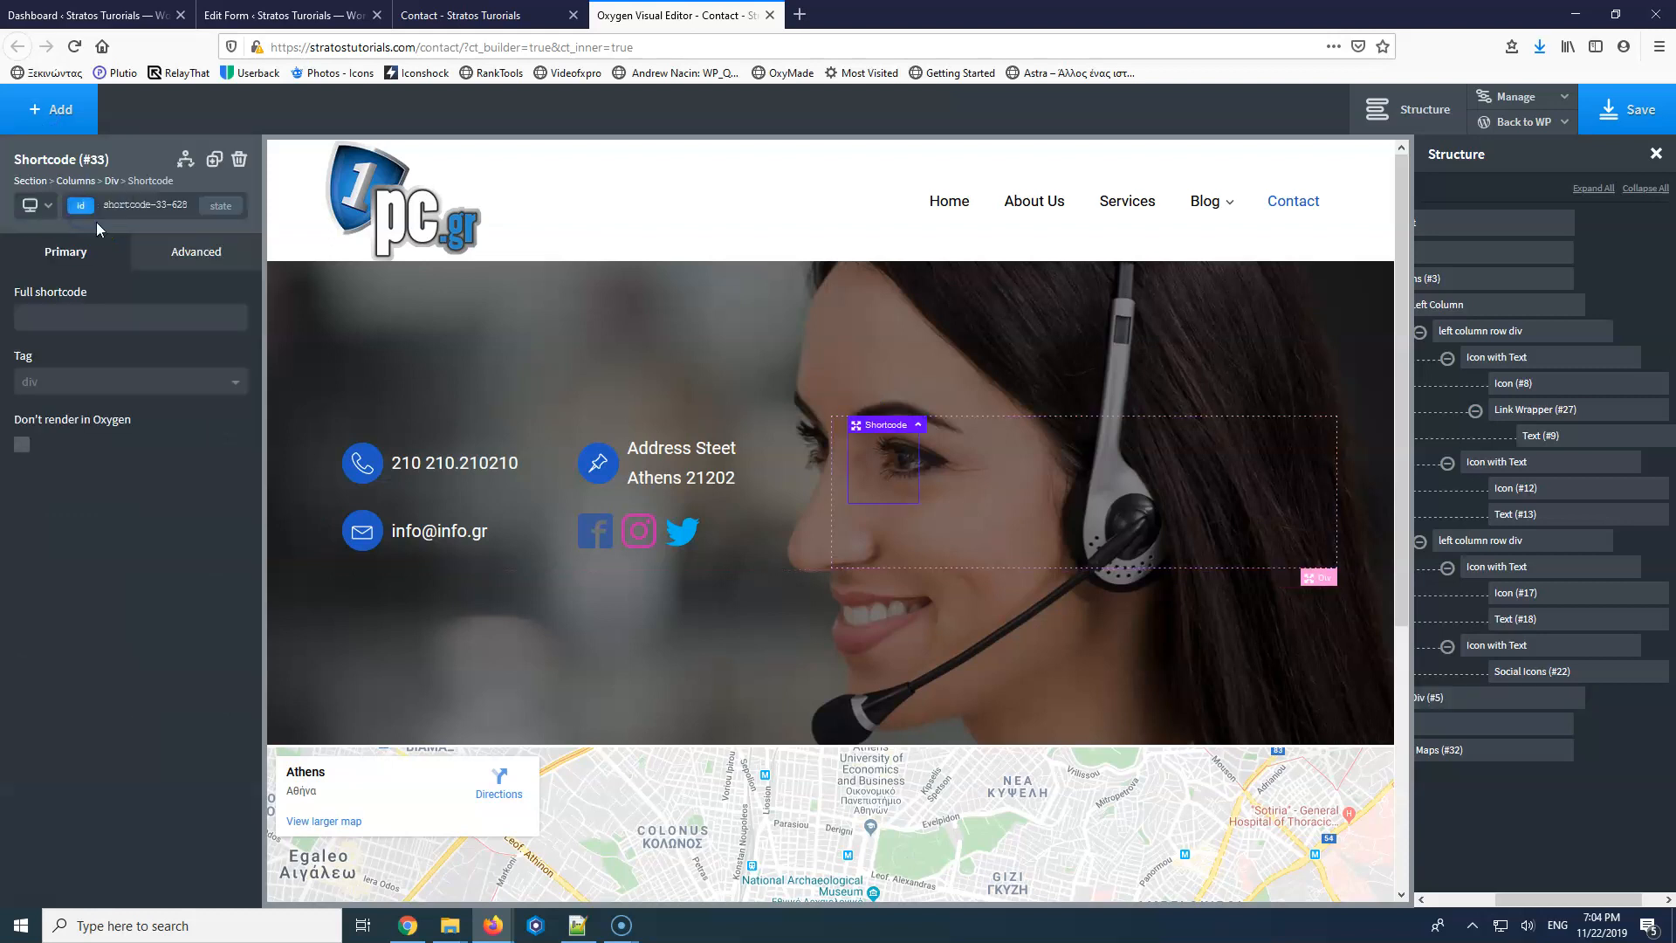
{"action": "left_click", "coordinate": [89, 315]}
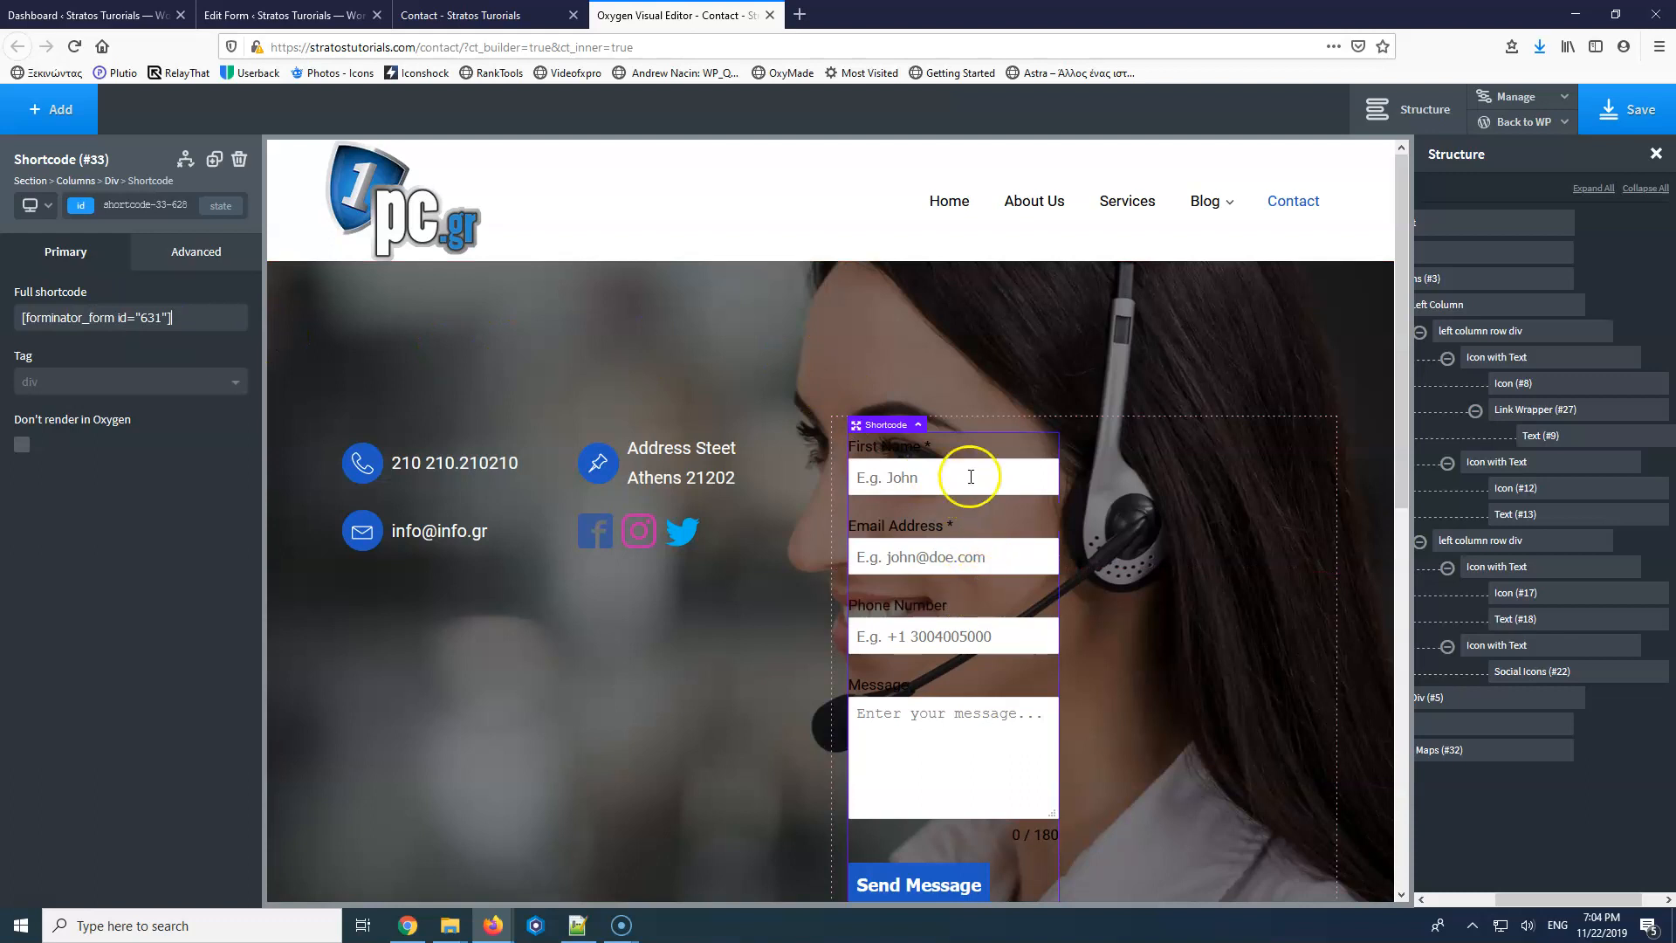
{"action": "left_click", "coordinate": [1621, 106]}
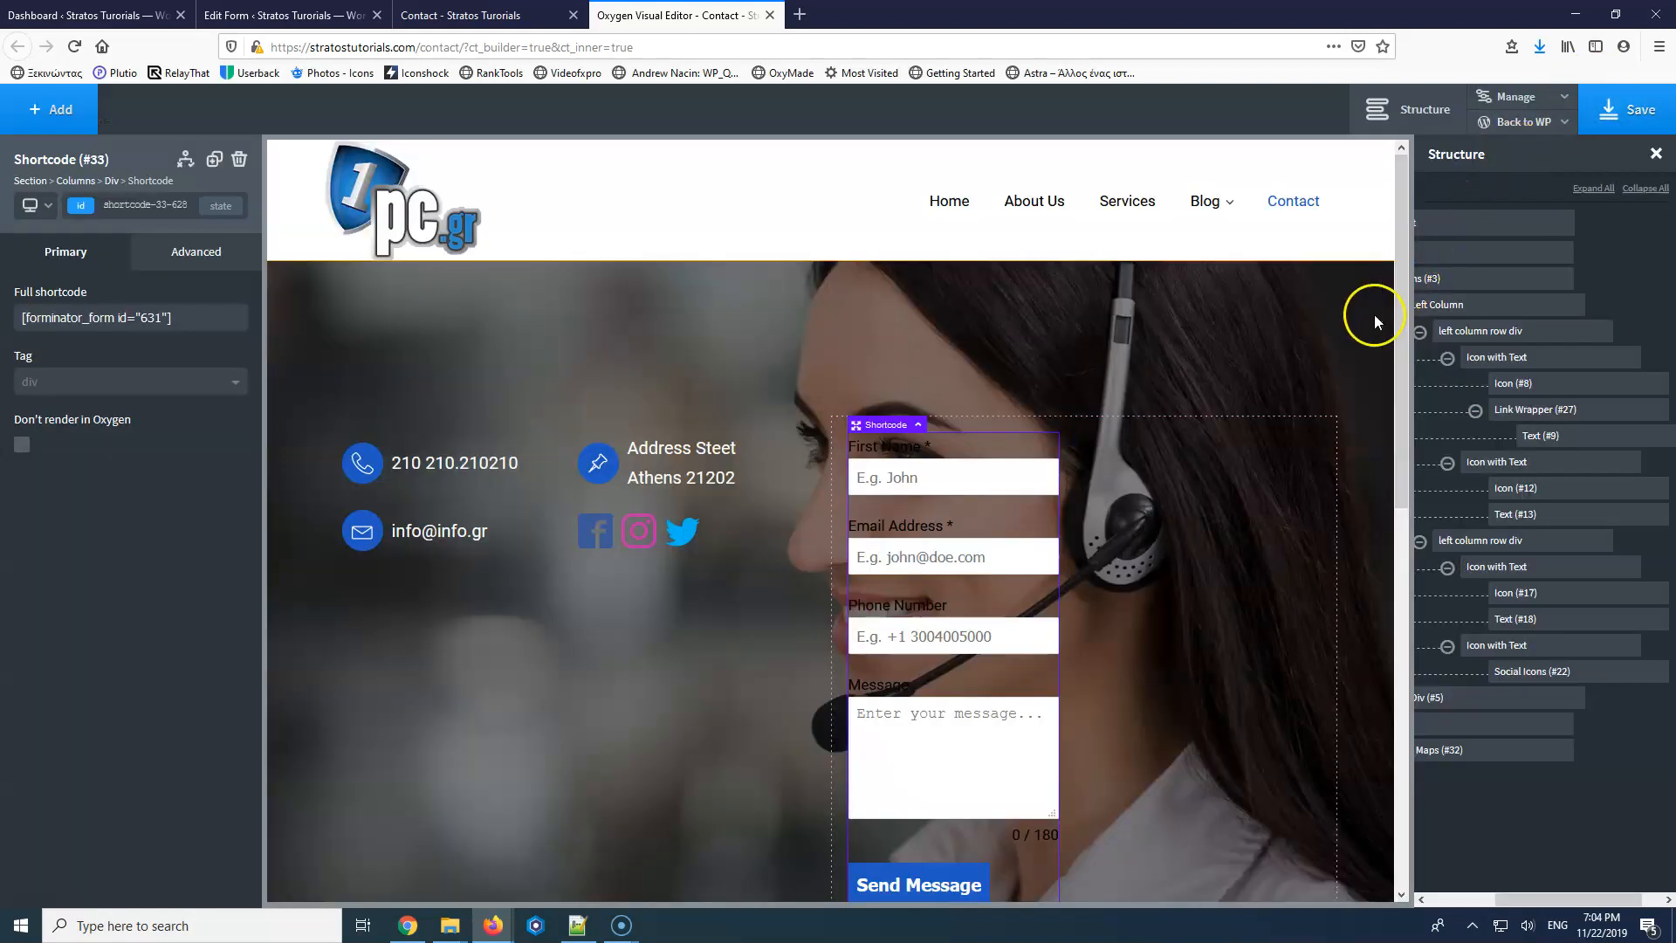
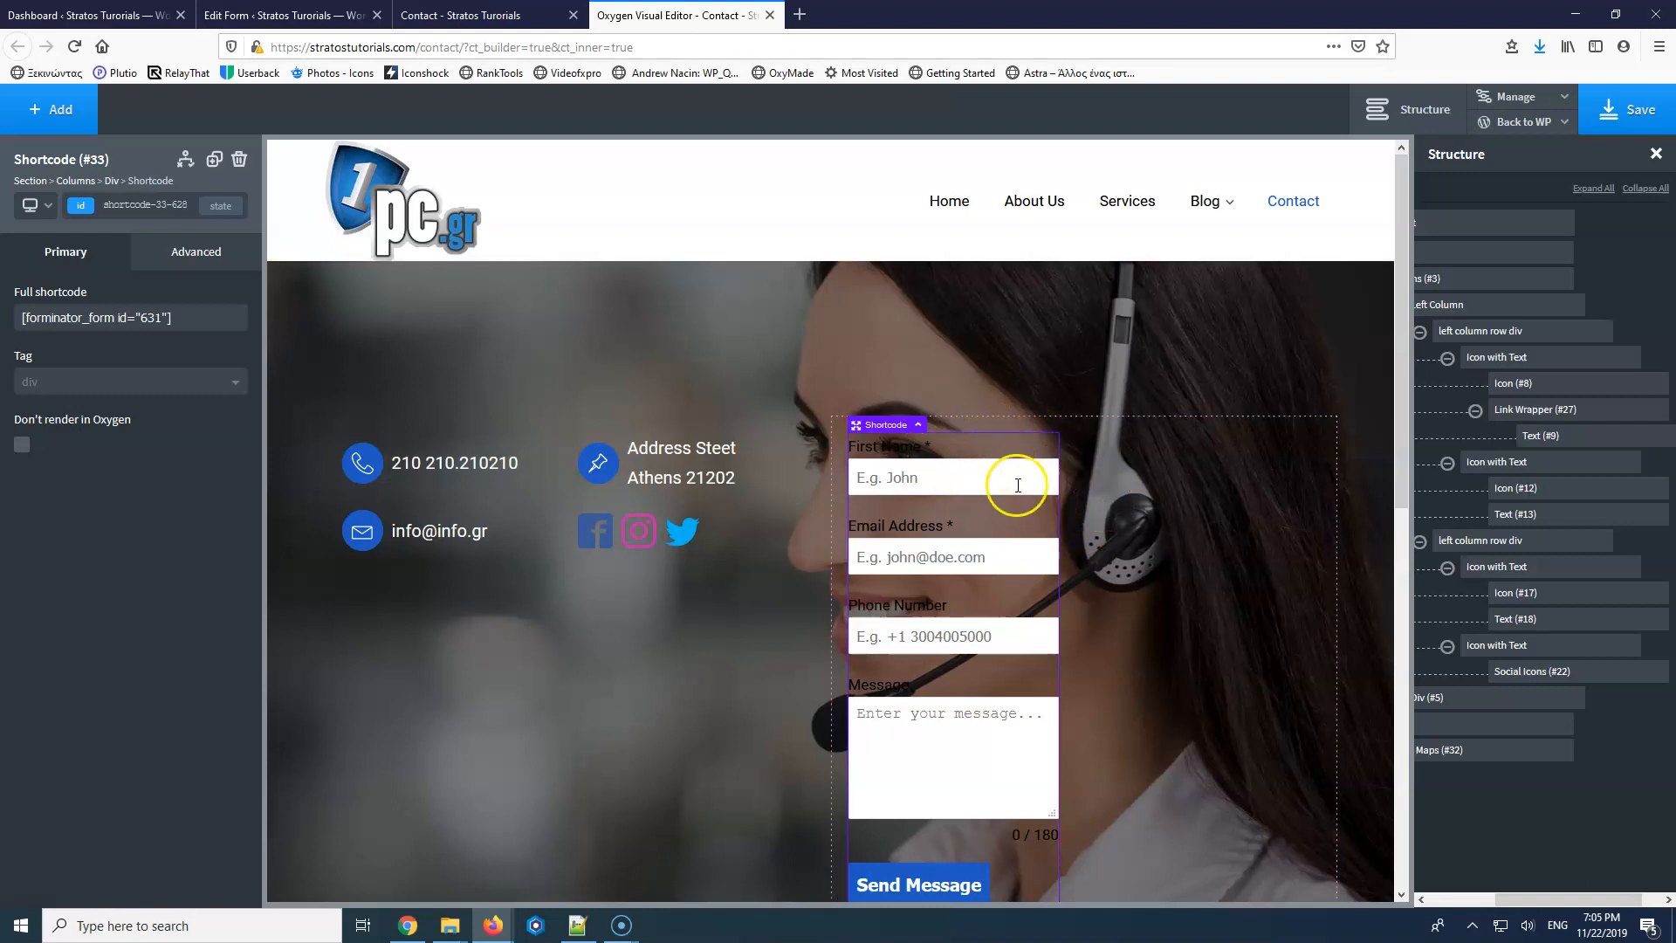
Wrap the form shortcode in a new div.
{"action": "left_click", "coordinate": [1078, 472]}
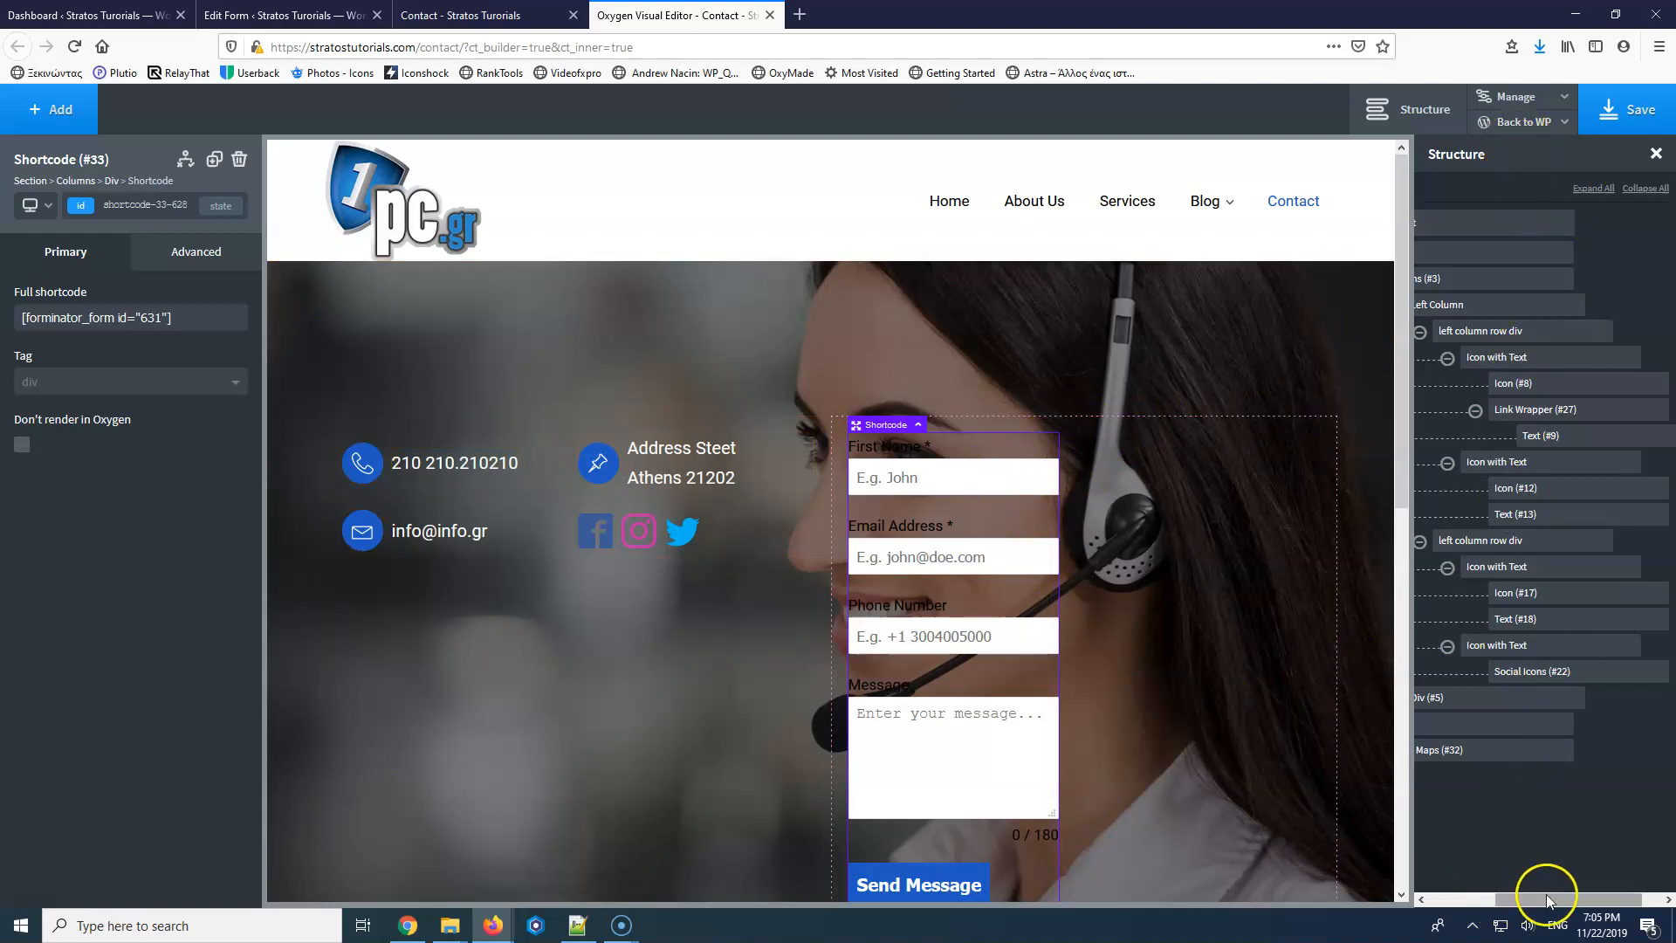
{"action": "left_click_drag", "start_coordinate": [1542, 900], "coordinate": [1473, 899]}
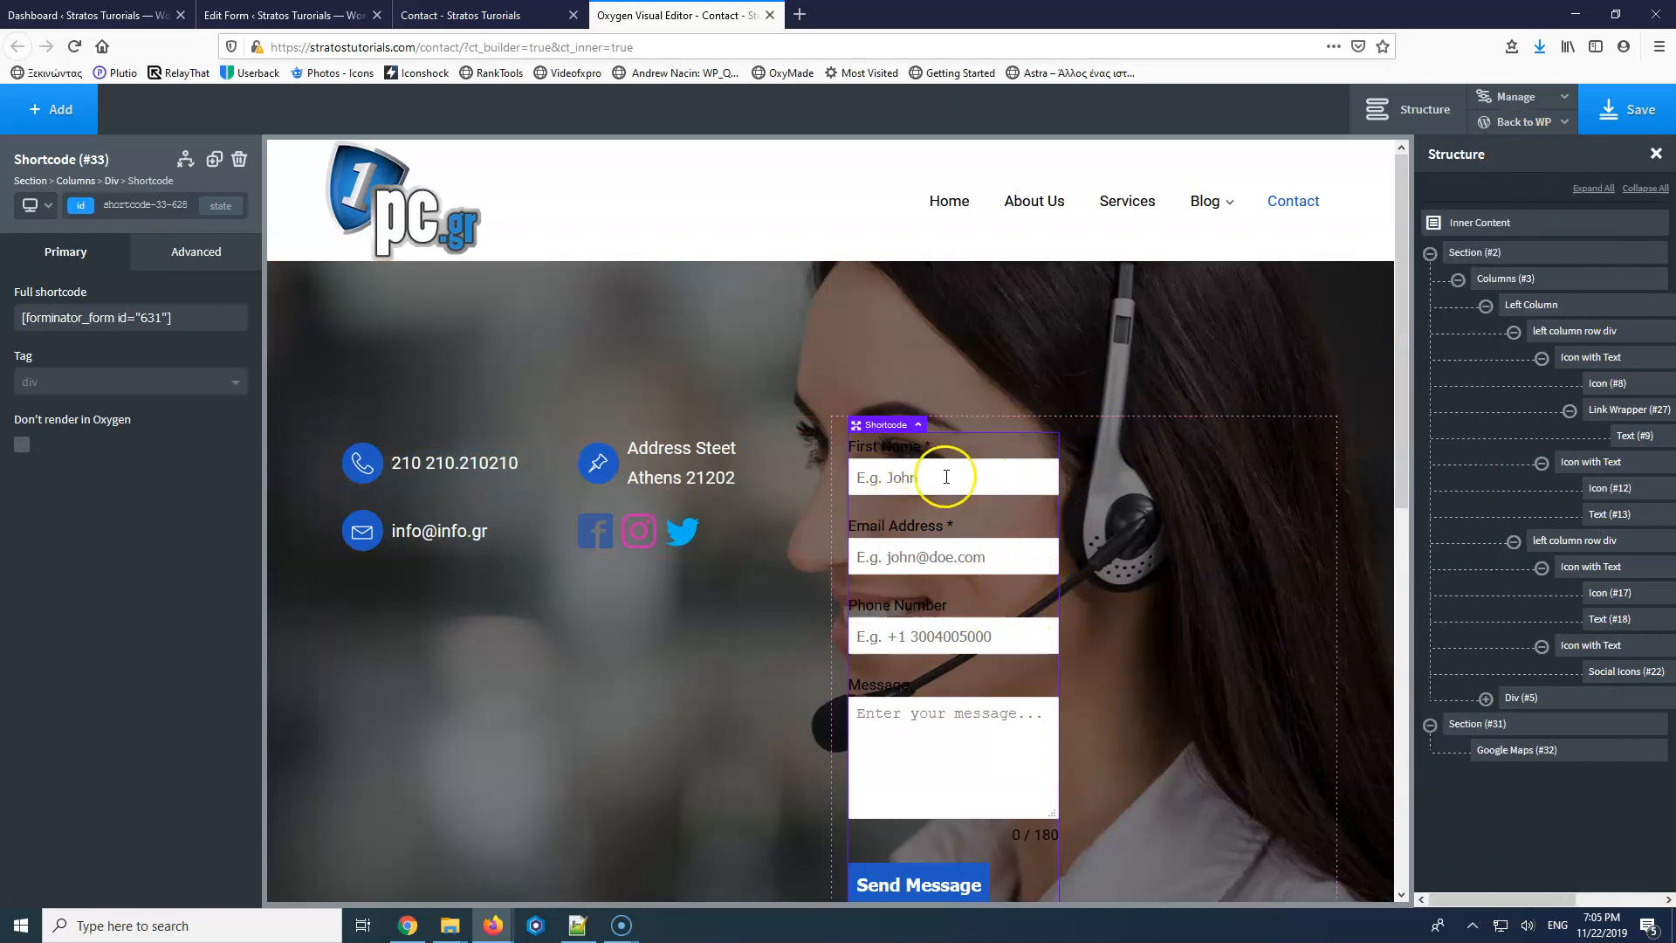
{"action": "left_click", "coordinate": [1528, 731]}
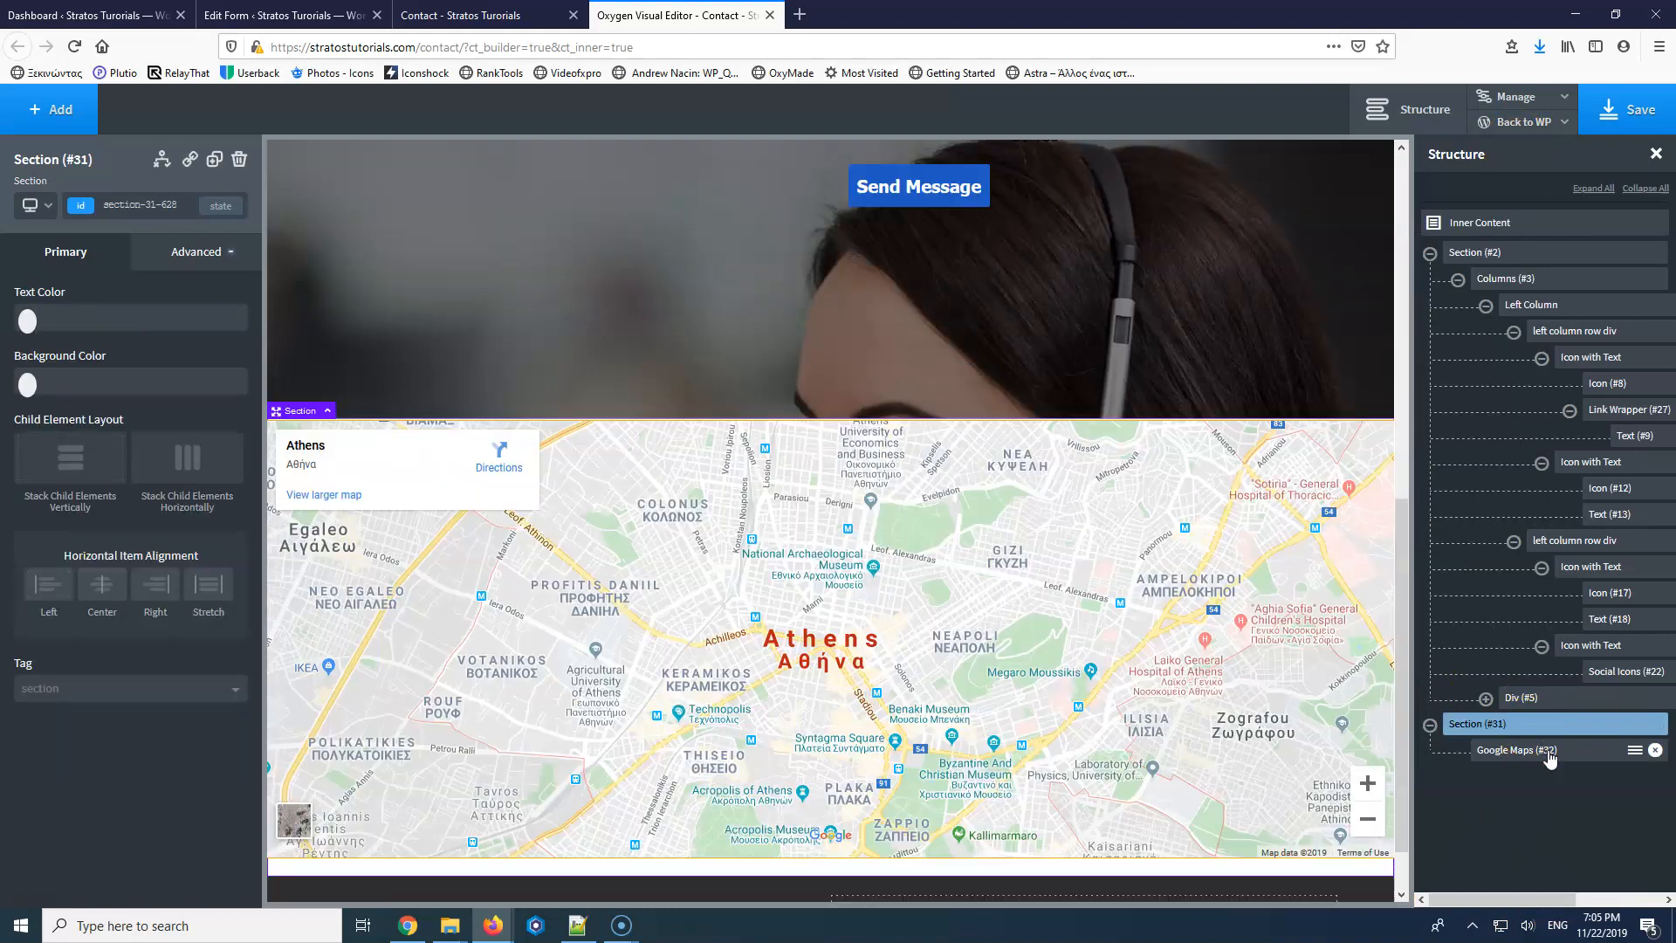
{"action": "left_click", "coordinate": [1572, 750]}
{"action": "left_click", "coordinate": [1566, 696]}
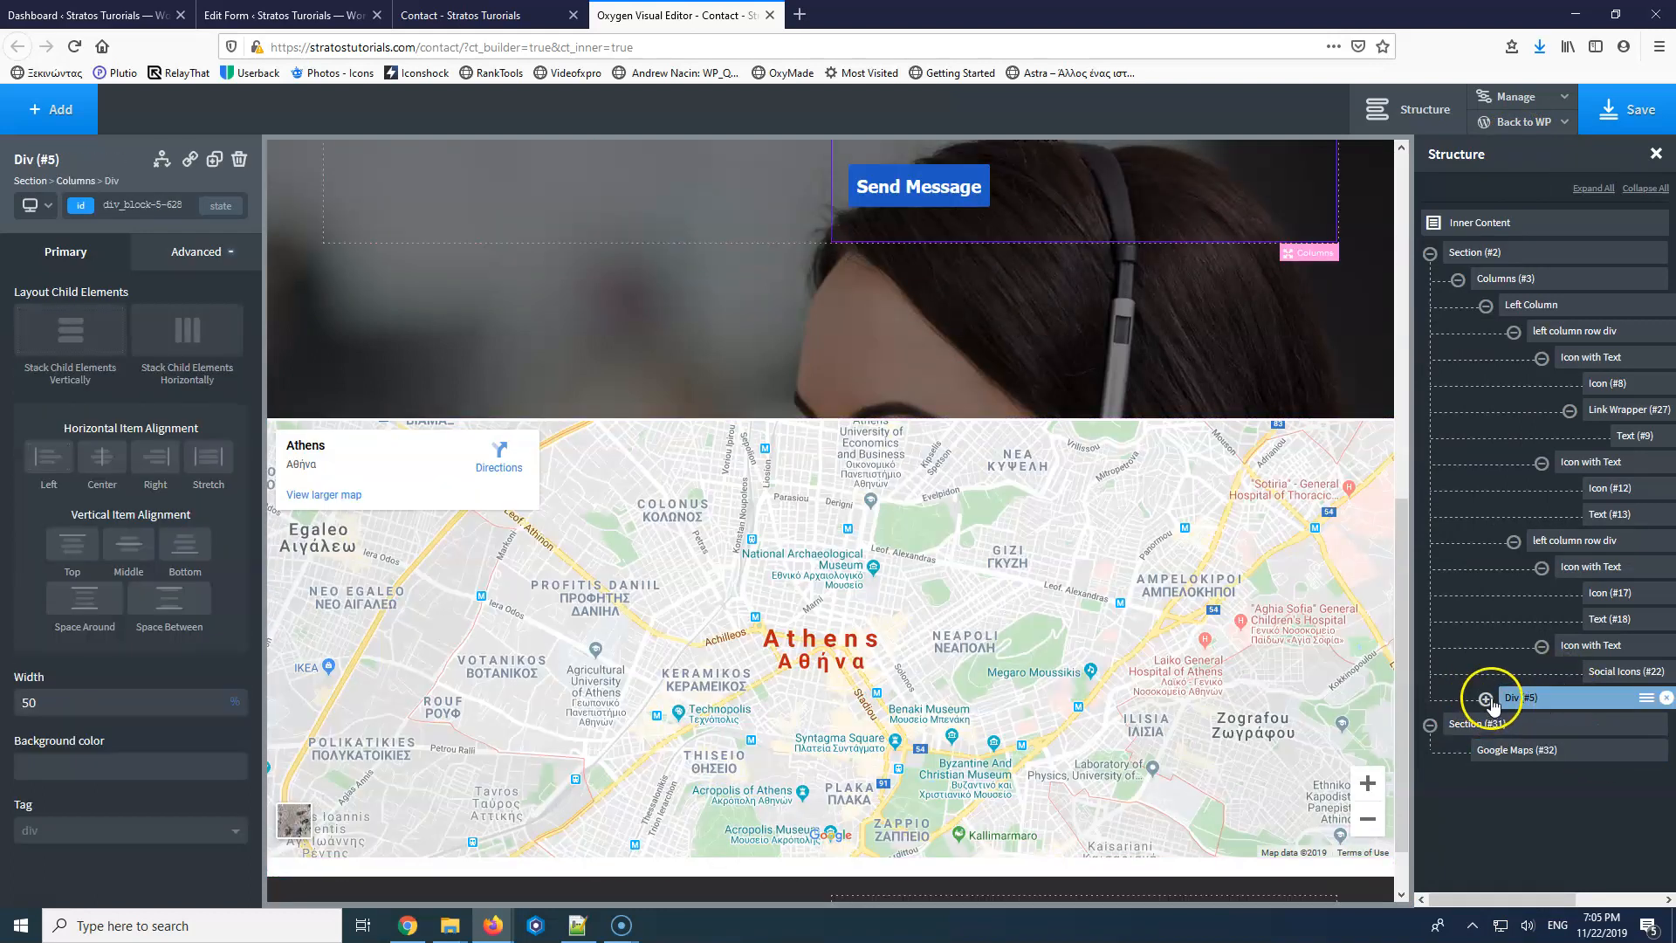
{"action": "left_click", "coordinate": [1591, 728]}
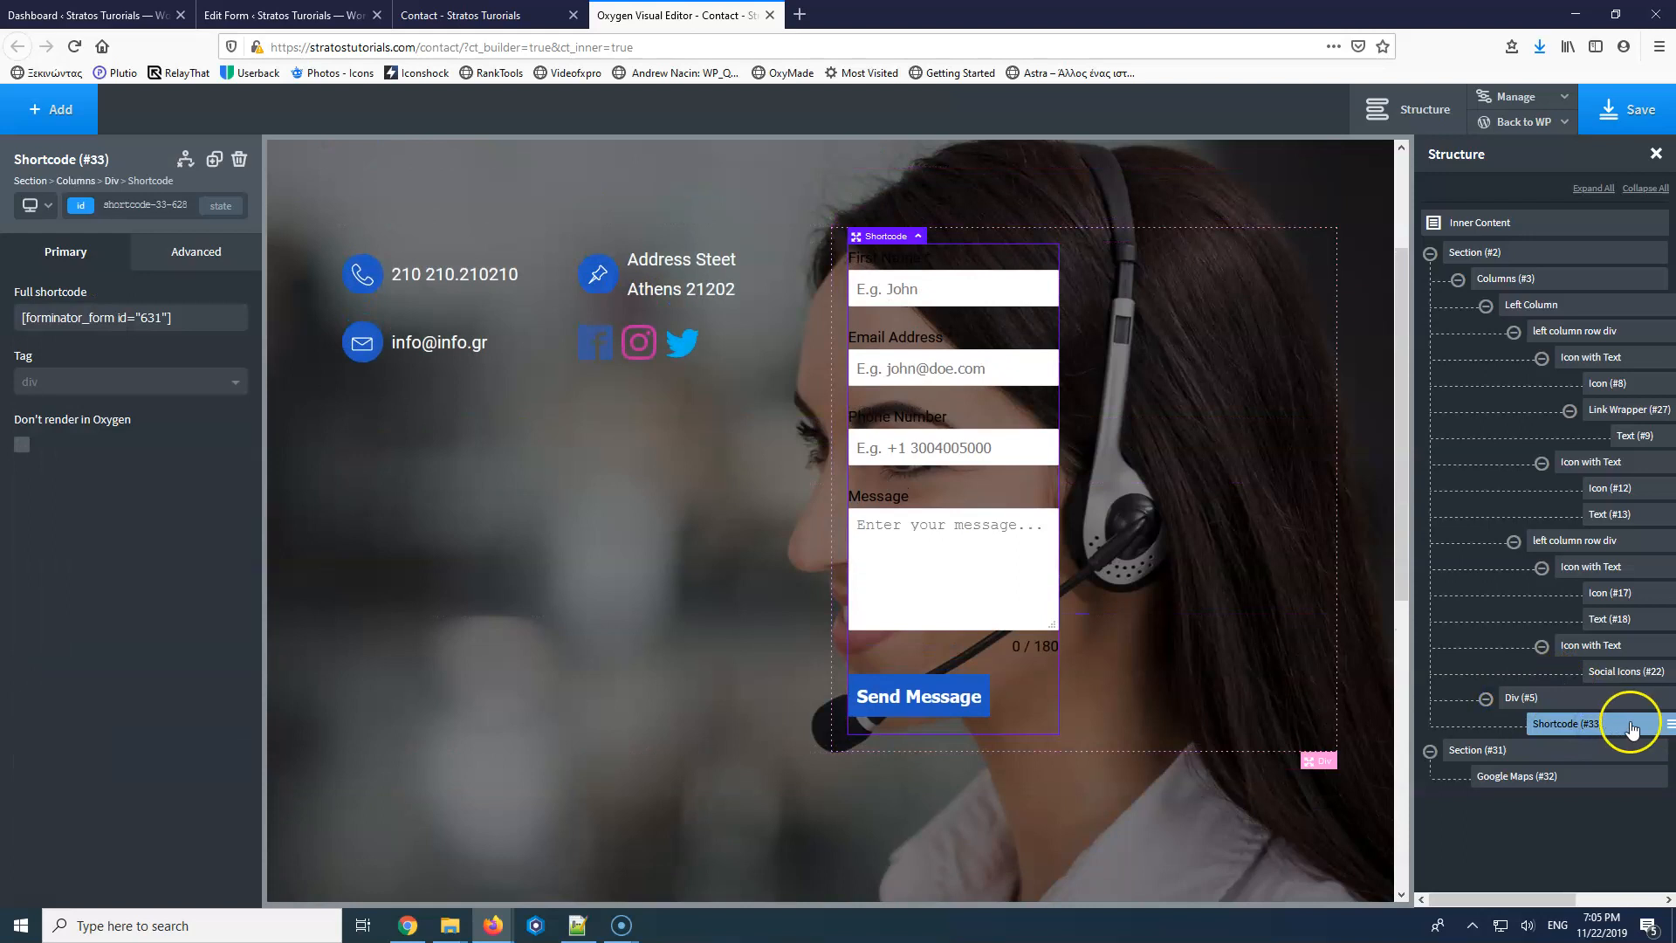
{"action": "left_click", "coordinate": [1669, 724]}
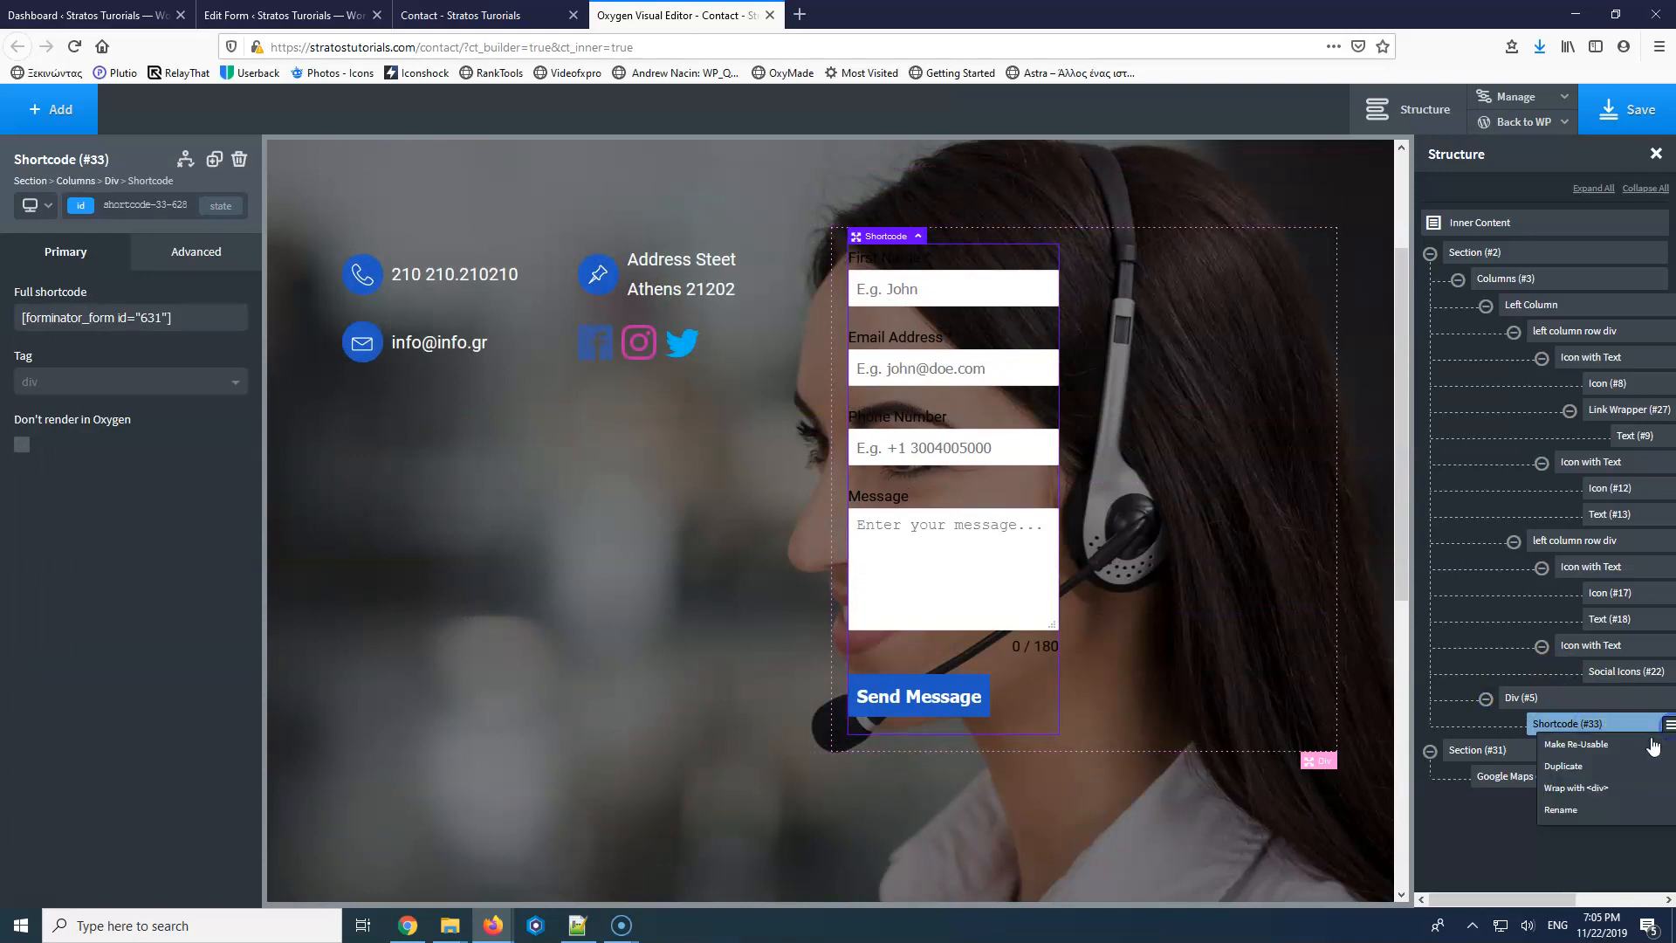
{"action": "left_click", "coordinate": [1597, 788]}
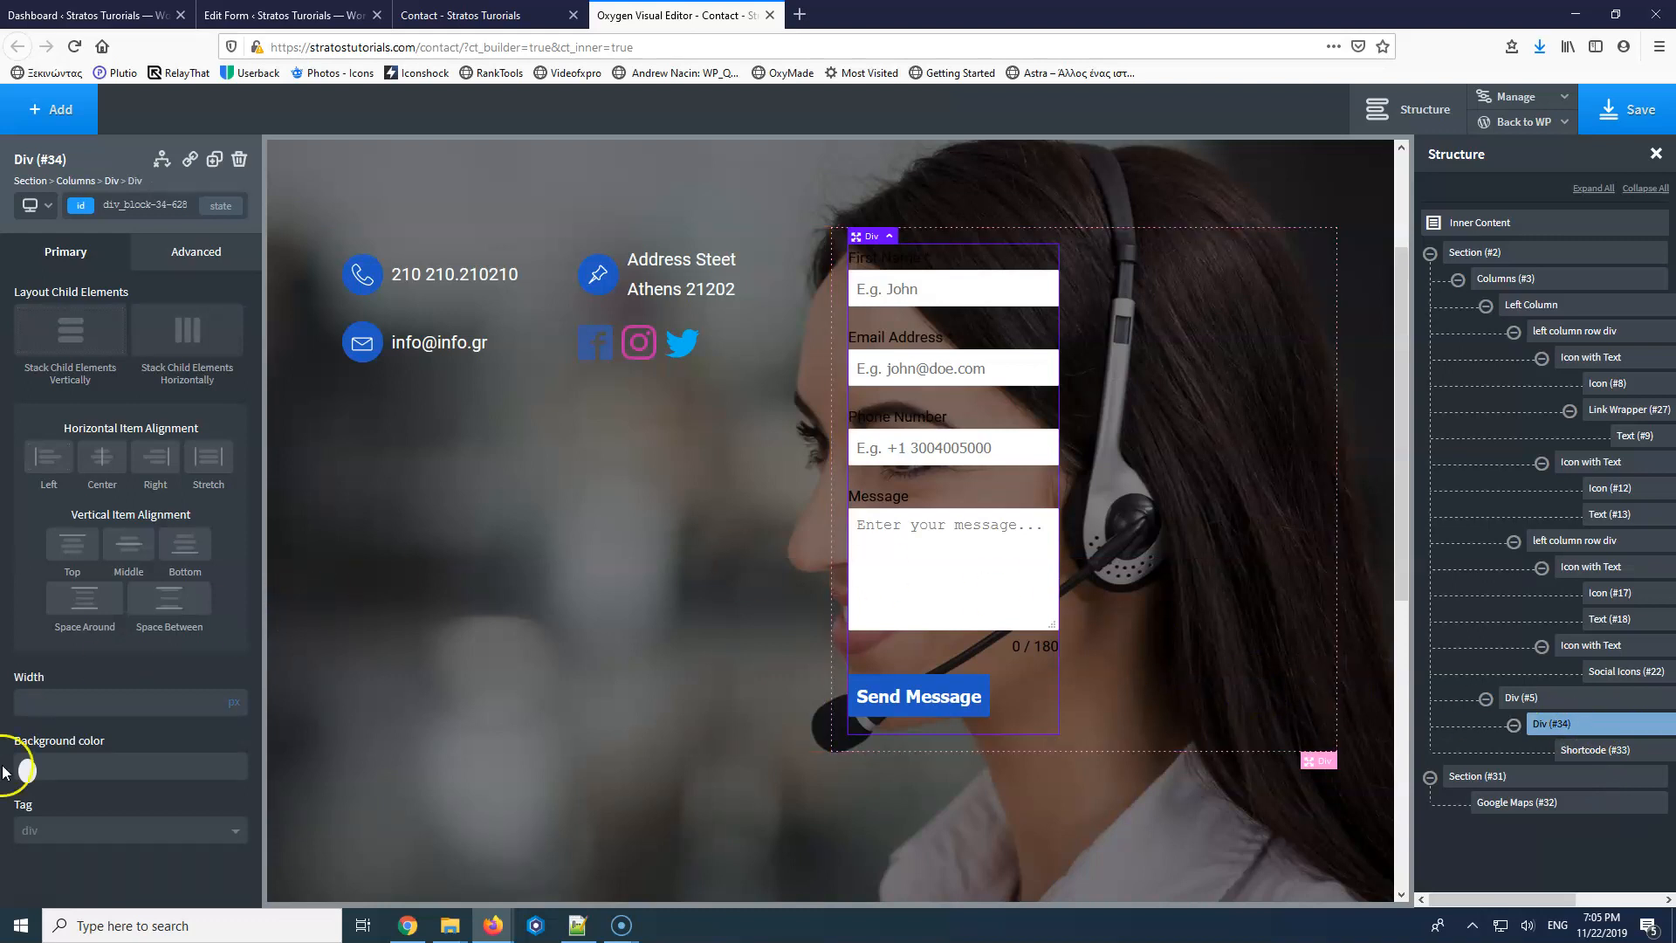
Make the new div centred, stacking vertically, at 80% width.
{"action": "left_click", "coordinate": [102, 455]}
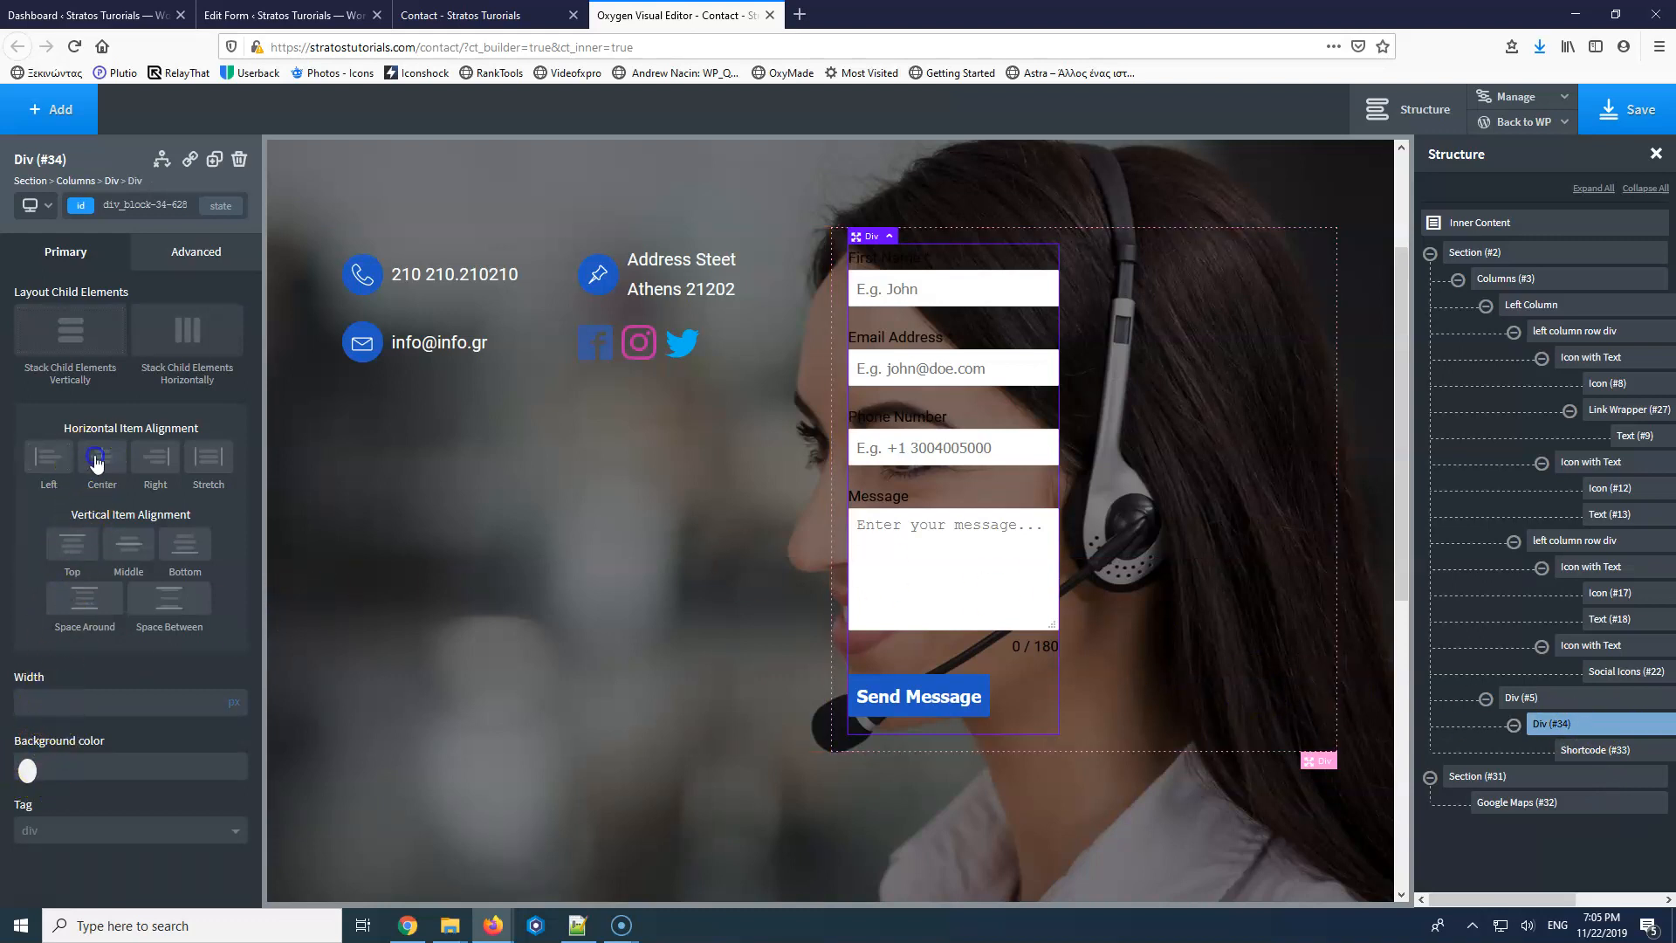
{"action": "left_click", "coordinate": [74, 337]}
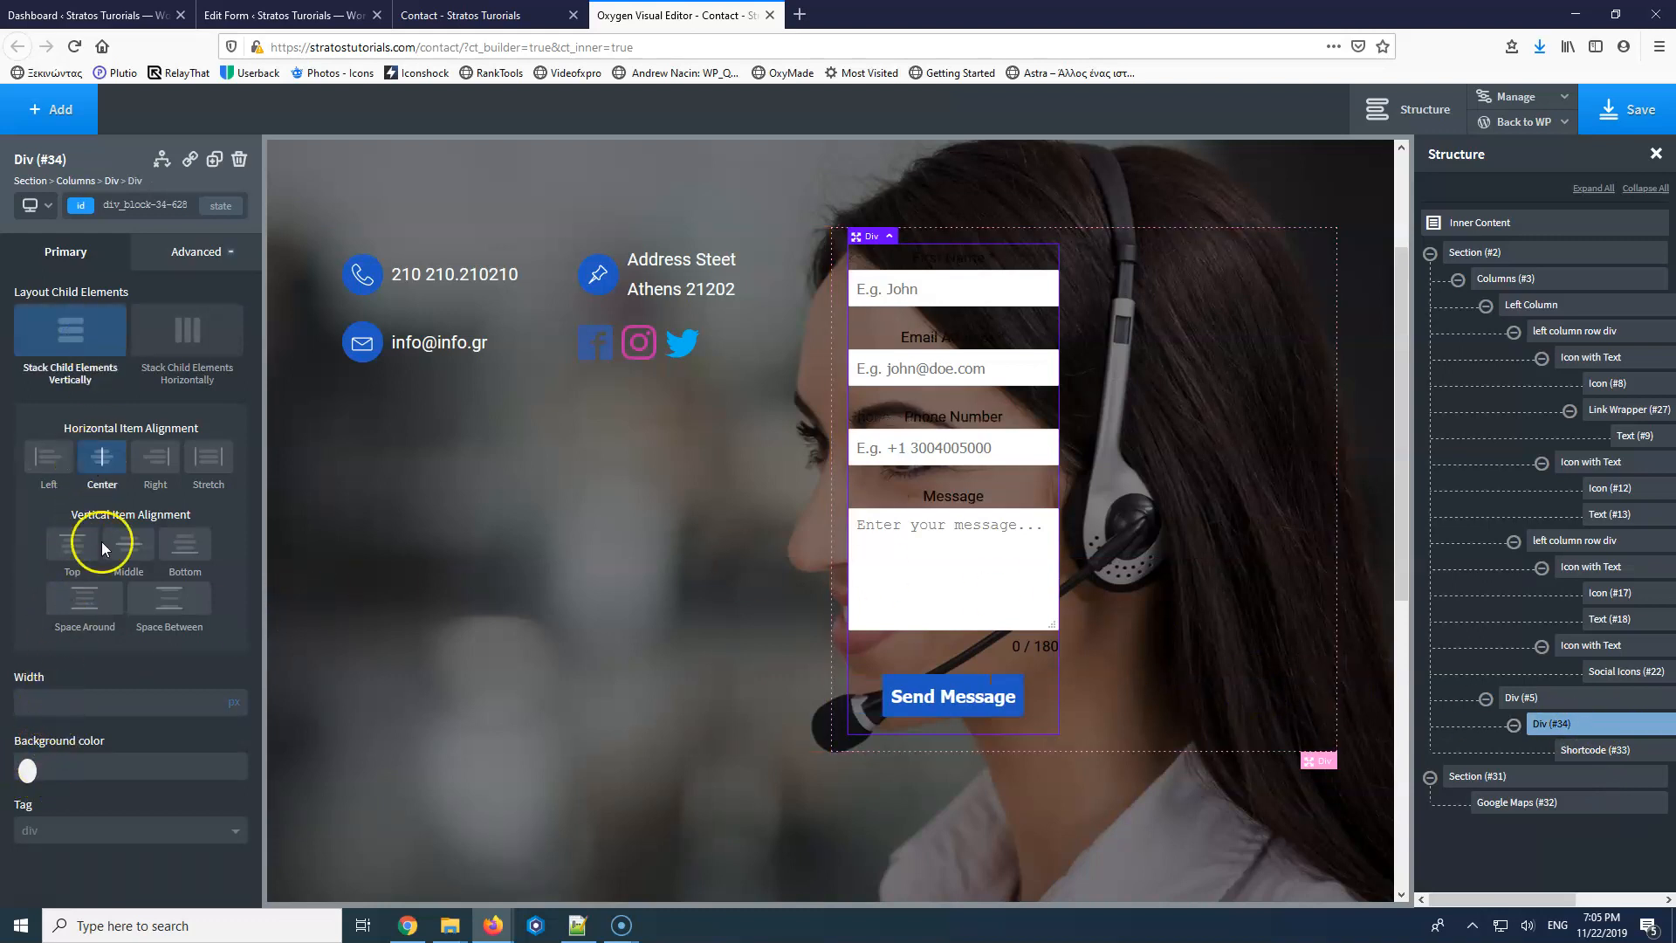
{"action": "left_click", "coordinate": [97, 702]}
{"action": "type", "text": "80"}
{"action": "left_click", "coordinate": [234, 705]}
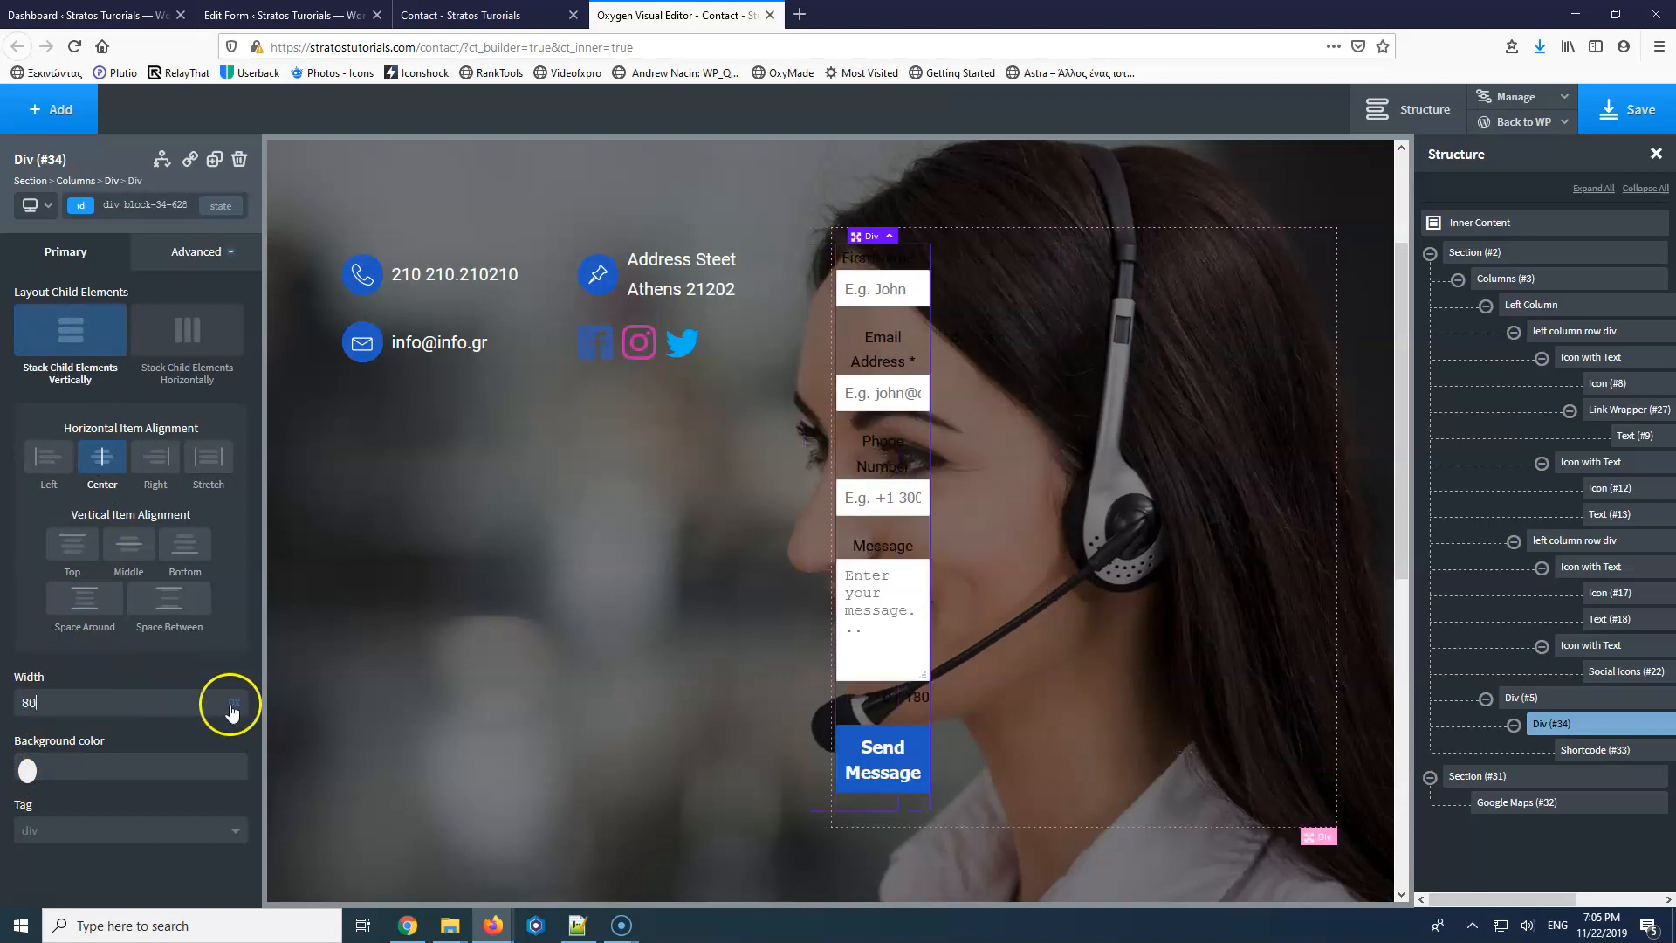
{"action": "left_click", "coordinate": [236, 703]}
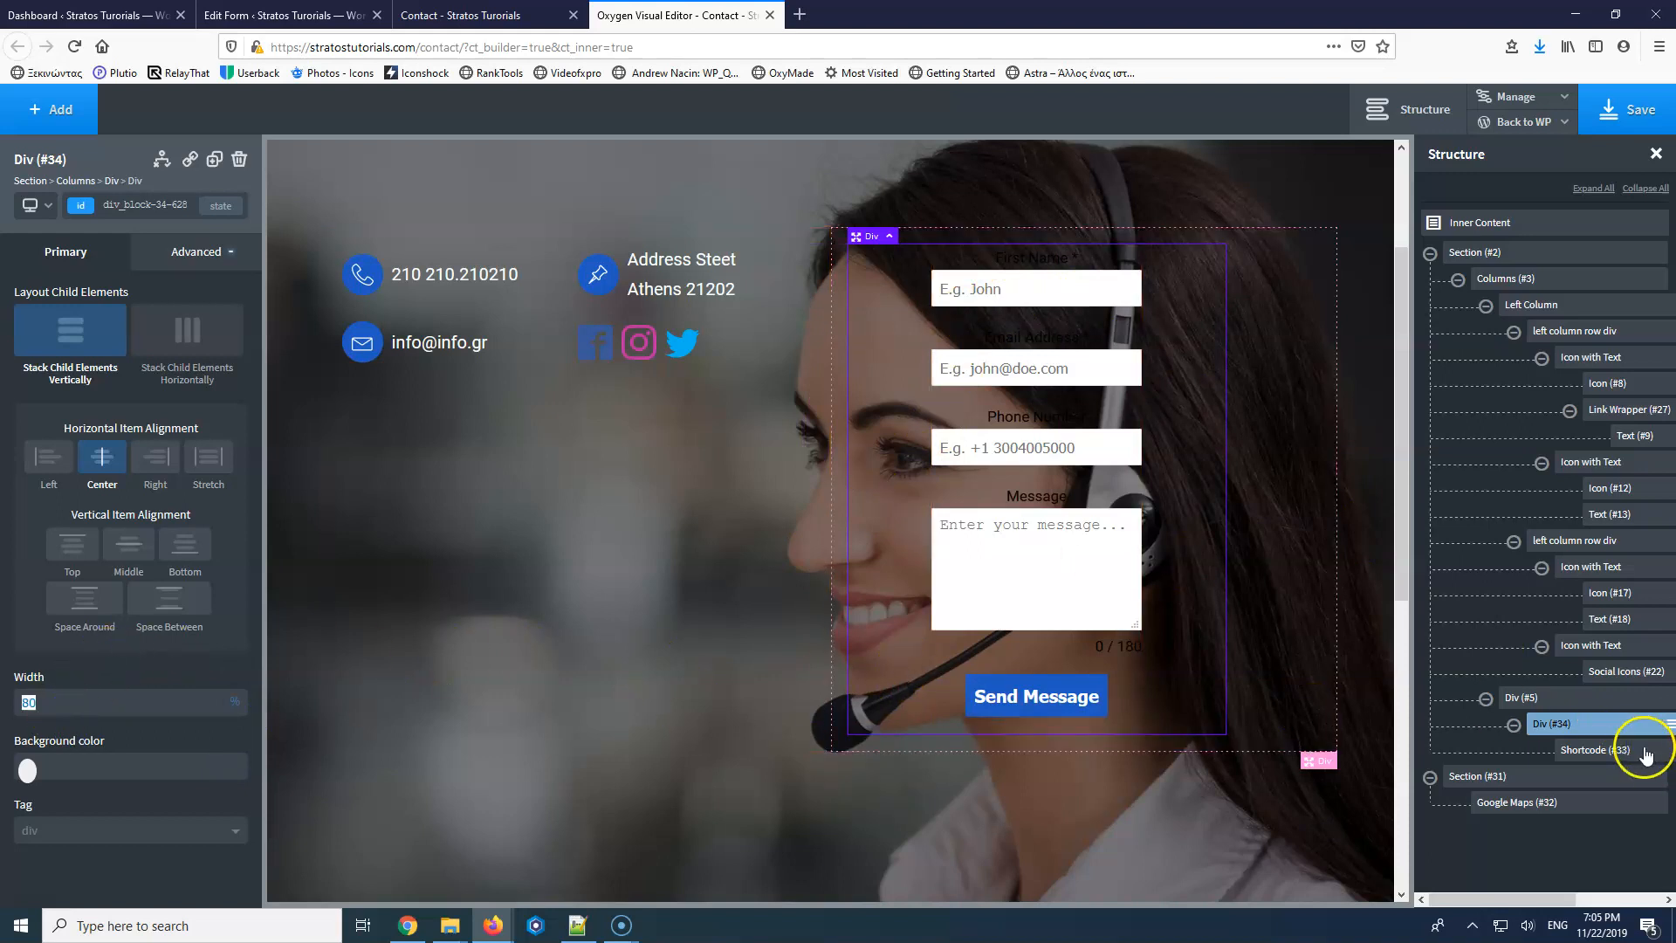
Give the form shortcode a 100% width under Size & Spacing.
{"action": "left_click", "coordinate": [1571, 753]}
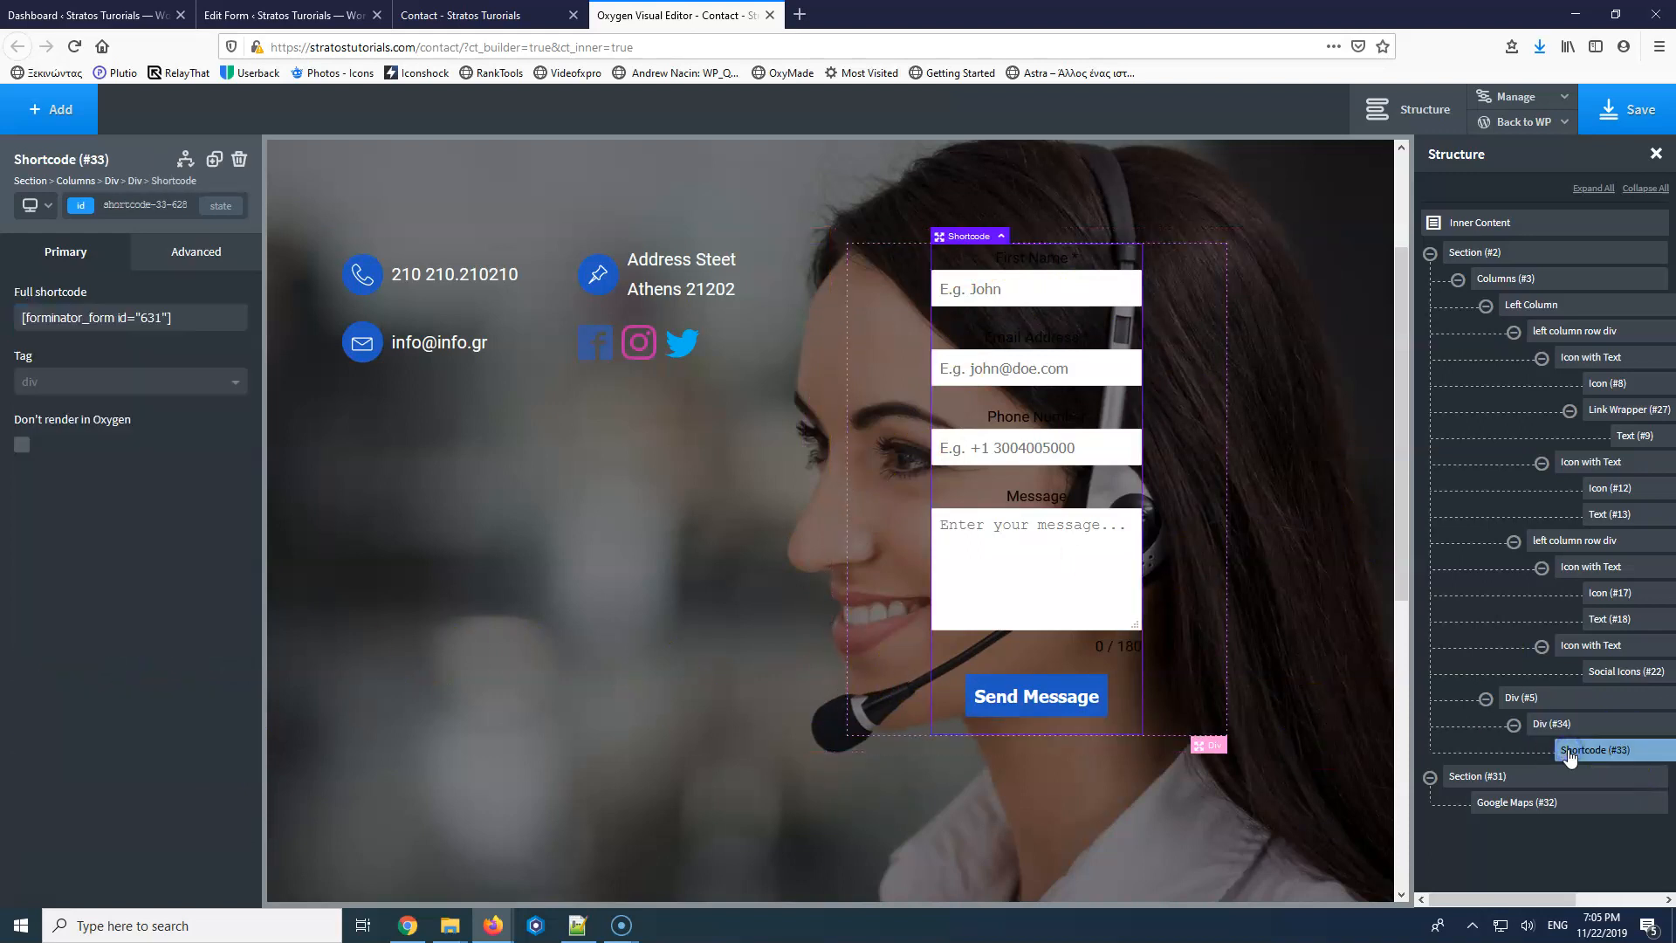
{"action": "left_click", "coordinate": [170, 263]}
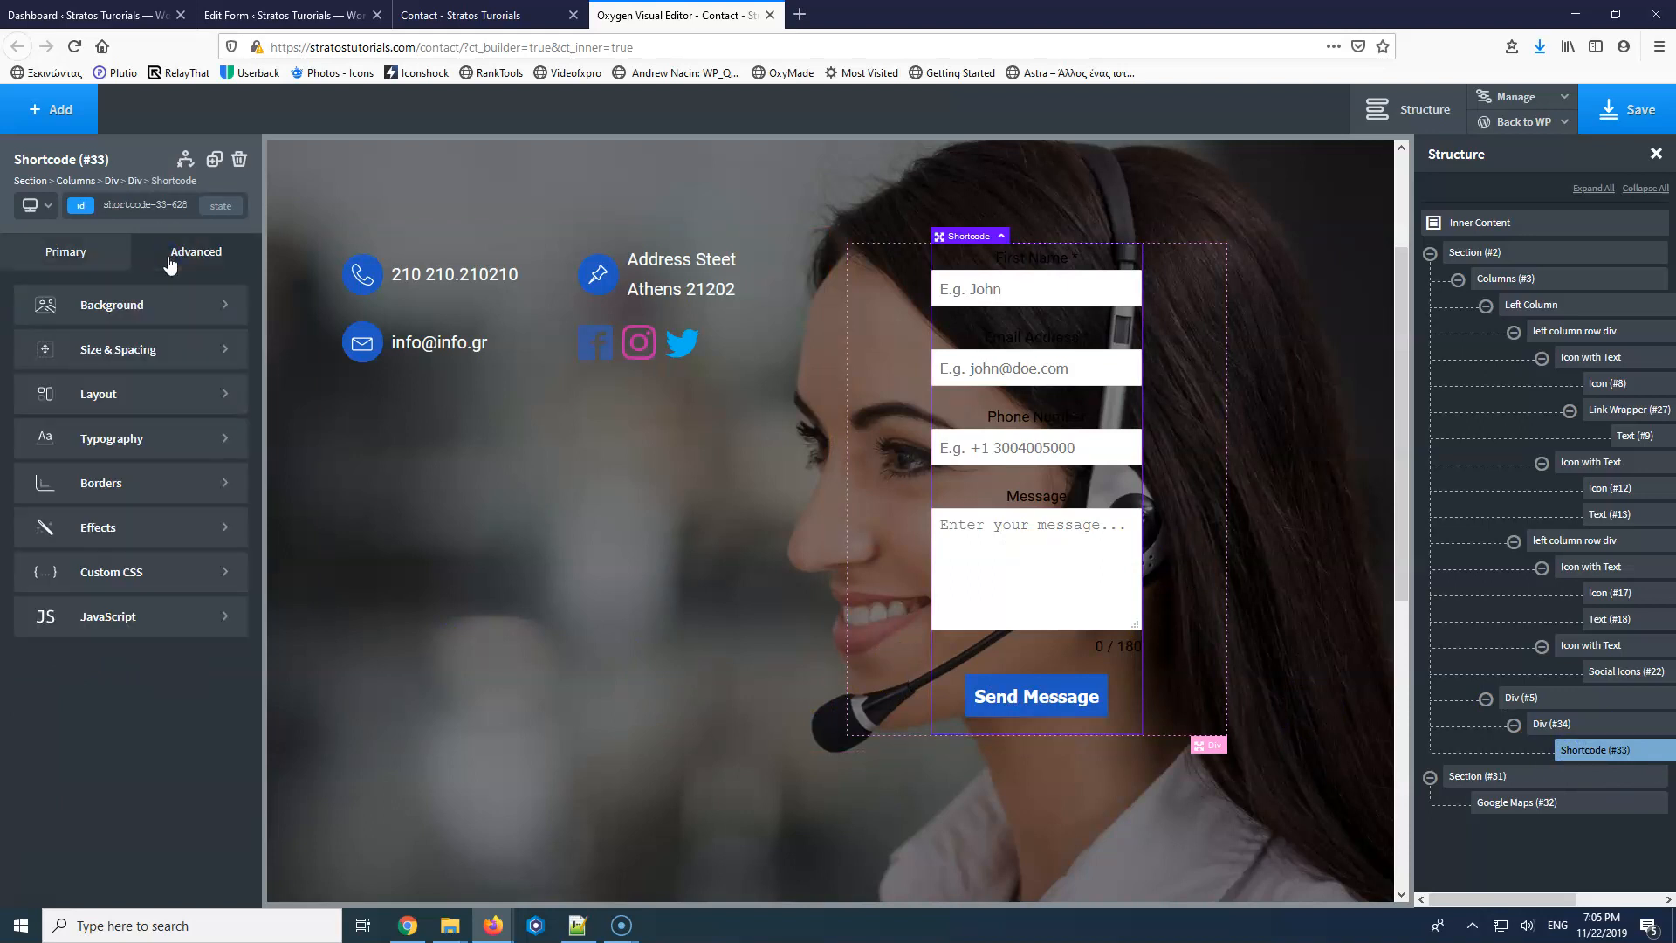
{"action": "left_click", "coordinate": [131, 347]}
{"action": "type", "text": "100"}
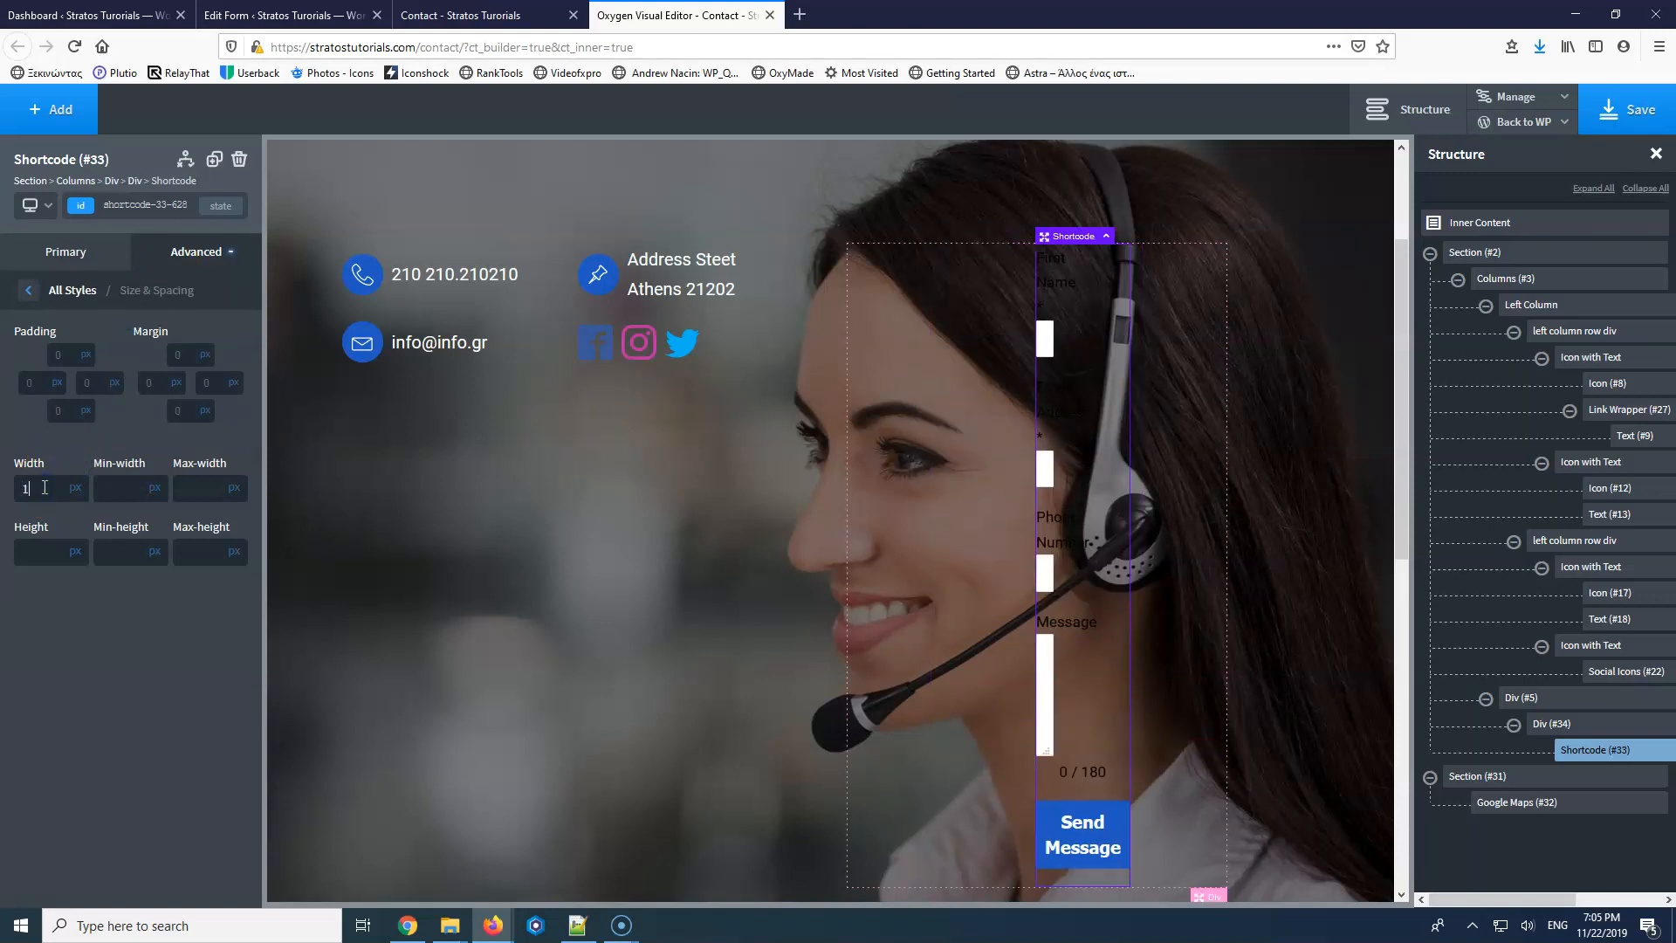
{"action": "left_click", "coordinate": [74, 488]}
{"action": "left_click", "coordinate": [75, 518]}
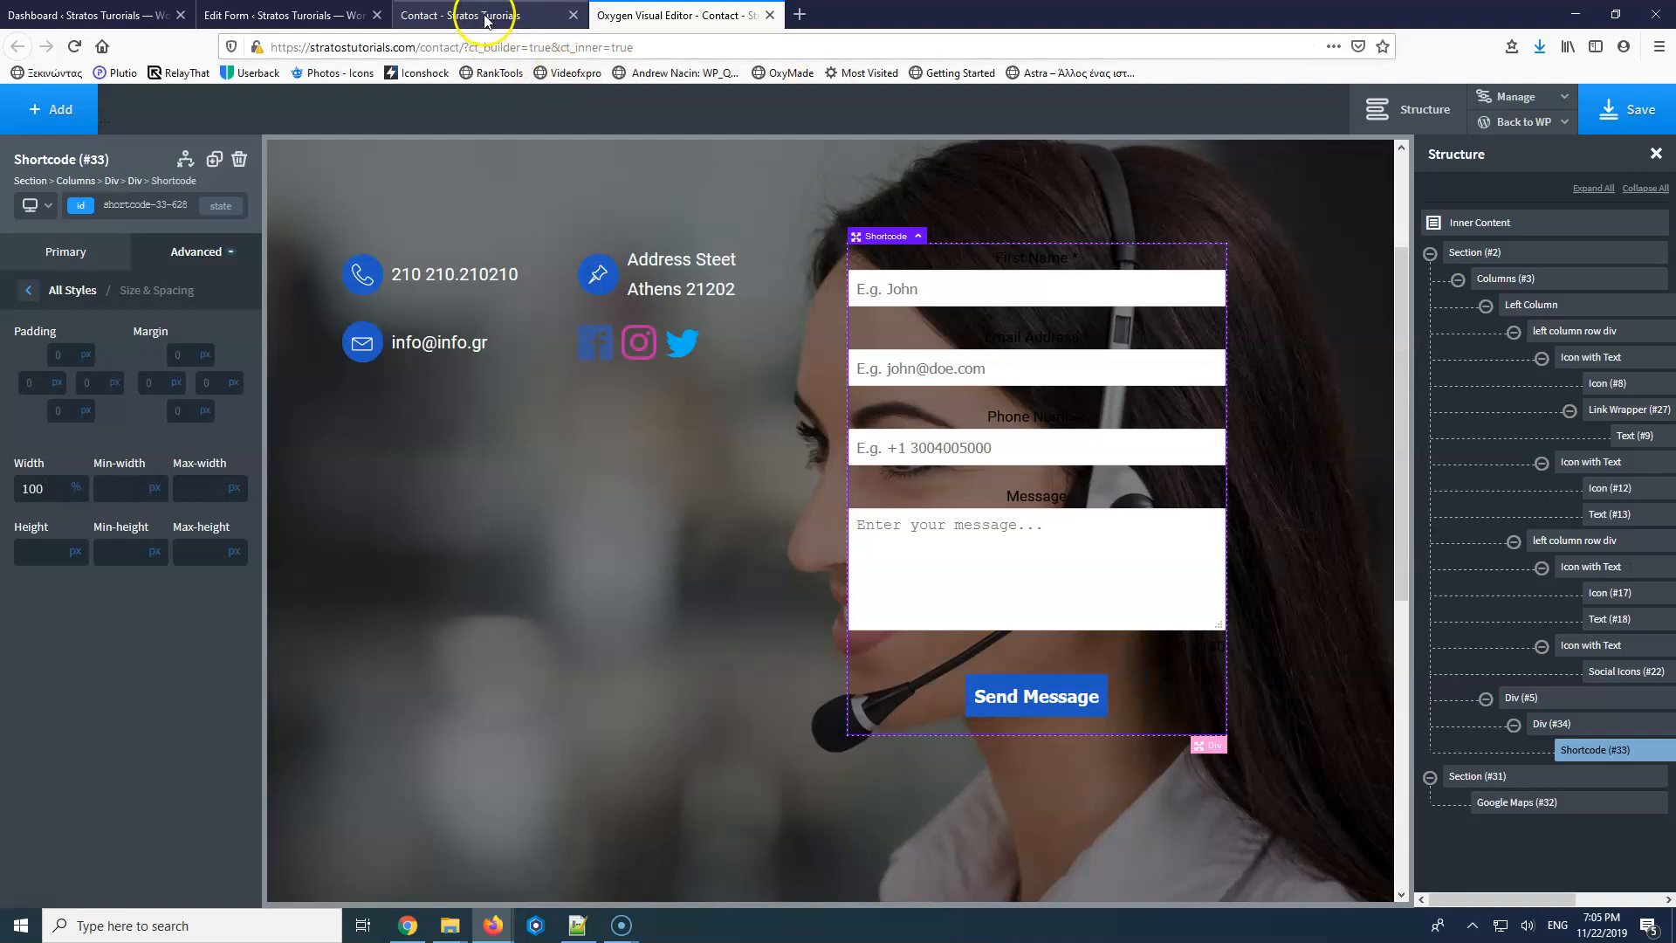
Reload the live Contact page to check the form, then go back to the Oxygen editor.
{"action": "left_click", "coordinate": [487, 19]}
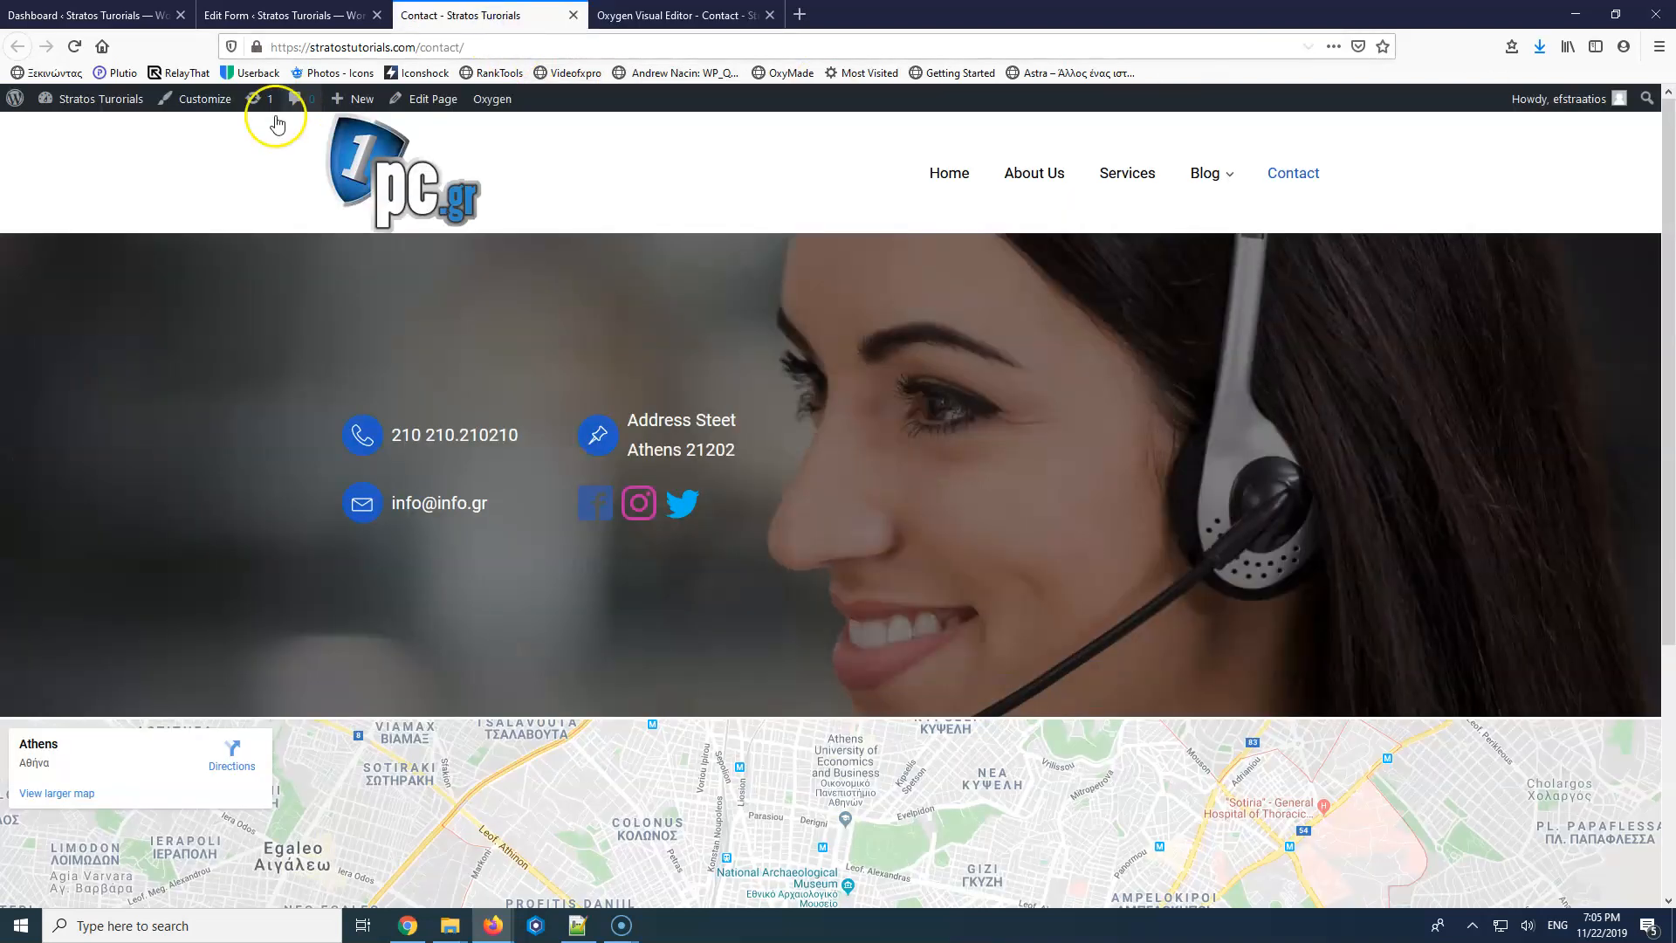
{"action": "left_click", "coordinate": [72, 48]}
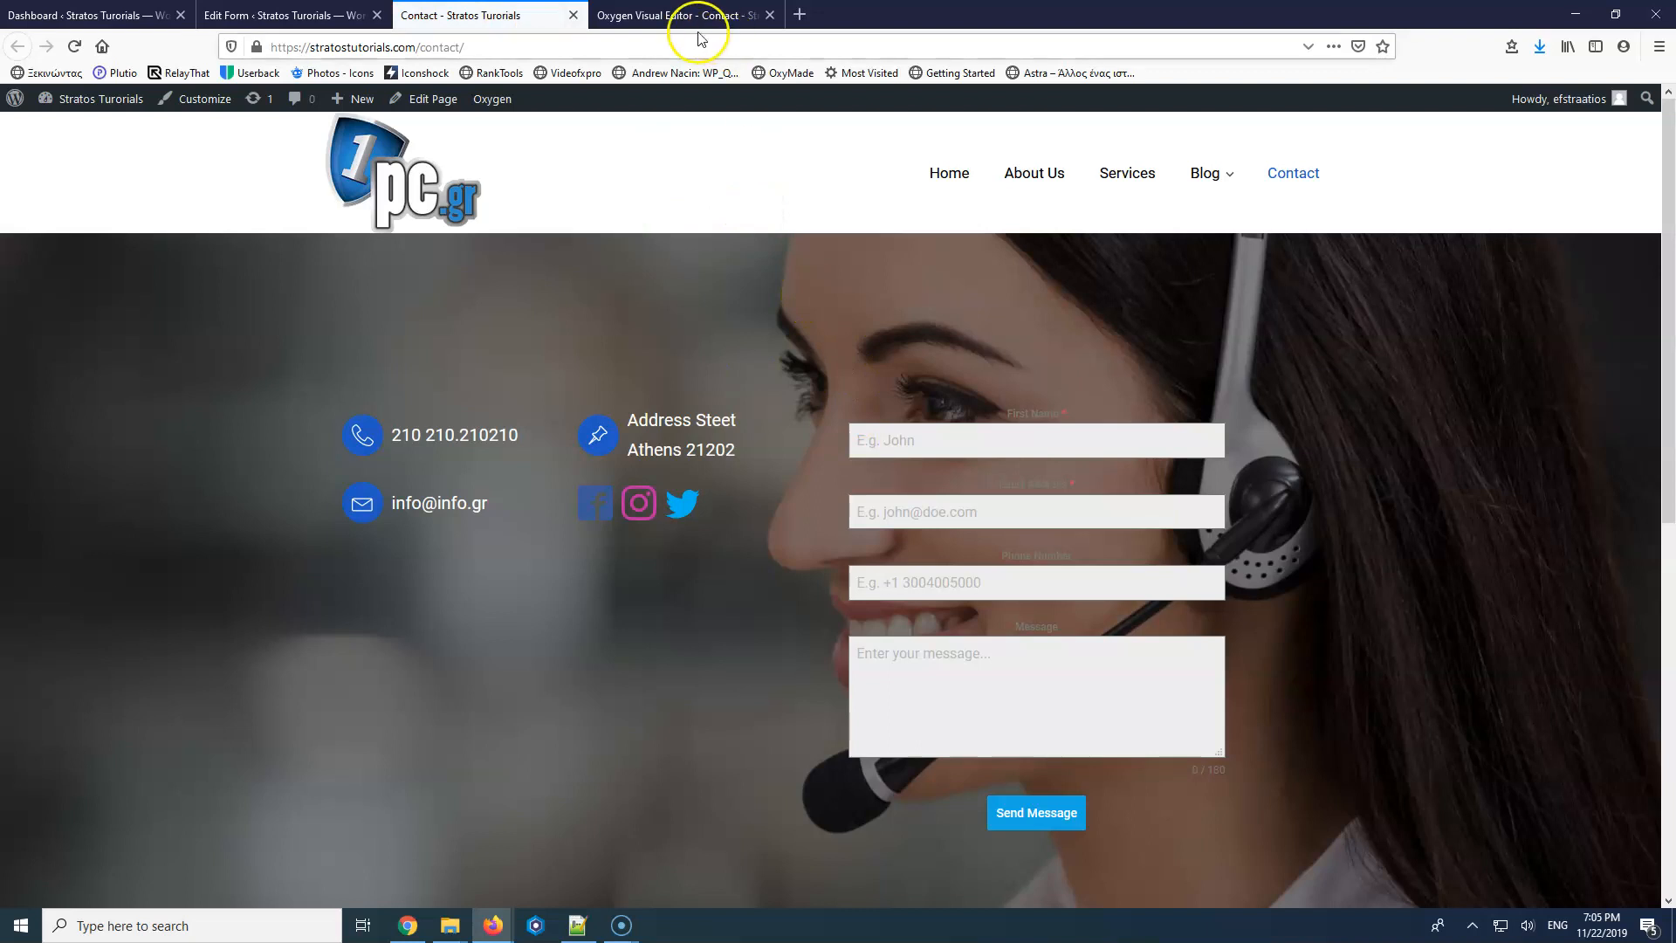
{"action": "left_click", "coordinate": [648, 17]}
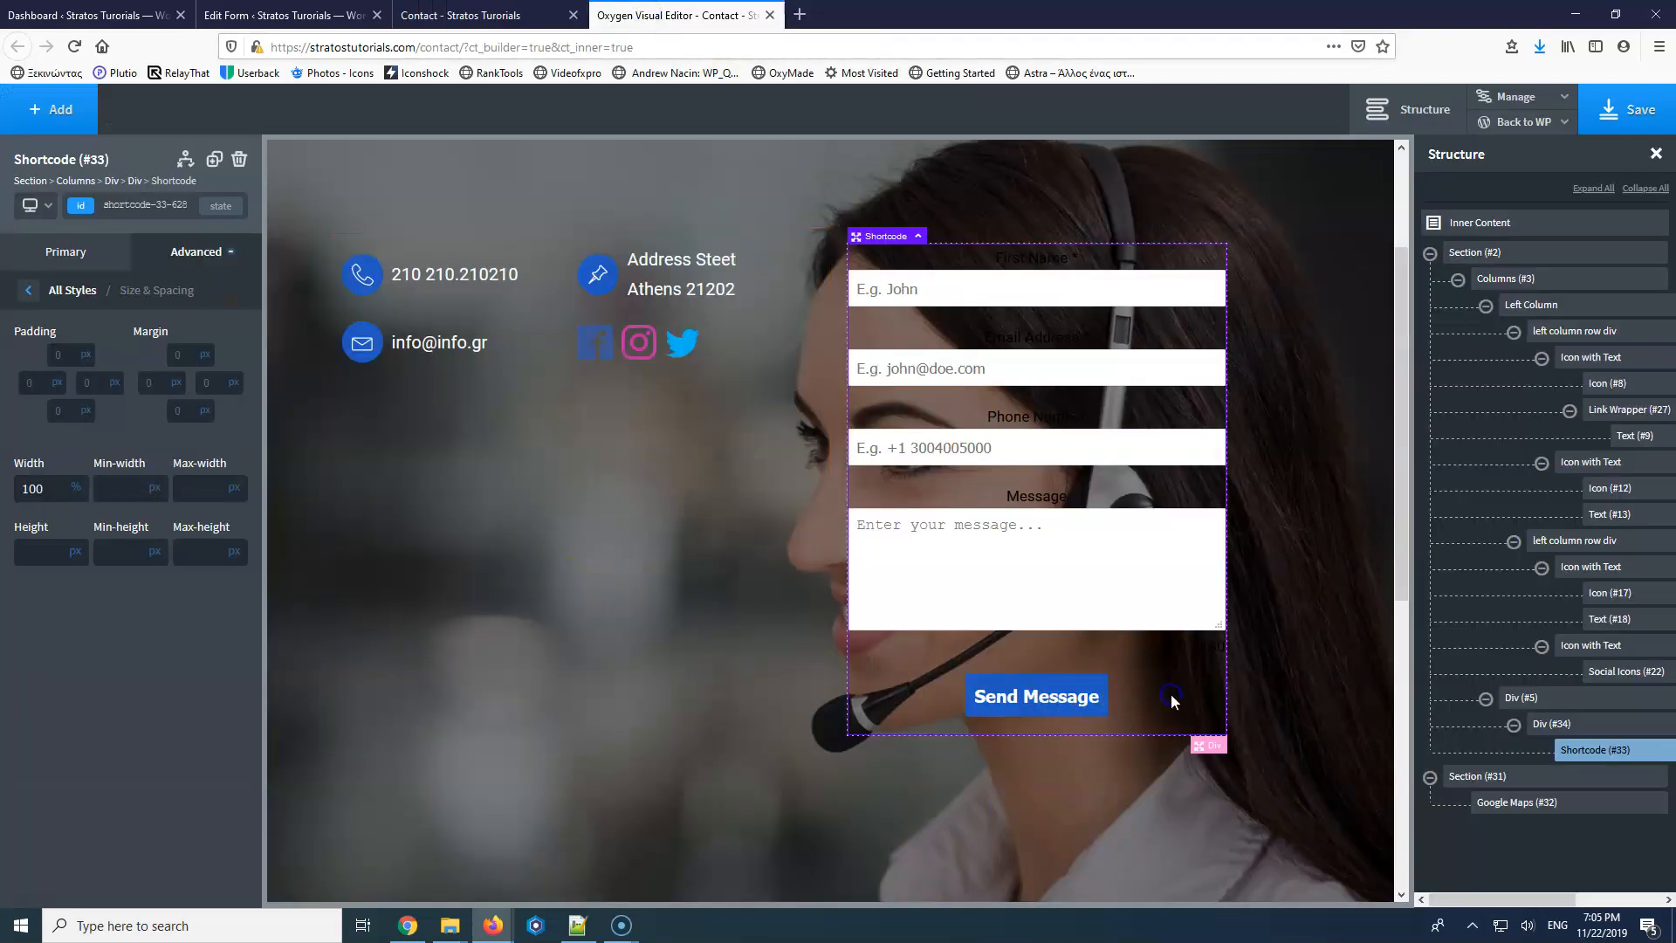
Reselect Shortcode (#33) and show its Primary settings with the full Forminator shortcode.
{"action": "left_click", "coordinate": [1589, 753]}
{"action": "left_click", "coordinate": [49, 248]}
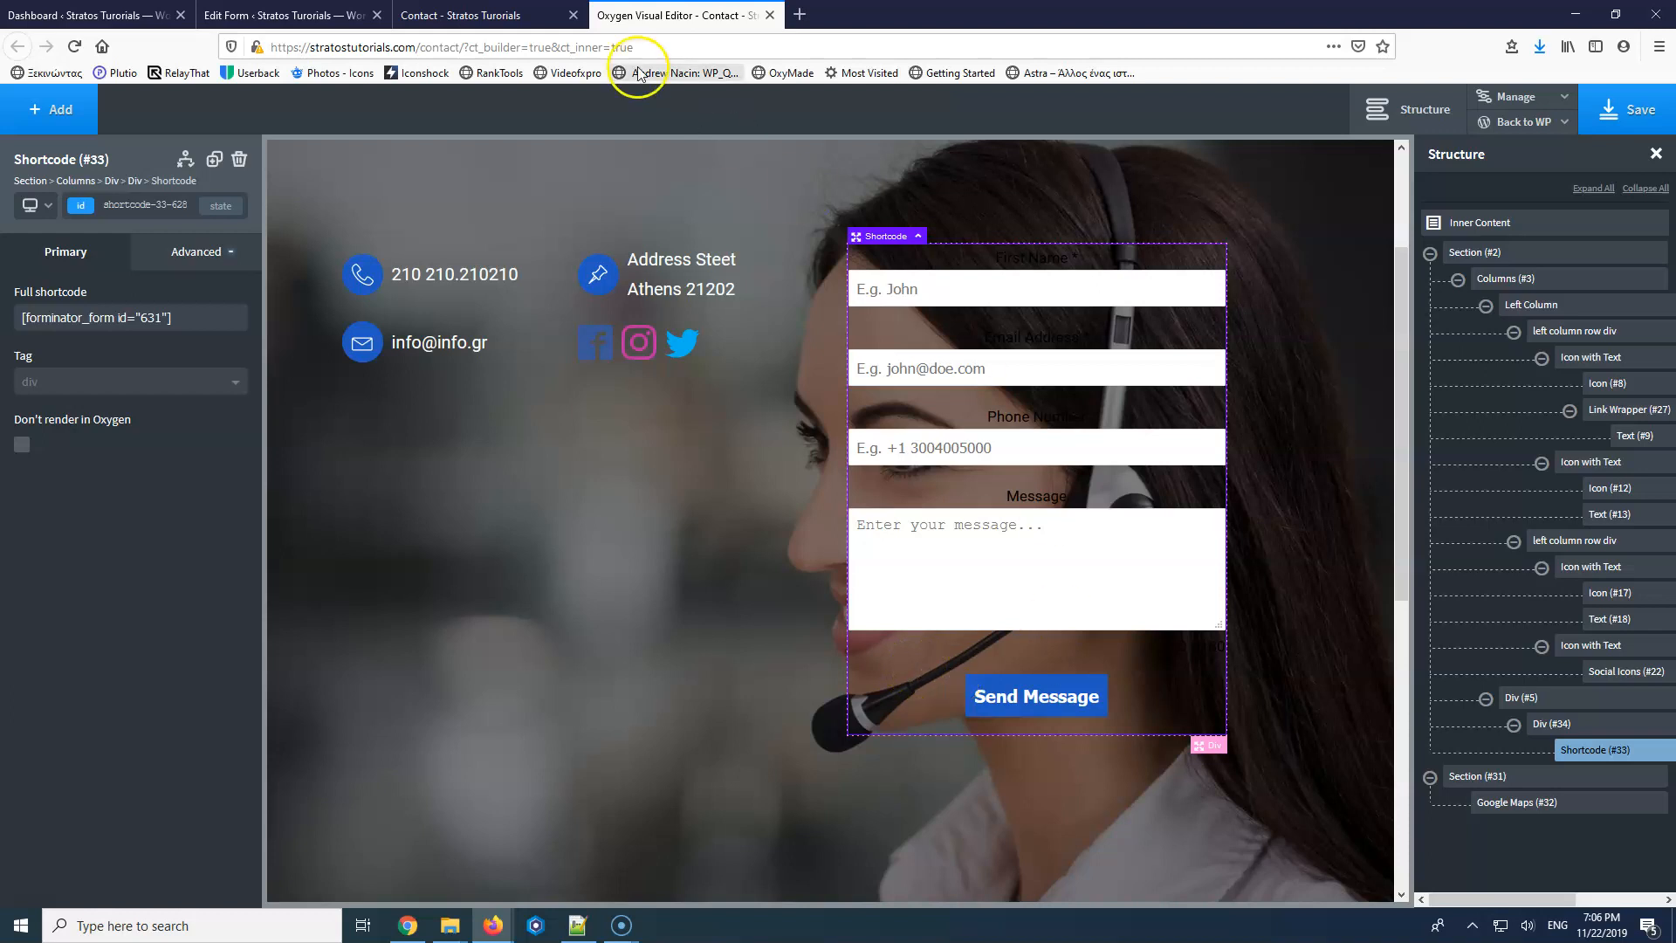
Open Oxygen Settings in a new tab and save the general settings.
{"action": "left_click", "coordinate": [470, 15]}
{"action": "left_click", "coordinate": [281, 16]}
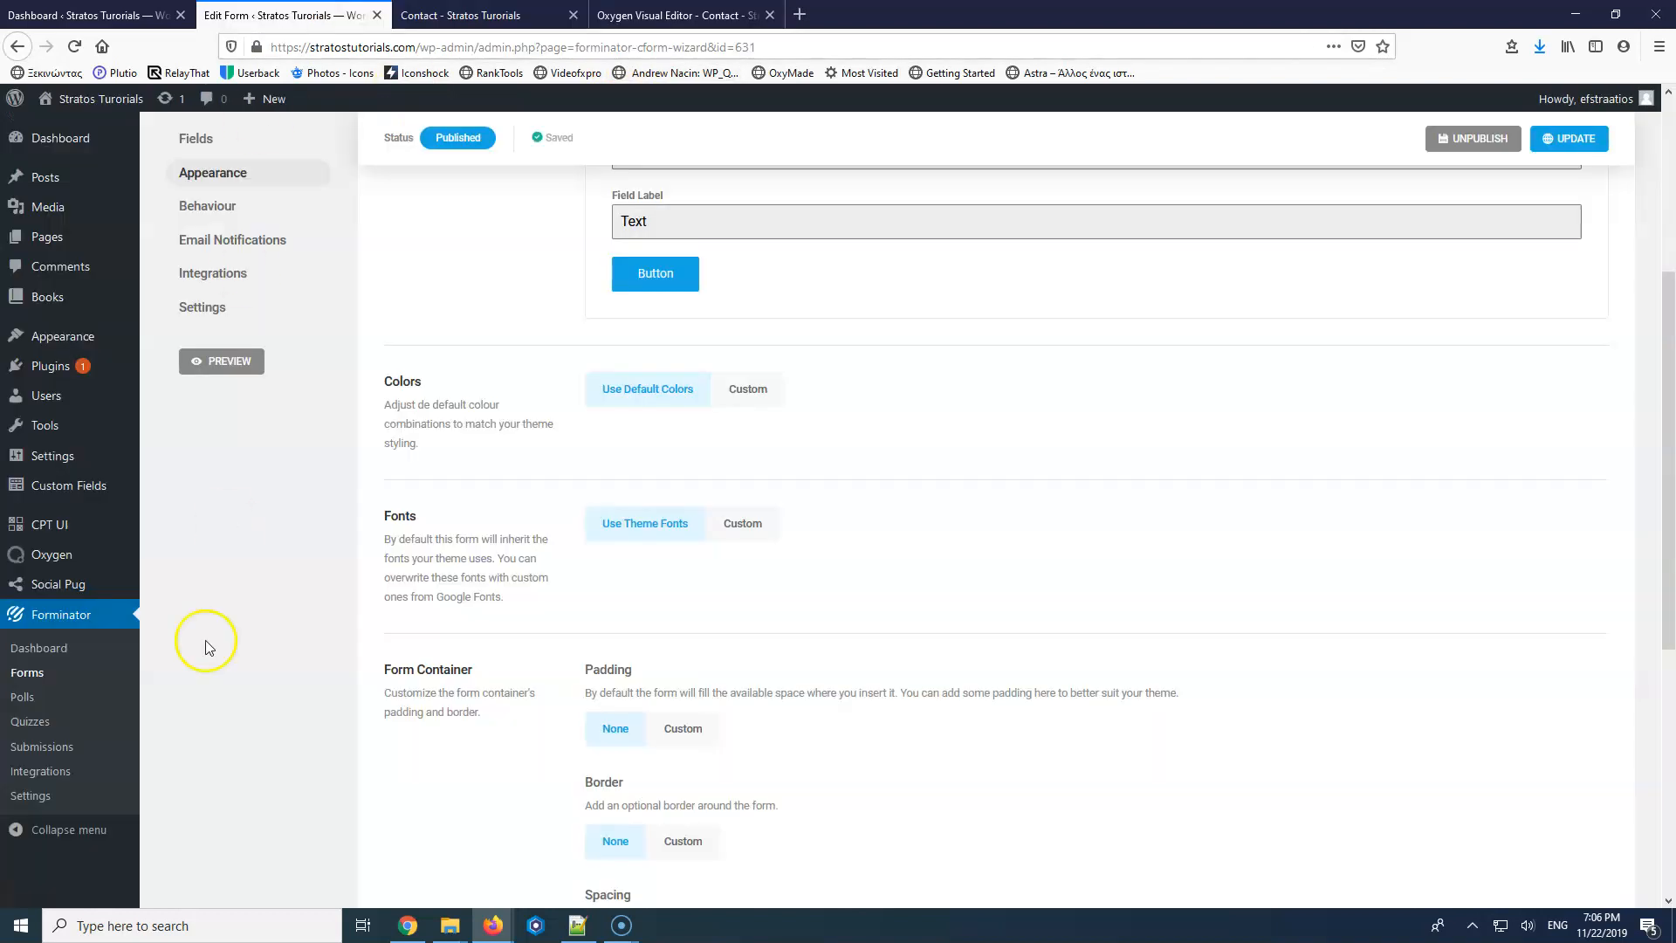
{"action": "mouse_move", "coordinate": [98, 564]}
{"action": "right_click", "coordinate": [179, 632]}
{"action": "left_click", "coordinate": [227, 653]}
{"action": "left_click", "coordinate": [485, 17]}
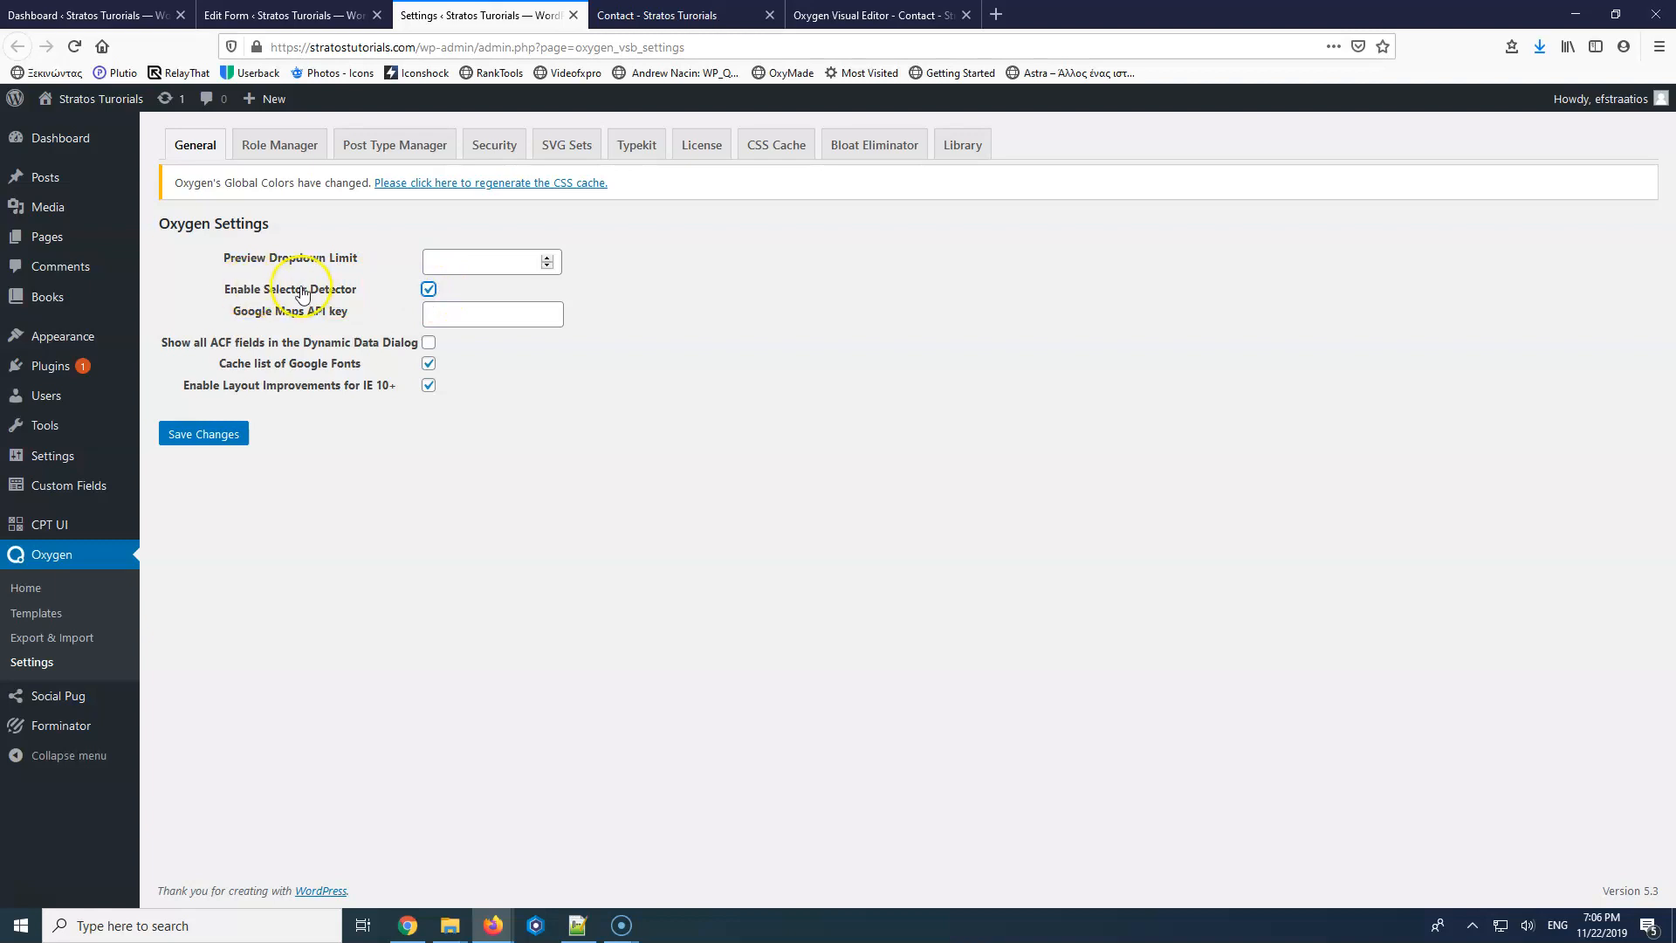
{"action": "left_click", "coordinate": [216, 434]}
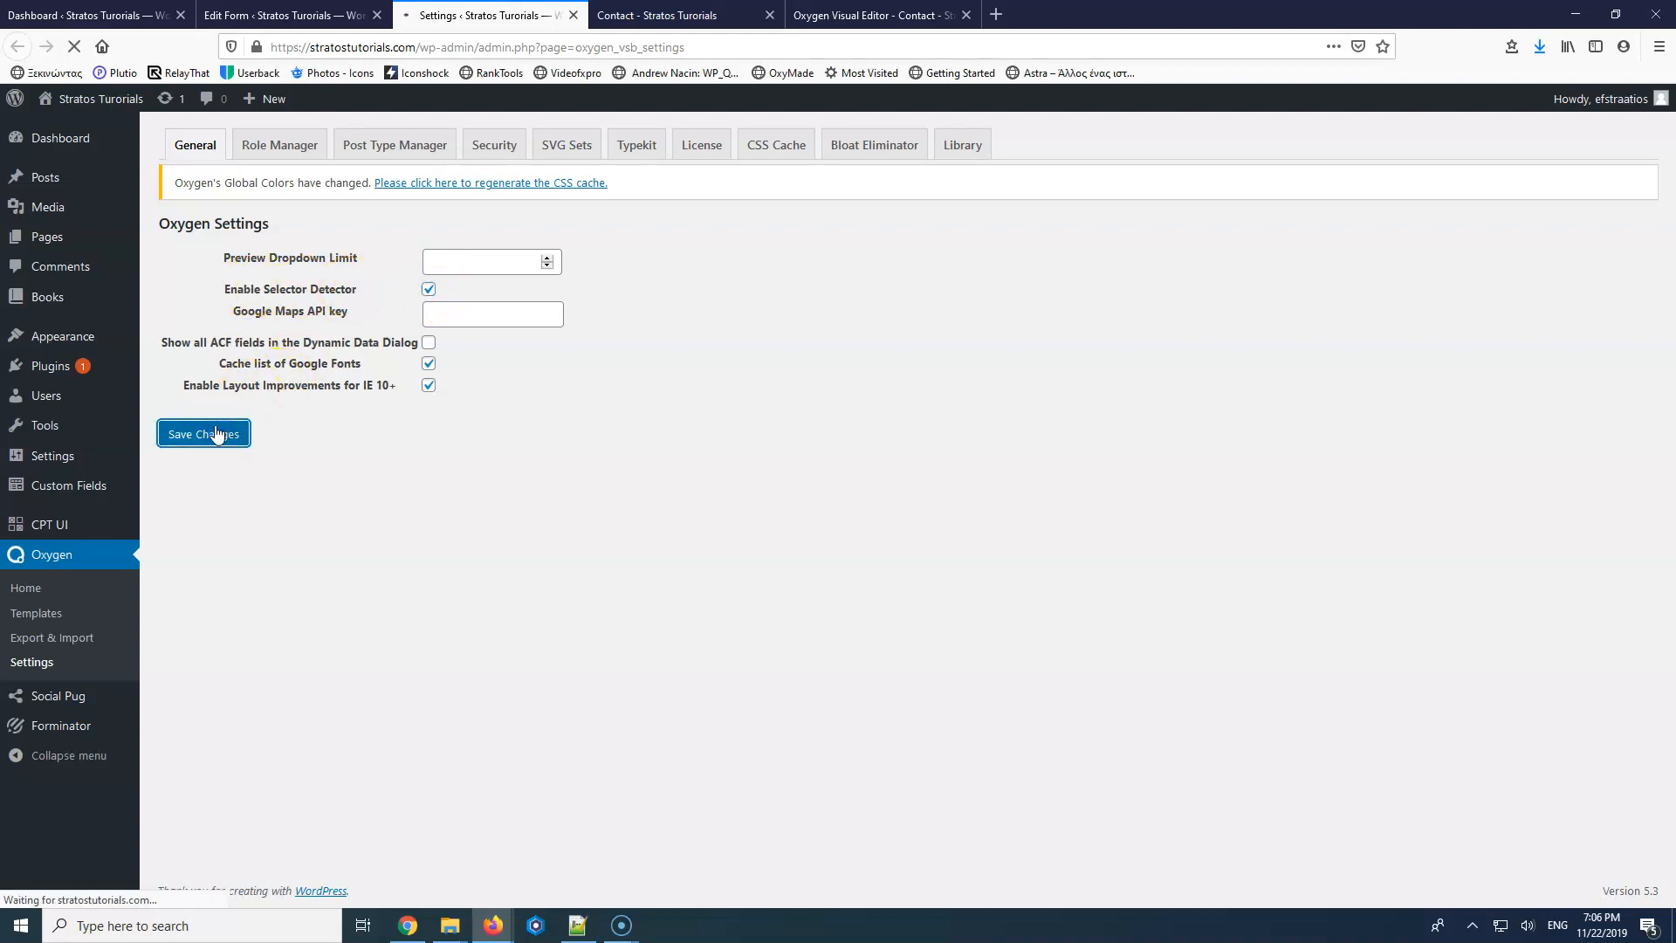
Reload the builder and select the form shortcode on the canvas.
{"action": "left_click", "coordinate": [878, 14]}
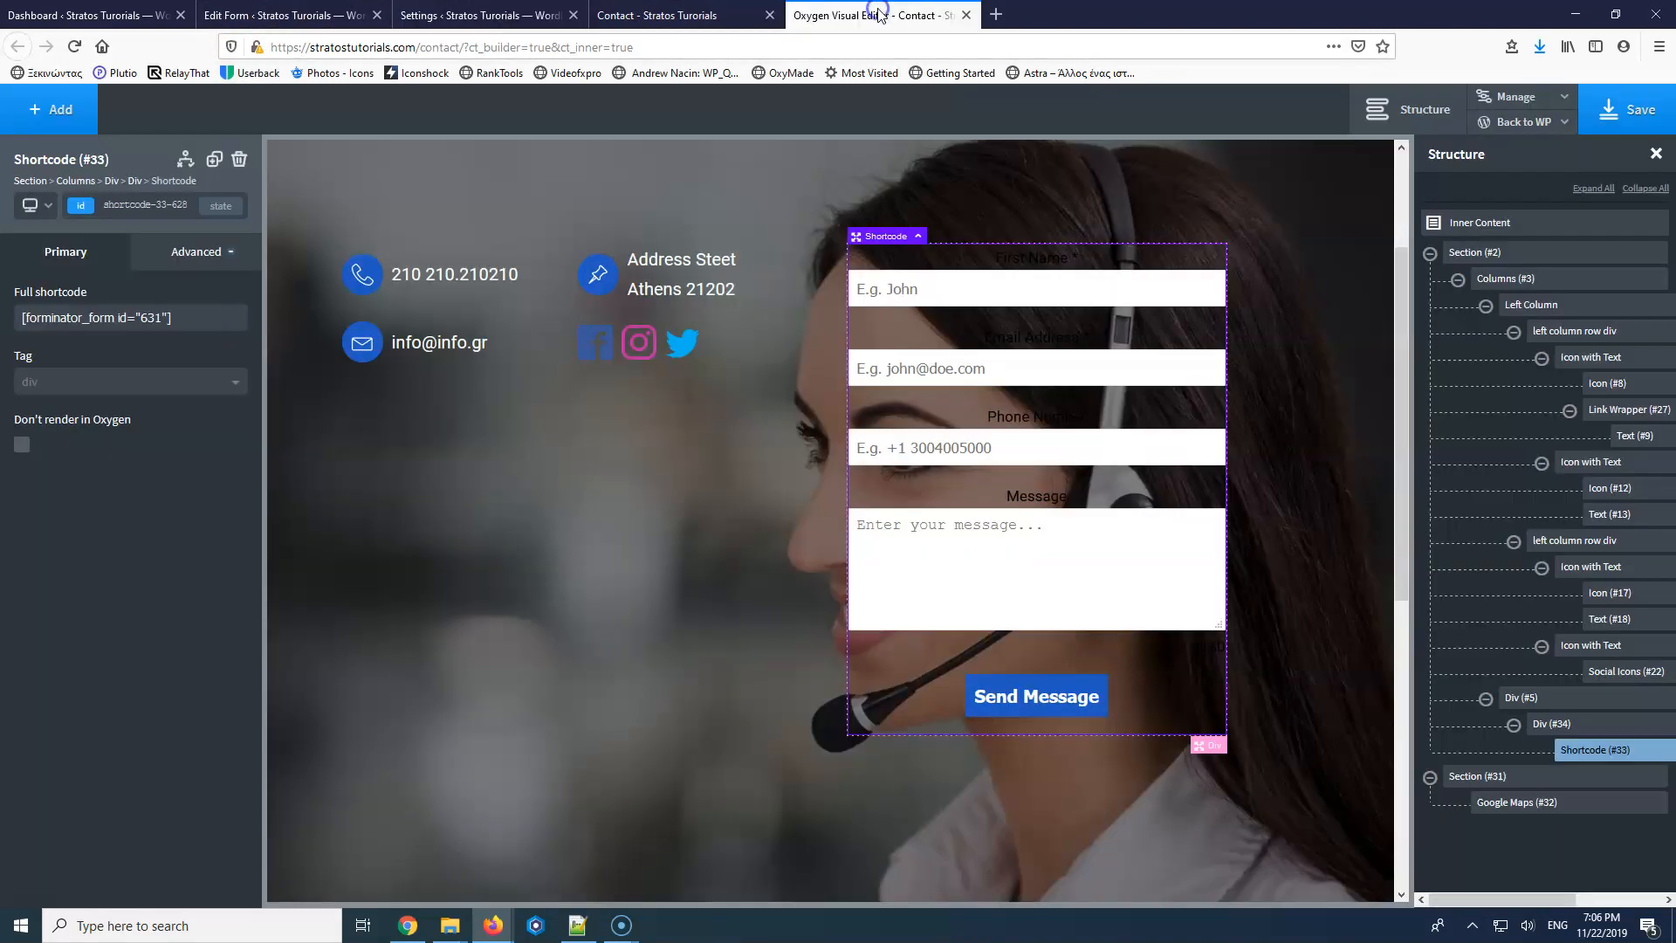
{"action": "left_click", "coordinate": [76, 46]}
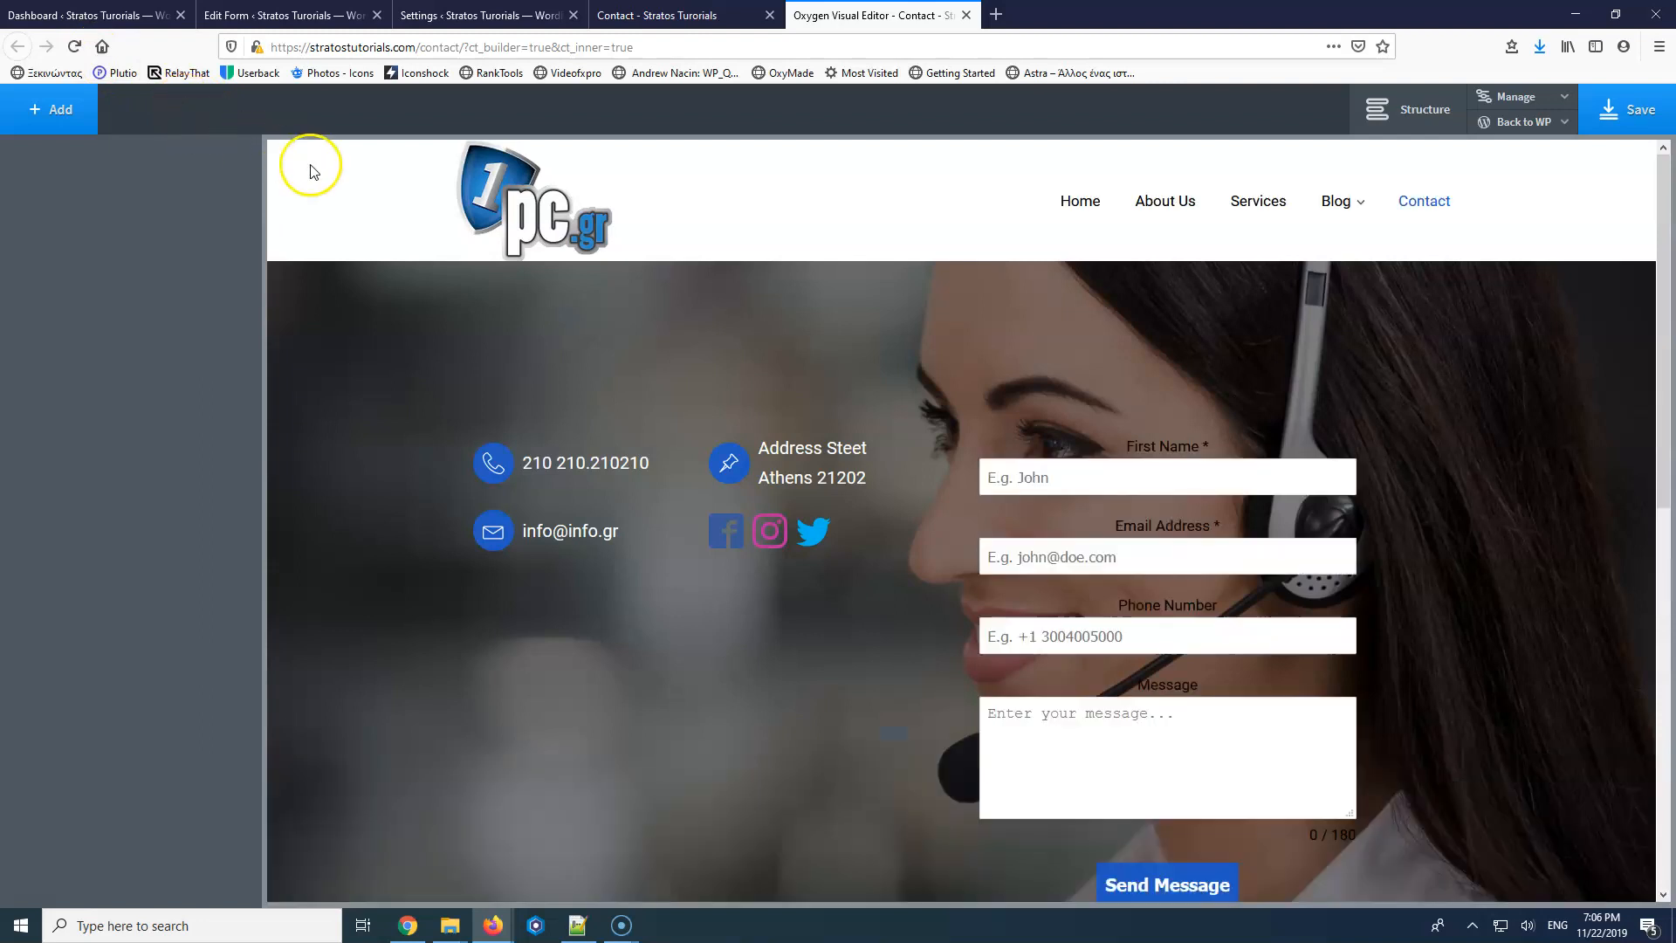
{"action": "left_click", "coordinate": [1058, 455]}
{"action": "scroll", "coordinate": [1058, 455], "scroll_direction": "down", "scroll_amount": 3}
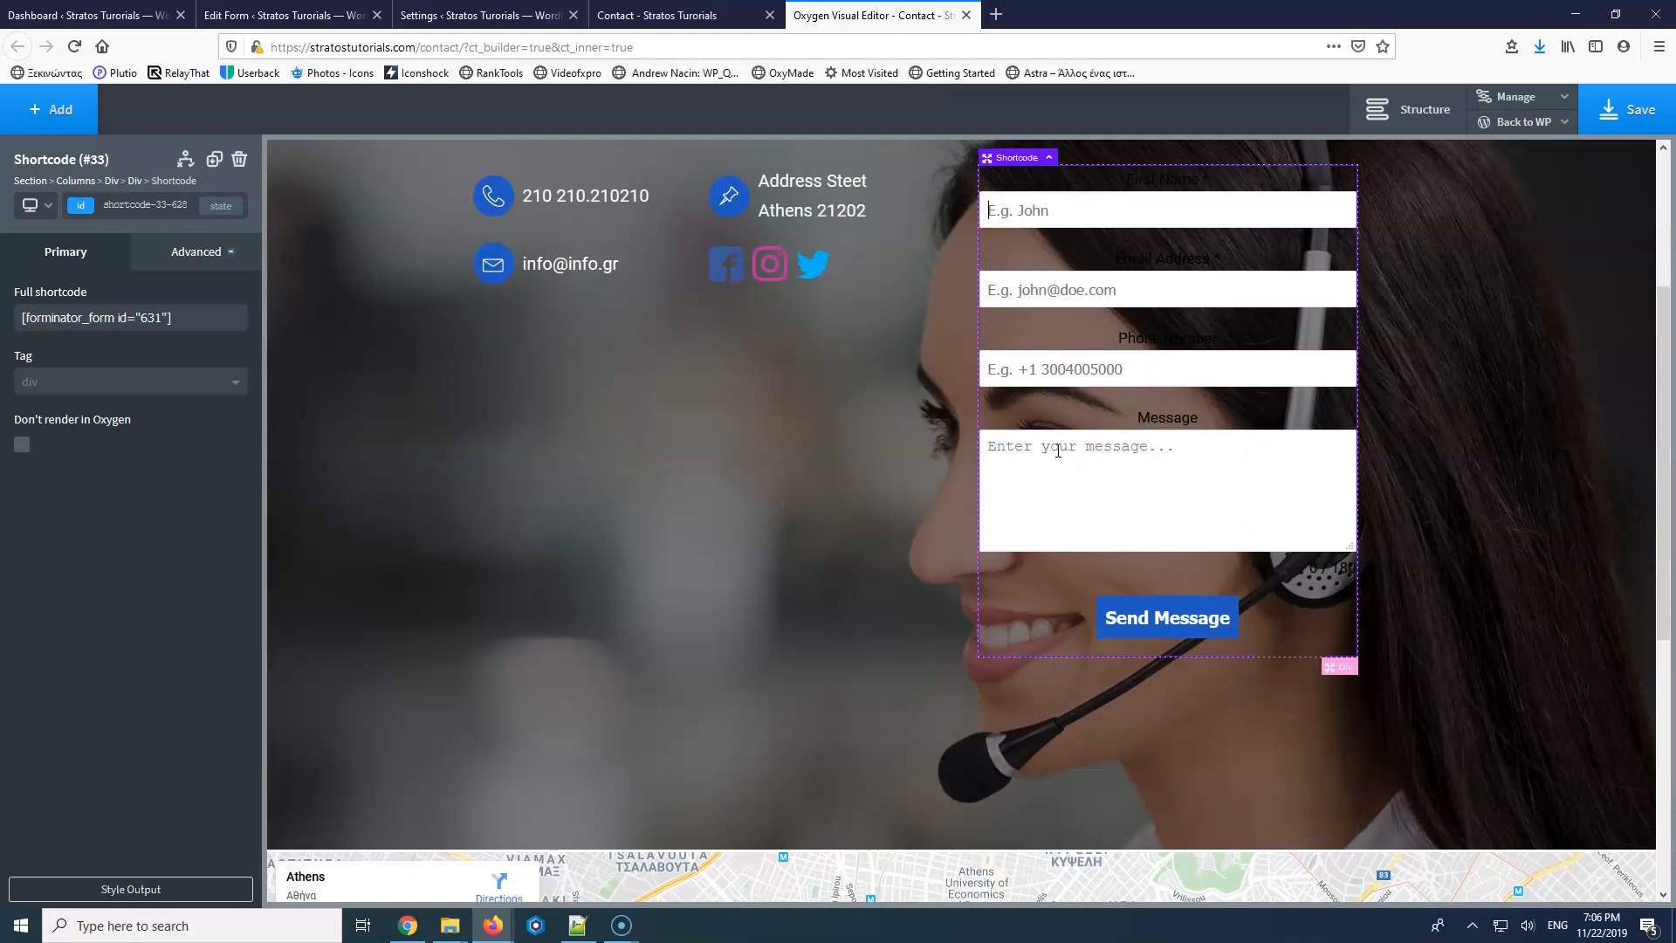
{"action": "scroll", "coordinate": [1058, 455], "scroll_direction": "up", "scroll_amount": 2}
{"action": "scroll", "coordinate": [1058, 452], "scroll_direction": "down", "scroll_amount": 4}
{"action": "scroll", "coordinate": [1058, 451], "scroll_direction": "up", "scroll_amount": 5}
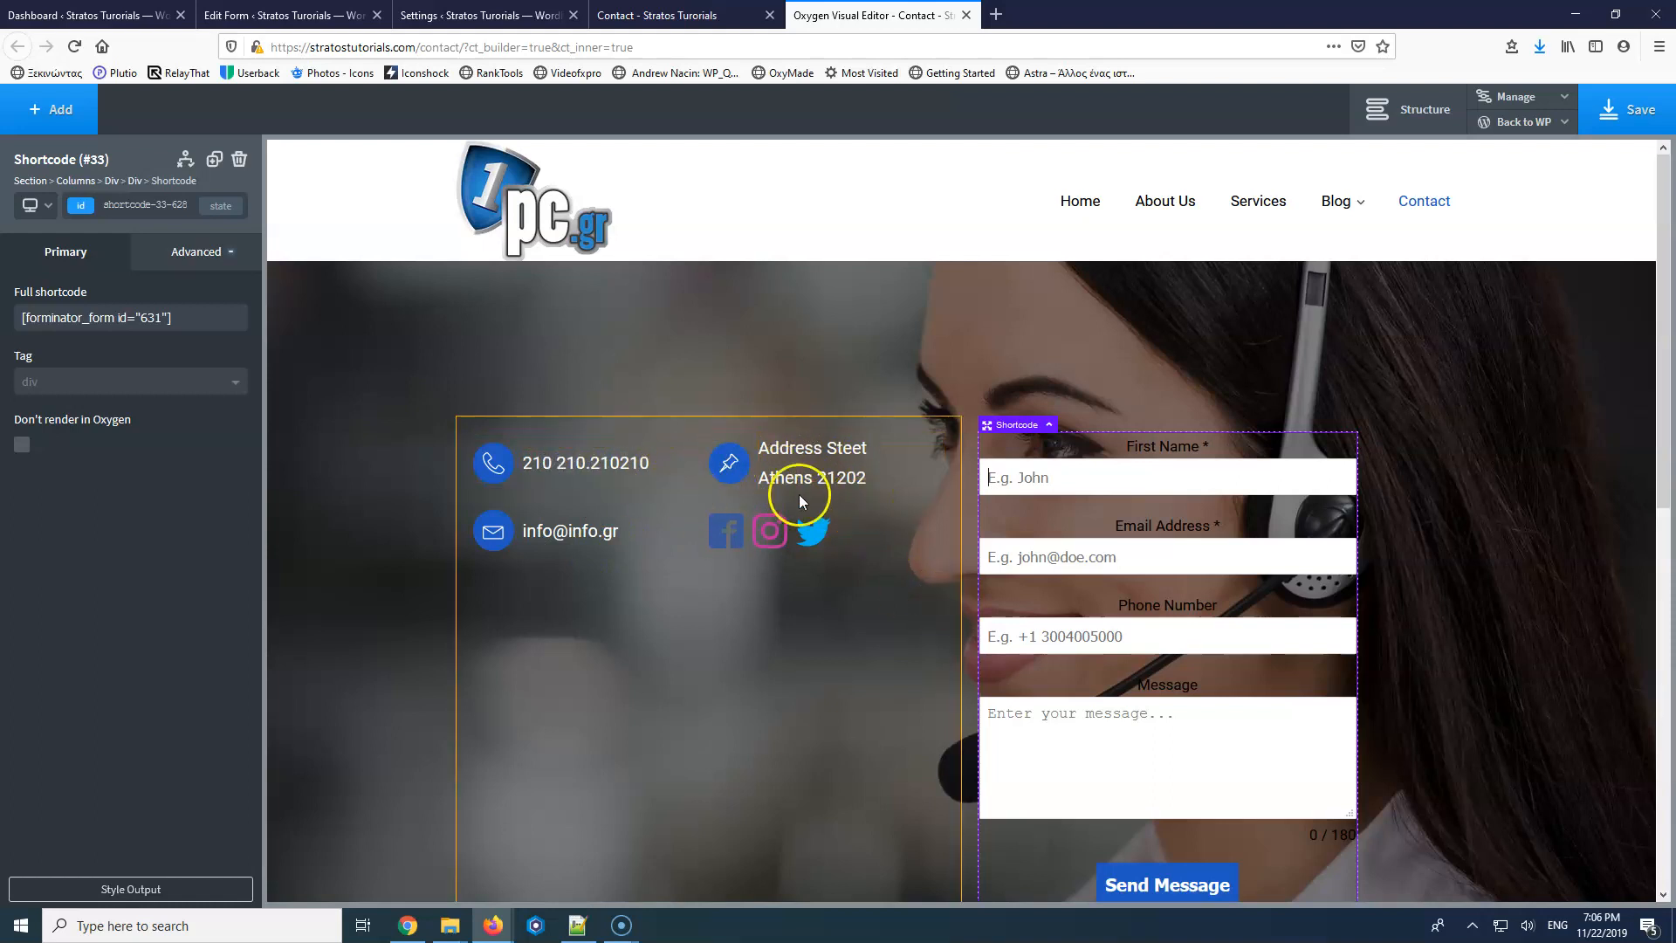
Centre the Left Column's contact items horizontally and vertically, and save the page.
{"action": "left_click", "coordinate": [924, 585]}
{"action": "left_click", "coordinate": [97, 469]}
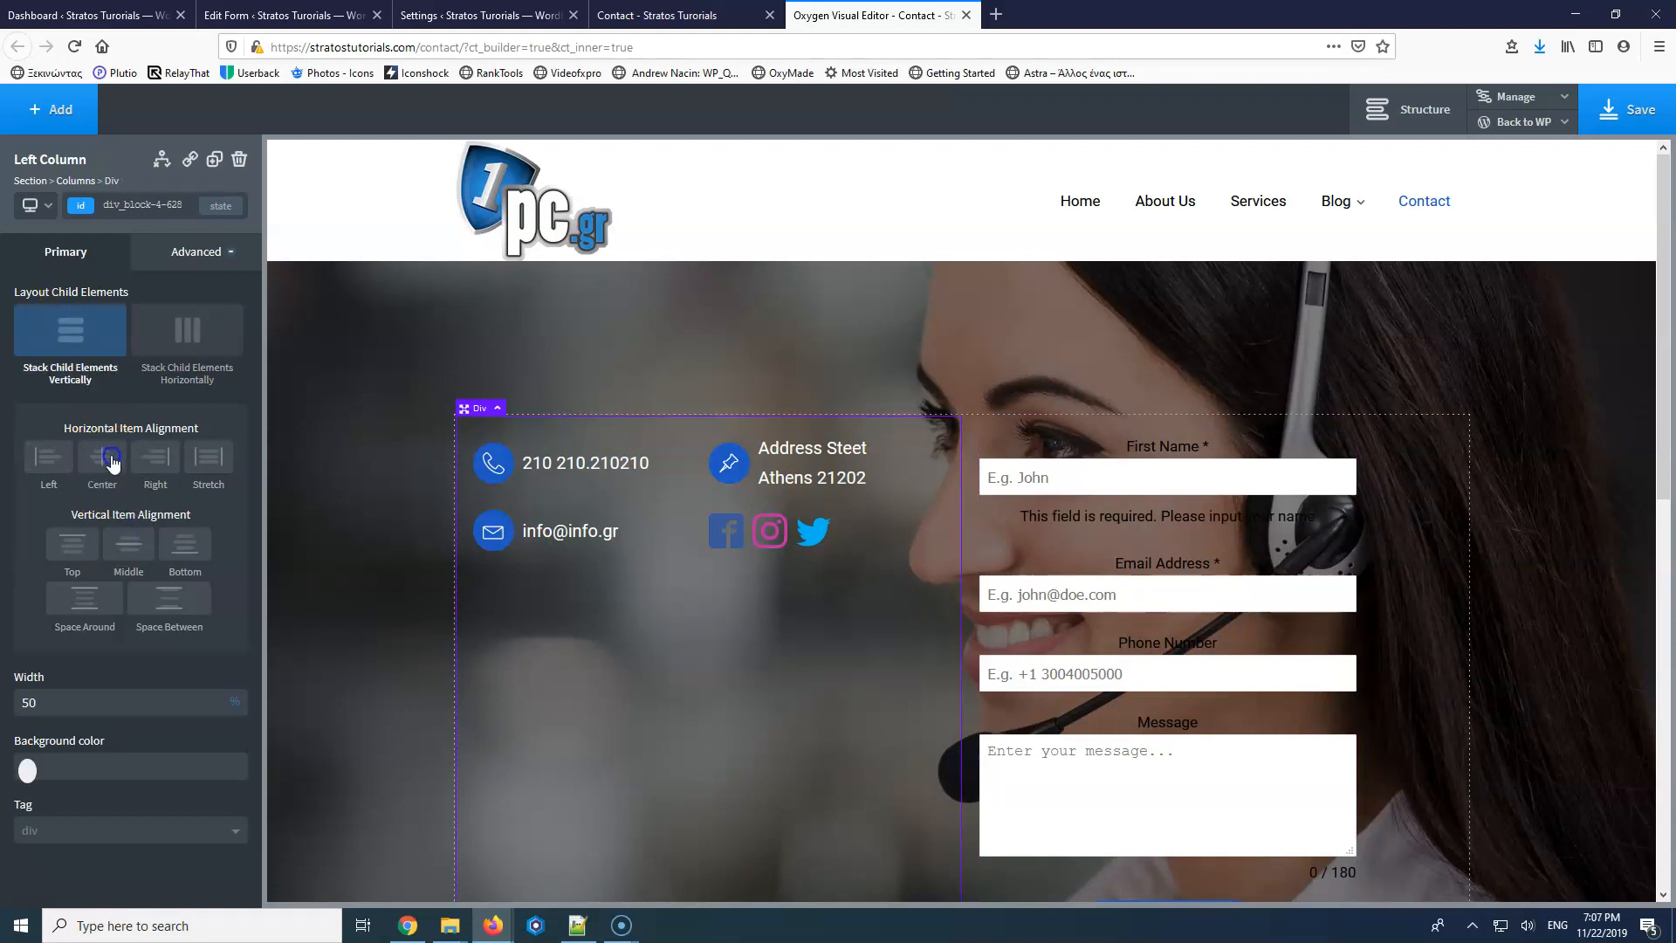
{"action": "left_click", "coordinate": [130, 545]}
{"action": "scroll", "coordinate": [698, 531], "scroll_direction": "down", "scroll_amount": 2}
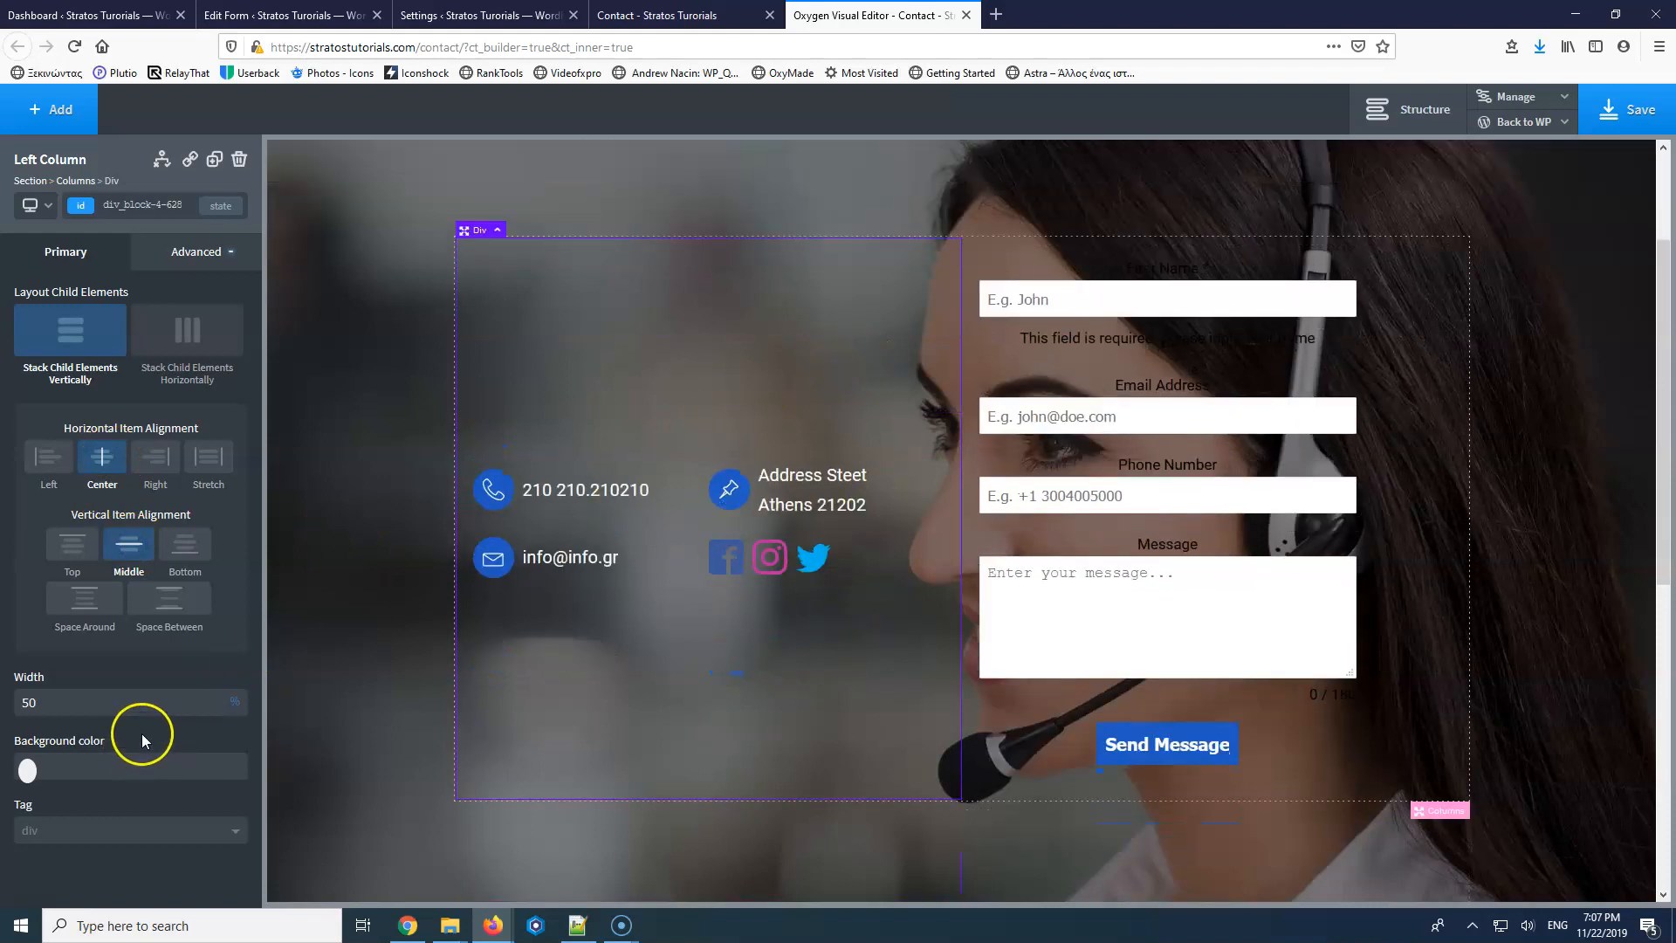
{"action": "left_click", "coordinate": [1623, 106]}
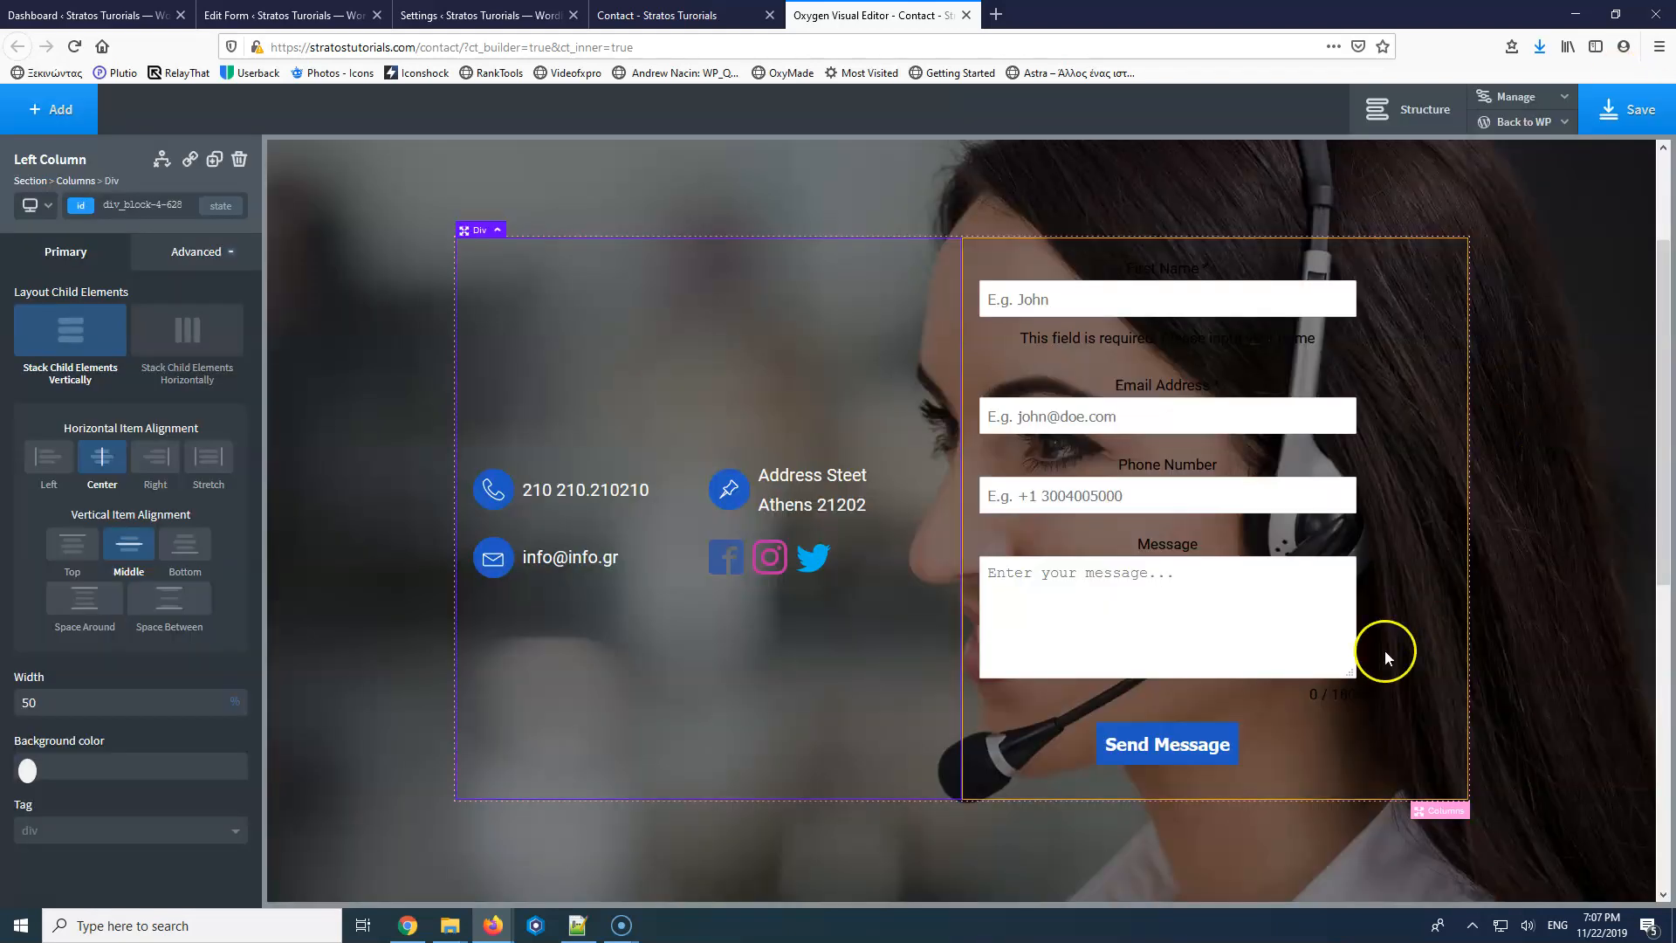
{"action": "left_click", "coordinate": [1272, 734]}
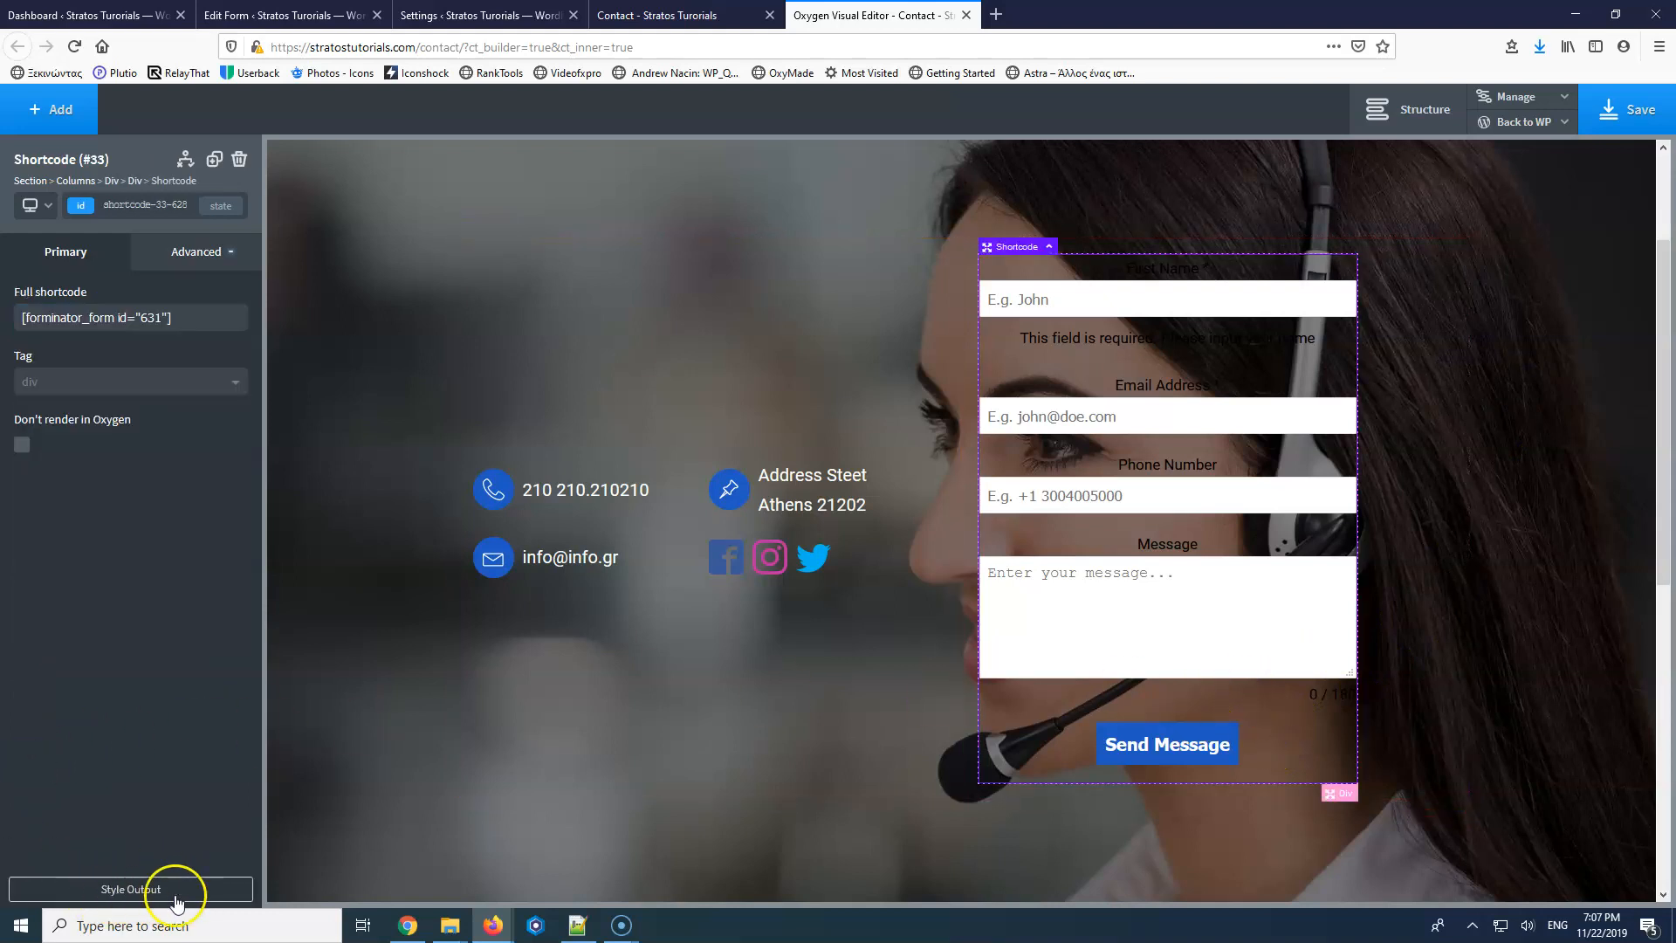
Create a .send-button custom selector for the Send Message button from Style Output.
{"action": "left_click", "coordinate": [140, 891]}
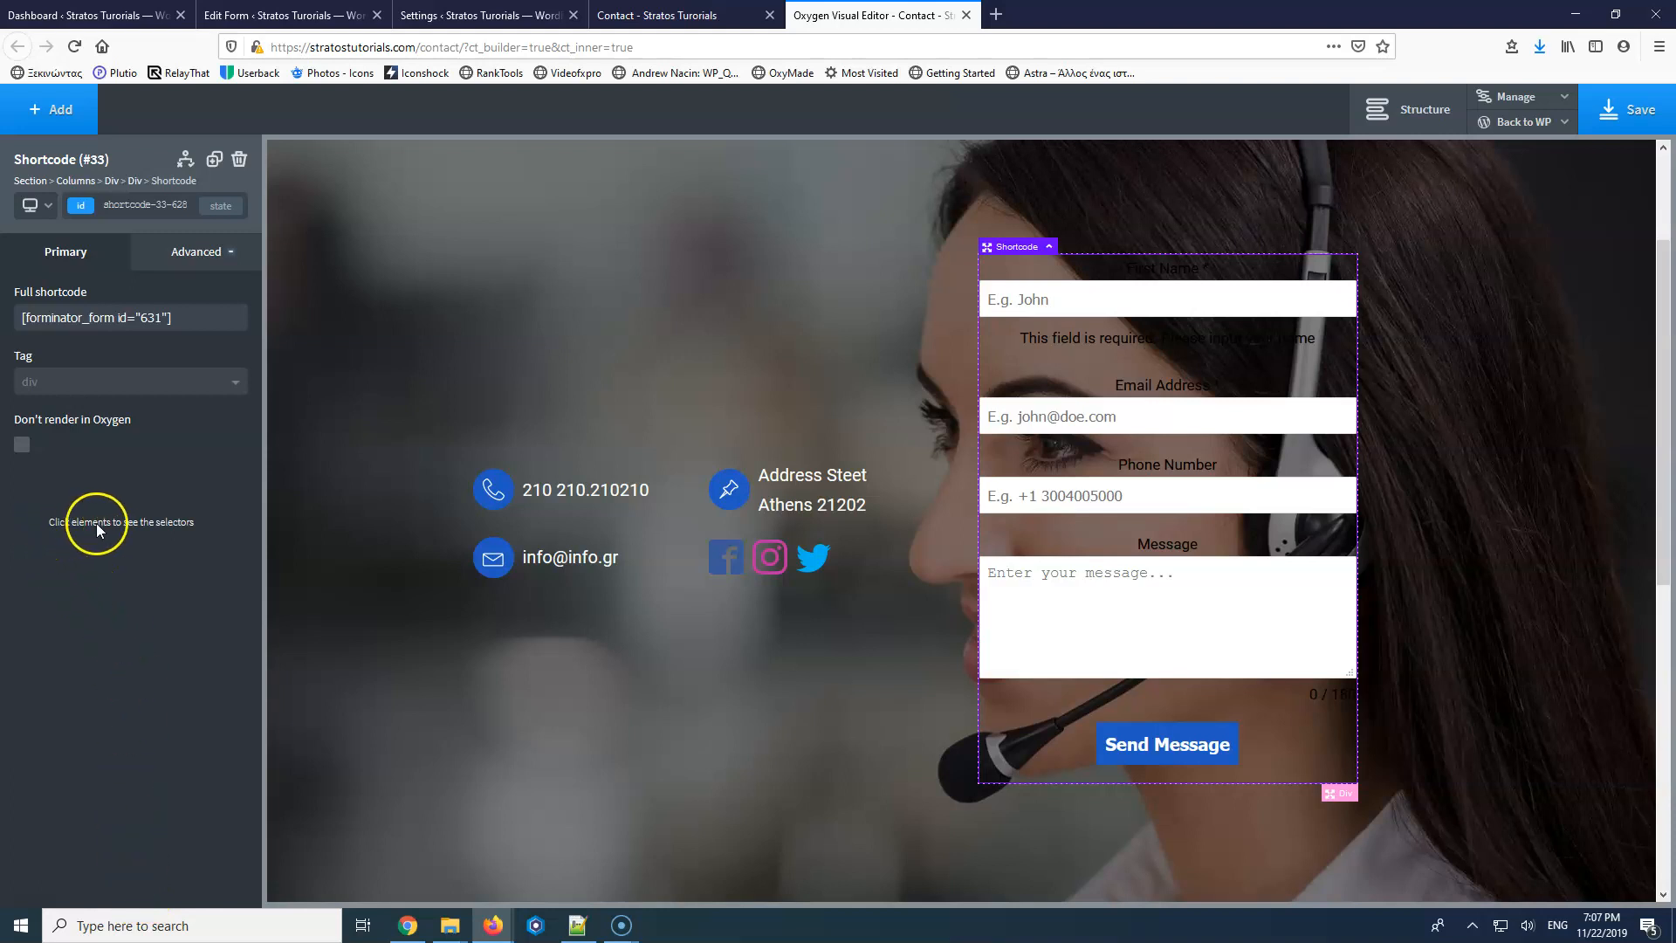
{"action": "left_click", "coordinate": [1171, 744]}
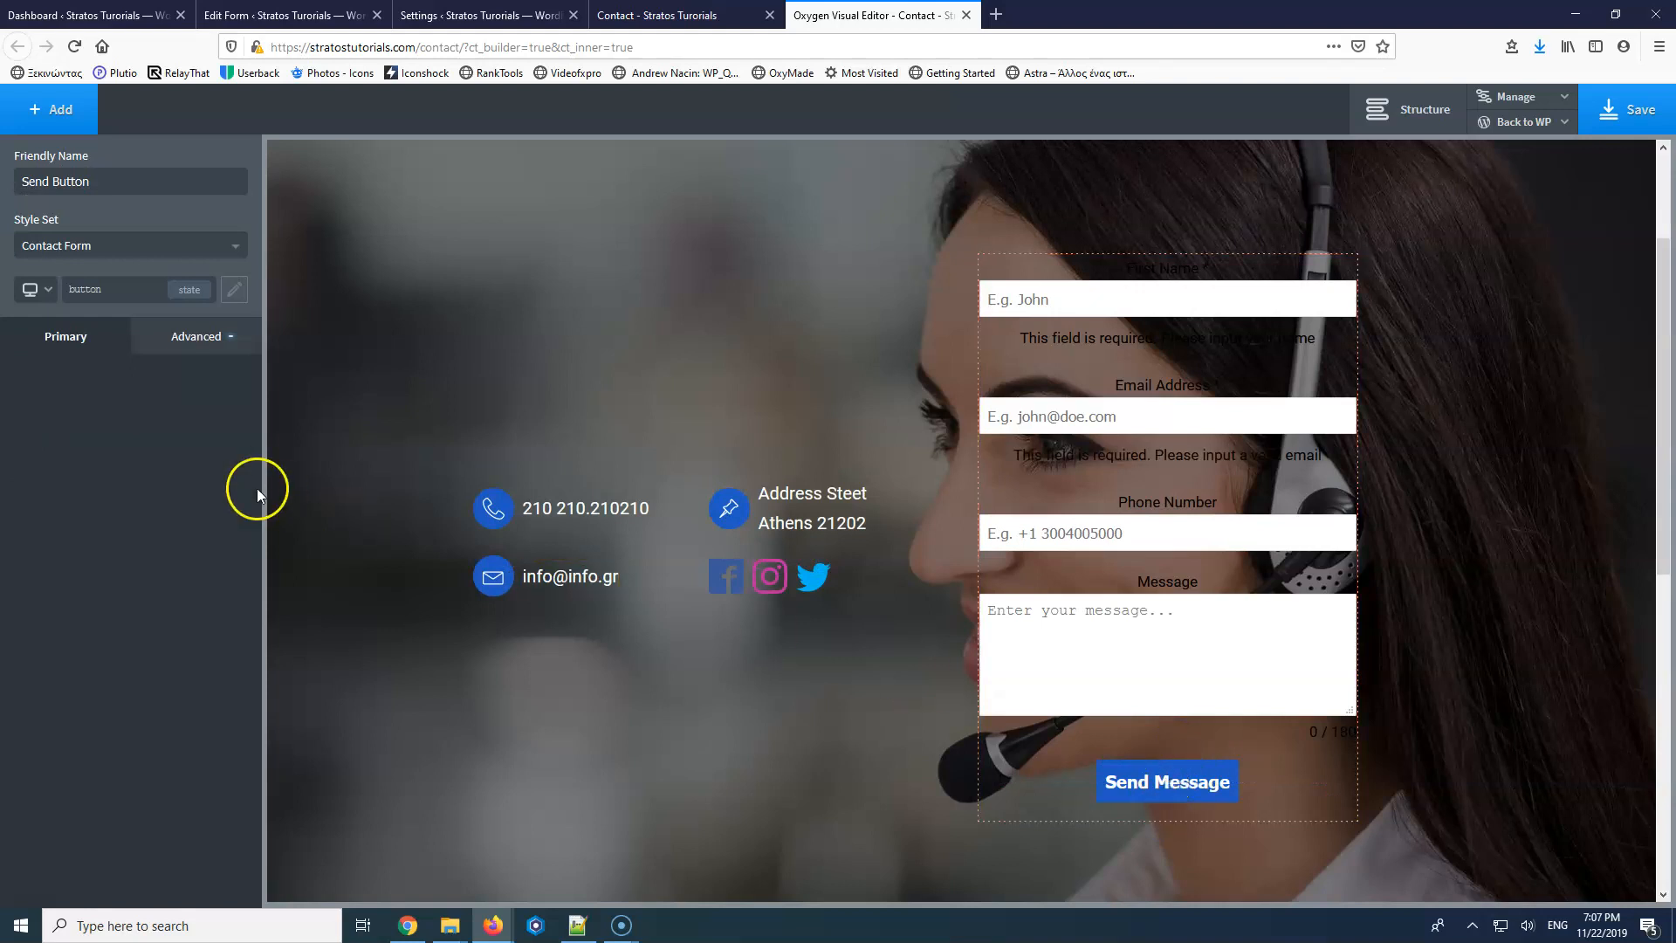
{"action": "left_click", "coordinate": [1203, 779]}
{"action": "left_click", "coordinate": [197, 890]}
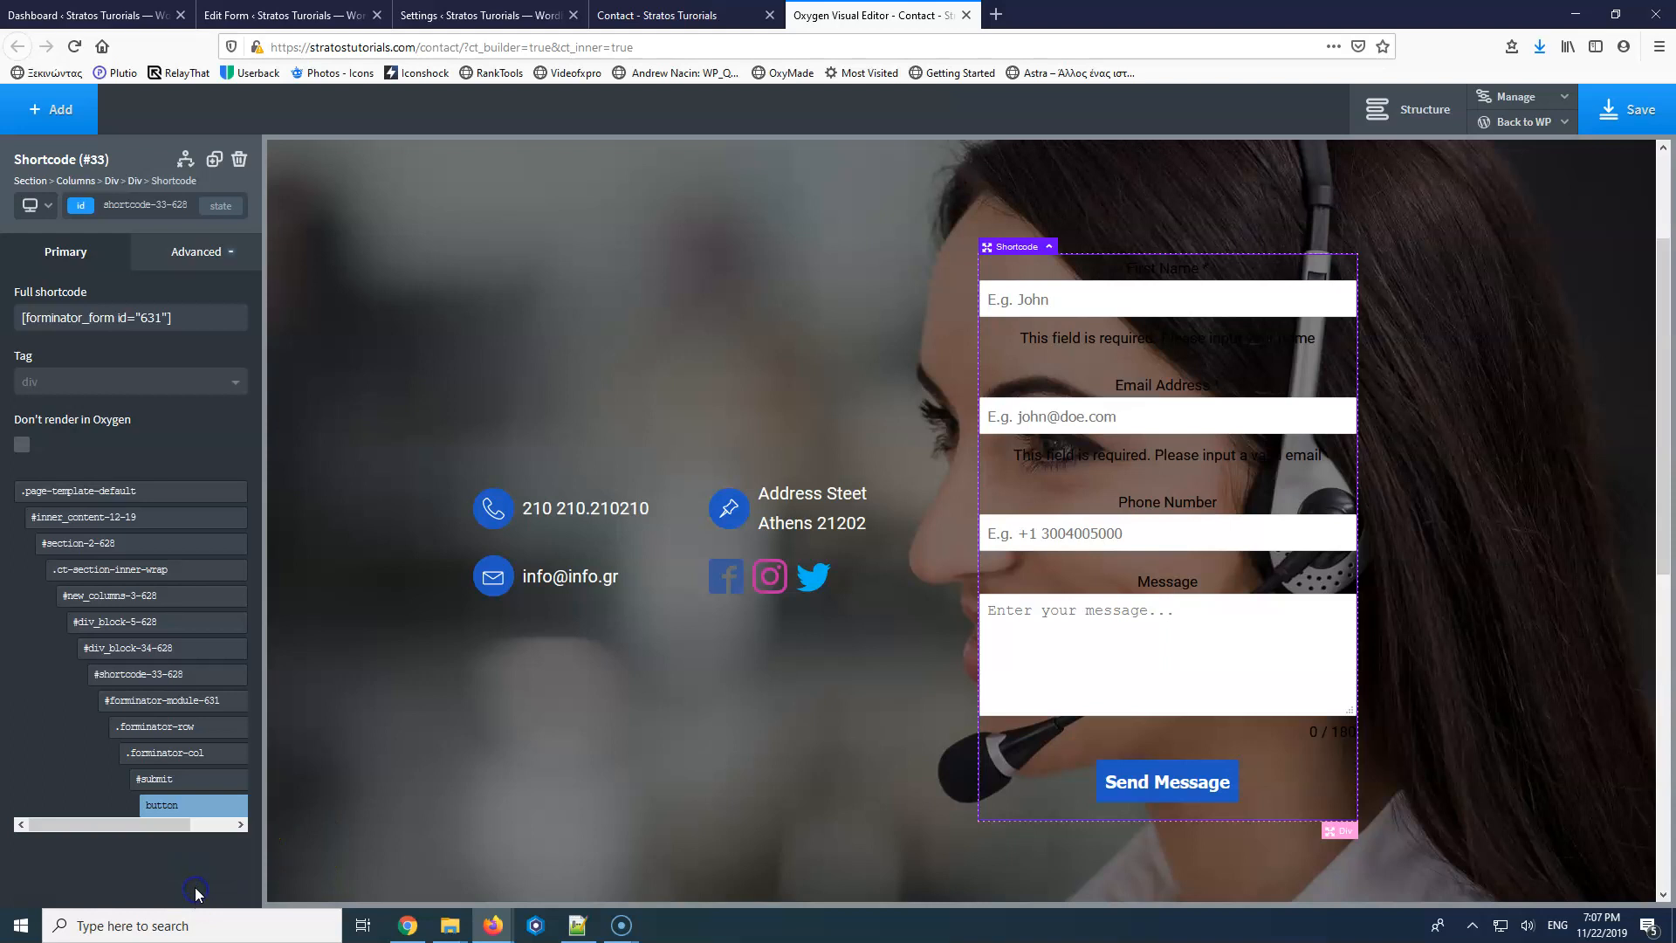
{"action": "left_click", "coordinate": [179, 811]}
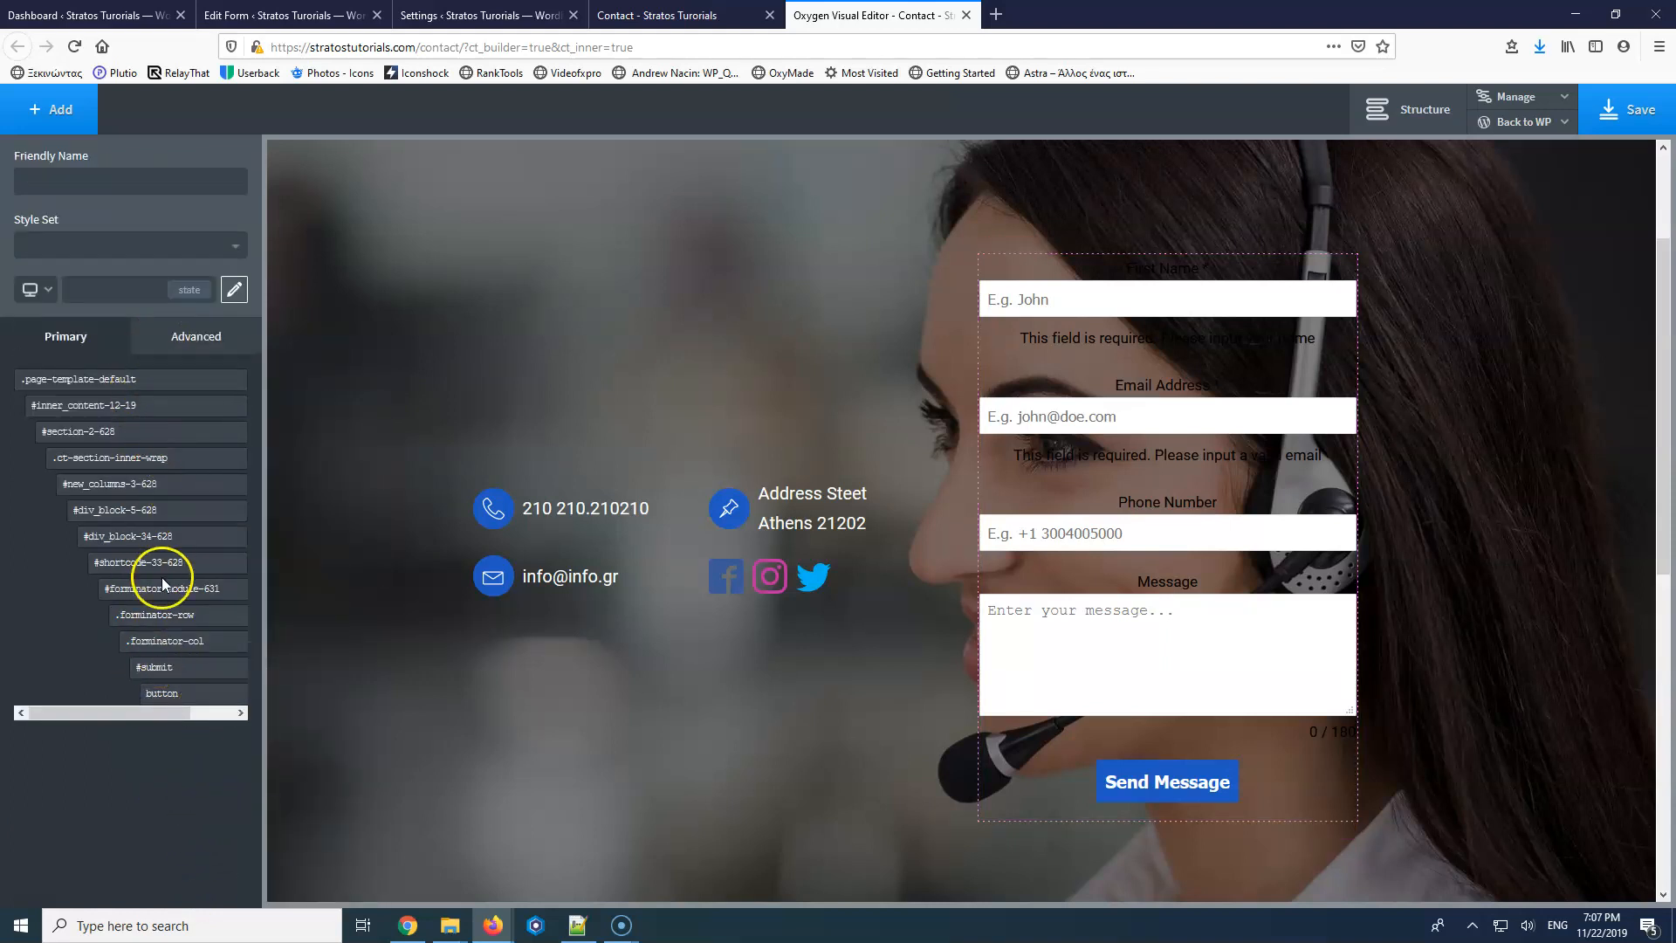
{"action": "mouse_move", "coordinate": [173, 706]}
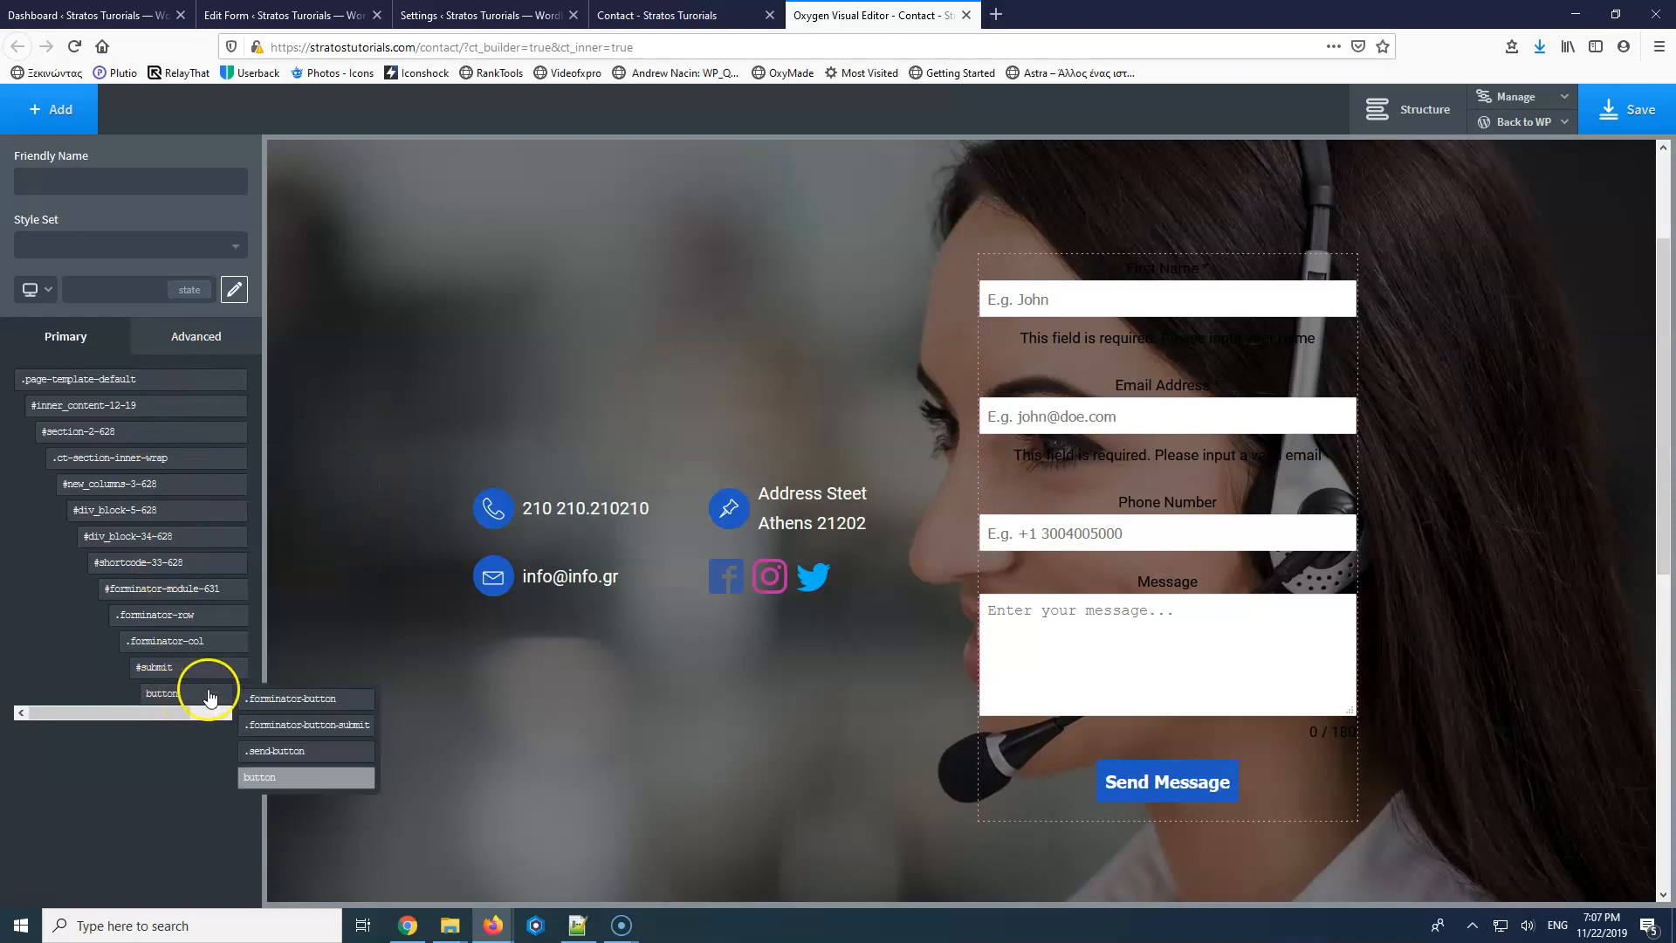
{"action": "left_click", "coordinate": [283, 755]}
{"action": "left_click", "coordinate": [274, 777]}
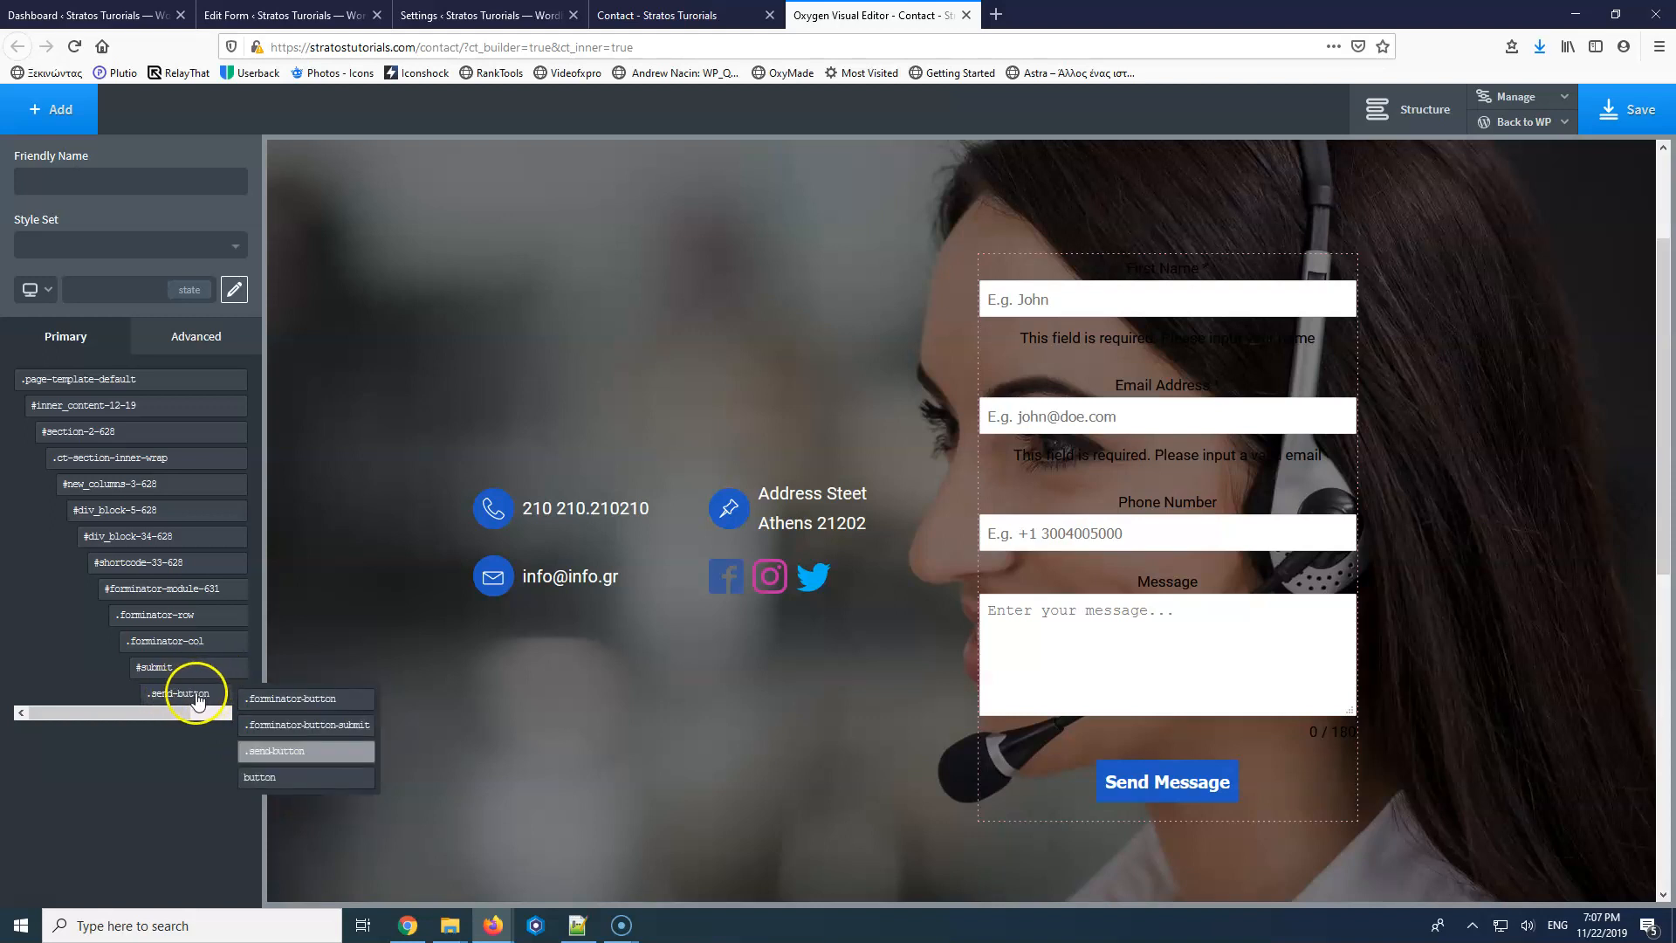
{"action": "left_click", "coordinate": [266, 751]}
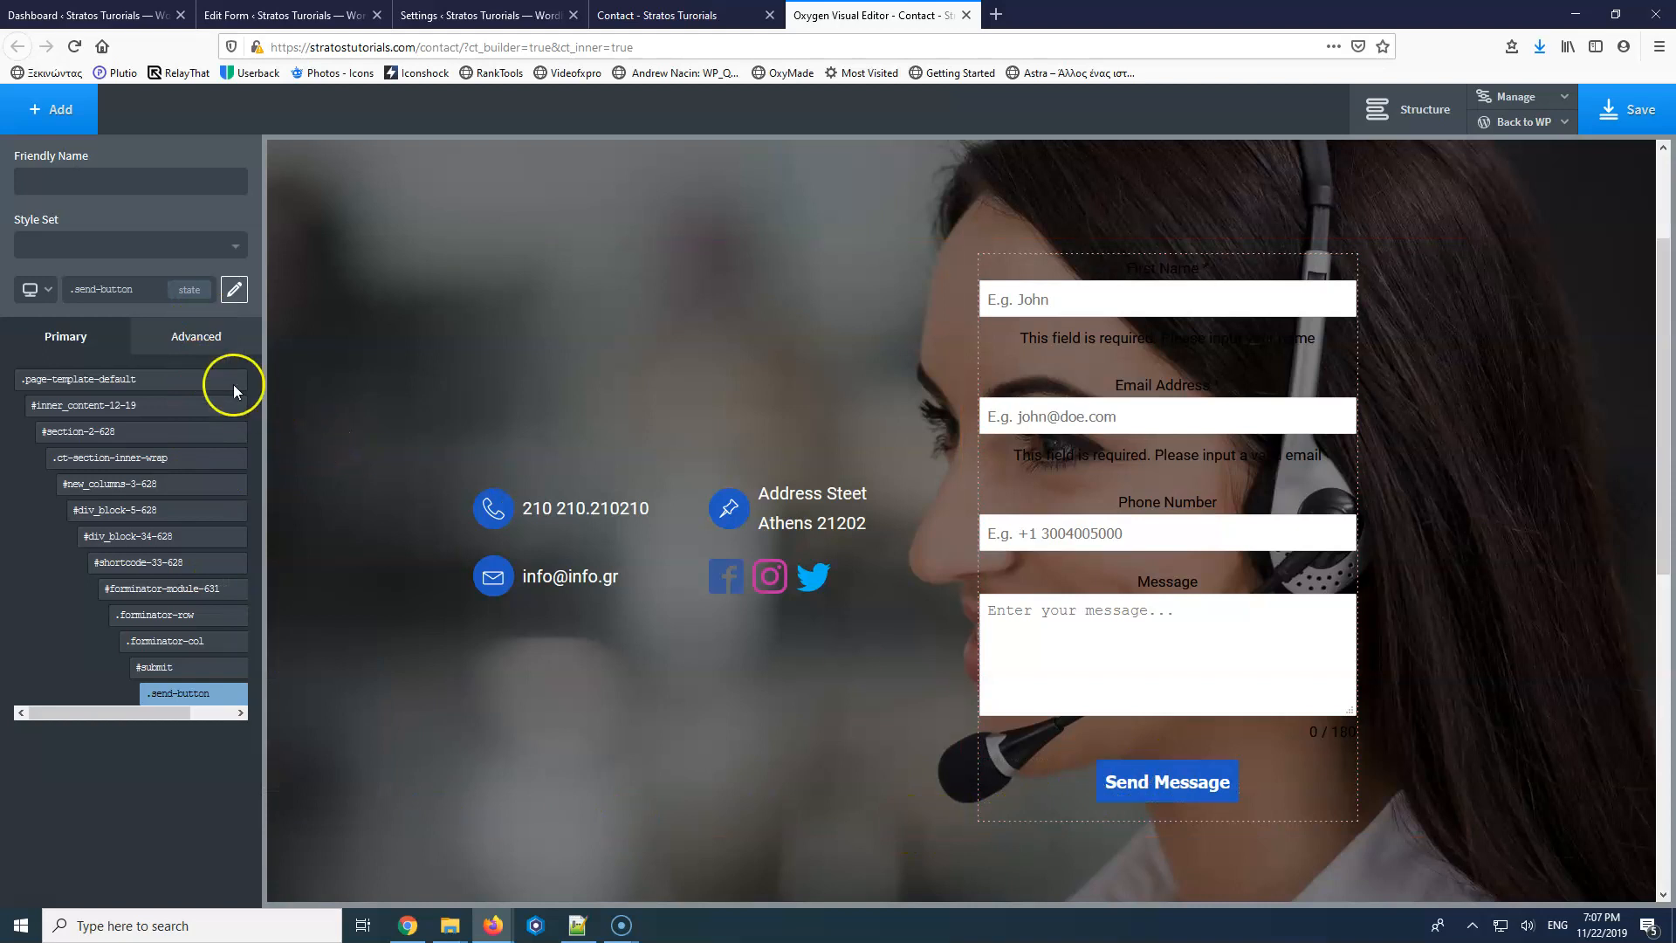
{"action": "mouse_move", "coordinate": [180, 694]}
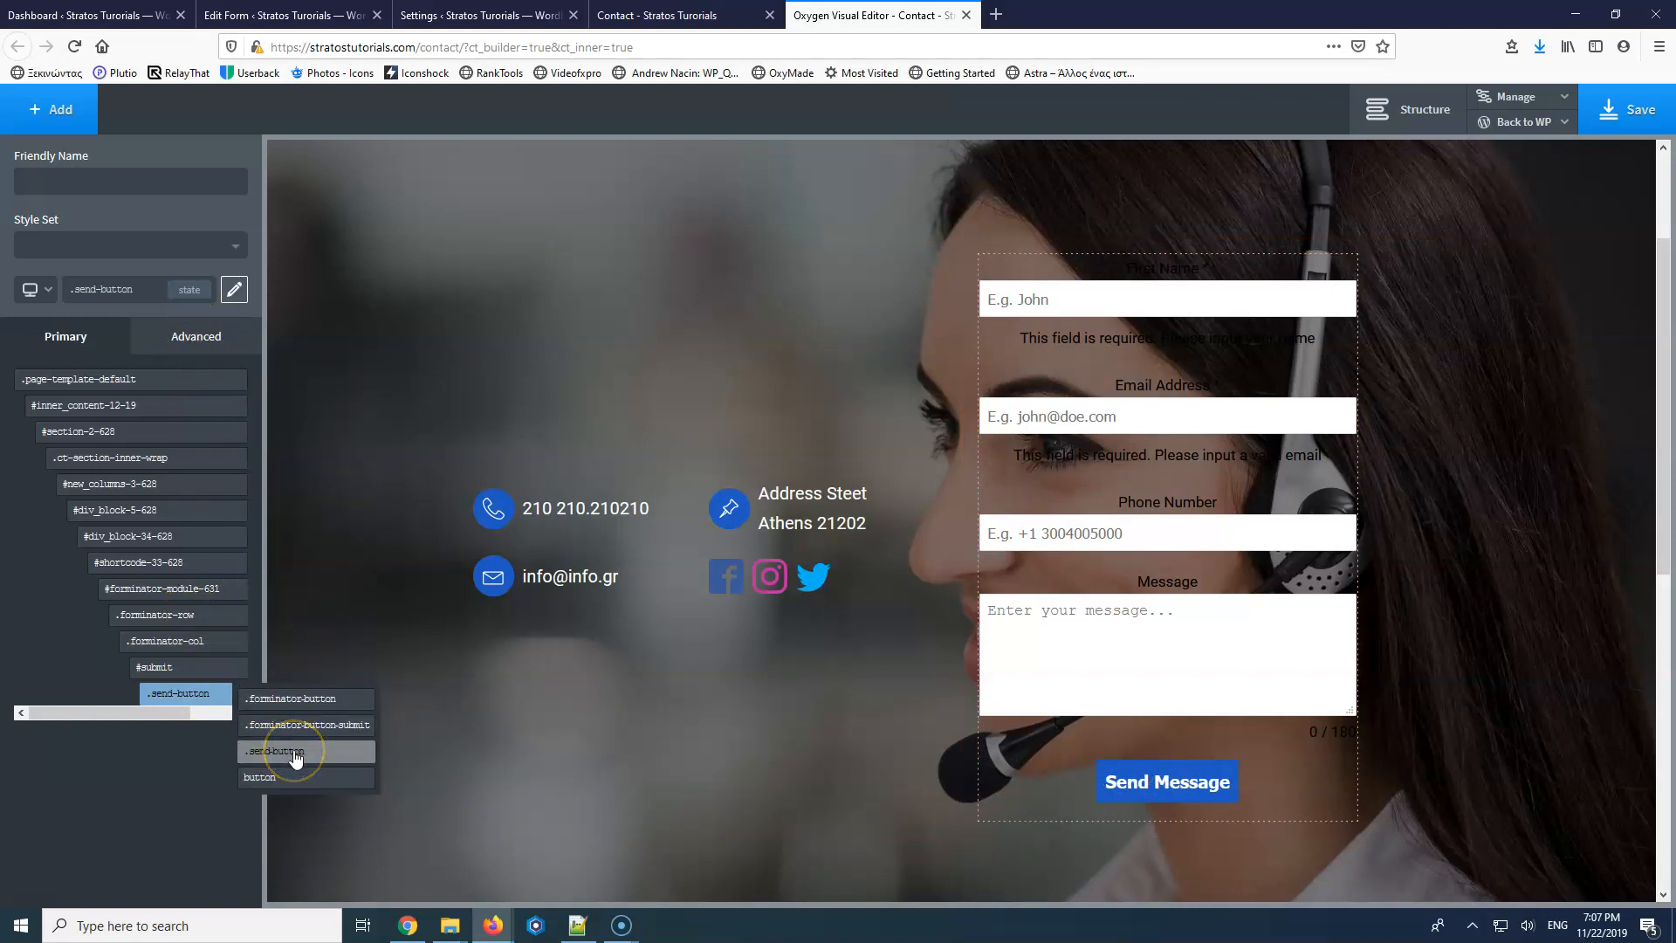
Set the .send-button background colour to #000000.
{"action": "left_click", "coordinate": [189, 336]}
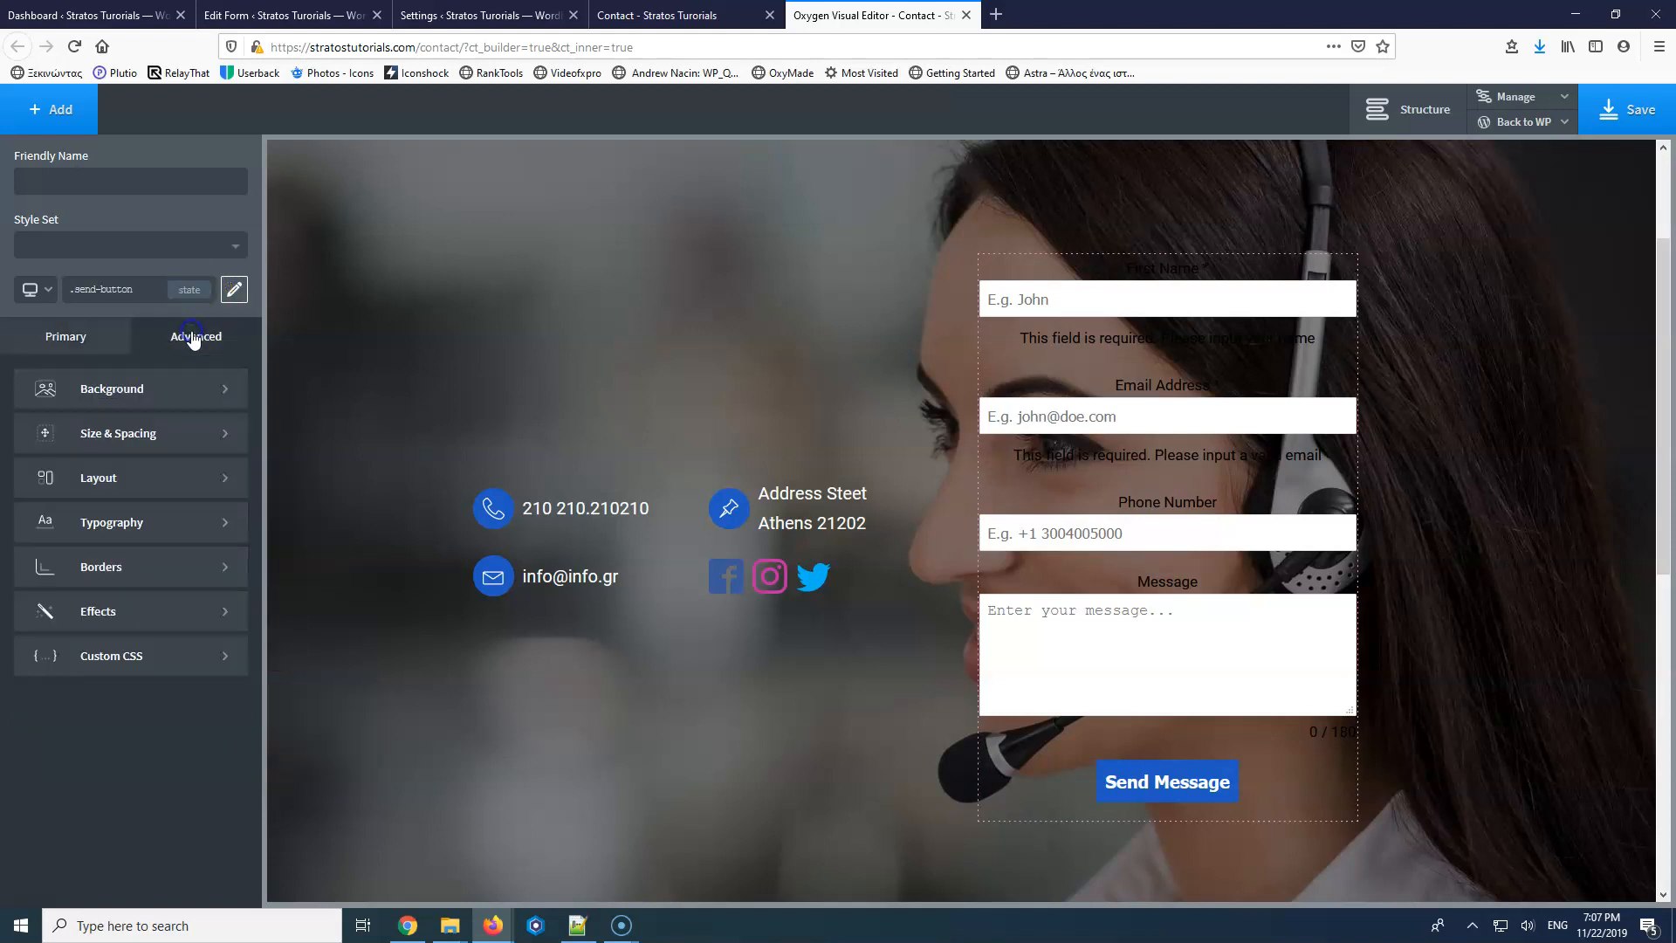
{"action": "left_click", "coordinate": [166, 393]}
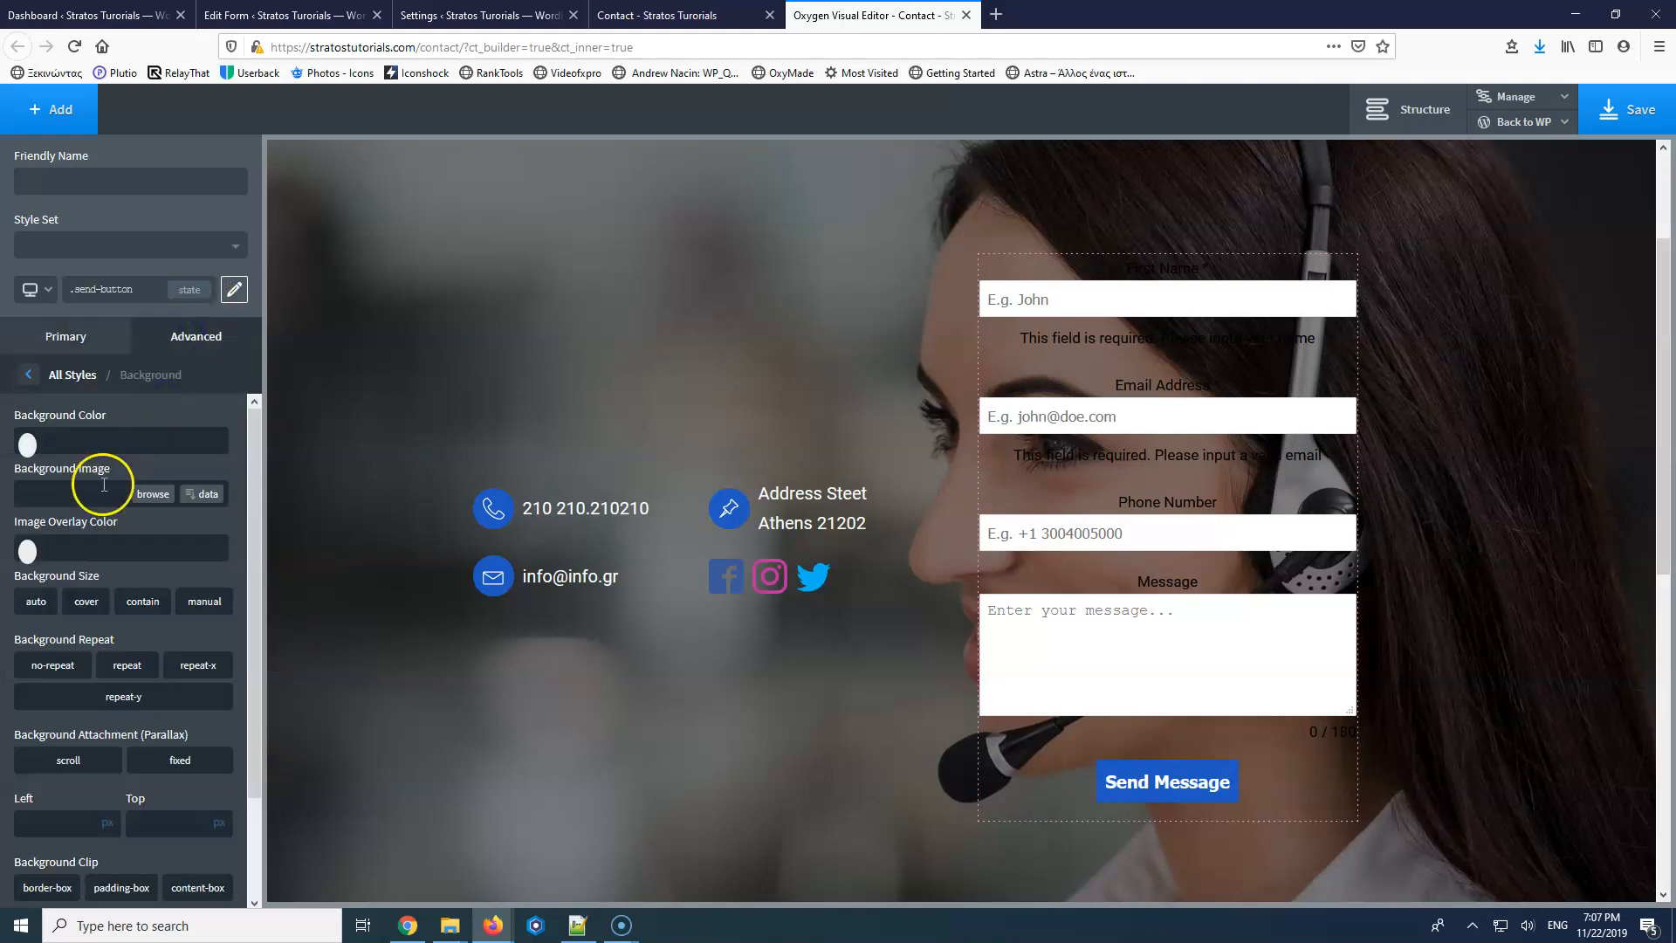
{"action": "left_click", "coordinate": [27, 442]}
{"action": "left_click", "coordinate": [60, 516]}
{"action": "mouse_move", "coordinate": [50, 525]}
{"action": "left_mouse_down"}
{"action": "mouse_move", "coordinate": [91, 515]}
{"action": "mouse_move", "coordinate": [34, 486]}
{"action": "mouse_move", "coordinate": [24, 598]}
{"action": "left_mouse_up"}
{"action": "left_click", "coordinate": [80, 439]}
{"action": "left_click", "coordinate": [27, 549]}
{"action": "left_click", "coordinate": [27, 549]}
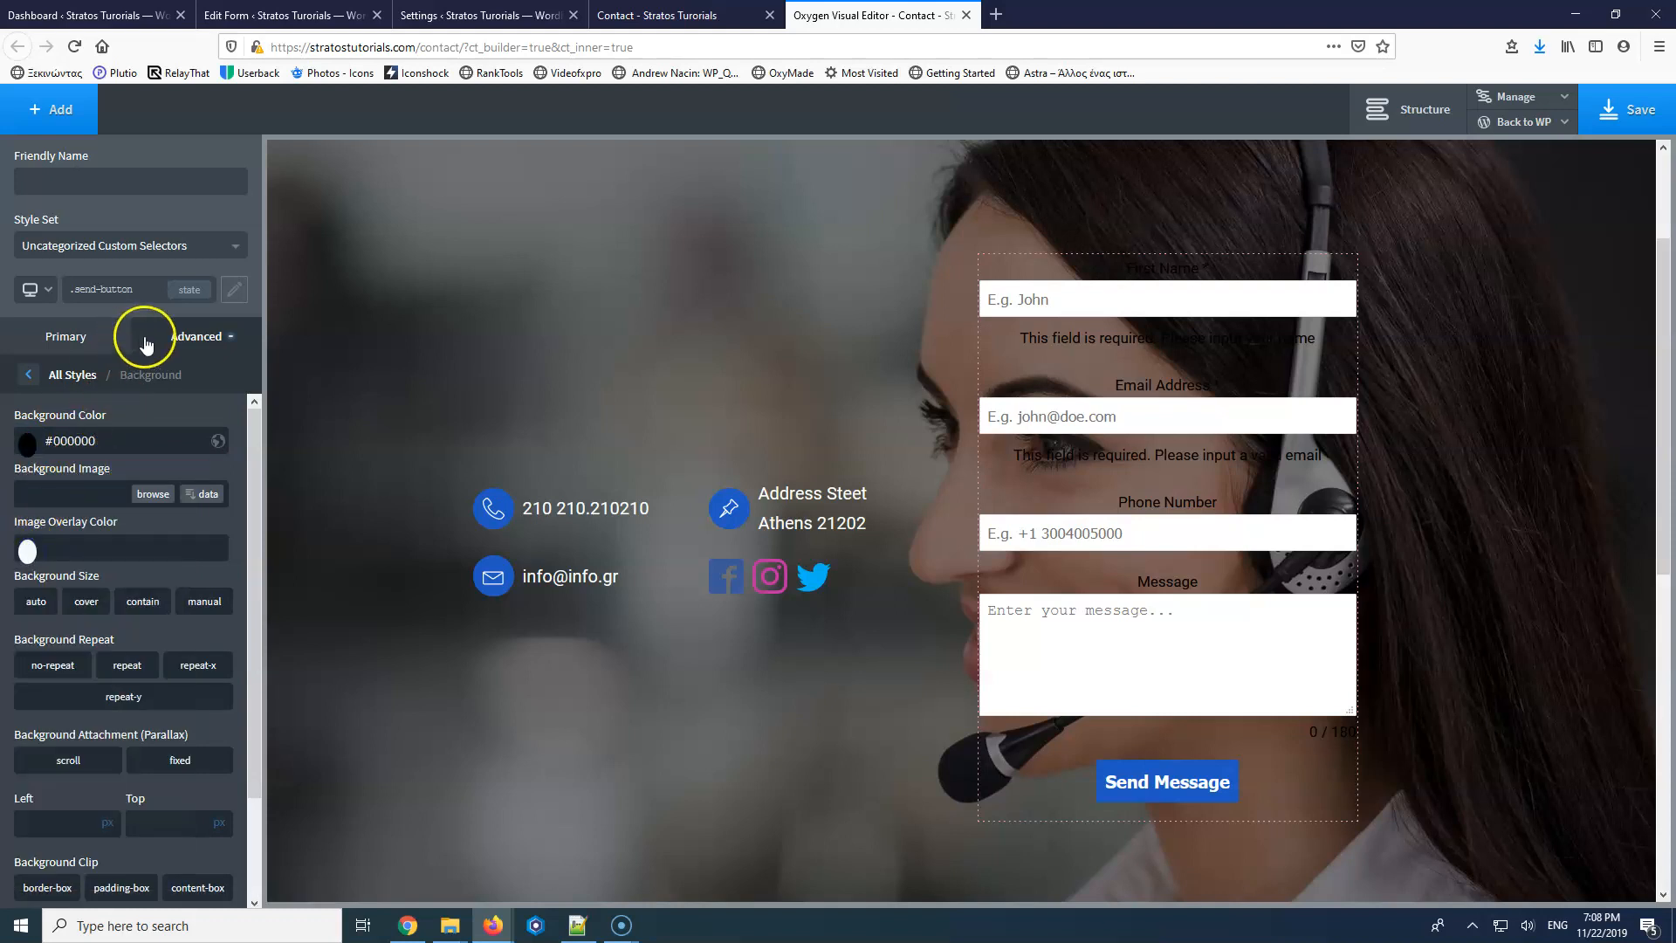
Set the .send-button typography colour to #2b2b2b.
{"action": "left_click", "coordinate": [175, 337]}
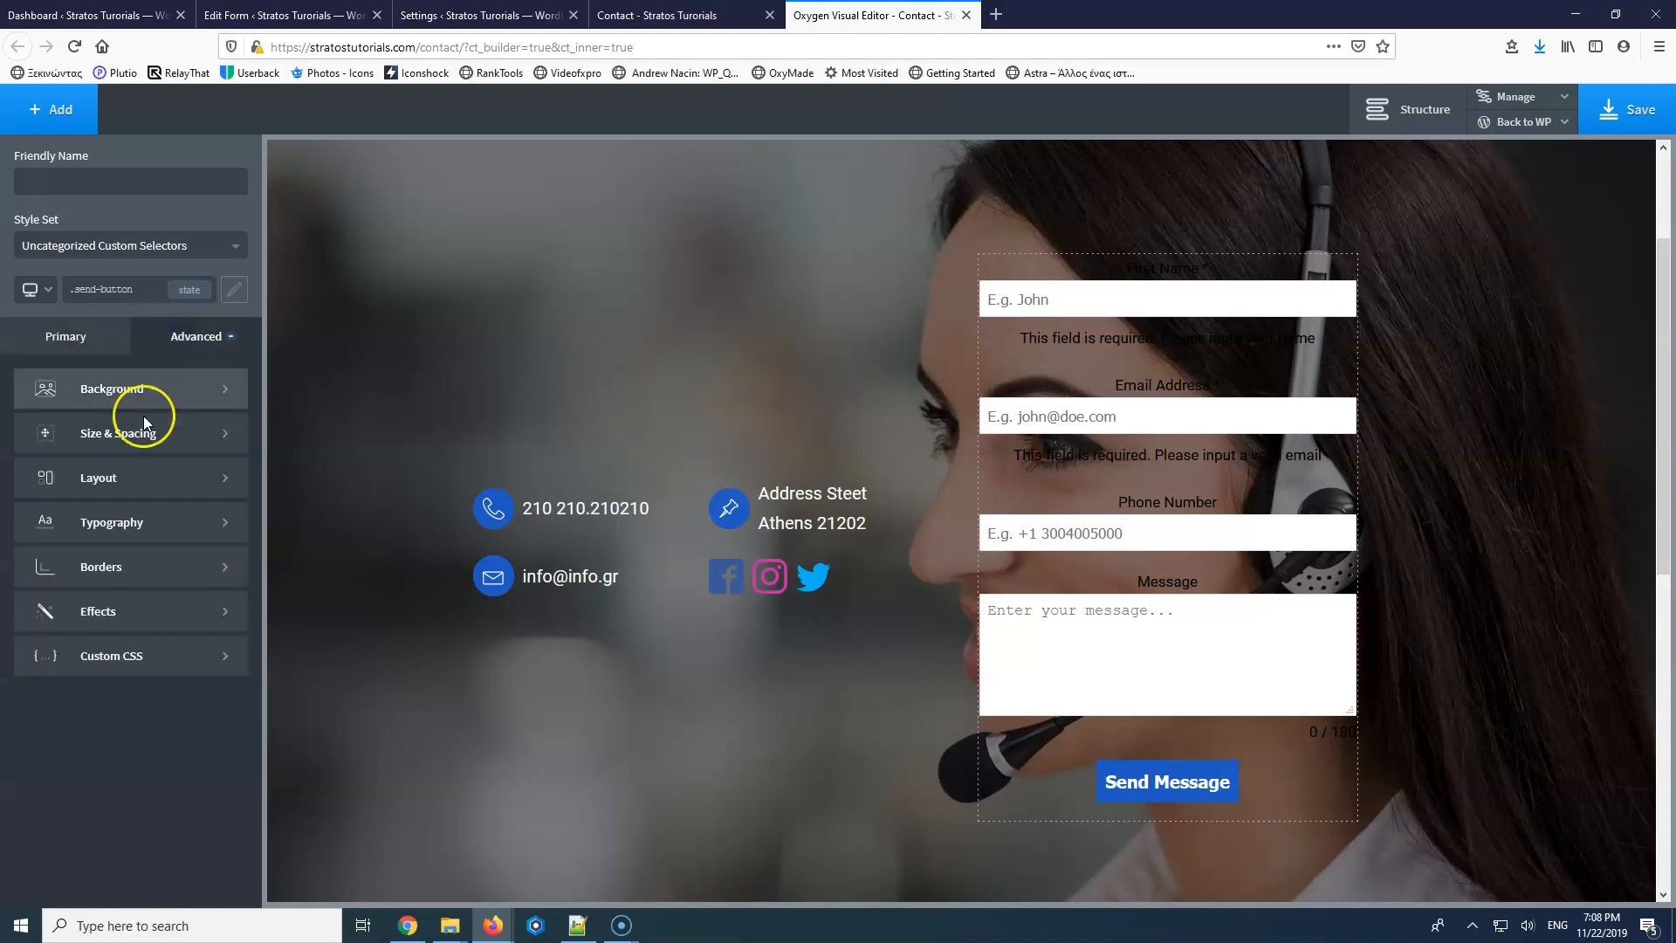
{"action": "left_click", "coordinate": [115, 526]}
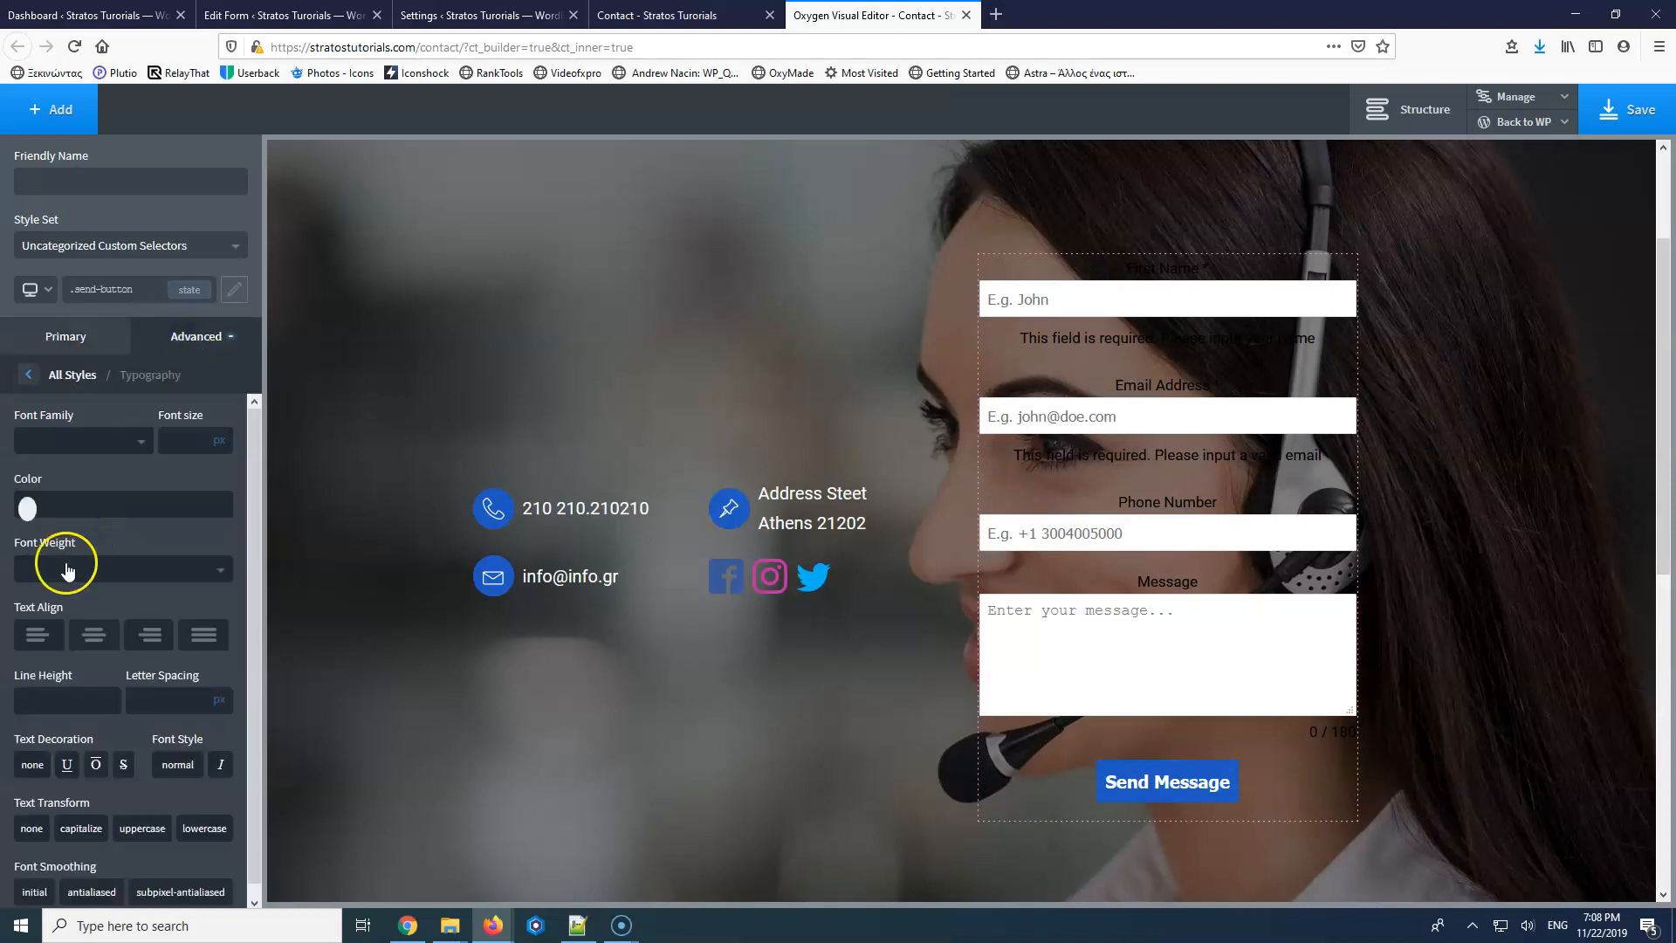
{"action": "left_click", "coordinate": [33, 511]}
{"action": "left_click_drag", "start_coordinate": [55, 554], "coordinate": [21, 664]}
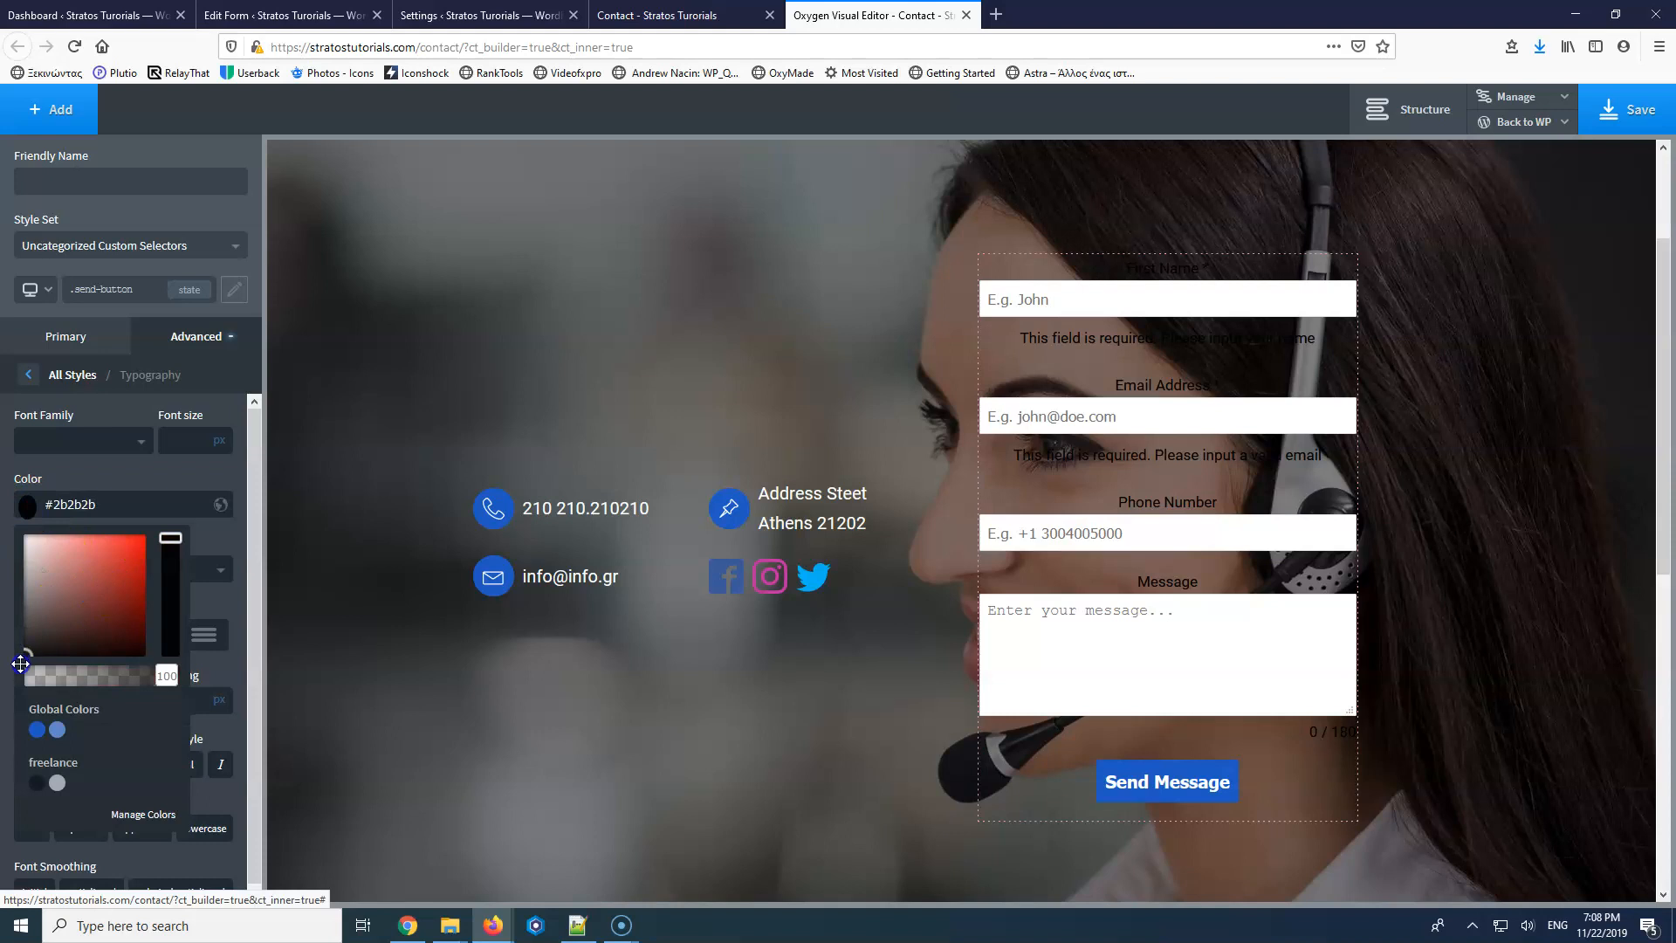
{"action": "left_click", "coordinate": [34, 375]}
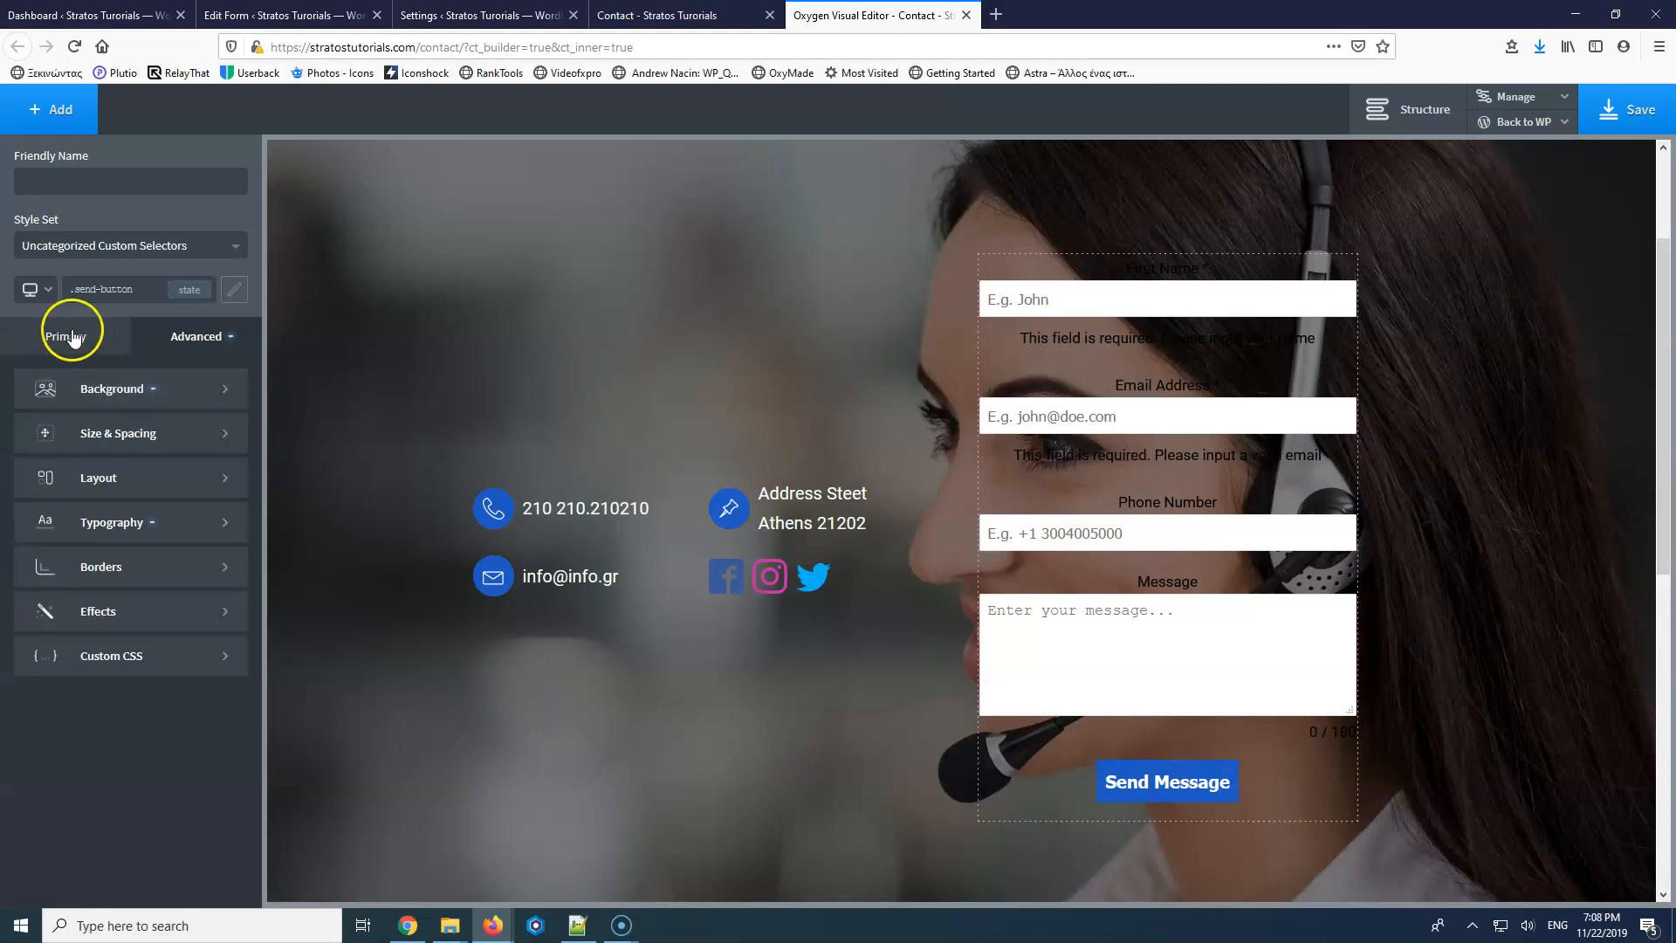
{"action": "left_click", "coordinate": [1162, 775]}
Switch to the plain button selector and change its background to grey #43484f.
{"action": "left_click", "coordinate": [131, 889]}
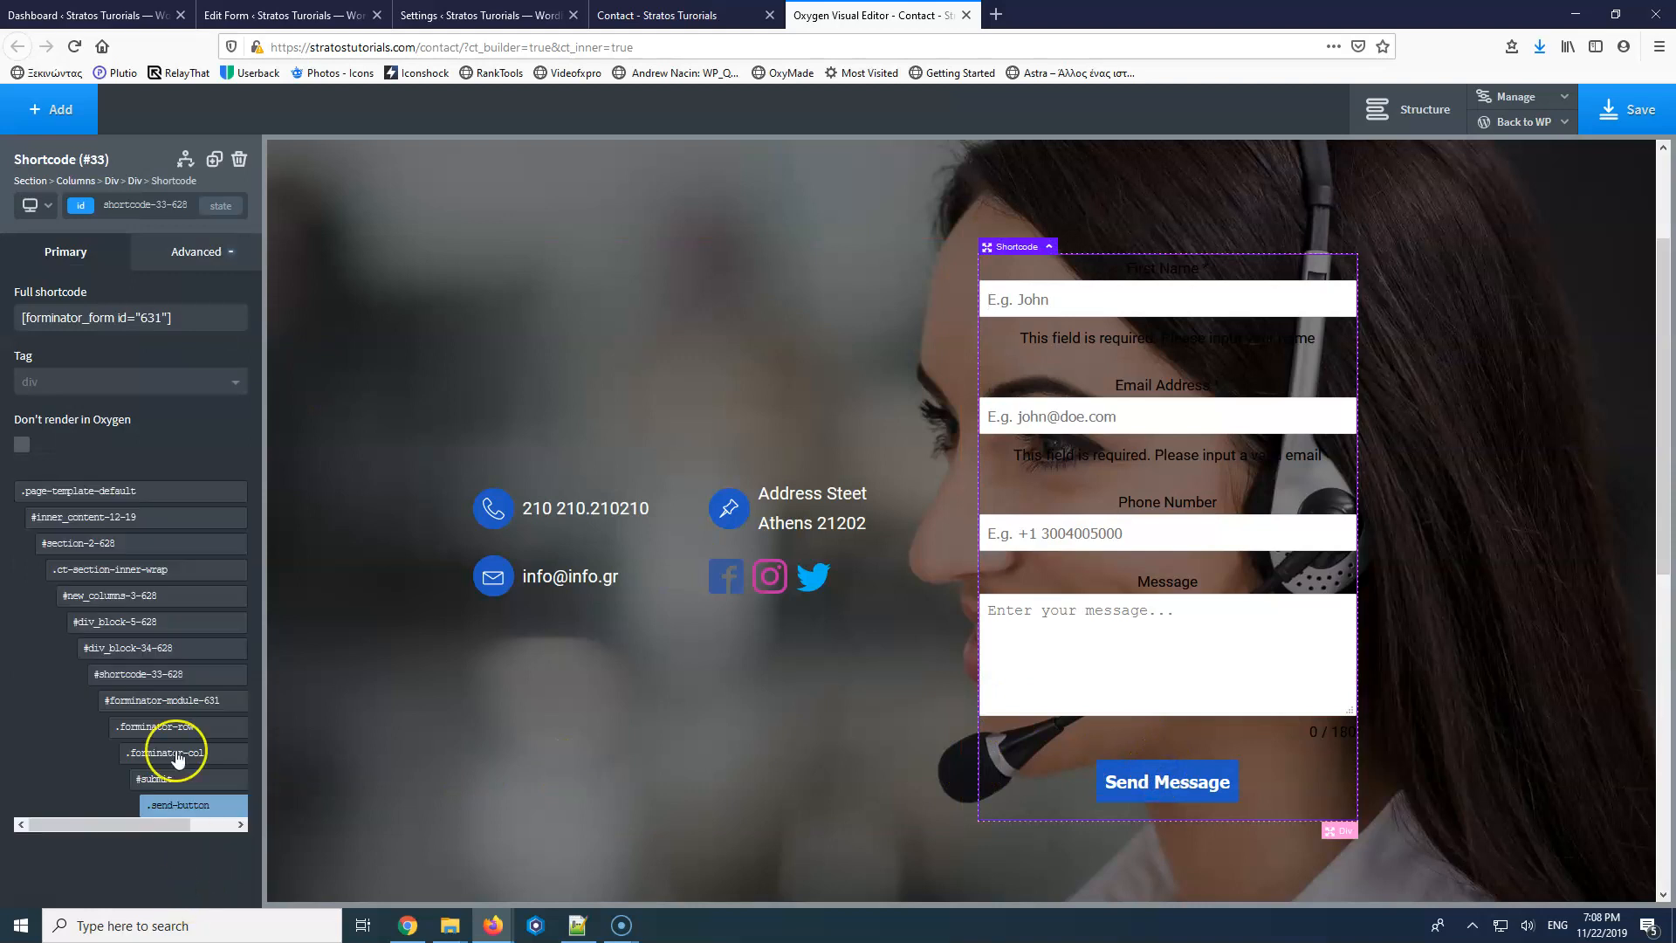
{"action": "mouse_move", "coordinate": [187, 805]}
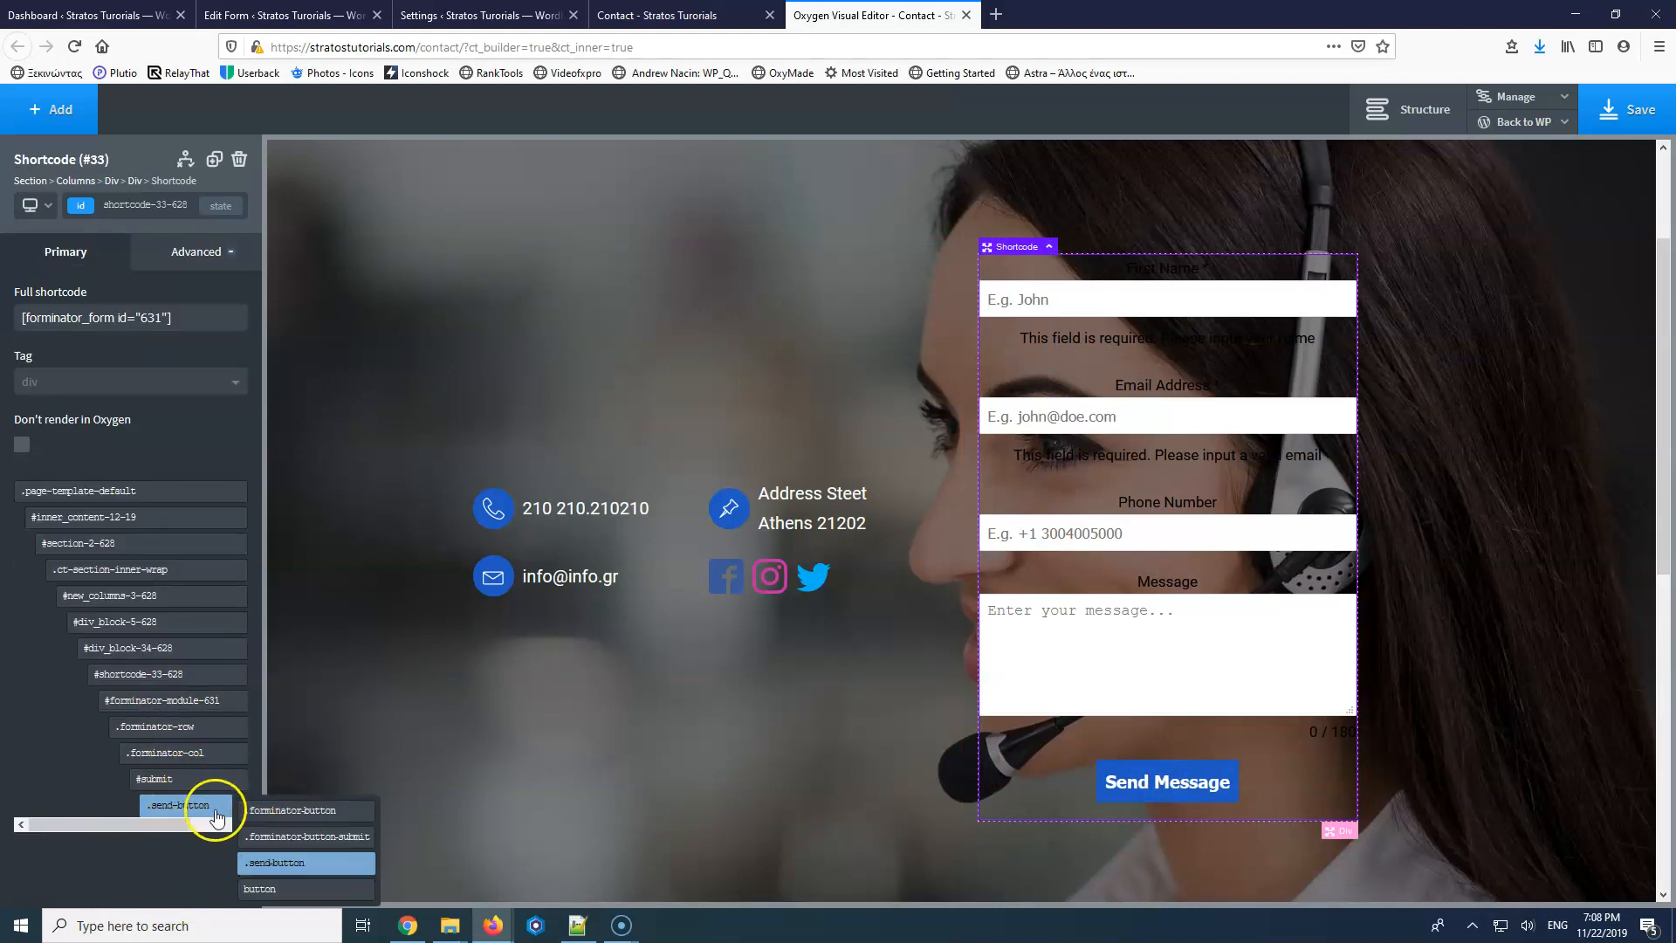
{"action": "left_click", "coordinate": [262, 889]}
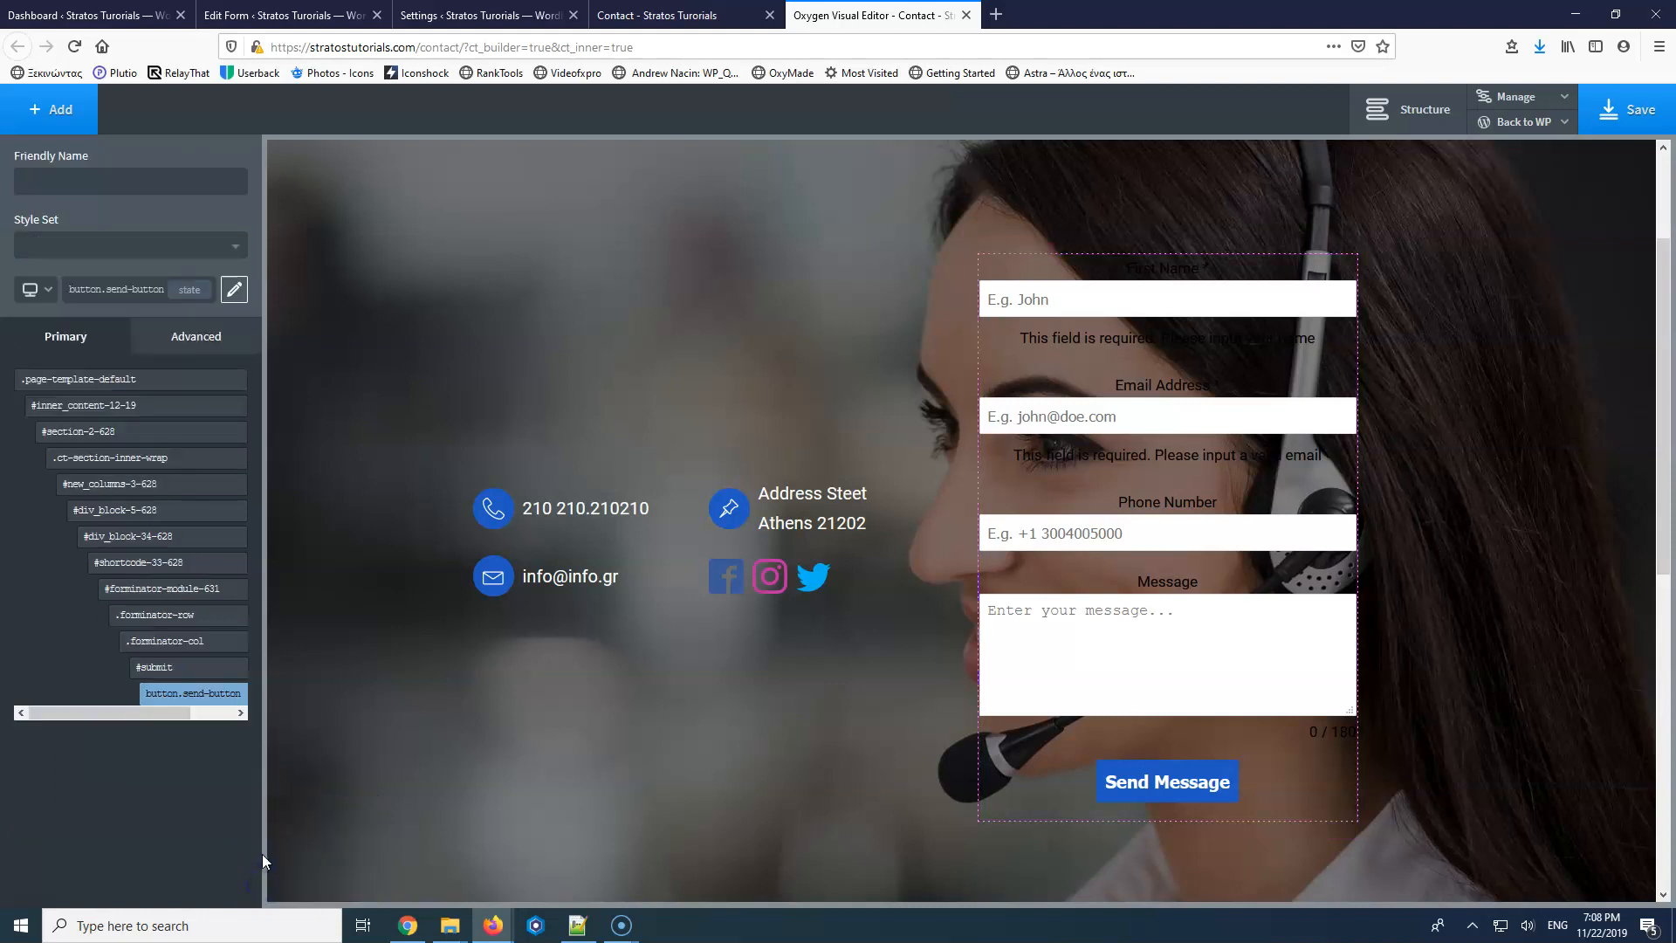
{"action": "mouse_move", "coordinate": [187, 695]}
{"action": "left_click", "coordinate": [270, 754]}
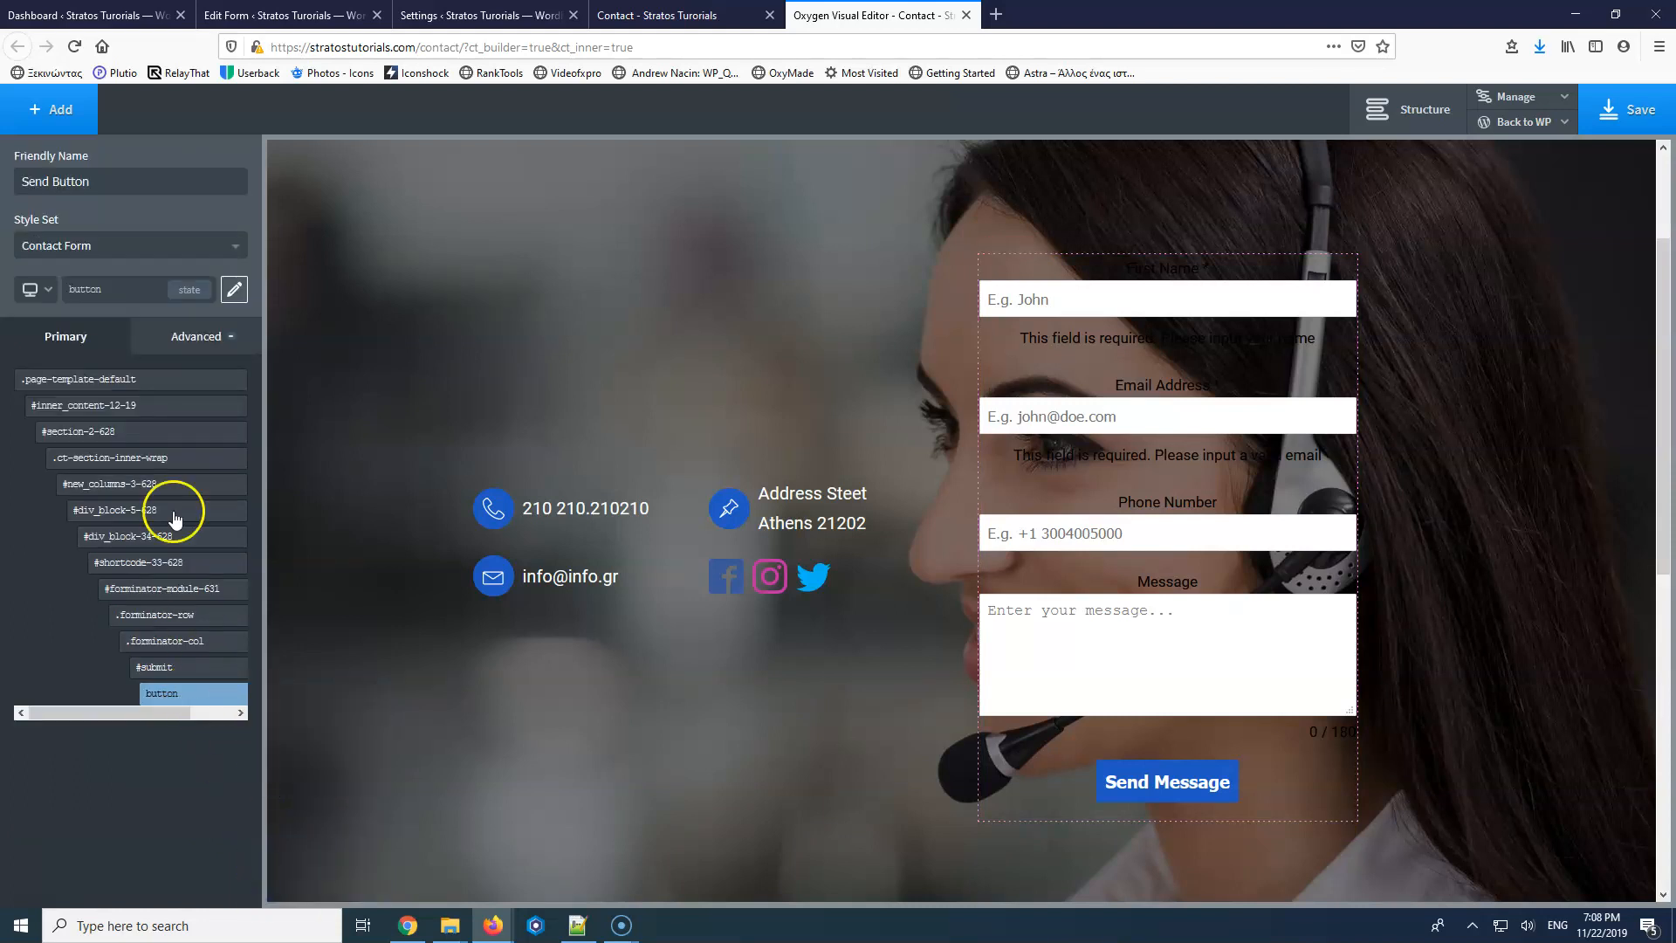
{"action": "left_click", "coordinate": [188, 337]}
{"action": "left_click", "coordinate": [131, 397]}
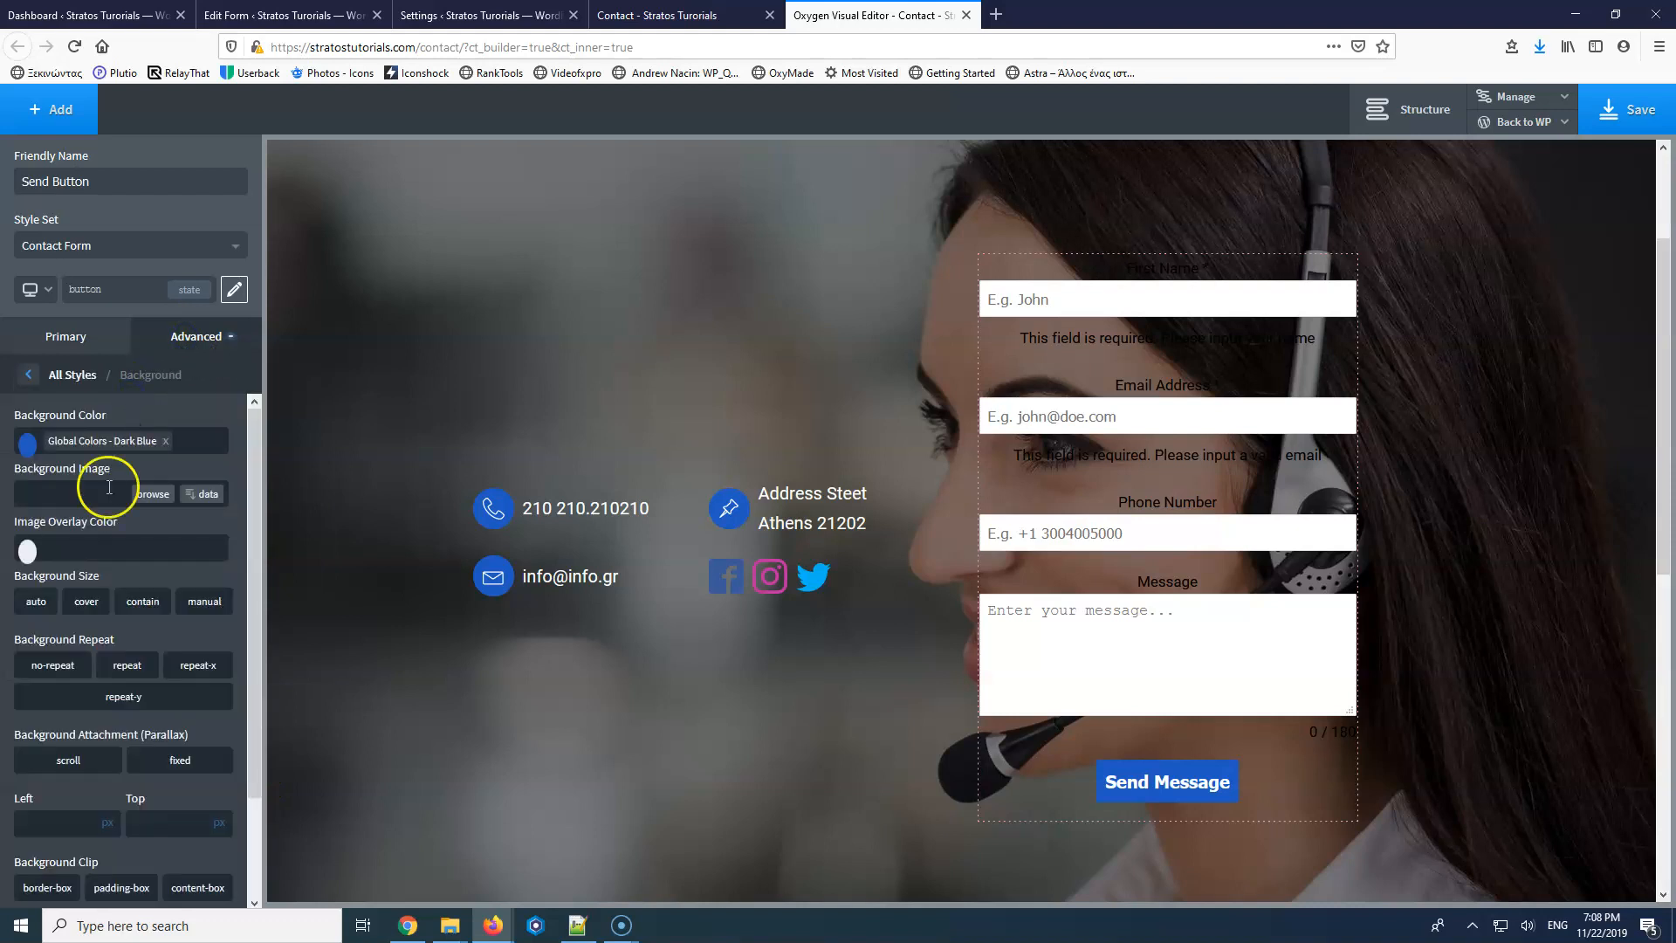
{"action": "left_click", "coordinate": [26, 452]}
{"action": "mouse_move", "coordinate": [60, 511]}
{"action": "left_mouse_down"}
{"action": "mouse_move", "coordinate": [43, 555]}
{"action": "mouse_move", "coordinate": [50, 529]}
{"action": "mouse_move", "coordinate": [65, 572]}
{"action": "mouse_move", "coordinate": [42, 495]}
{"action": "mouse_move", "coordinate": [22, 514]}
{"action": "mouse_move", "coordinate": [21, 577]}
{"action": "mouse_move", "coordinate": [57, 531]}
{"action": "mouse_move", "coordinate": [26, 487]}
{"action": "mouse_move", "coordinate": [16, 565]}
{"action": "mouse_move", "coordinate": [24, 472]}
{"action": "left_mouse_up"}
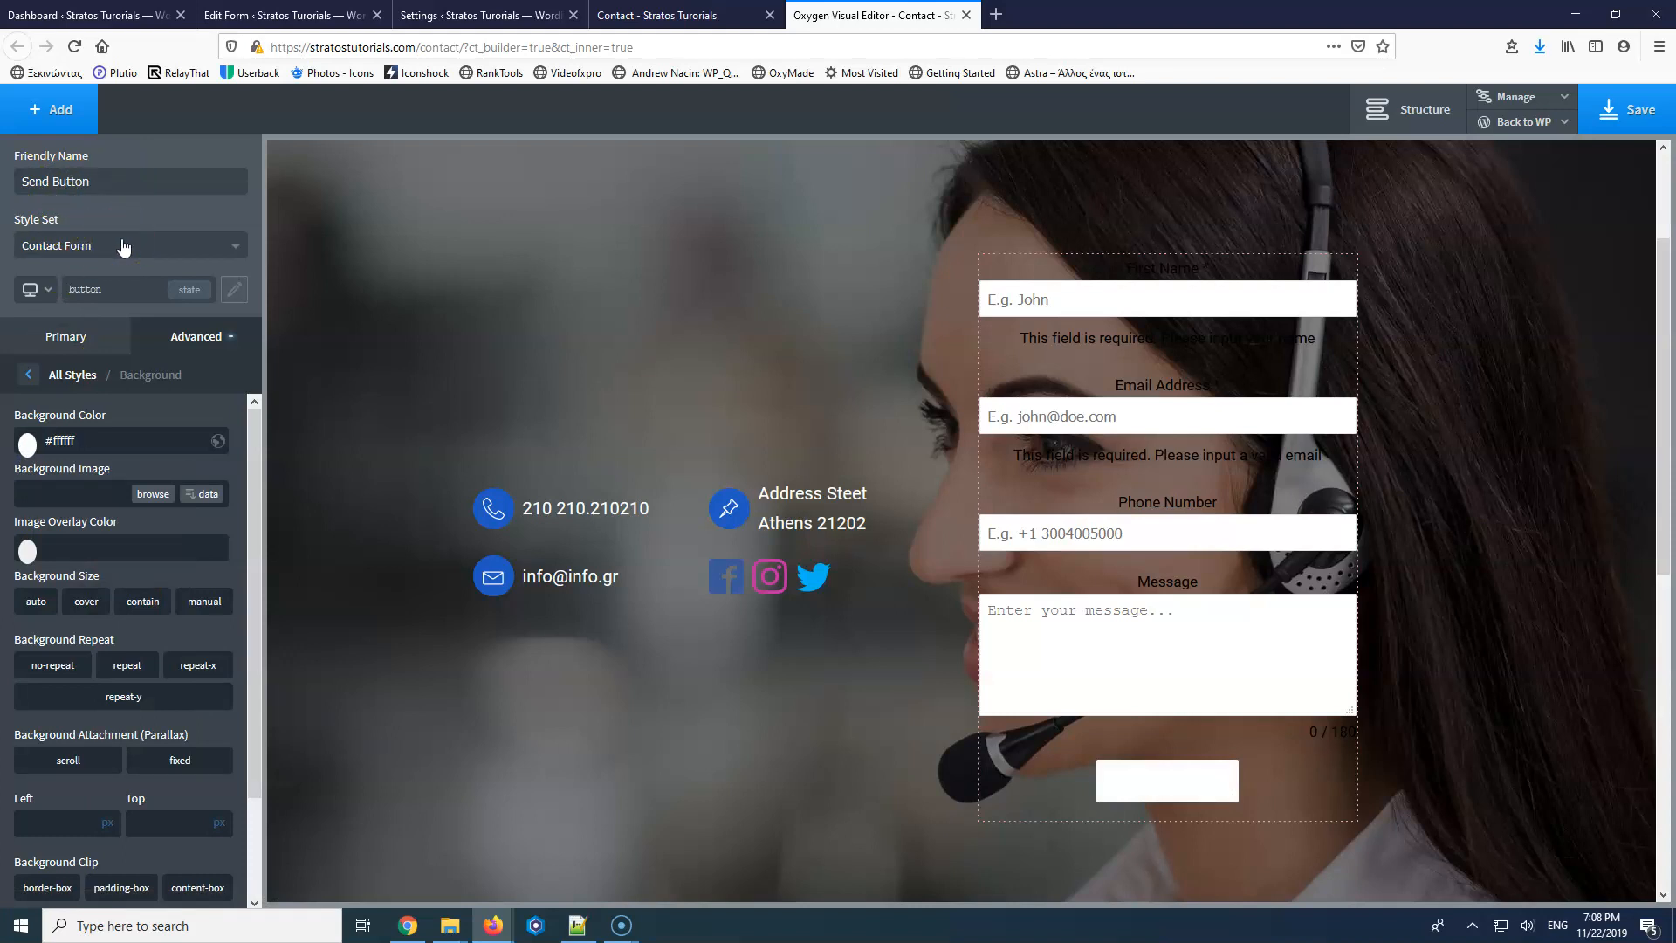
Set the button background to the Dark Blue global colour.
{"action": "left_click", "coordinate": [237, 292]}
{"action": "left_click", "coordinate": [236, 292]}
{"action": "left_click", "coordinate": [235, 293]}
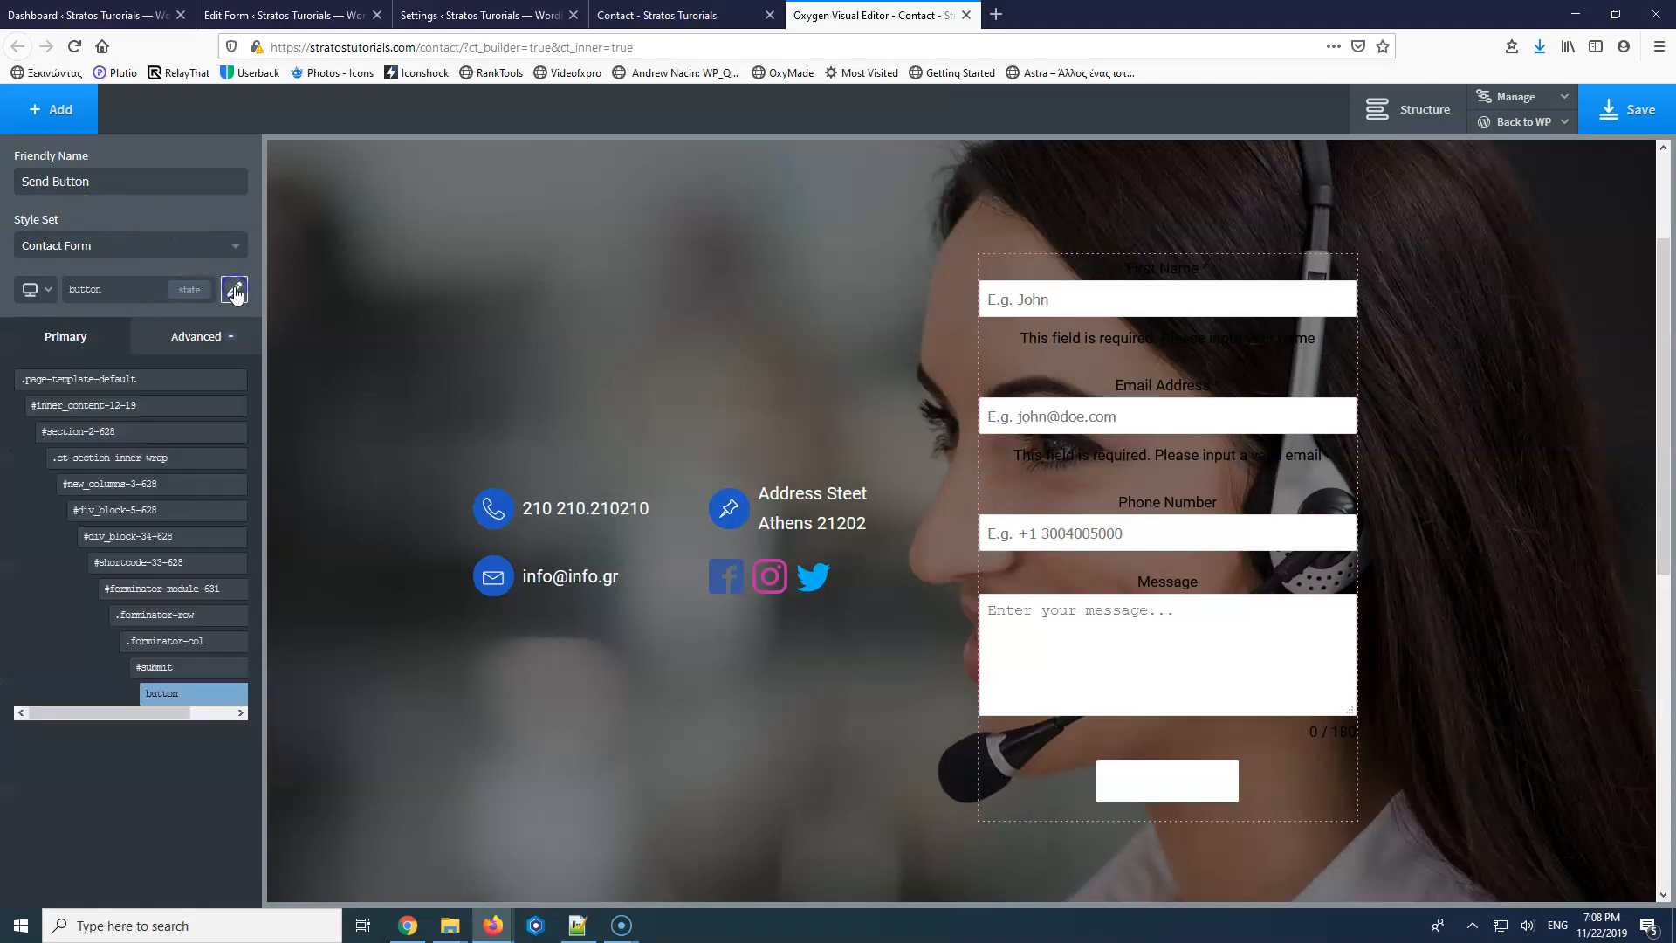
{"action": "left_click", "coordinate": [235, 295]}
{"action": "left_click", "coordinate": [236, 292]}
{"action": "mouse_move", "coordinate": [194, 701]}
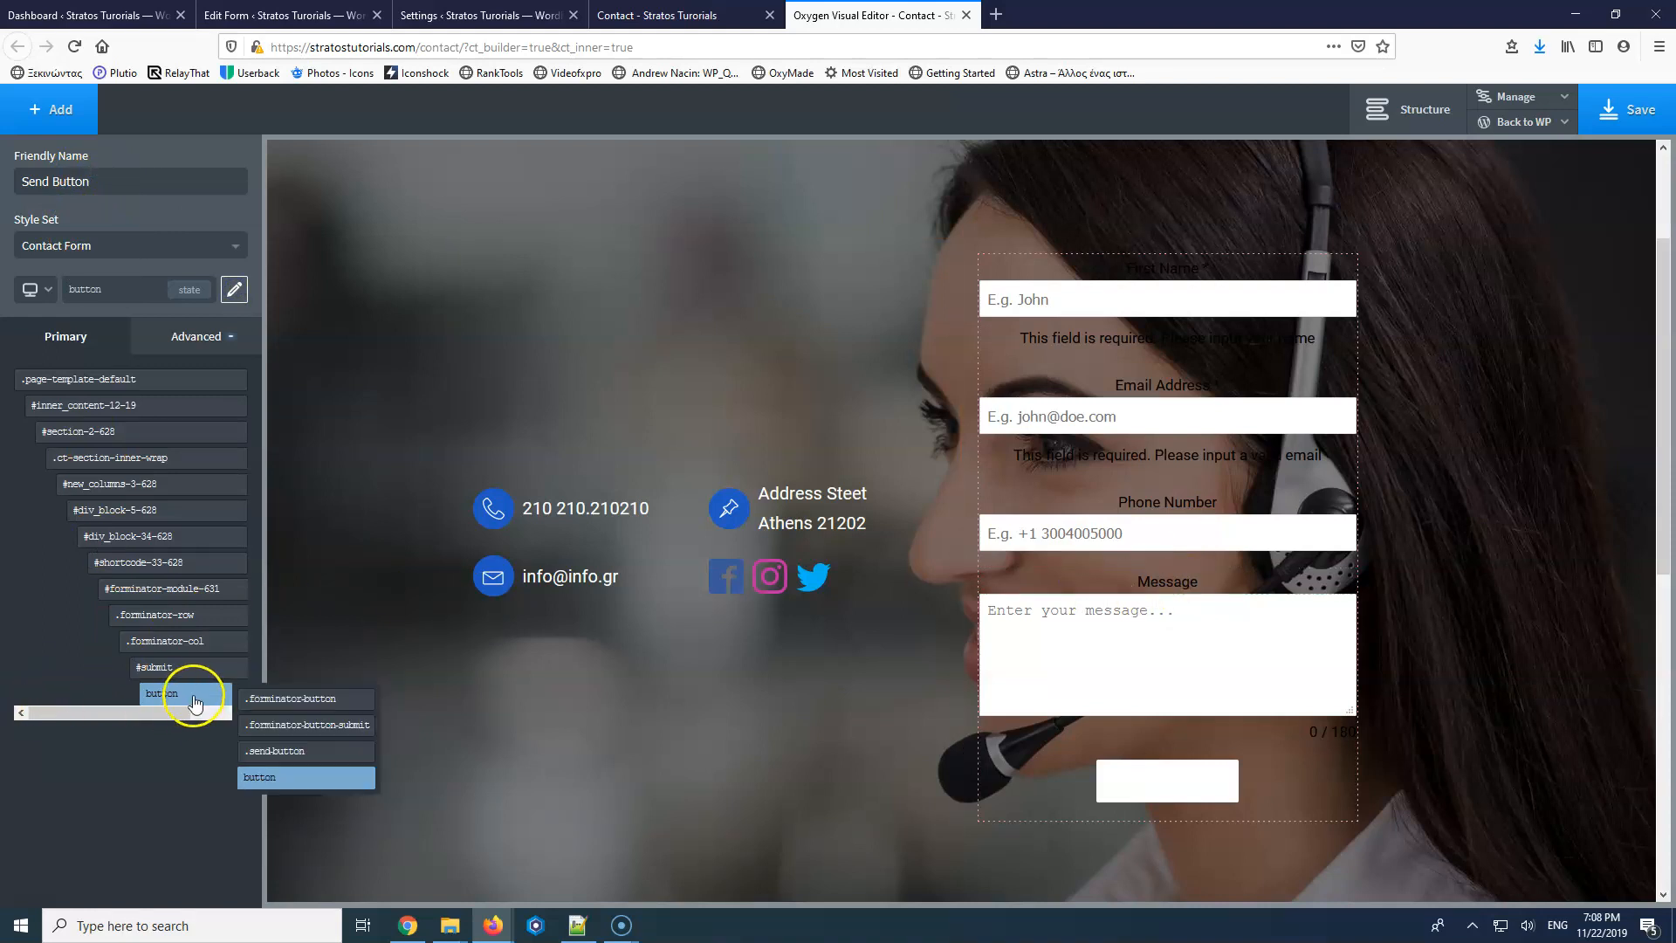
{"action": "left_click", "coordinate": [175, 337]}
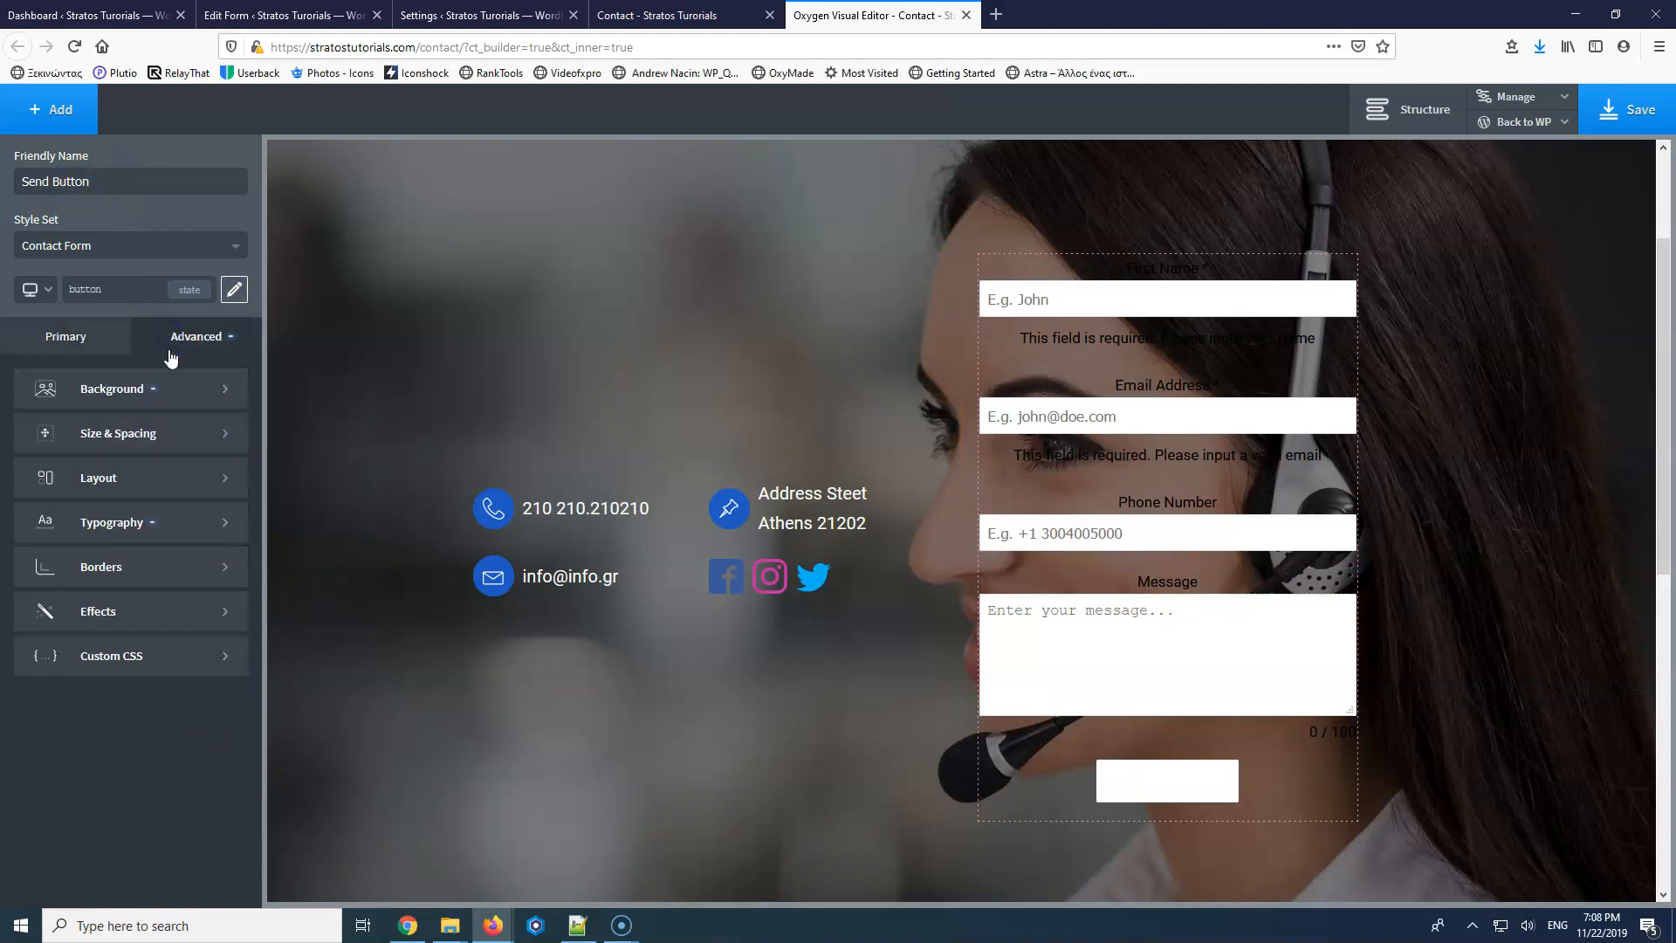
{"action": "left_click", "coordinate": [145, 387]}
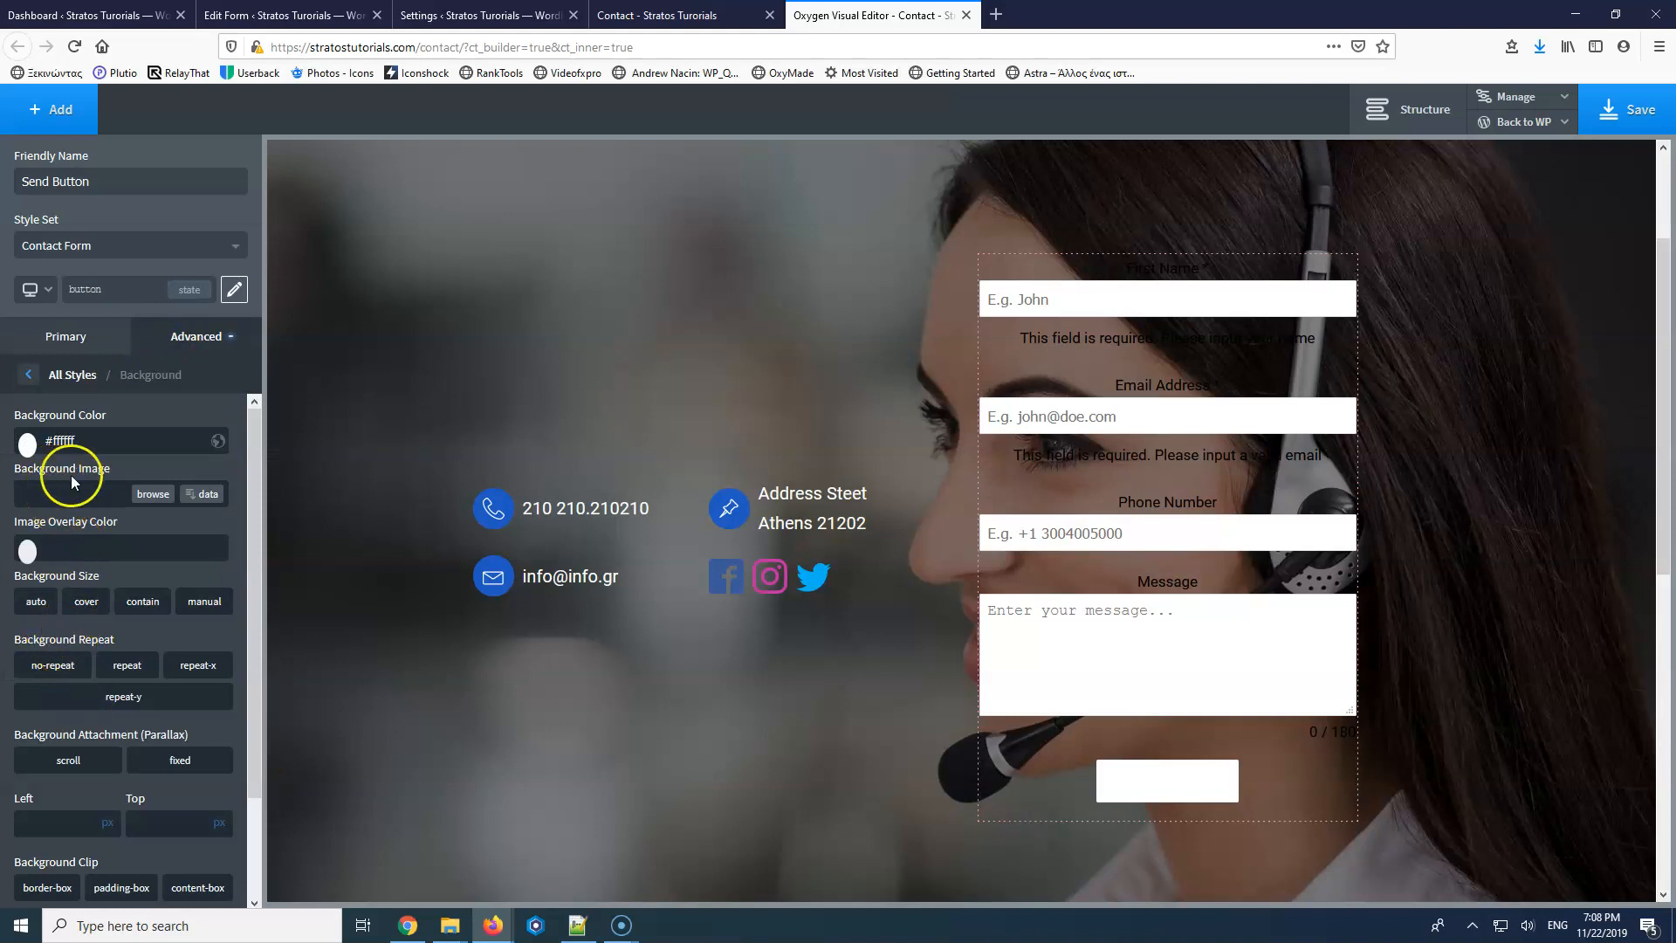
{"action": "left_click", "coordinate": [28, 442]}
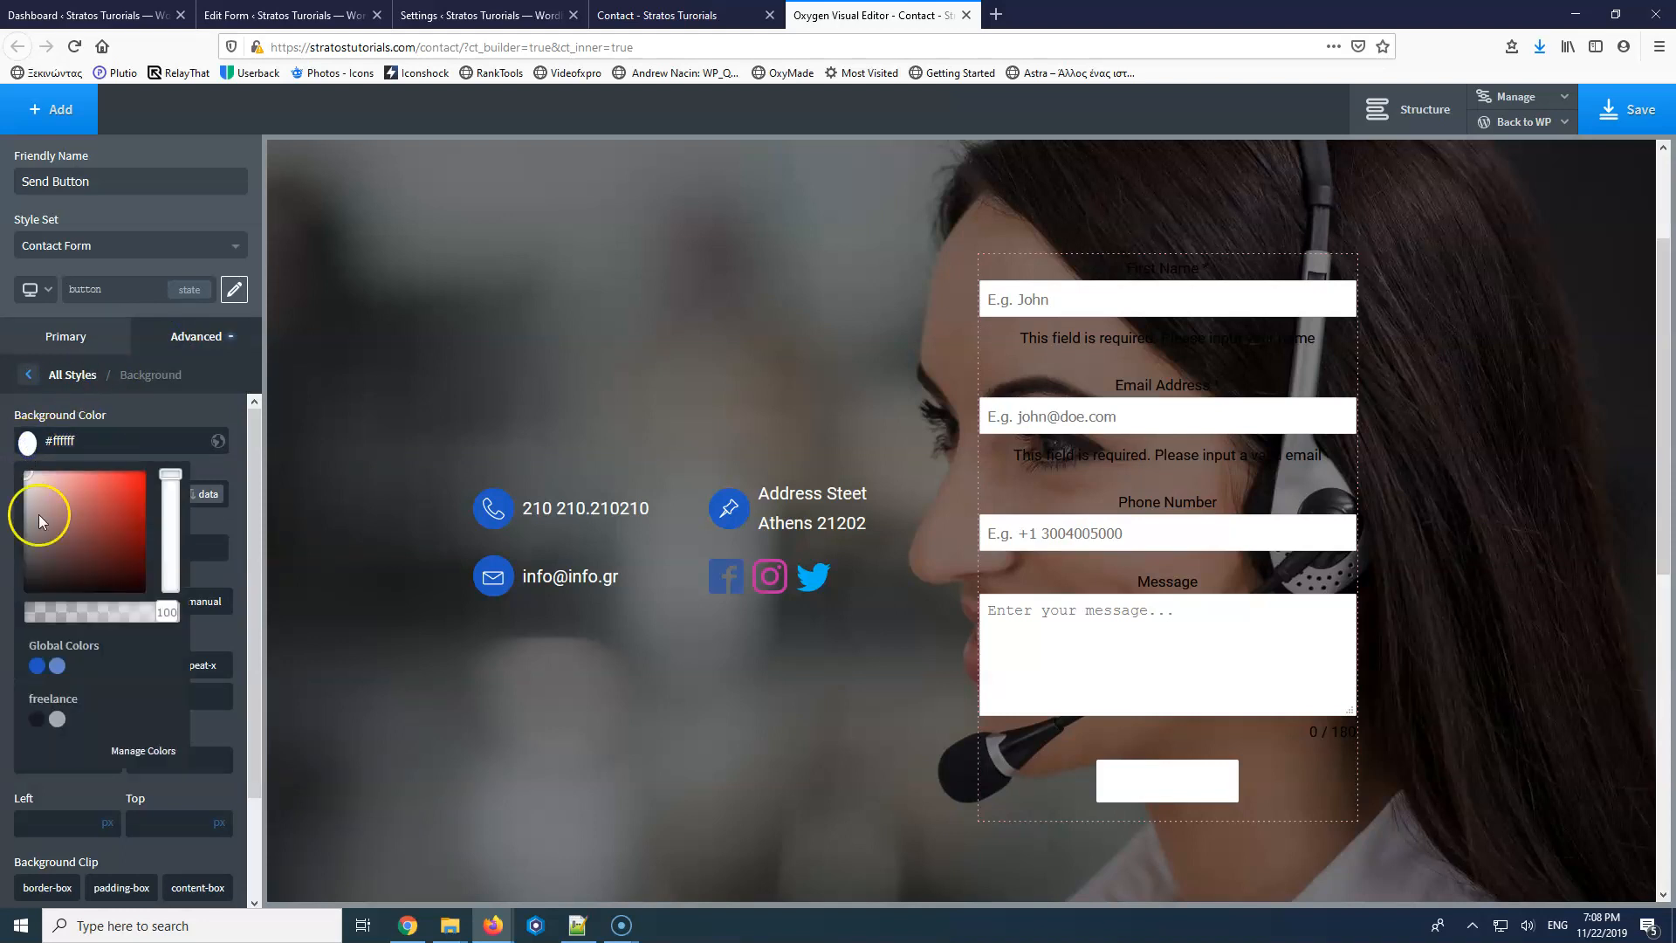
{"action": "left_click", "coordinate": [38, 668]}
{"action": "left_click", "coordinate": [31, 443]}
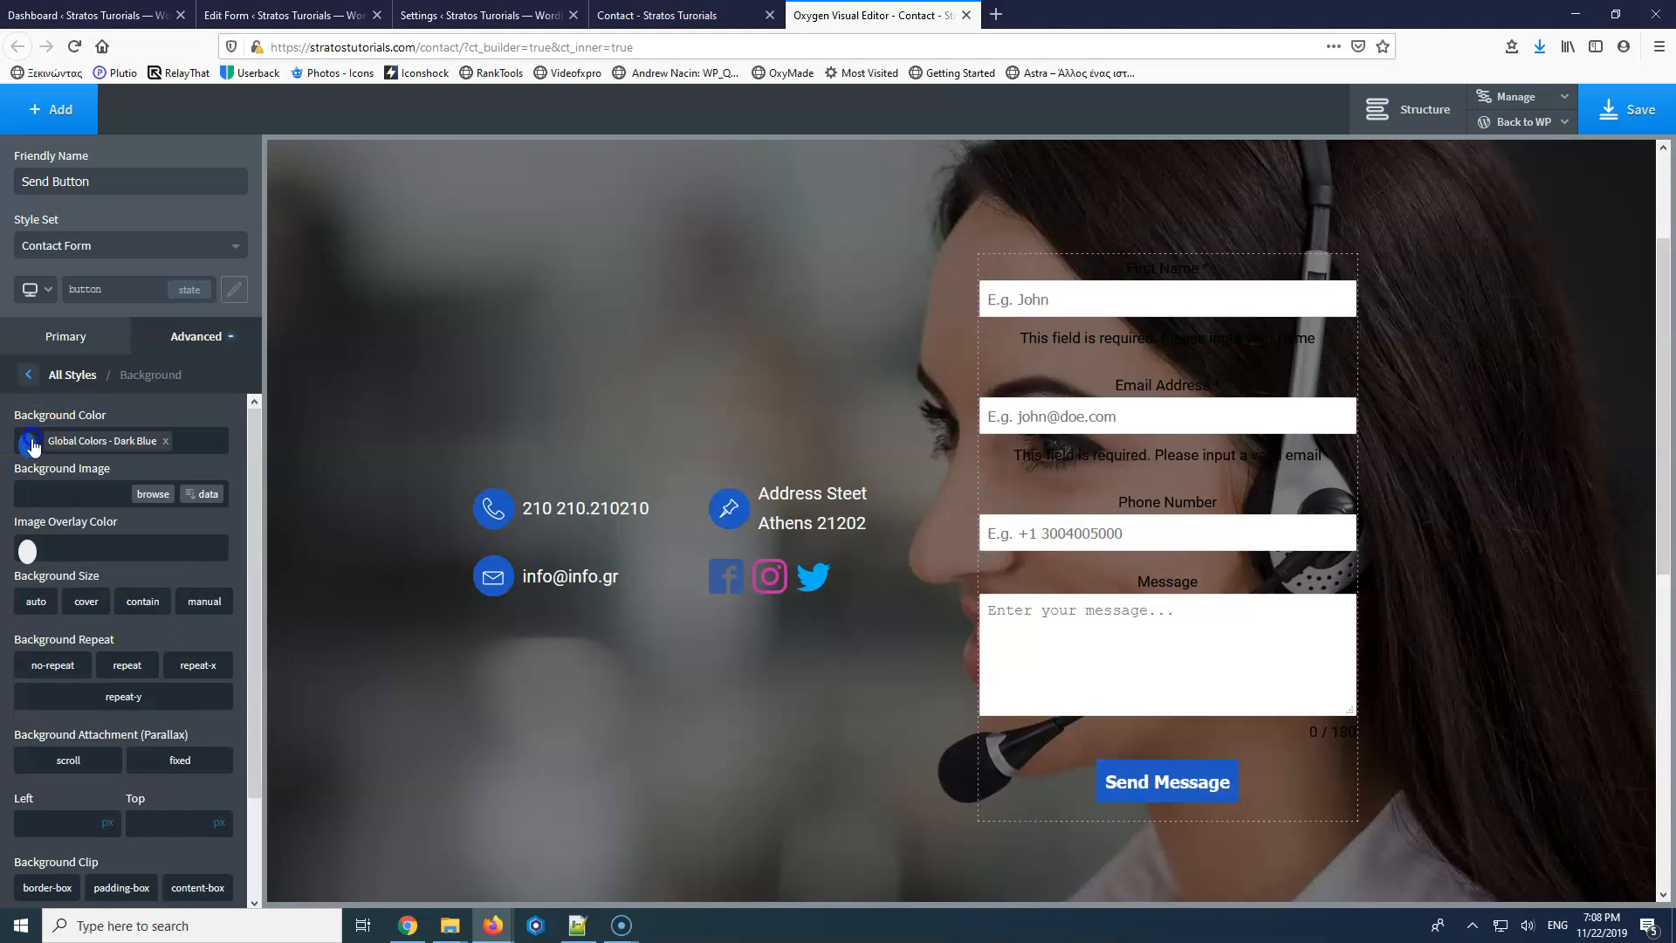
Give the button a Light Blue global colour background on :hover, keeping Dark Blue normally.
{"action": "left_click", "coordinate": [199, 292]}
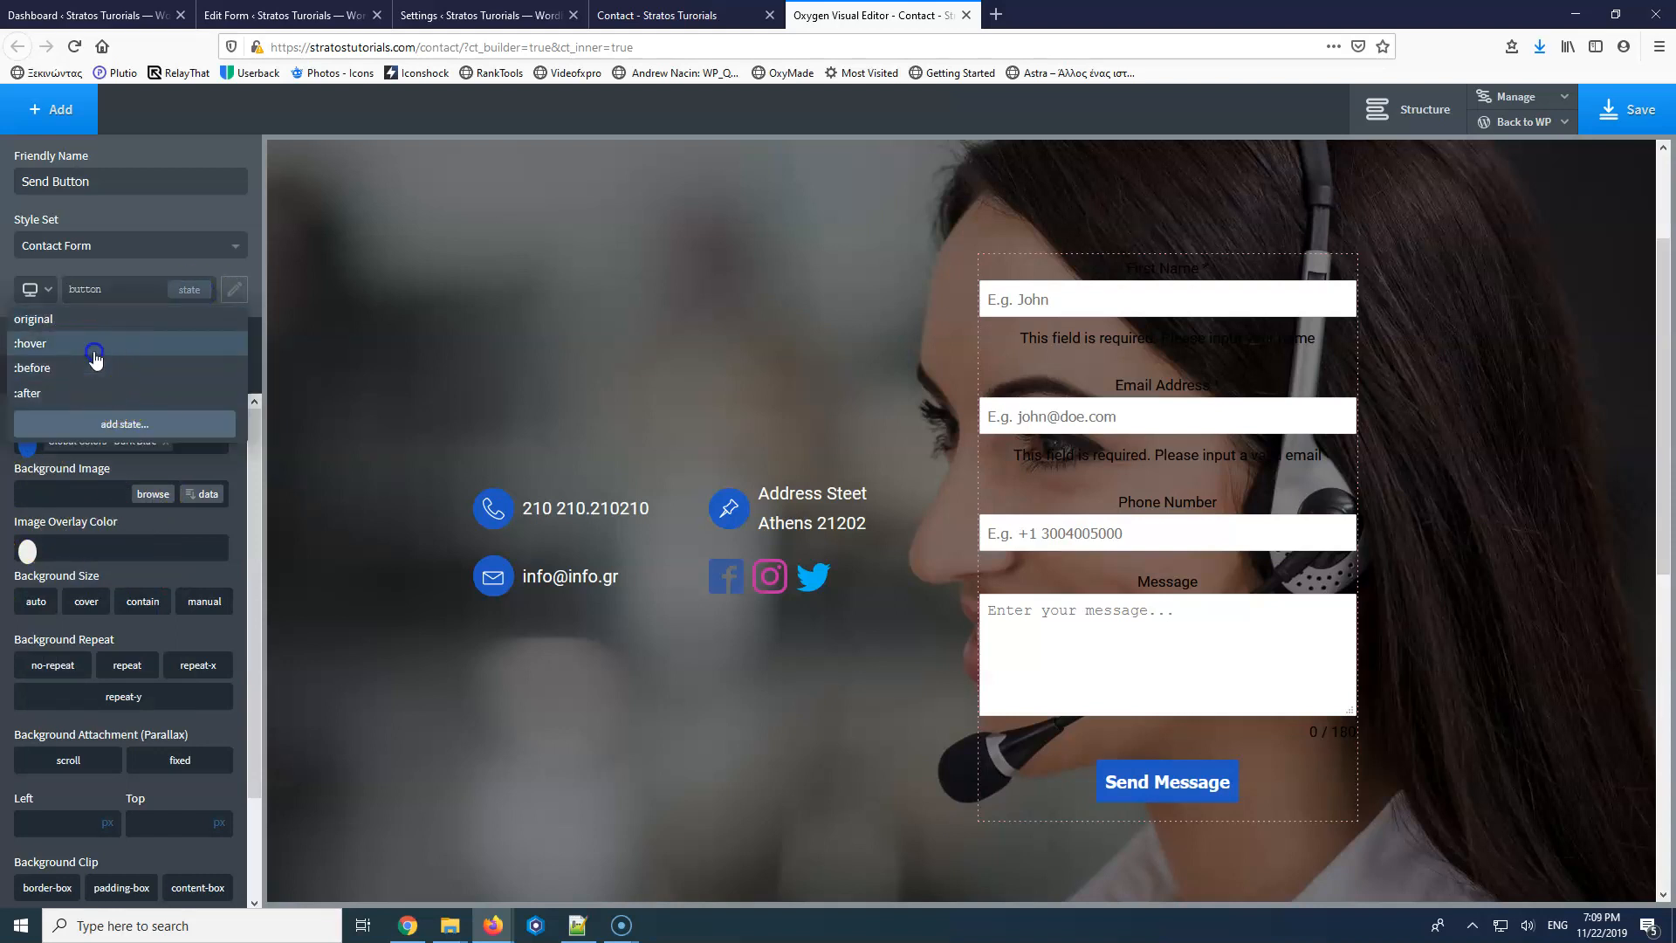
{"action": "left_click", "coordinate": [96, 347]}
{"action": "left_click", "coordinate": [27, 445]}
{"action": "left_click", "coordinate": [56, 667]}
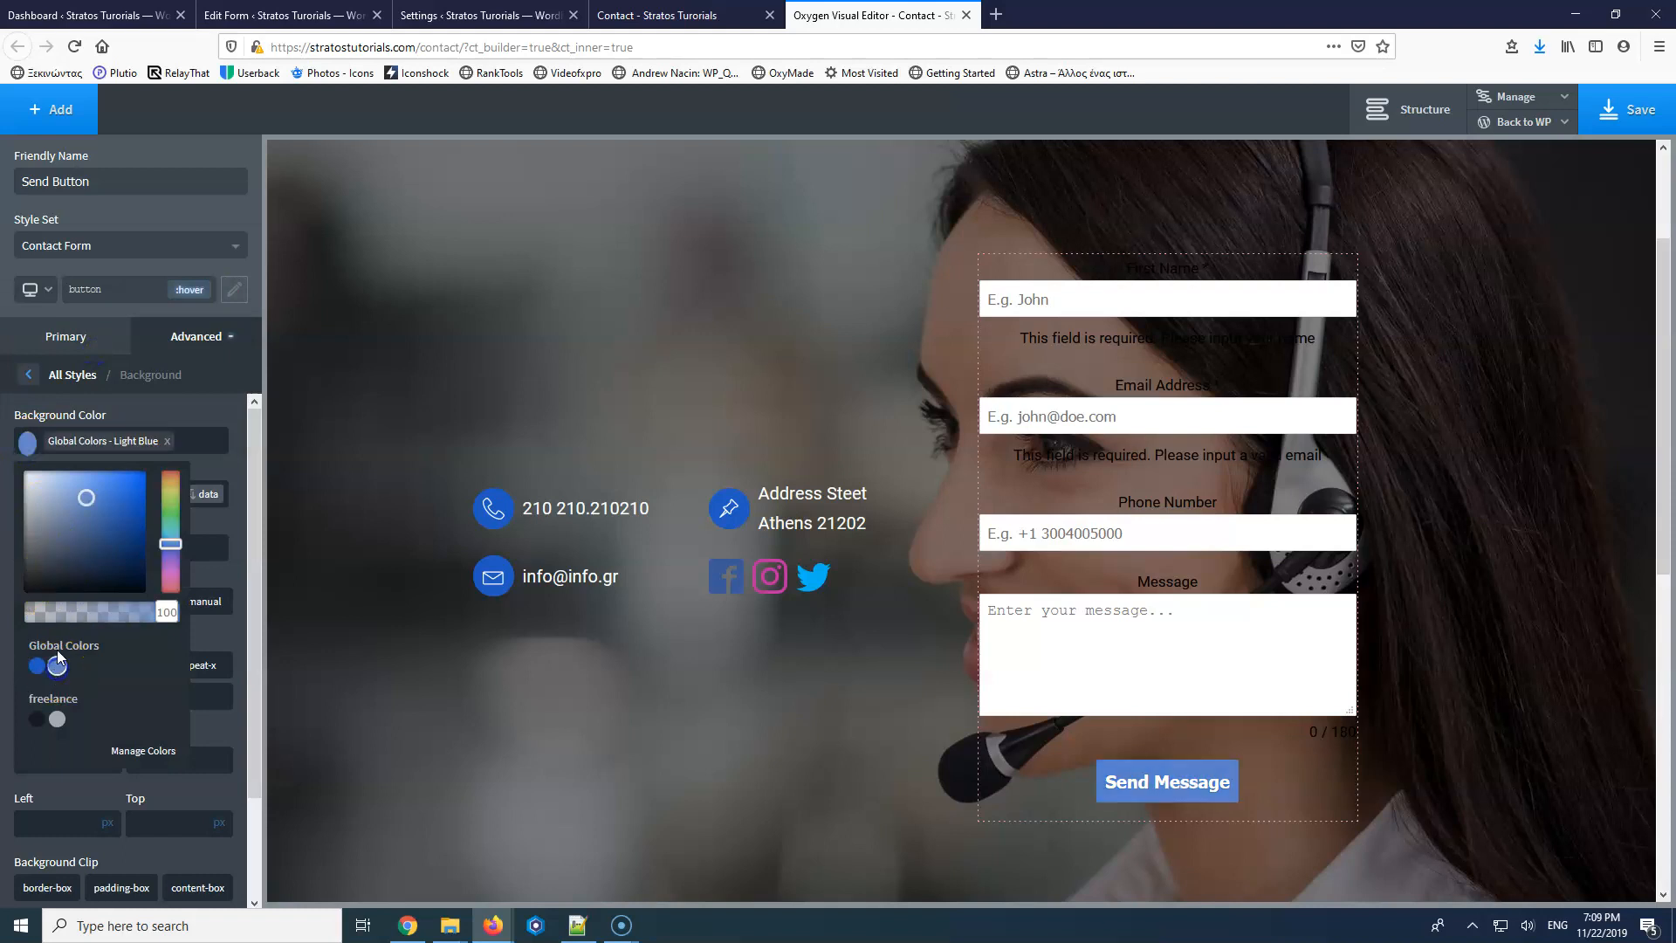
{"action": "left_click", "coordinate": [188, 292]}
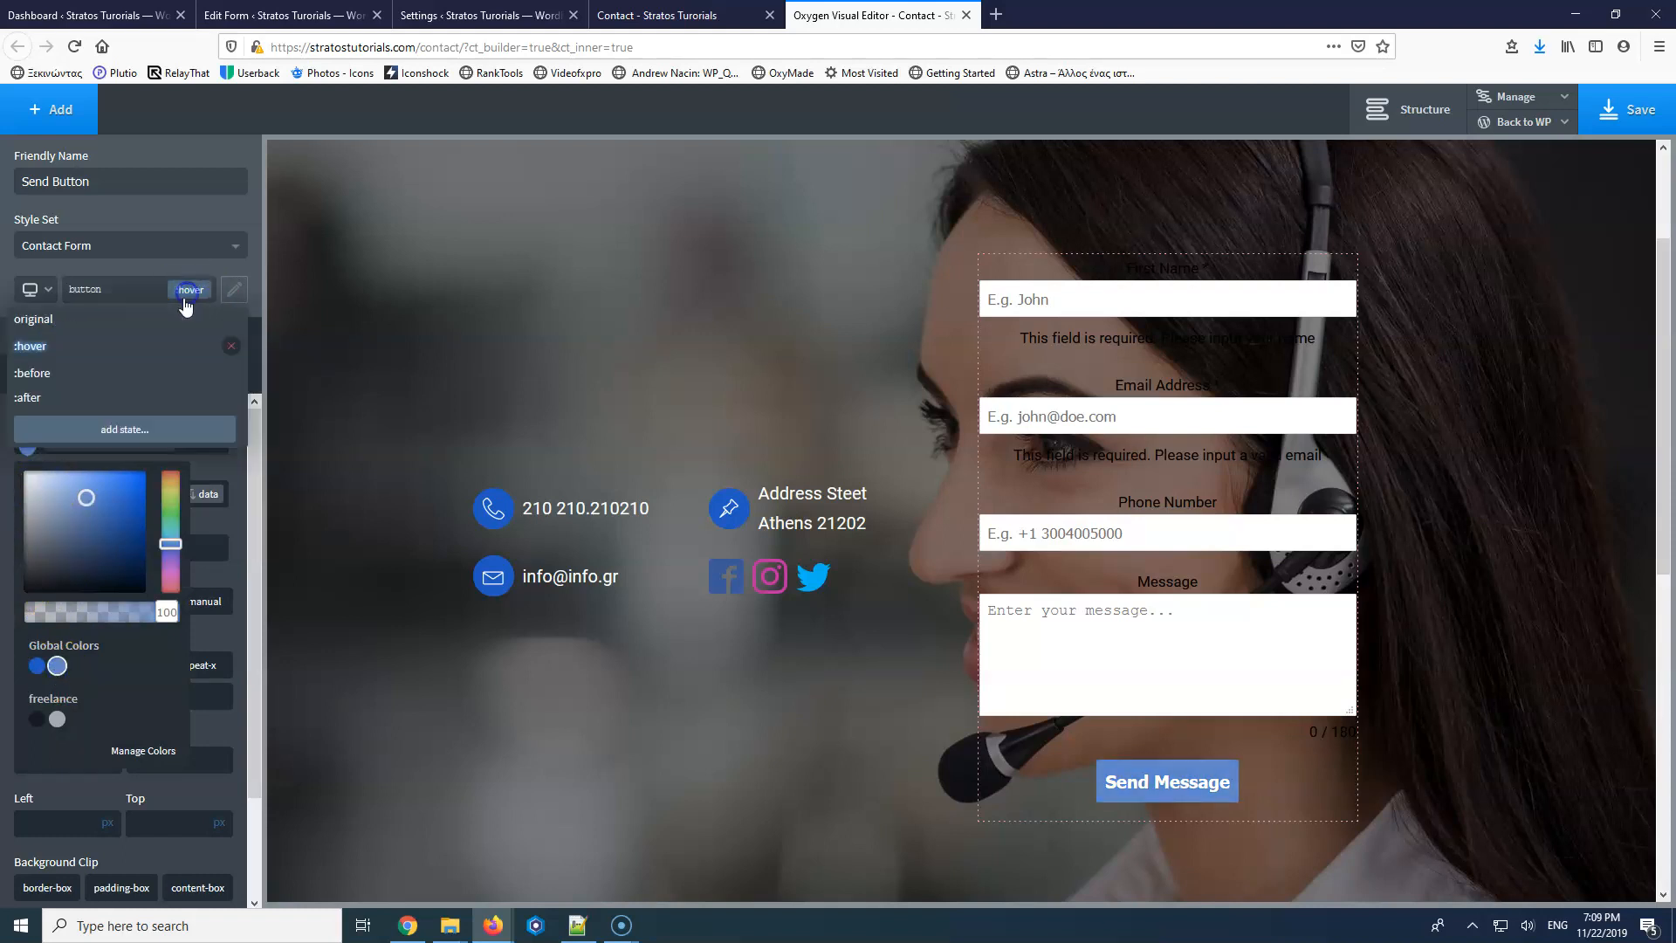
{"action": "left_click", "coordinate": [101, 323]}
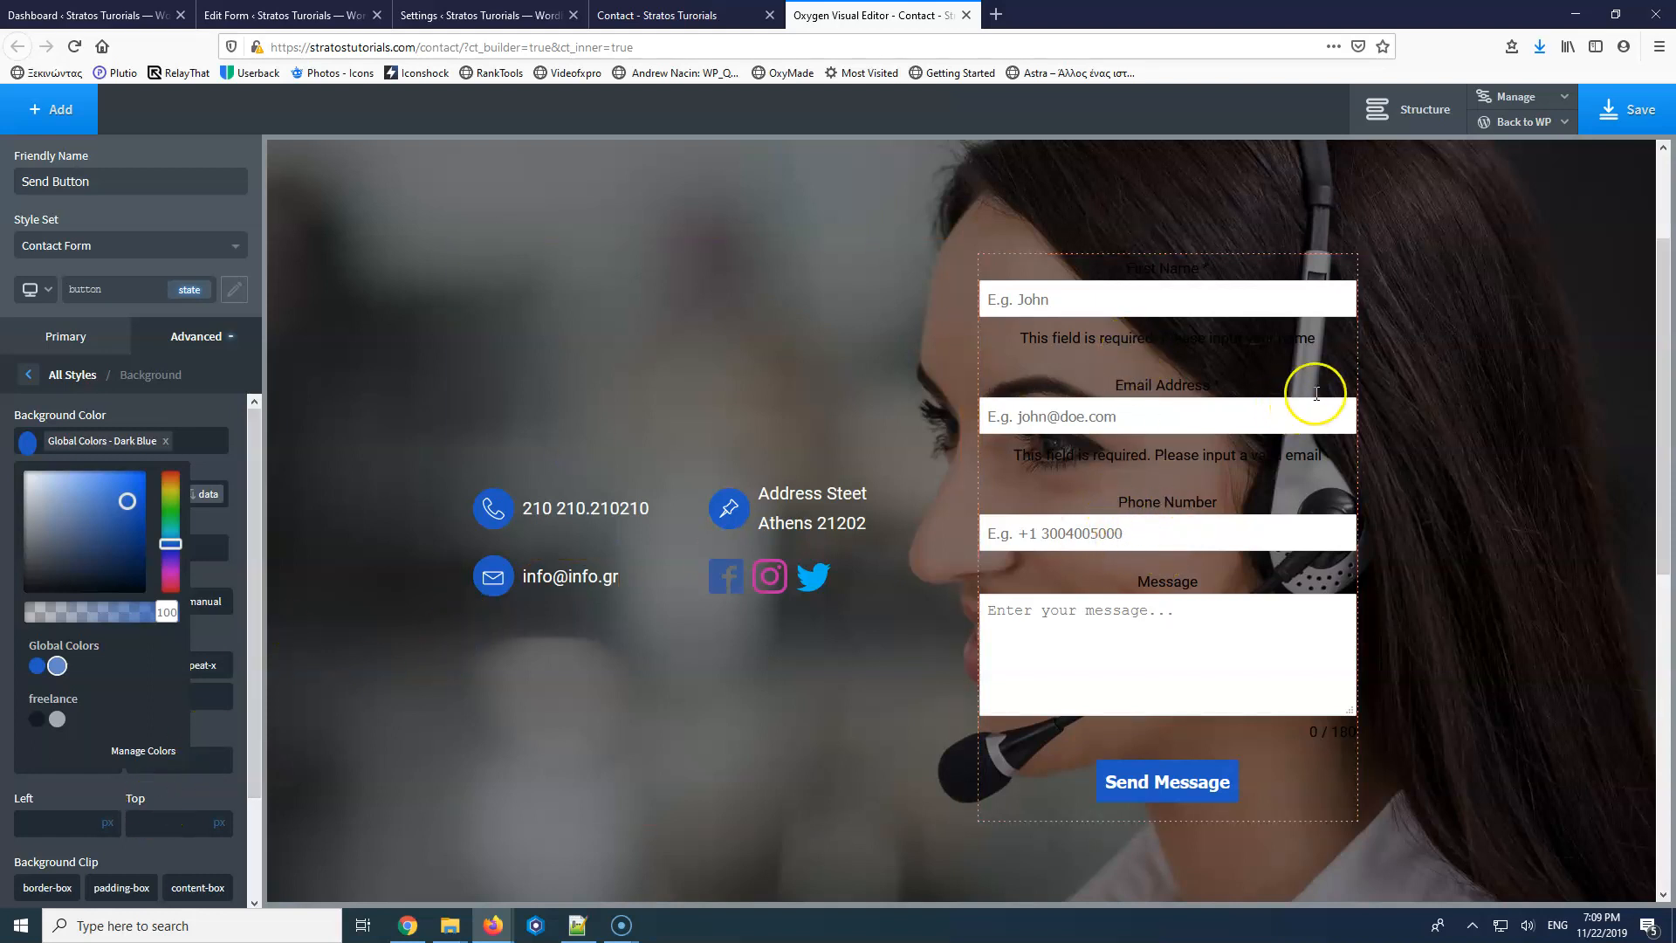
{"action": "left_click", "coordinate": [142, 267]}
{"action": "left_click", "coordinate": [32, 381]}
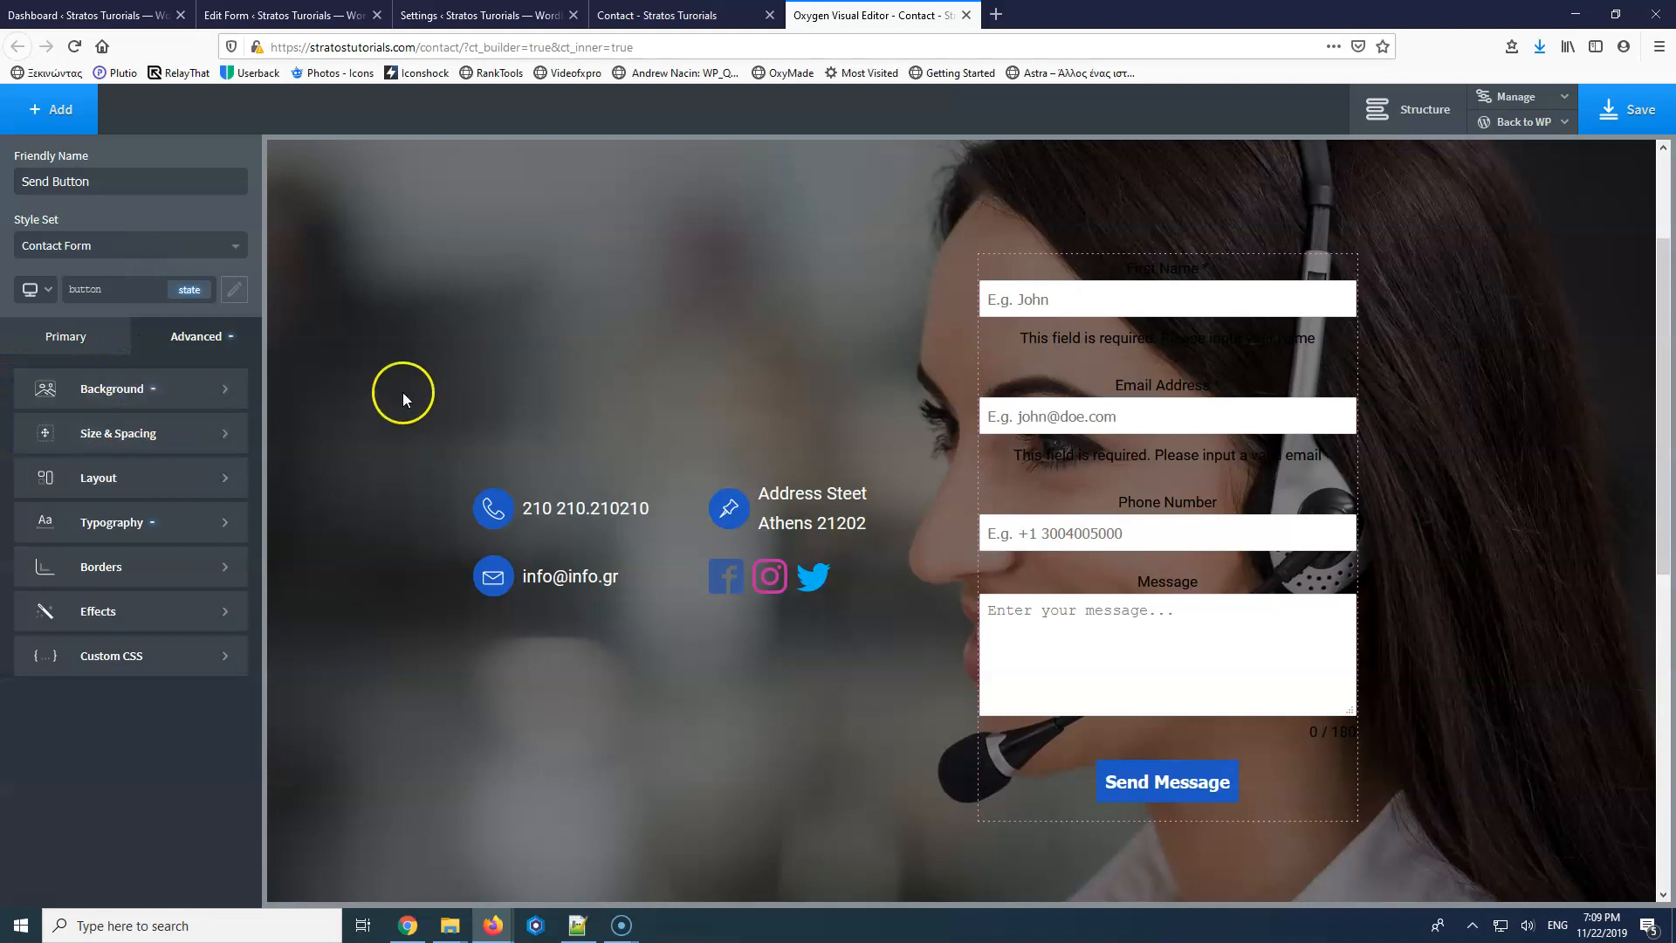
{"action": "left_click", "coordinate": [1147, 768]}
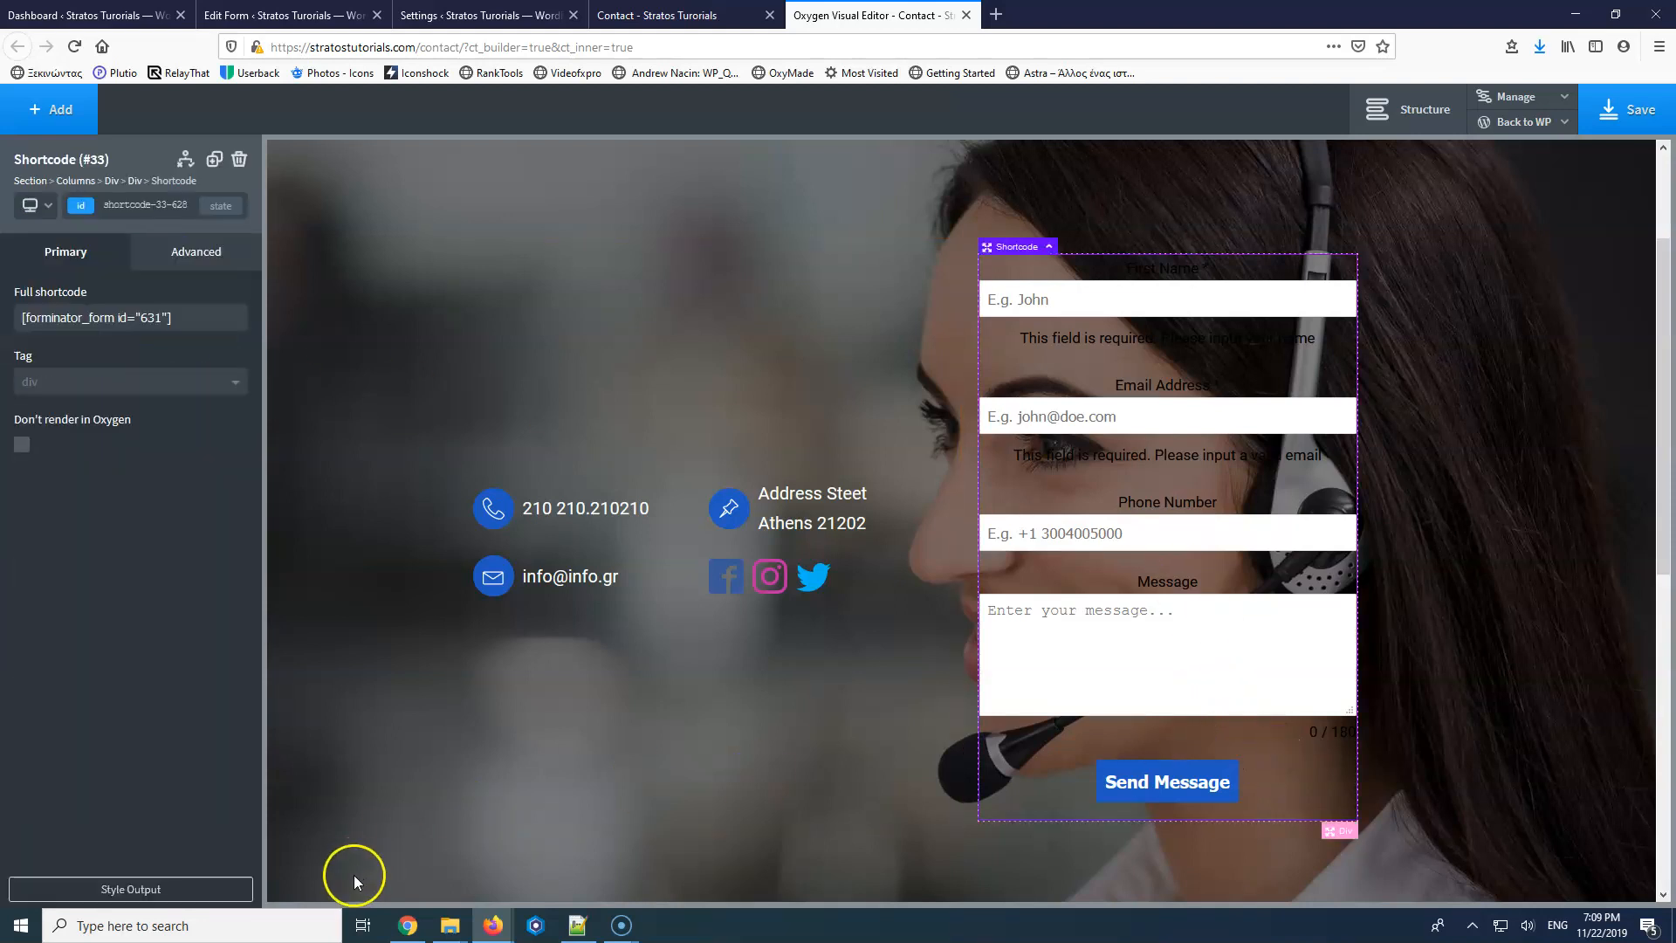
Build a custom selector from the Phone Number label targeting #forminator-module-631.
{"action": "left_click", "coordinate": [140, 883]}
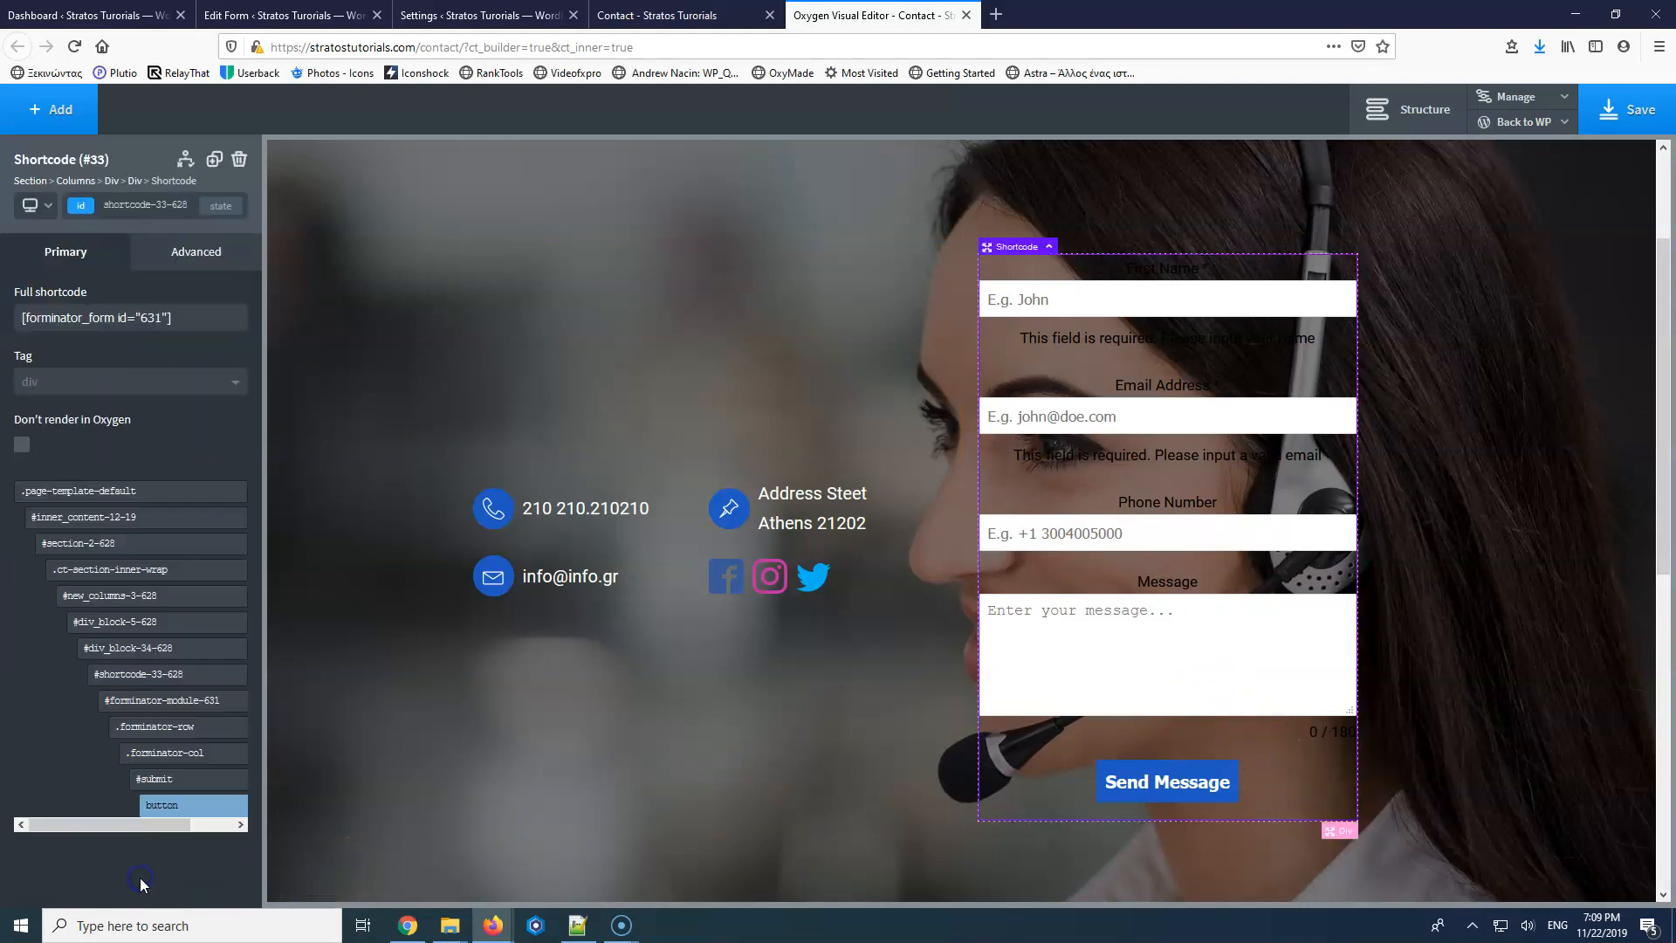
{"action": "left_click", "coordinate": [171, 807]}
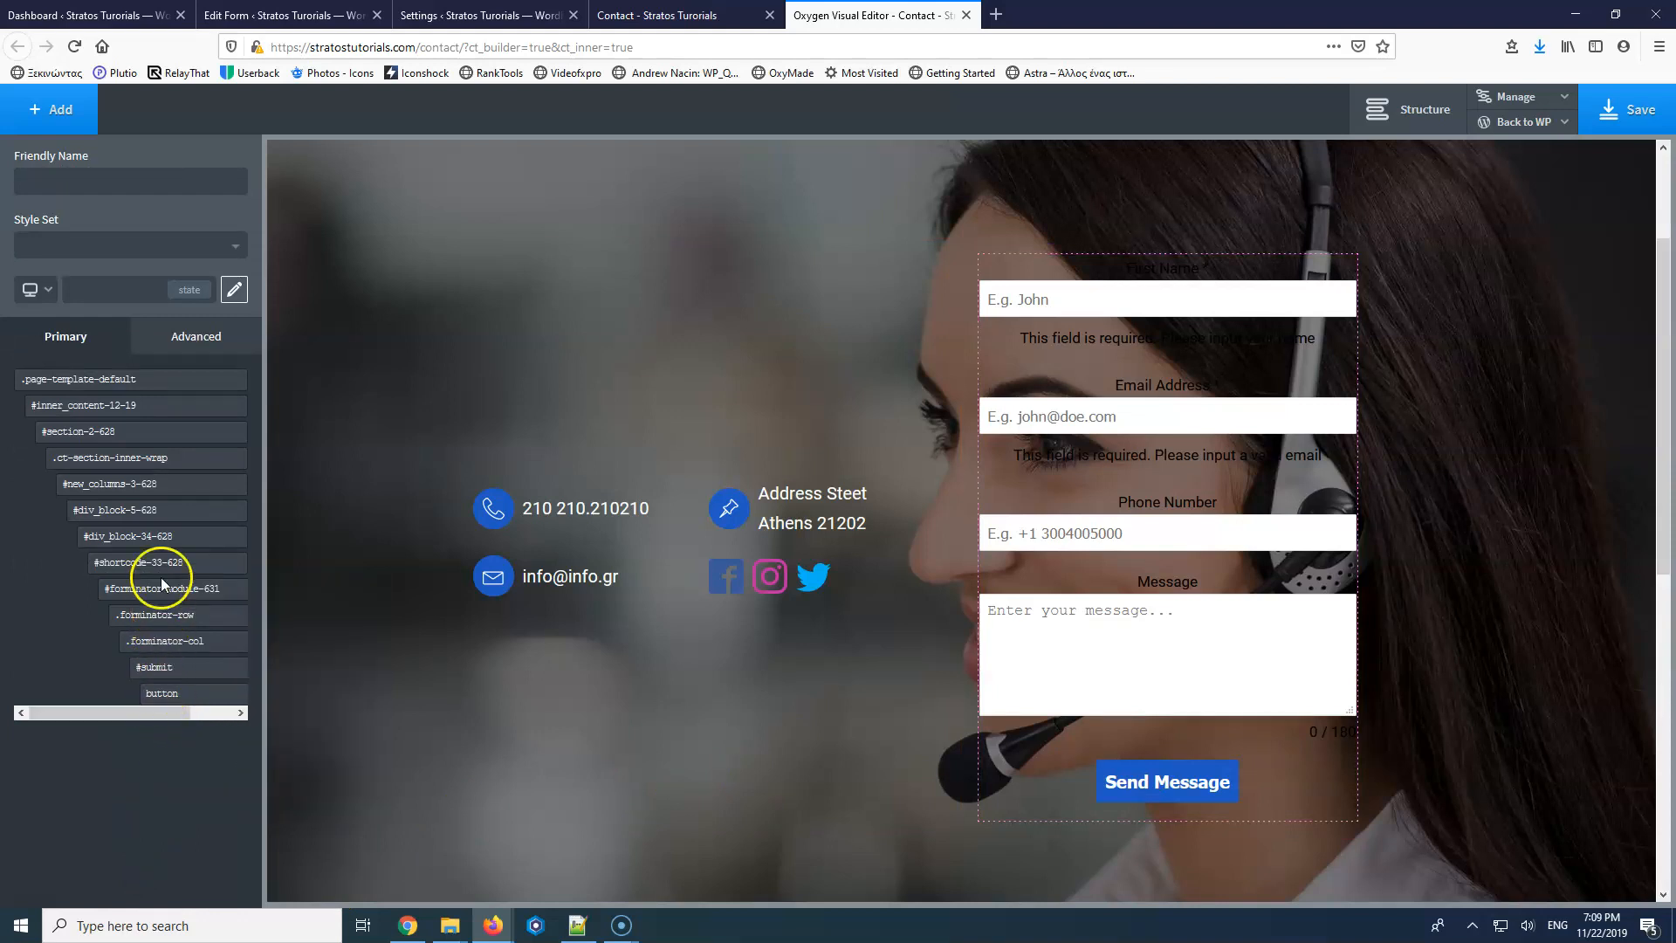
{"action": "left_click", "coordinate": [1176, 506]}
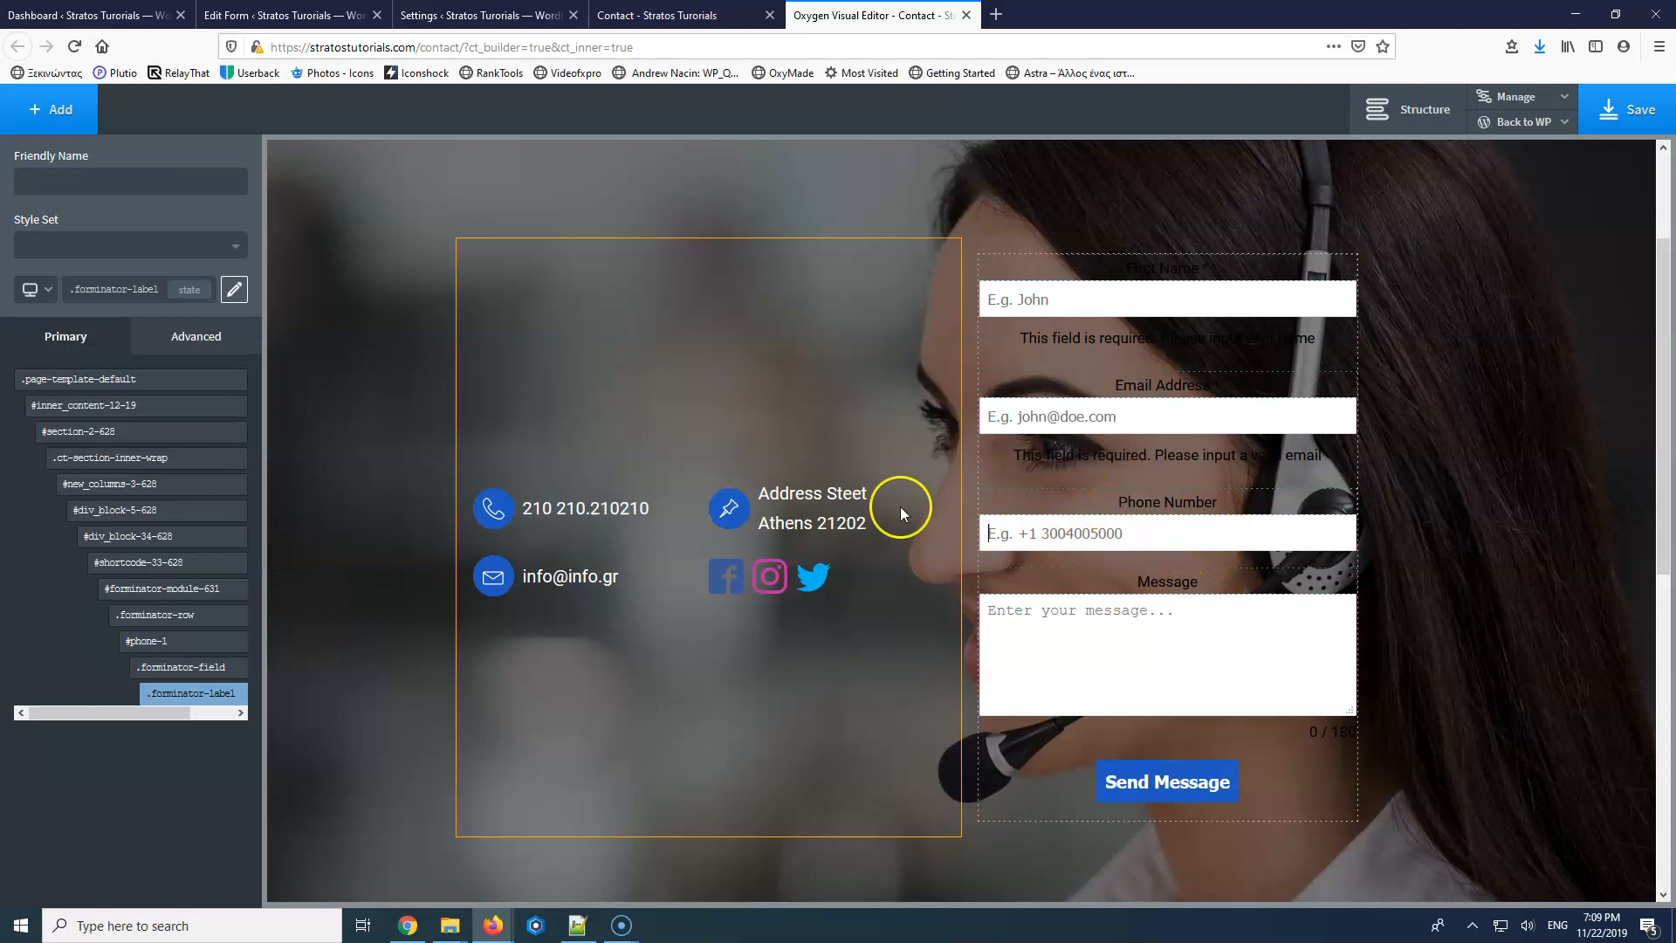
{"action": "mouse_move", "coordinate": [196, 695]}
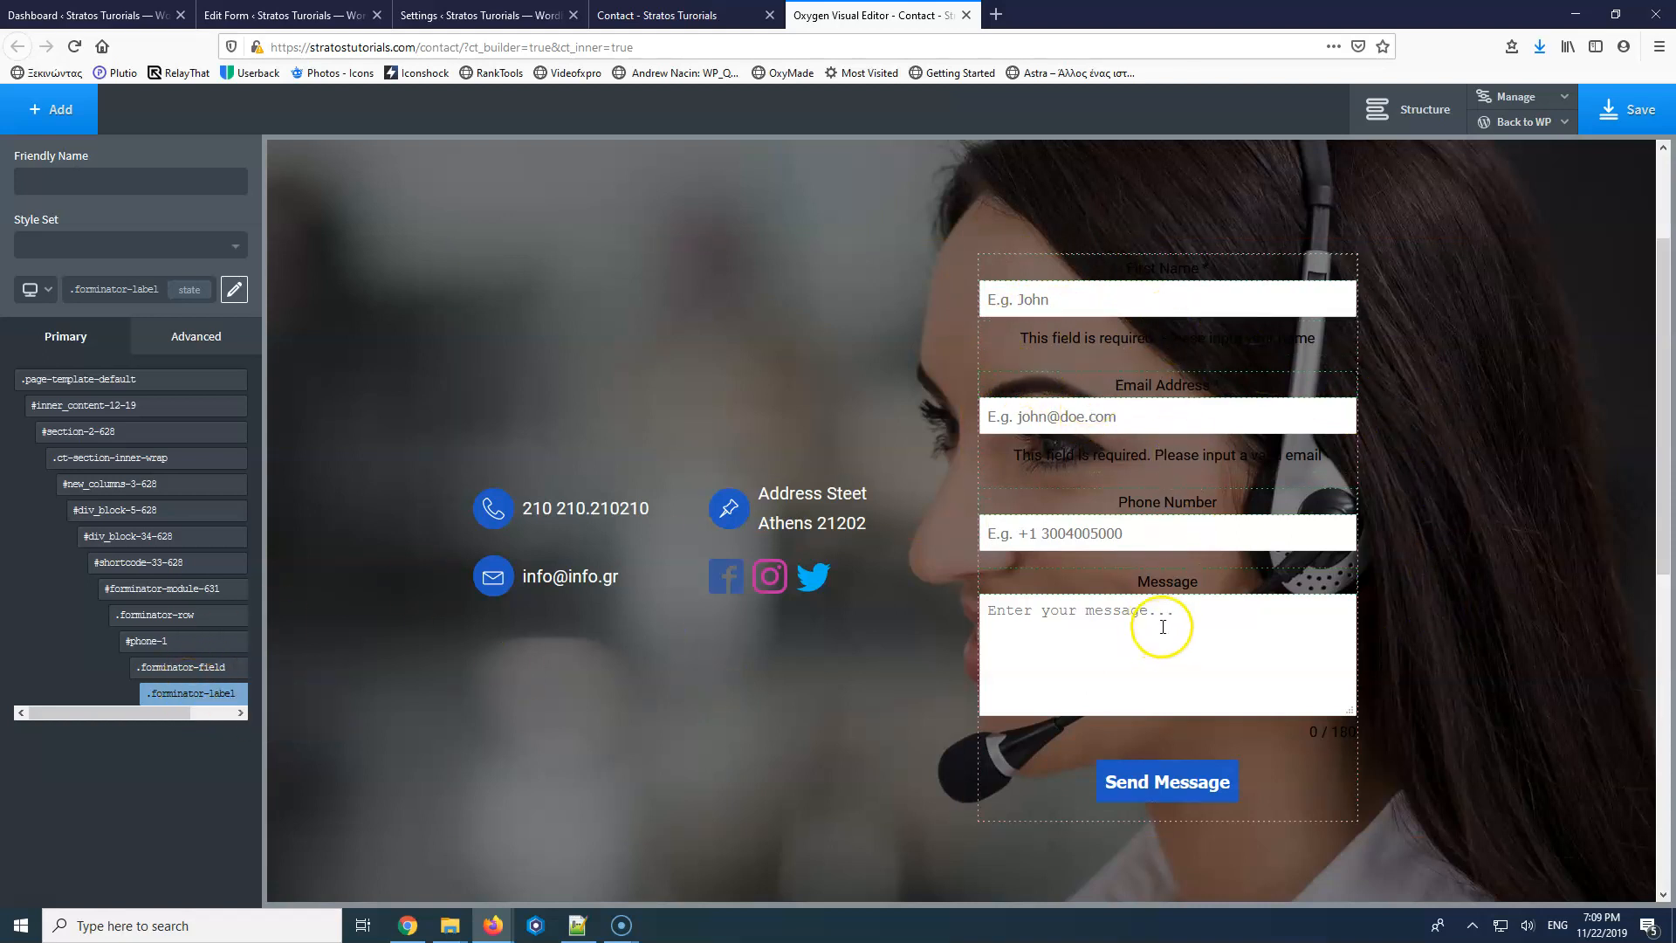
{"action": "mouse_move", "coordinate": [140, 592]}
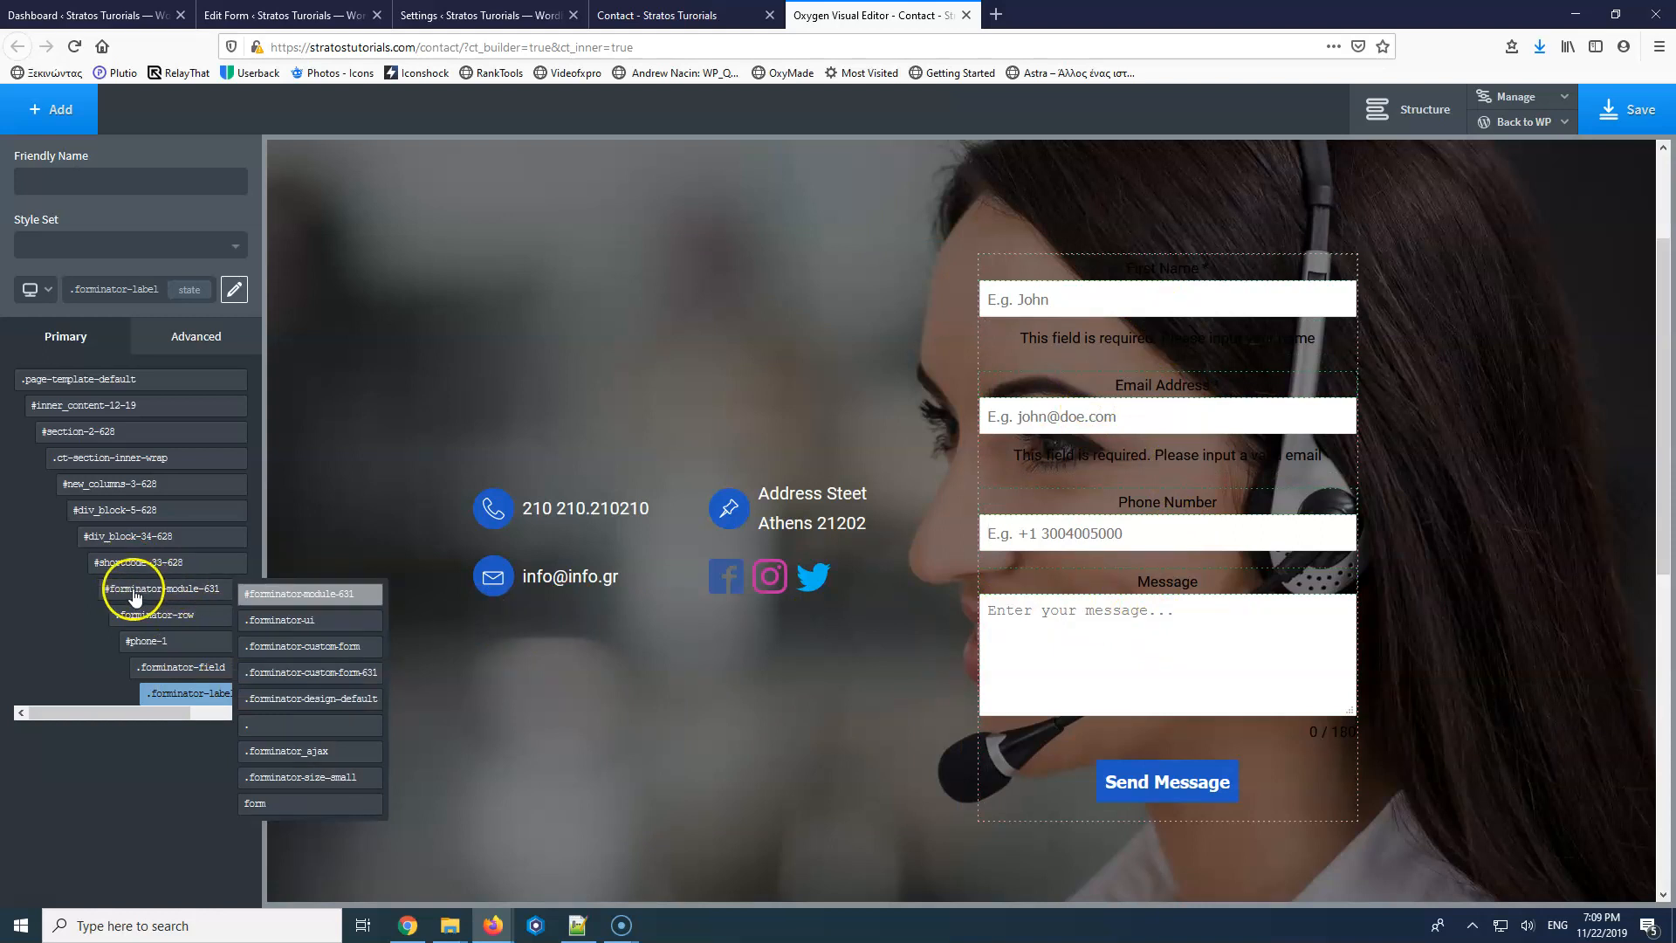
{"action": "left_click", "coordinate": [186, 592]}
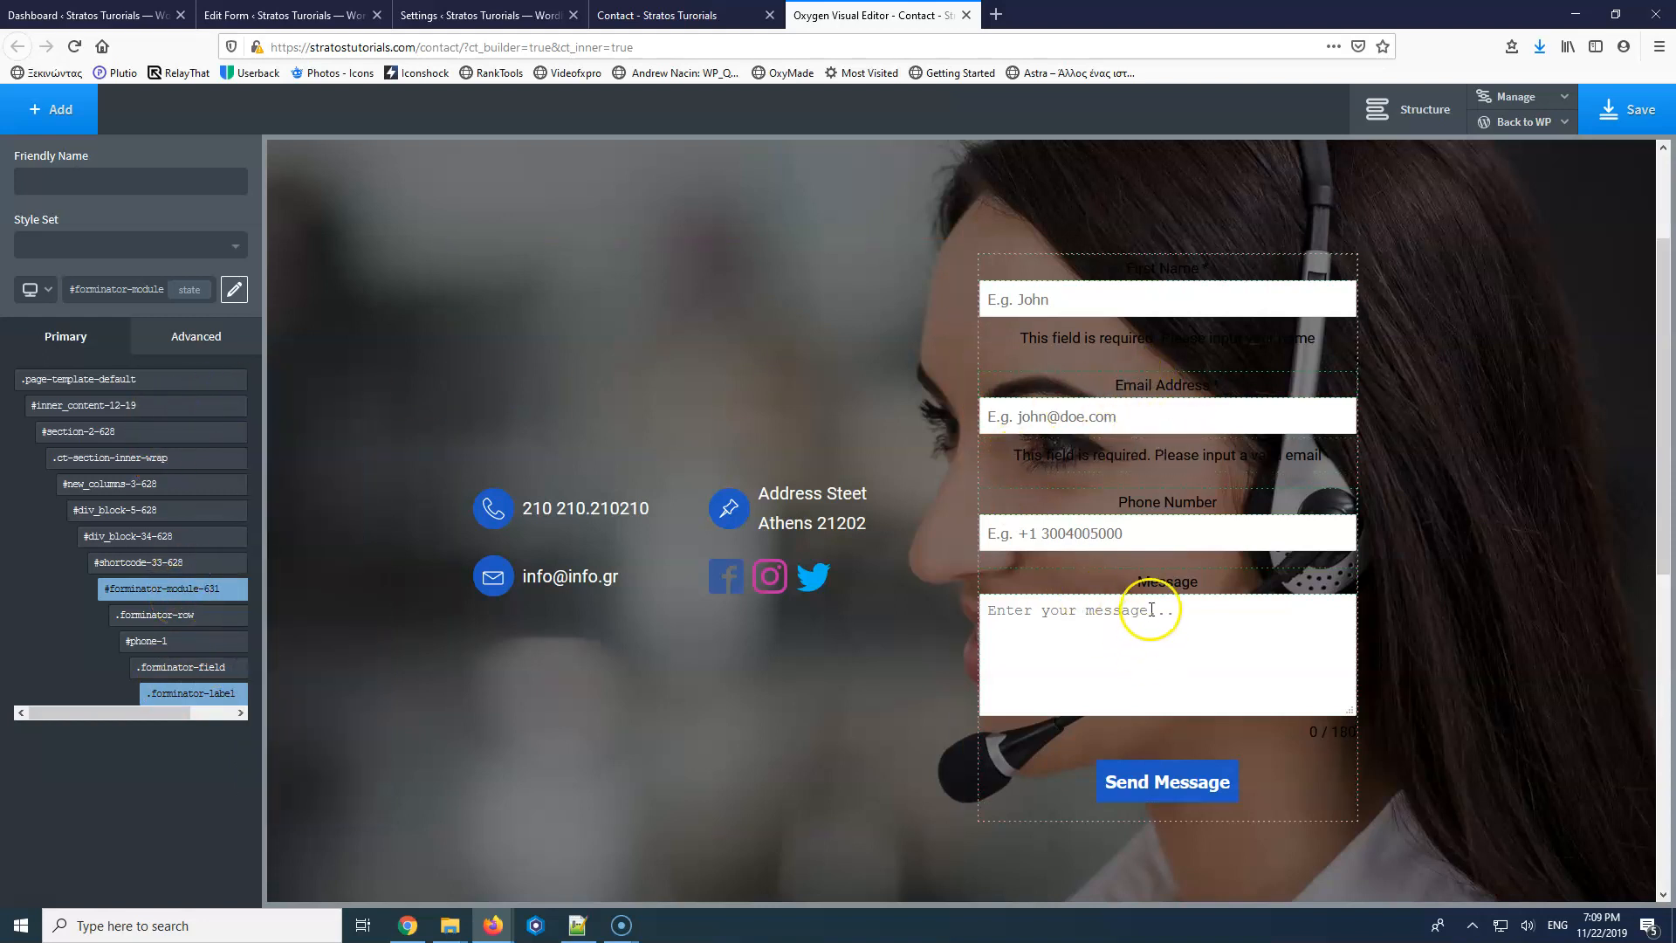
{"action": "mouse_move", "coordinate": [171, 588]}
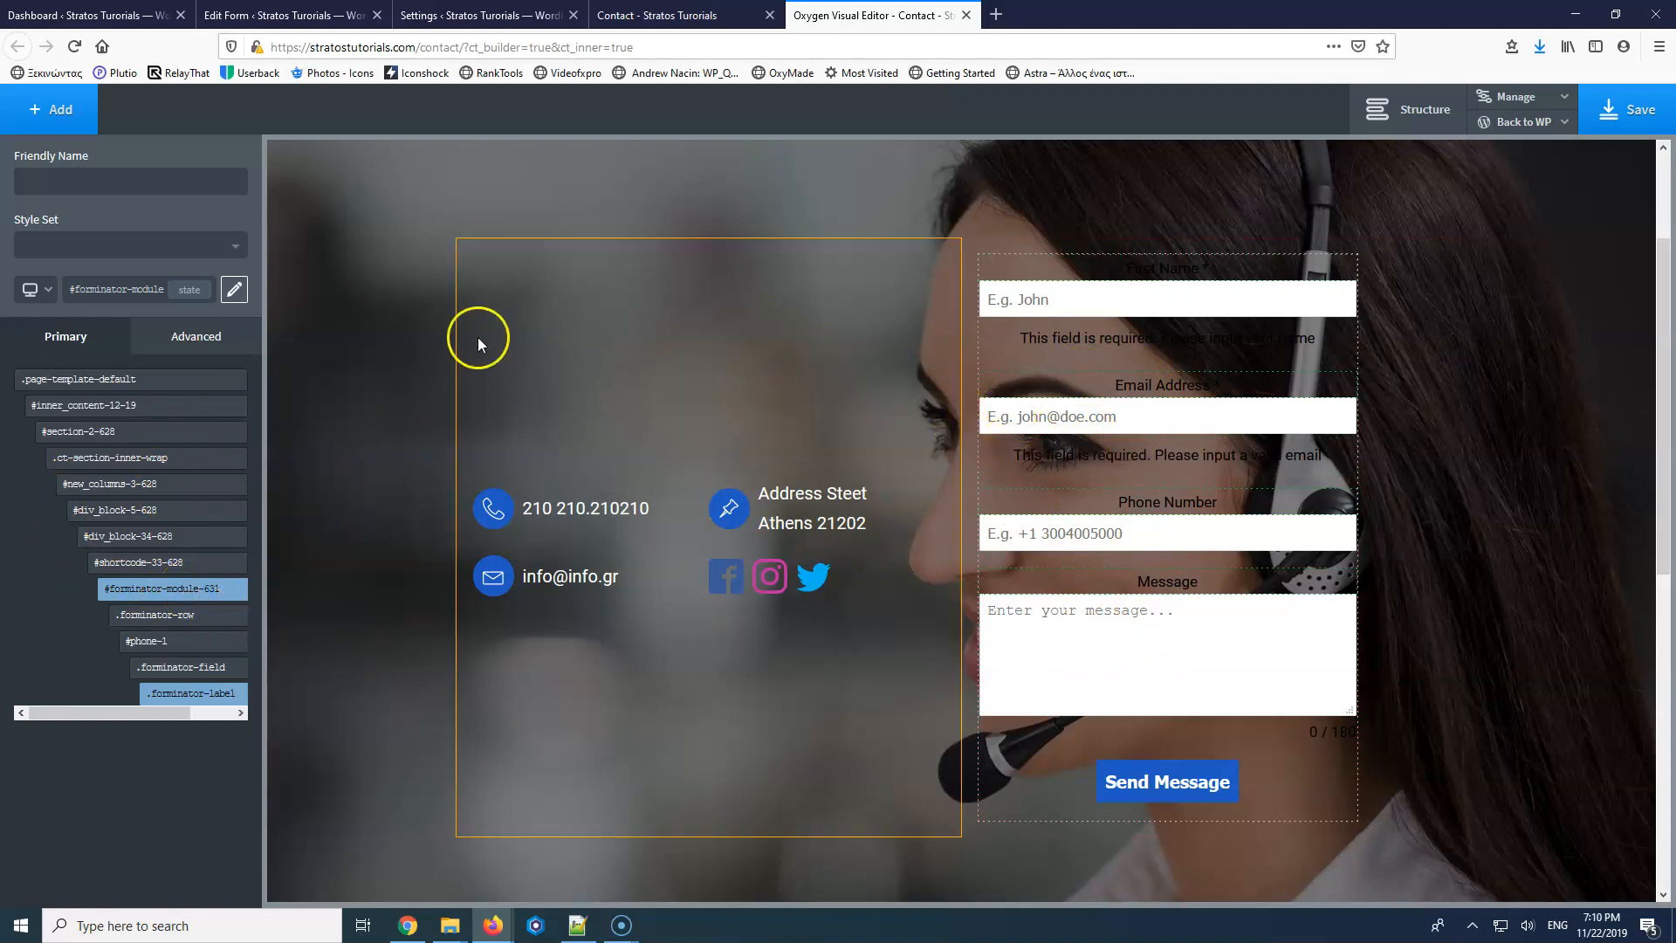
Make the form module's text white #ffffff at 20 px and name the selector Contact Fields.
{"action": "left_click", "coordinate": [197, 349]}
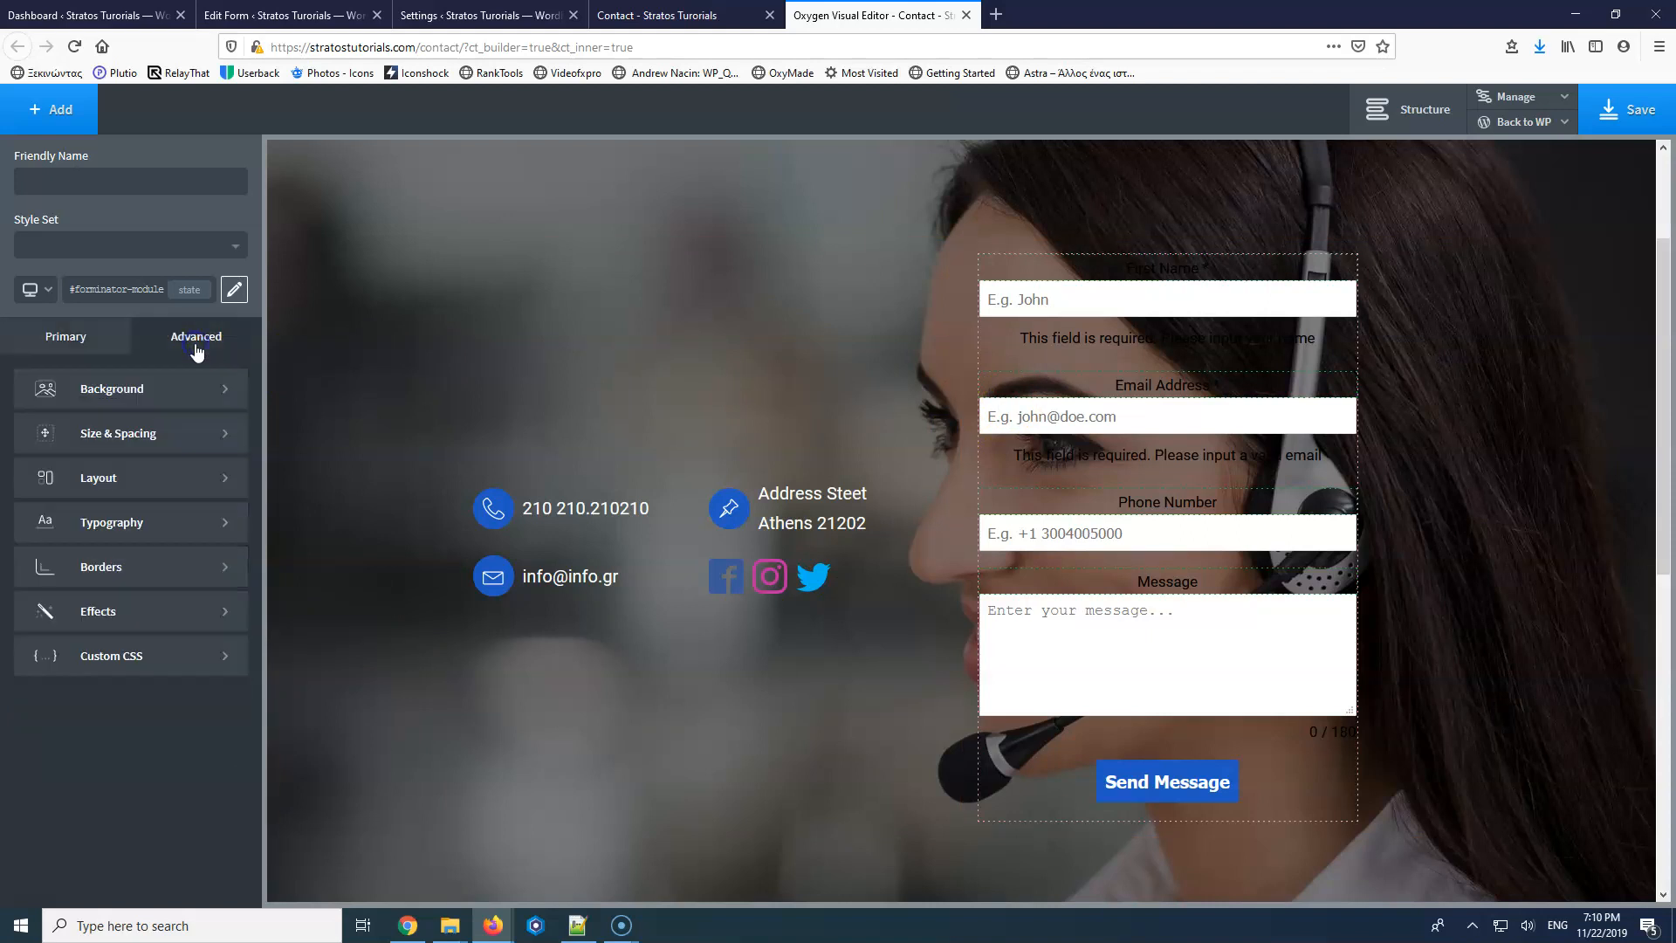
{"action": "left_click", "coordinate": [112, 525]}
{"action": "left_click", "coordinate": [28, 507]}
{"action": "left_click_drag", "start_coordinate": [71, 555], "coordinate": [11, 527]}
{"action": "left_click", "coordinate": [129, 411]}
{"action": "left_click", "coordinate": [174, 440]}
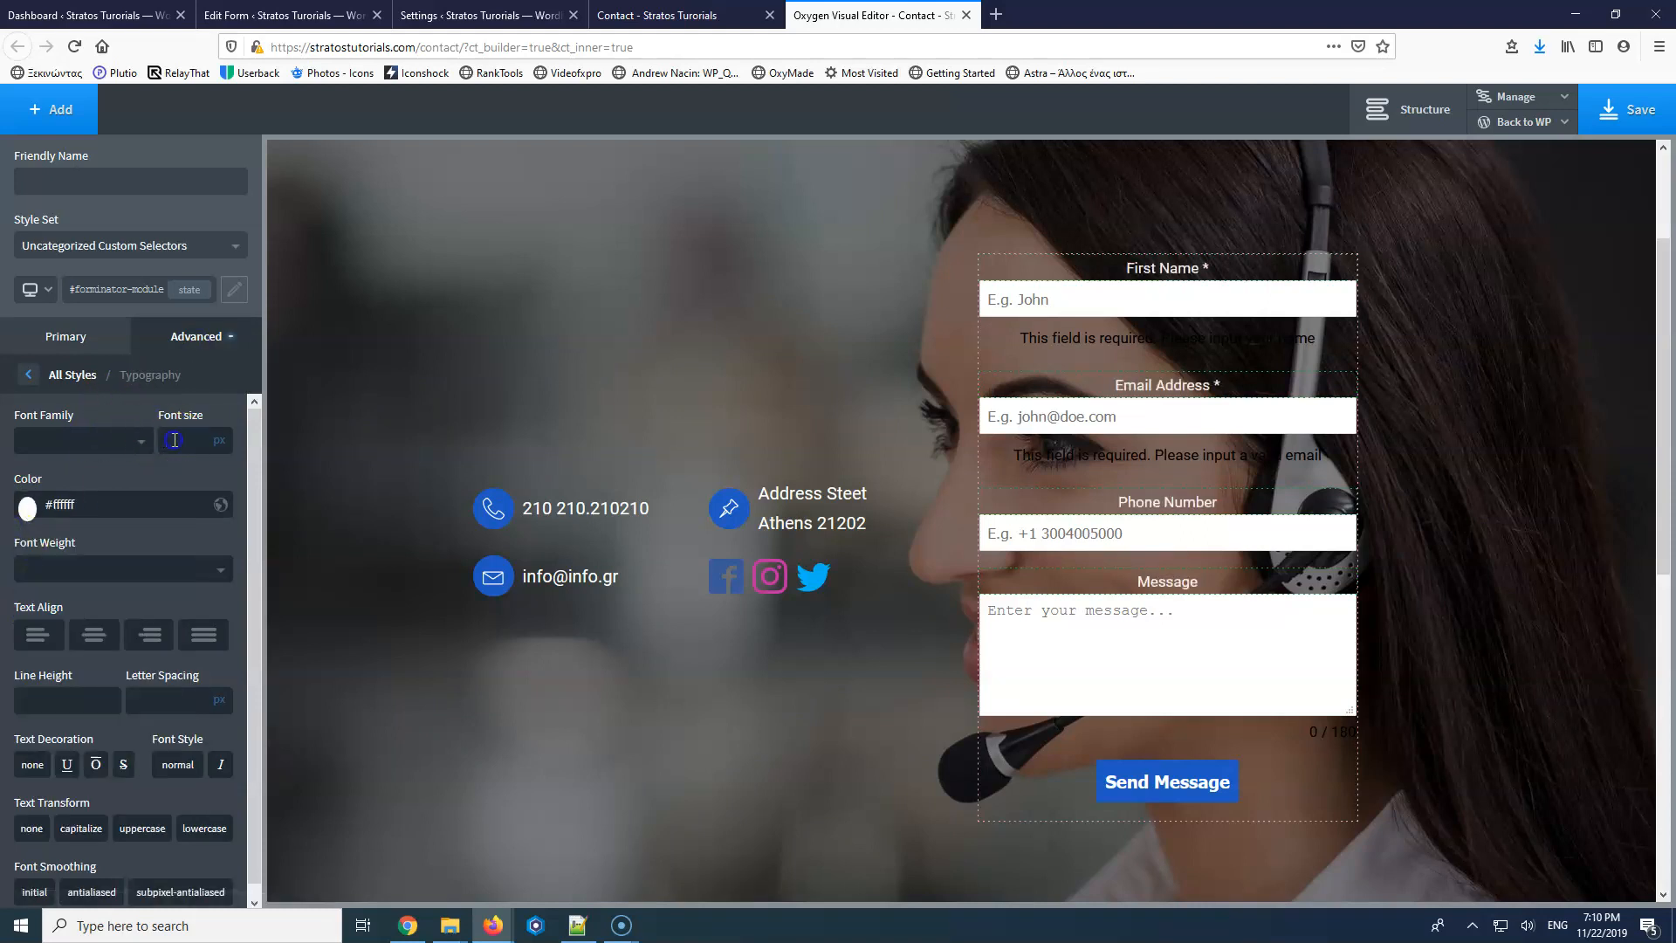
{"action": "type", "text": "20"}
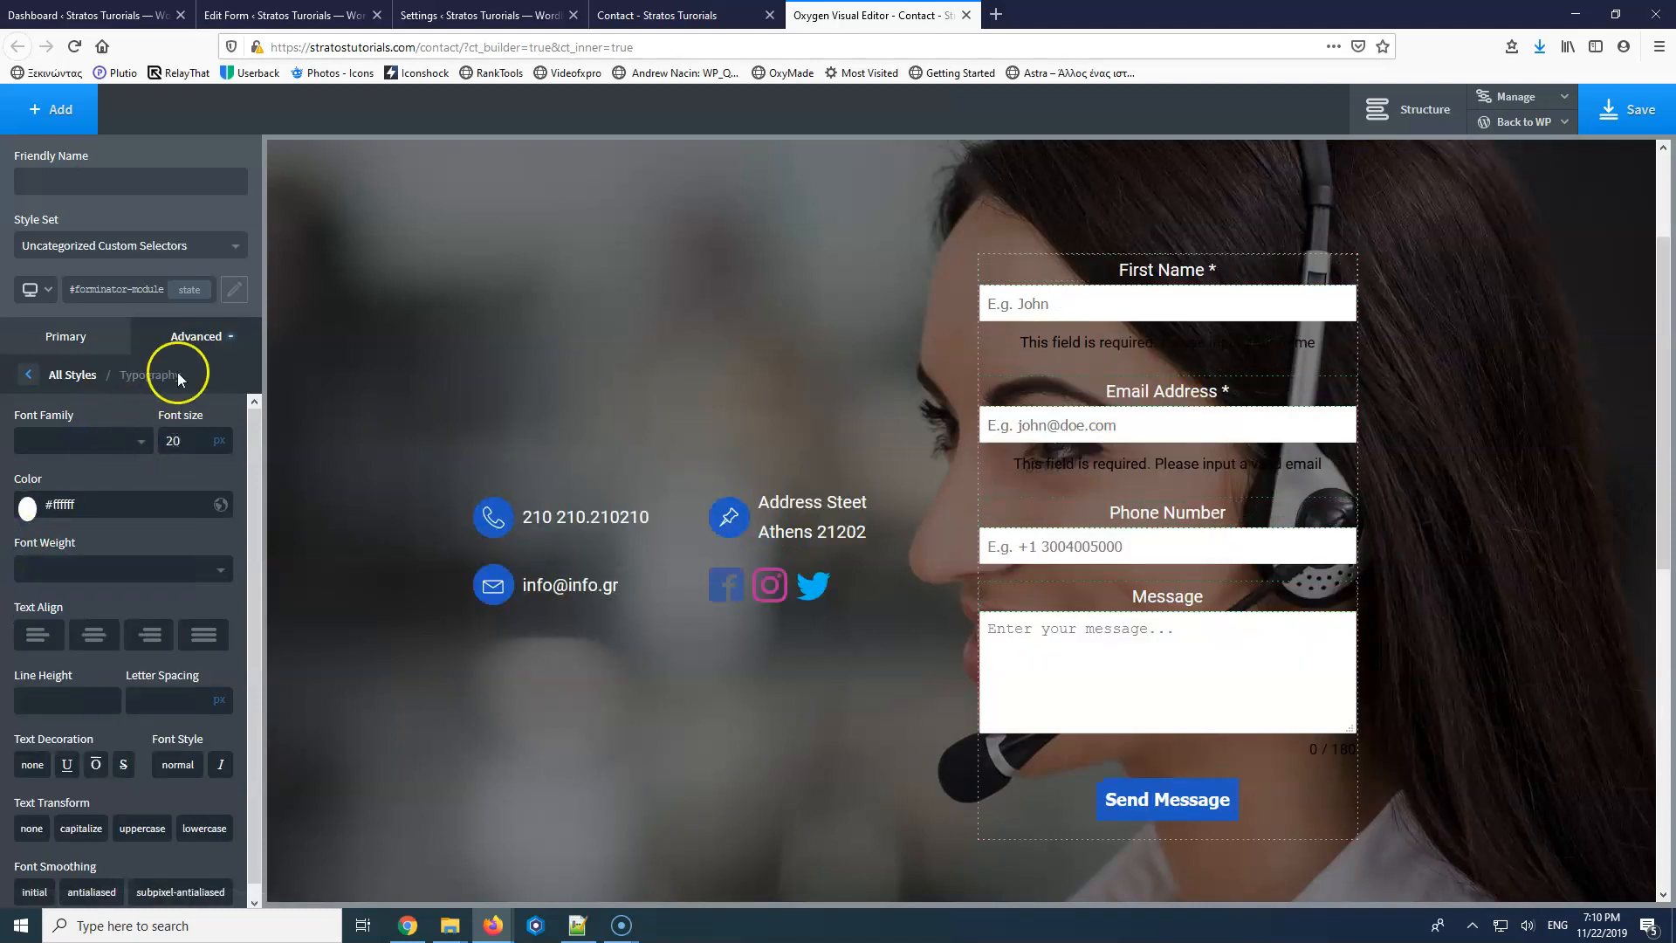
{"action": "left_click", "coordinate": [90, 180]}
{"action": "left_click", "coordinate": [194, 247]}
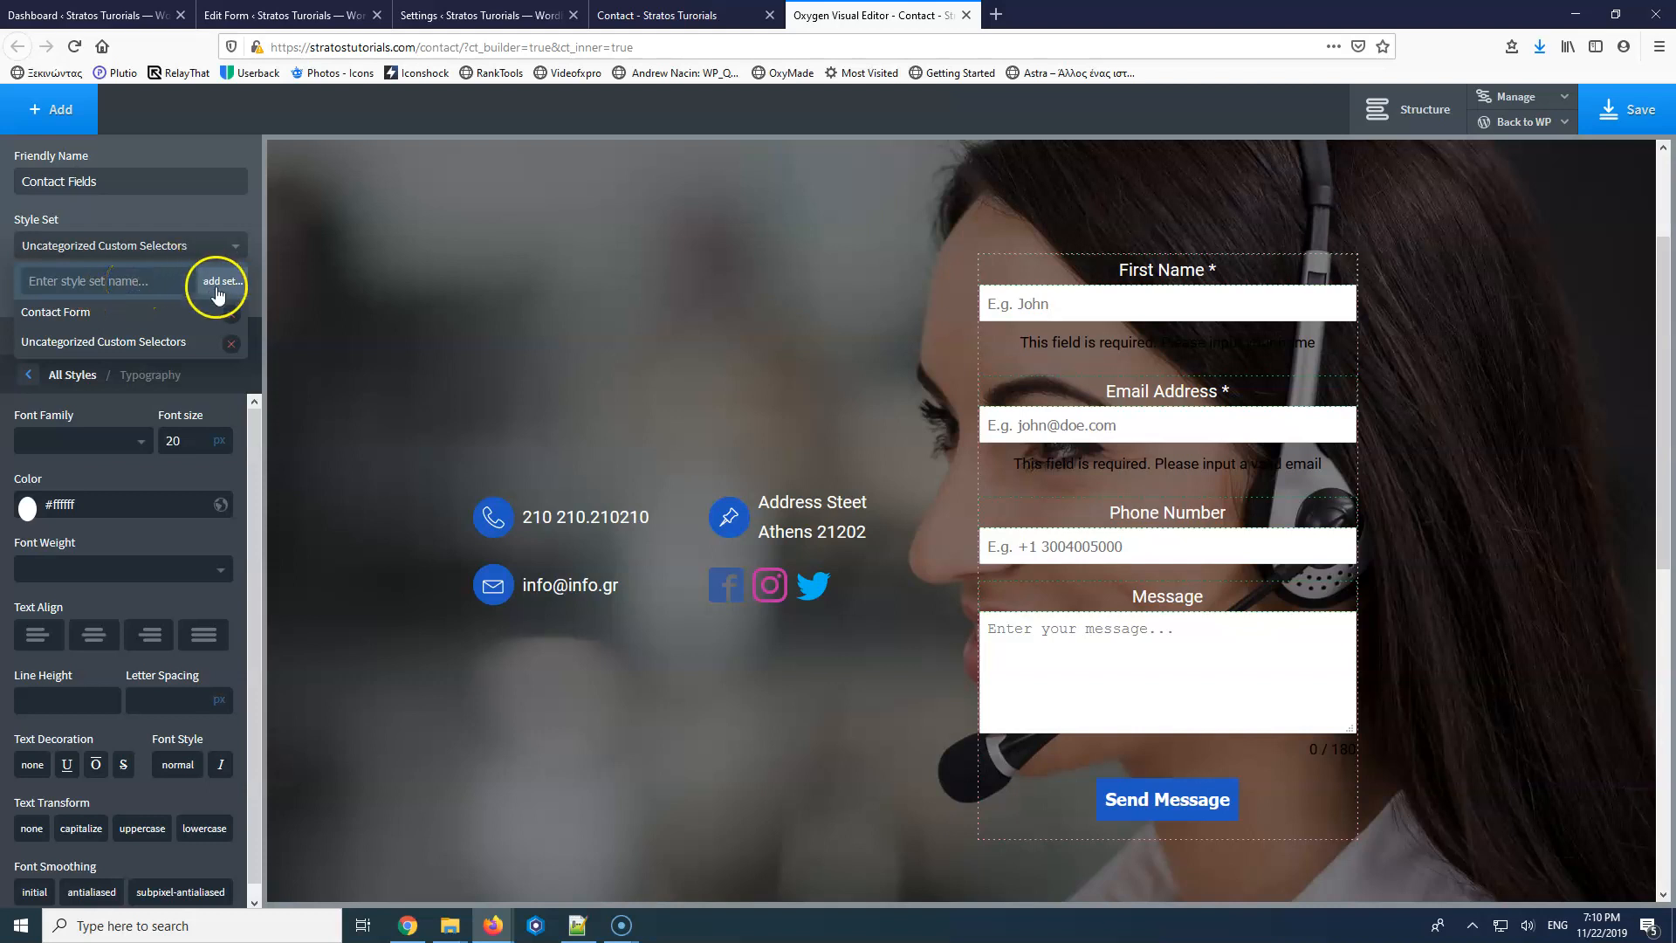
Delete the Contact Form style set and create a new 'Contact' style set in its place.
{"action": "left_click", "coordinate": [232, 313]}
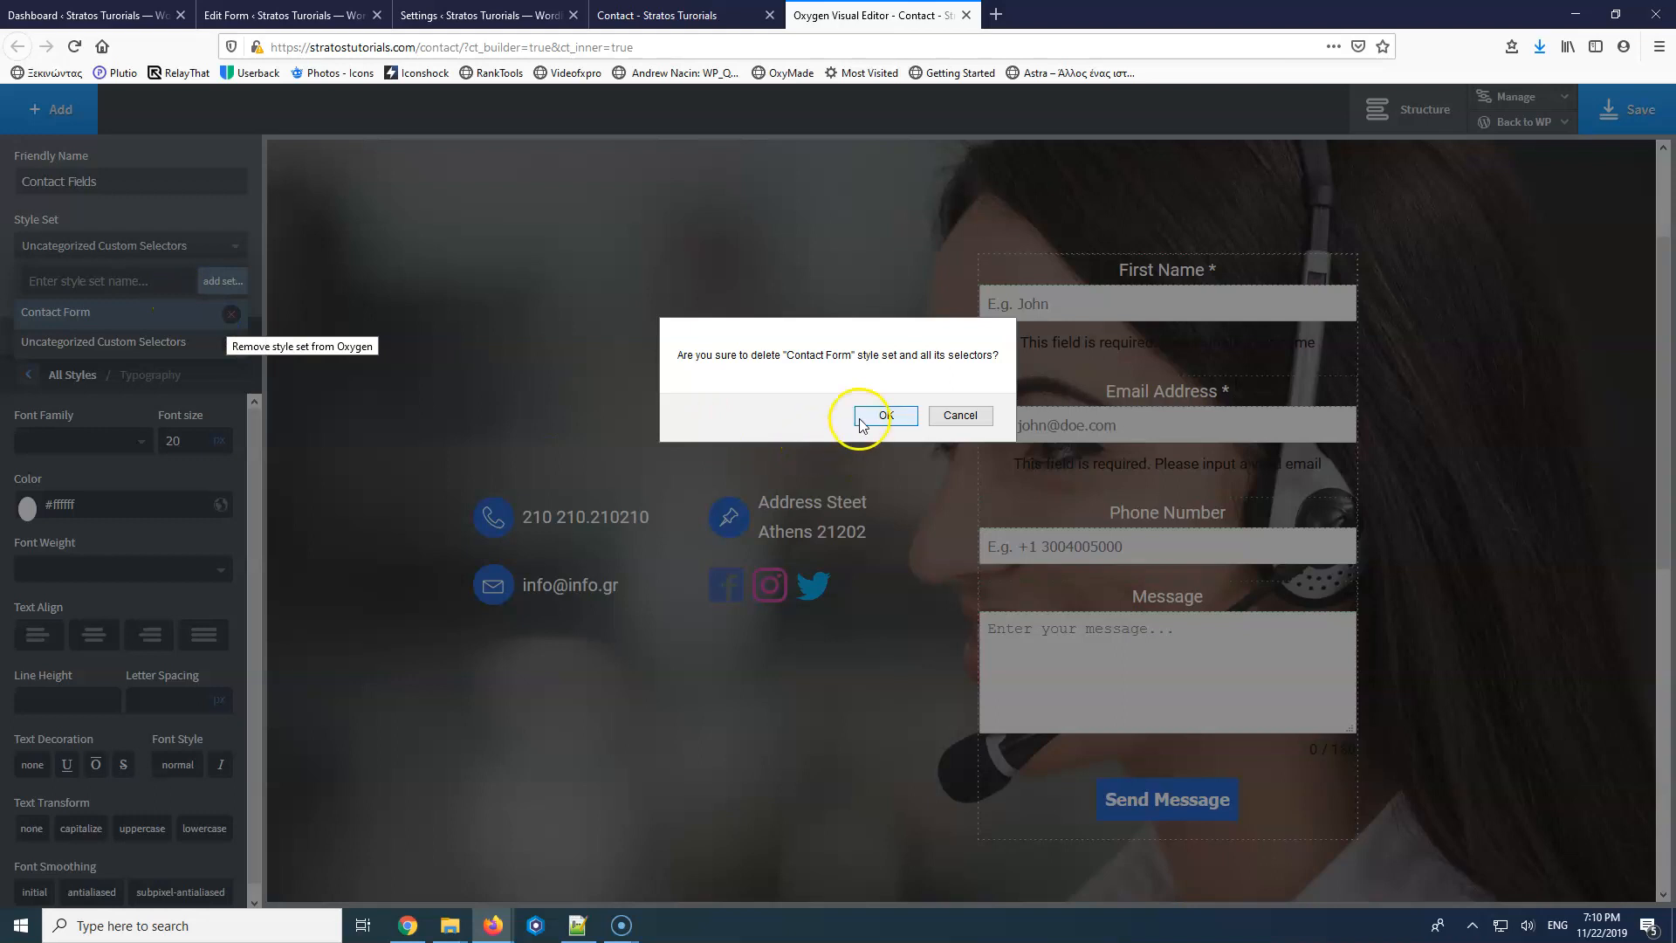
{"action": "left_click", "coordinate": [885, 416]}
{"action": "left_click", "coordinate": [186, 247]}
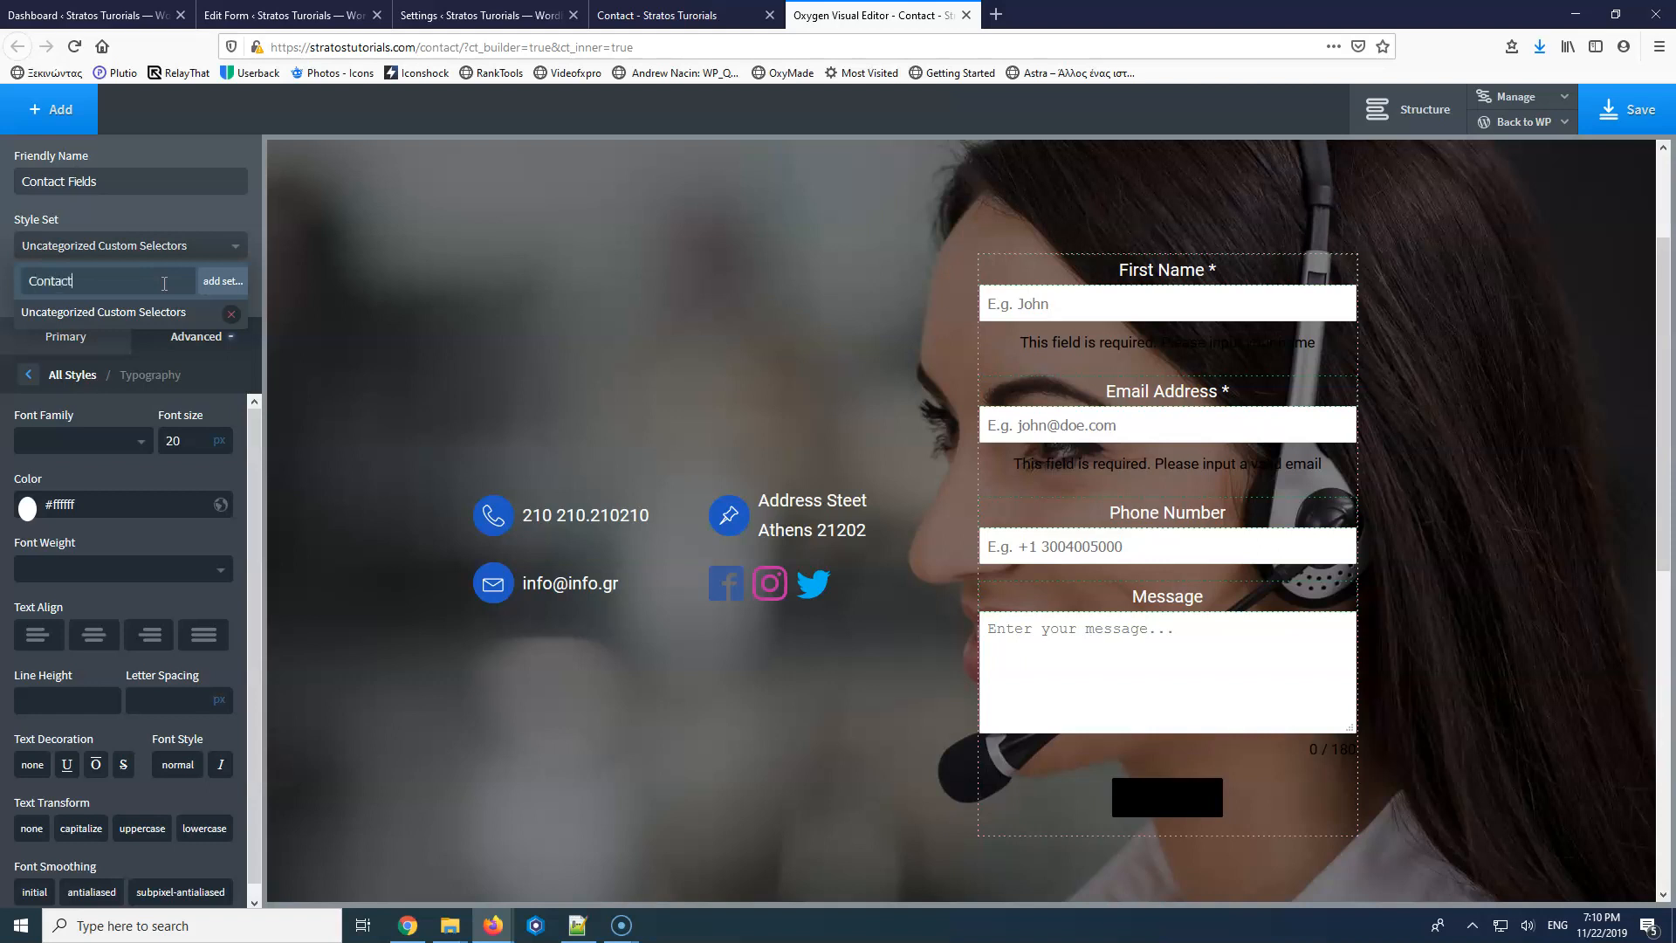
{"action": "left_click", "coordinate": [211, 283]}
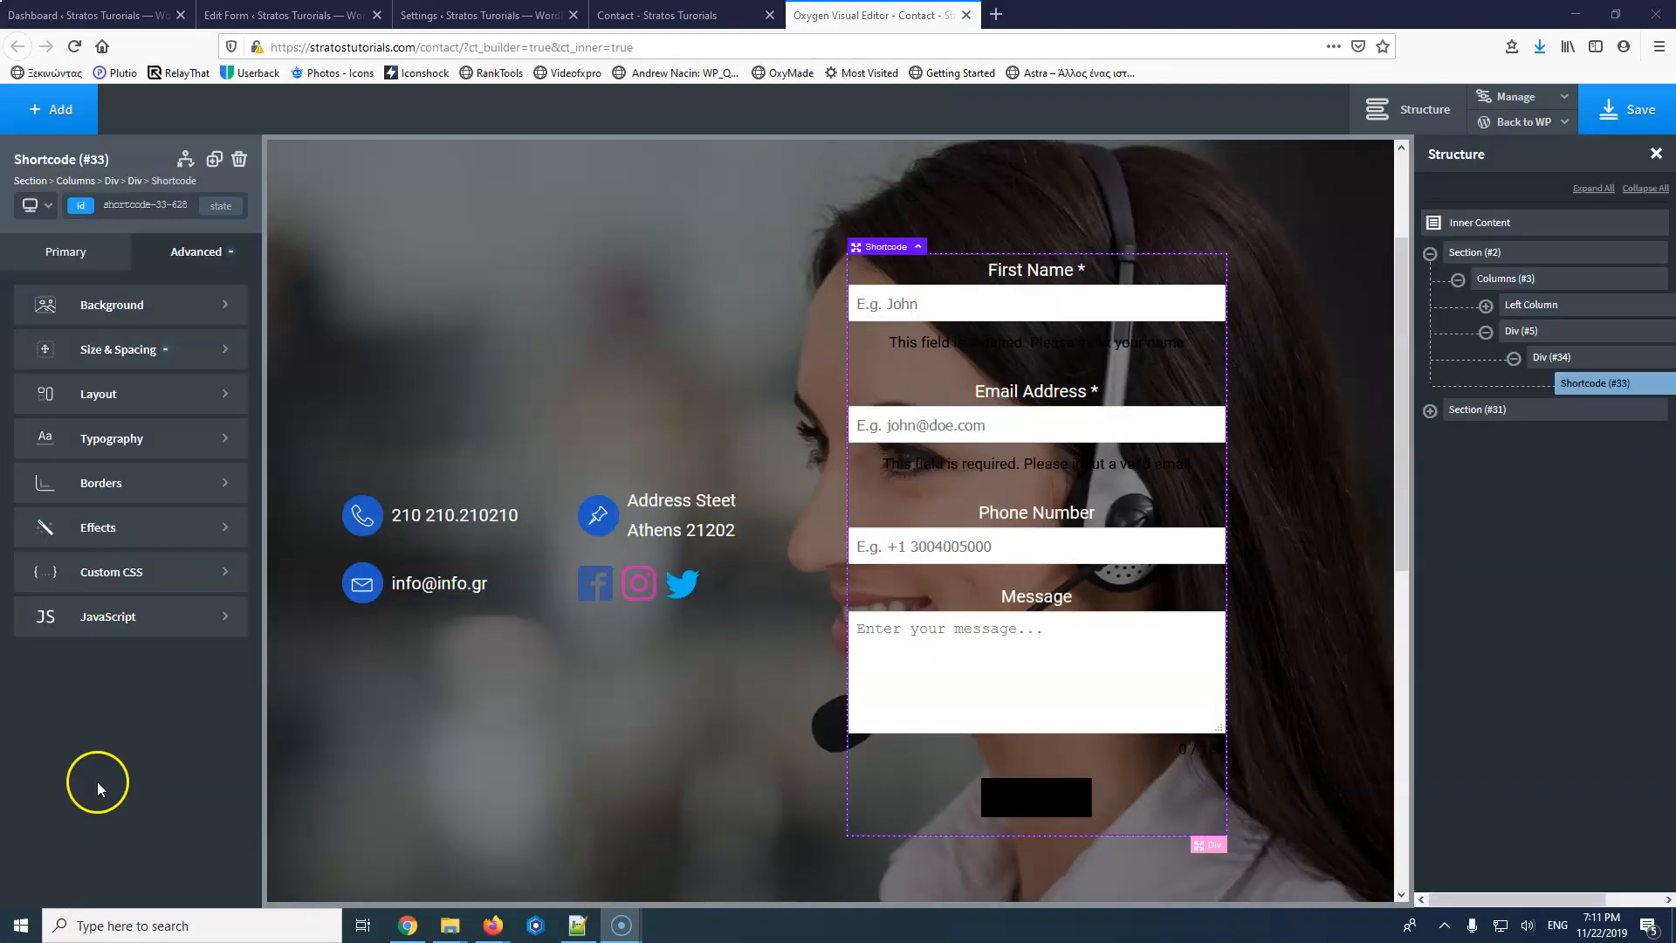
Look through the form shortcode's Layout and Size & Spacing settings.
{"action": "left_click", "coordinate": [105, 398]}
{"action": "left_click", "coordinate": [39, 288]}
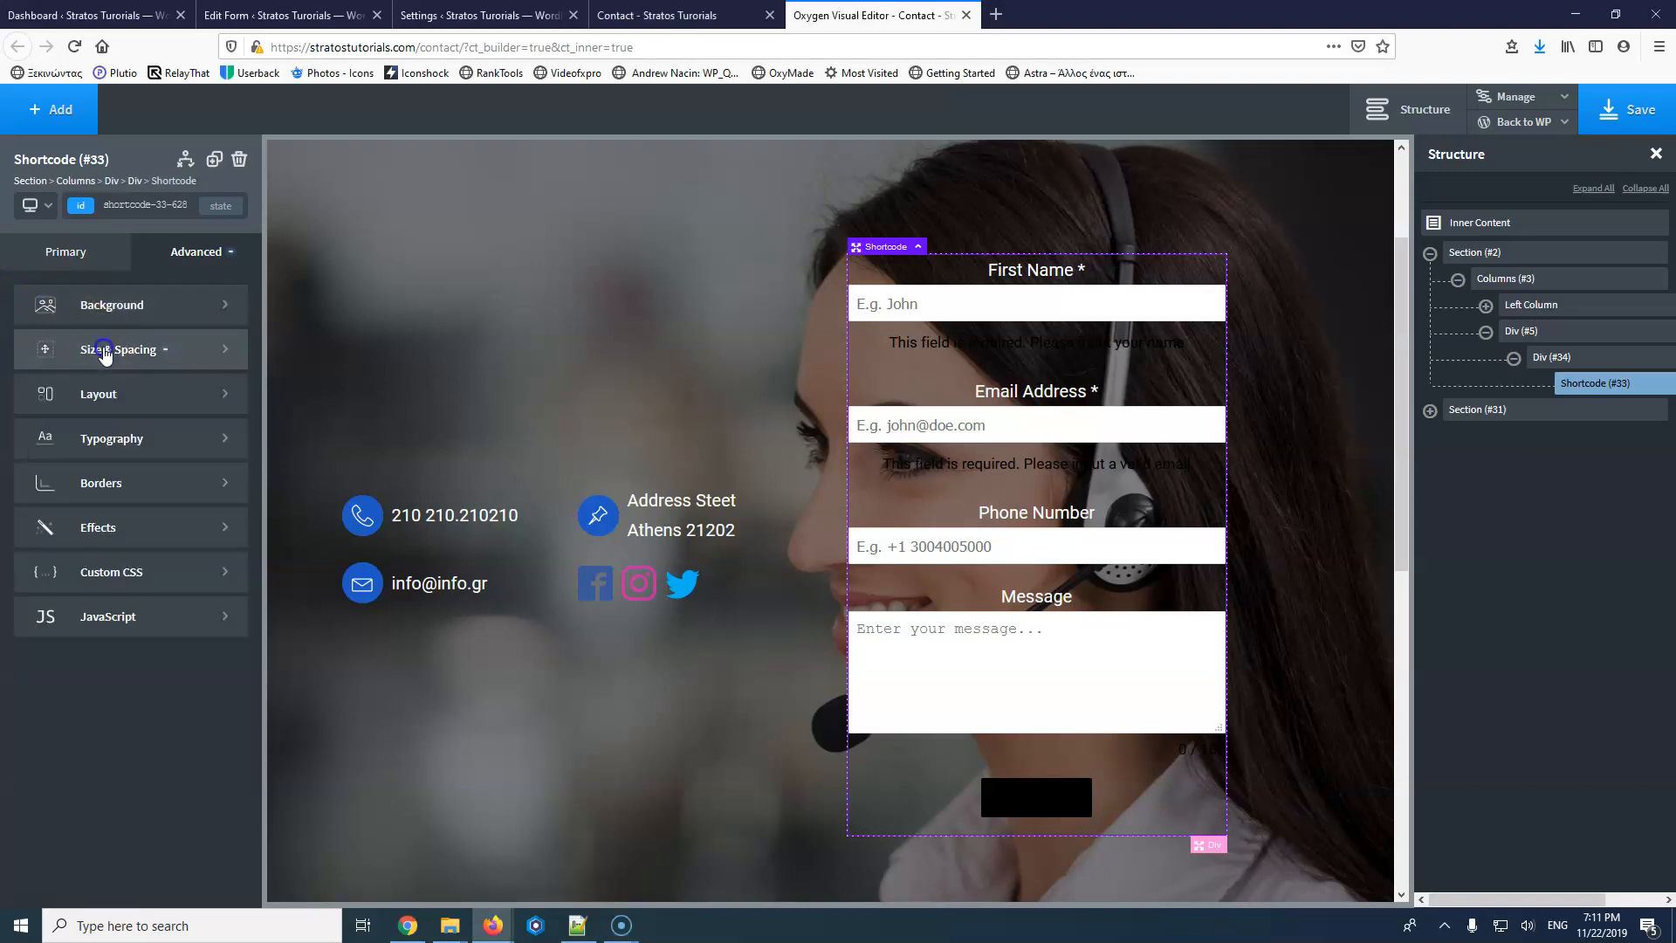
{"action": "left_click", "coordinate": [105, 351]}
{"action": "left_click", "coordinate": [29, 290]}
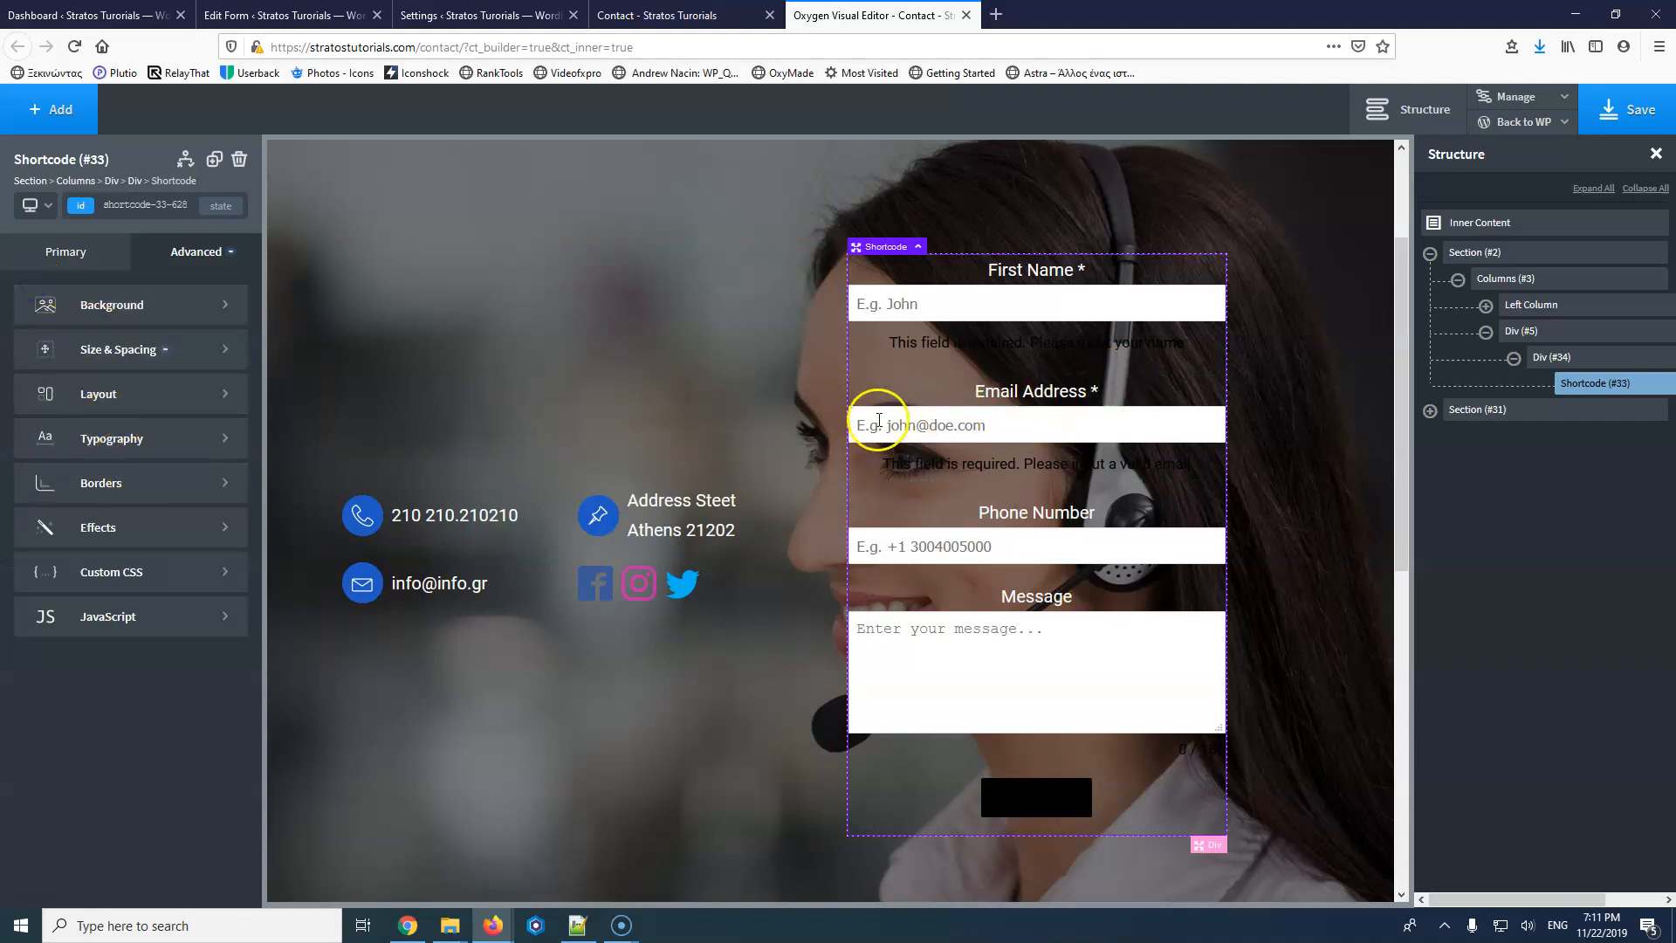
Target the form's #forminator-module-631 ID selector and show its Advanced style categories.
{"action": "left_click", "coordinate": [911, 547]}
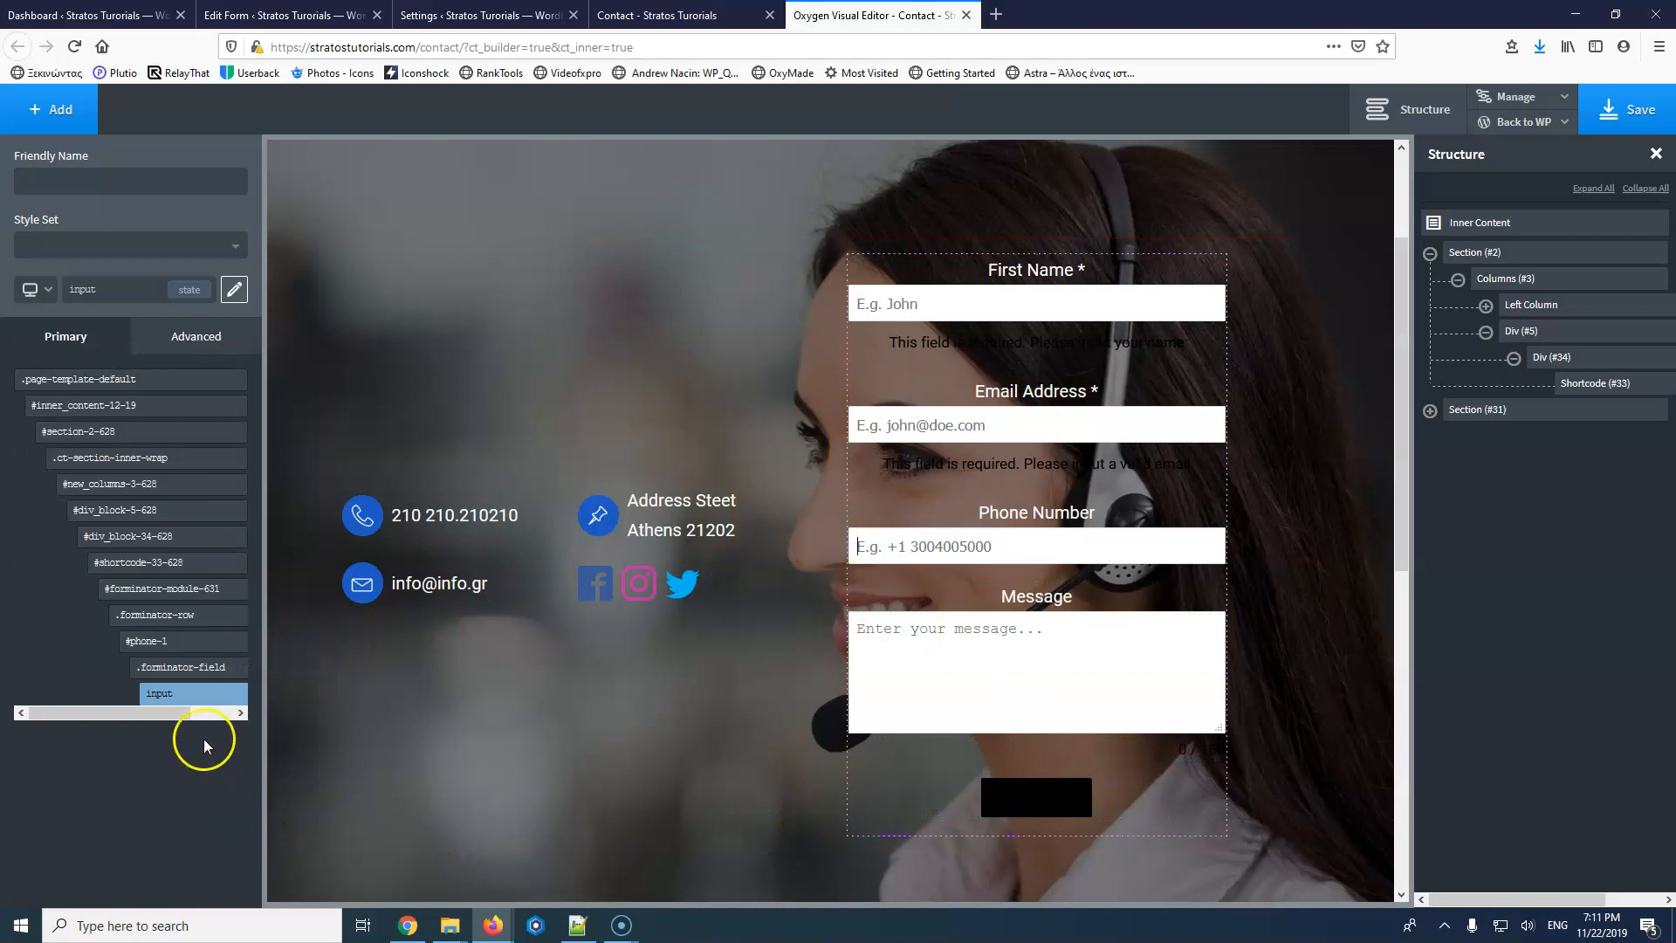
{"action": "mouse_move", "coordinate": [179, 669]}
{"action": "mouse_move", "coordinate": [200, 699]}
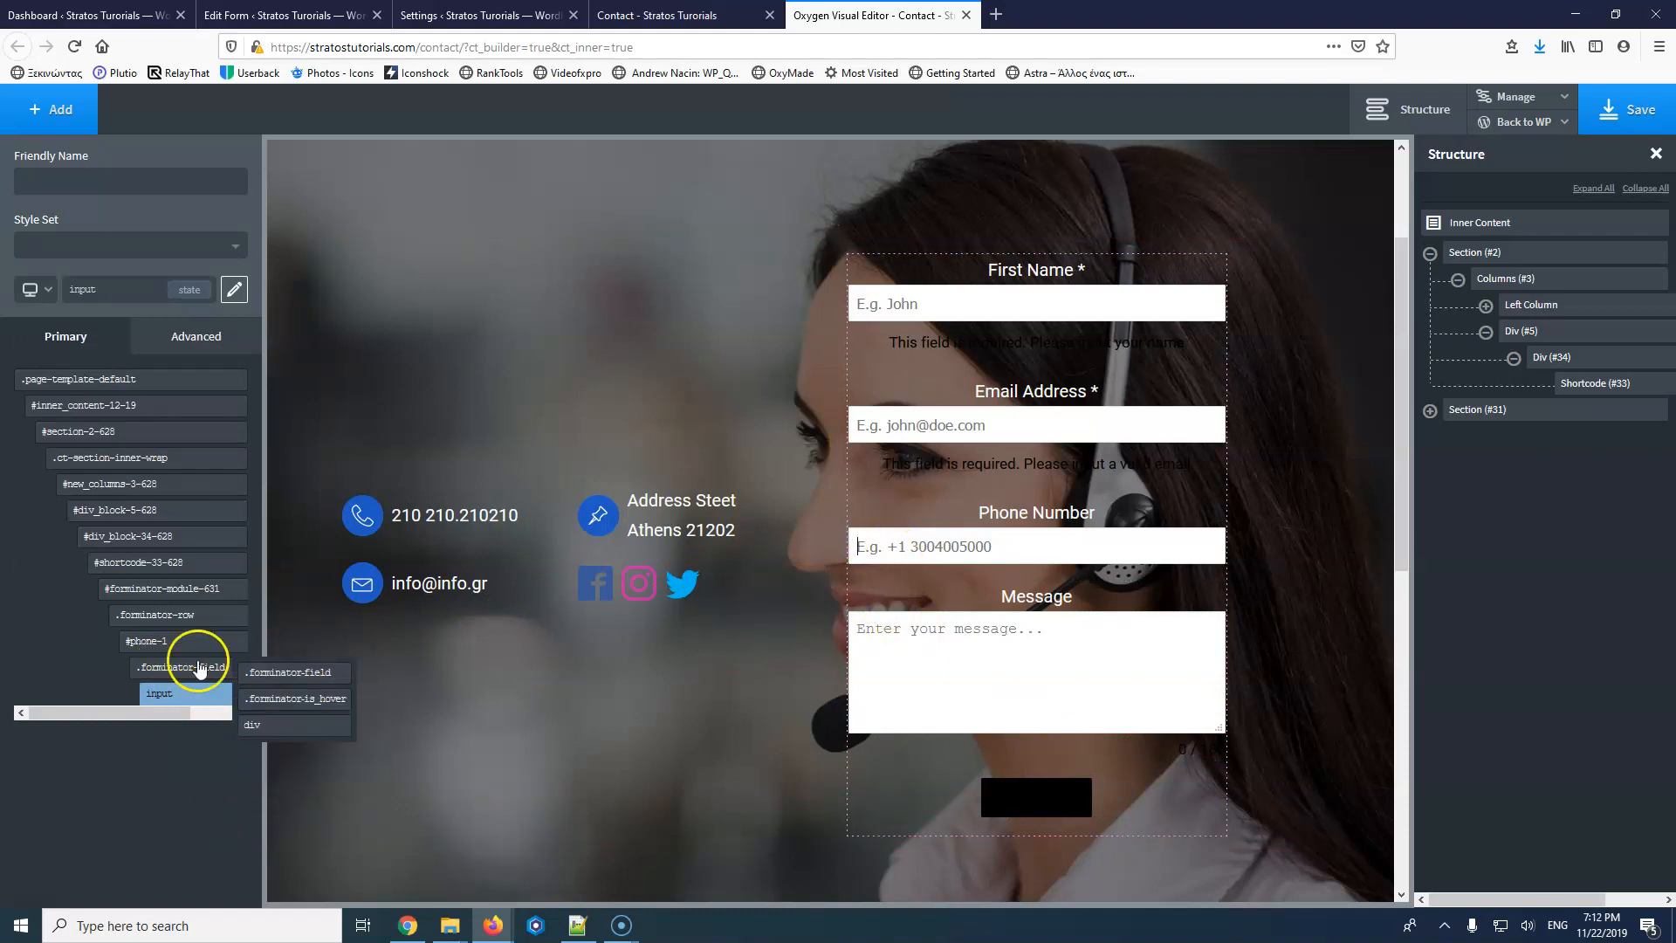
{"action": "mouse_move", "coordinate": [158, 566]}
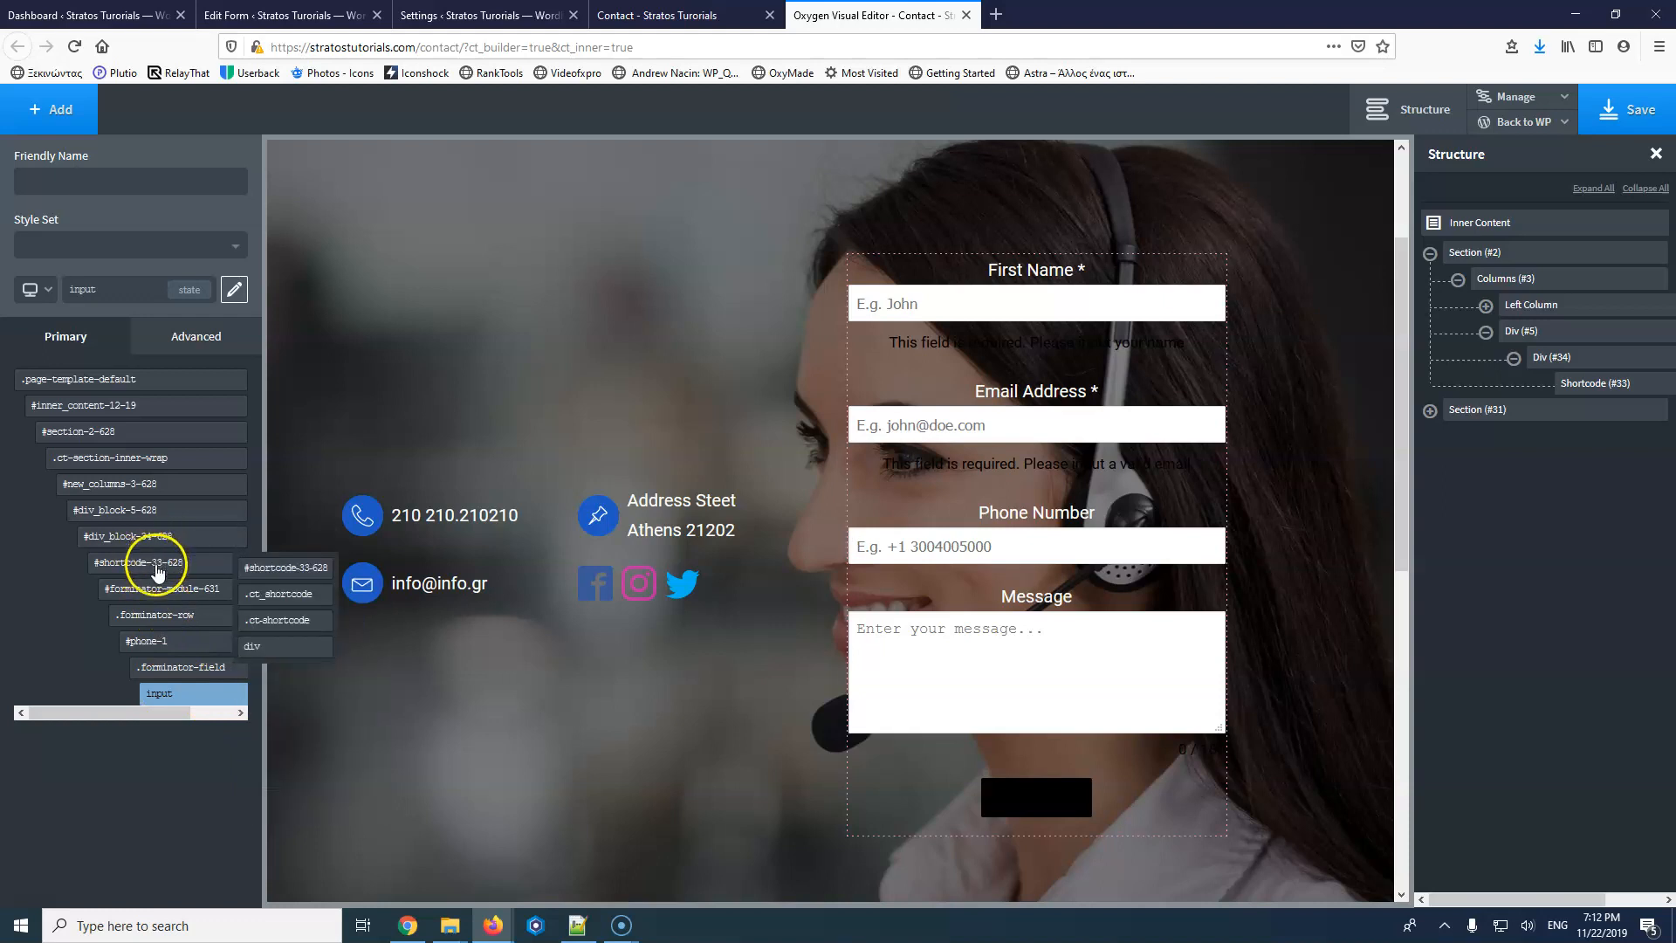
{"action": "left_click", "coordinate": [162, 589]}
{"action": "left_click", "coordinate": [264, 597]}
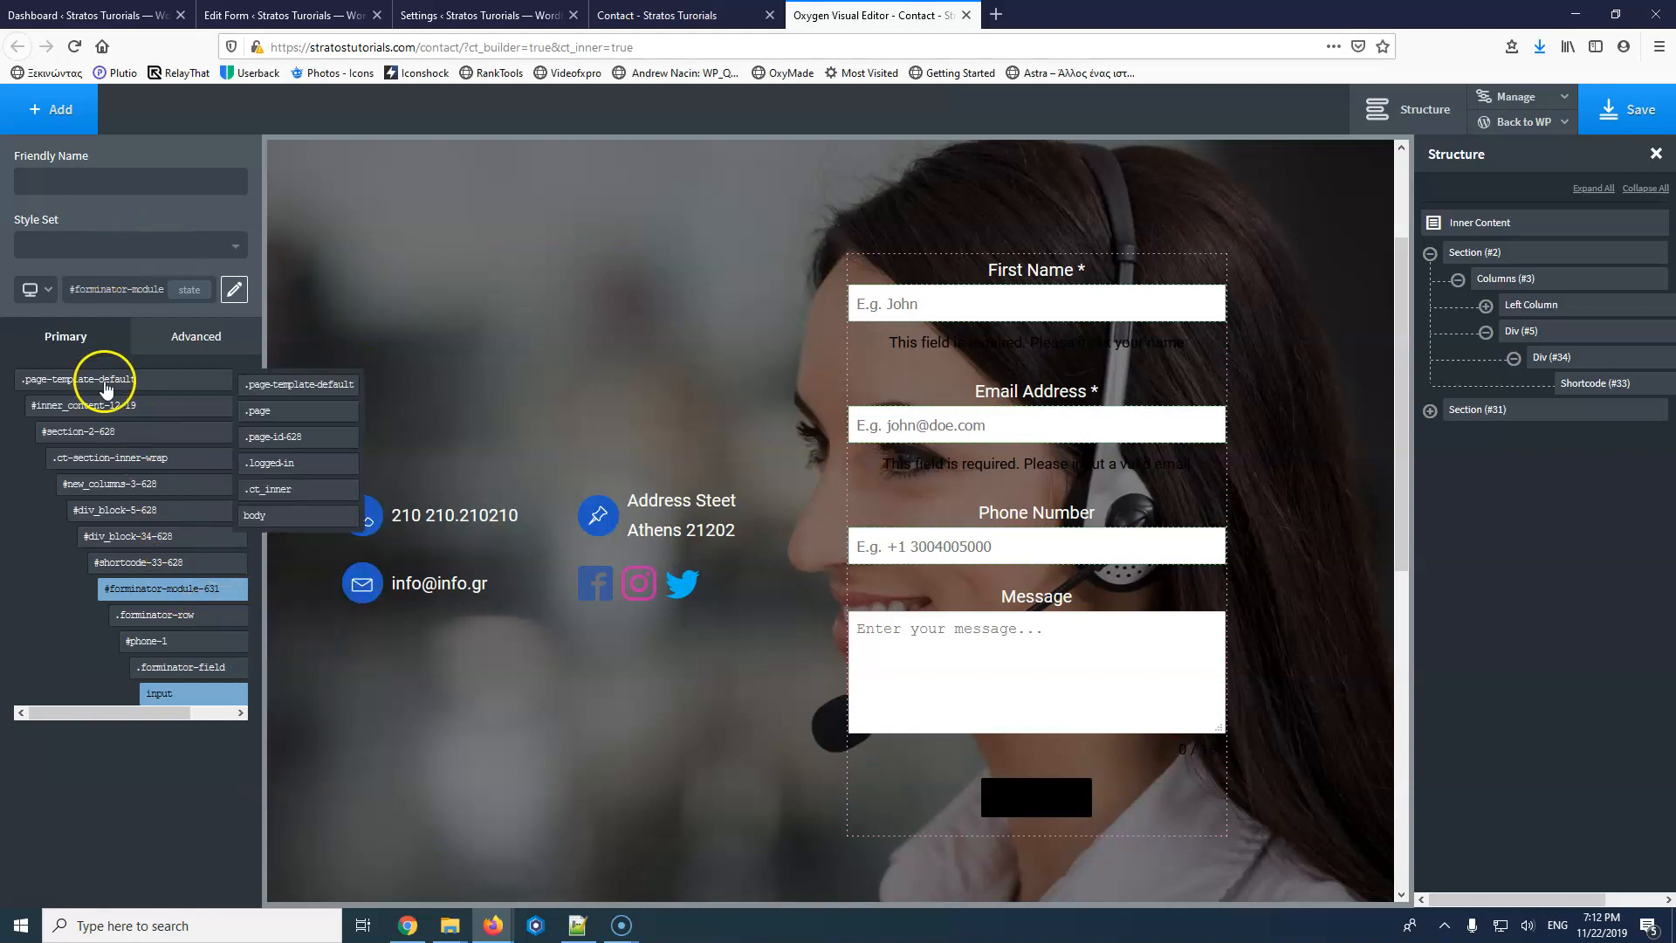
{"action": "left_click", "coordinate": [194, 330]}
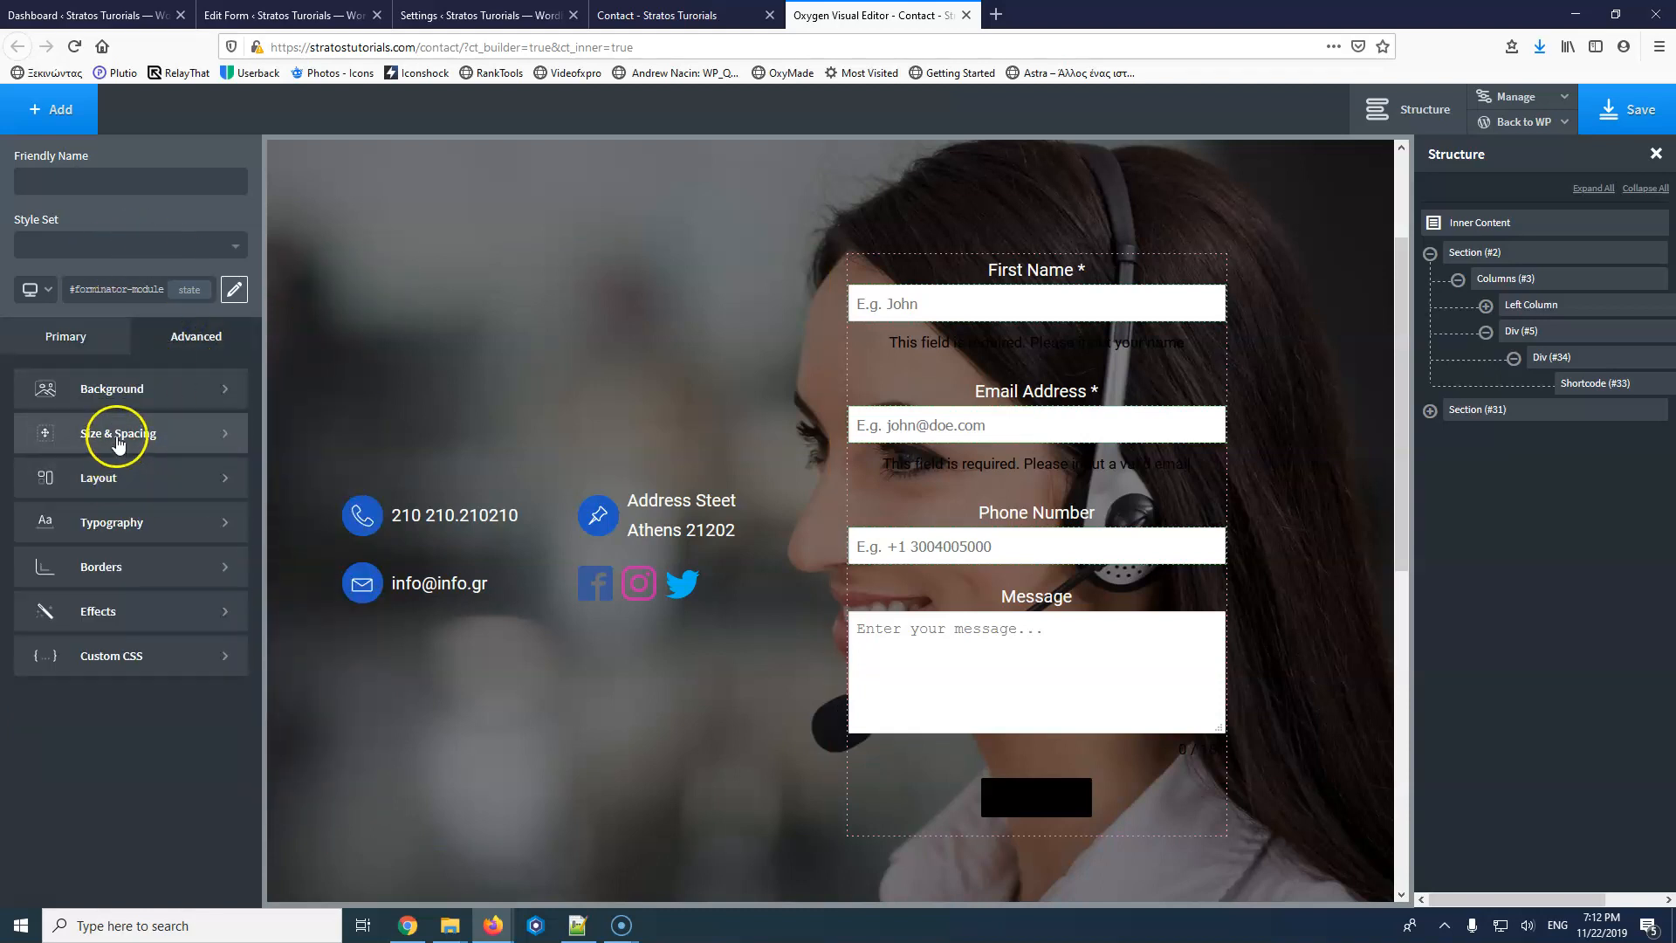
Give the form module's input text colour #000000 and font size 20.
{"action": "left_click", "coordinate": [113, 521]}
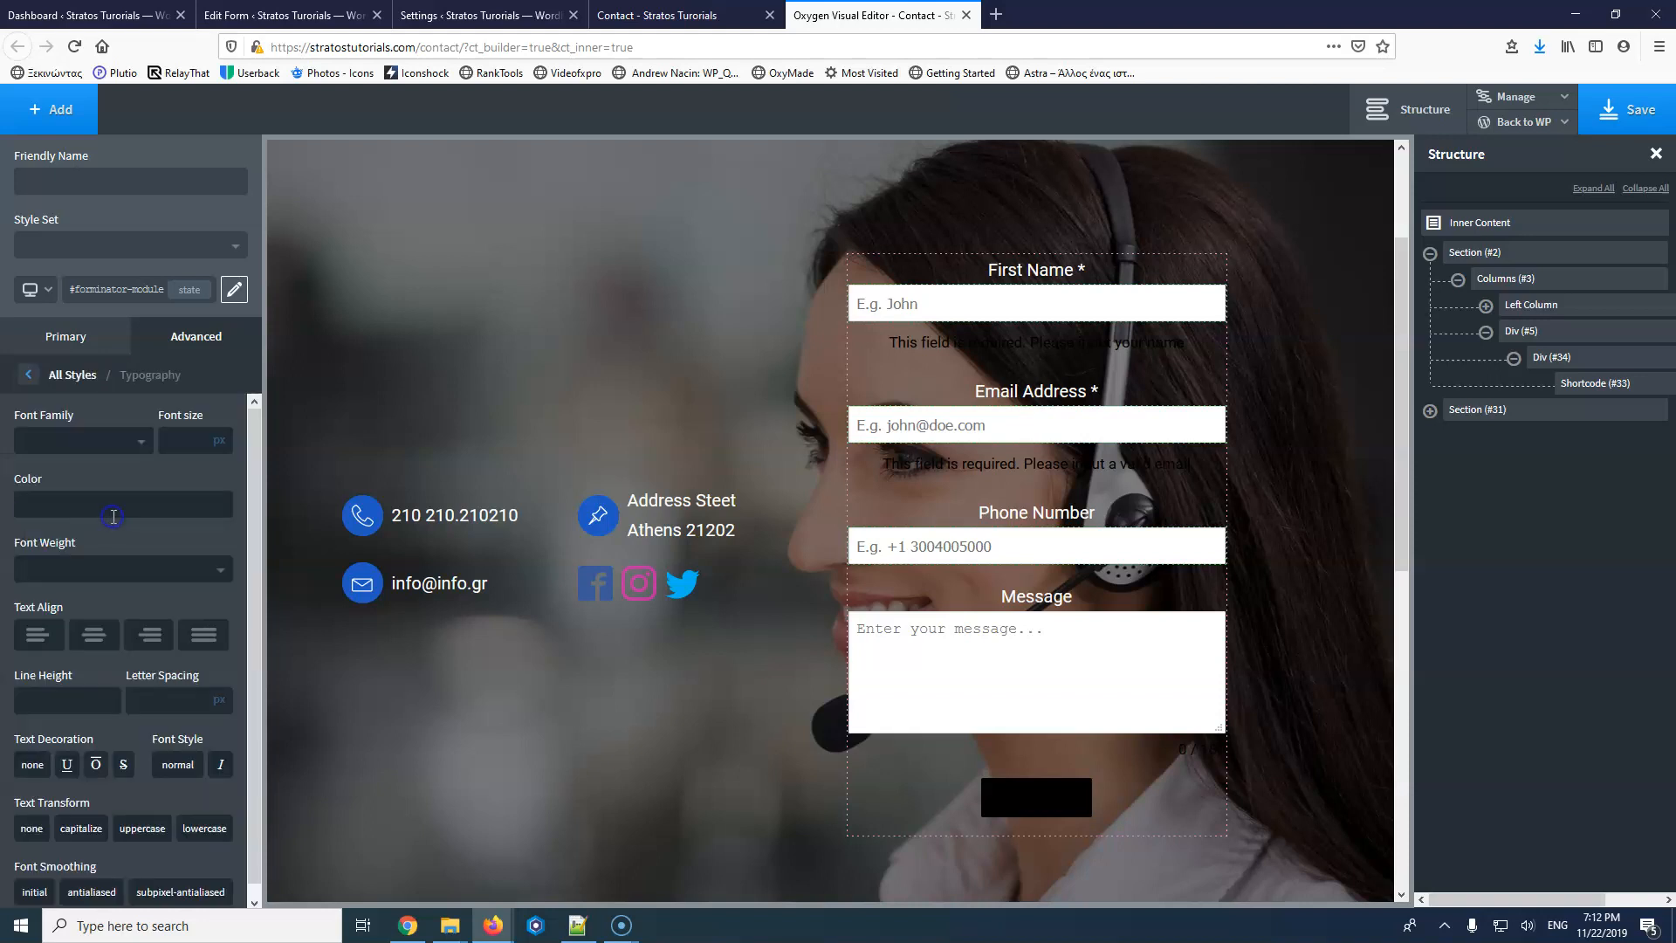
{"action": "left_click", "coordinate": [27, 511]}
{"action": "left_click_drag", "start_coordinate": [50, 560], "coordinate": [3, 708]}
{"action": "left_click", "coordinate": [28, 505]}
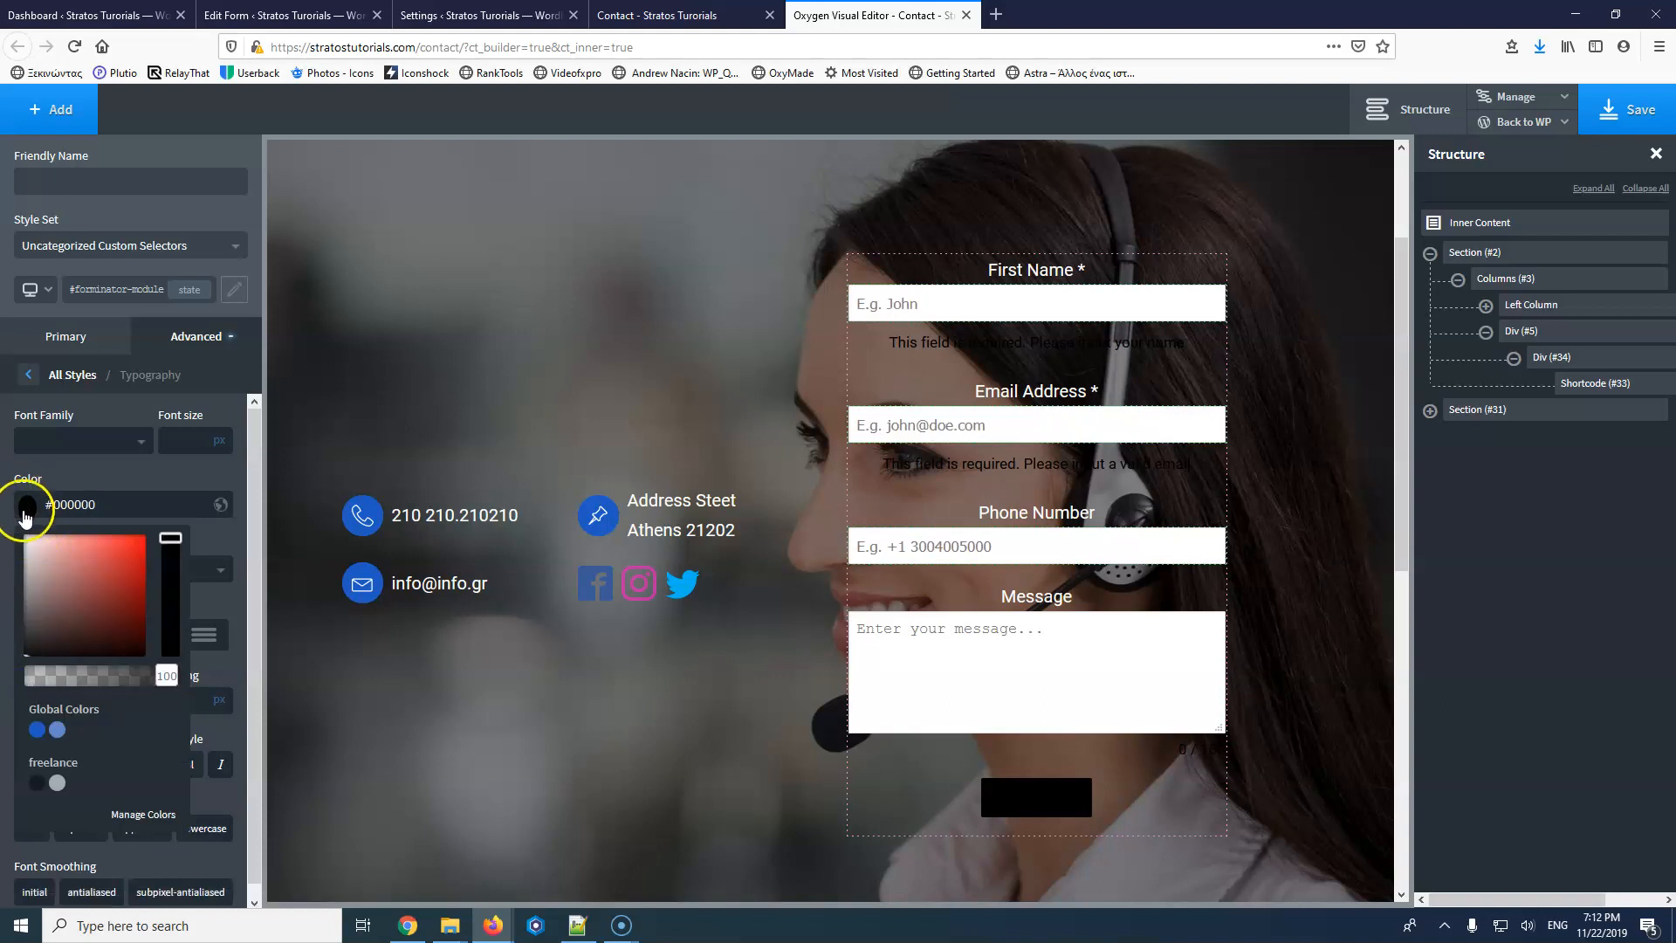
{"action": "left_click", "coordinate": [183, 439]}
{"action": "type", "text": "20"}
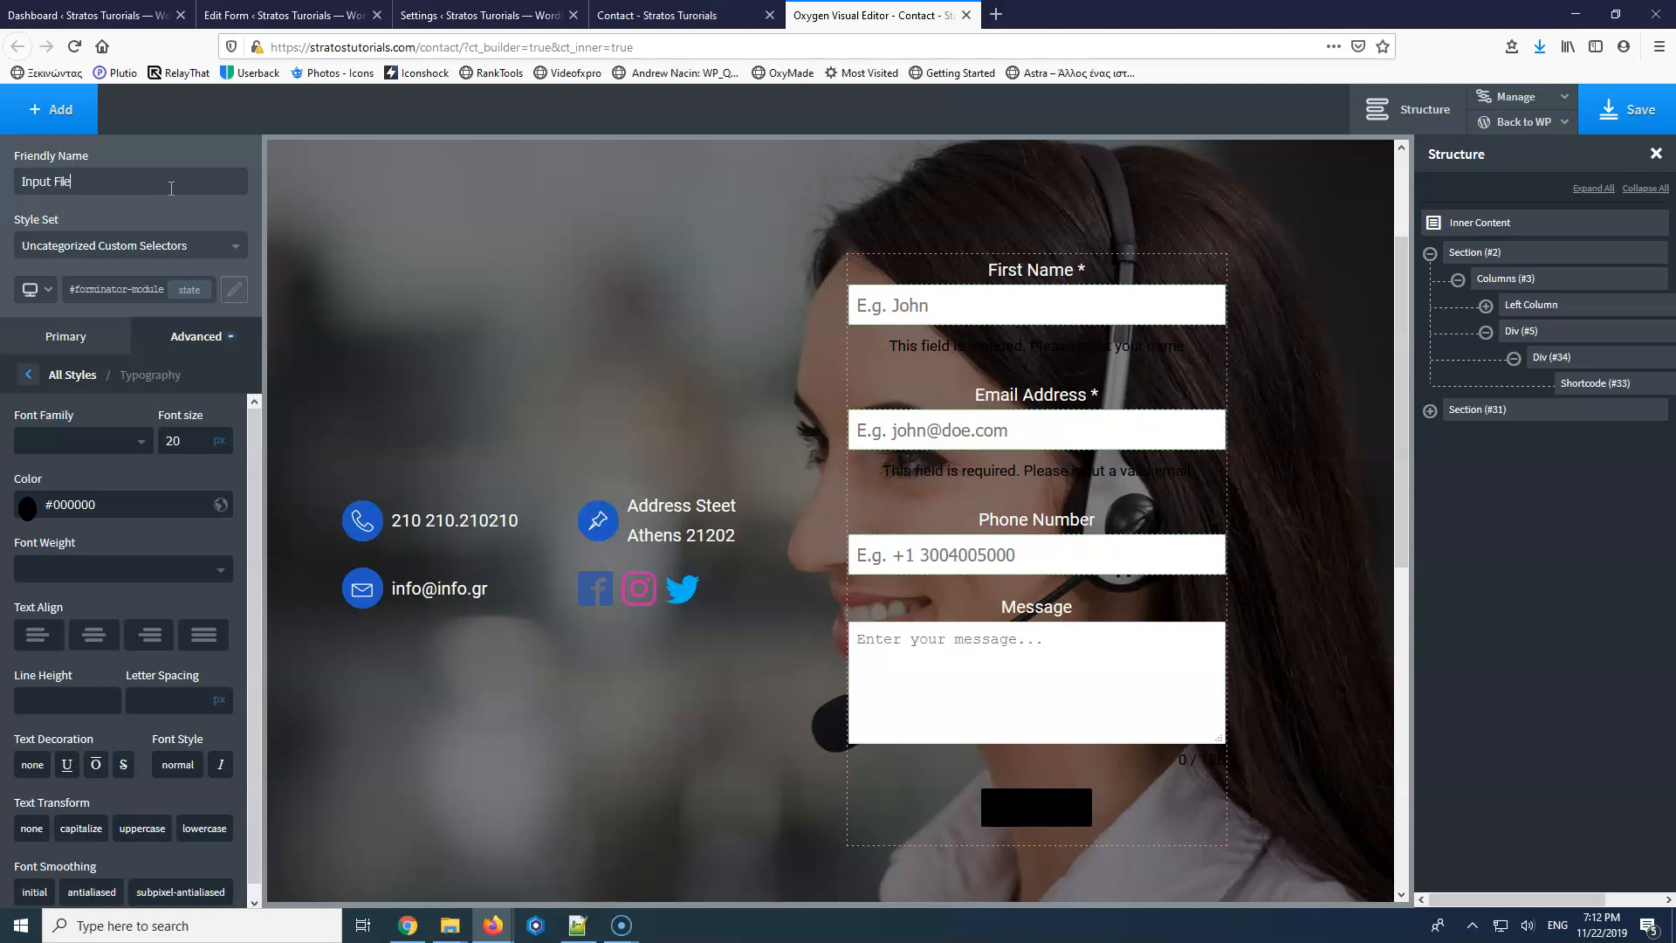
File the input selector under the Contact style set, save, and reduce font size to 18.
{"action": "left_click", "coordinate": [209, 247]}
{"action": "left_click", "coordinate": [59, 318]}
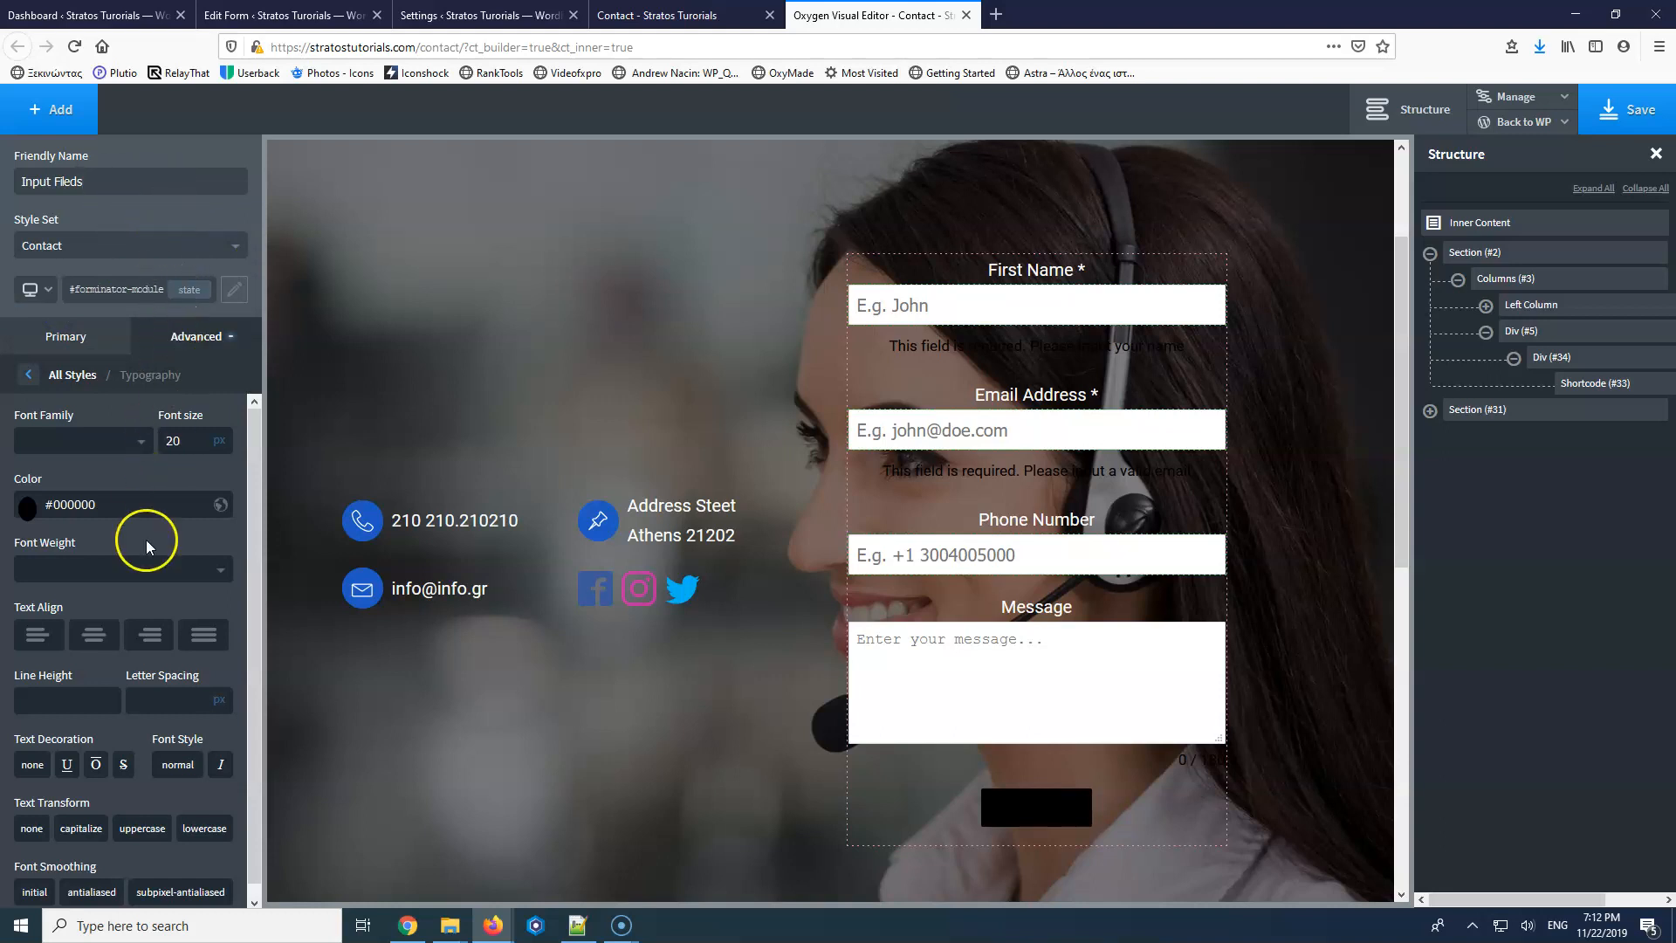
{"action": "left_click", "coordinate": [1634, 104]}
{"action": "type", "text": "18"}
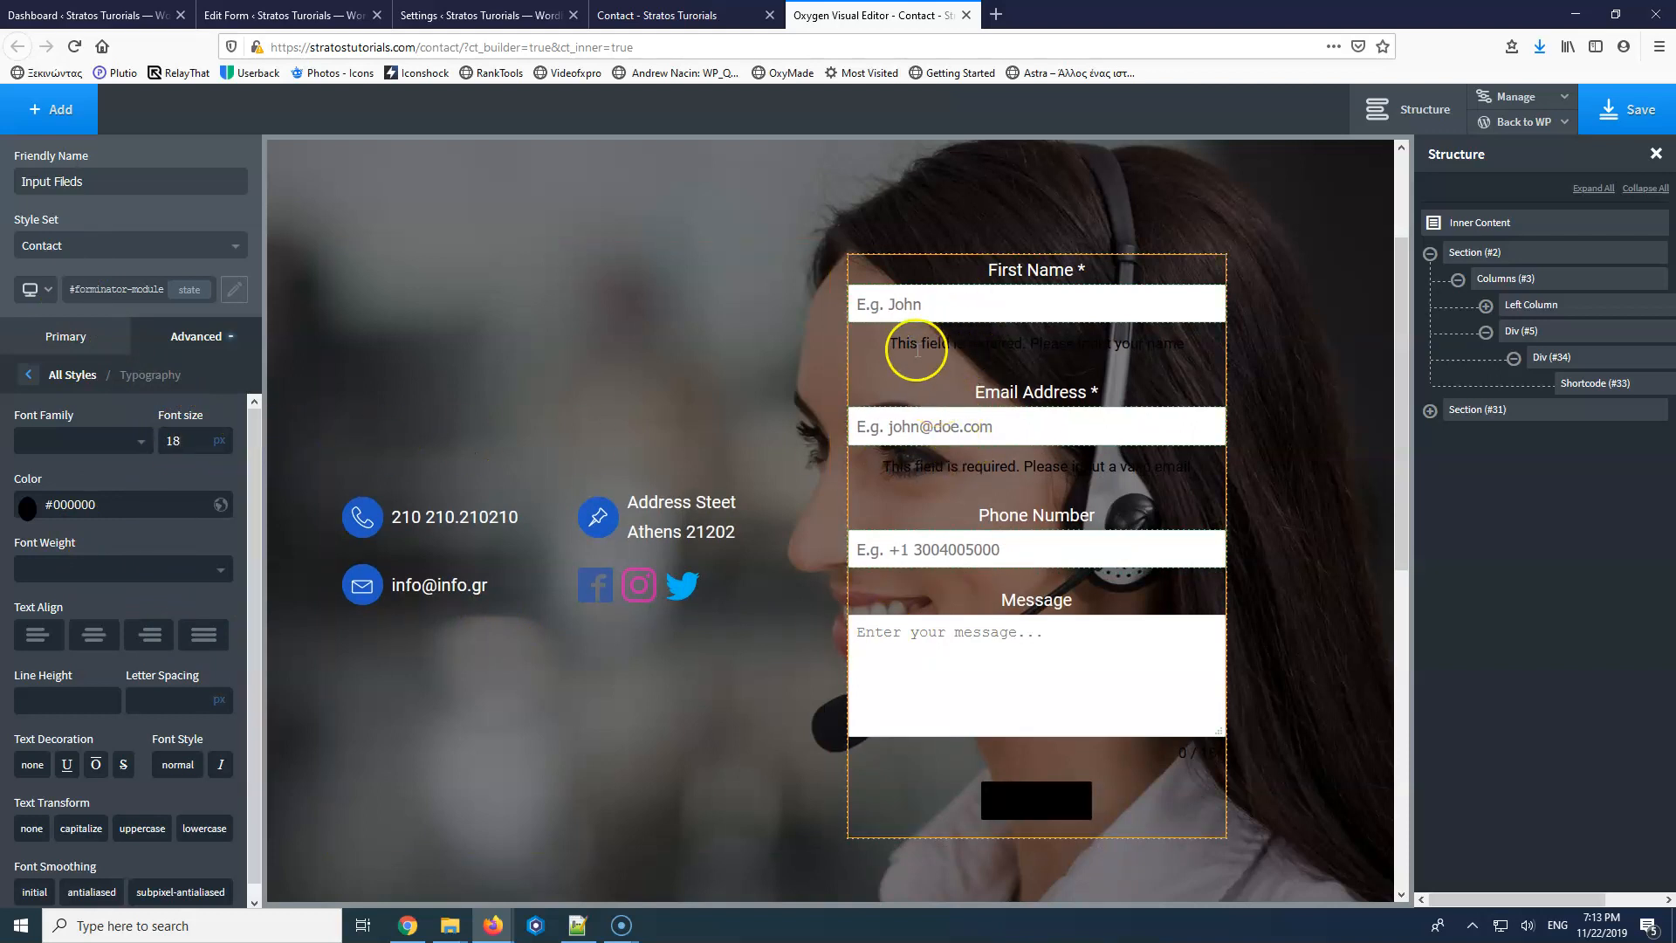
{"action": "left_click", "coordinate": [1009, 804]}
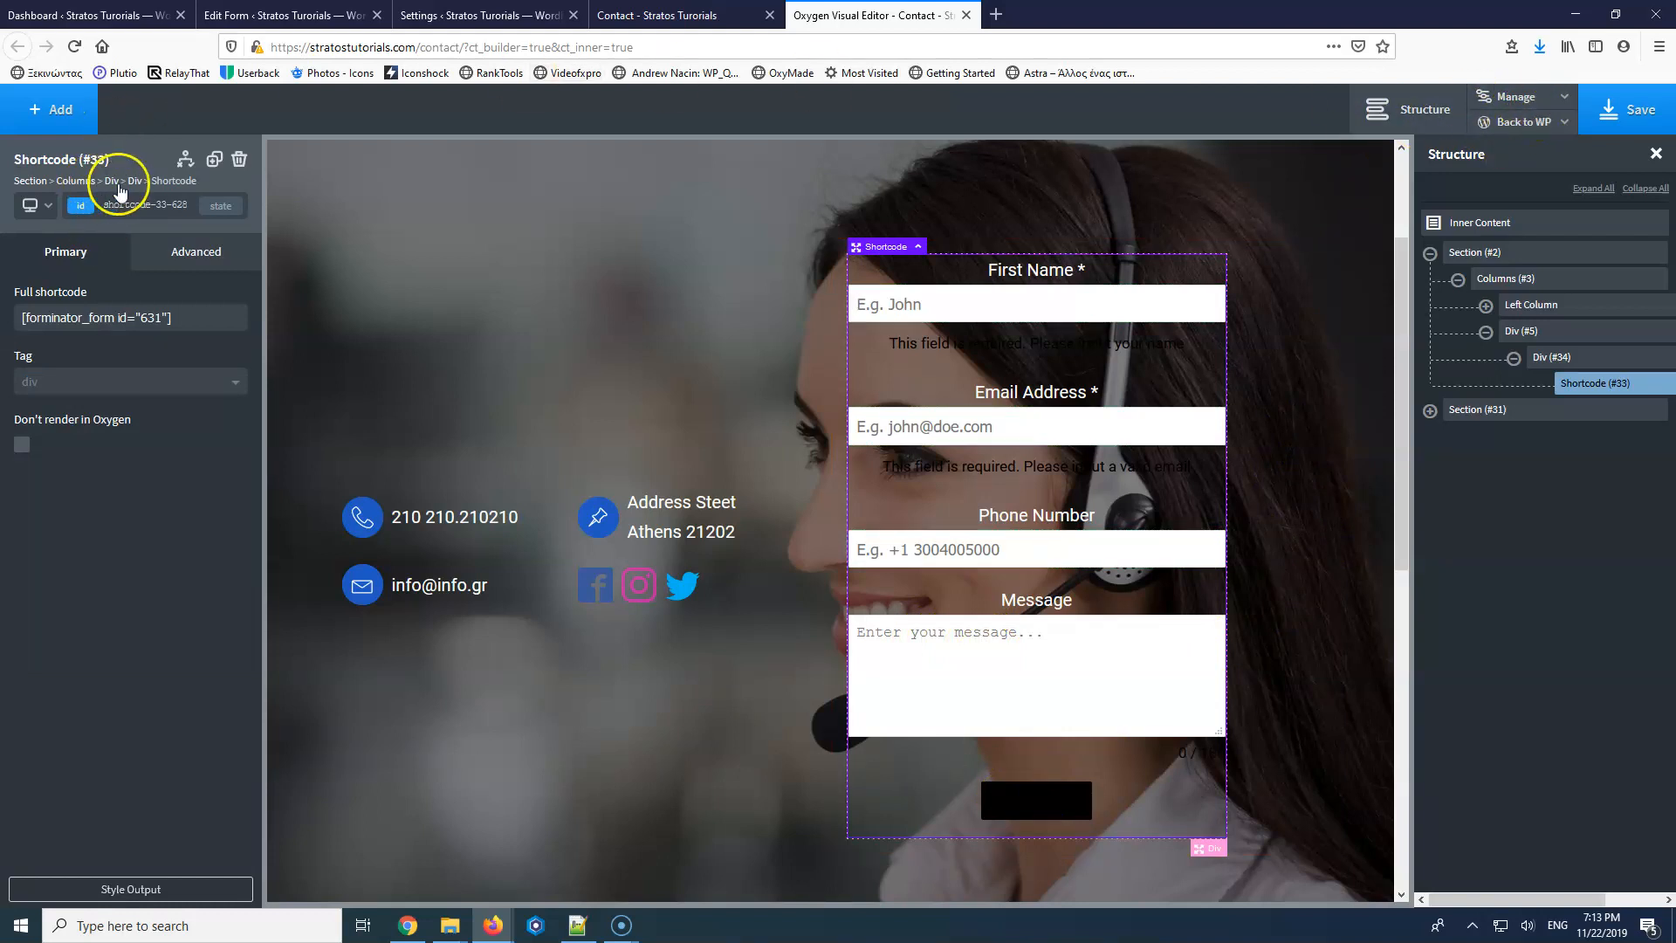
In Manage > Selectors, expand Uncategorized and the Contact set, then open Contact Fields.
{"action": "left_click", "coordinate": [1541, 96]}
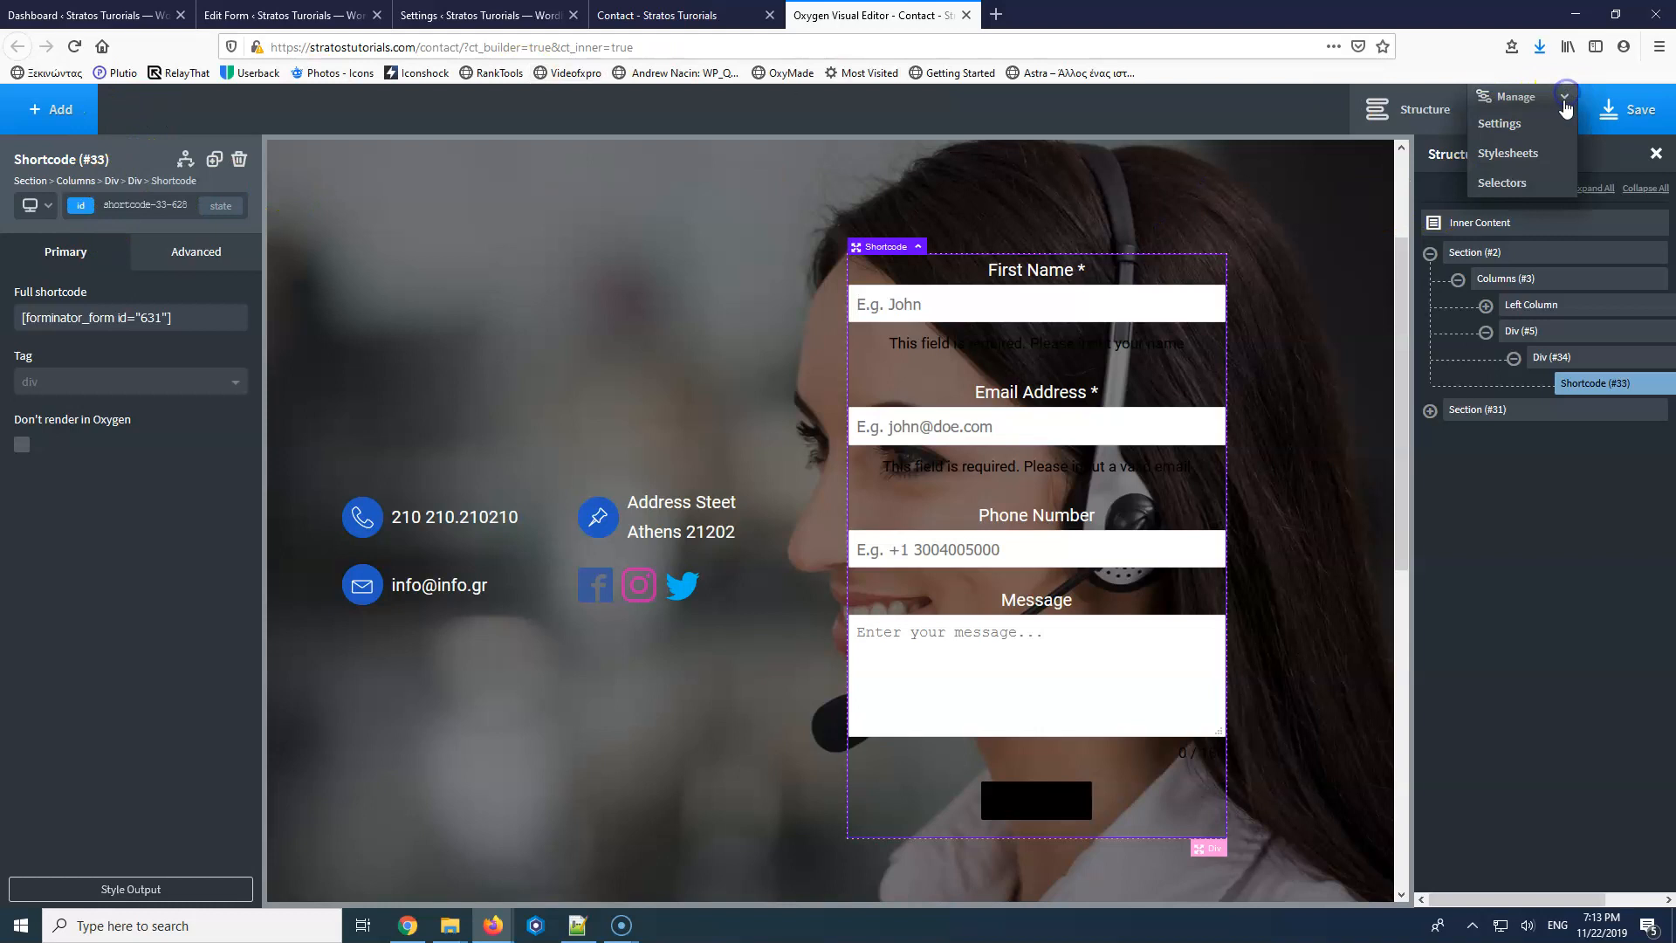
{"action": "left_click", "coordinate": [1522, 182]}
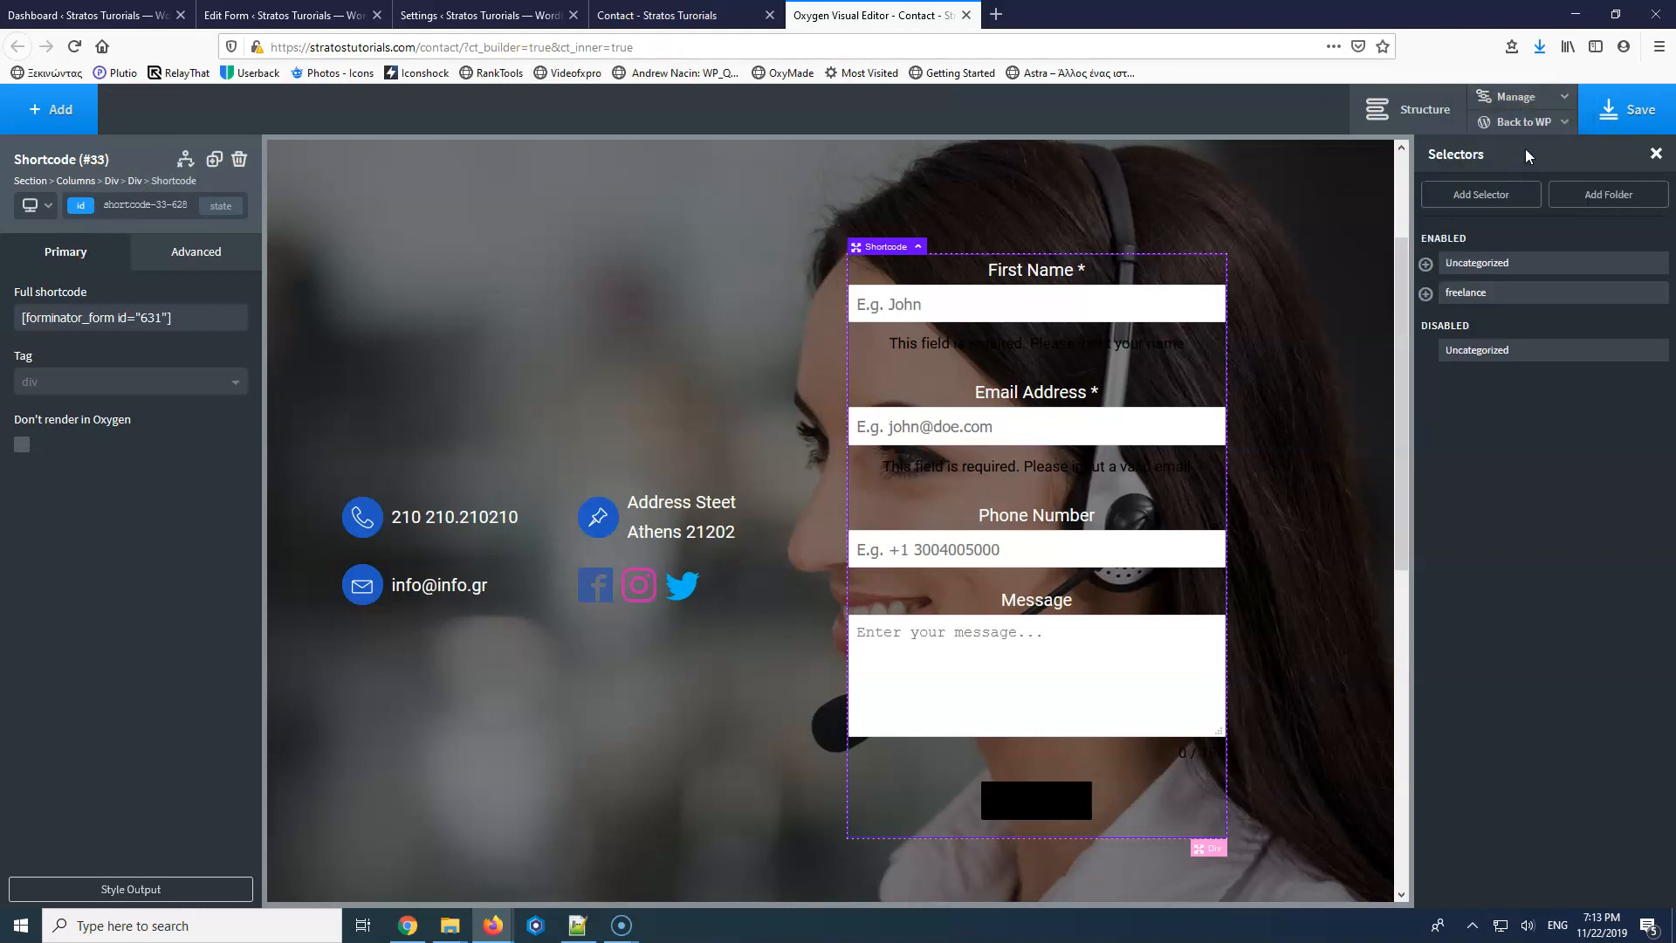
{"action": "left_click", "coordinate": [1426, 265]}
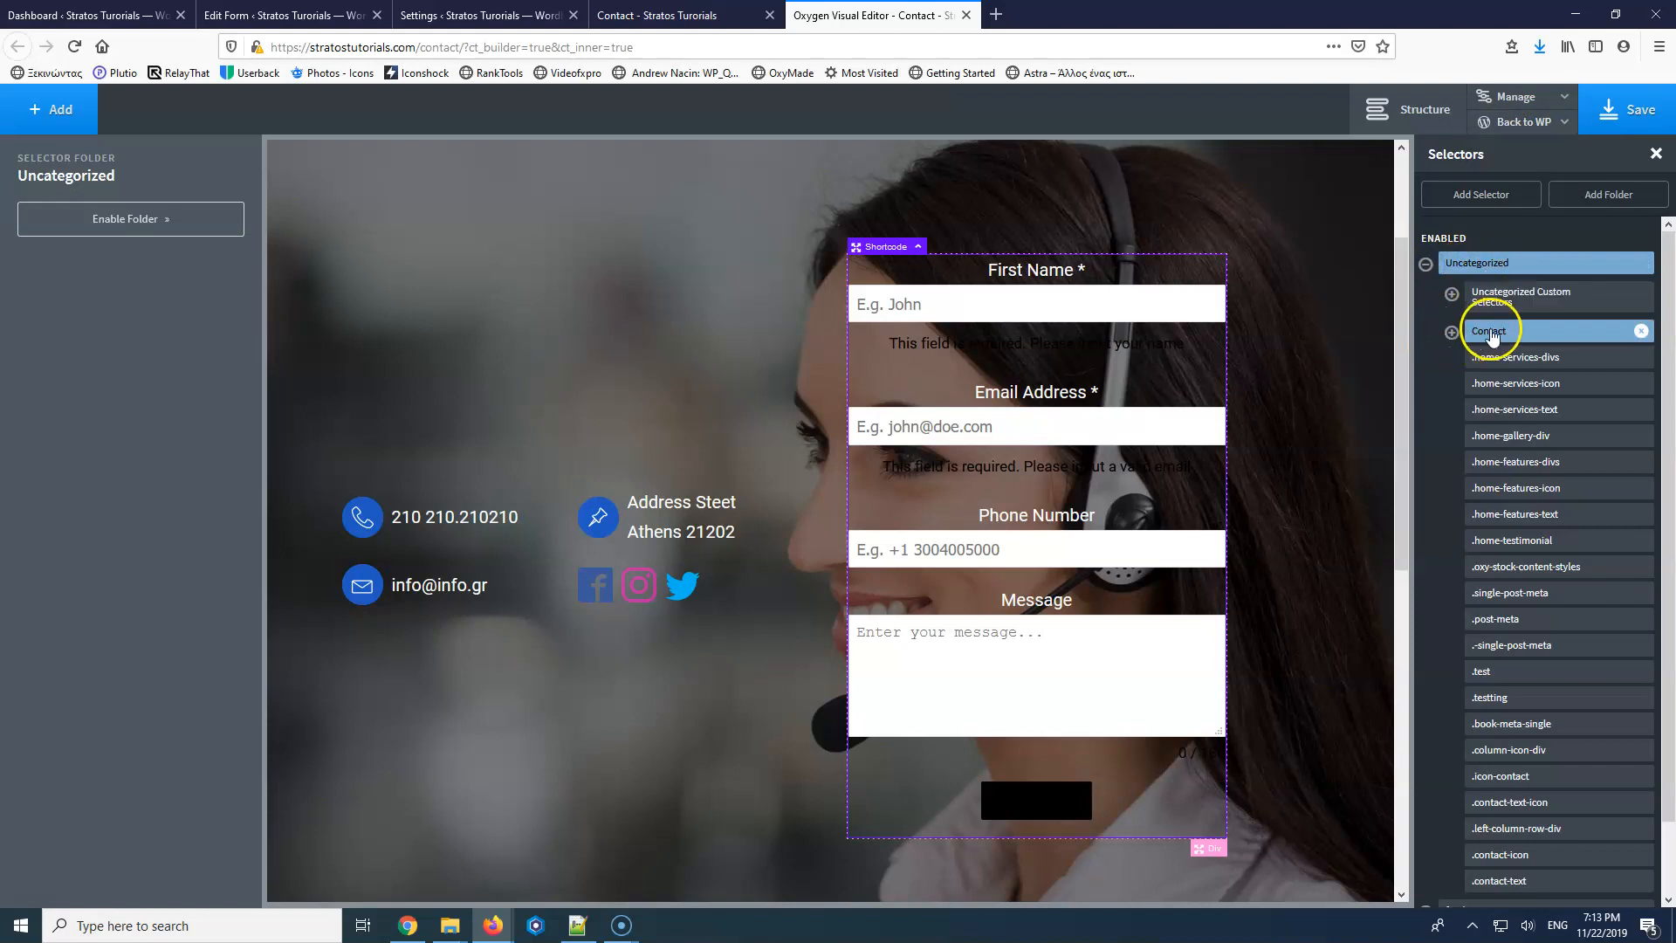
{"action": "left_click", "coordinate": [1453, 335]}
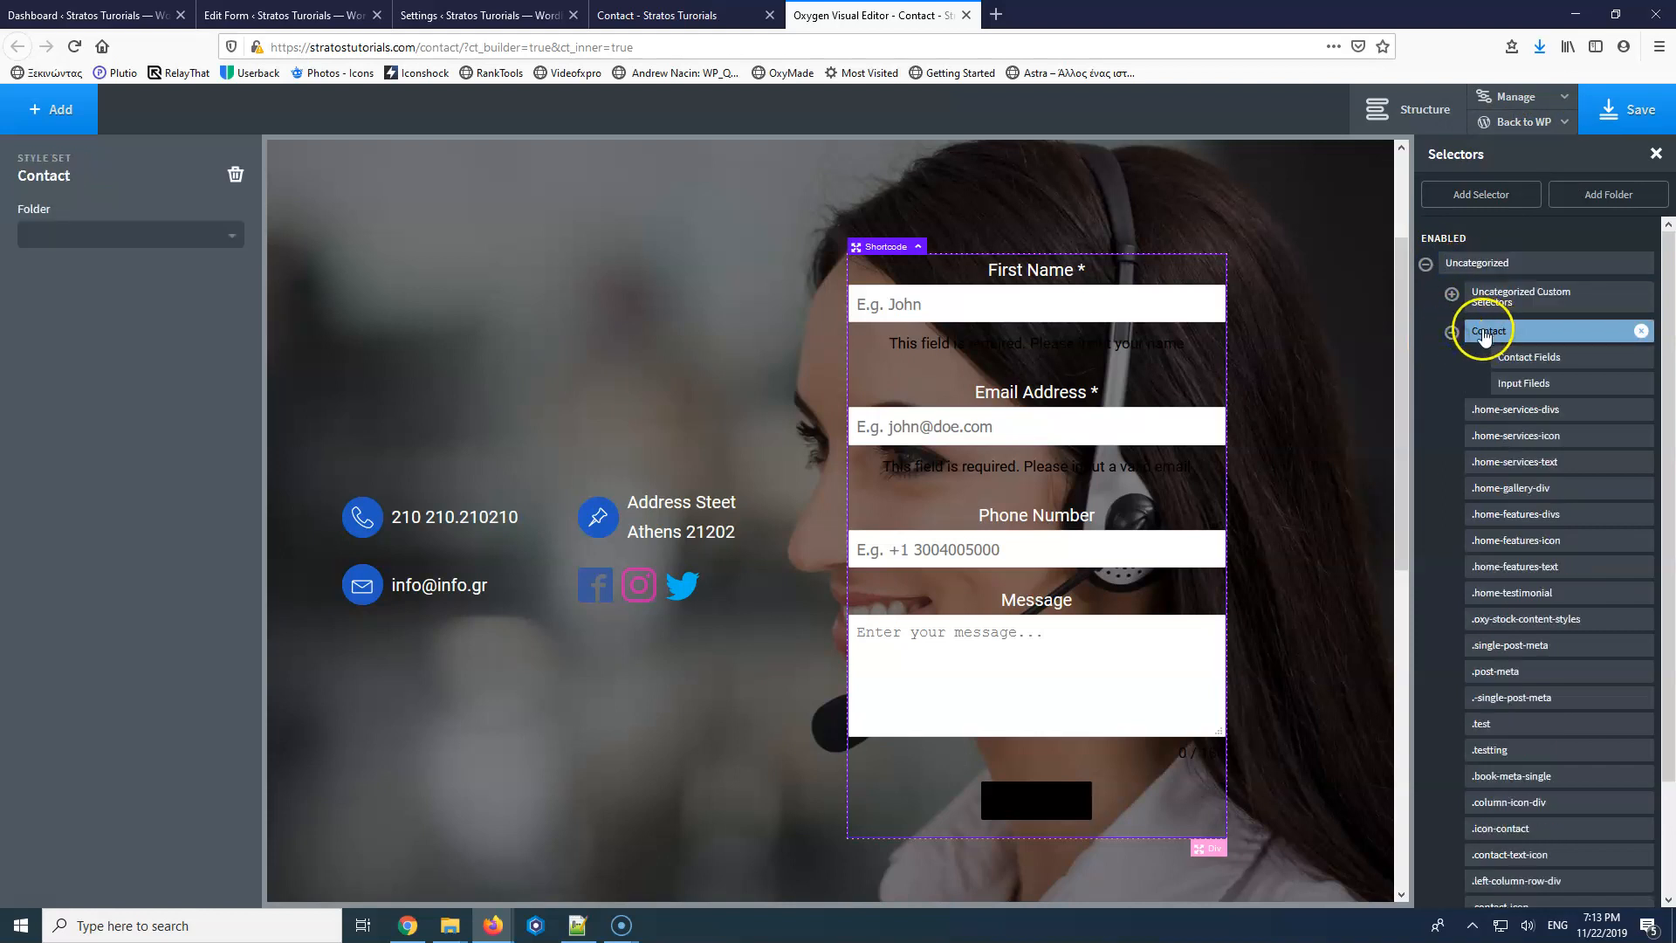
{"action": "left_click", "coordinate": [1550, 366]}
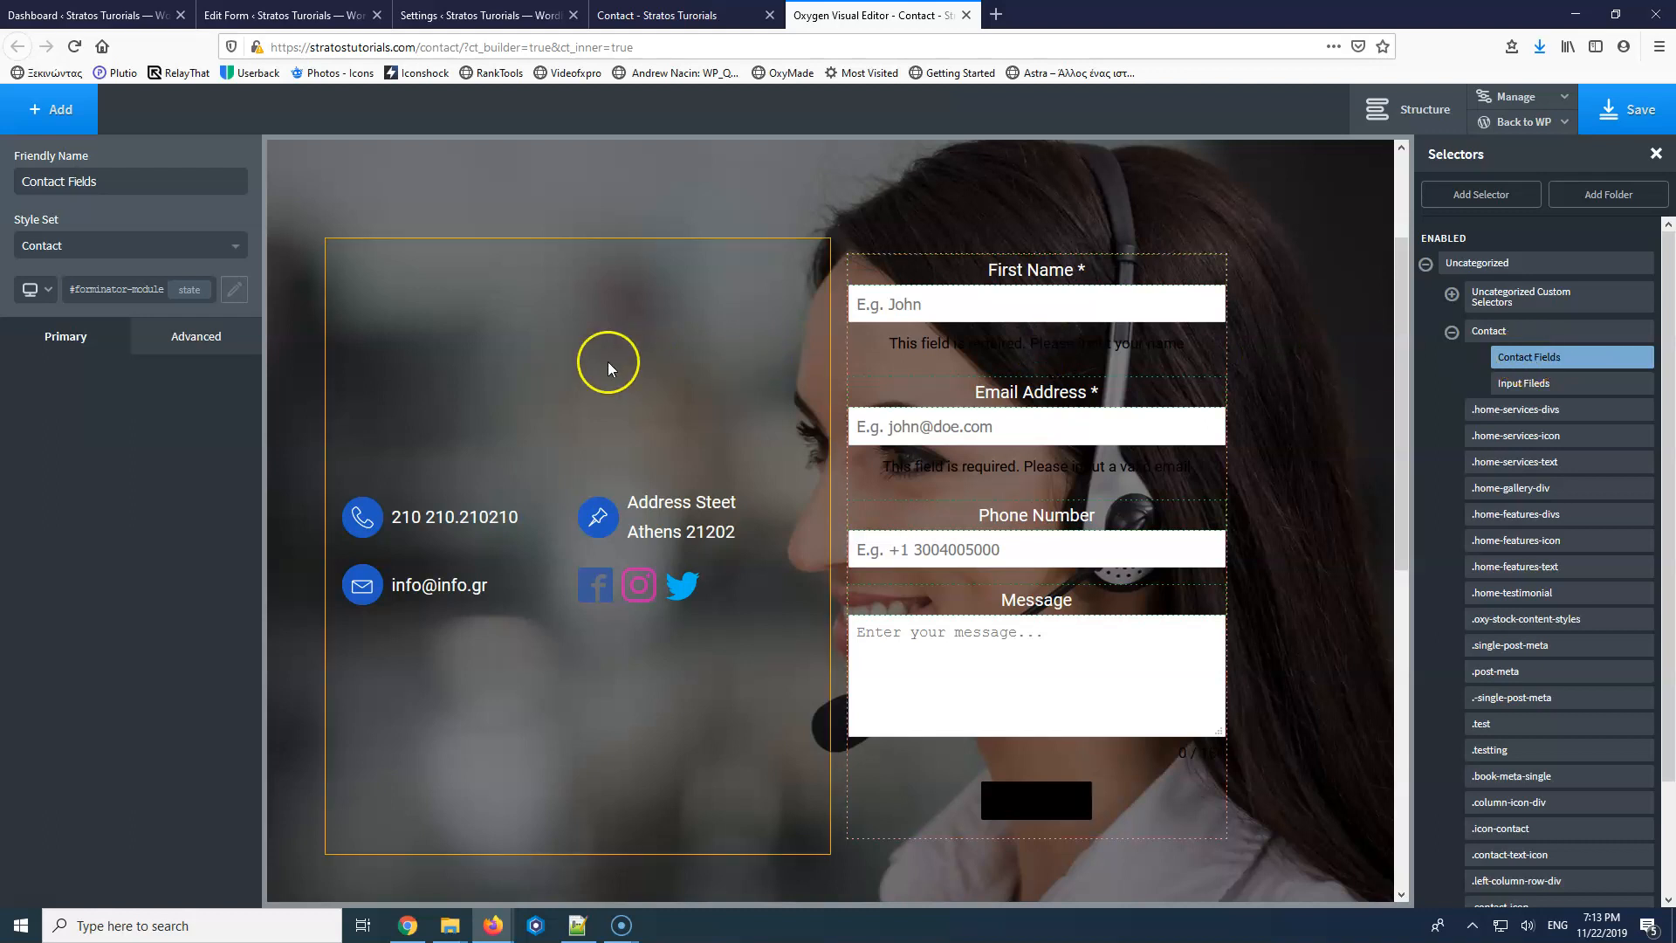
{"action": "left_click", "coordinate": [183, 345]}
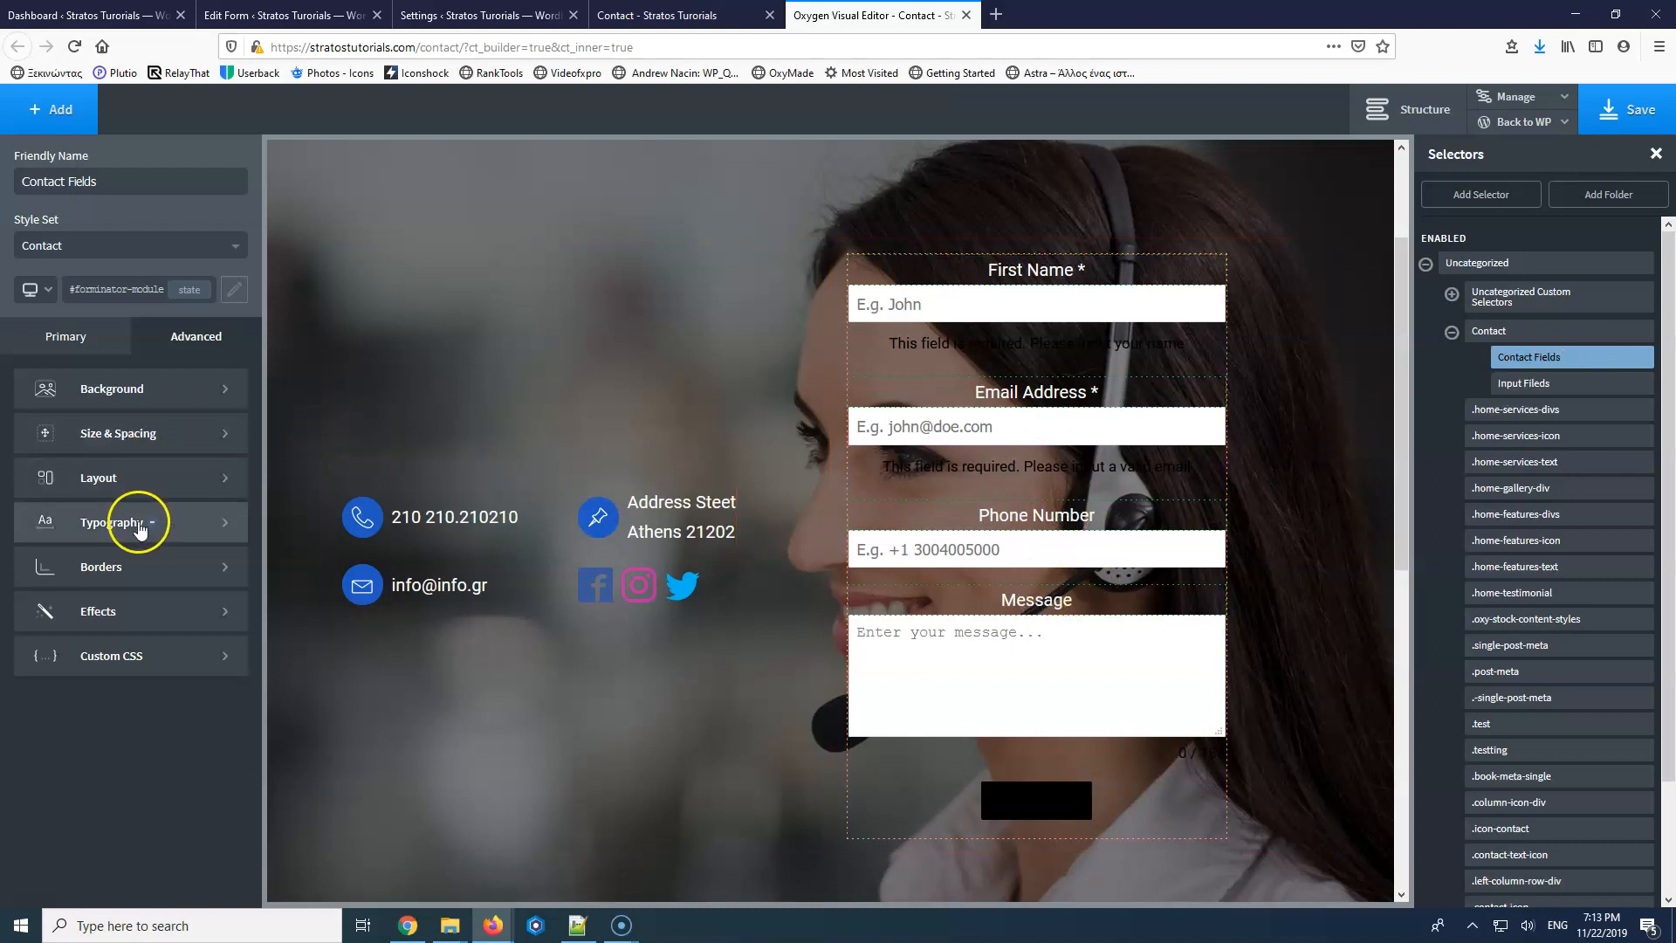
{"action": "left_click", "coordinate": [139, 528]}
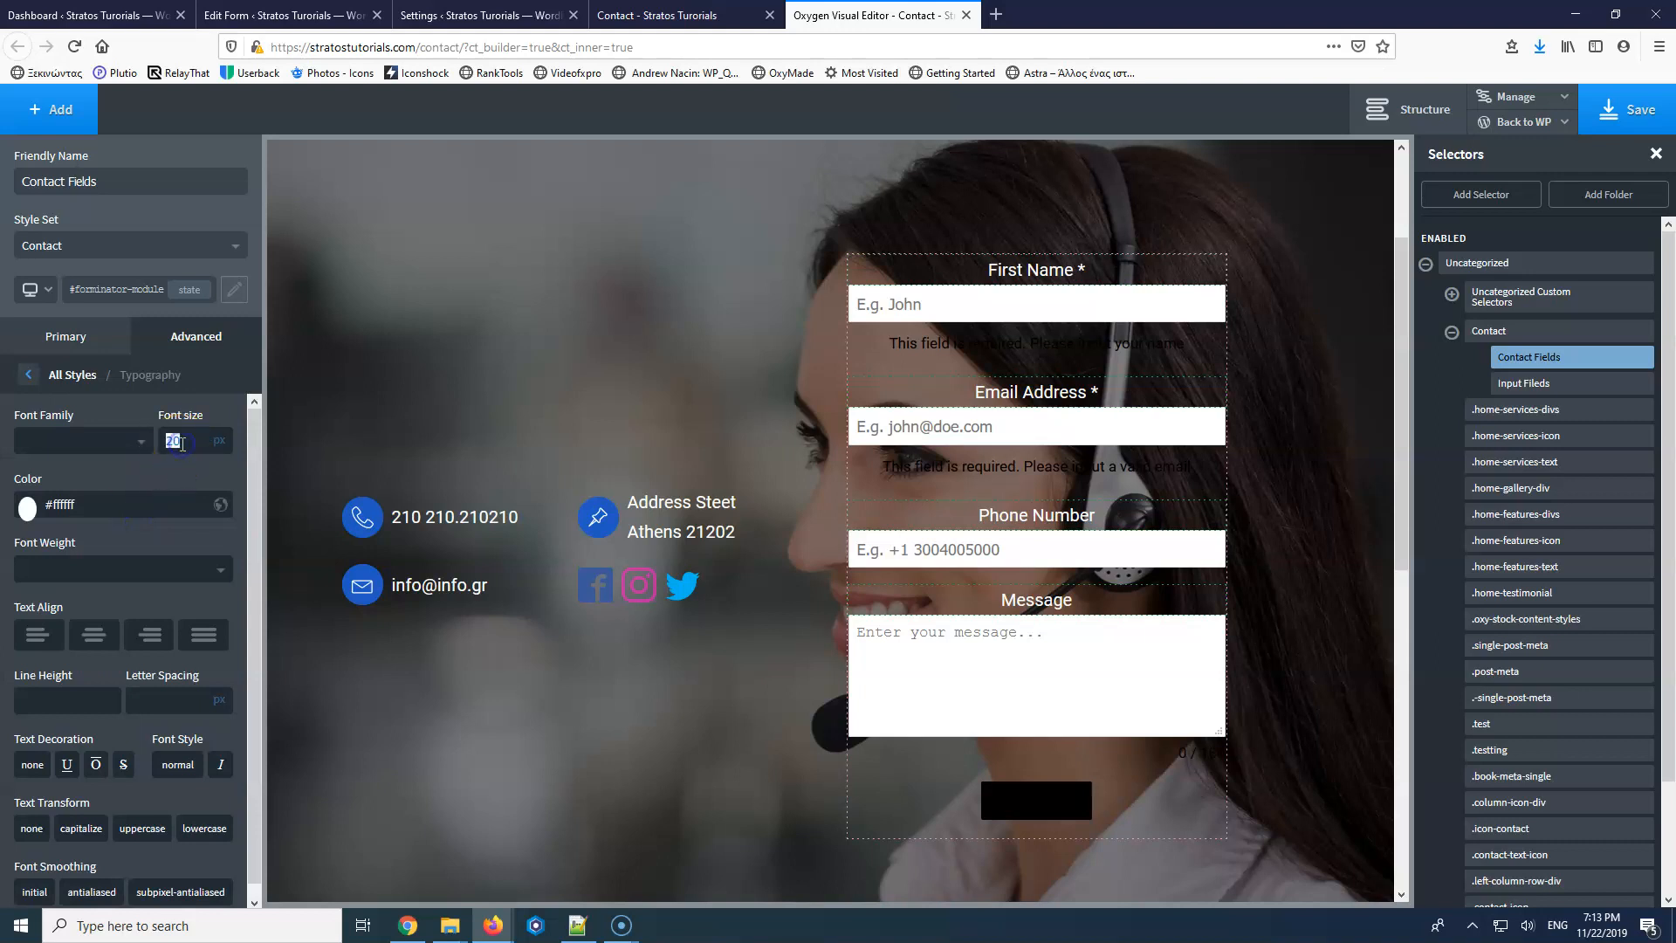
{"action": "key", "text": "Down"}
{"action": "key", "text": "Down"}
{"action": "key", "text": "Up"}
{"action": "key", "text": "Up"}
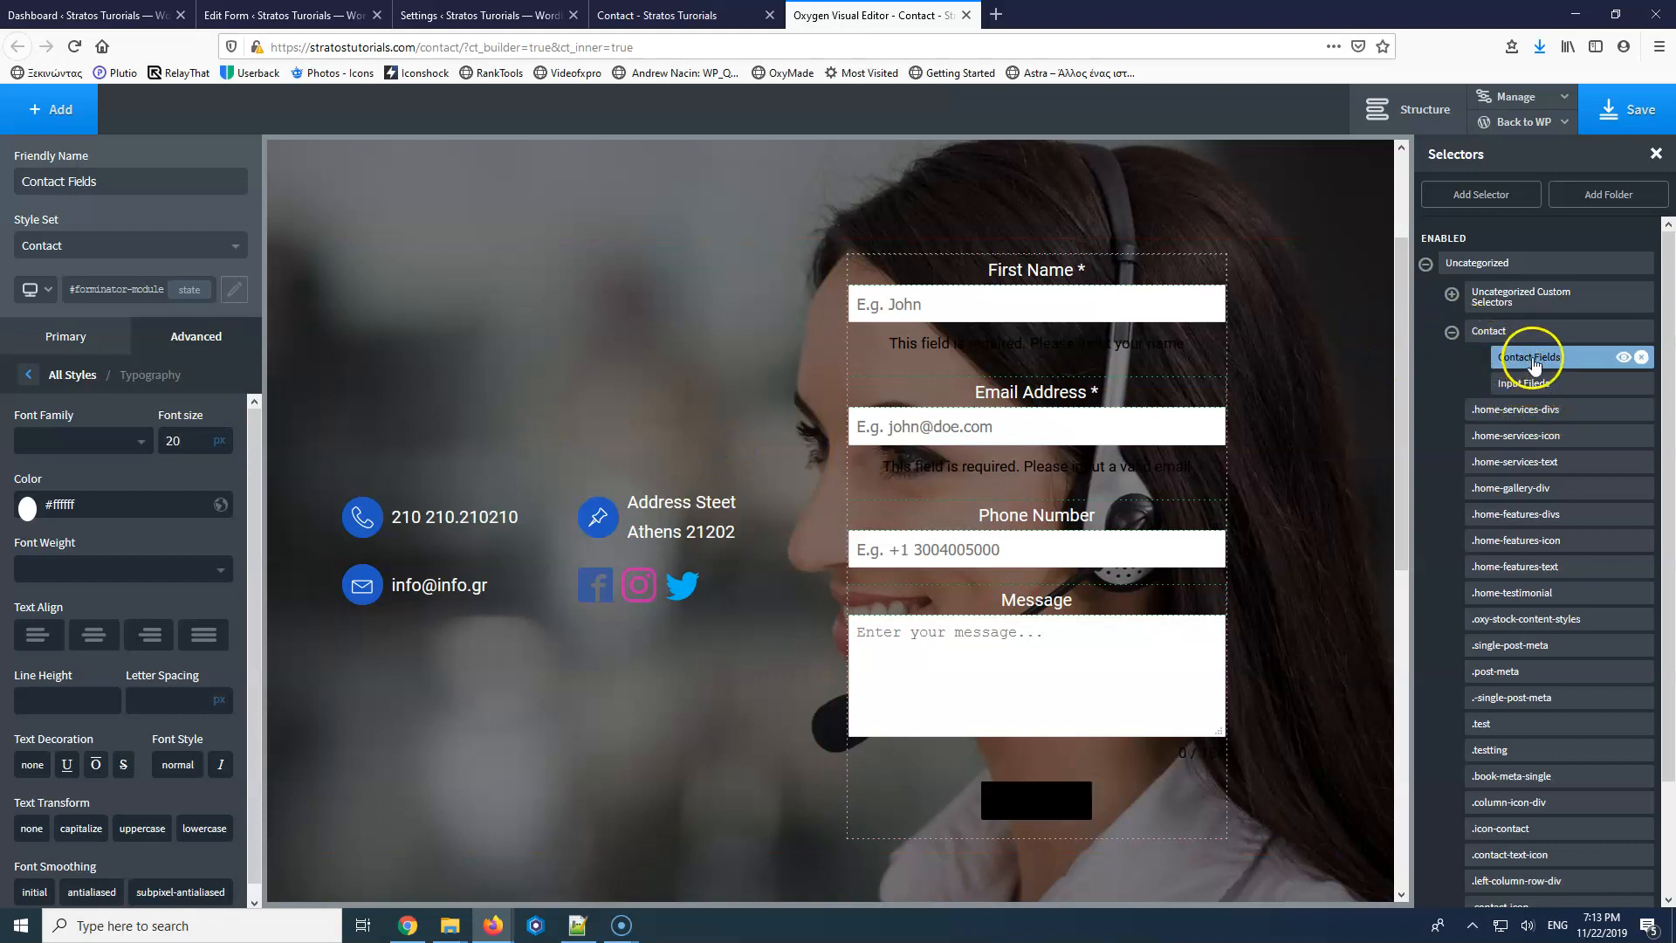
{"action": "left_click", "coordinate": [1035, 804]}
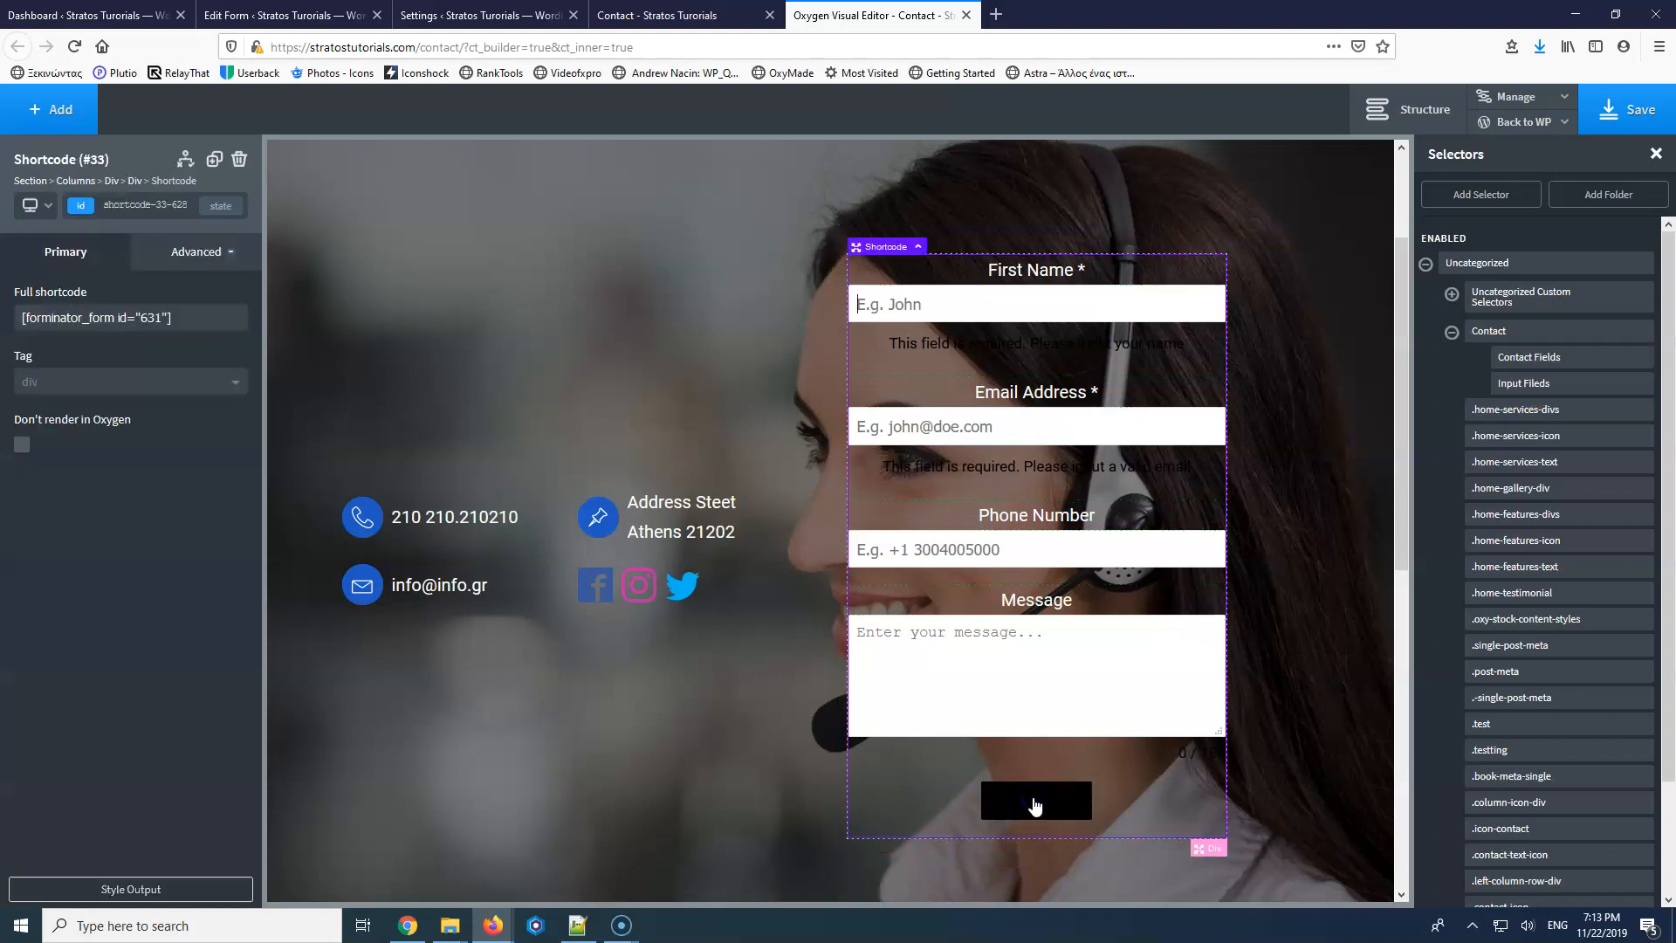
Target the .send-button selector and give its background the Dark Blue global colour.
{"action": "left_click", "coordinate": [137, 889]}
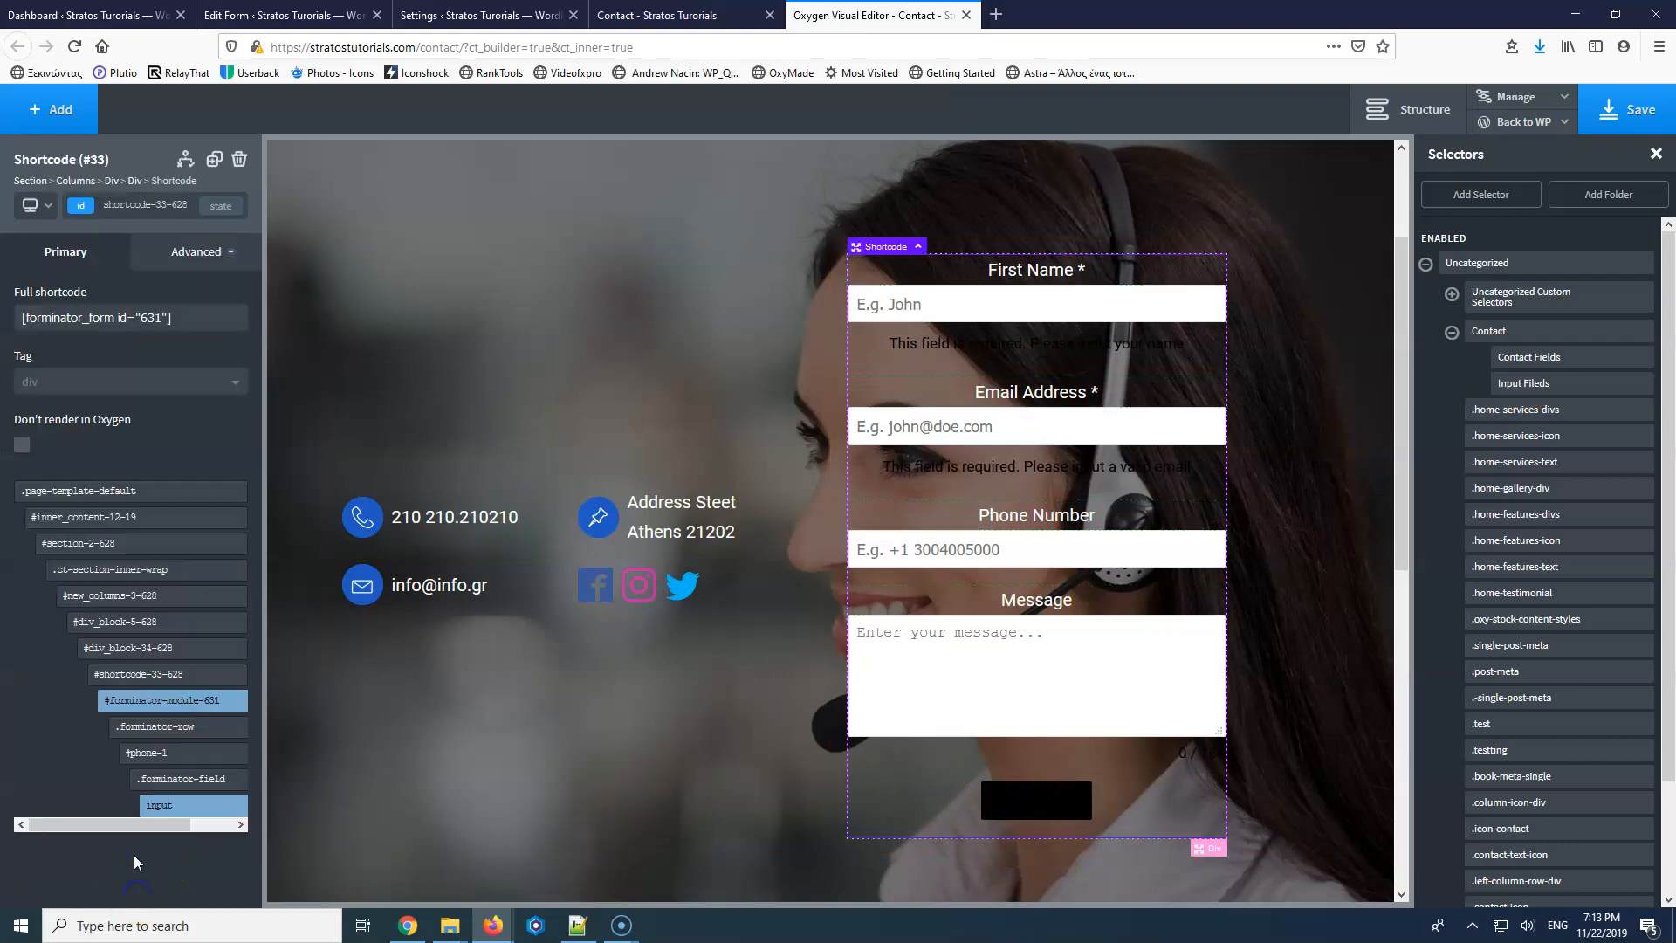
{"action": "left_click", "coordinate": [189, 707]}
{"action": "mouse_move", "coordinate": [177, 692]}
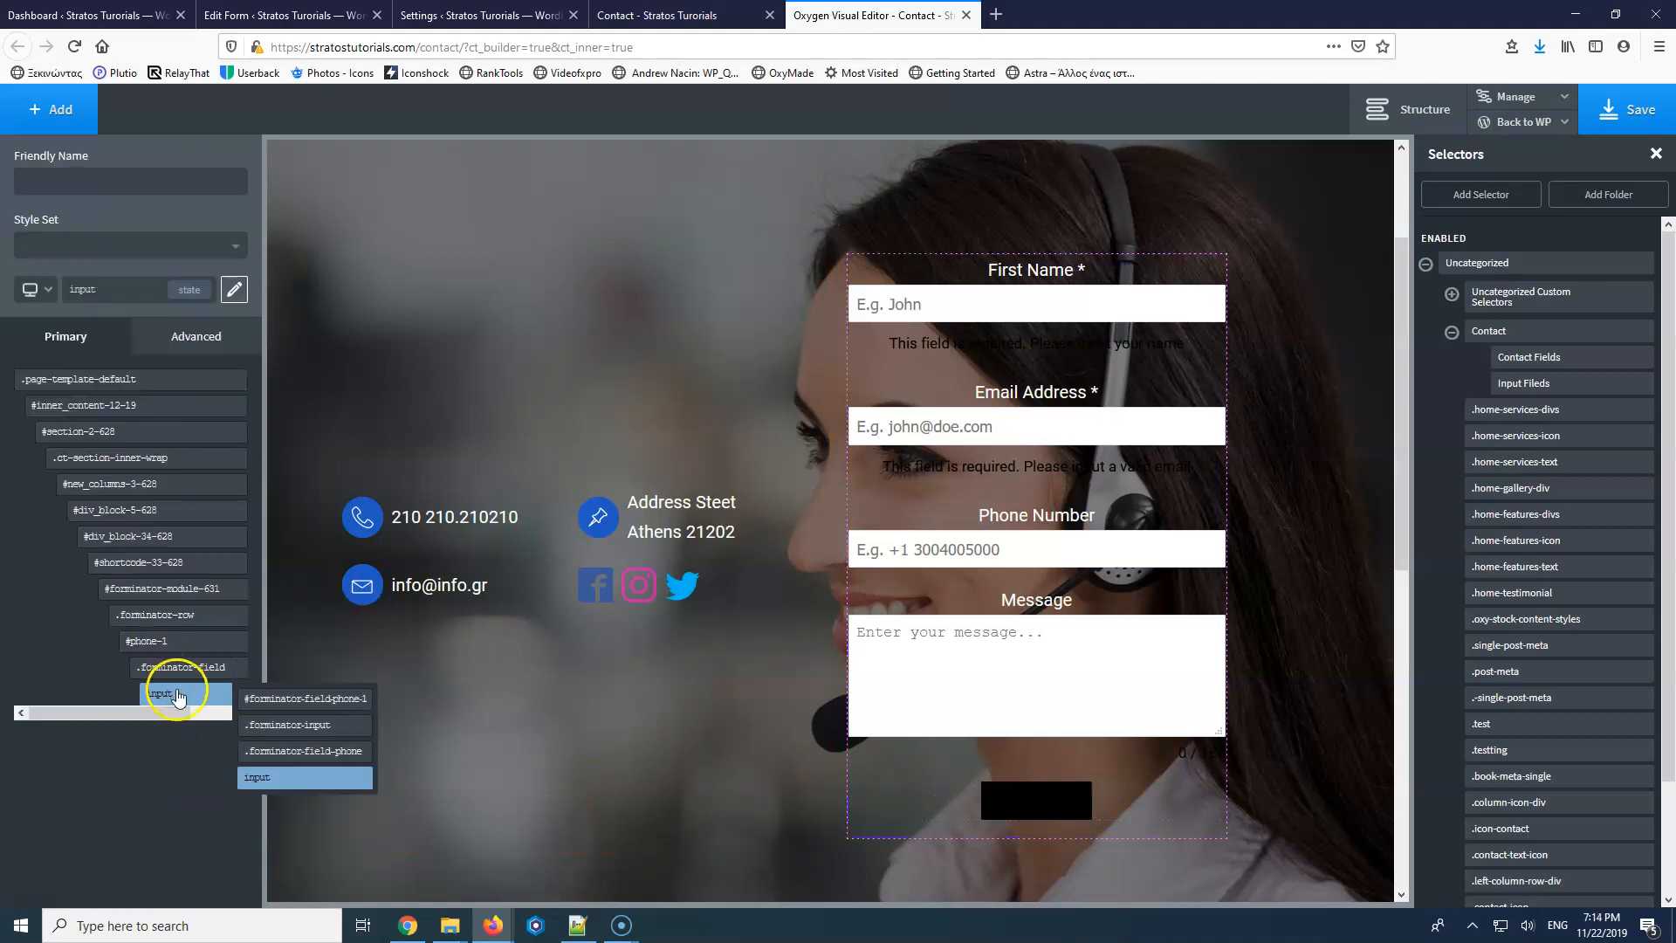
{"action": "left_click", "coordinate": [1045, 803]}
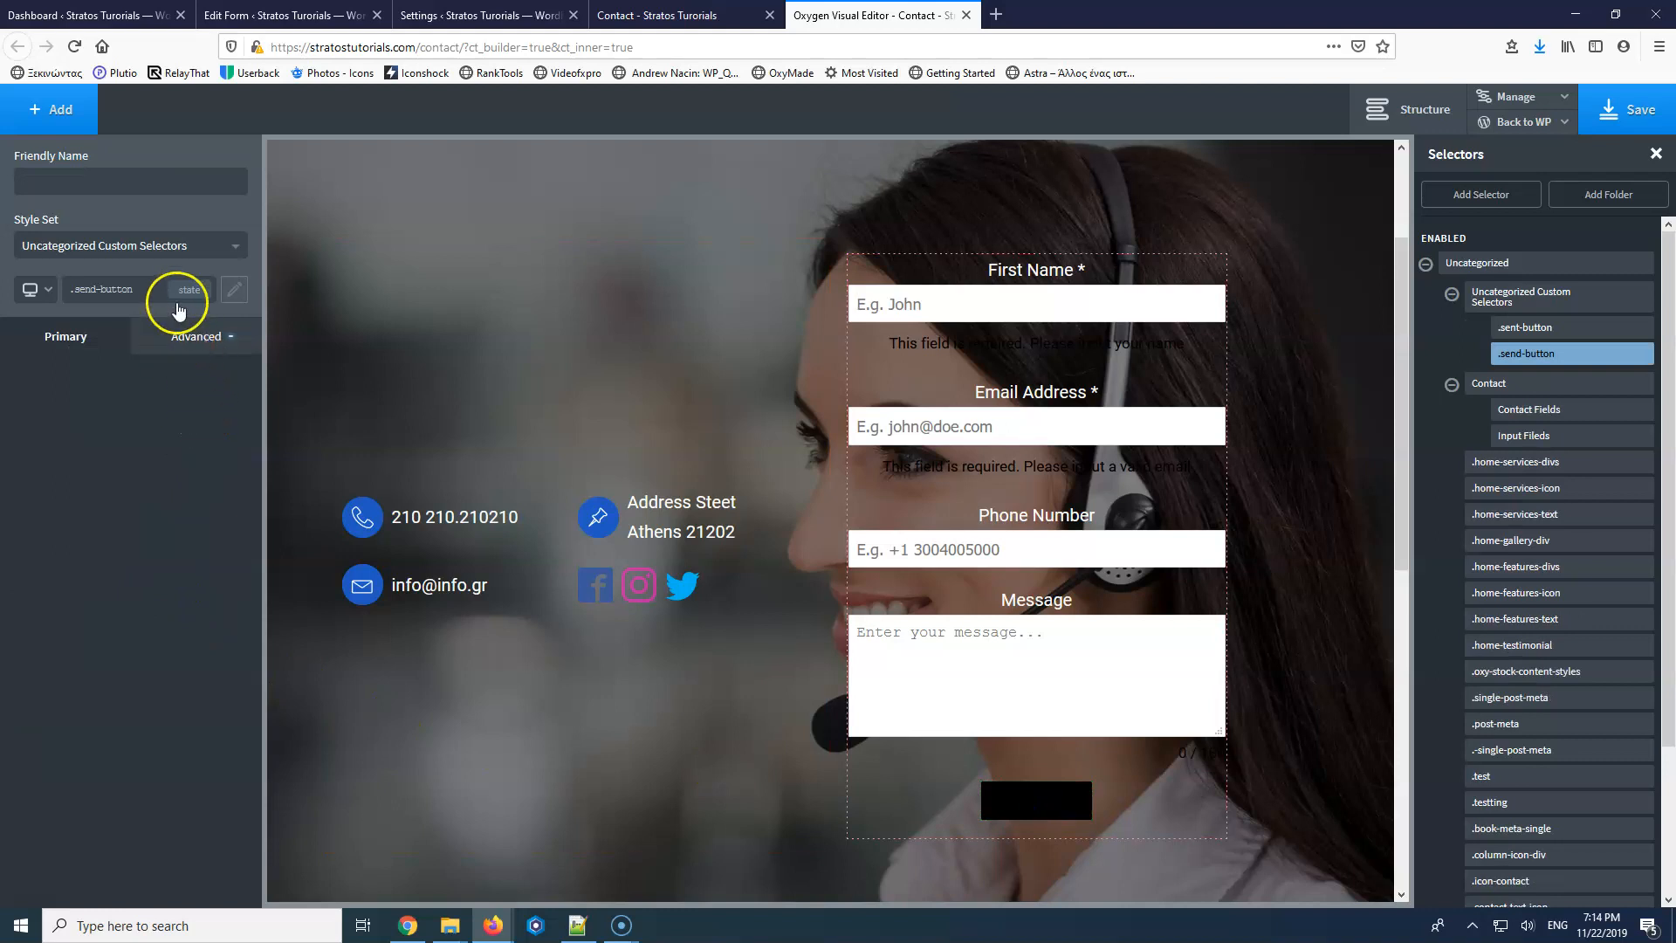
{"action": "left_click", "coordinate": [234, 289]}
{"action": "mouse_move", "coordinate": [180, 694]}
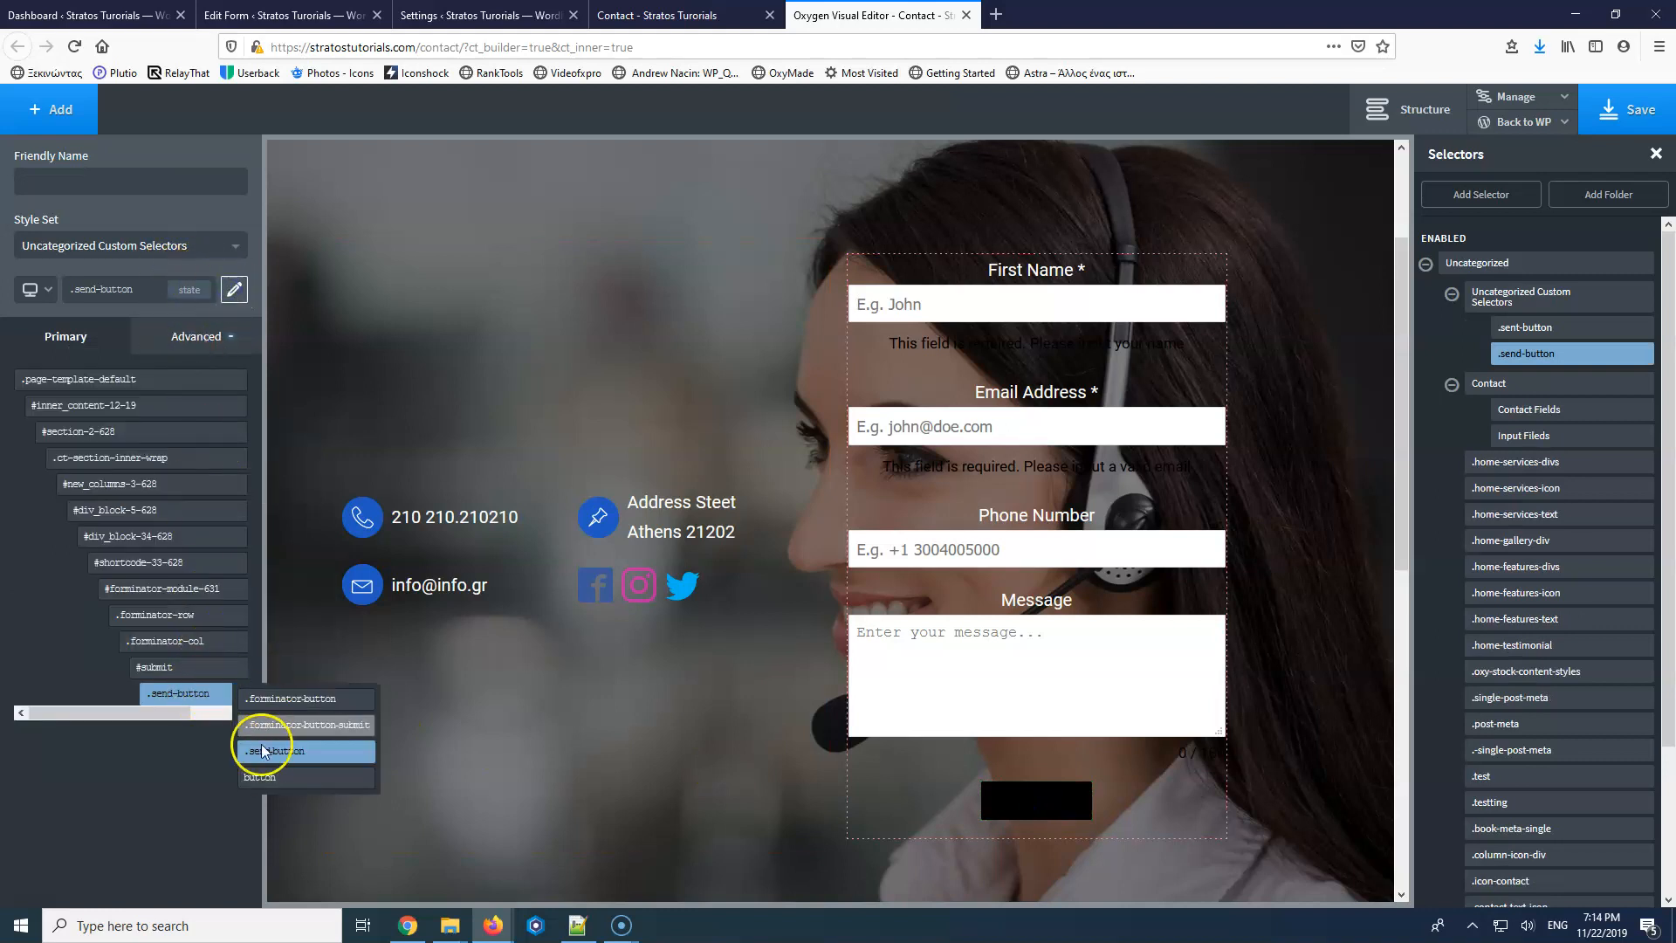
{"action": "left_click", "coordinate": [191, 336]}
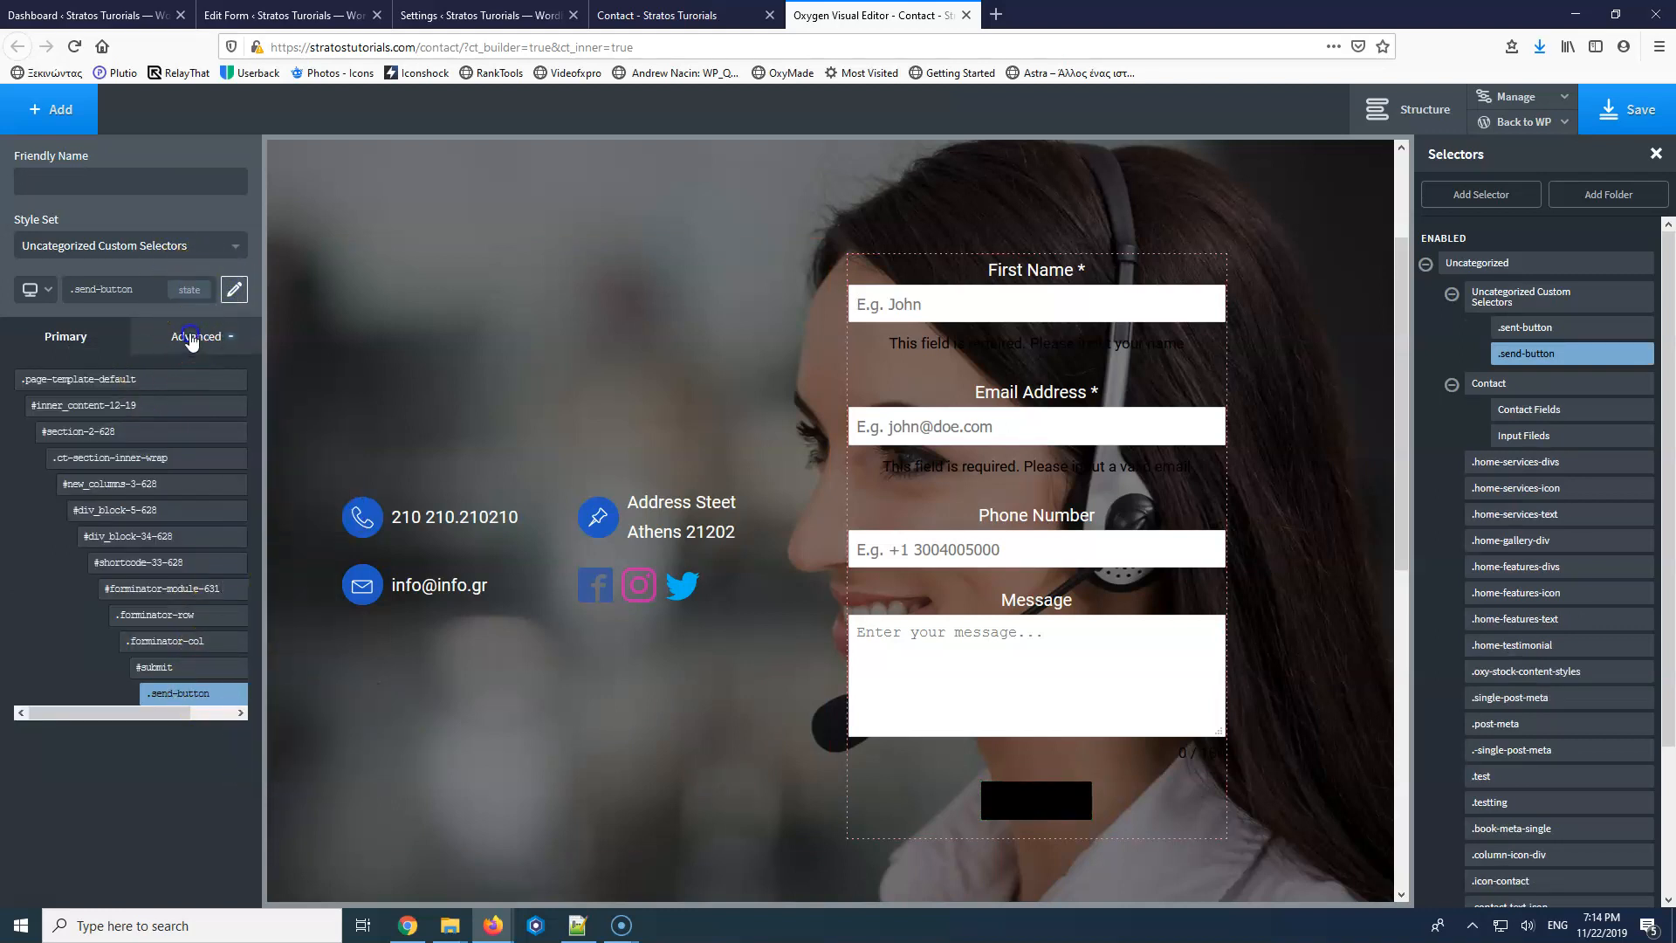
{"action": "left_click", "coordinate": [118, 385]}
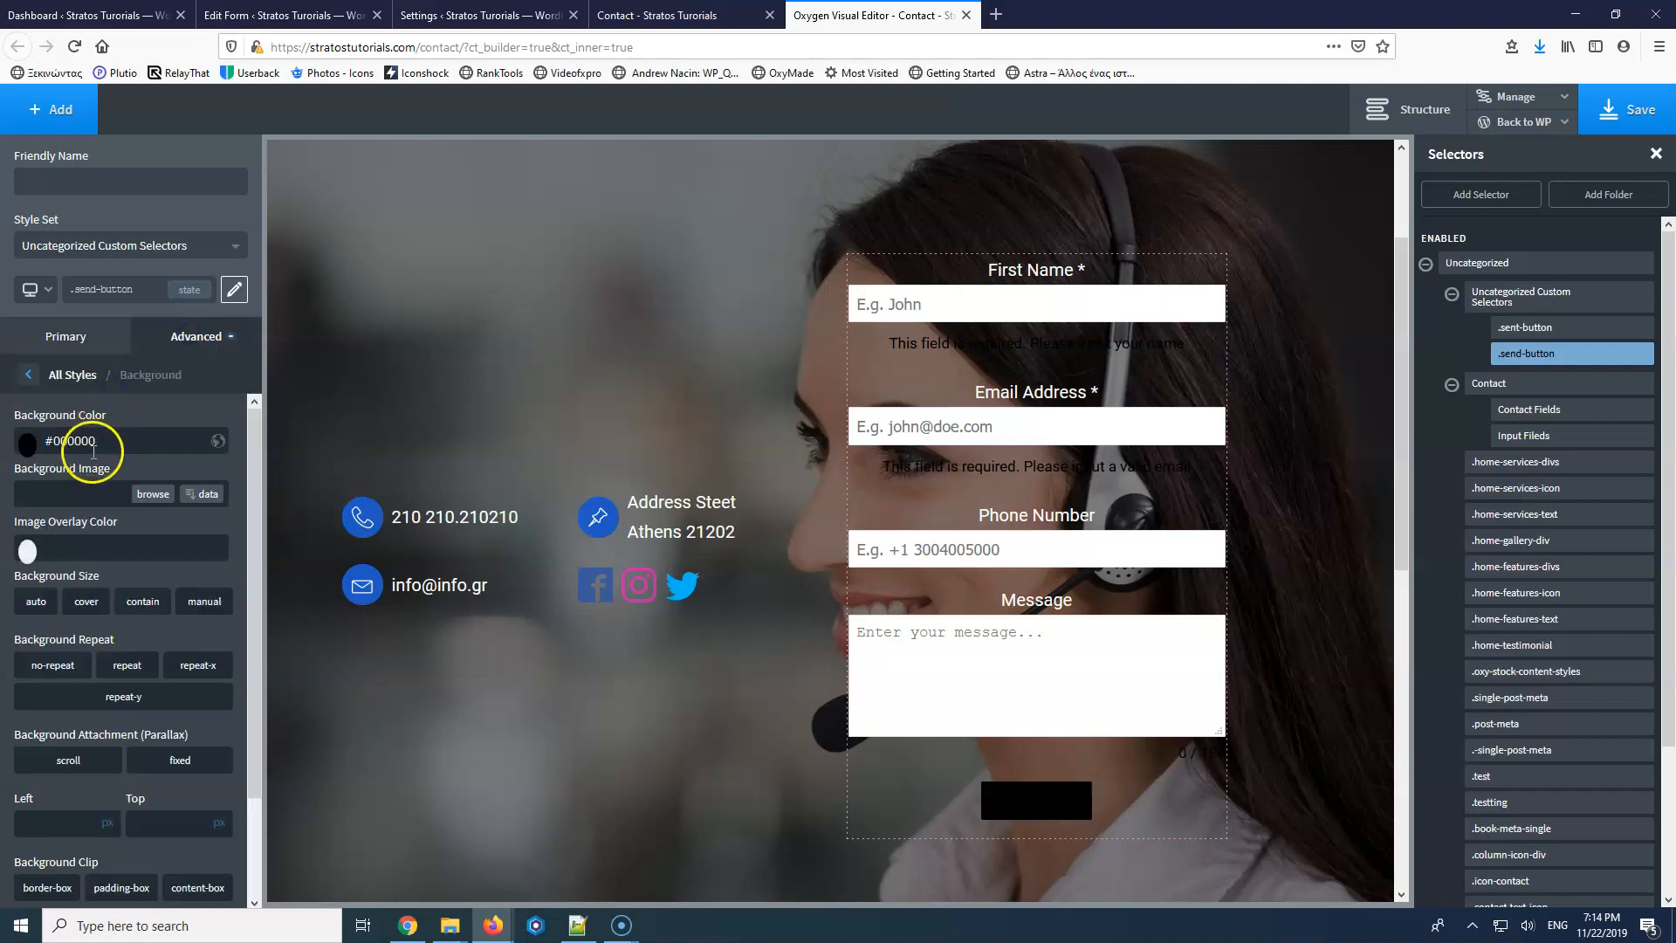
{"action": "left_click", "coordinate": [27, 444]}
{"action": "left_click", "coordinate": [28, 500]}
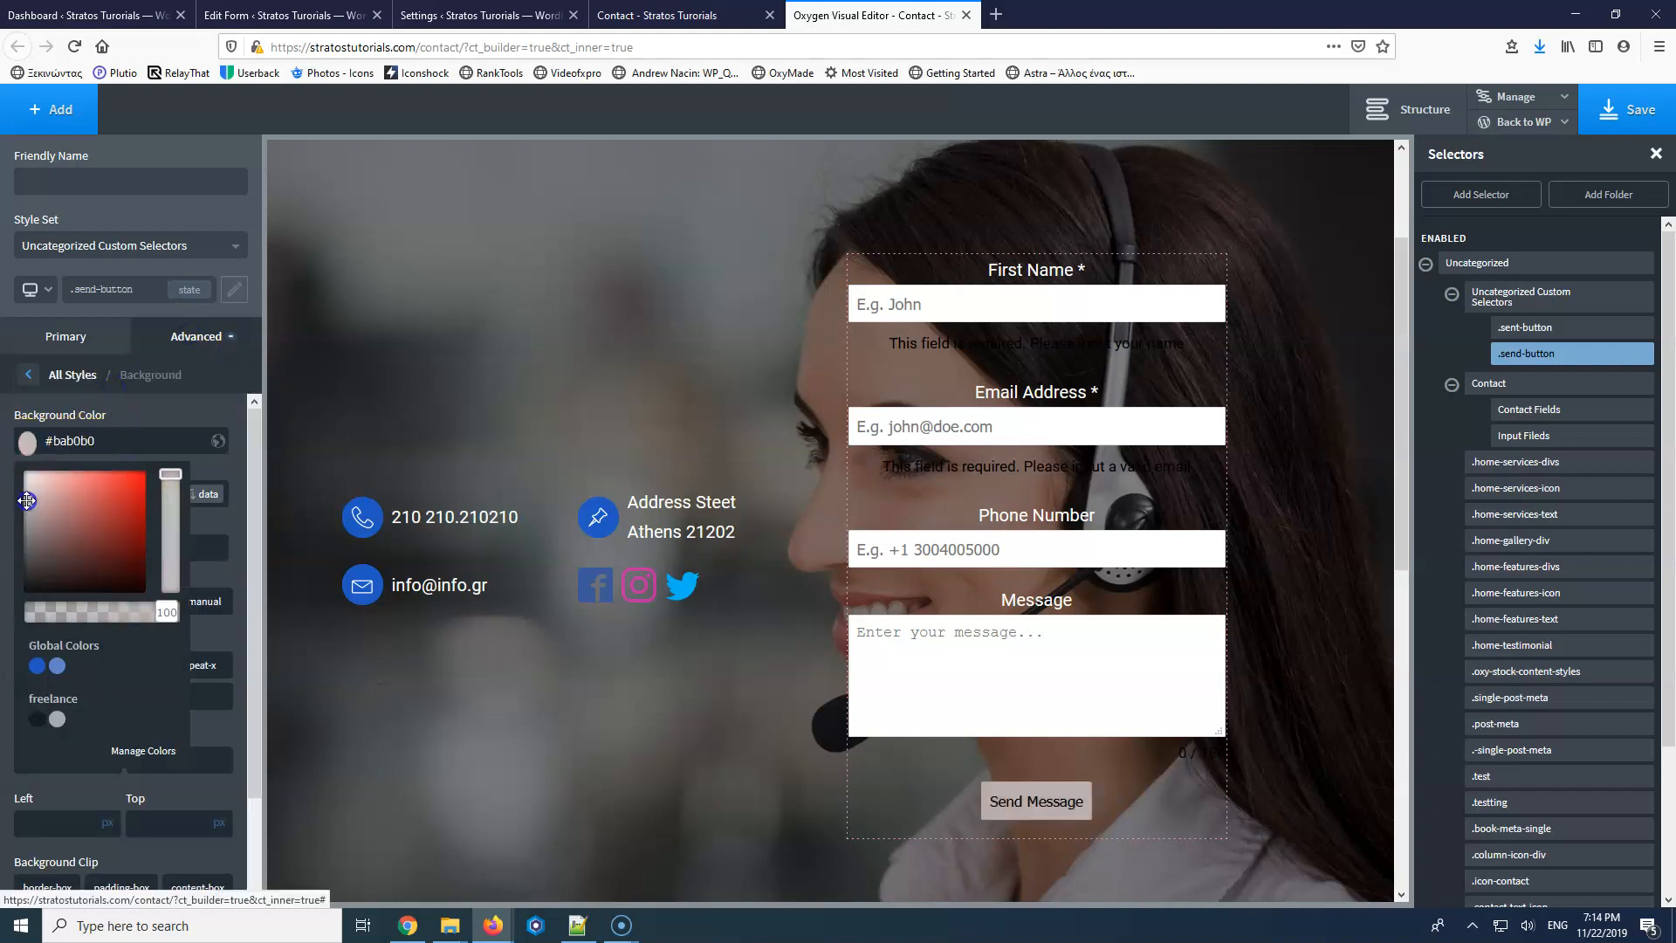
{"action": "left_click", "coordinate": [37, 666]}
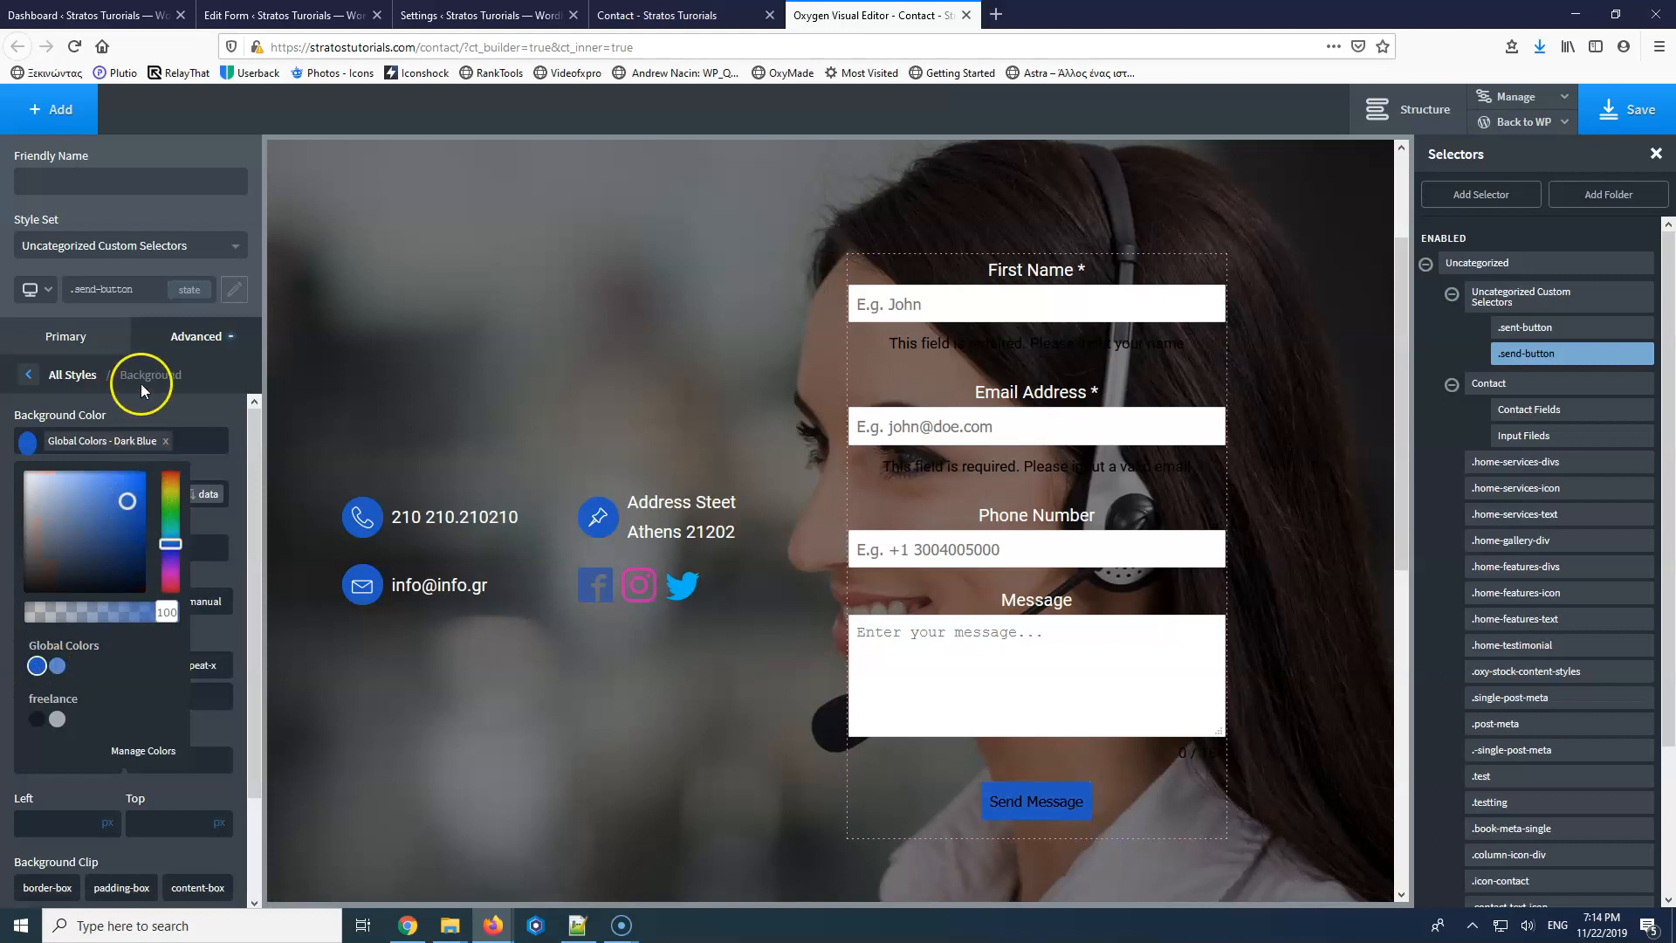
Make the button's :hover background the Light Blue global colour.
{"action": "left_click", "coordinate": [180, 292]}
{"action": "left_click", "coordinate": [34, 367]}
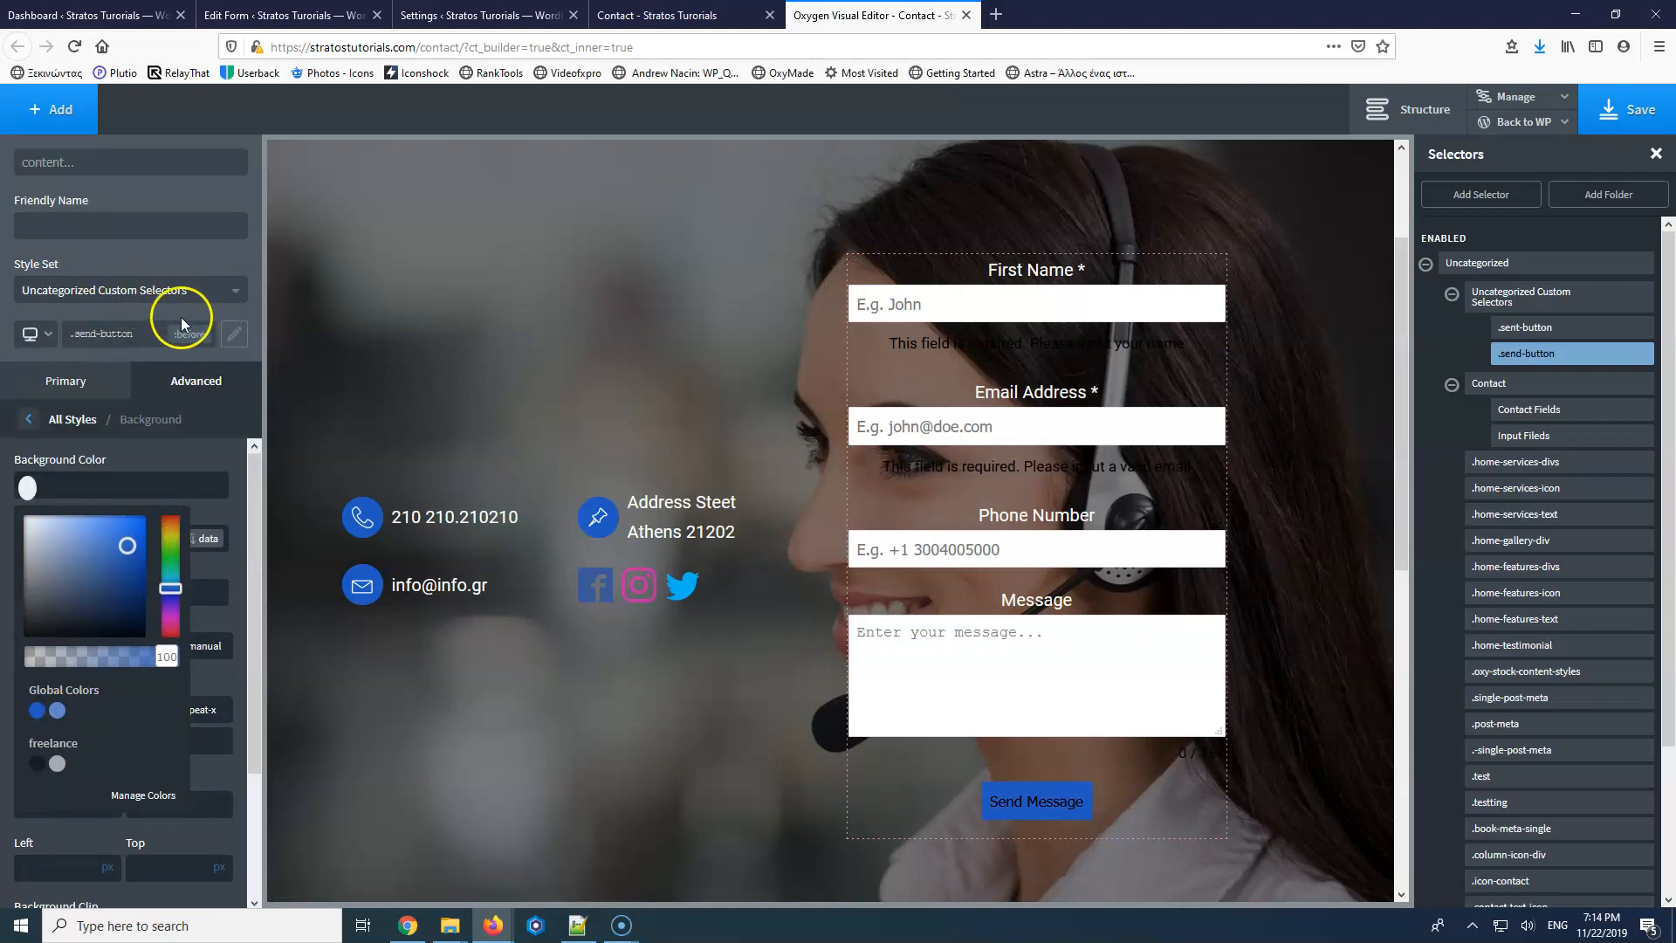
{"action": "left_click", "coordinate": [180, 336]}
{"action": "left_click", "coordinate": [62, 382]}
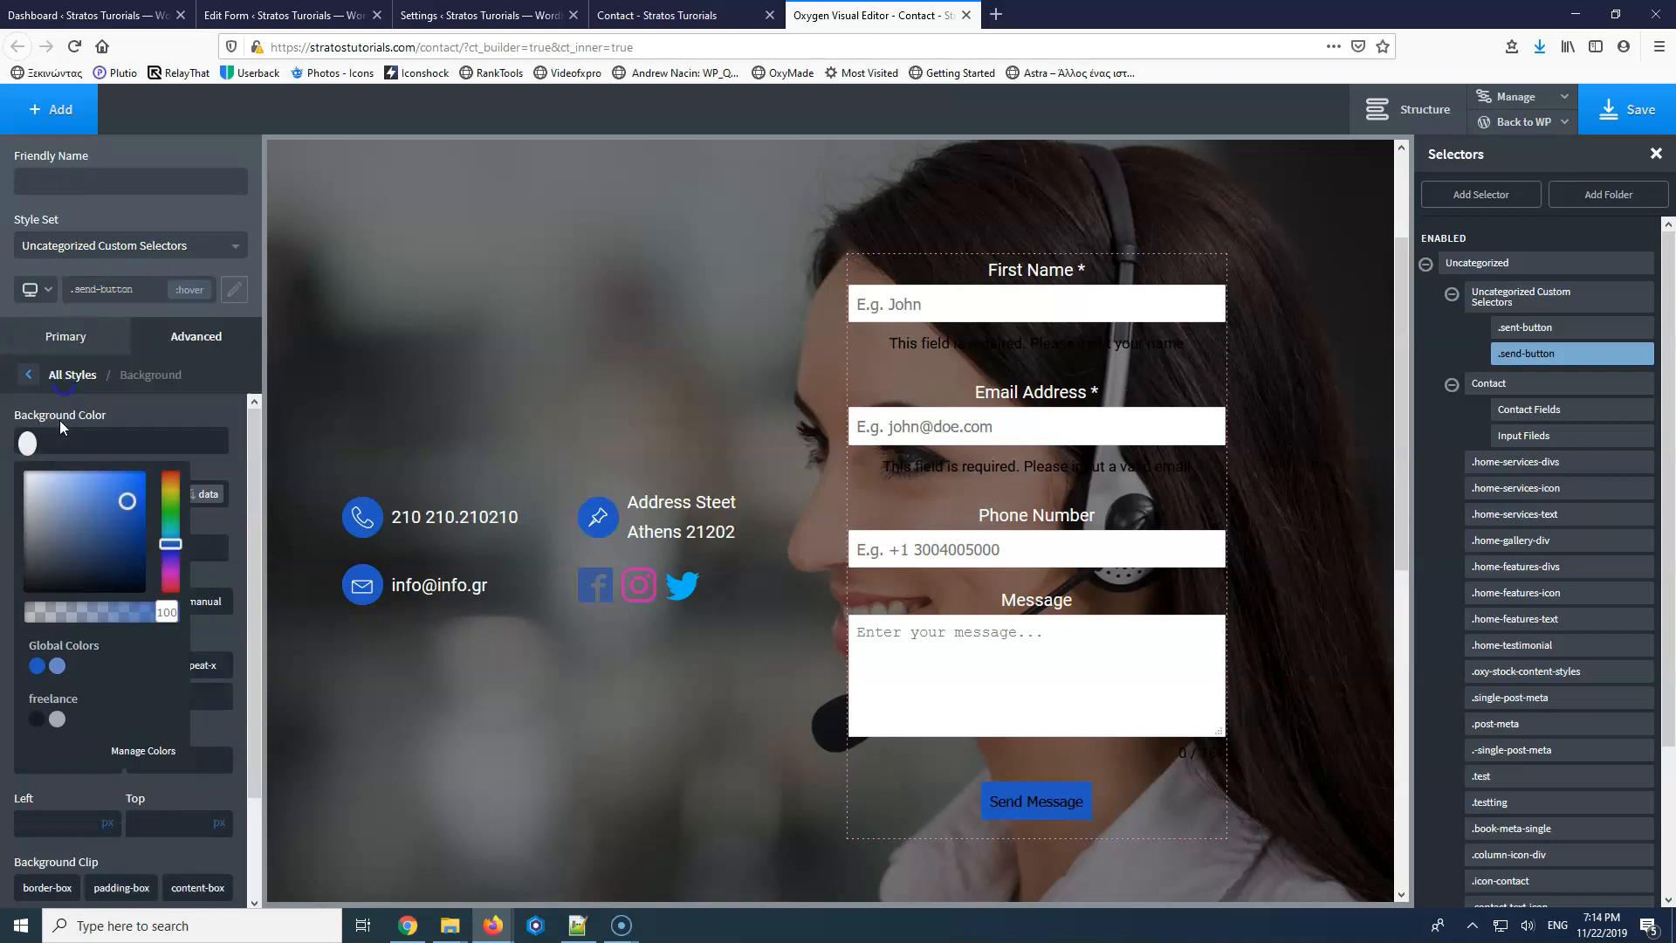
{"action": "left_click", "coordinate": [57, 668]}
Rename the selector to 'Send Button', assign it to the Contact style set, and save.
{"action": "left_click", "coordinate": [134, 180]}
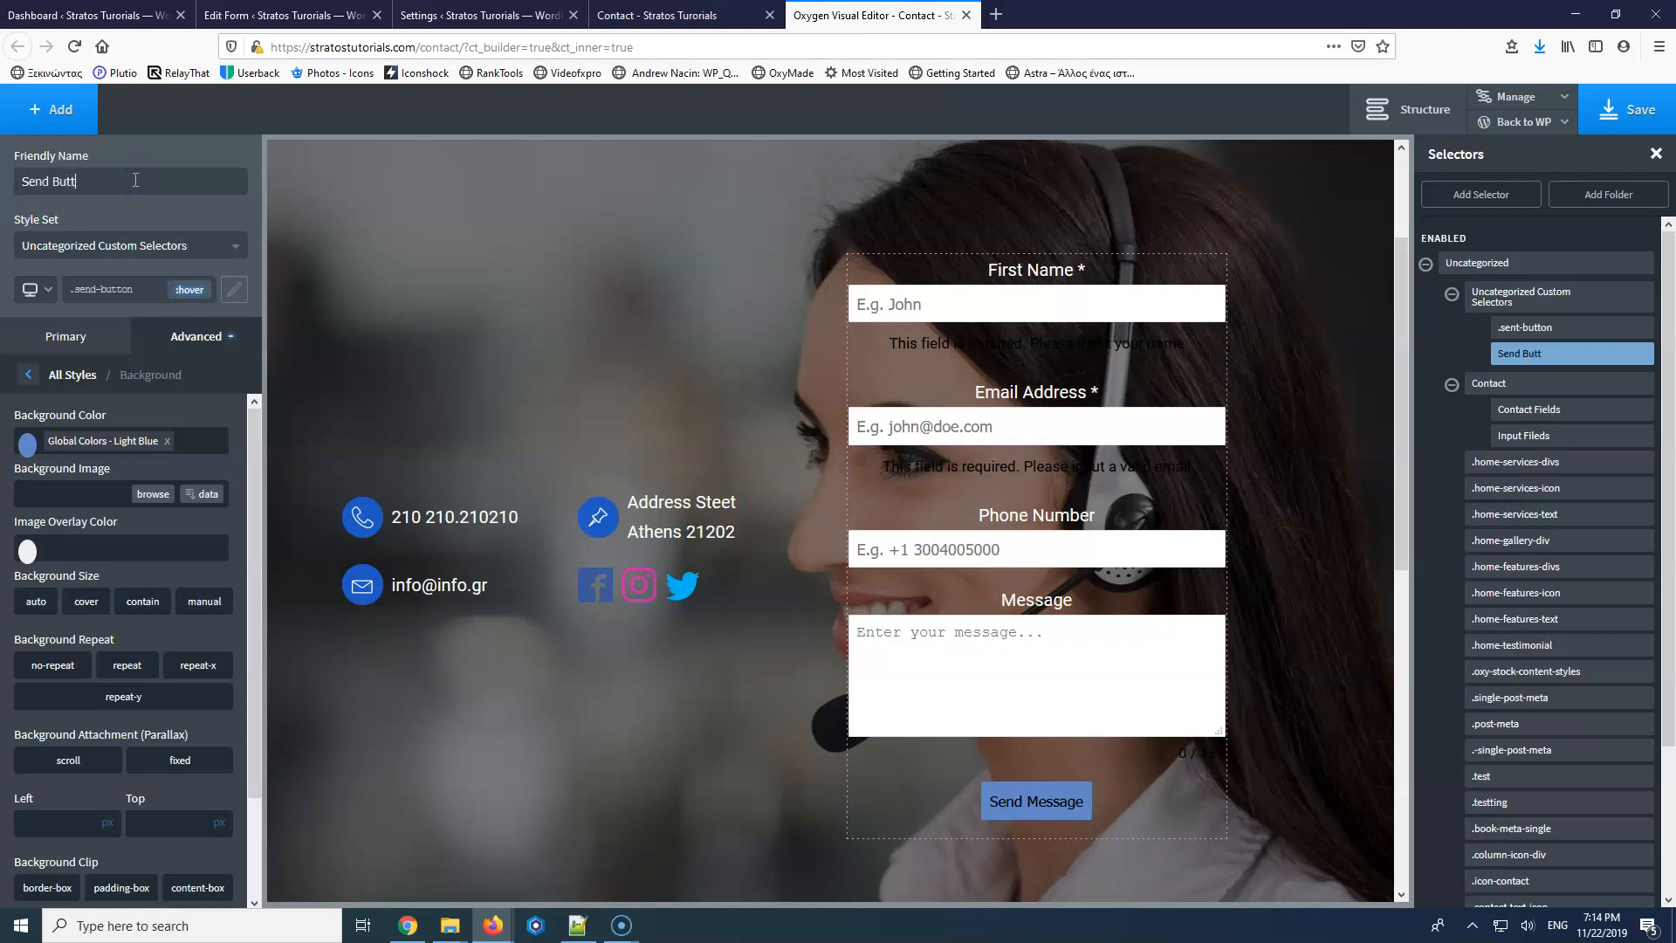
{"action": "left_click", "coordinate": [171, 247]}
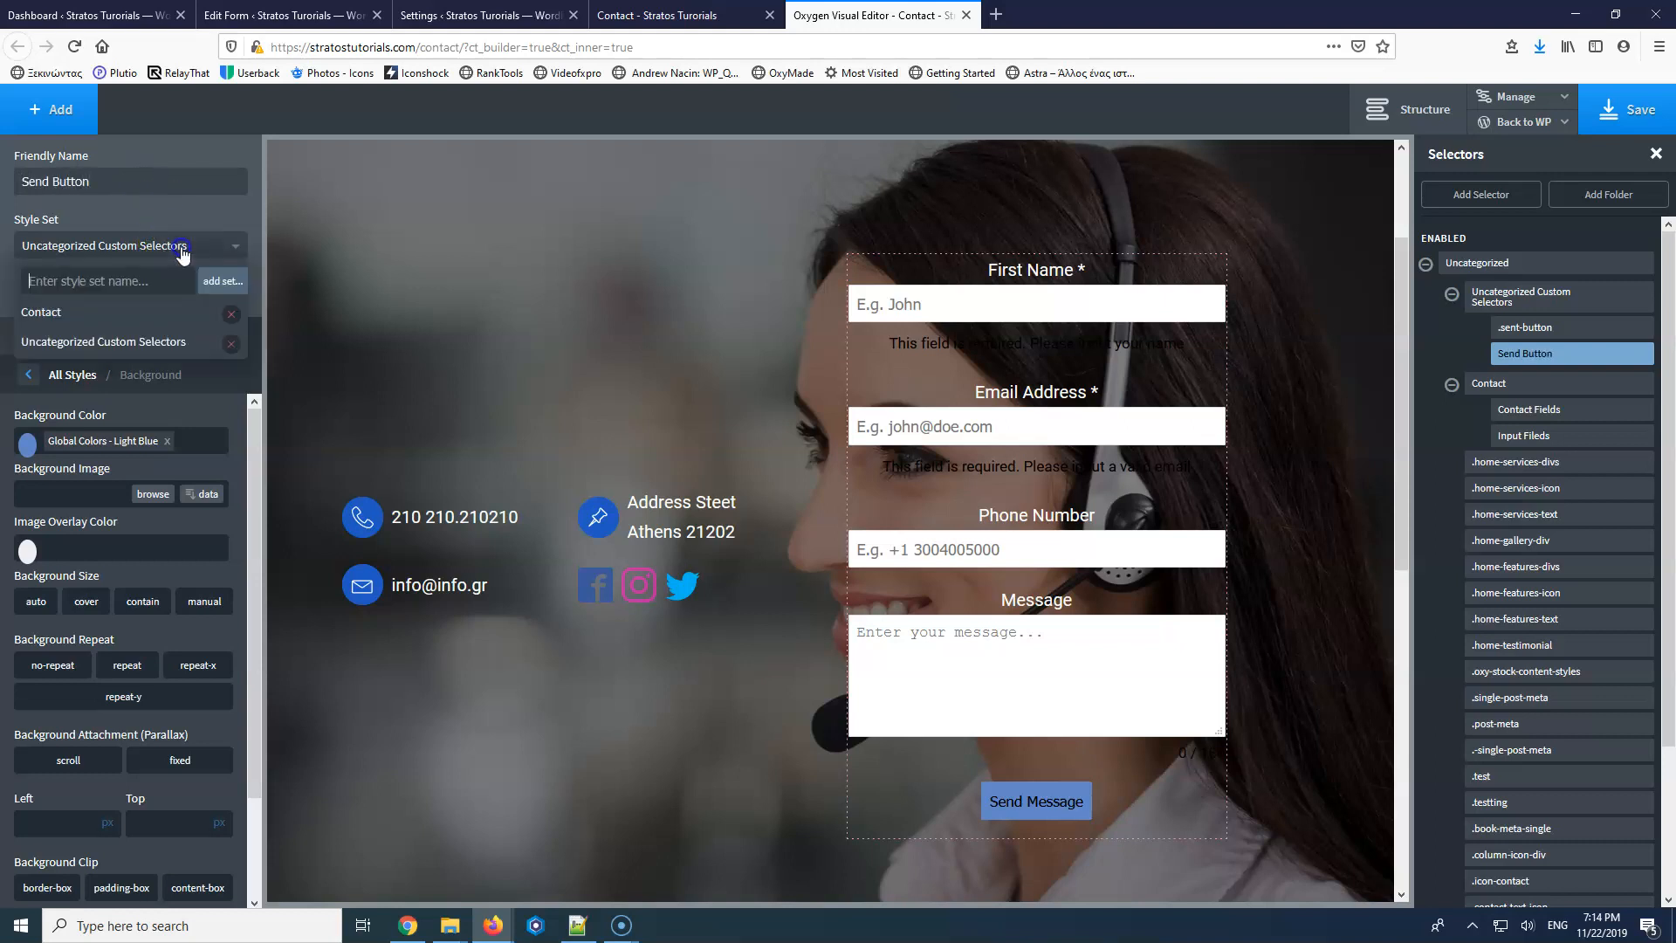
{"action": "left_click", "coordinate": [64, 314]}
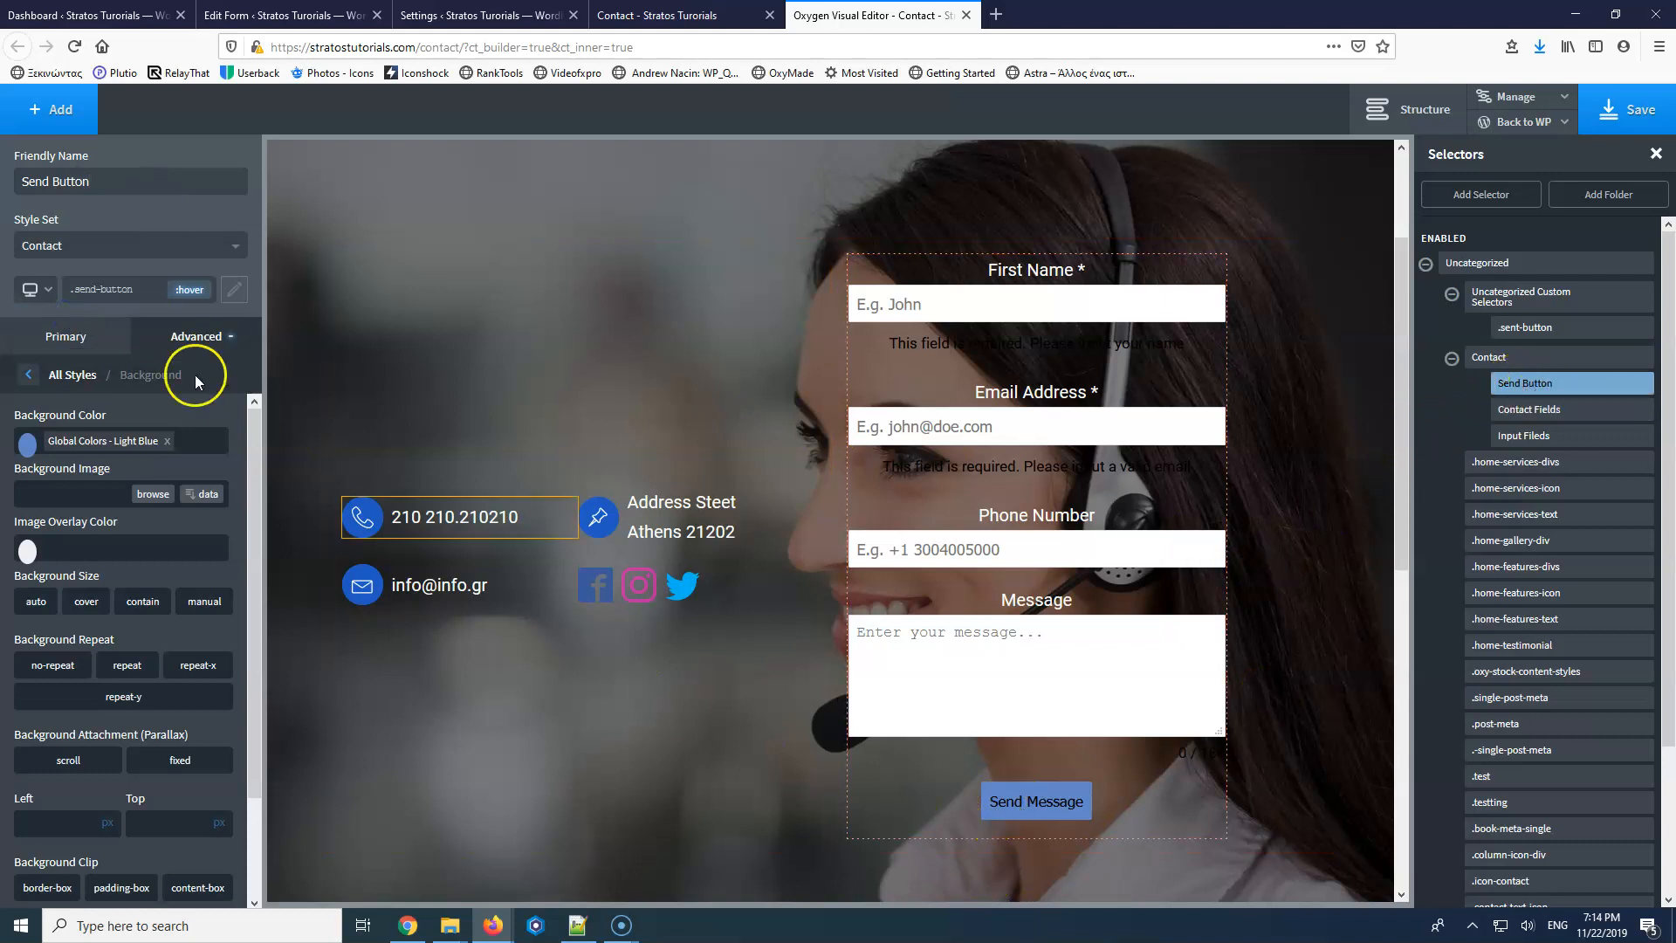
{"action": "left_click", "coordinate": [190, 289]}
{"action": "left_click", "coordinate": [138, 325]}
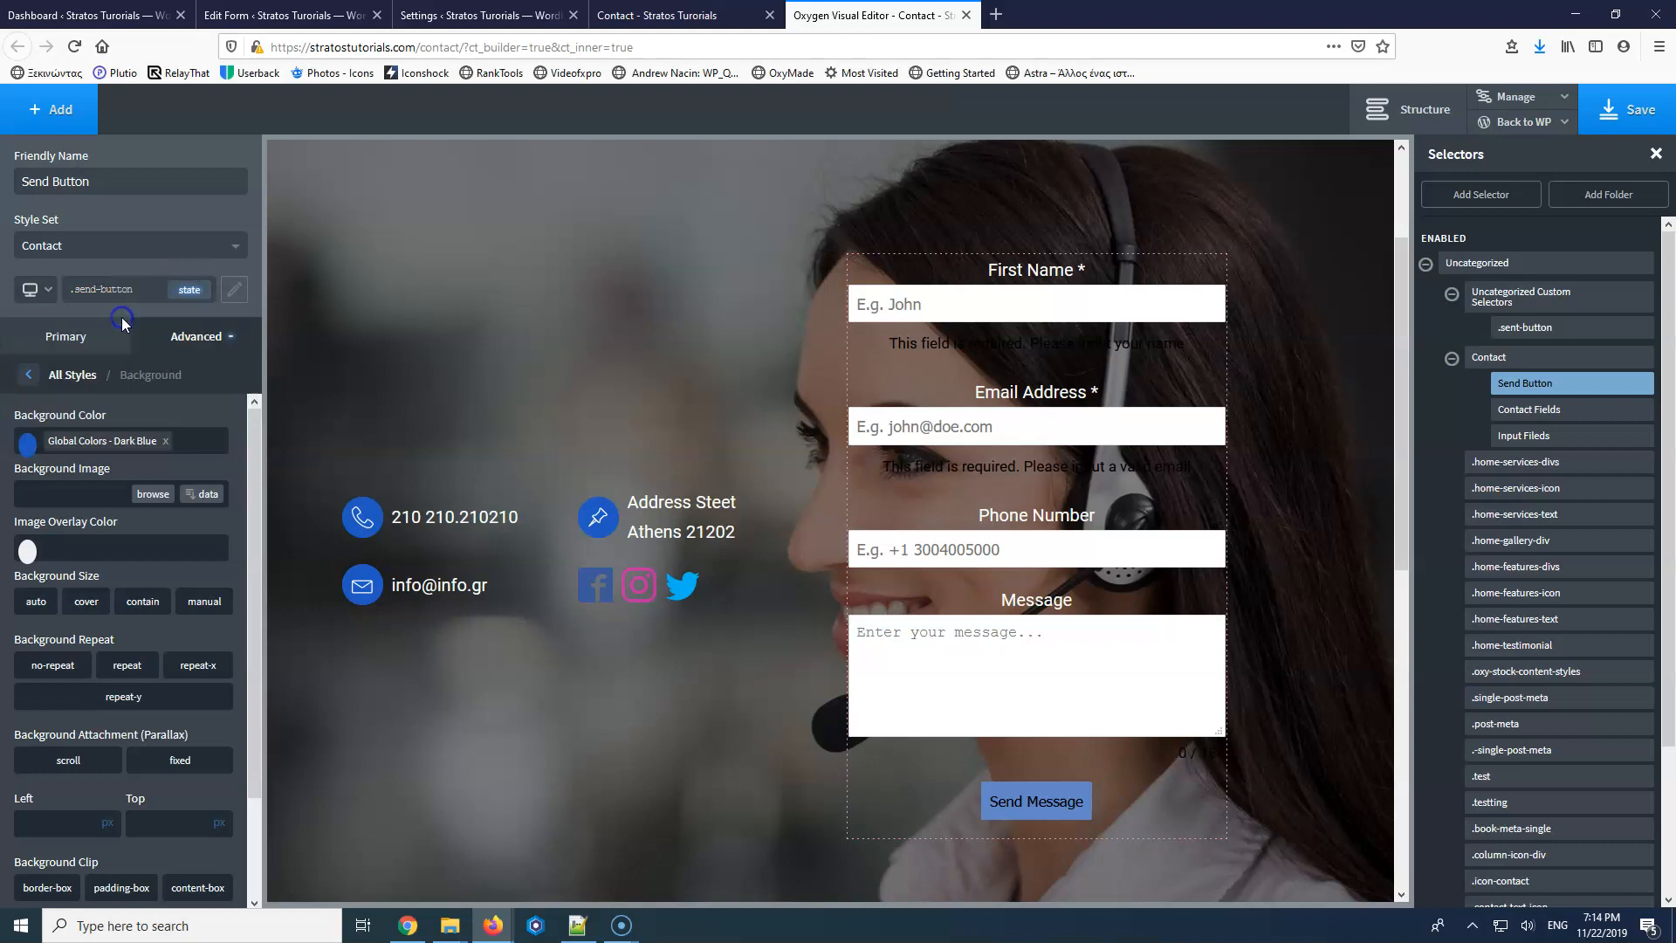
{"action": "left_click", "coordinate": [1628, 113]}
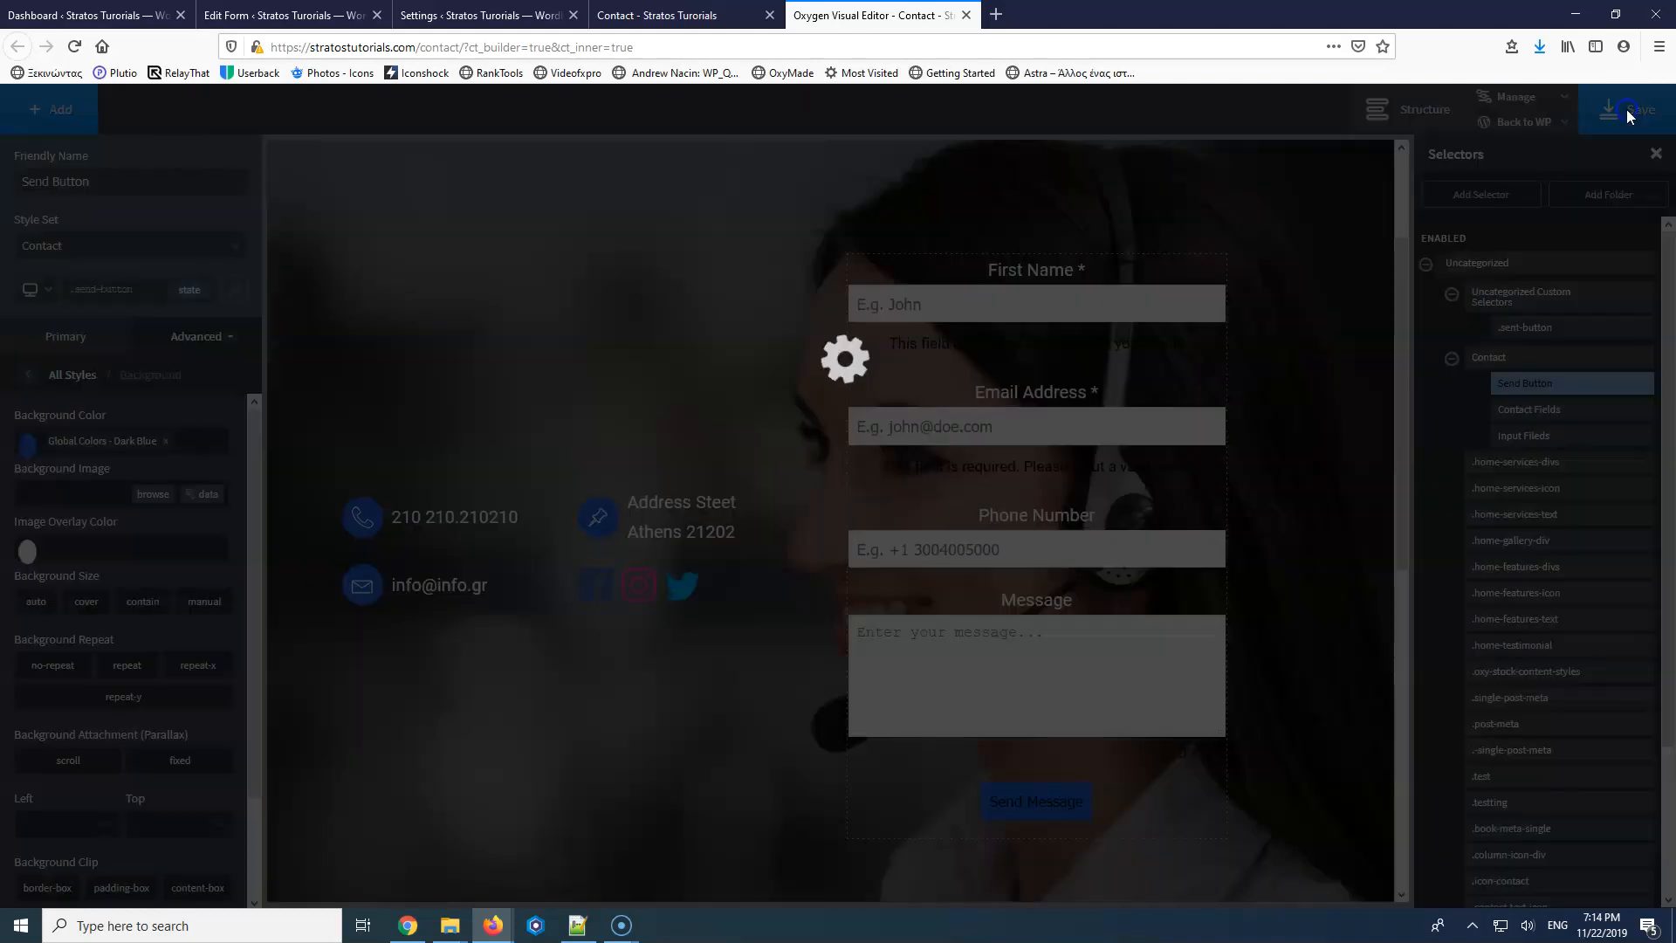
Reload and review the live Contact page in its browser tab.
{"action": "left_click", "coordinate": [702, 15]}
{"action": "left_click", "coordinate": [74, 47]}
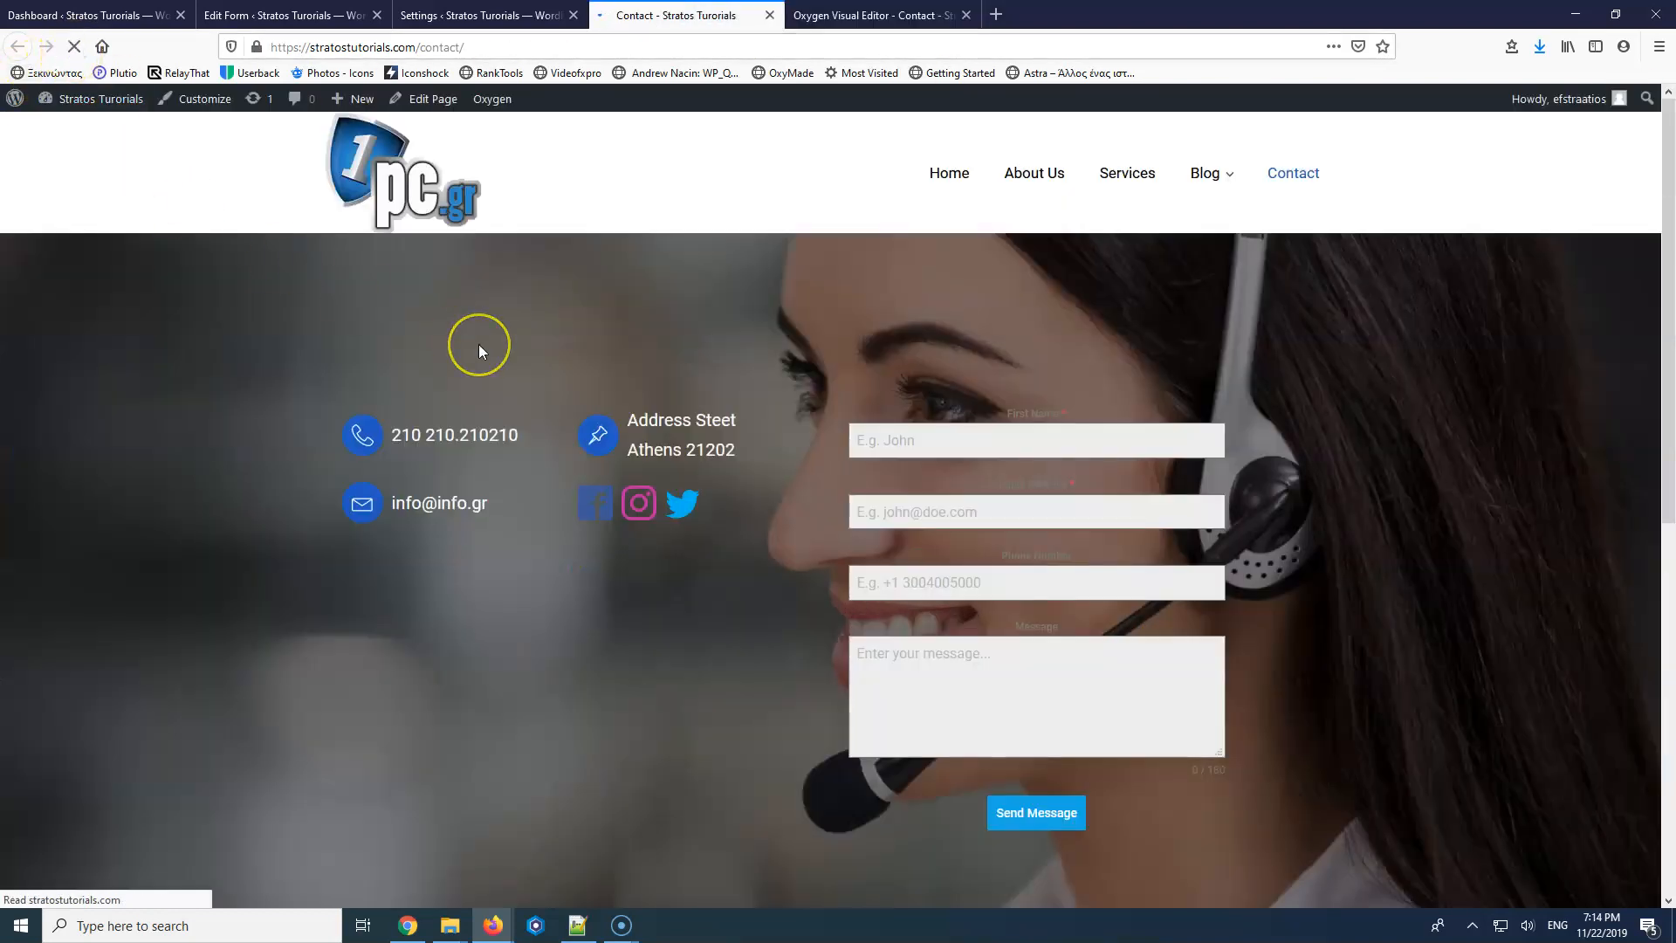
{"action": "left_click", "coordinate": [1086, 464]}
{"action": "scroll", "coordinate": [1086, 464], "scroll_direction": "down", "scroll_amount": 3}
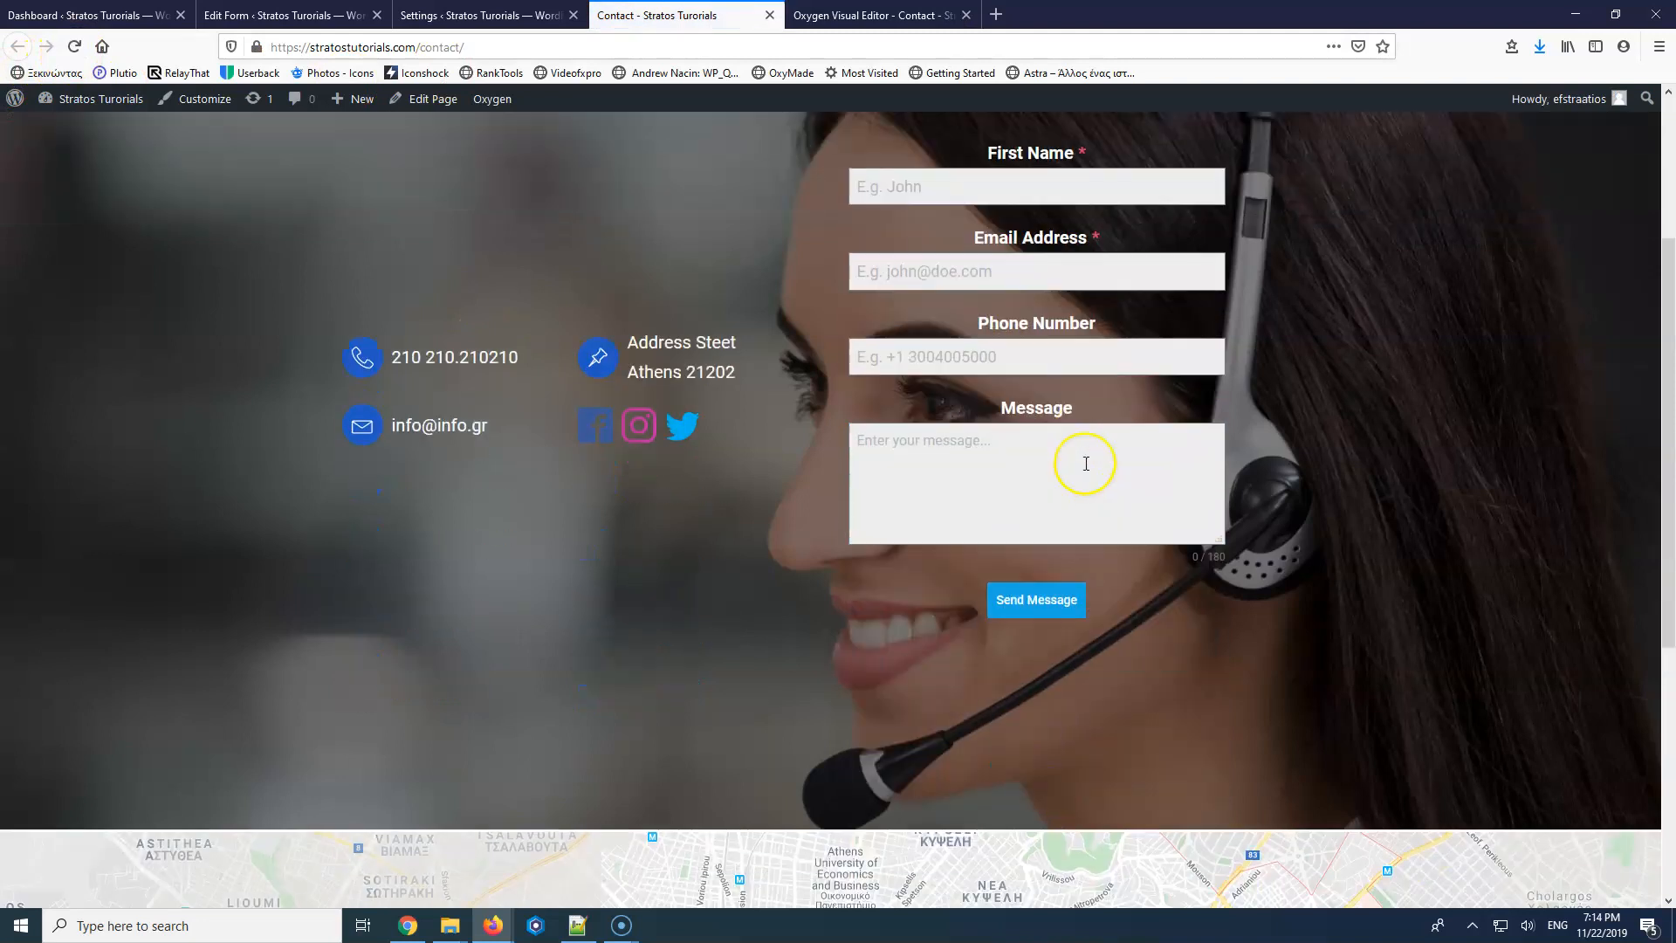
{"action": "scroll", "coordinate": [1086, 463], "scroll_direction": "down", "scroll_amount": 5}
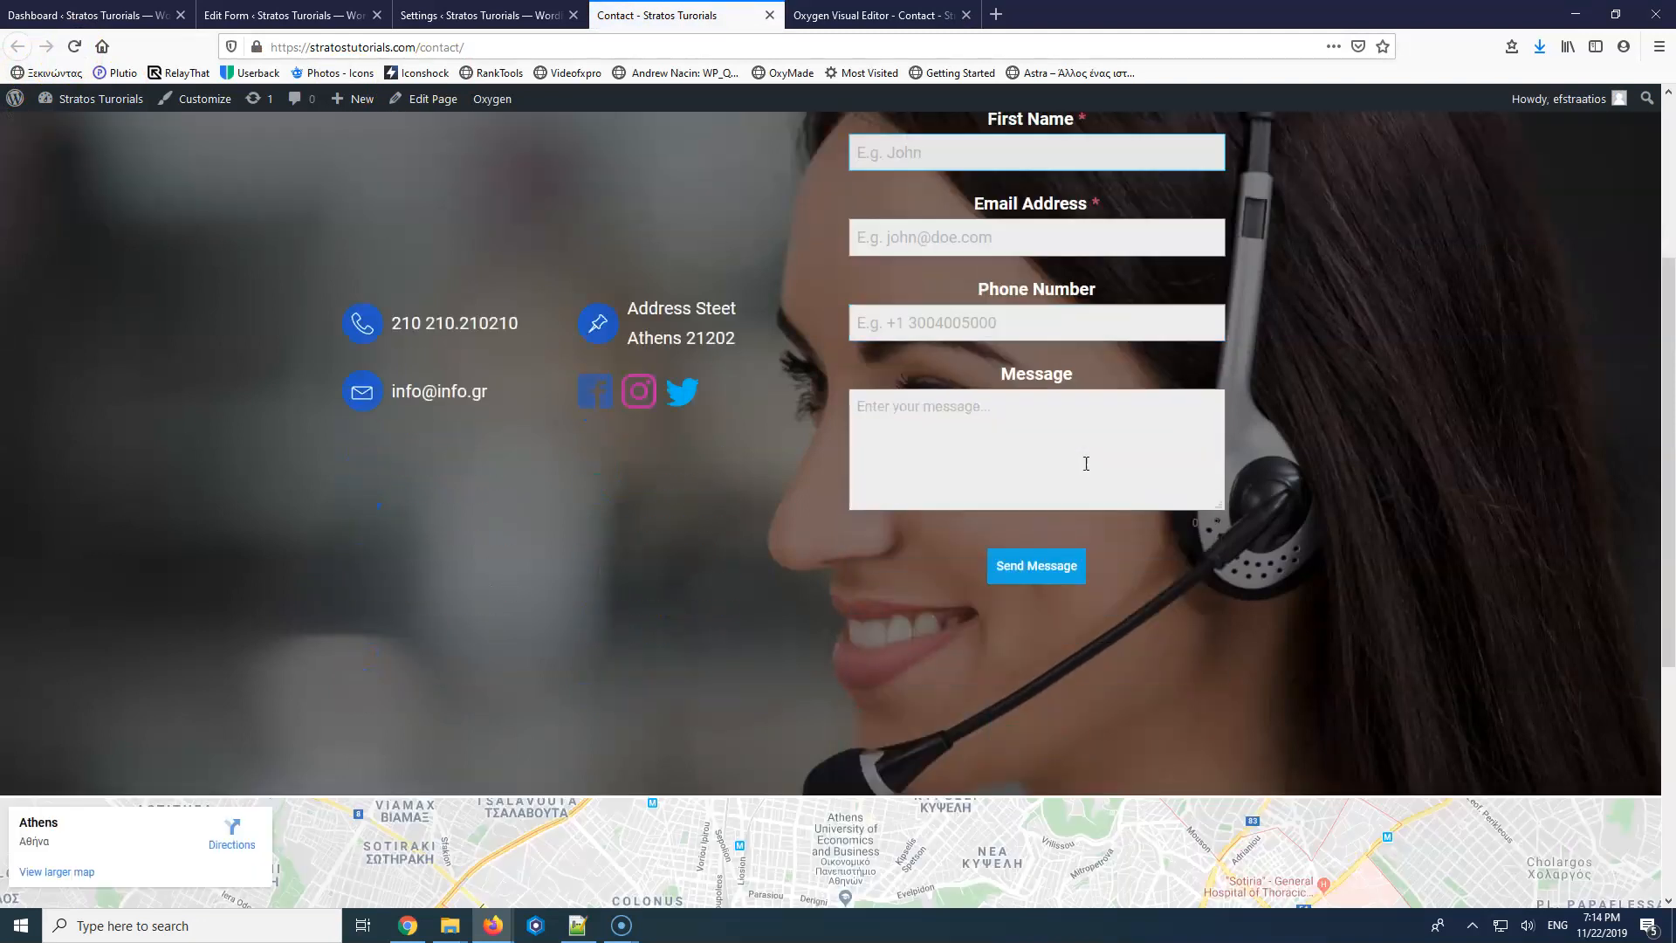
{"action": "left_click", "coordinate": [1046, 434]}
{"action": "scroll", "coordinate": [1044, 432], "scroll_direction": "up", "scroll_amount": 5}
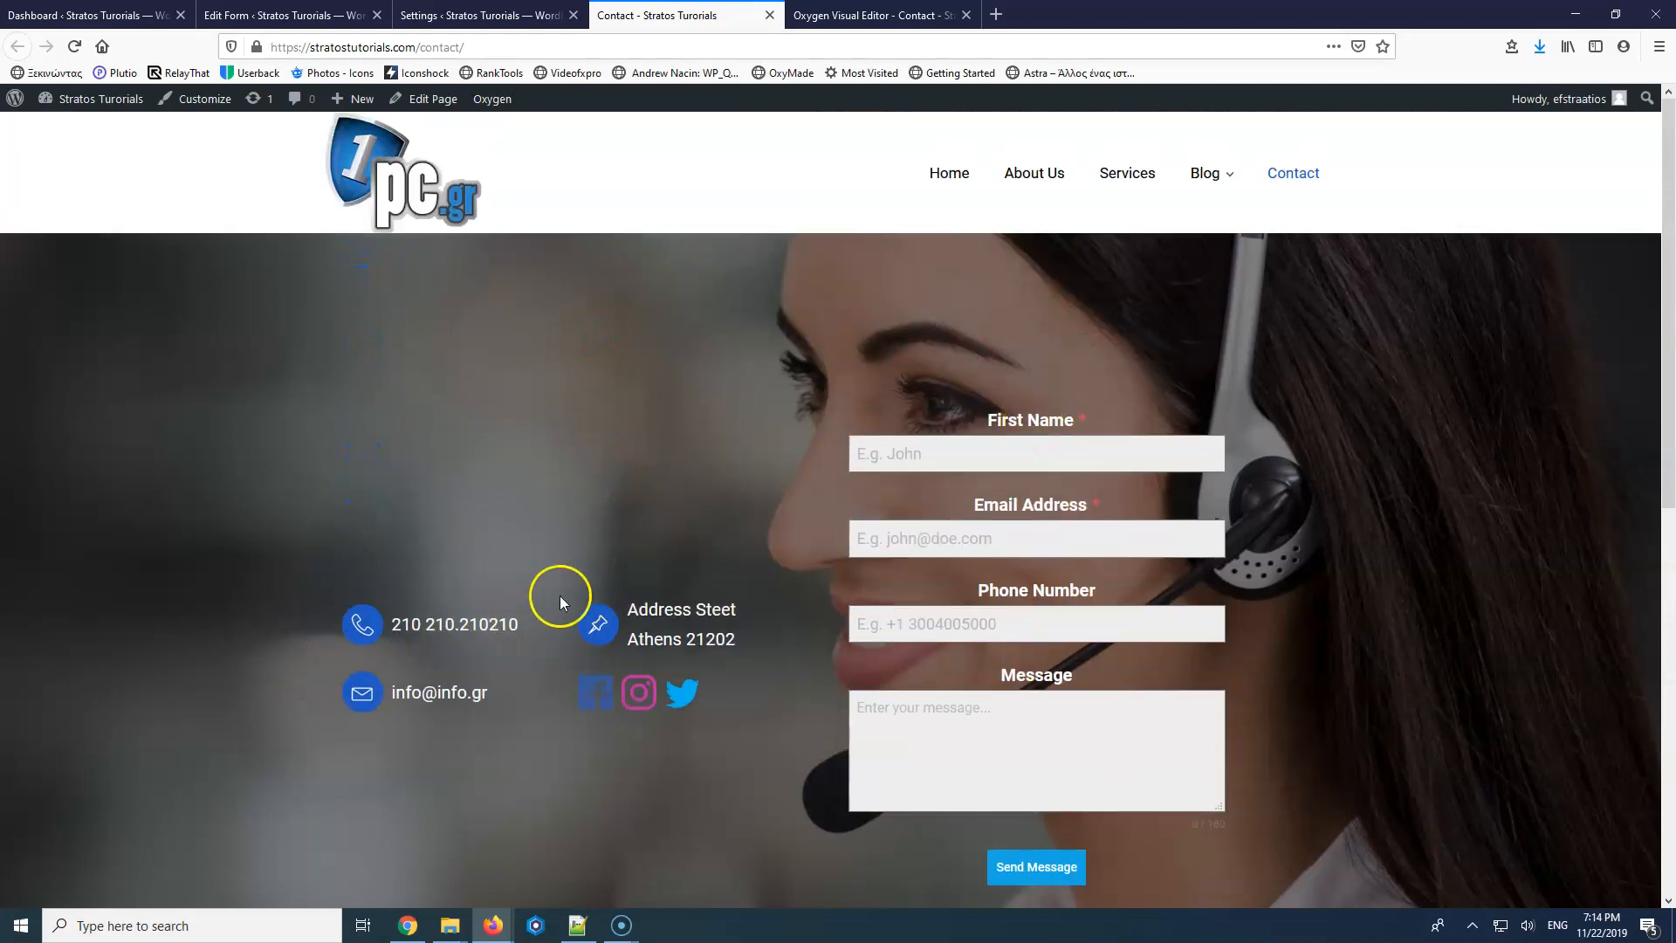
Give the phone and address row a 60px bottom margin and save the page.
{"action": "left_click", "coordinate": [830, 15]}
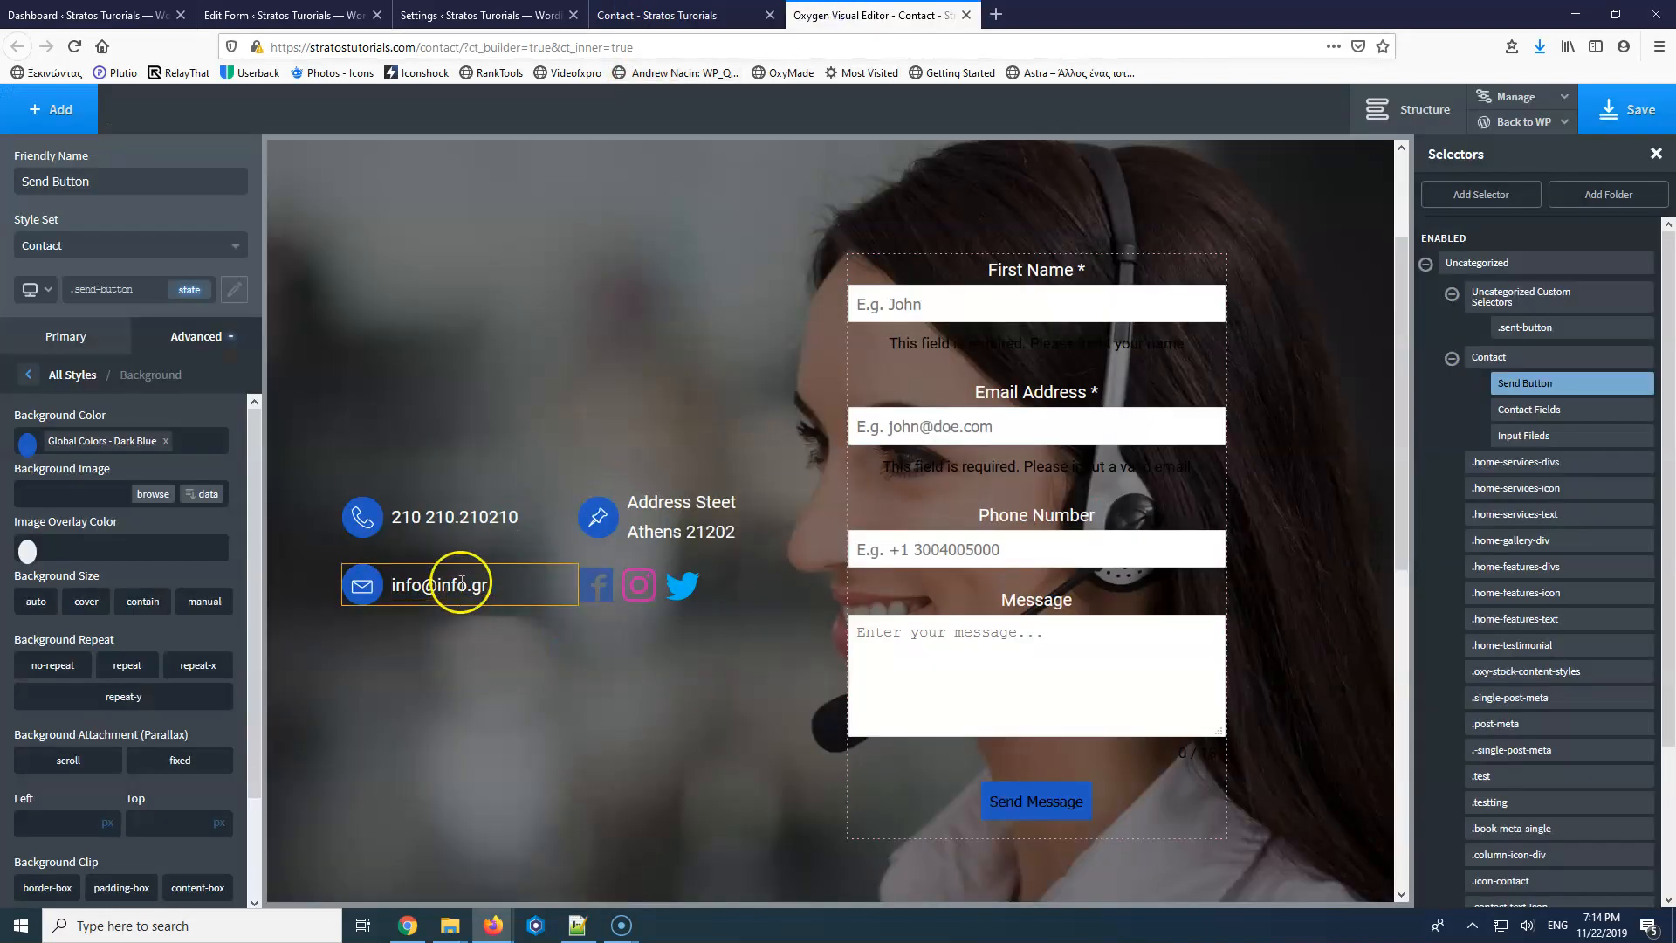
{"action": "left_click", "coordinate": [559, 499]}
{"action": "left_click_drag", "start_coordinate": [562, 550], "coordinate": [563, 614]}
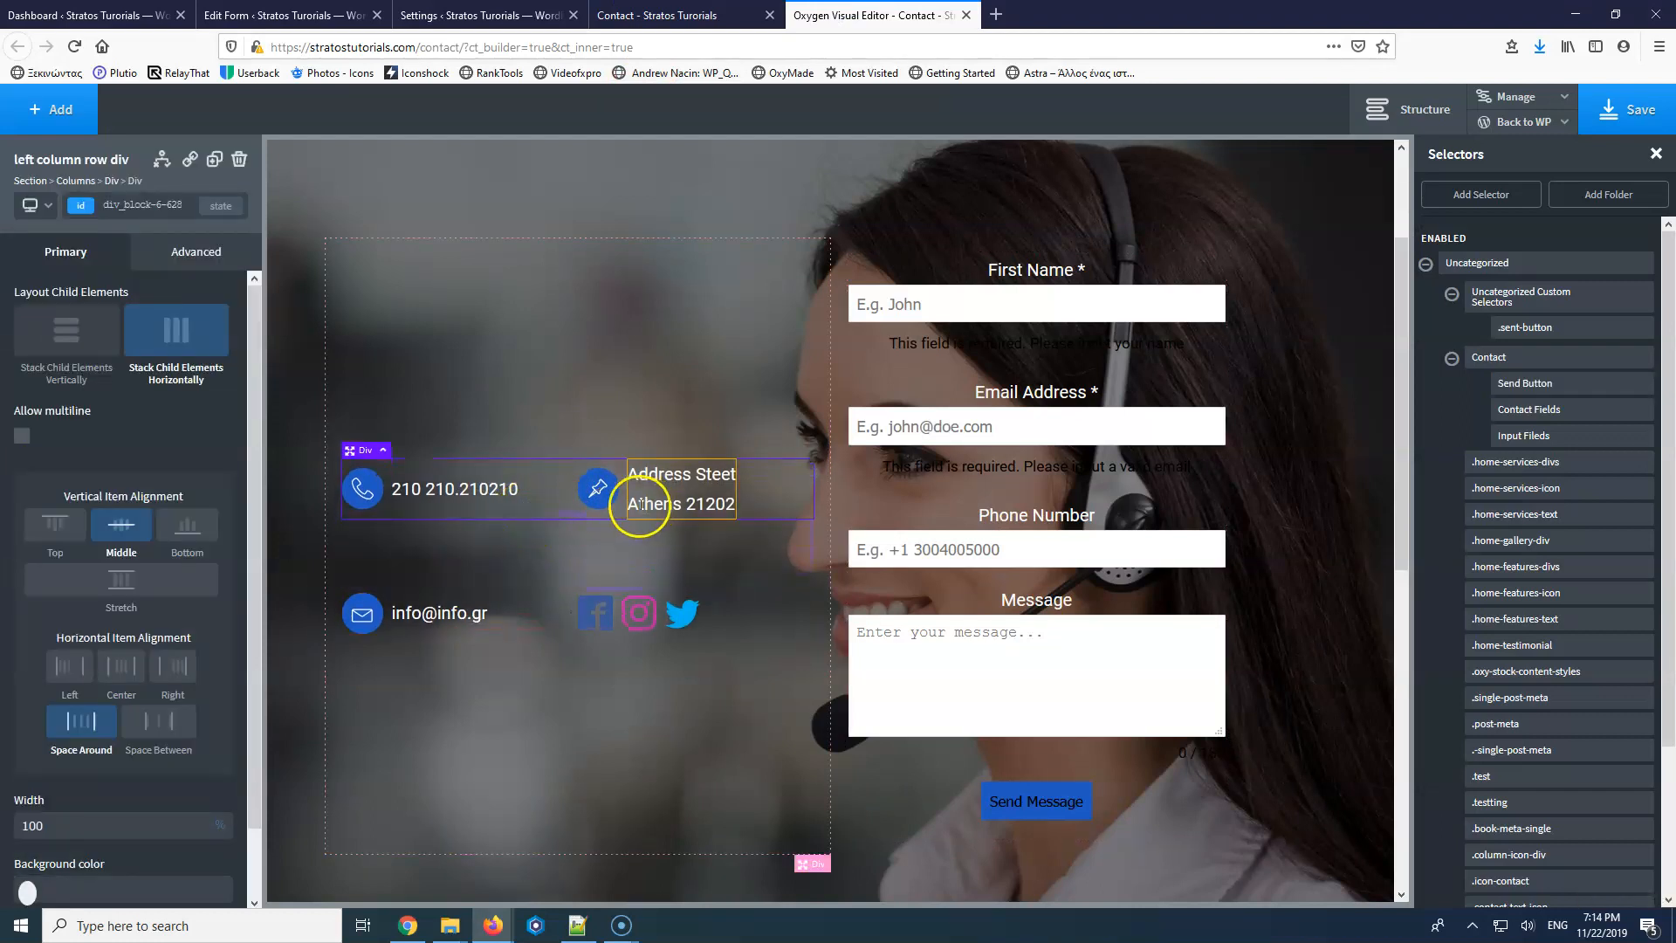
{"action": "left_click", "coordinate": [723, 15]}
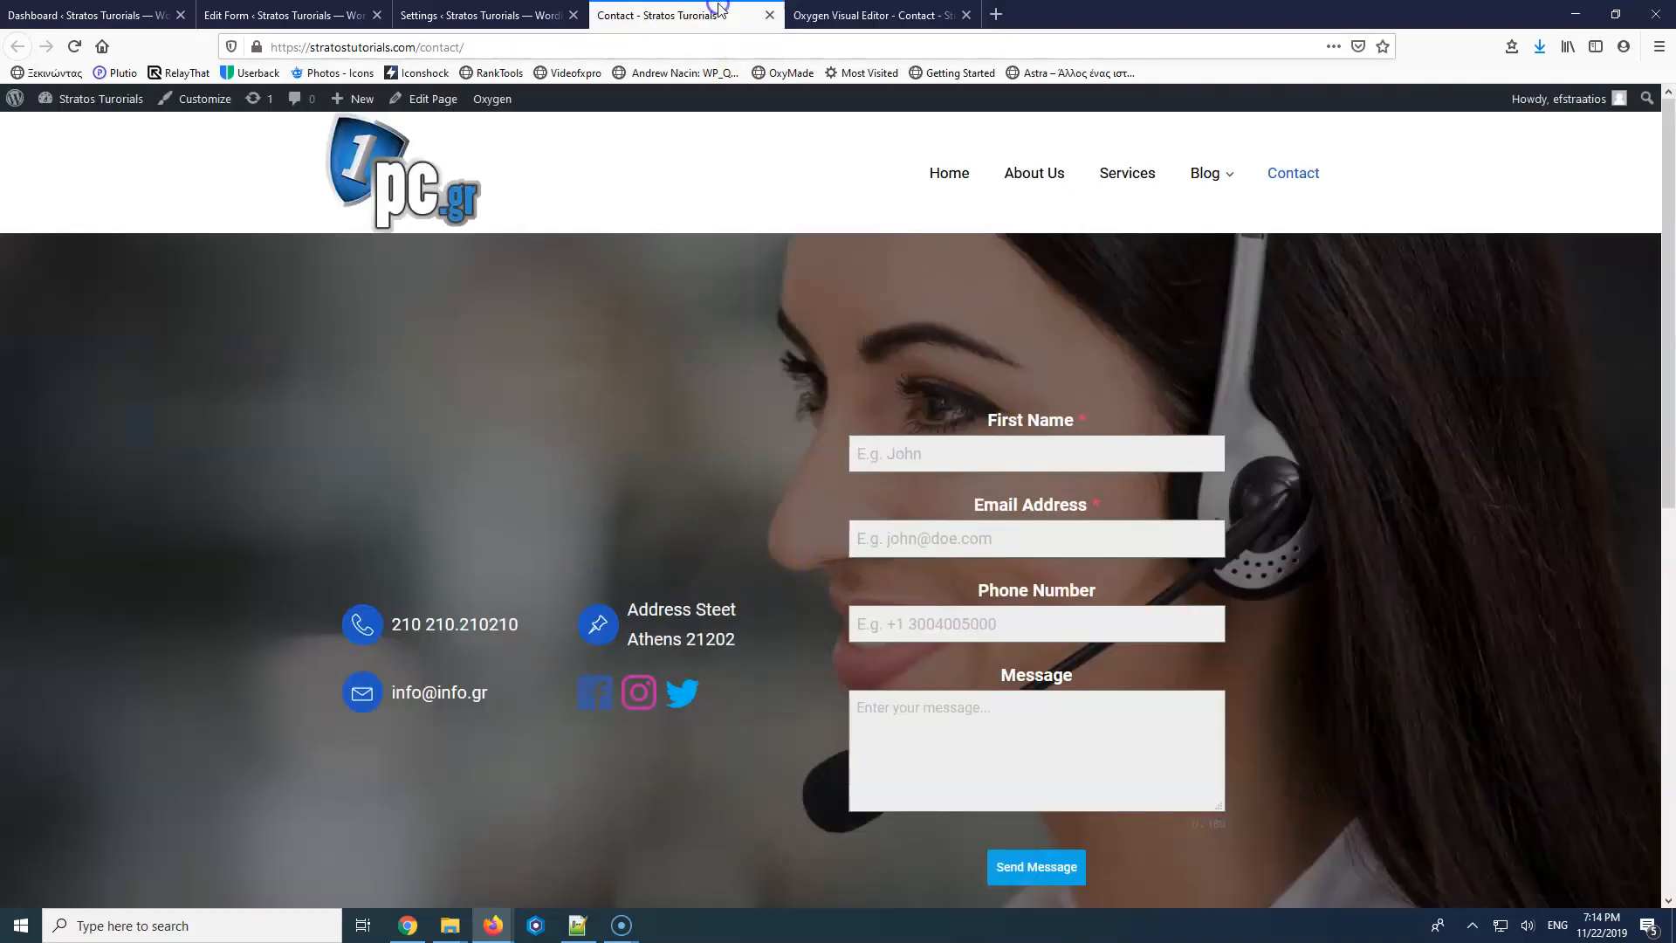
{"action": "left_click", "coordinate": [814, 17]}
{"action": "left_click", "coordinate": [1631, 111]}
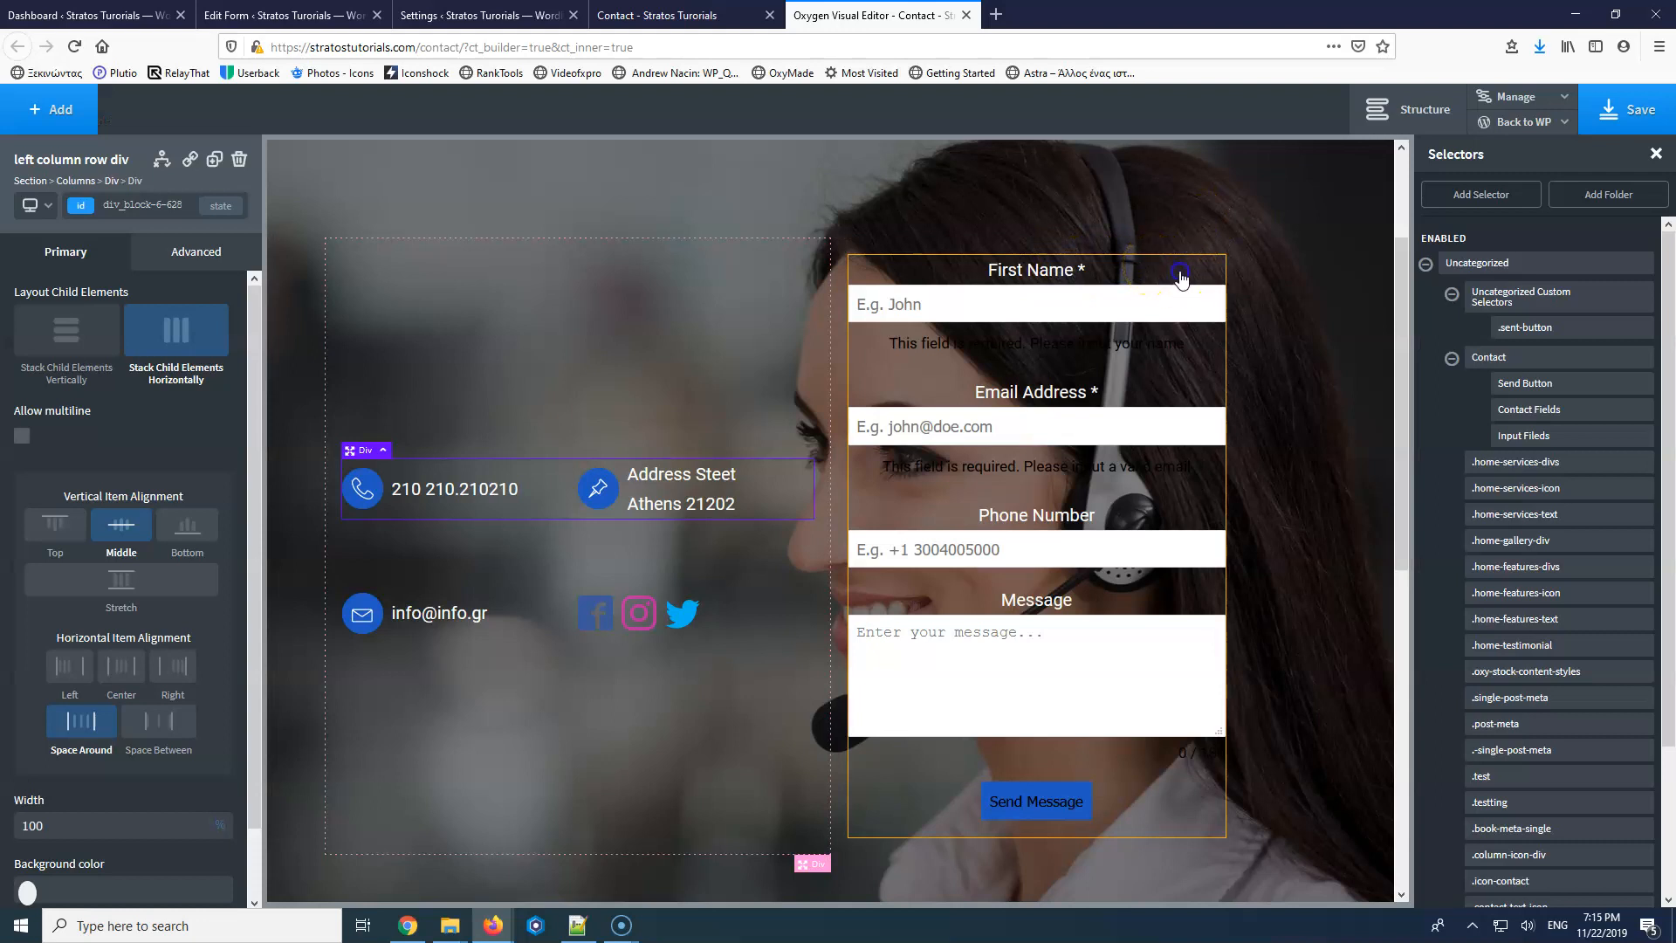
Select the div holding the contact form from the Structure panel.
{"action": "left_click", "coordinate": [1181, 277]}
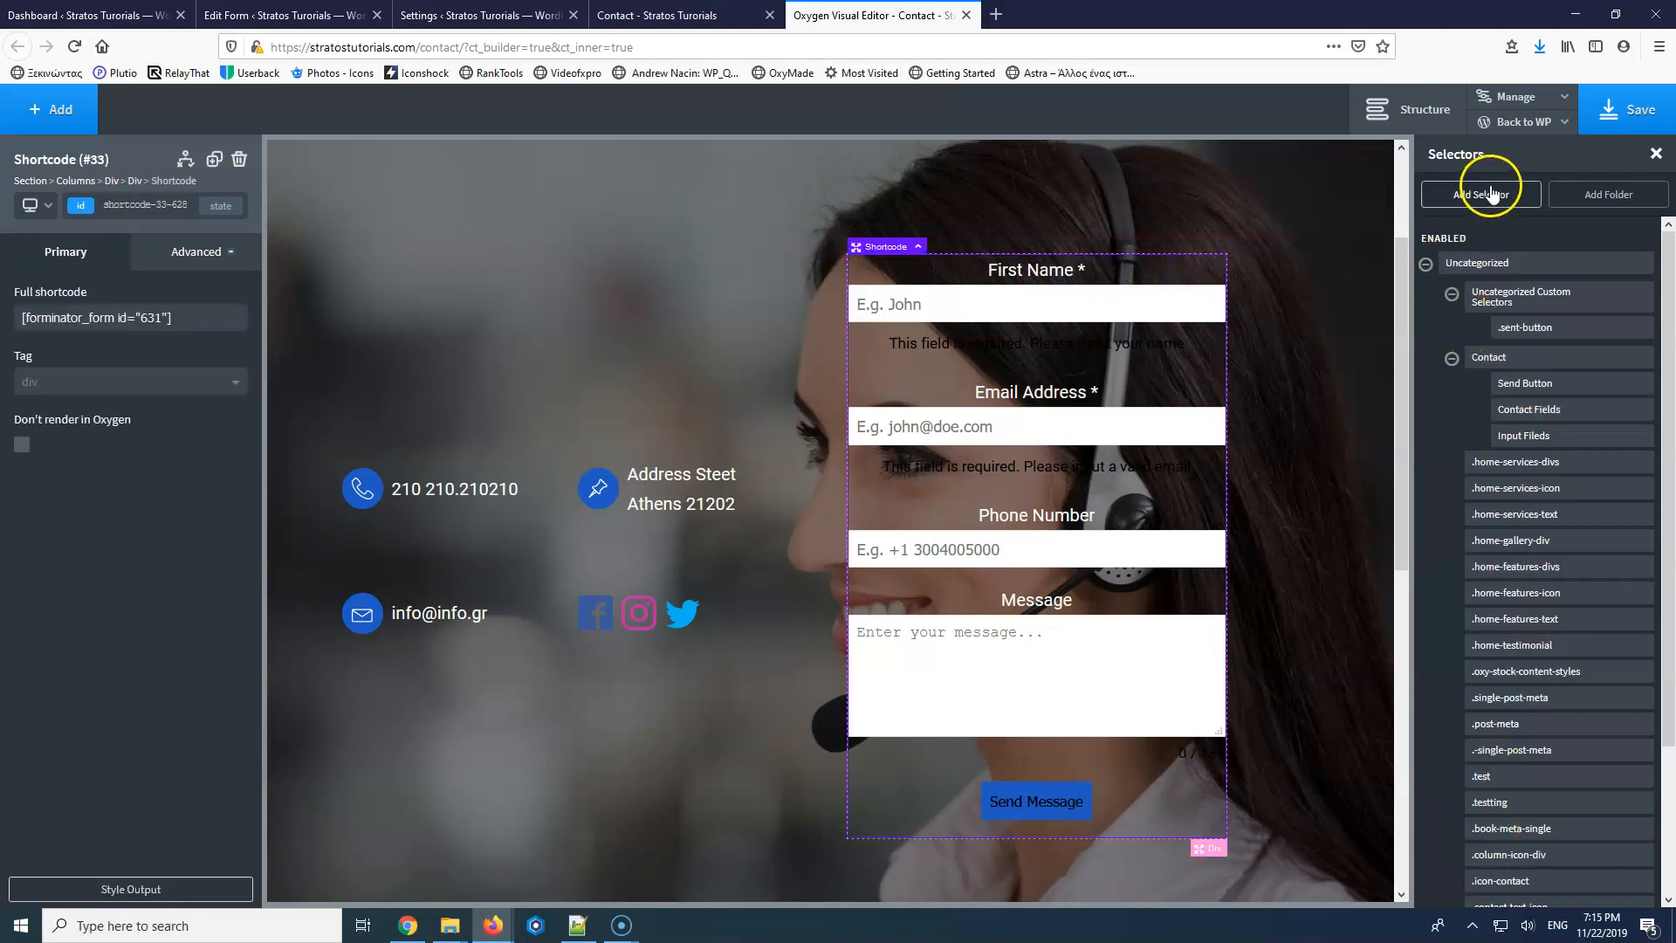
{"action": "left_click", "coordinate": [1419, 109]}
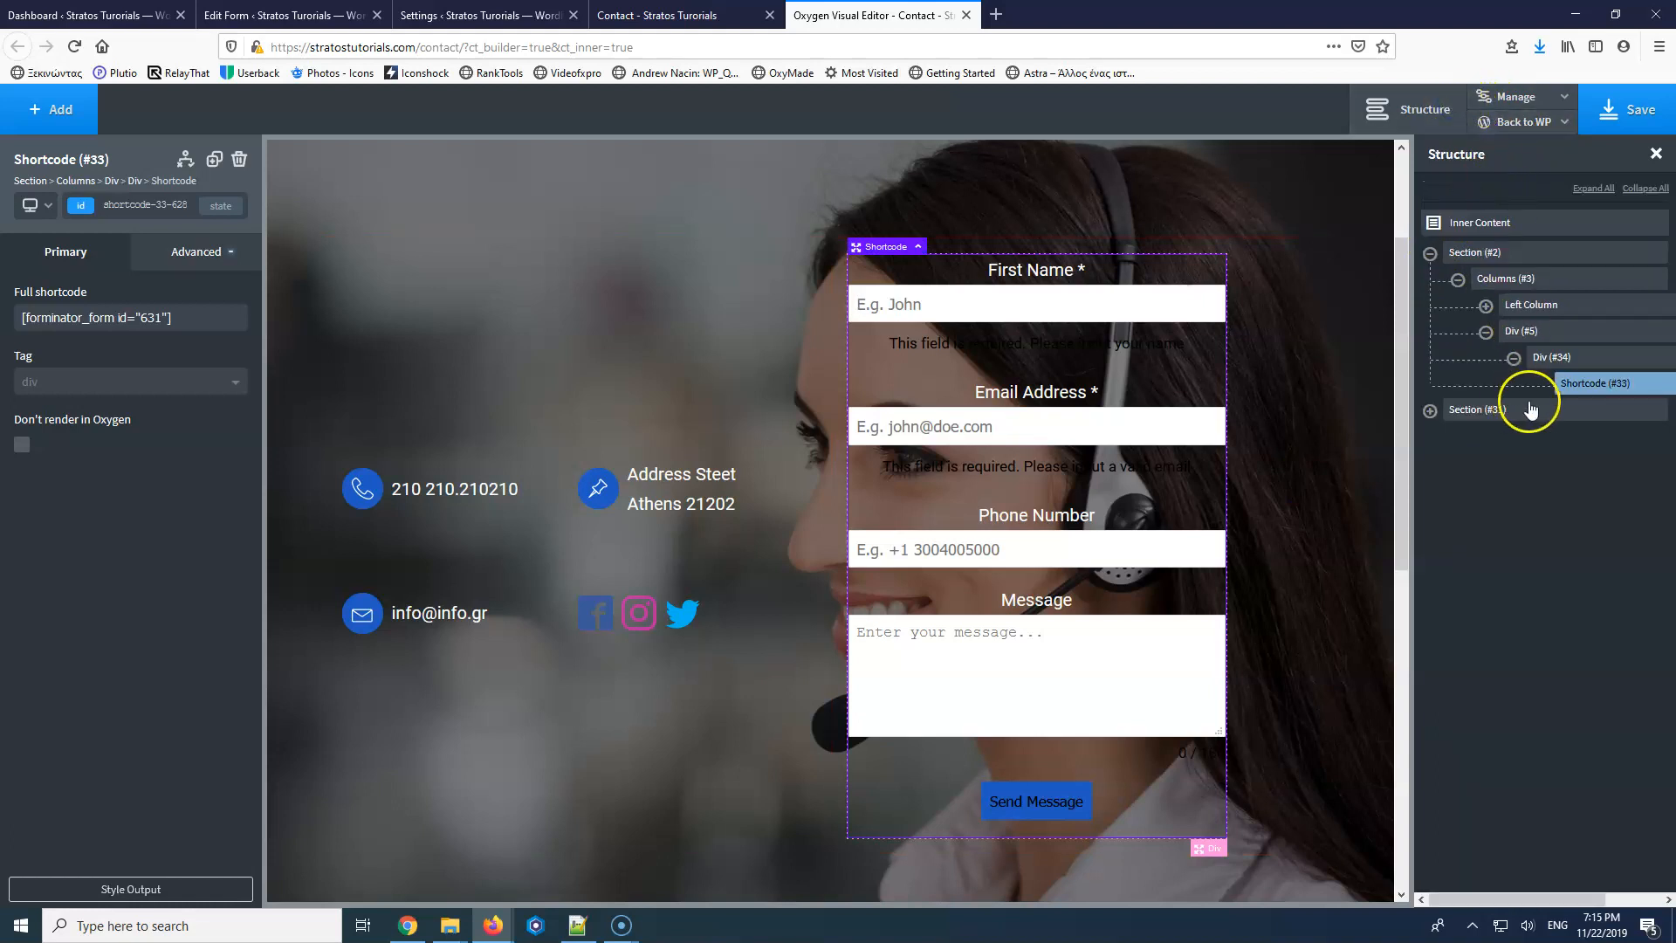
{"action": "left_click", "coordinate": [1430, 411]}
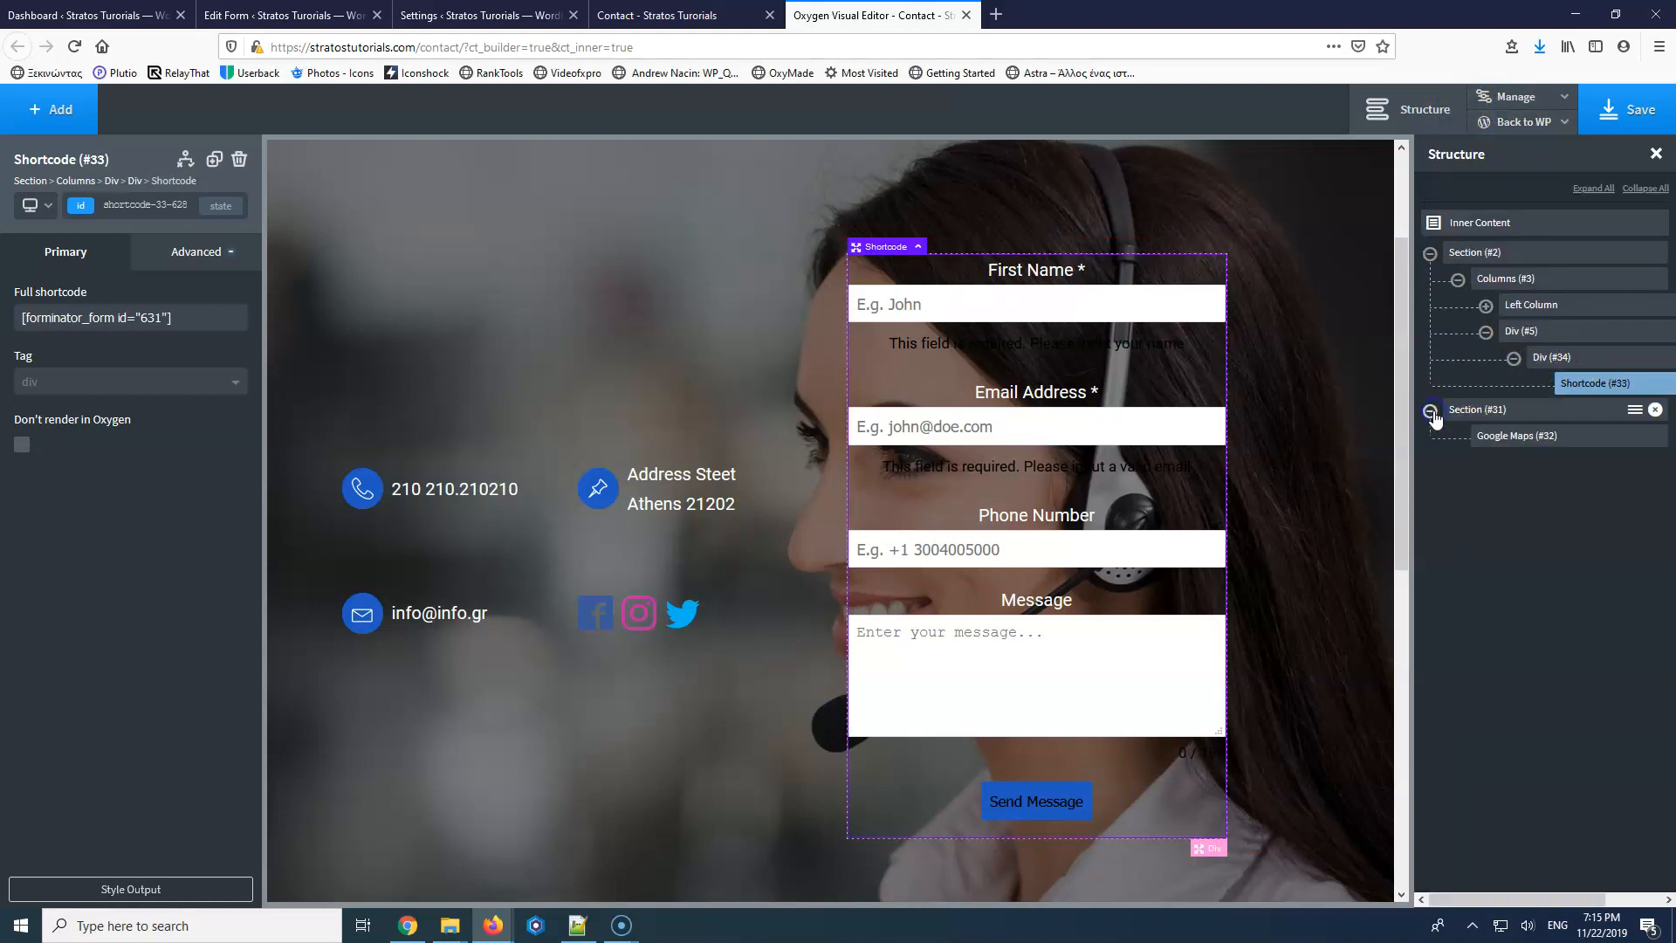
{"action": "left_click", "coordinate": [1514, 358]}
{"action": "left_click", "coordinate": [1583, 360]}
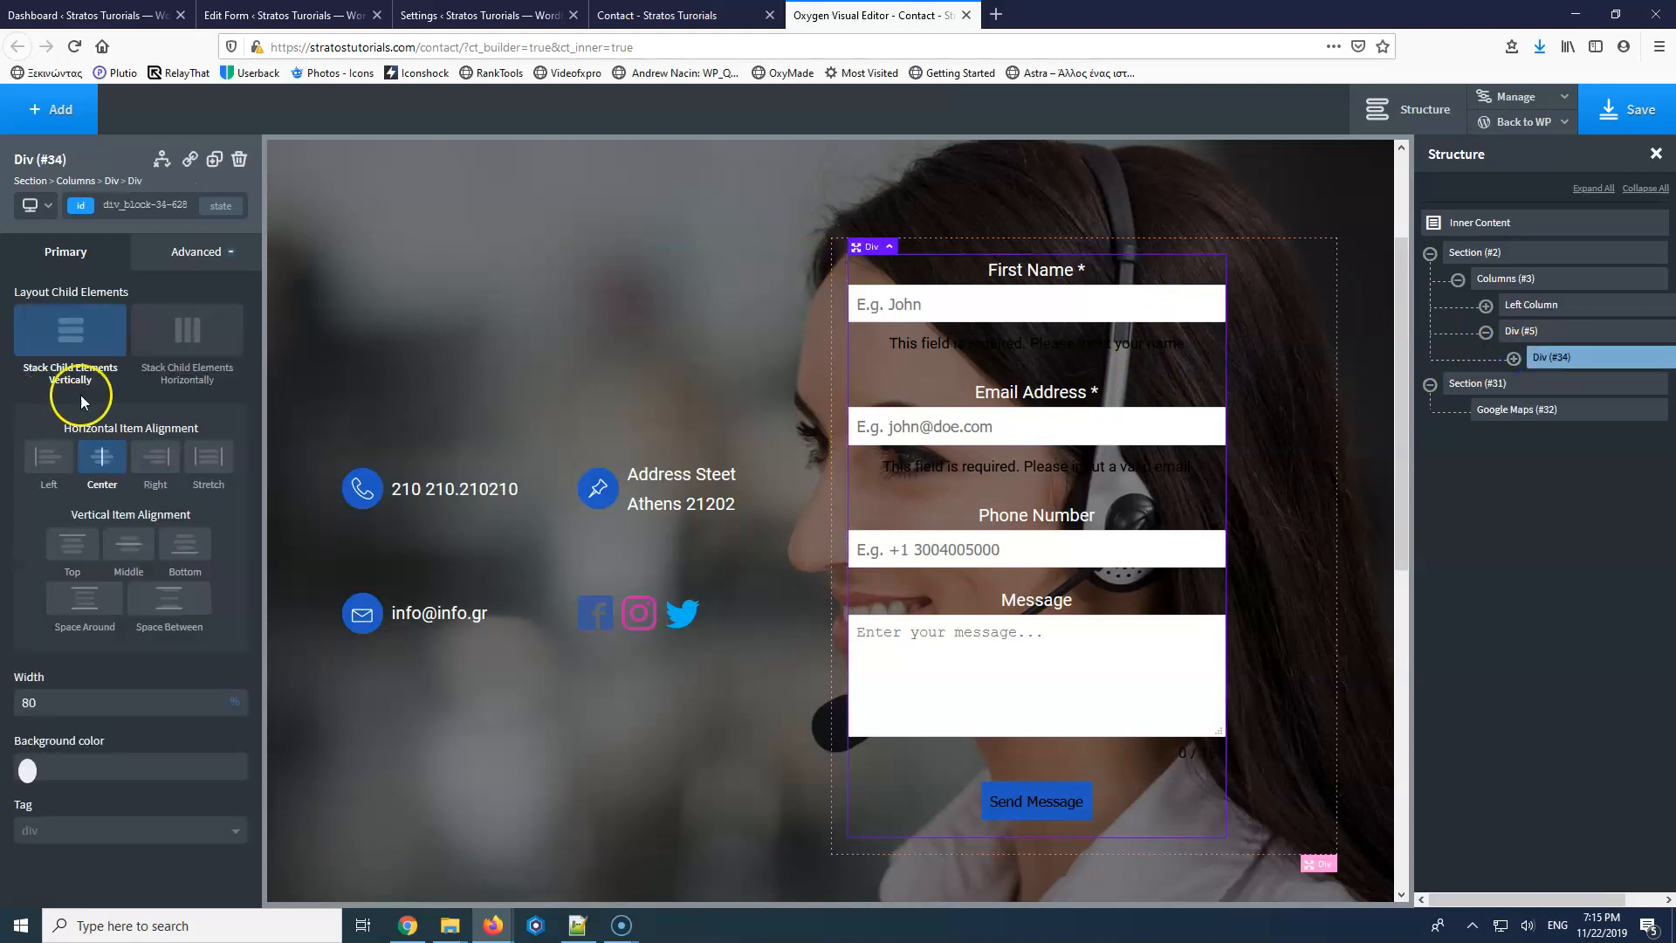
Give the form box a black background at 0.5 alpha, rgba(0,0,0,0.5).
{"action": "left_click", "coordinate": [200, 257]}
{"action": "left_click", "coordinate": [103, 300]}
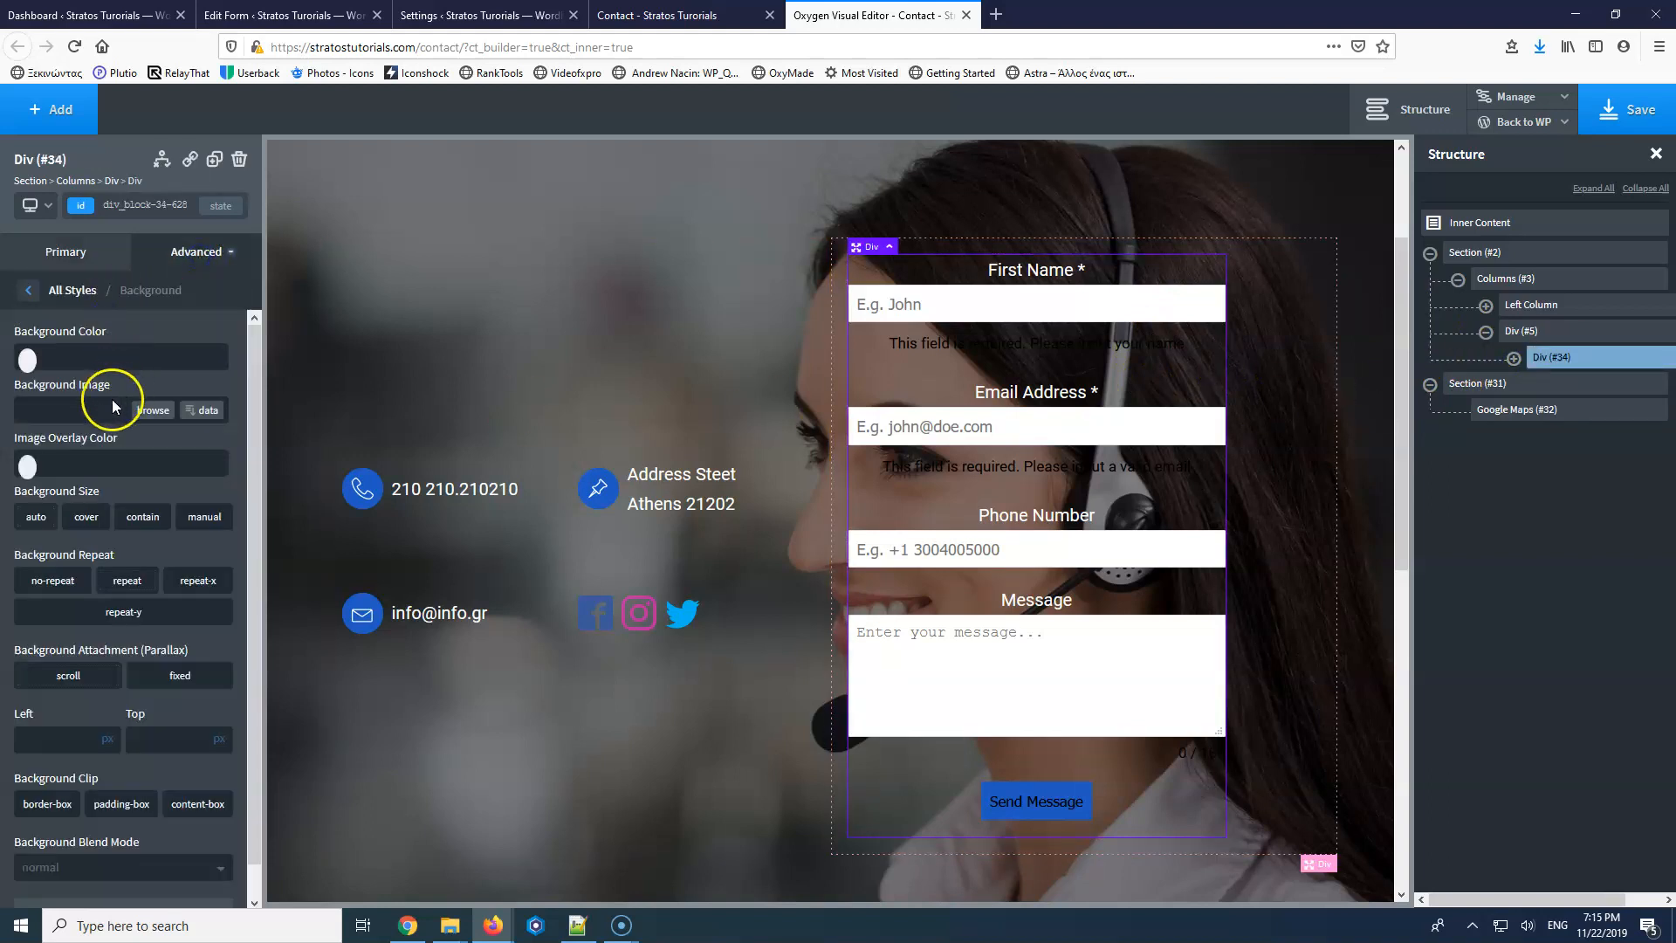
{"action": "left_click", "coordinate": [31, 362]}
{"action": "left_click", "coordinate": [44, 510]}
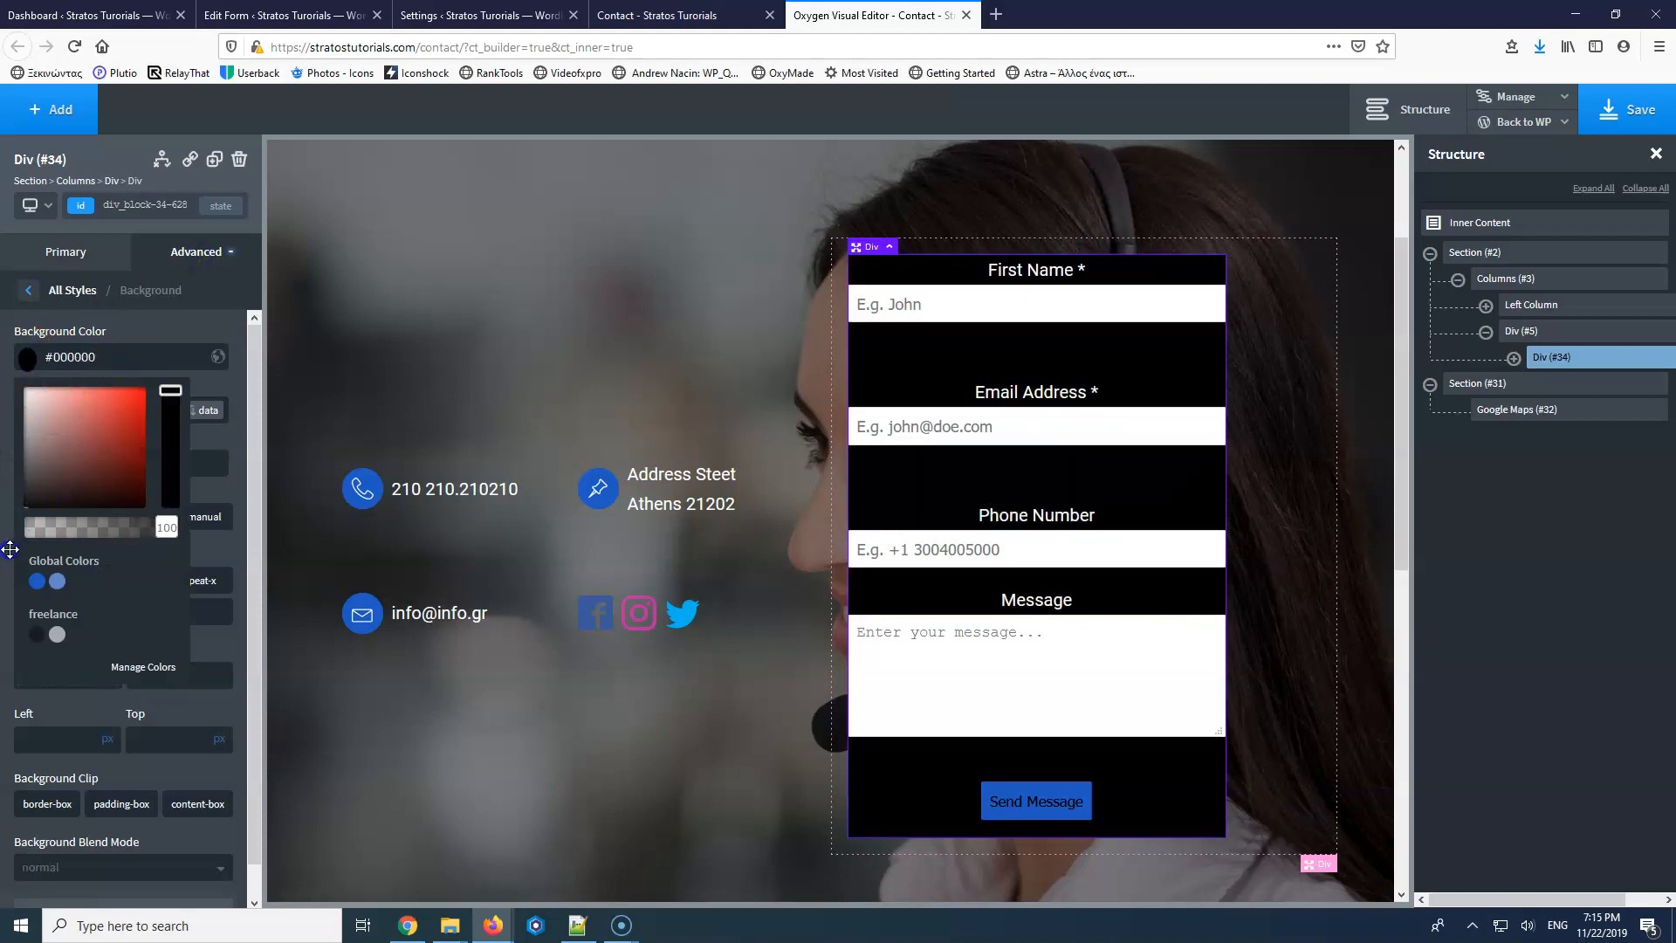
{"action": "left_click", "coordinate": [28, 360]}
{"action": "left_click_drag", "start_coordinate": [142, 533], "coordinate": [84, 533]}
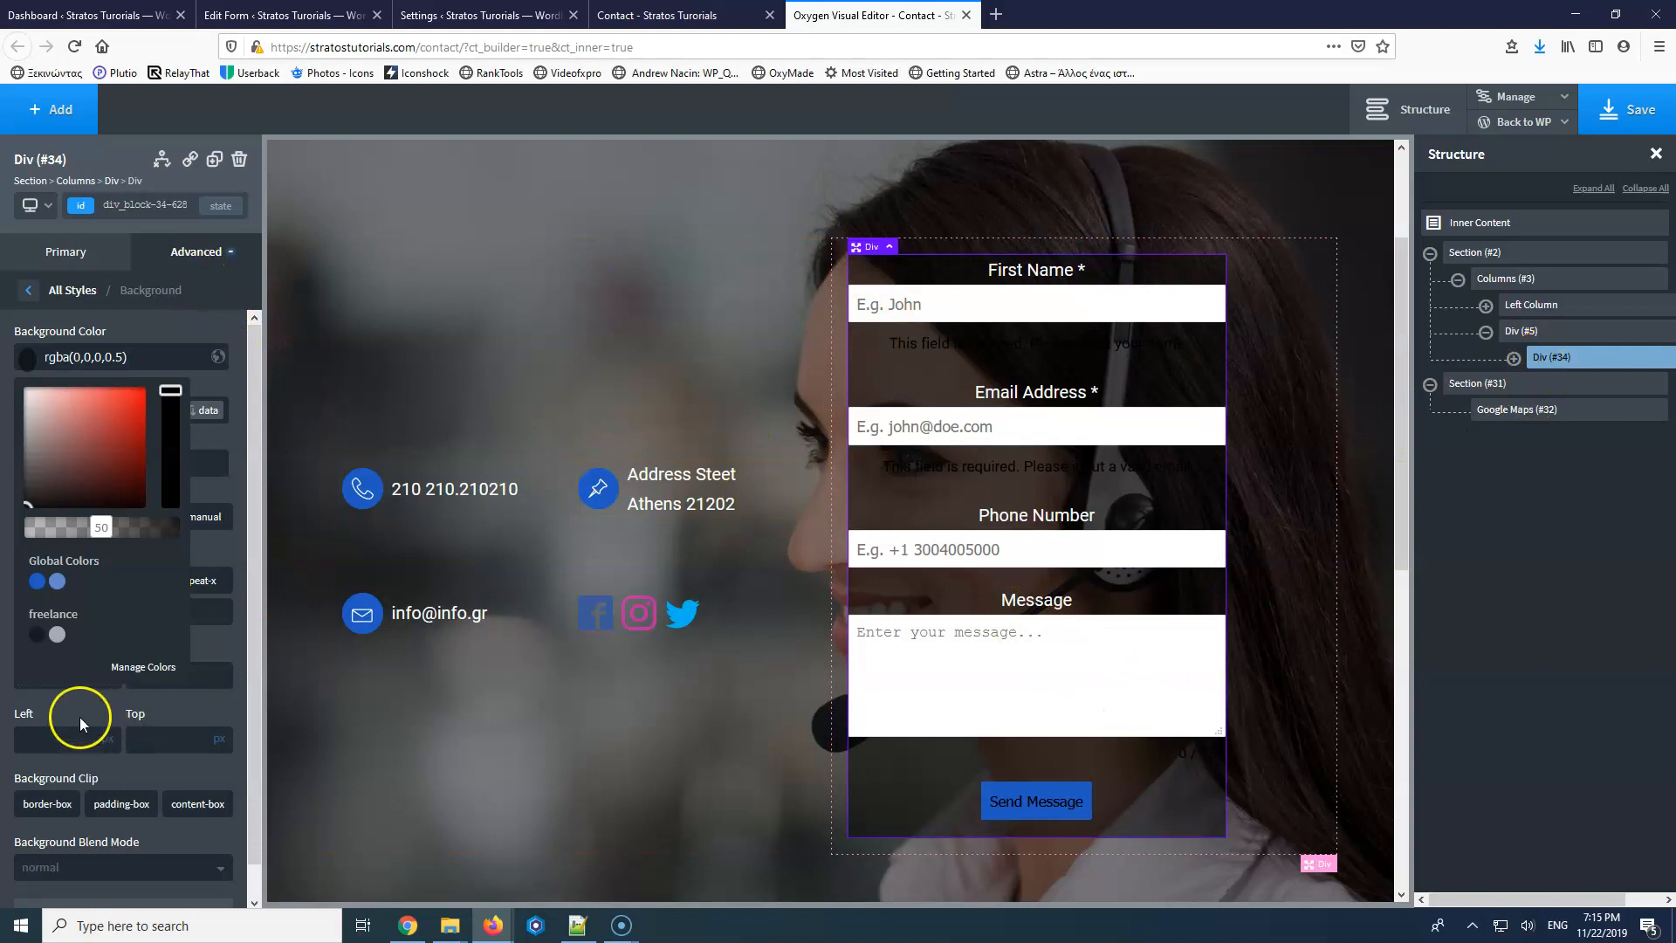
{"action": "scroll", "coordinate": [77, 812], "scroll_direction": "down", "scroll_amount": 1}
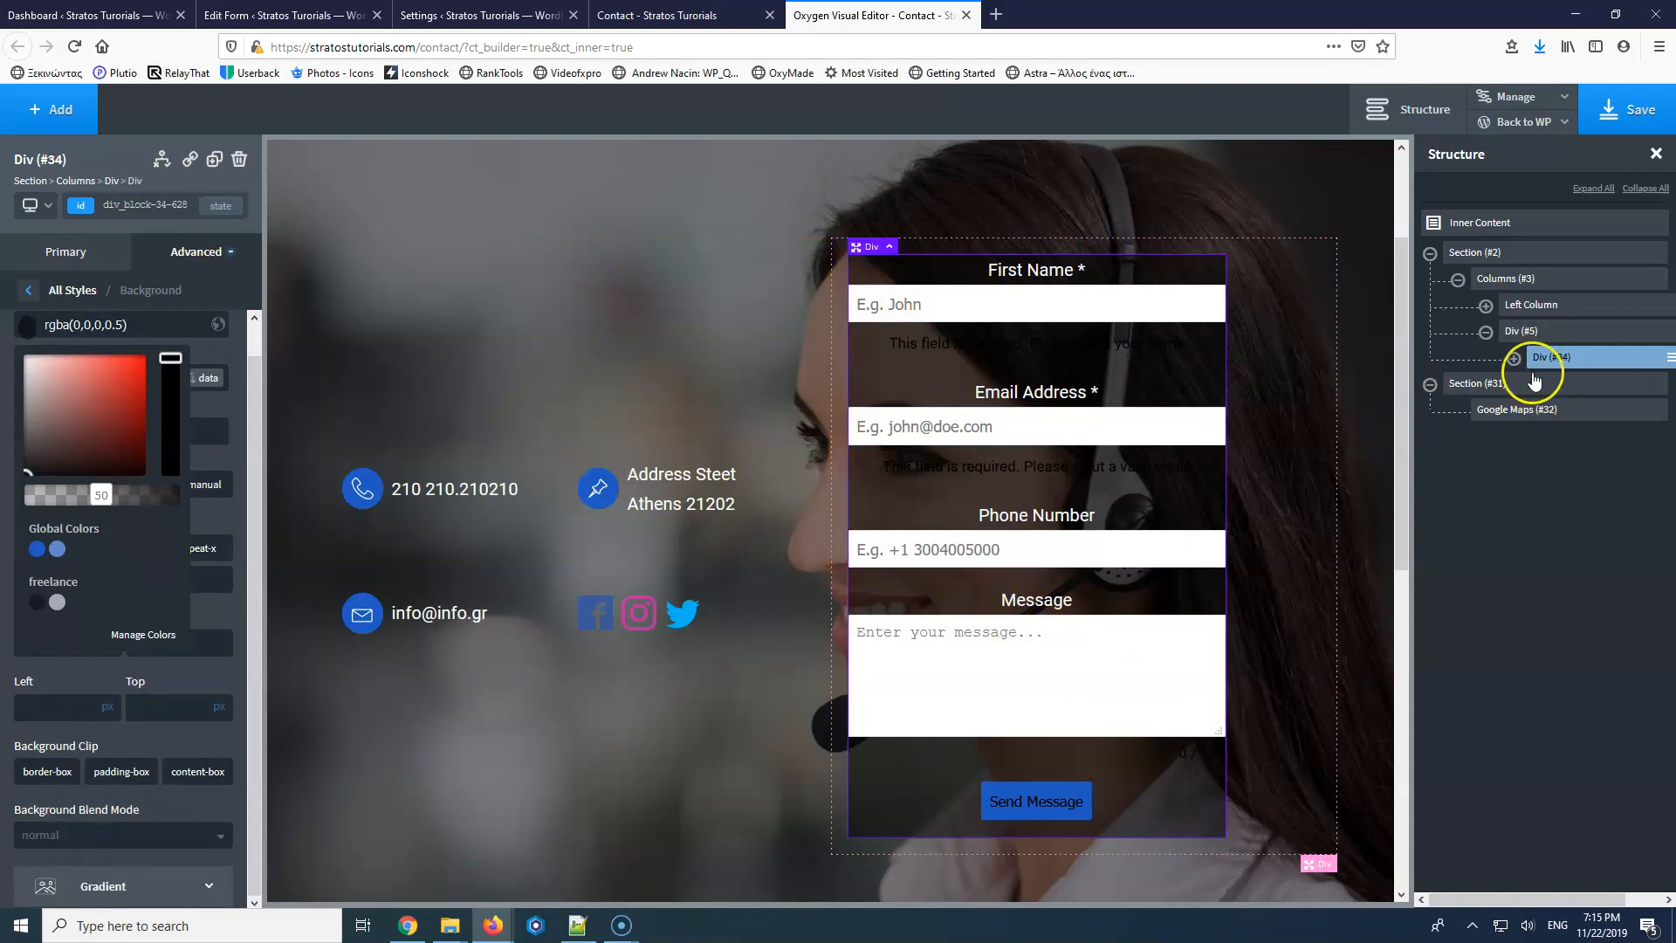
{"action": "left_click", "coordinate": [23, 294]}
Set the form box's vertical alignment to Middle.
{"action": "left_click", "coordinate": [51, 255]}
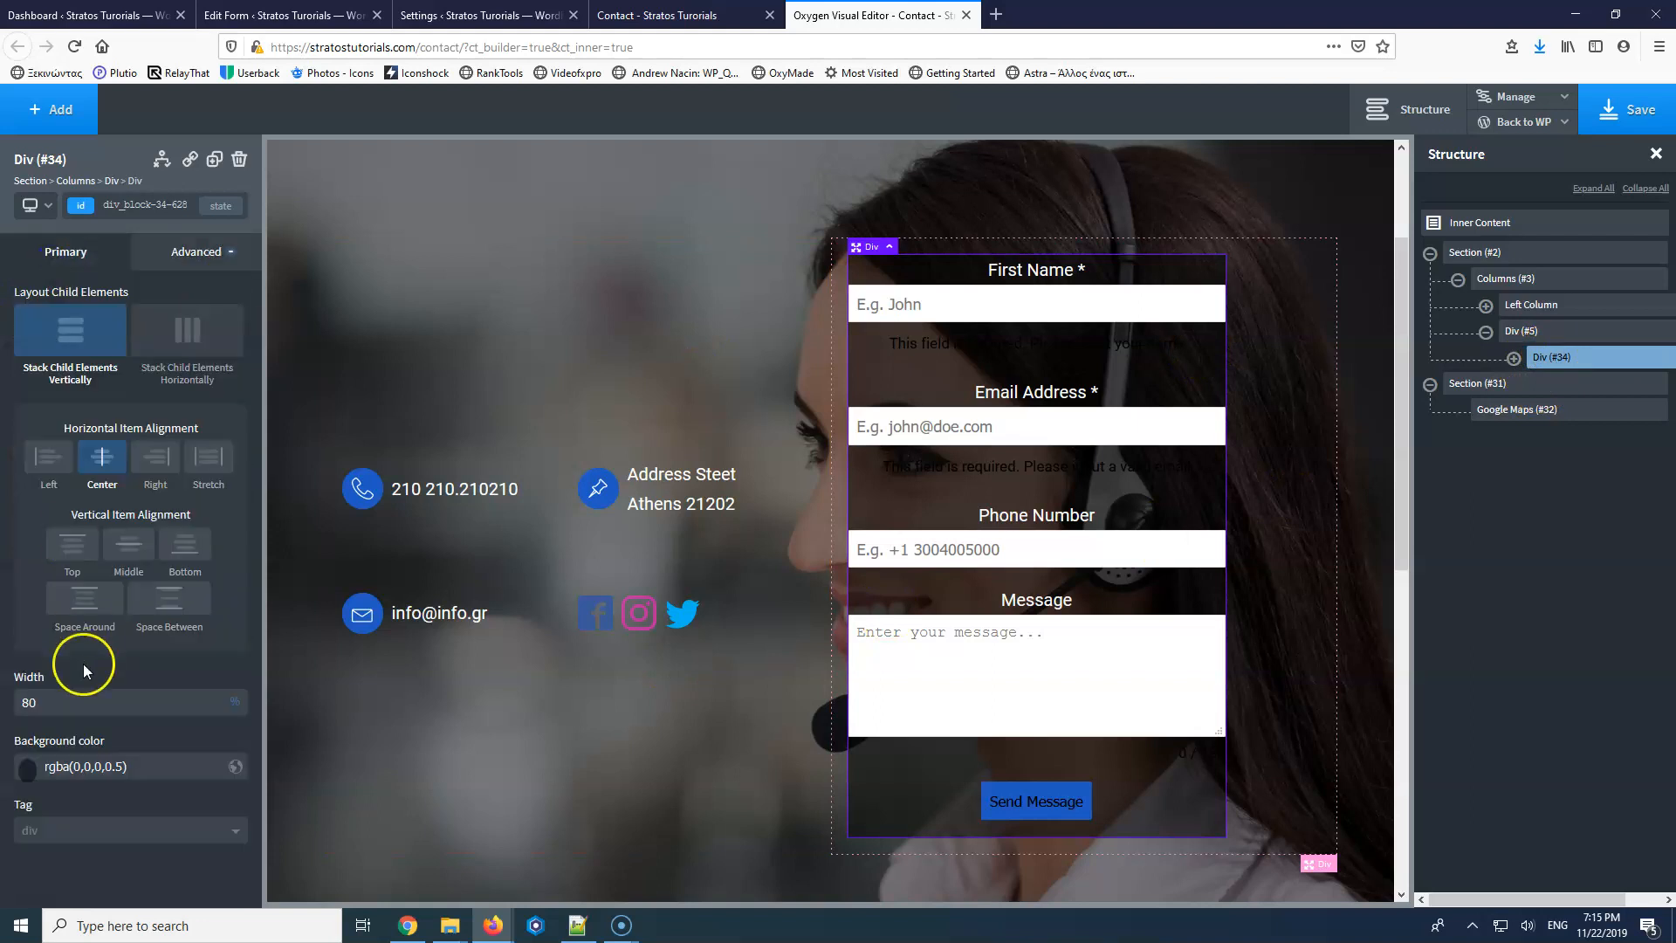
{"action": "left_click", "coordinate": [1263, 451]}
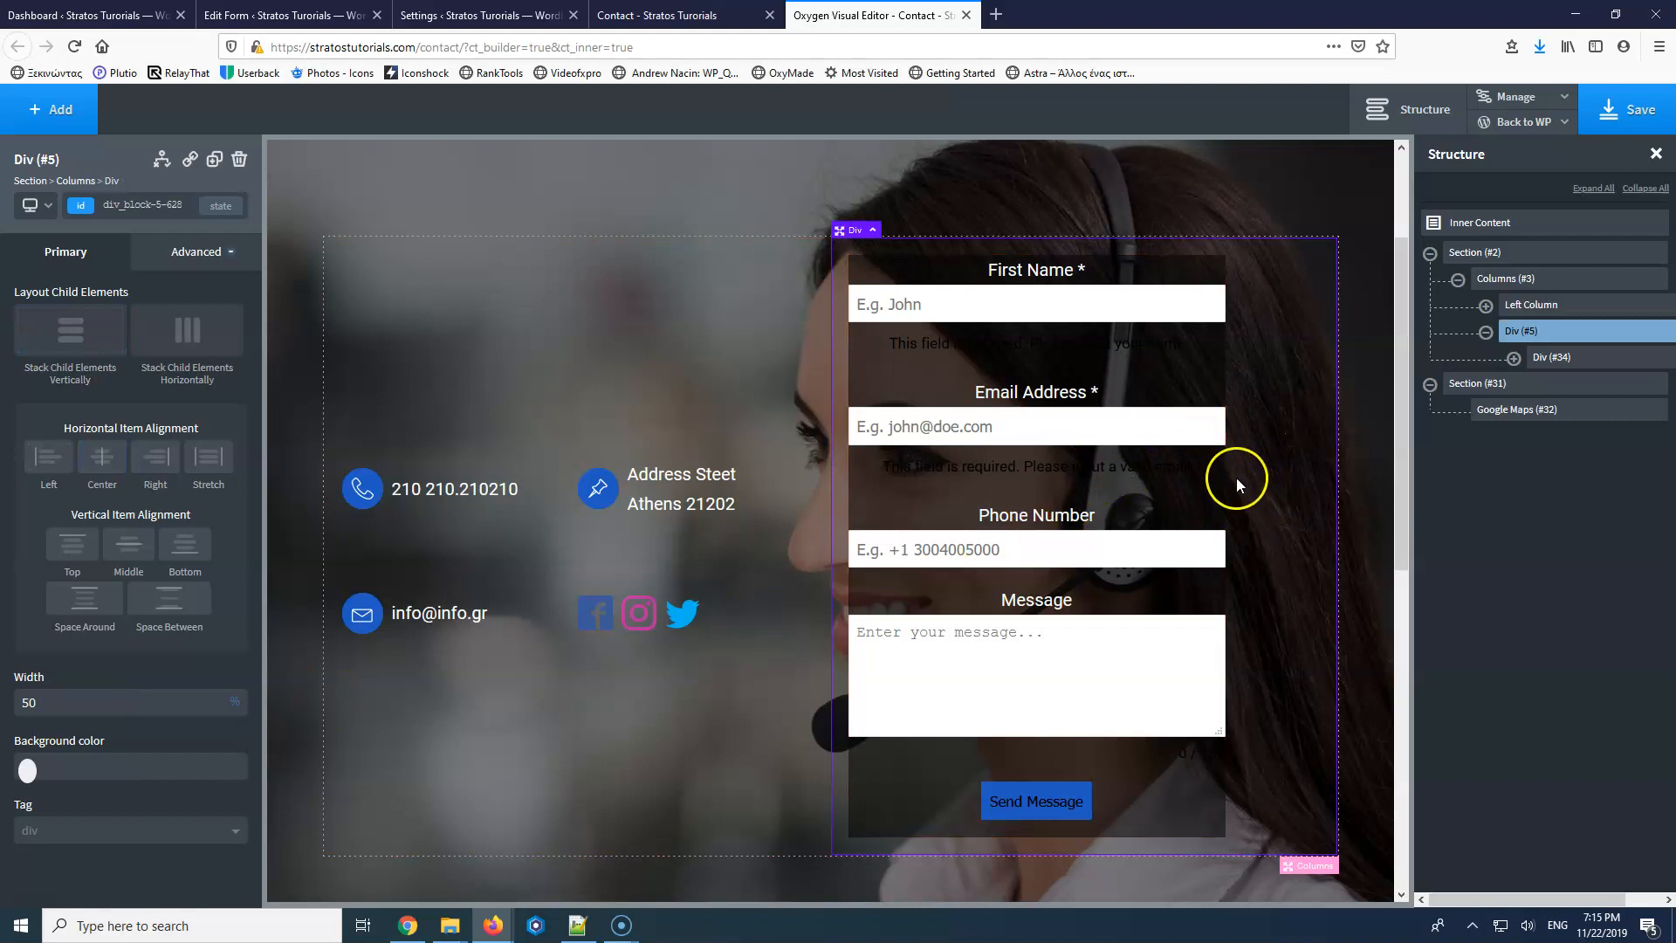
{"action": "left_click", "coordinate": [1555, 363]}
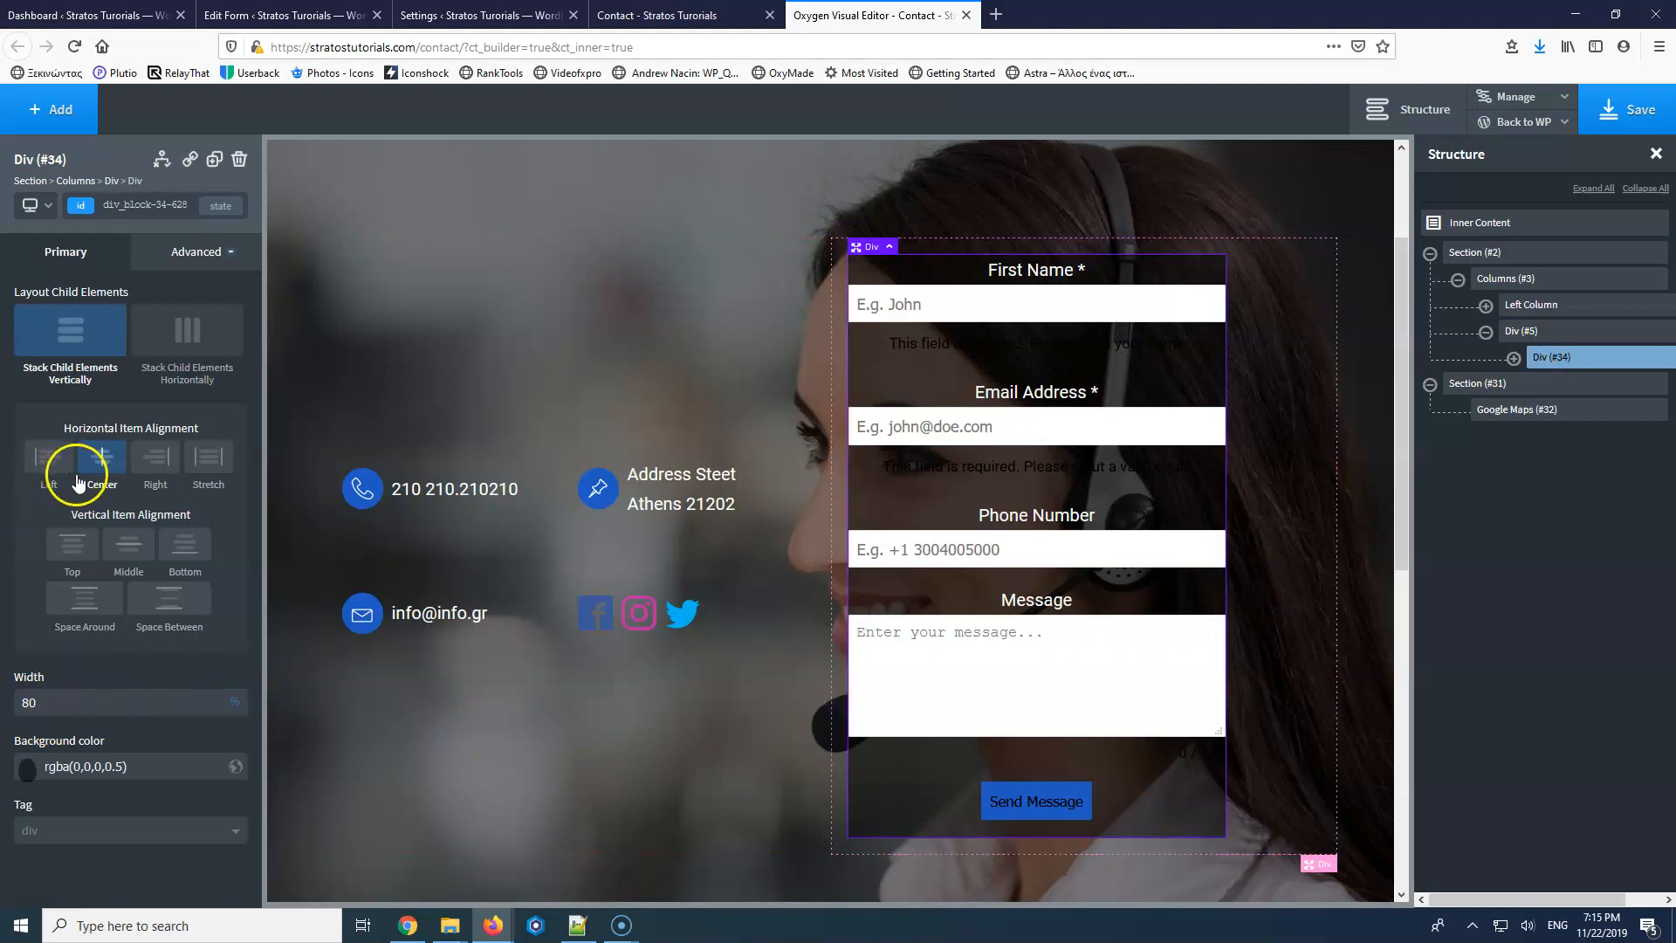
{"action": "left_click", "coordinate": [129, 544]}
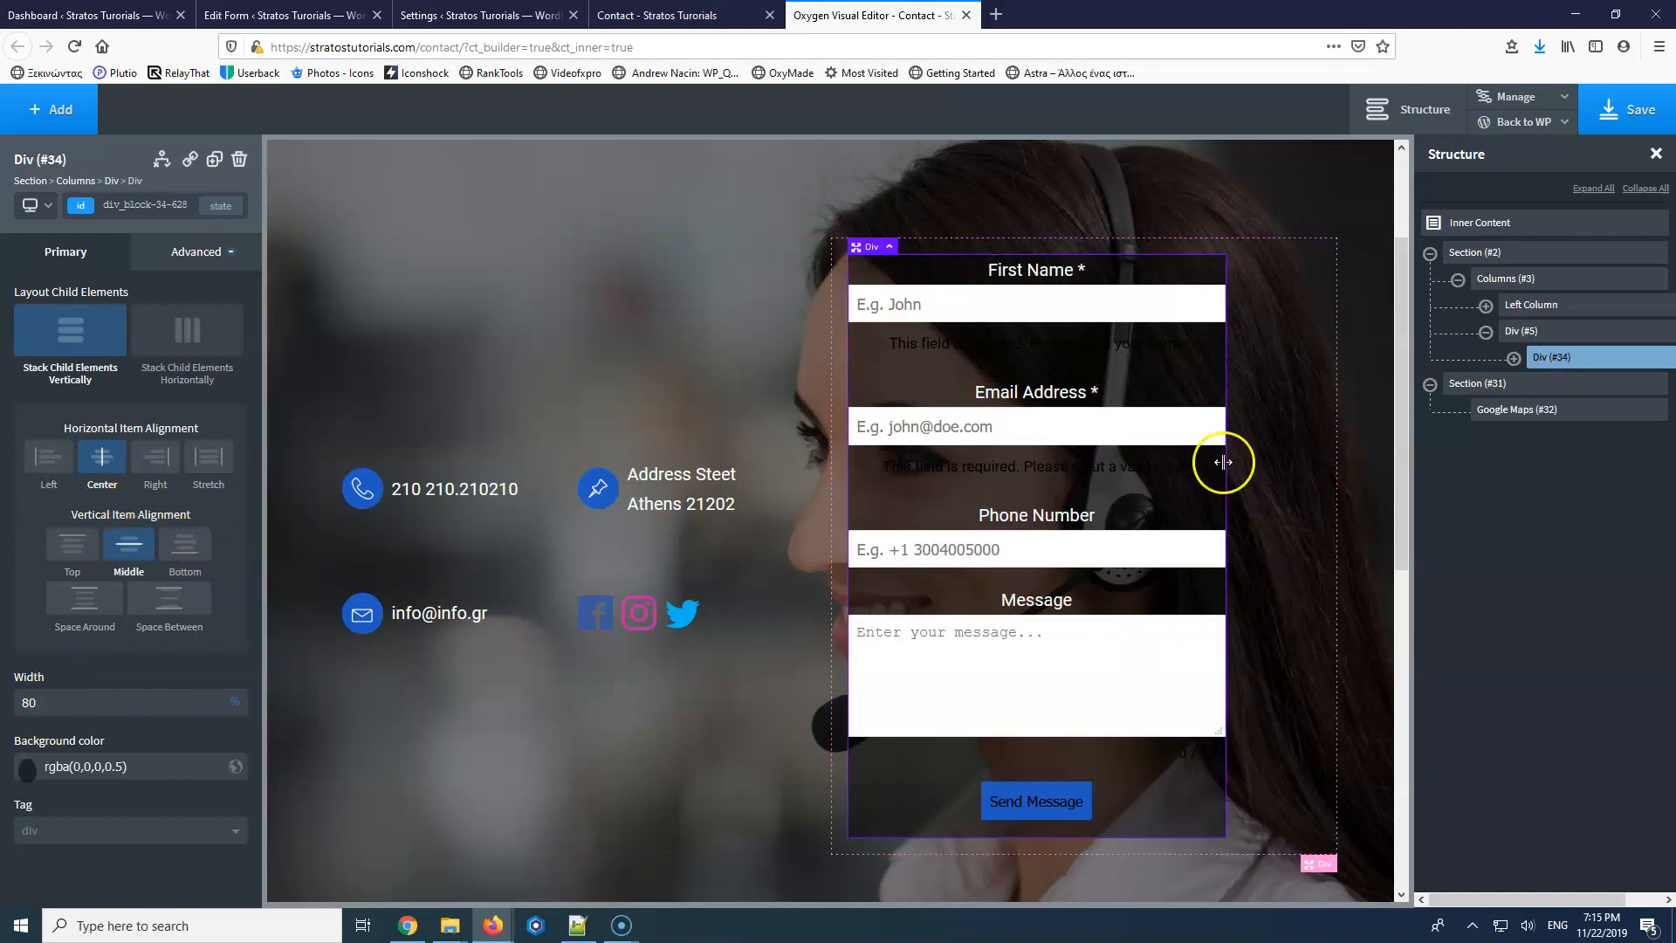
{"action": "left_click", "coordinate": [178, 254]}
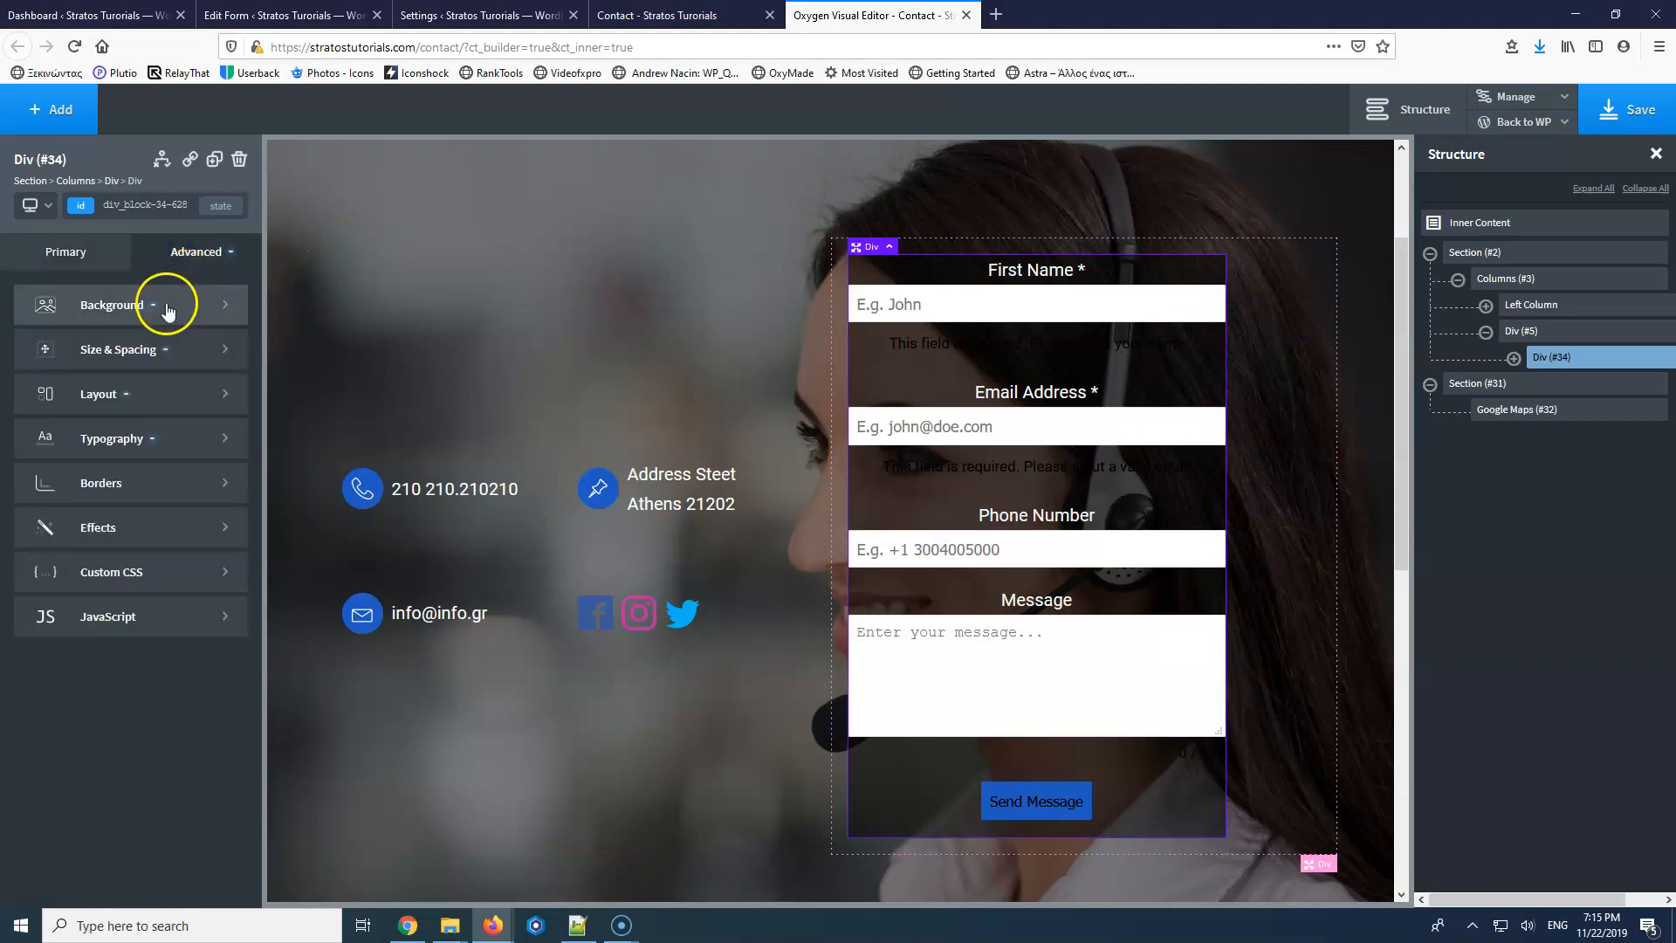
Give the form box 20px padding on all sides.
{"action": "left_click", "coordinate": [105, 348]}
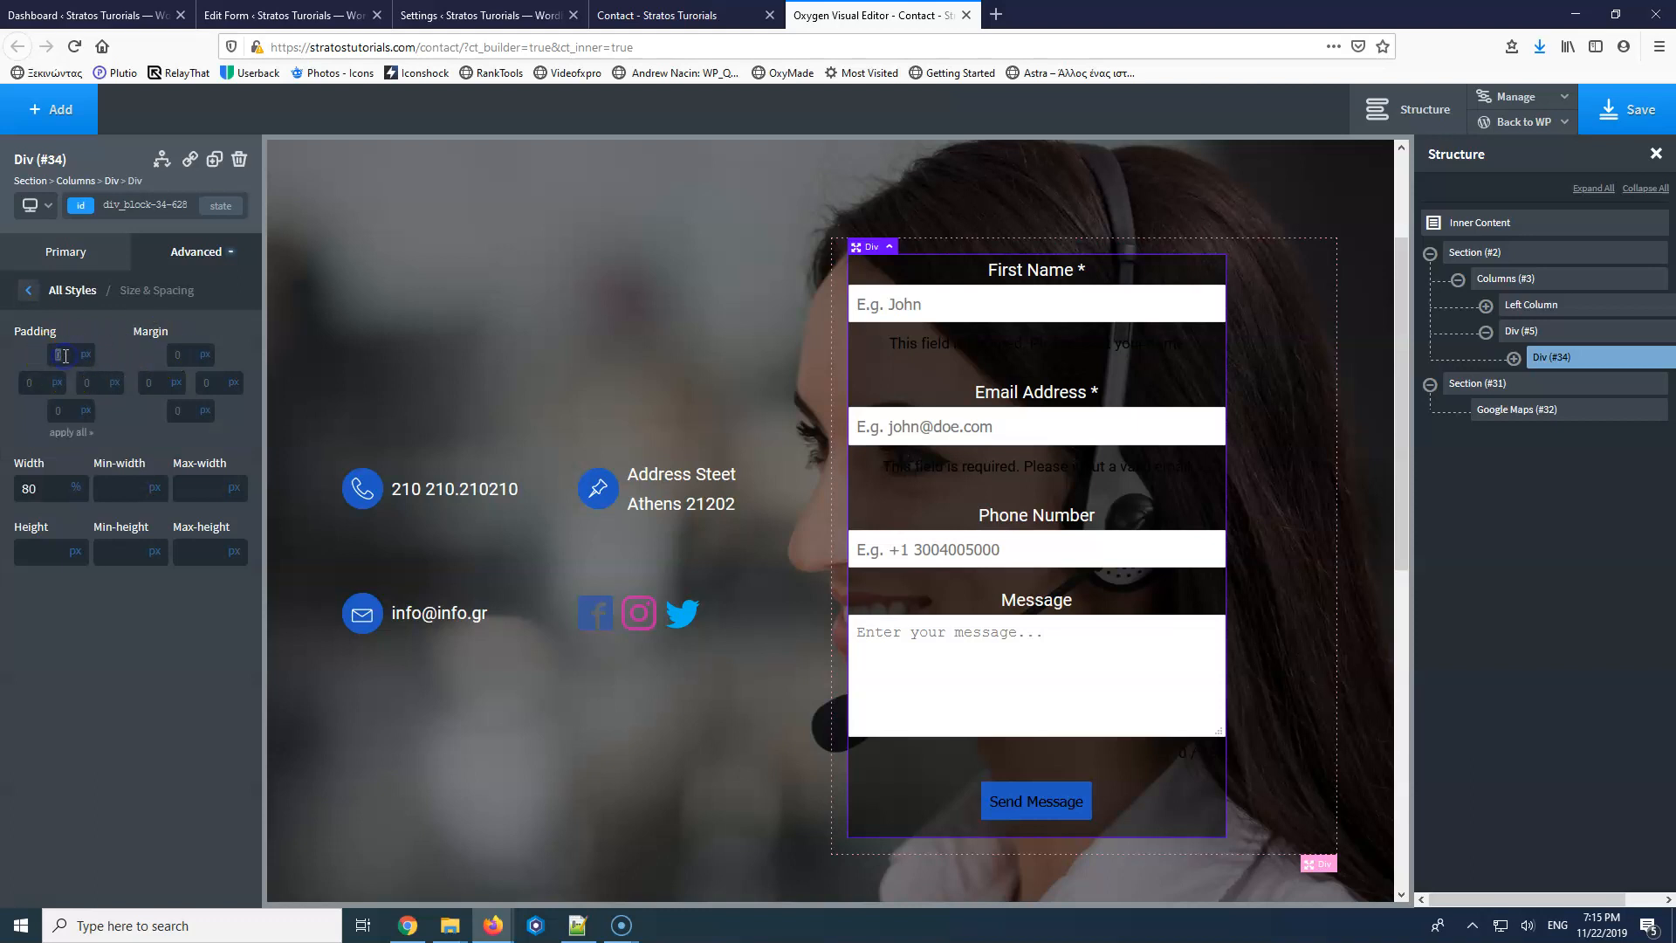
{"action": "type", "text": "20"}
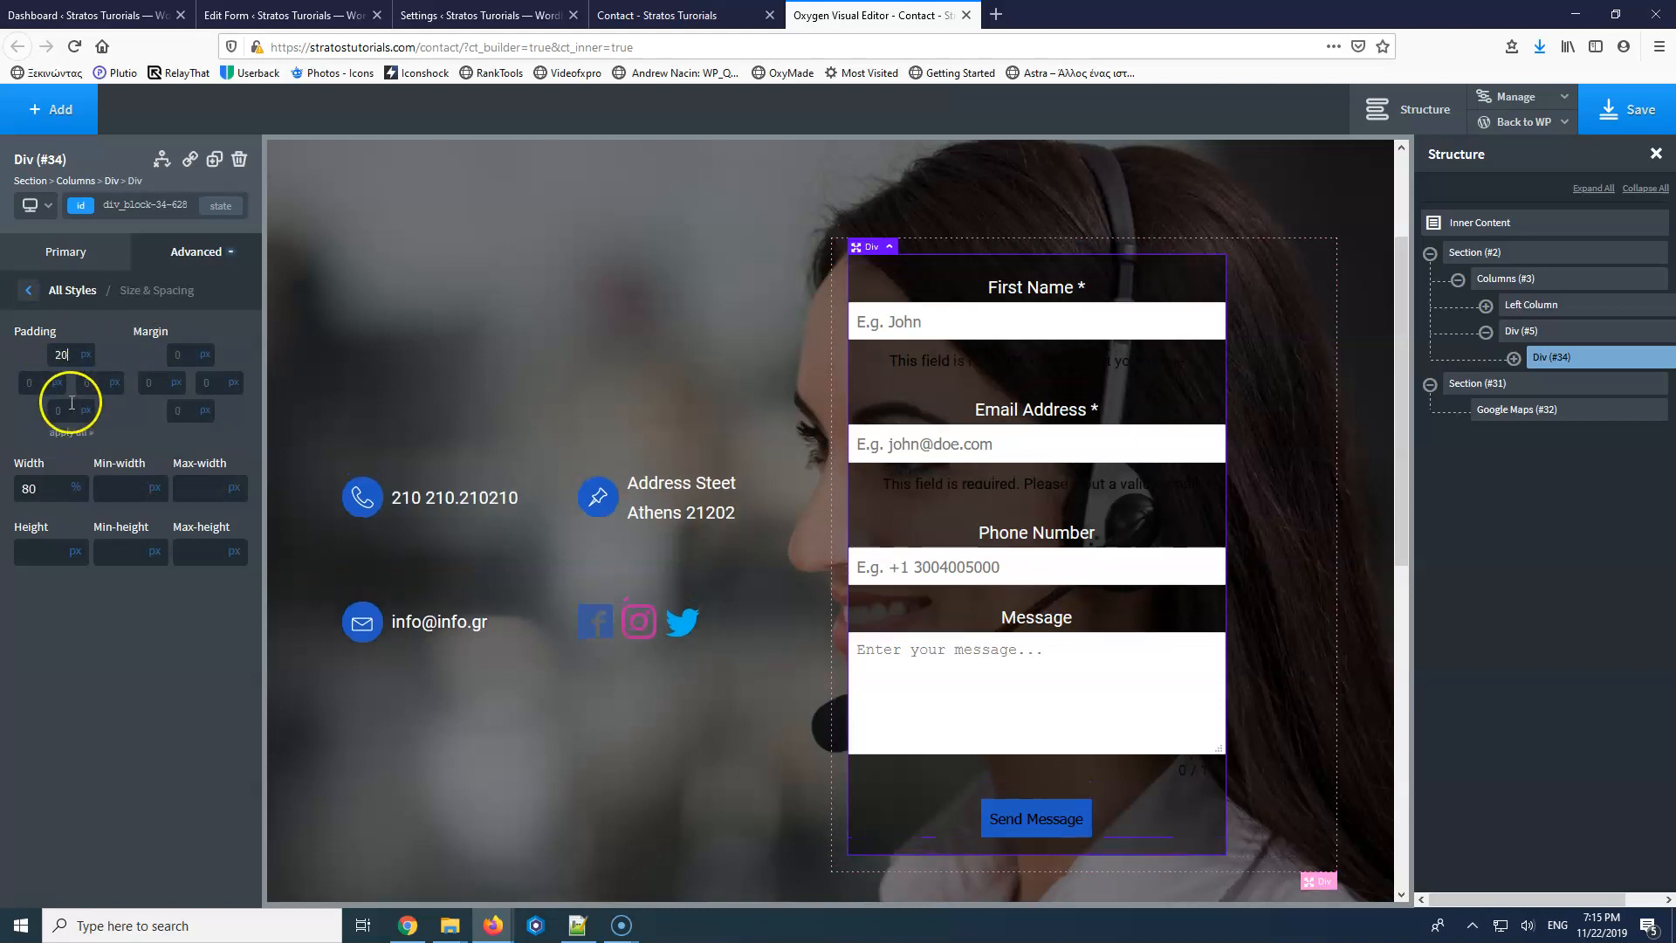
{"action": "left_click", "coordinate": [60, 435]}
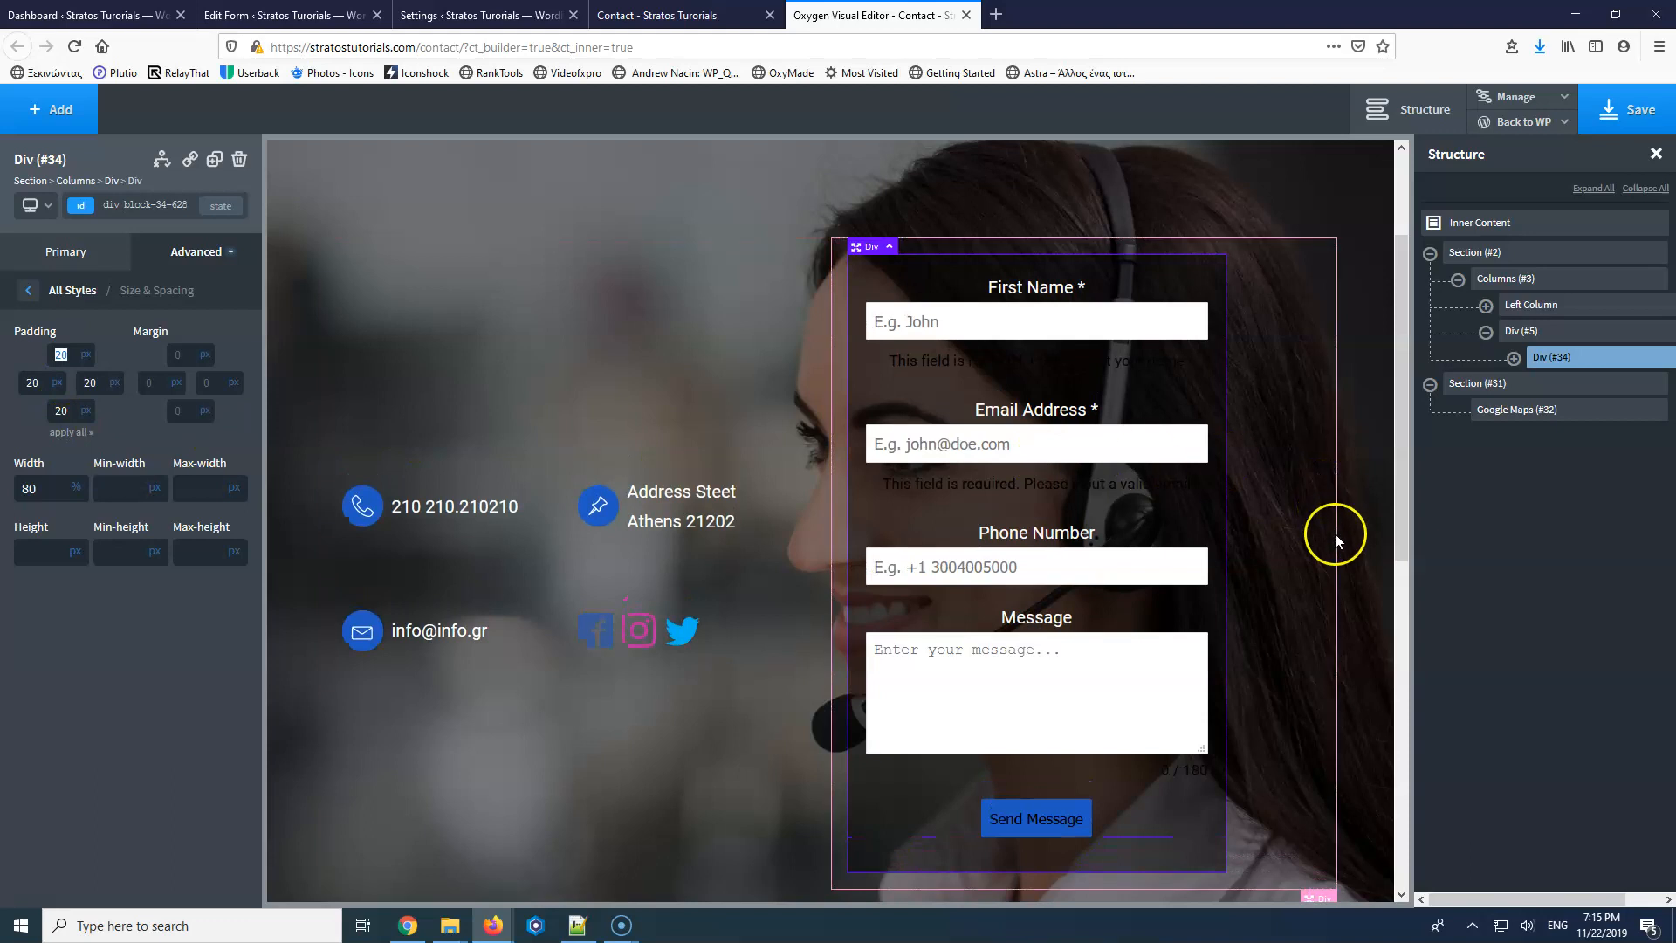
Save, check the reloaded live Contact page, then select the contact section in the editor.
{"action": "left_click", "coordinate": [1607, 118]}
{"action": "left_click", "coordinate": [672, 15]}
{"action": "left_click", "coordinate": [74, 46]}
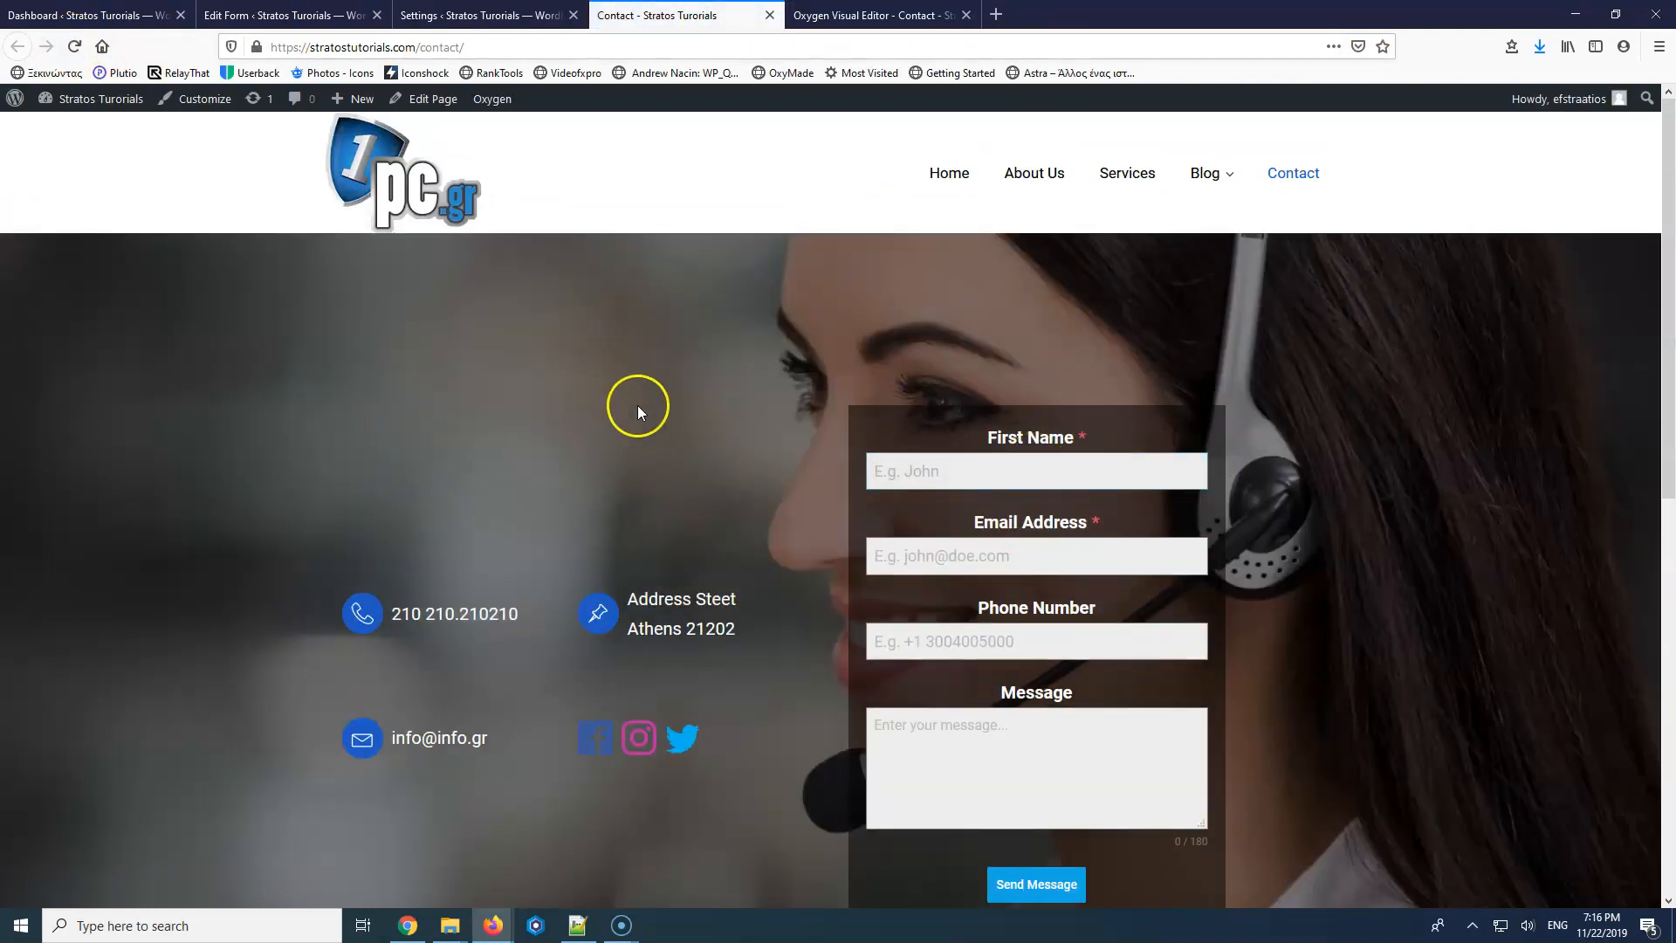
{"action": "left_click", "coordinate": [873, 15]}
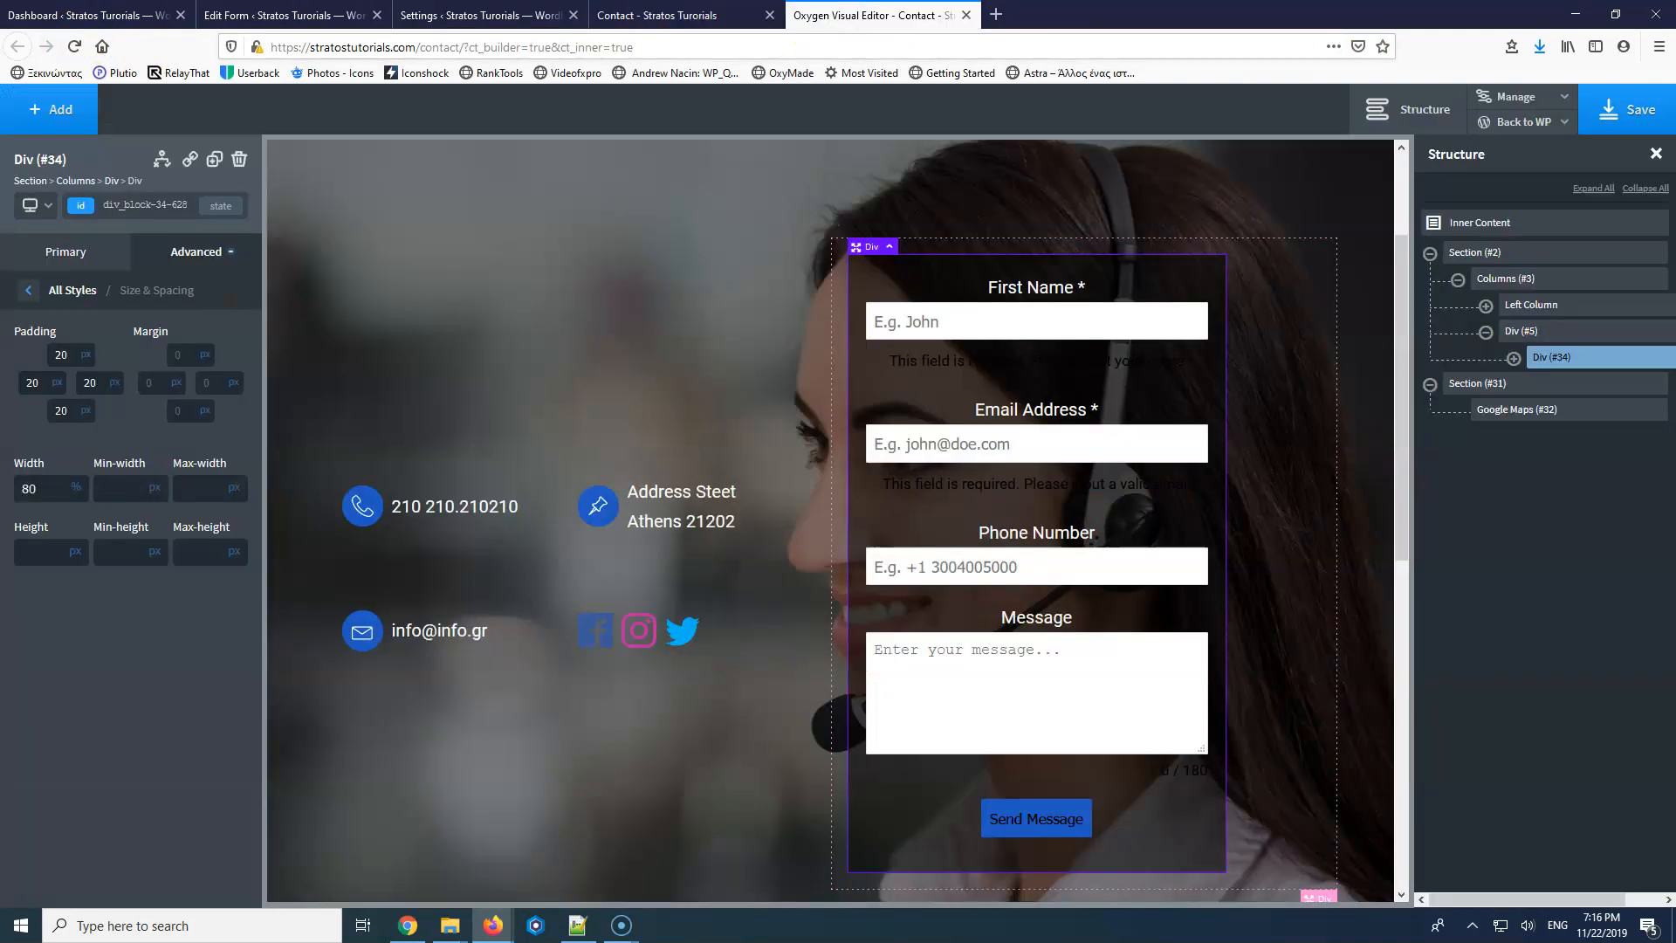
{"action": "left_click", "coordinate": [705, 201]}
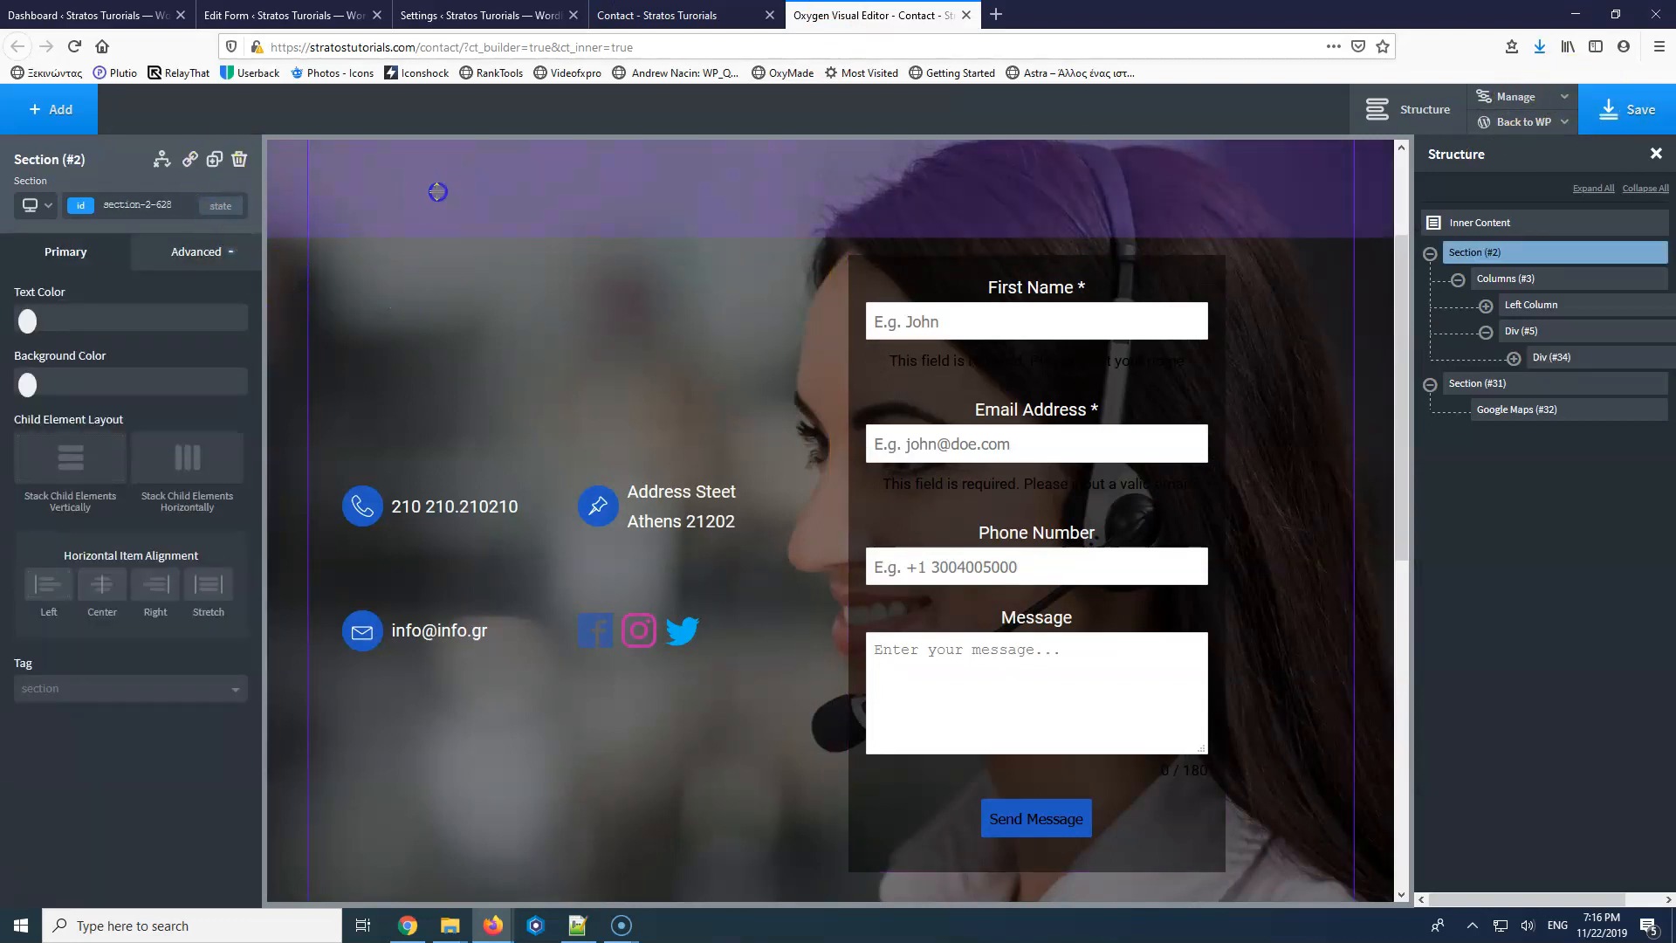
Raise the section's background Image Overlay Color alpha to 0.61 and save the page.
{"action": "left_click", "coordinate": [195, 254]}
{"action": "left_click", "coordinate": [142, 310]}
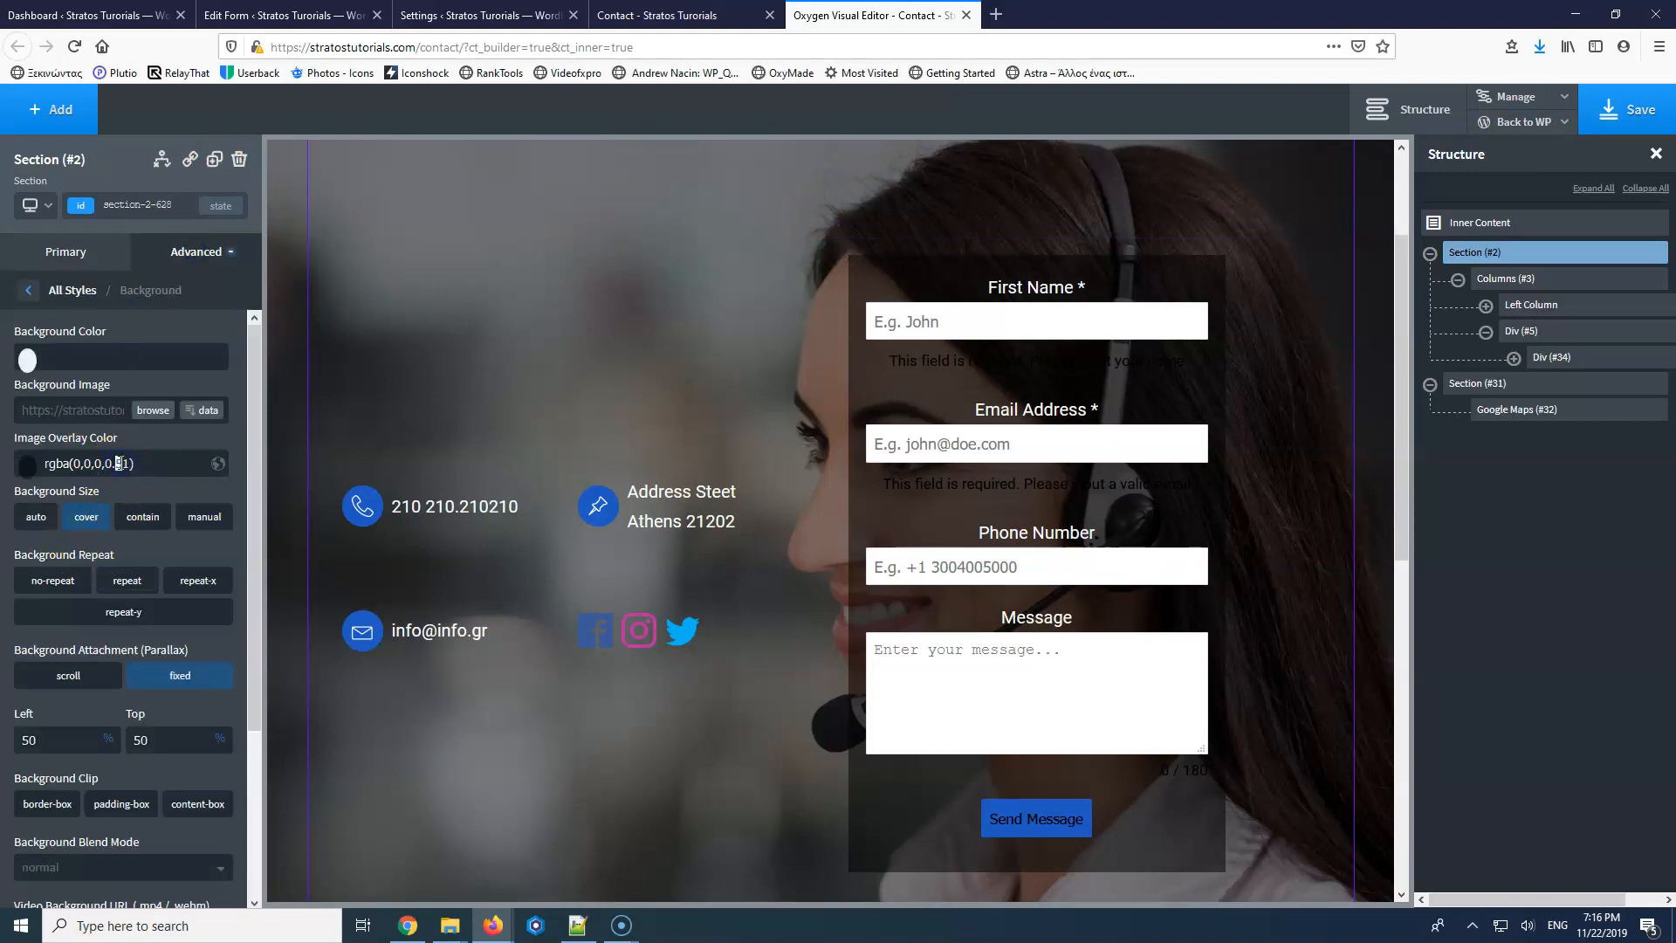
{"action": "type", "text": "6"}
{"action": "left_click", "coordinate": [1631, 112]}
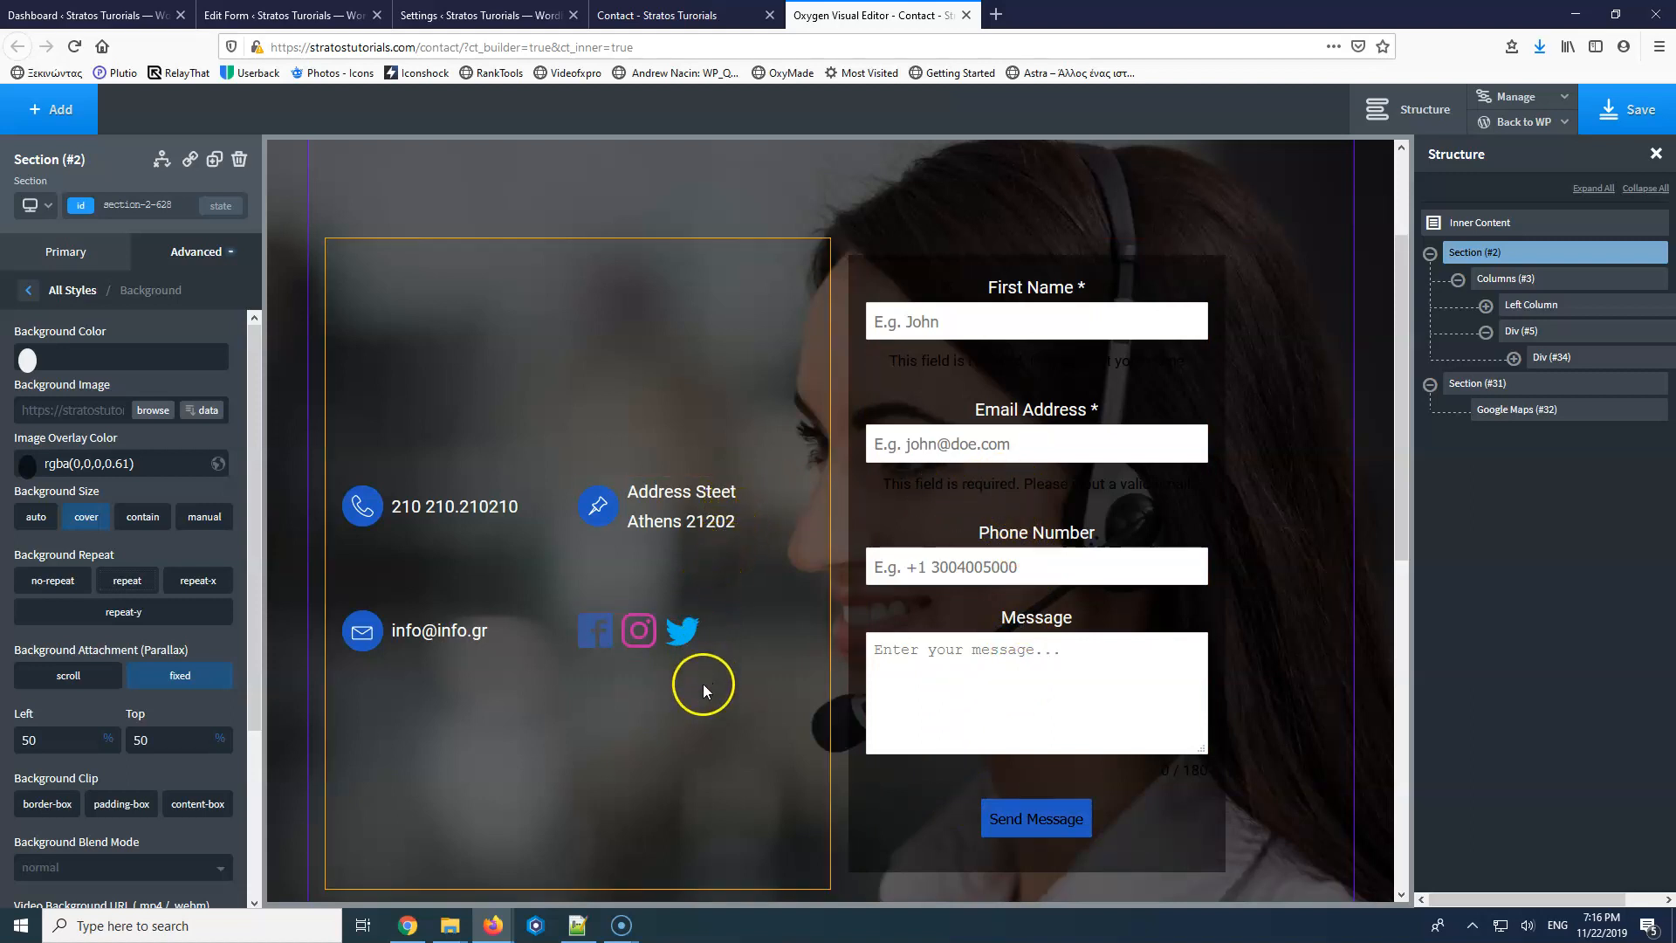
Switch to the tablet breakpoint and remove the contact section's top padding.
{"action": "left_click", "coordinate": [35, 205]}
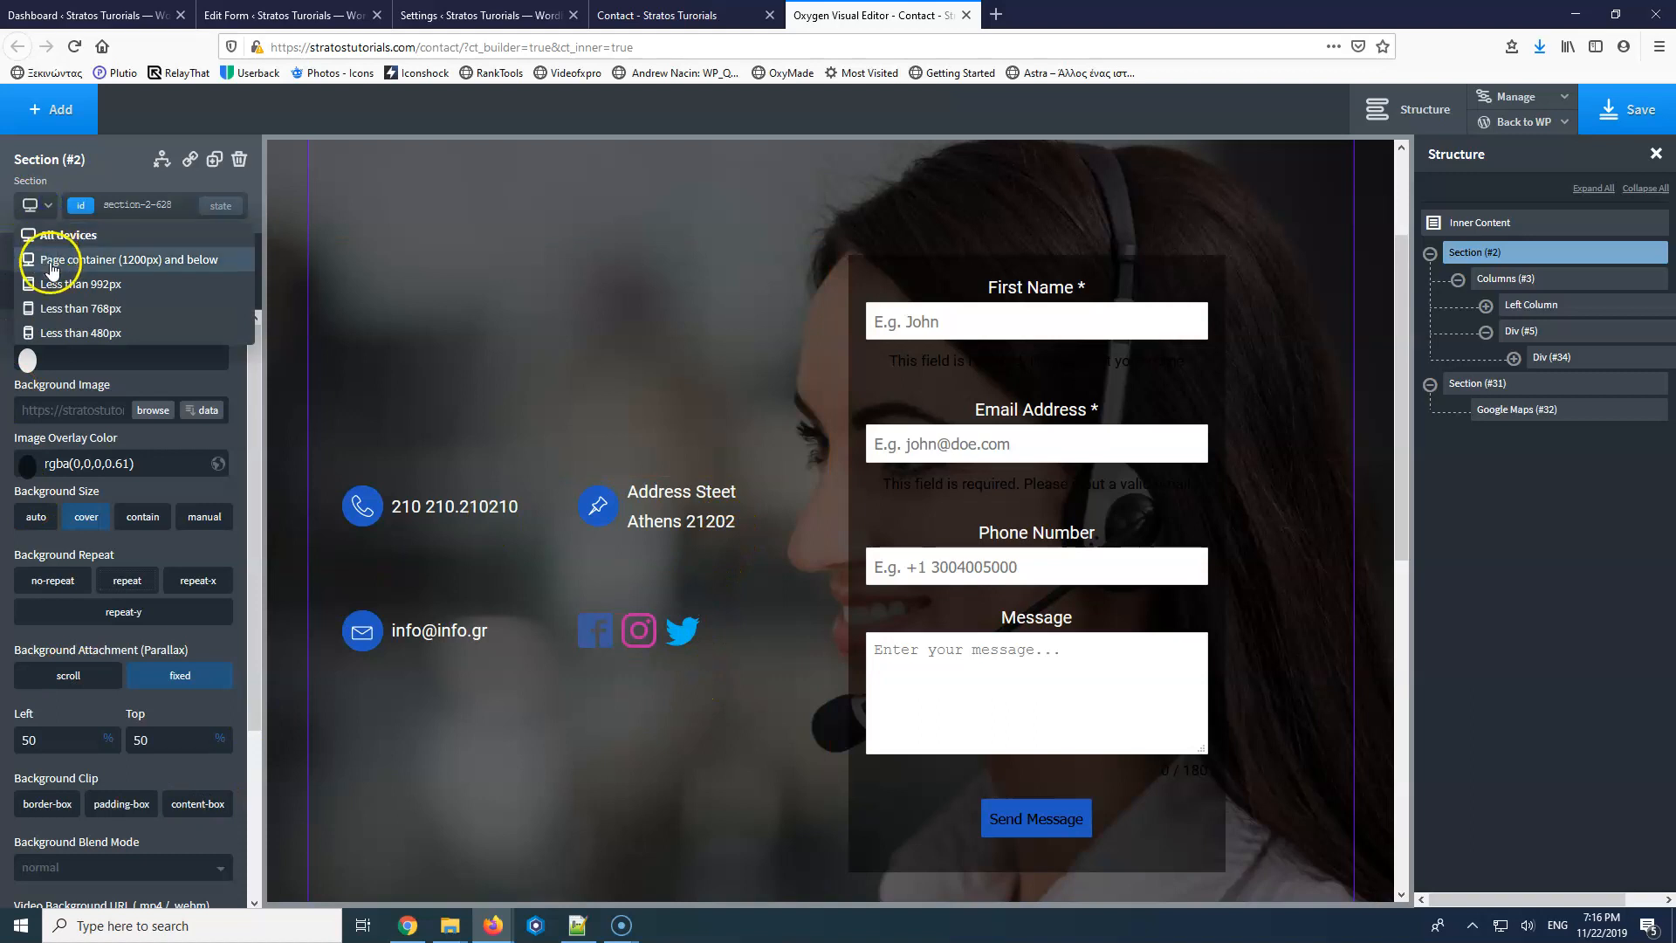
{"action": "left_click", "coordinate": [53, 262]}
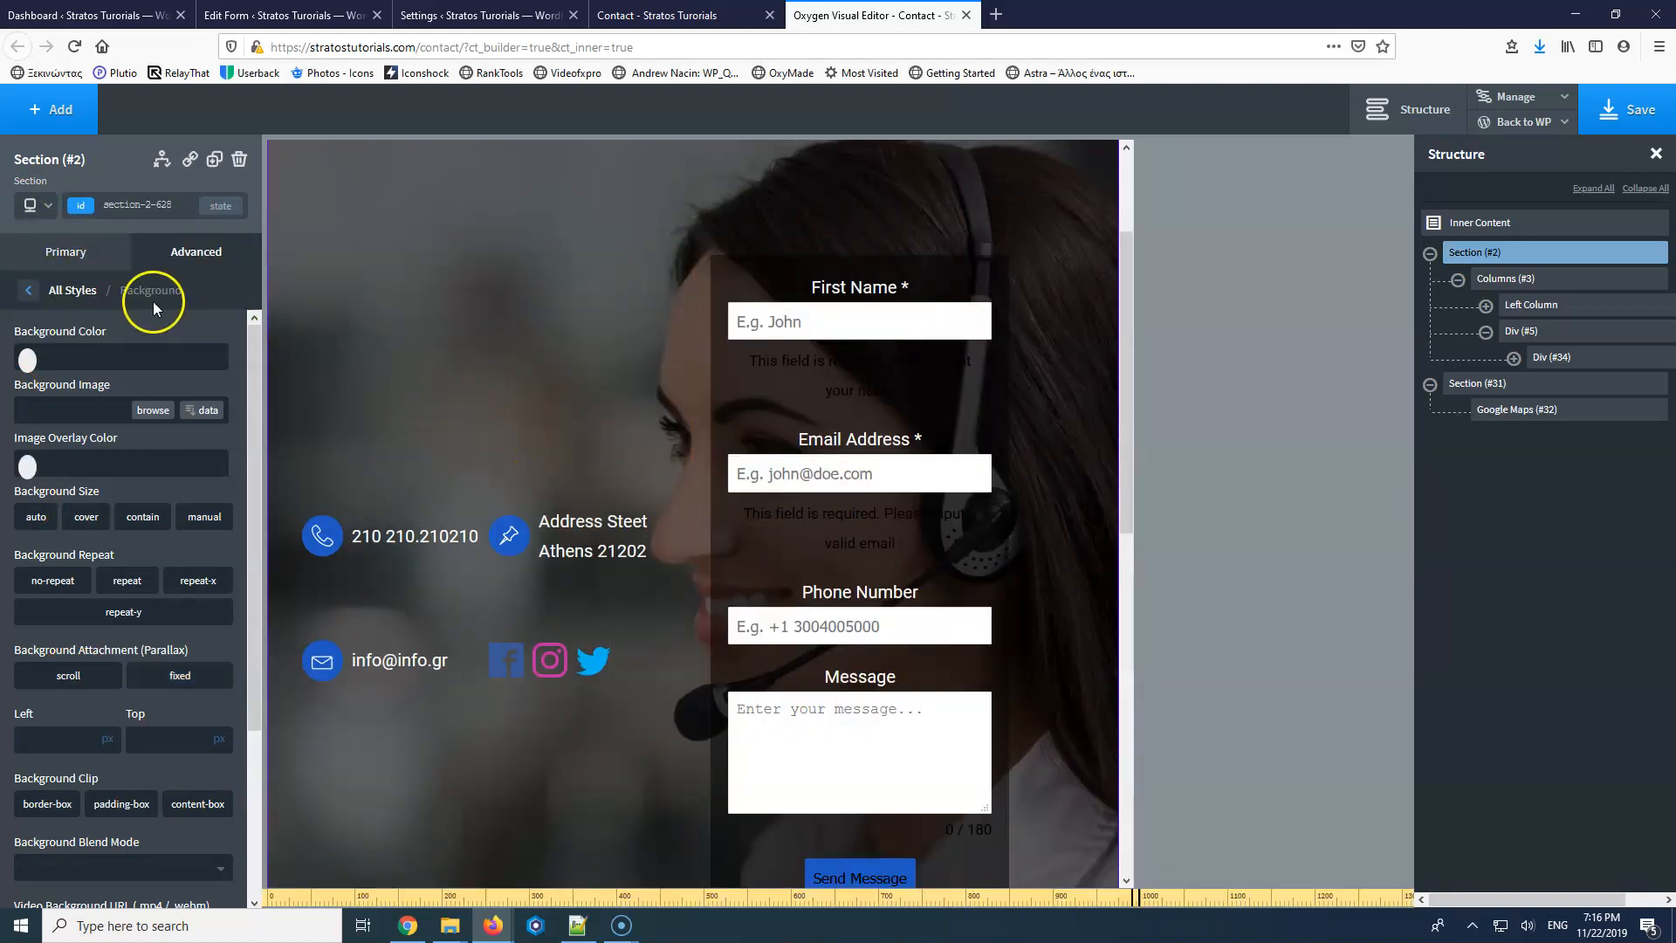
{"action": "scroll", "coordinate": [629, 430], "scroll_direction": "down", "scroll_amount": 6}
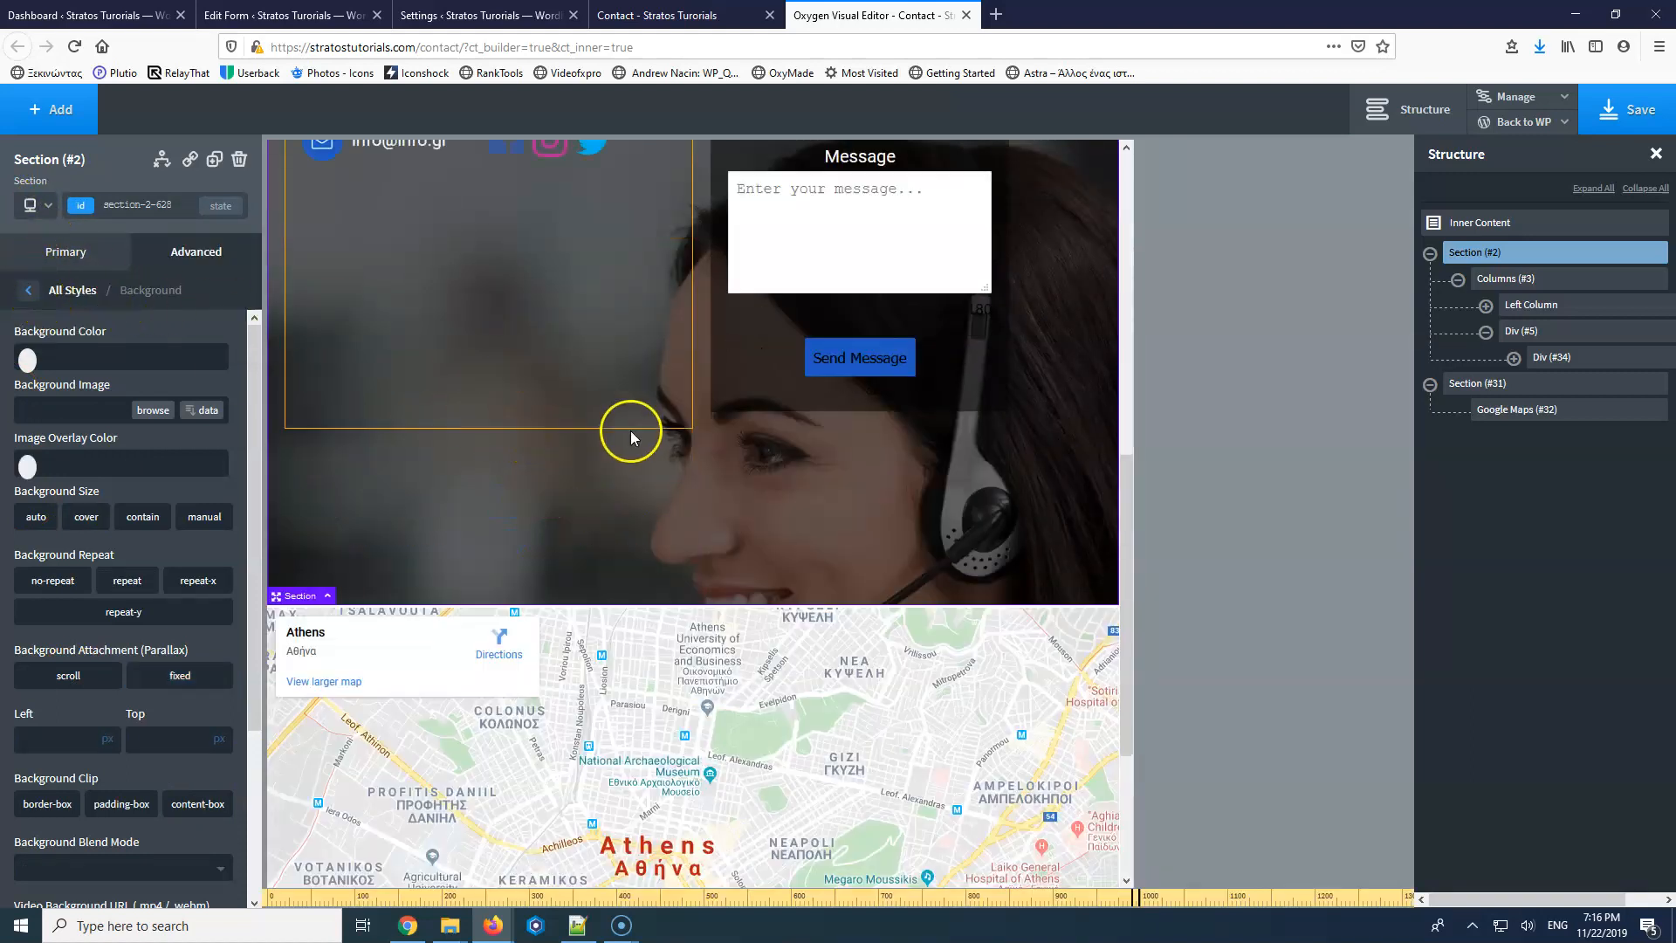
{"action": "scroll", "coordinate": [629, 428], "scroll_direction": "up", "scroll_amount": 6}
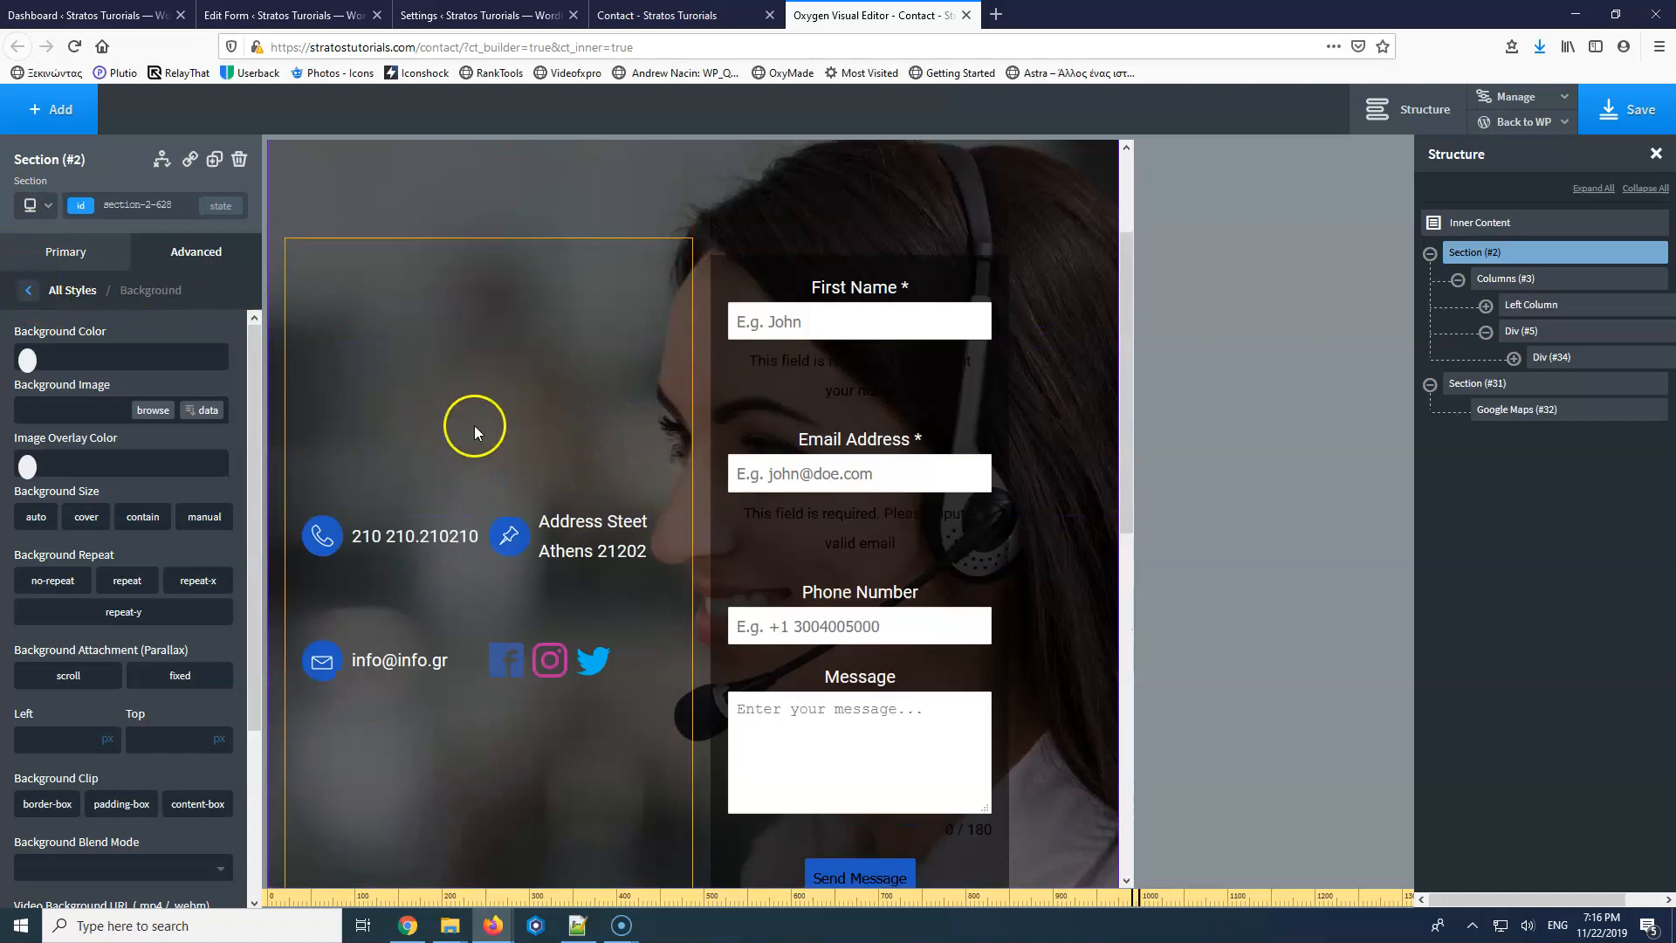
{"action": "left_click", "coordinate": [33, 205]}
{"action": "left_click", "coordinate": [128, 308]}
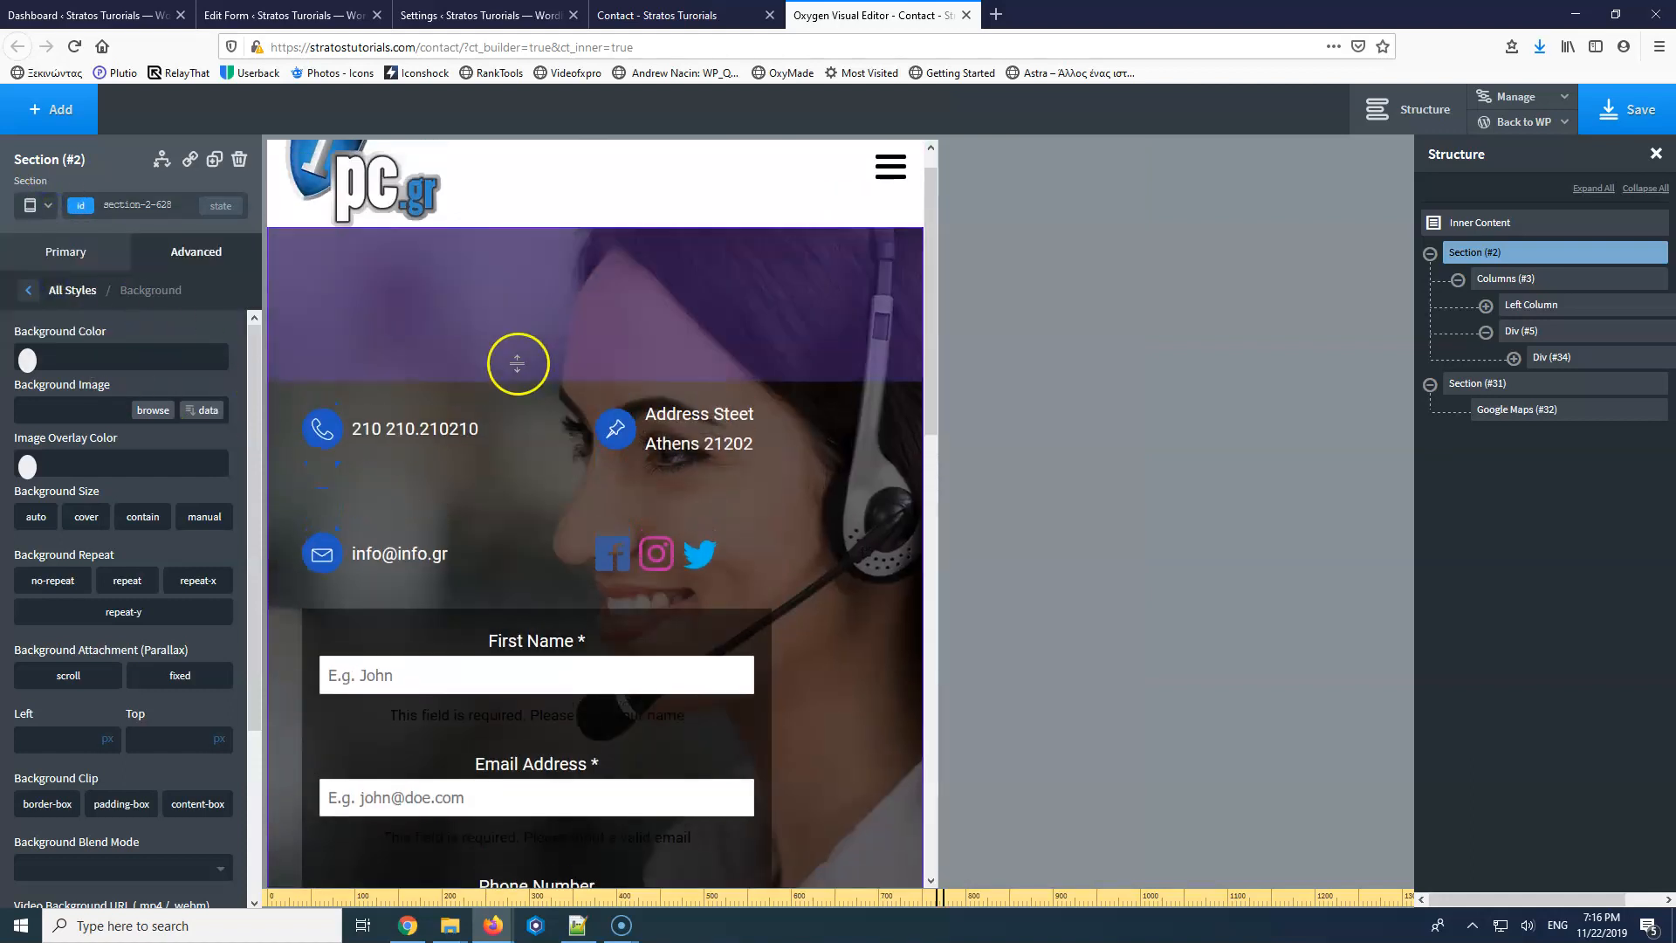
{"action": "left_click_drag", "start_coordinate": [519, 353], "coordinate": [521, 280]}
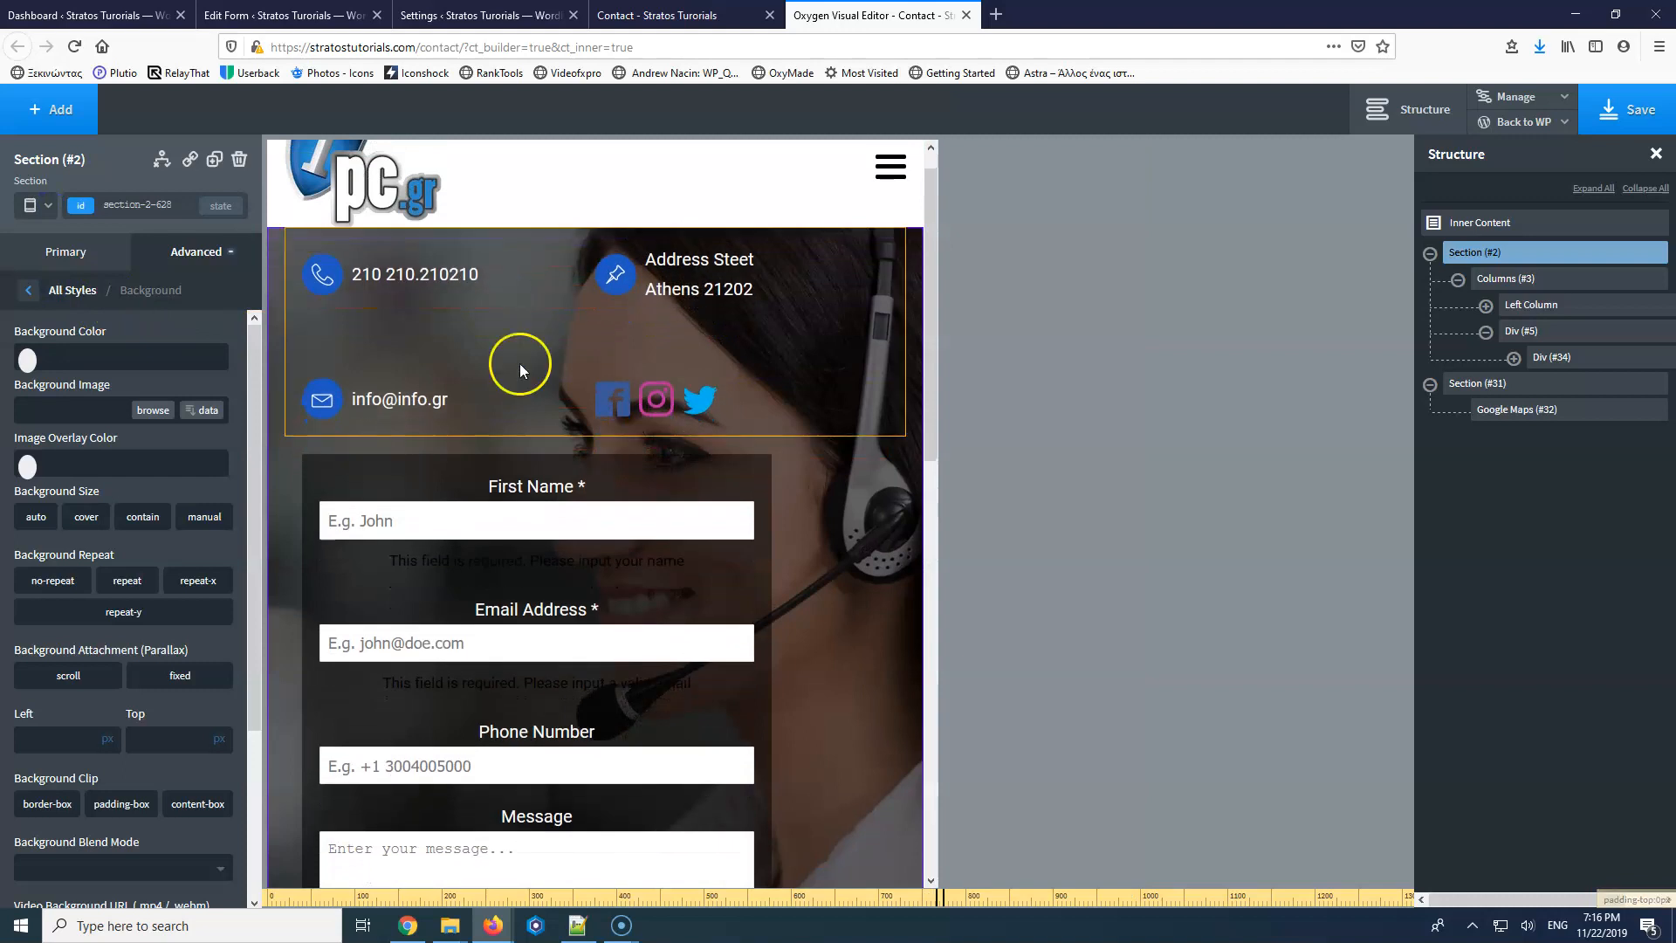
Add a 30px bottom margin to the left column and stack Div #5 vertically, centred.
{"action": "left_click", "coordinate": [539, 431]}
{"action": "left_click_drag", "start_coordinate": [546, 442], "coordinate": [678, 485]}
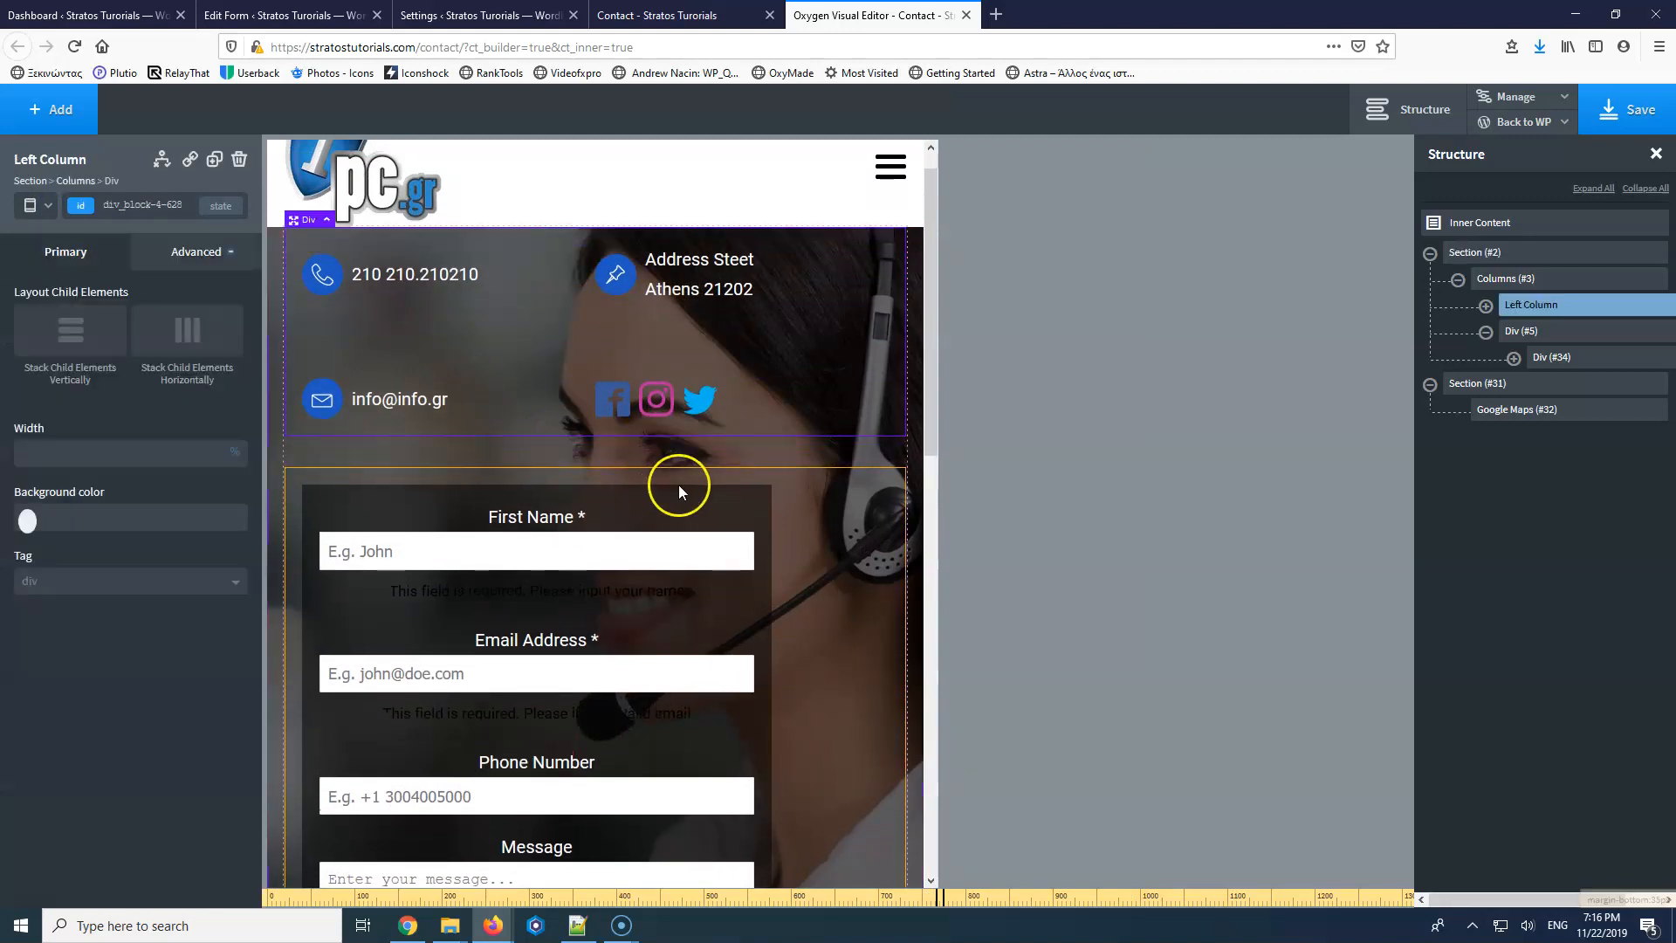
{"action": "left_click", "coordinate": [845, 502]}
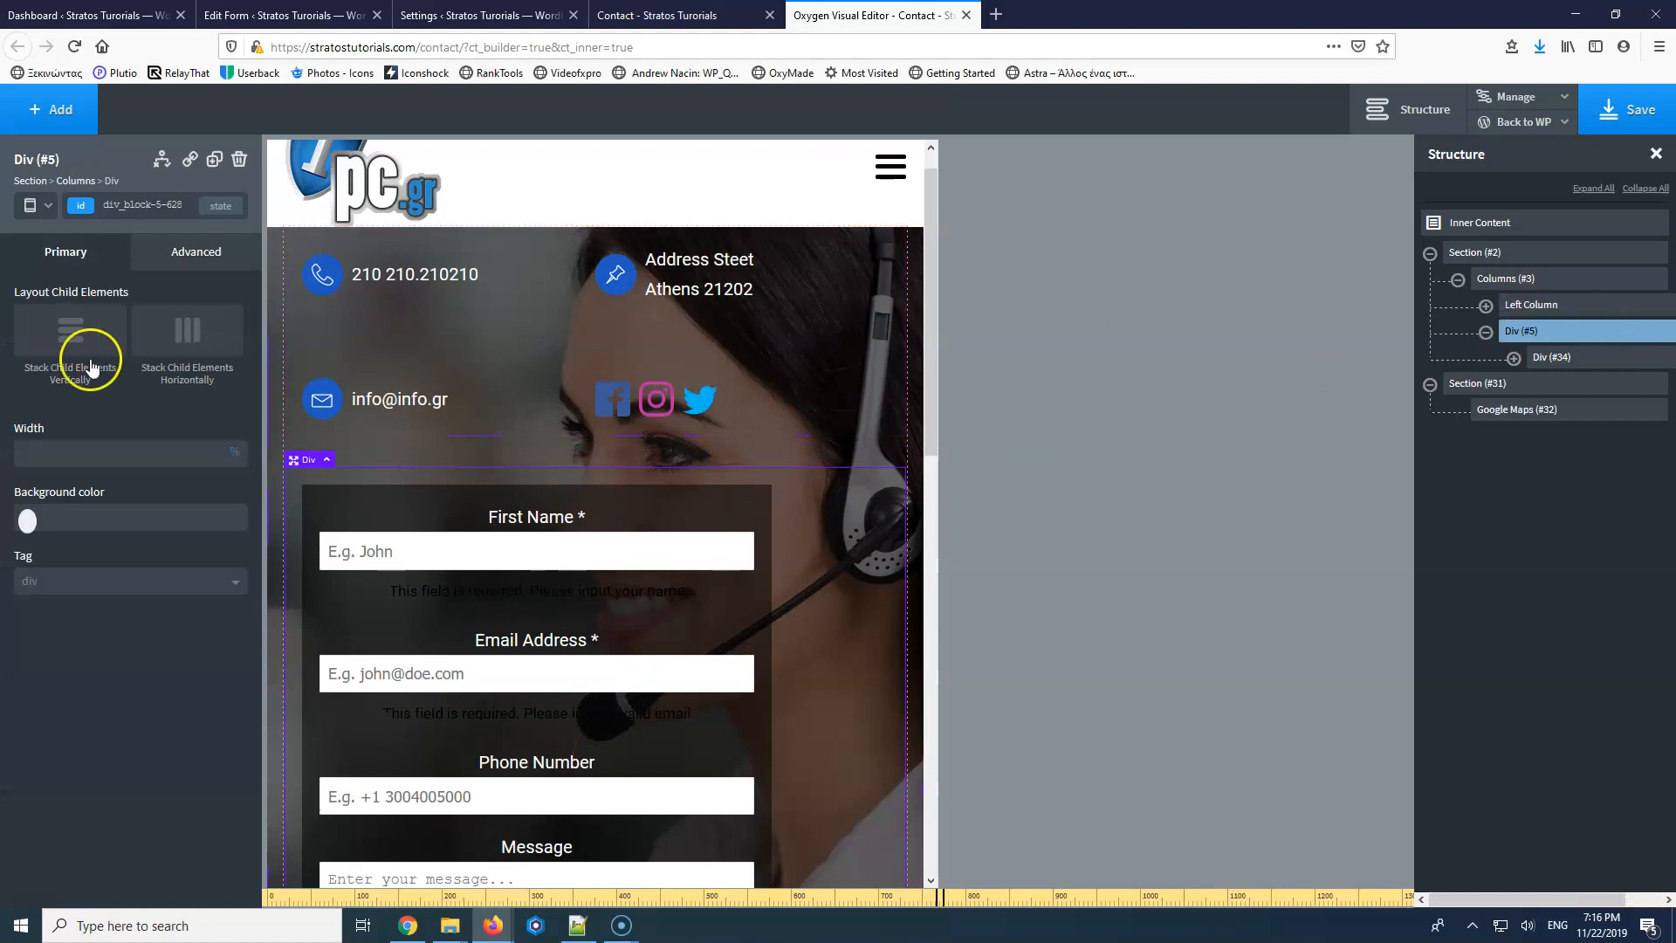
{"action": "left_click", "coordinate": [73, 340]}
{"action": "left_click", "coordinate": [102, 456]}
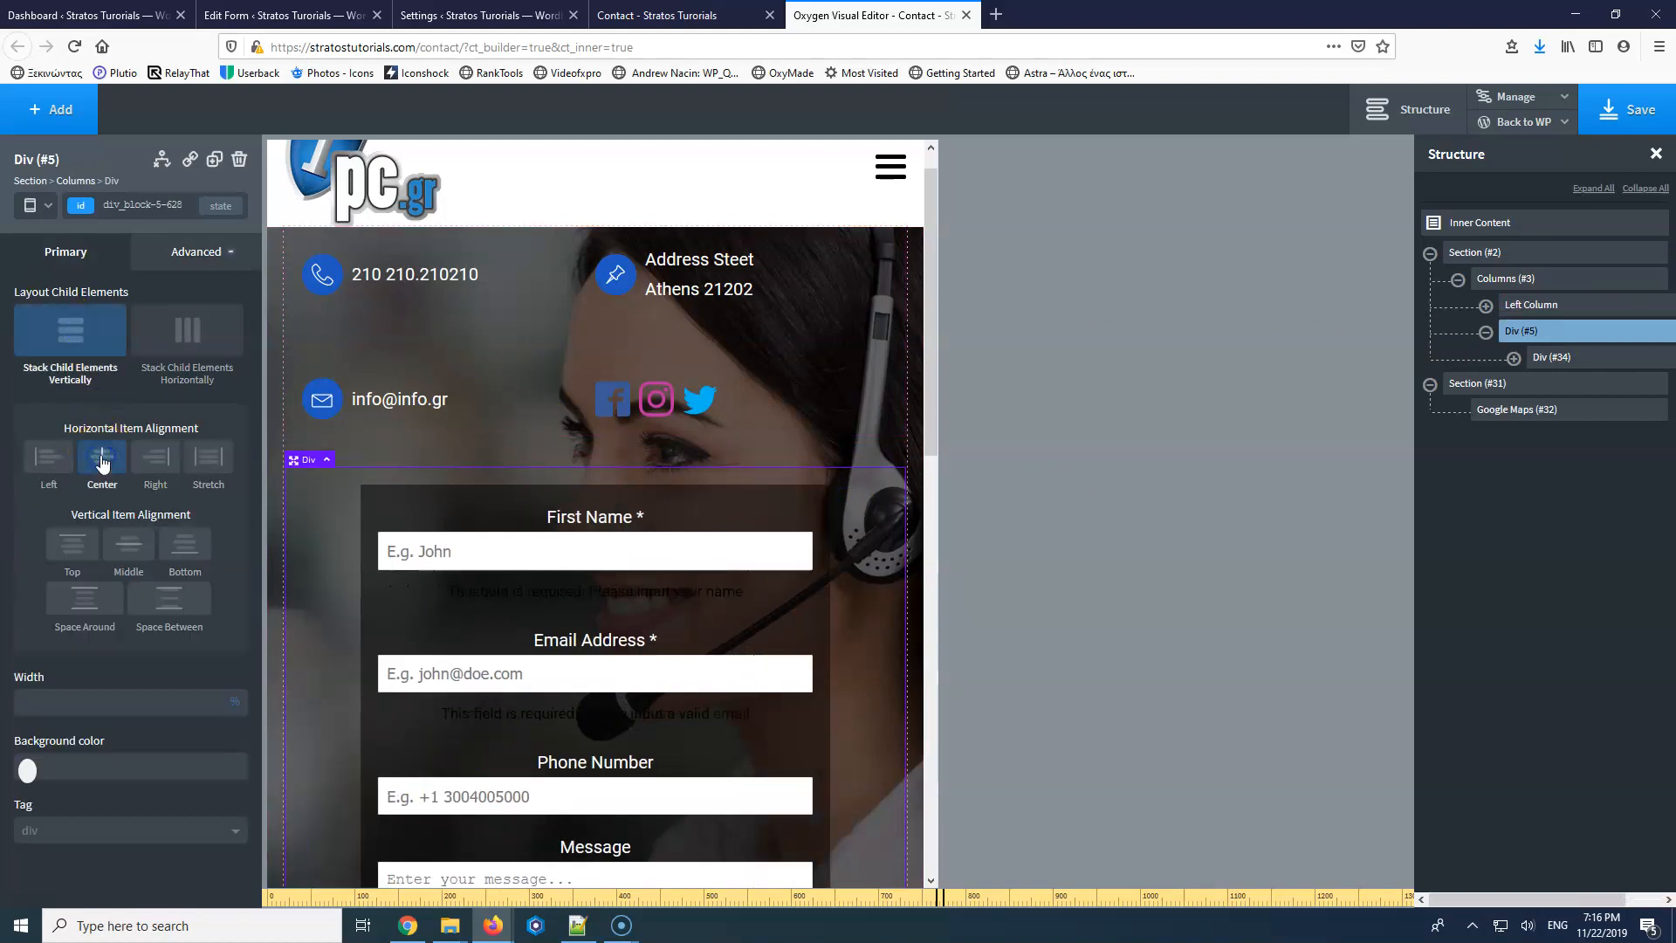
Shrink the contact section's bottom padding above the map.
{"action": "scroll", "coordinate": [494, 480], "scroll_direction": "down", "scroll_amount": 6}
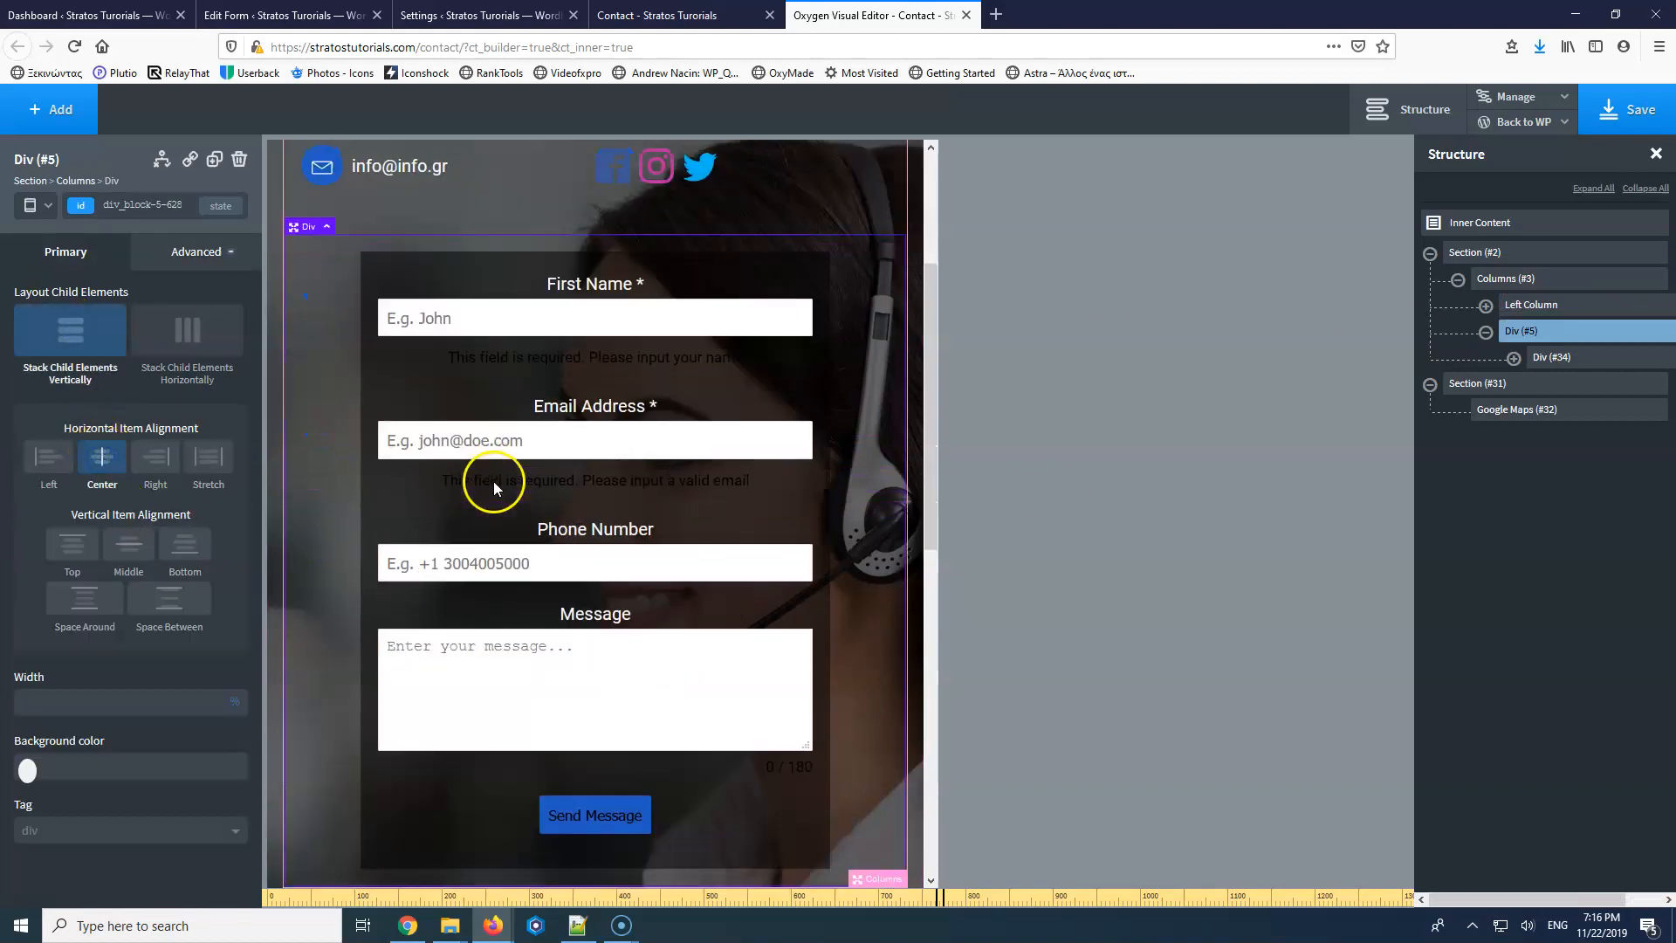
{"action": "scroll", "coordinate": [494, 480], "scroll_direction": "down", "scroll_amount": 5}
{"action": "scroll", "coordinate": [495, 481], "scroll_direction": "up", "scroll_amount": 6}
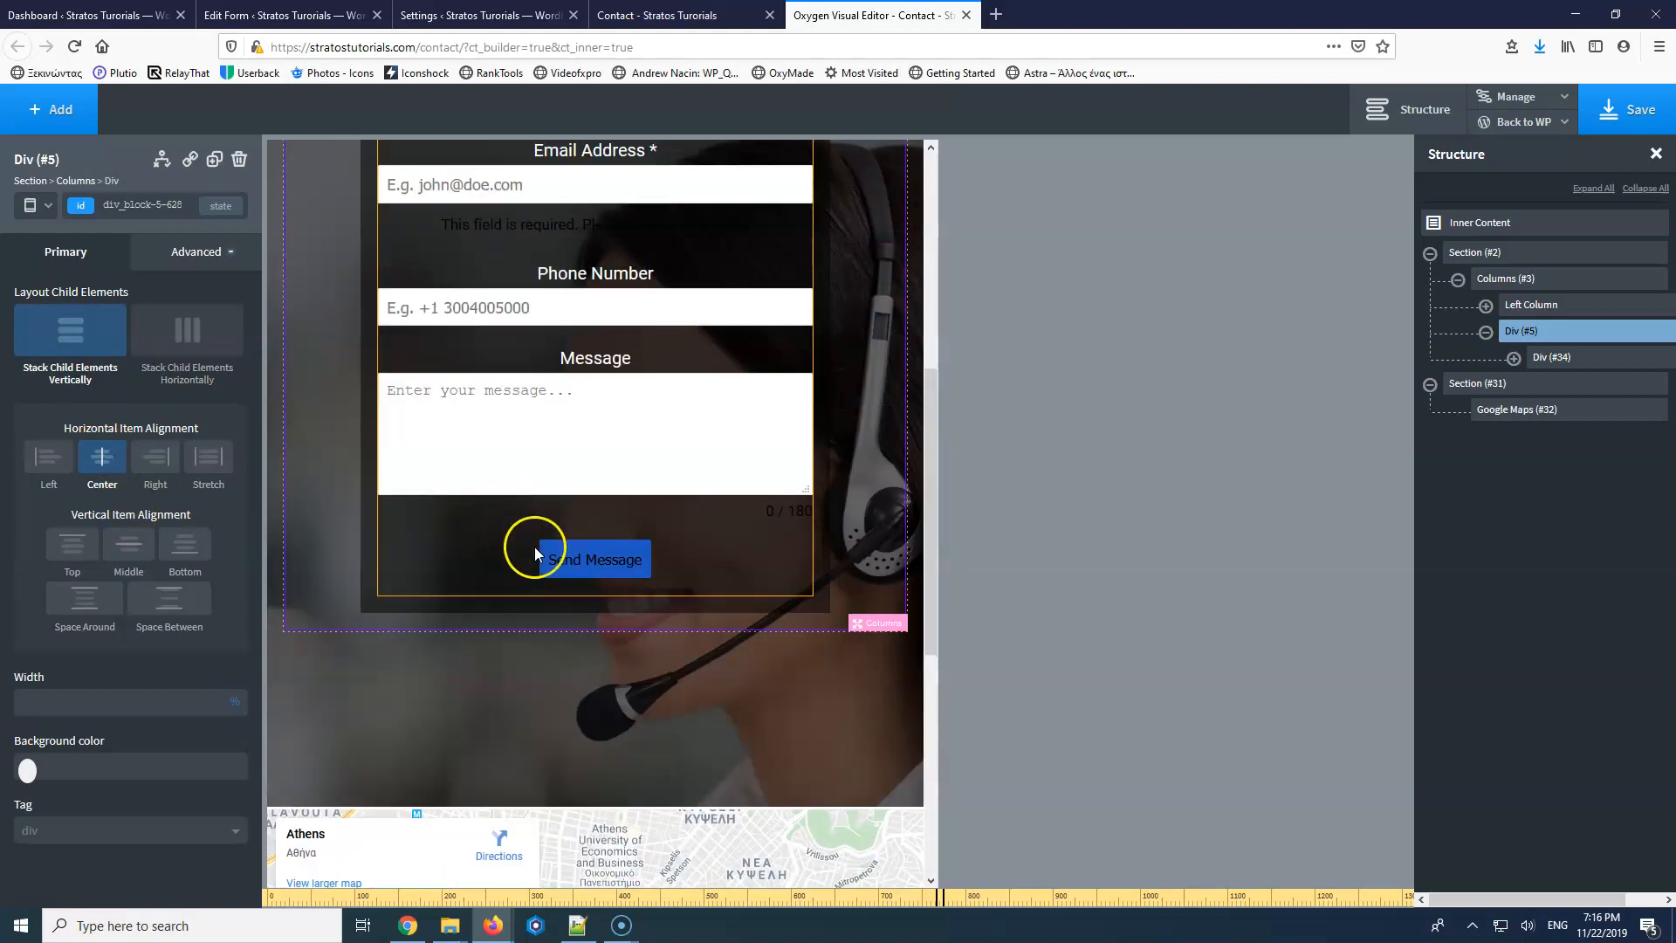
{"action": "left_click", "coordinate": [578, 737]}
{"action": "left_click_drag", "start_coordinate": [565, 727], "coordinate": [565, 595]}
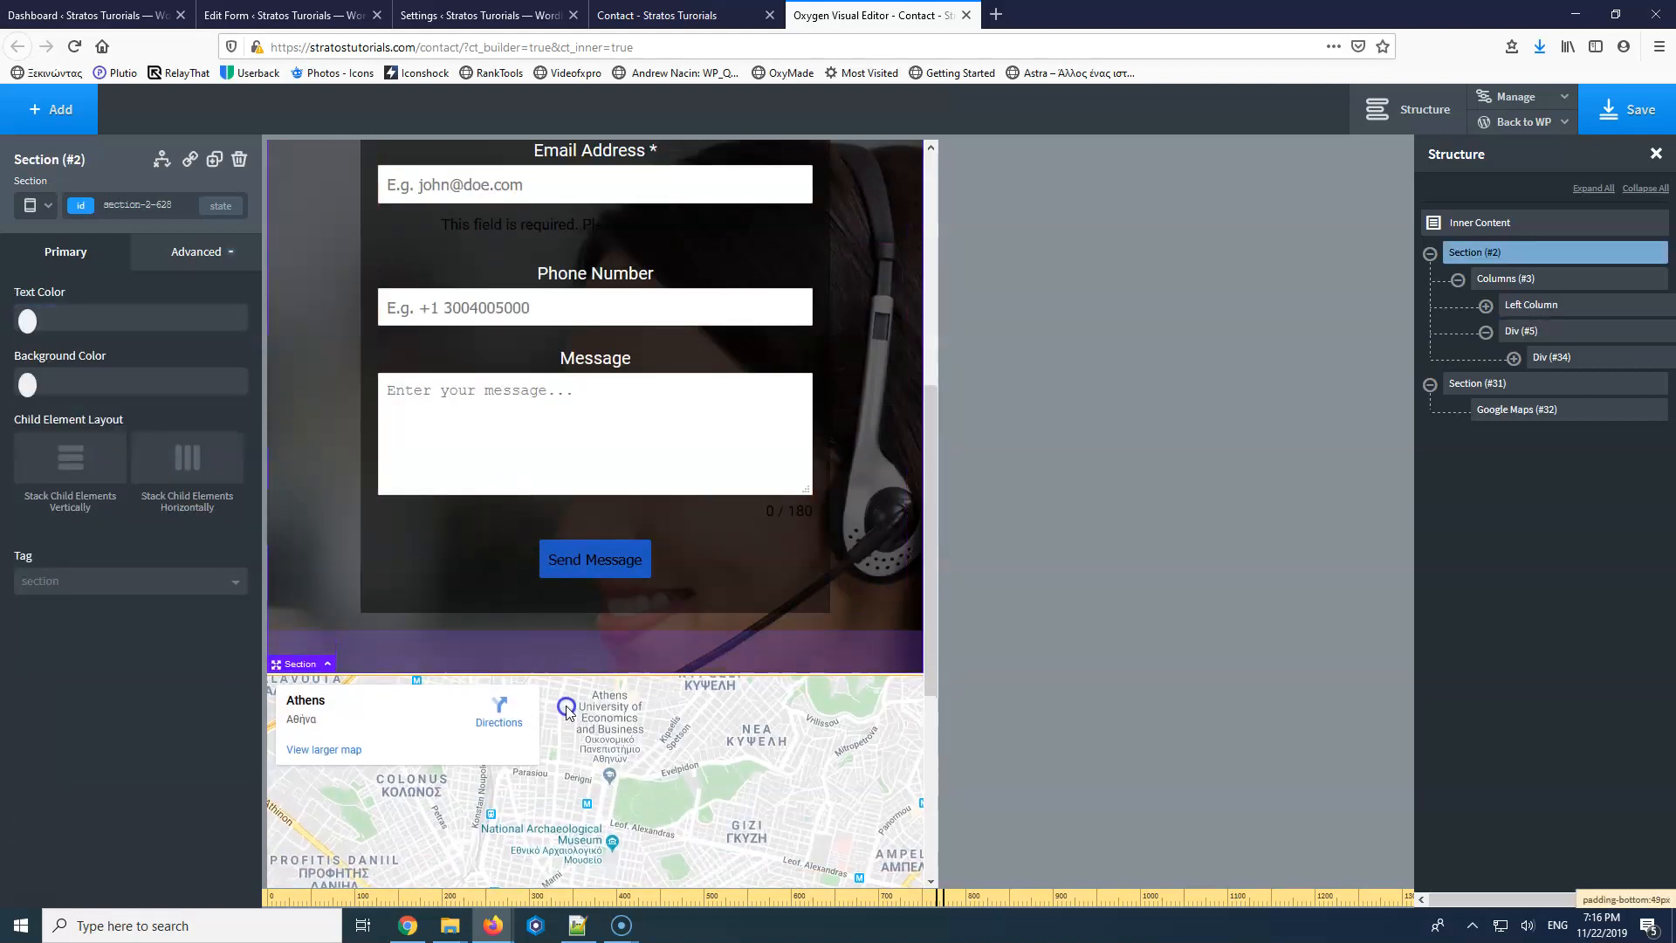
Switch to a narrower mobile preview and make the dark form box 100% wide.
{"action": "left_click", "coordinate": [33, 205]}
{"action": "left_click", "coordinate": [67, 310]}
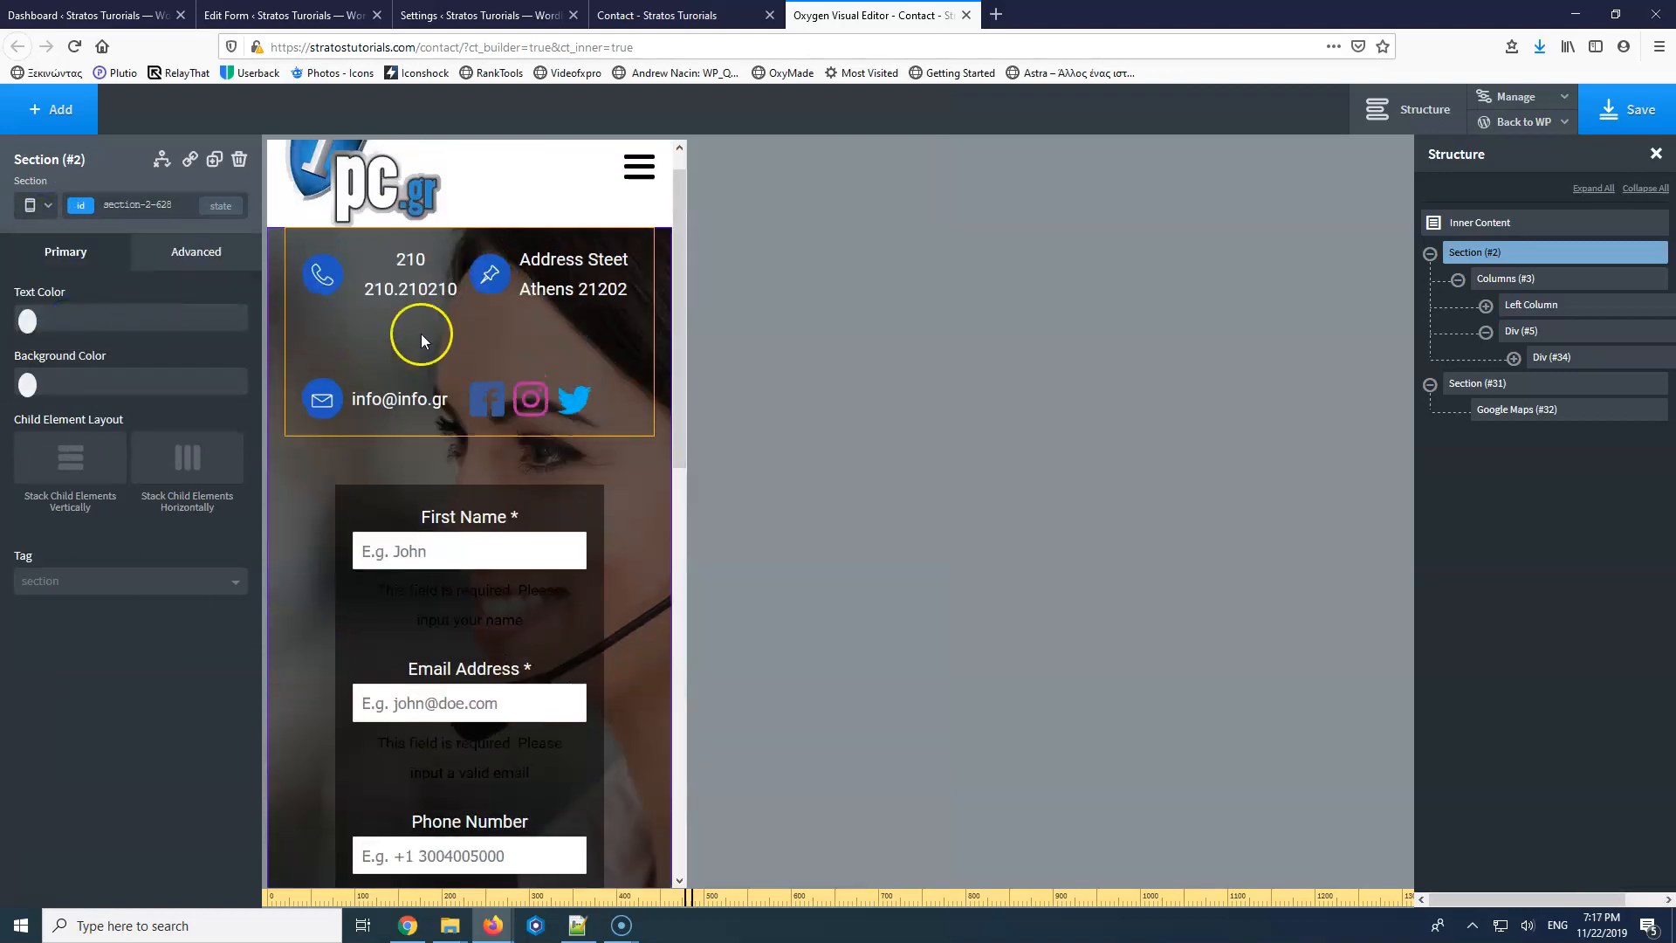
{"action": "left_click", "coordinate": [605, 473]}
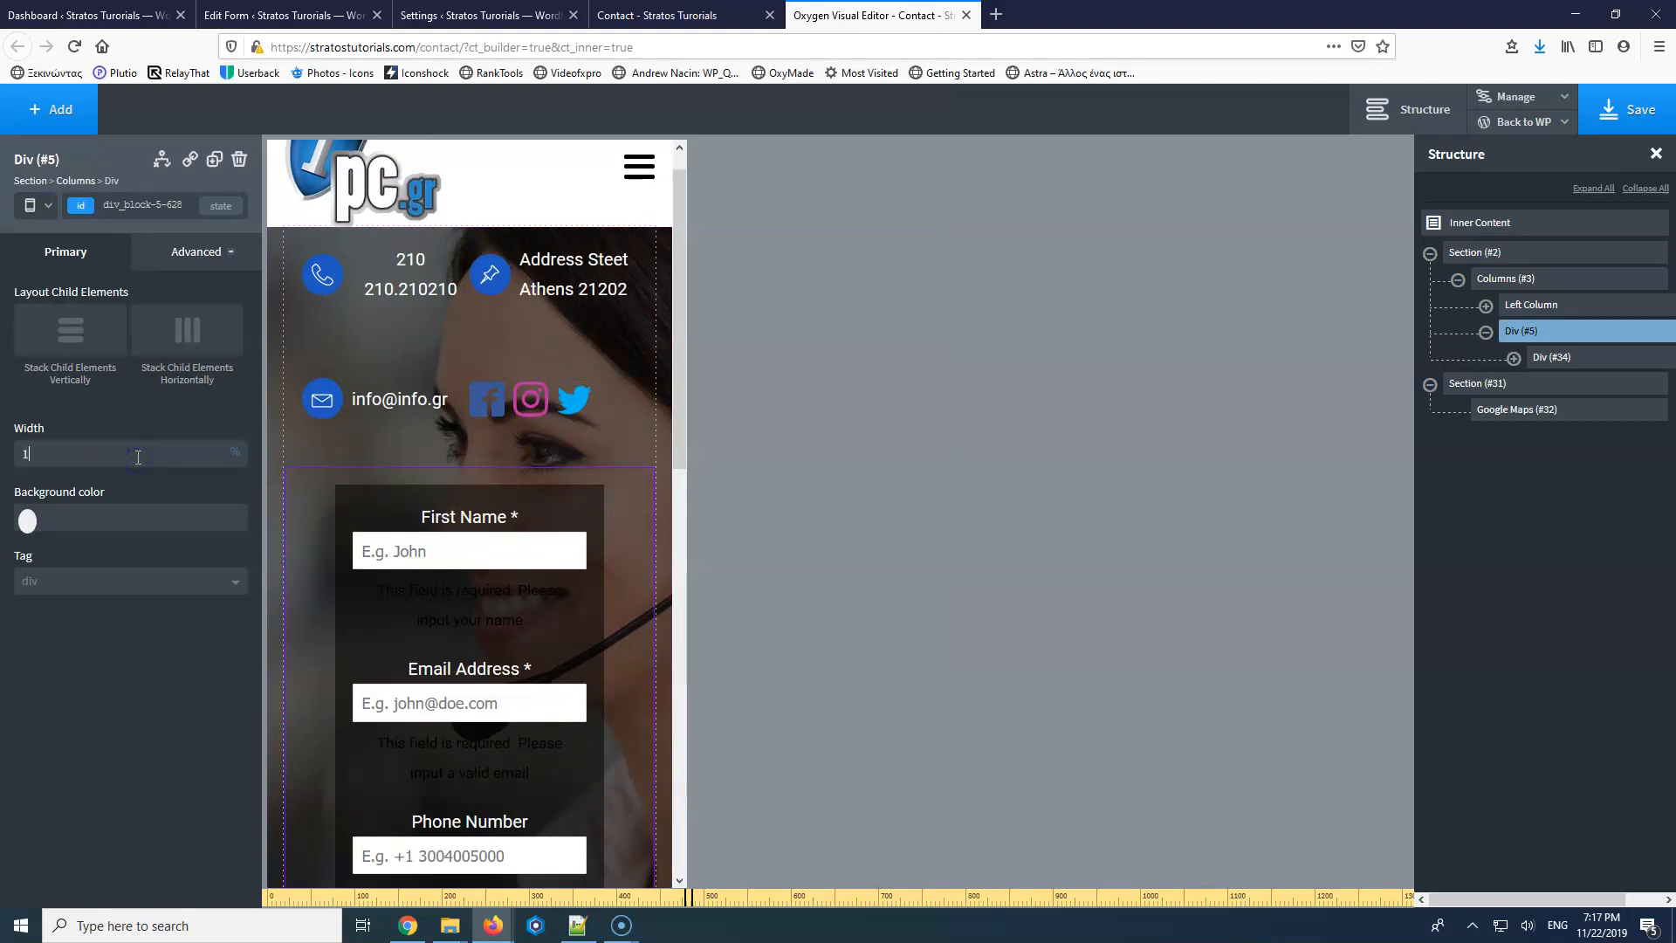
{"action": "left_click", "coordinate": [1556, 358]}
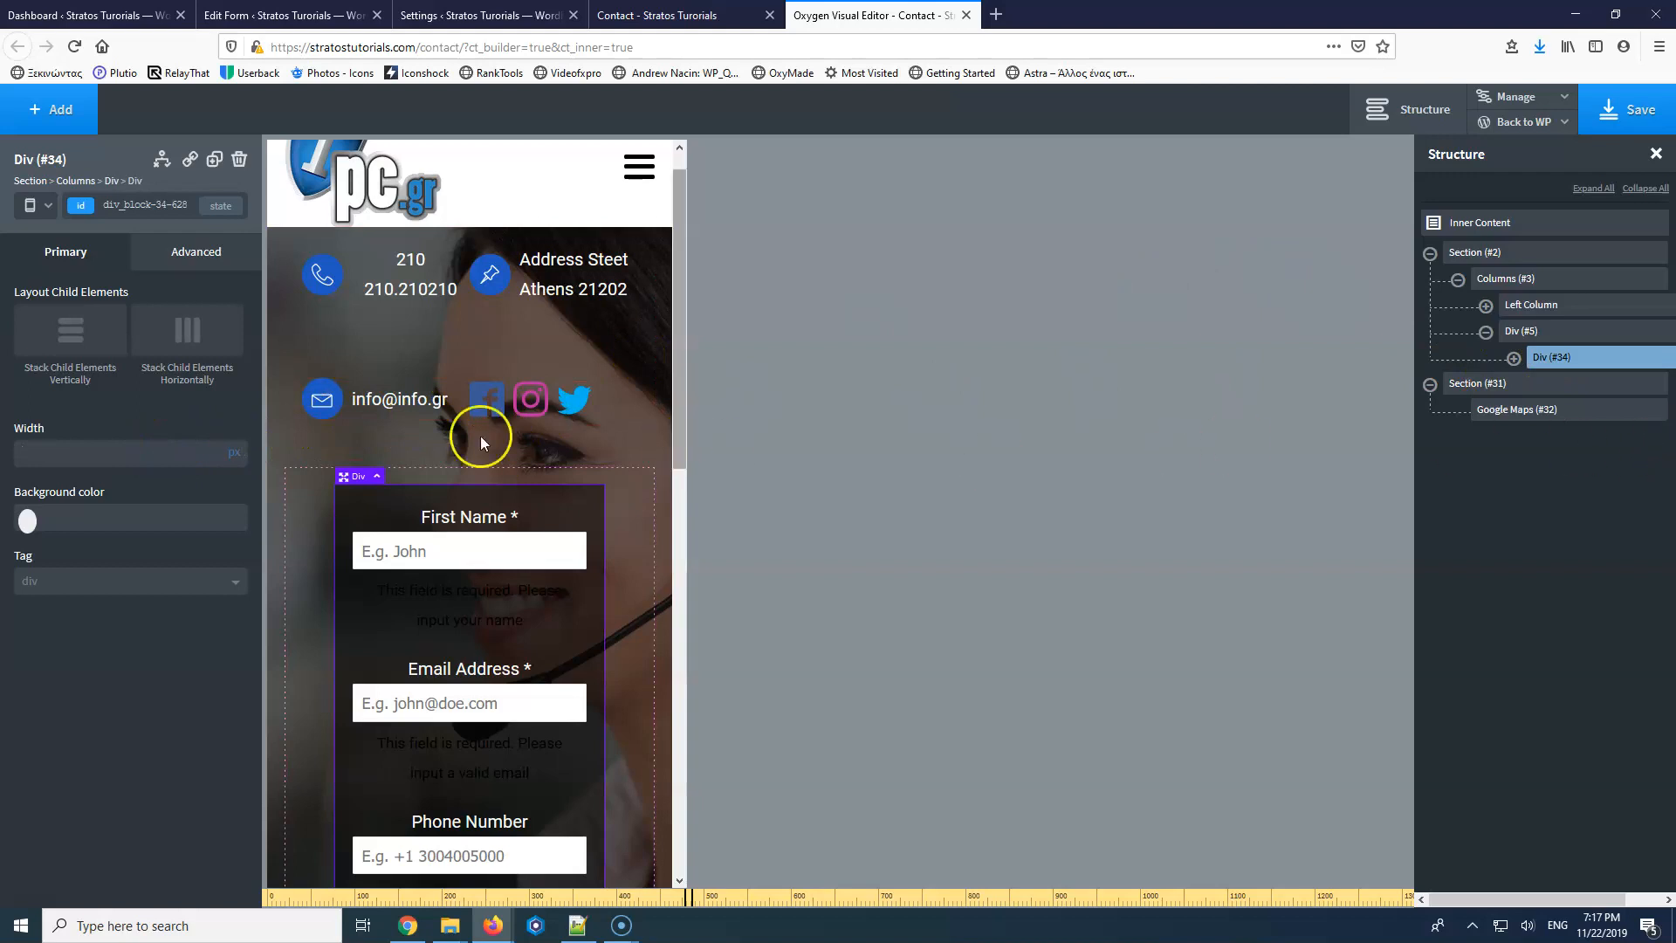
{"action": "type", "text": "100"}
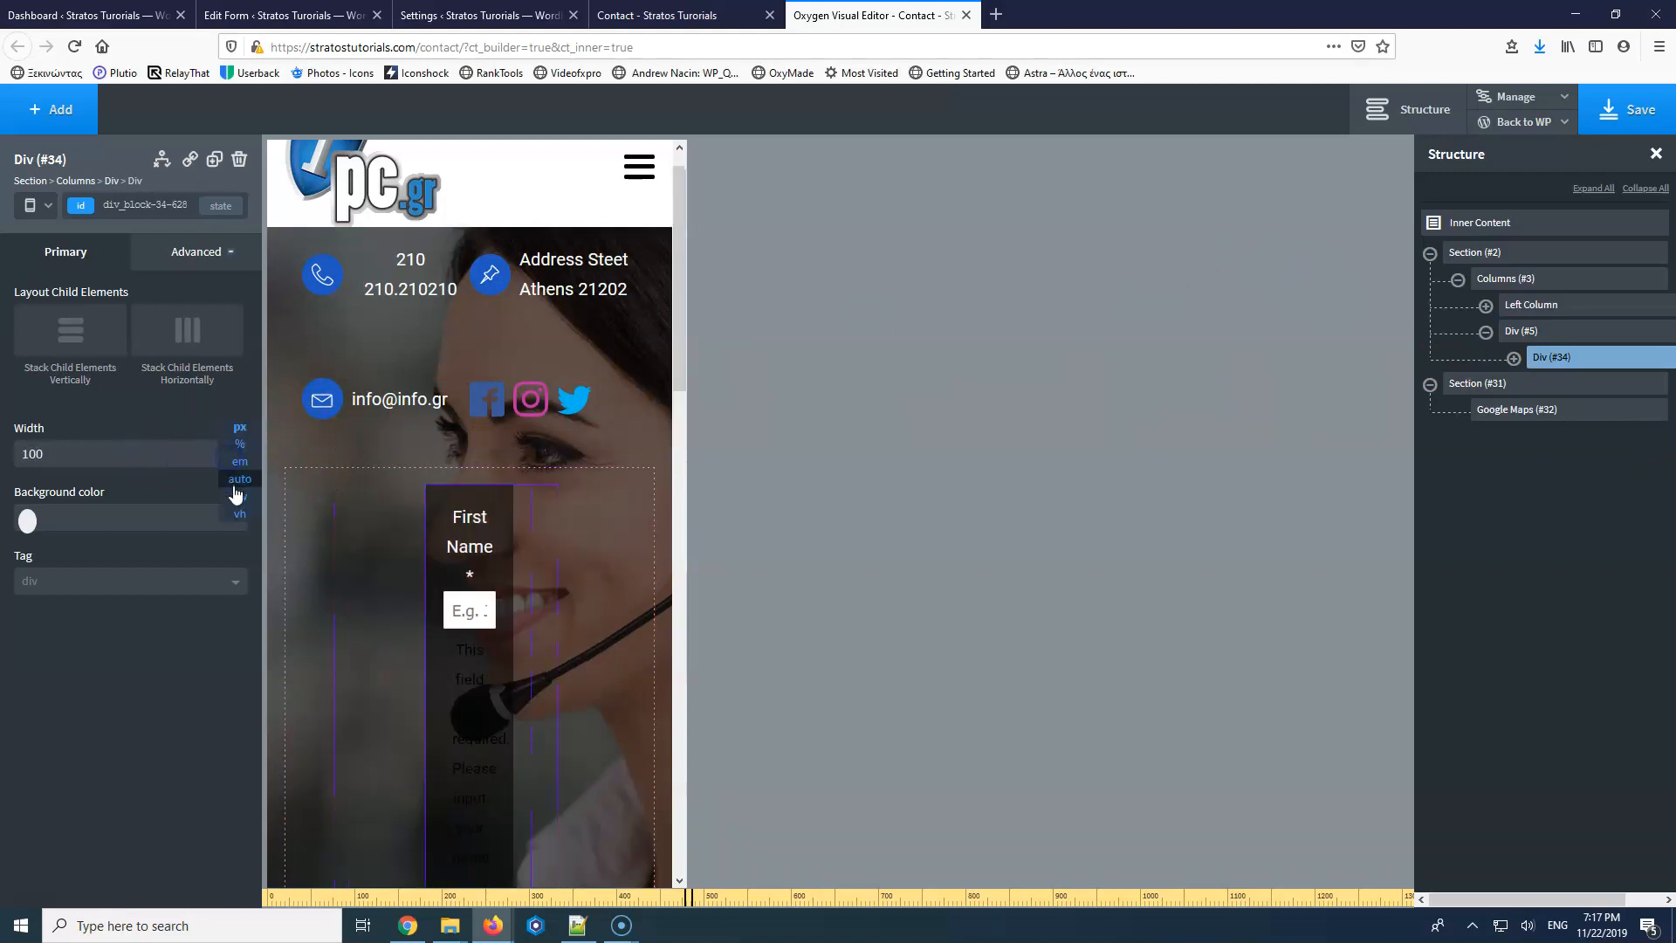
{"action": "left_click", "coordinate": [234, 450]}
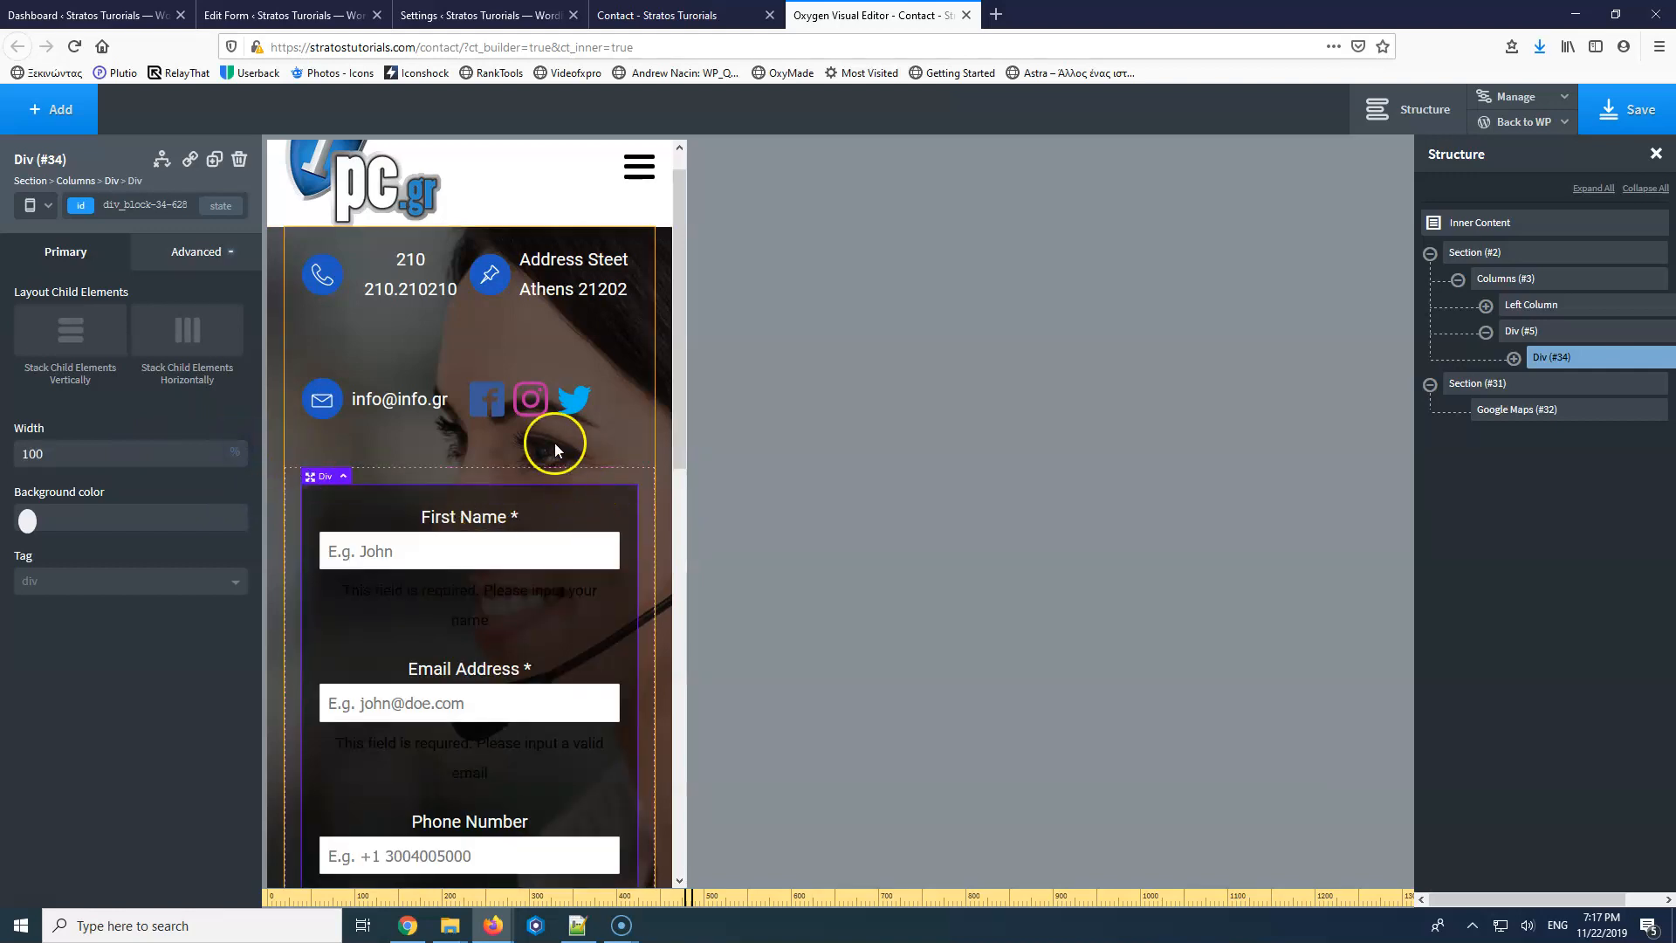
Switch the editor to the under-480px phone layout.
{"action": "scroll", "coordinate": [559, 482], "scroll_direction": "down", "scroll_amount": 5}
{"action": "scroll", "coordinate": [564, 485], "scroll_direction": "down", "scroll_amount": 5}
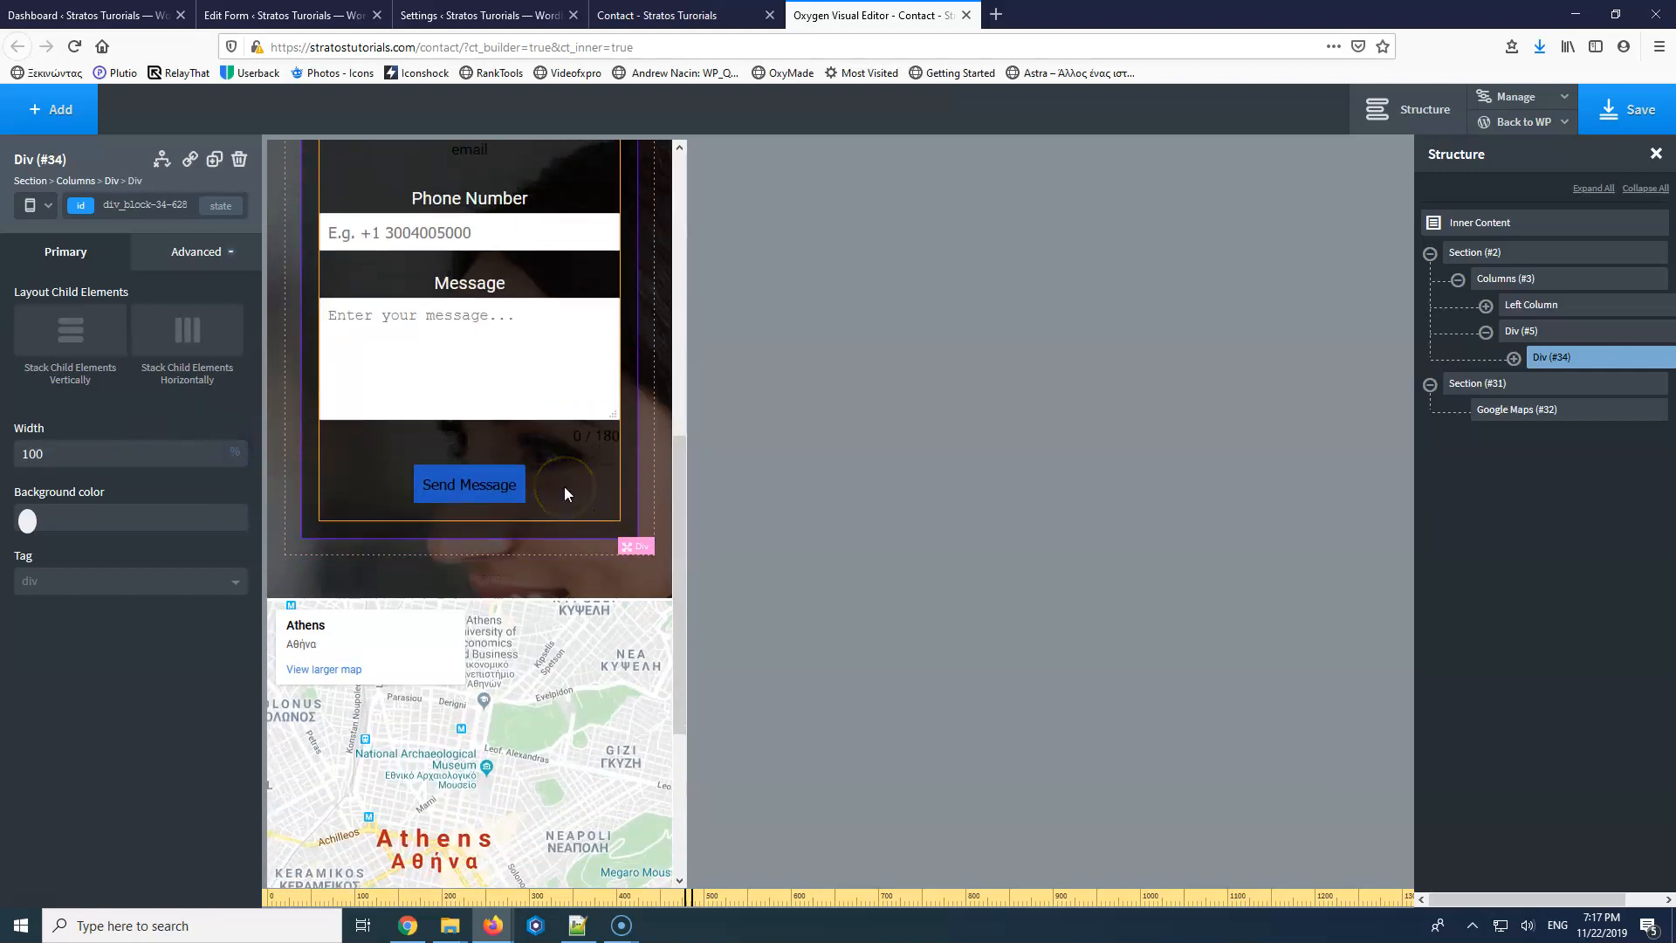
{"action": "left_click", "coordinate": [44, 209]}
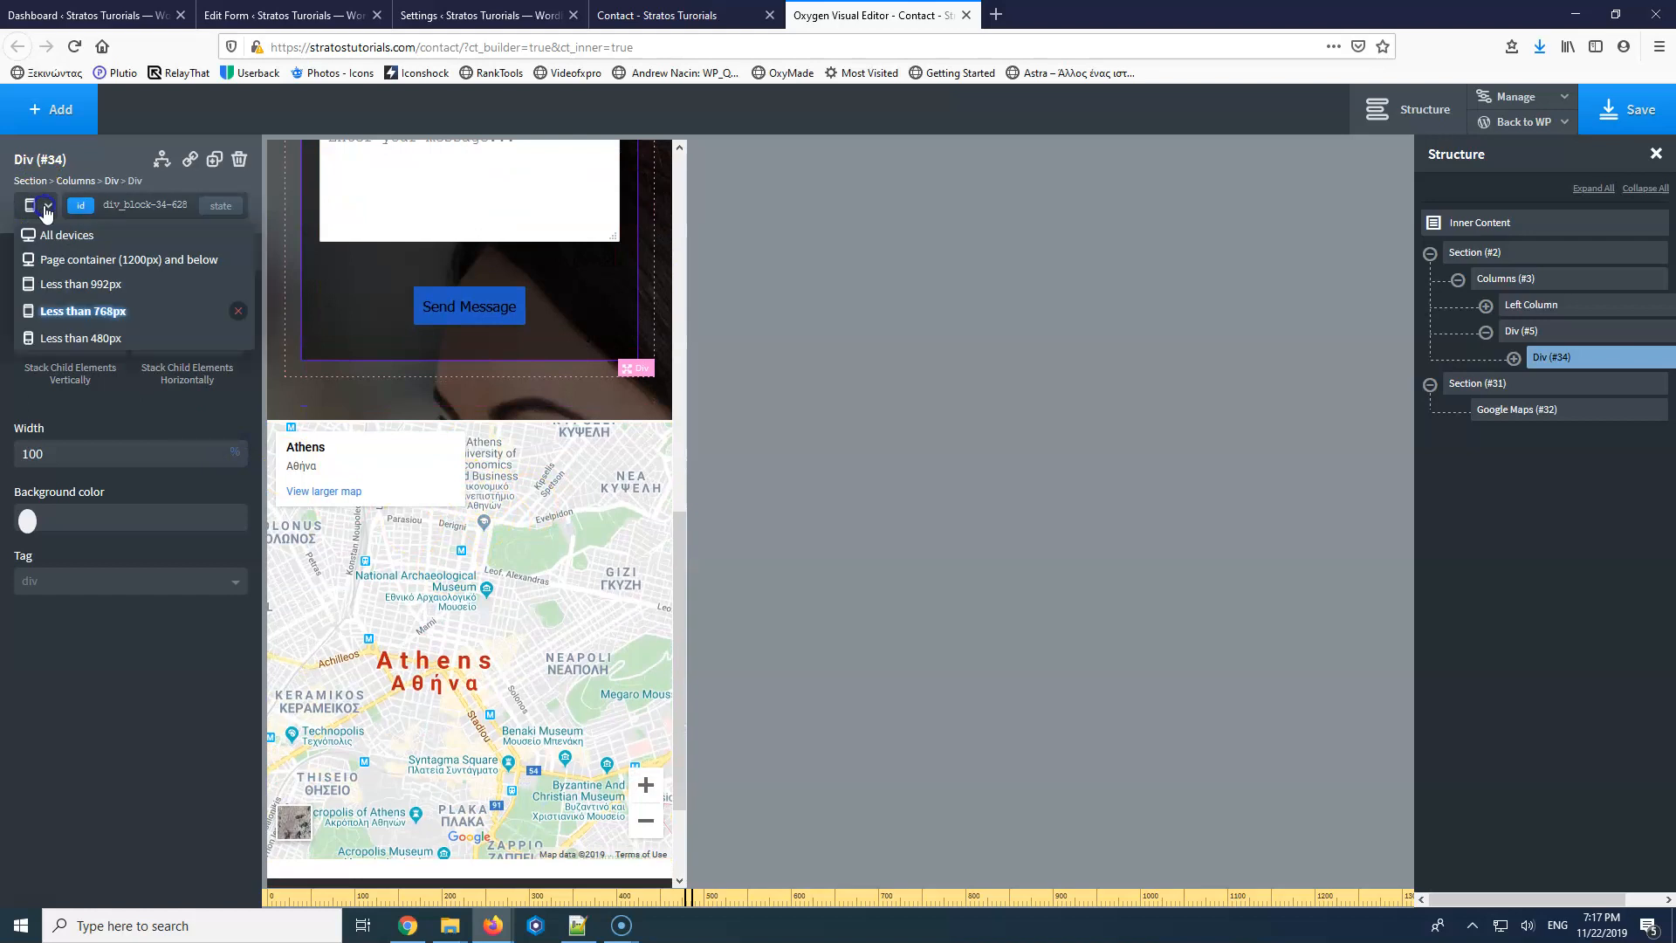
{"action": "left_click", "coordinate": [52, 337]}
{"action": "scroll", "coordinate": [490, 538], "scroll_direction": "up", "scroll_amount": 5}
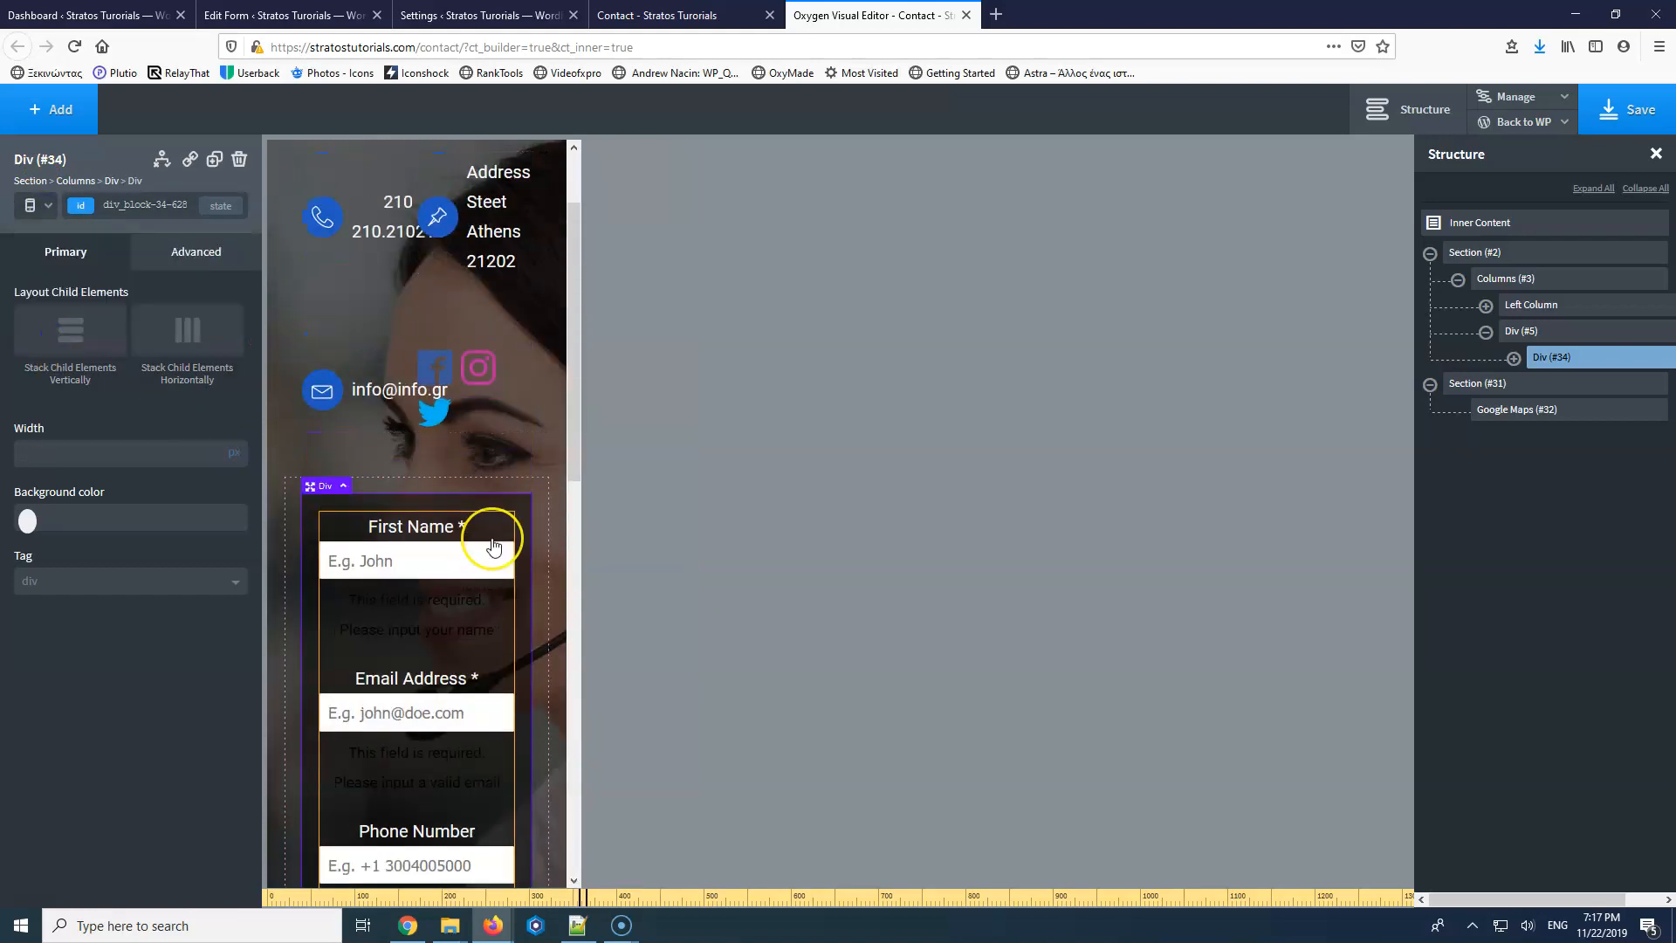
{"action": "scroll", "coordinate": [469, 578], "scroll_direction": "down", "scroll_amount": 1}
{"action": "scroll", "coordinate": [476, 571], "scroll_direction": "up", "scroll_amount": 1}
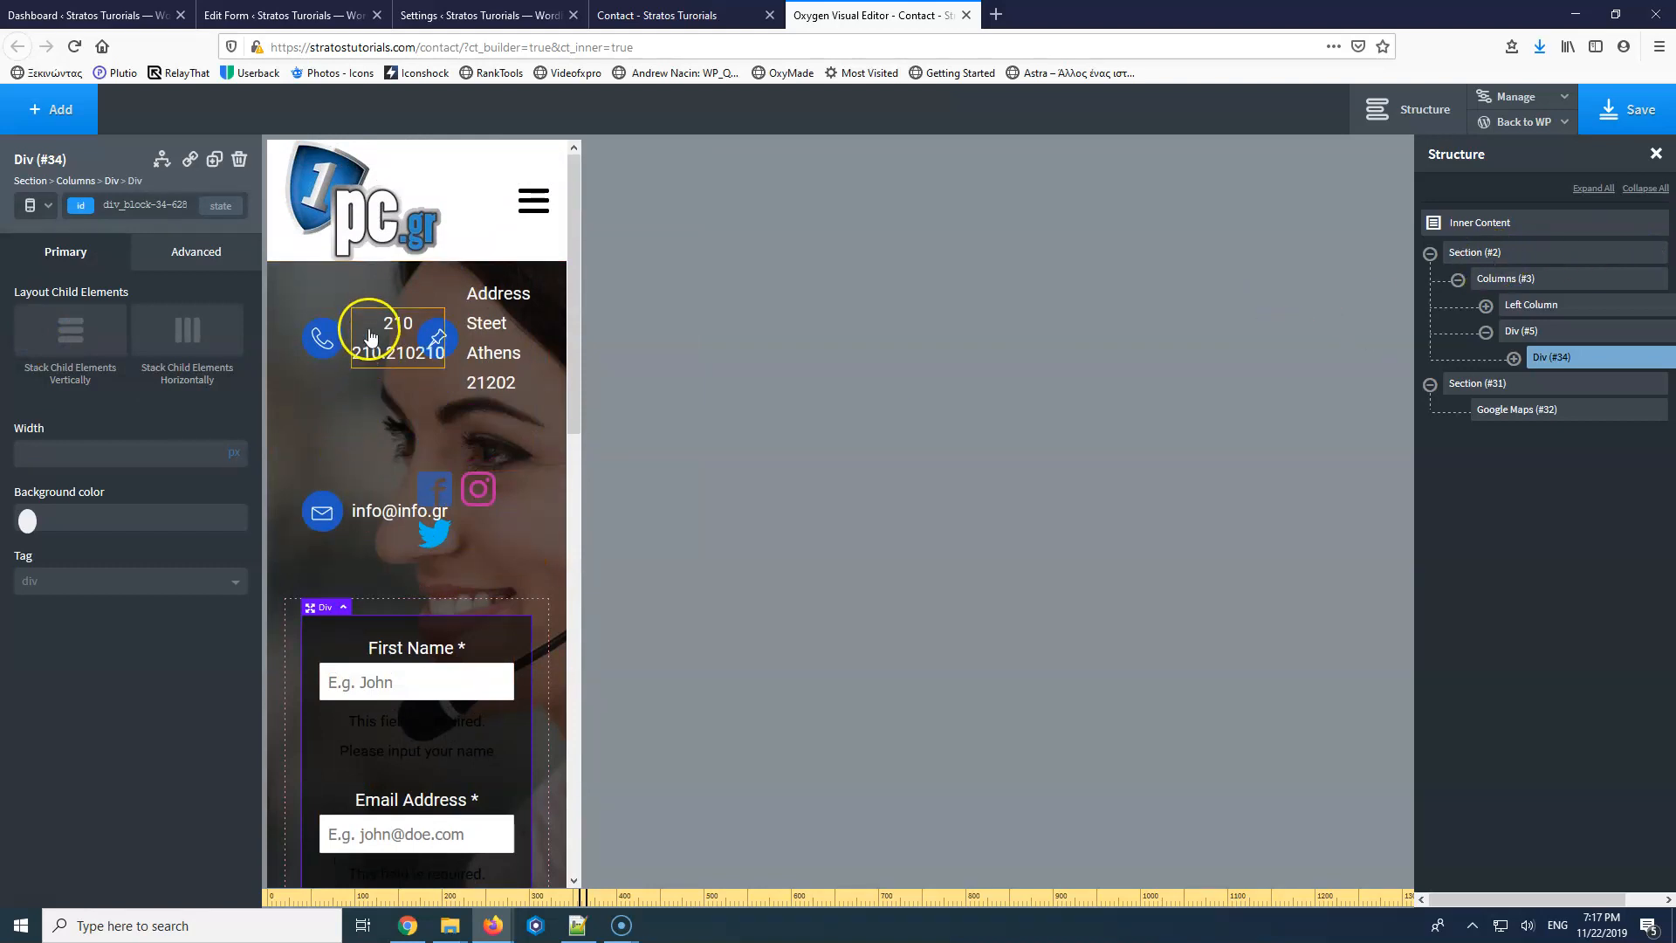
Set the row holding phone and address to 100% width.
{"action": "left_click", "coordinate": [369, 325]}
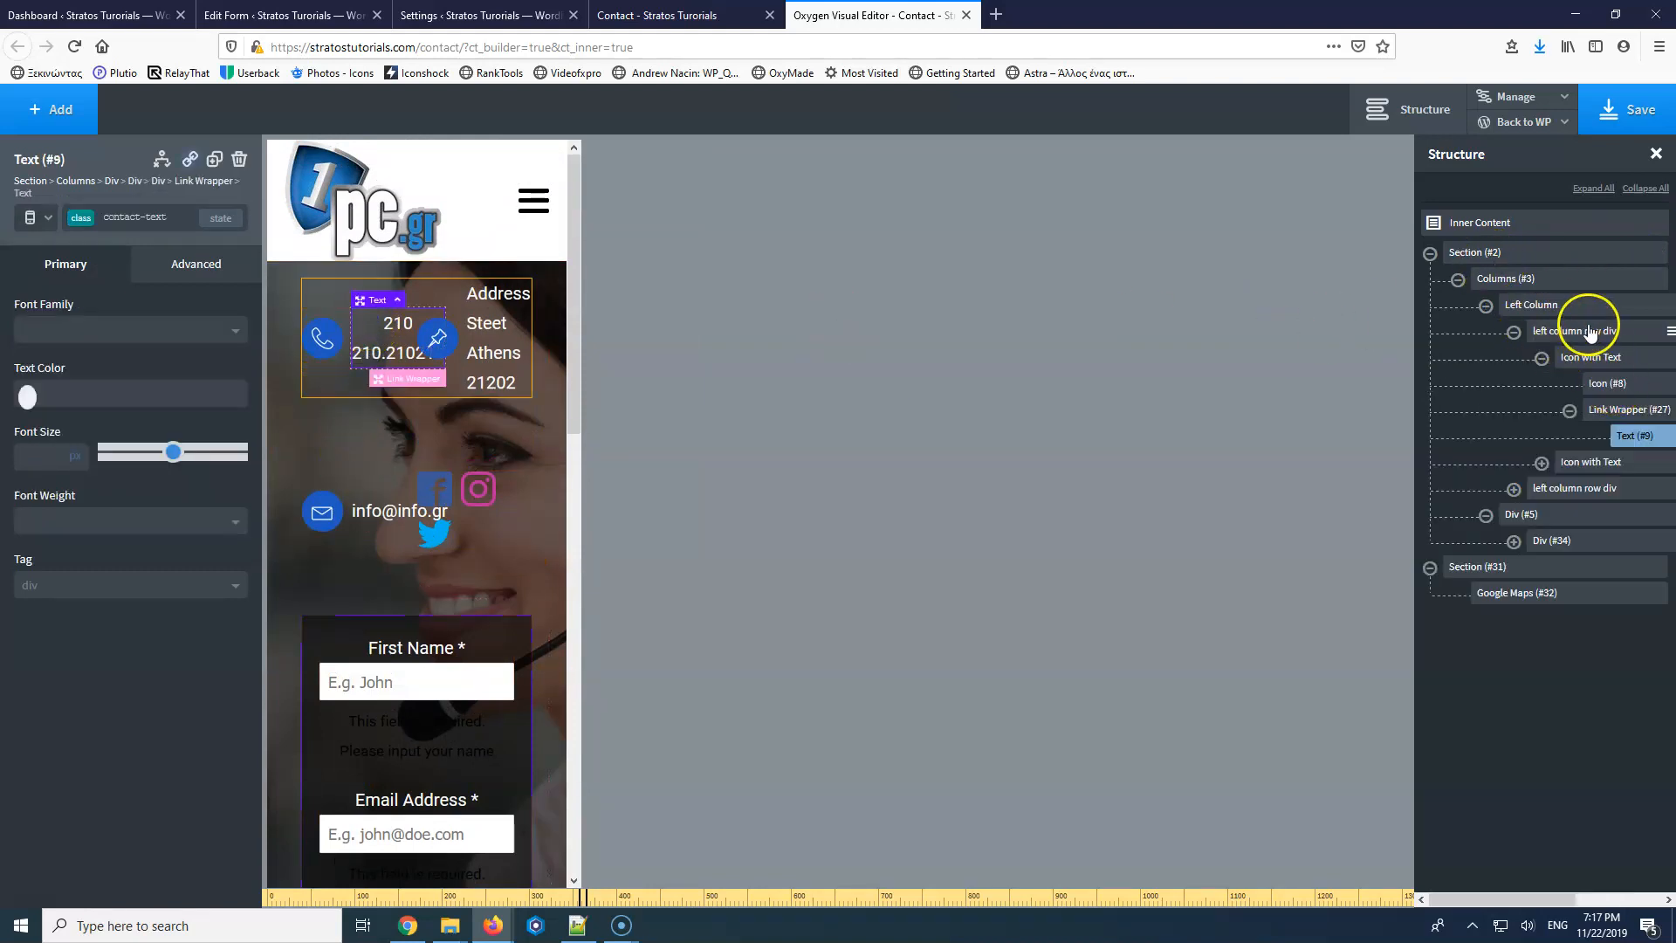
{"action": "left_click", "coordinate": [1590, 332]}
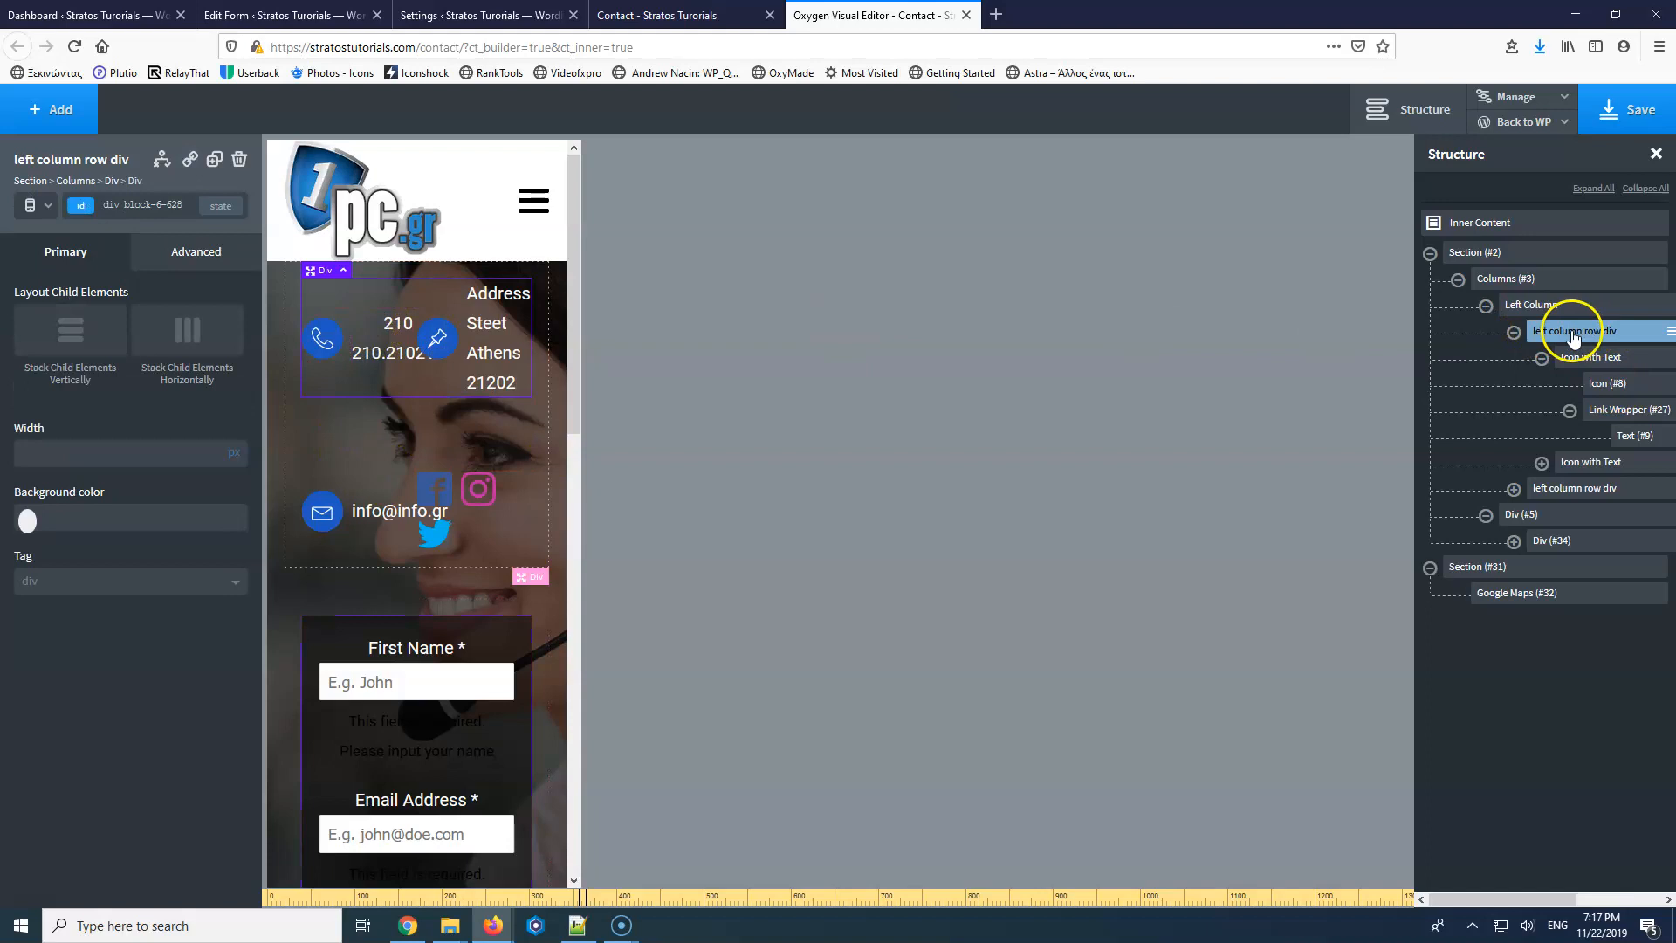
{"action": "left_click", "coordinate": [126, 453]}
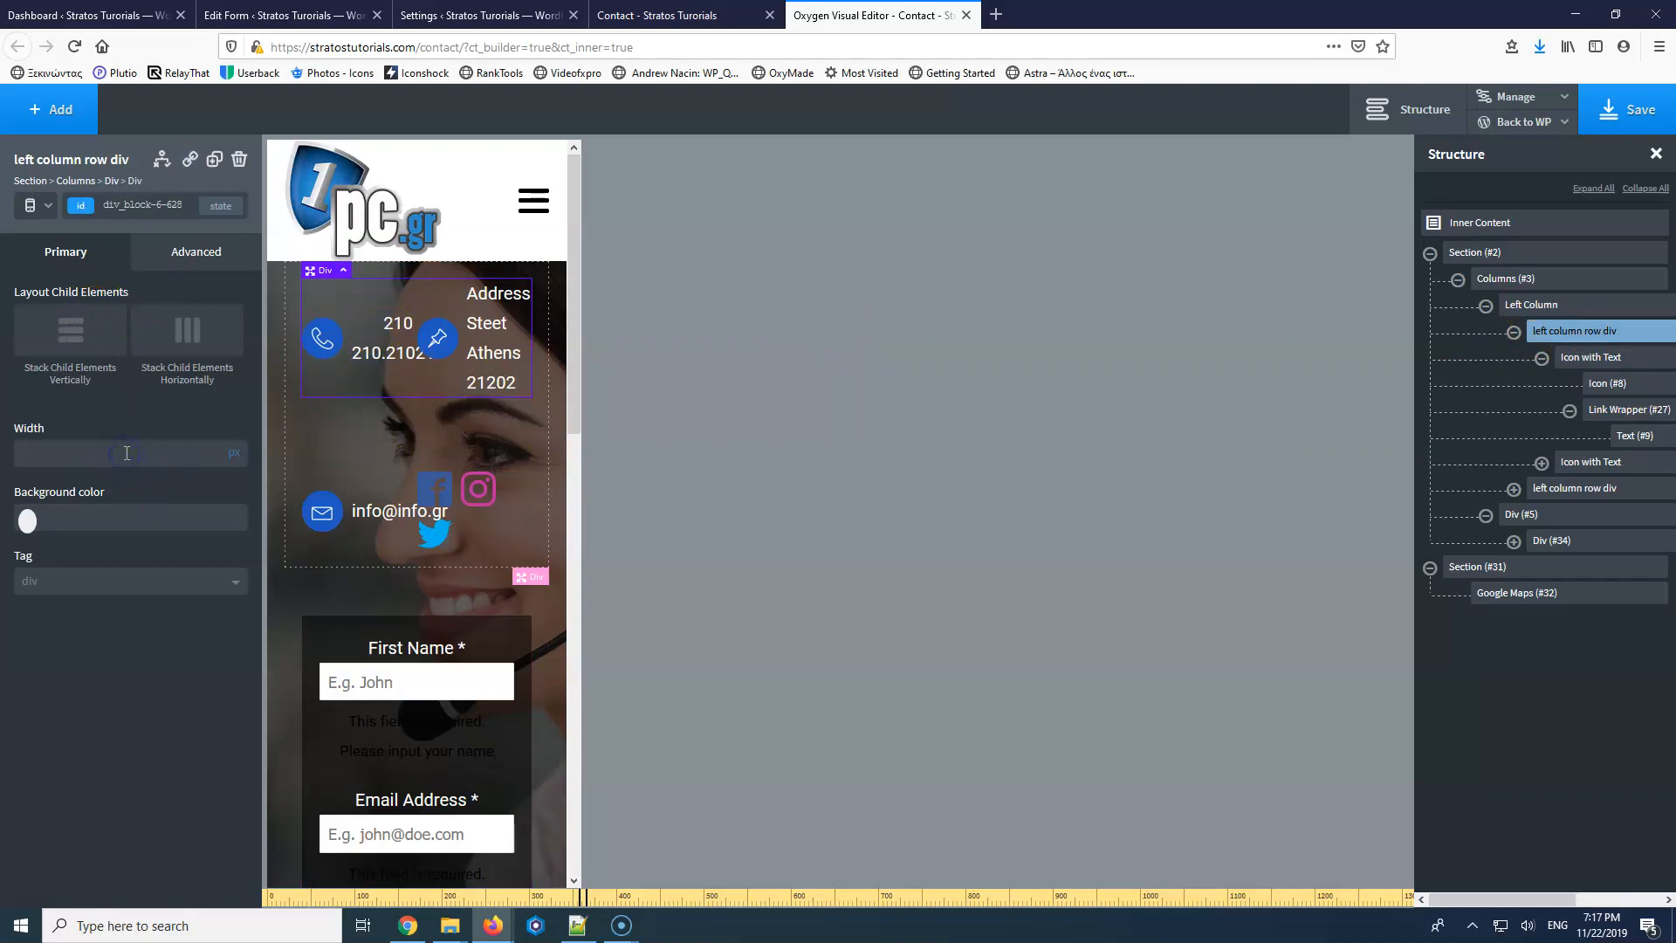
{"action": "type", "text": "100"}
{"action": "left_click", "coordinate": [232, 469]}
{"action": "left_click", "coordinate": [235, 445]}
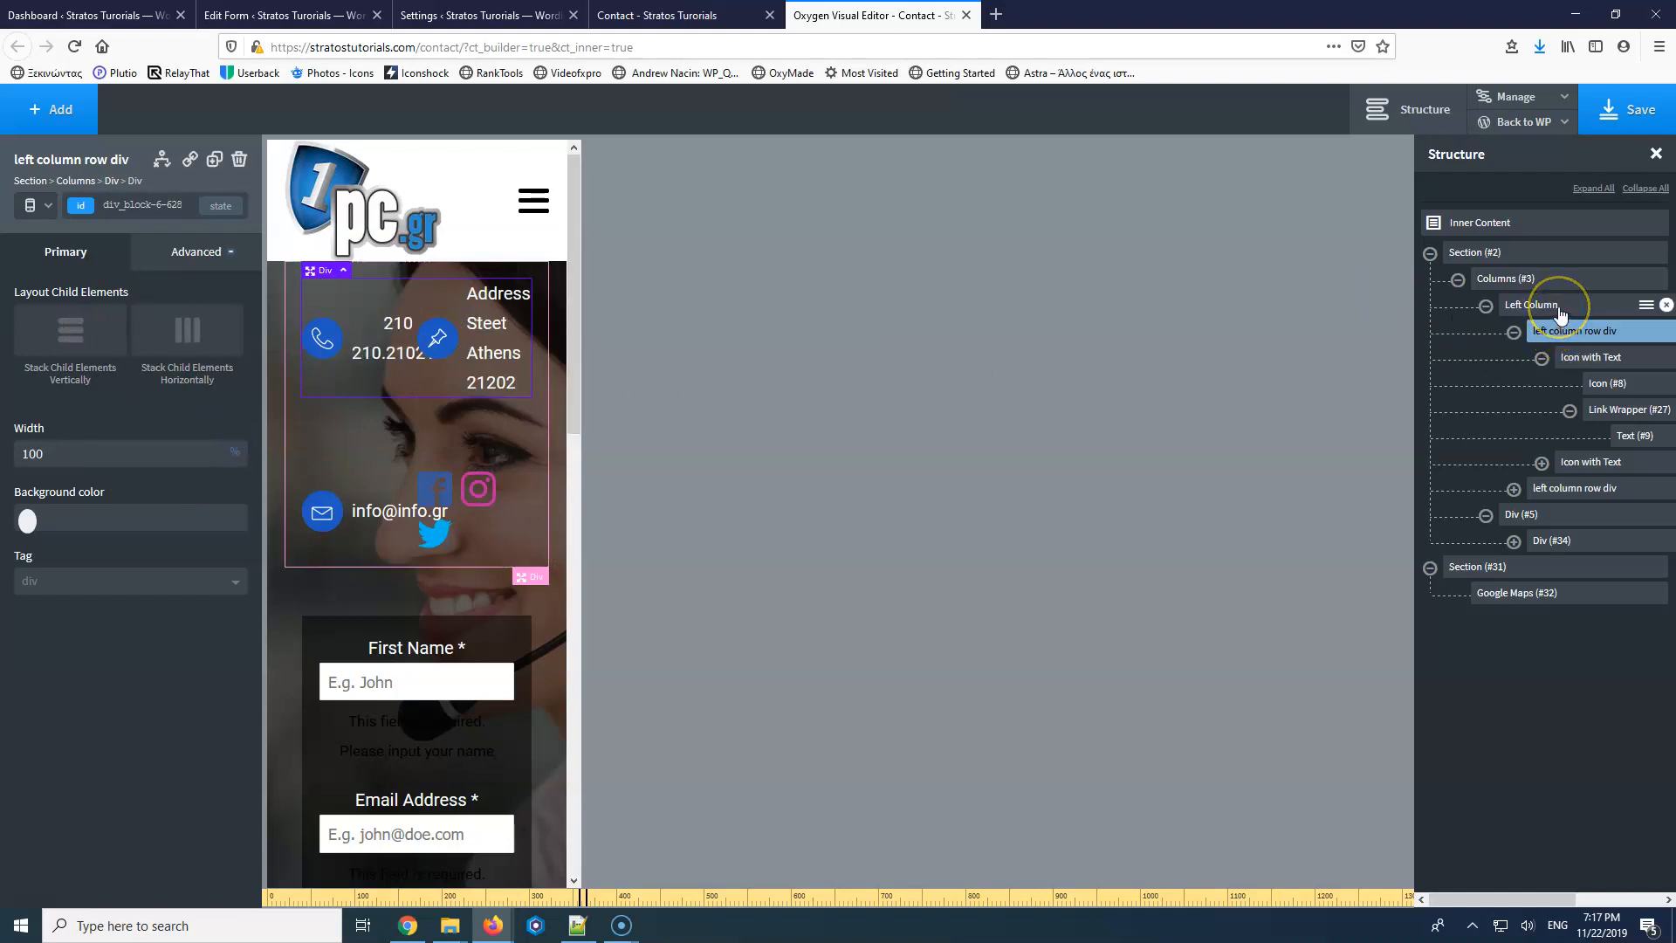
Stack the phone and address items vertically within their row.
{"action": "left_click", "coordinate": [1560, 308]}
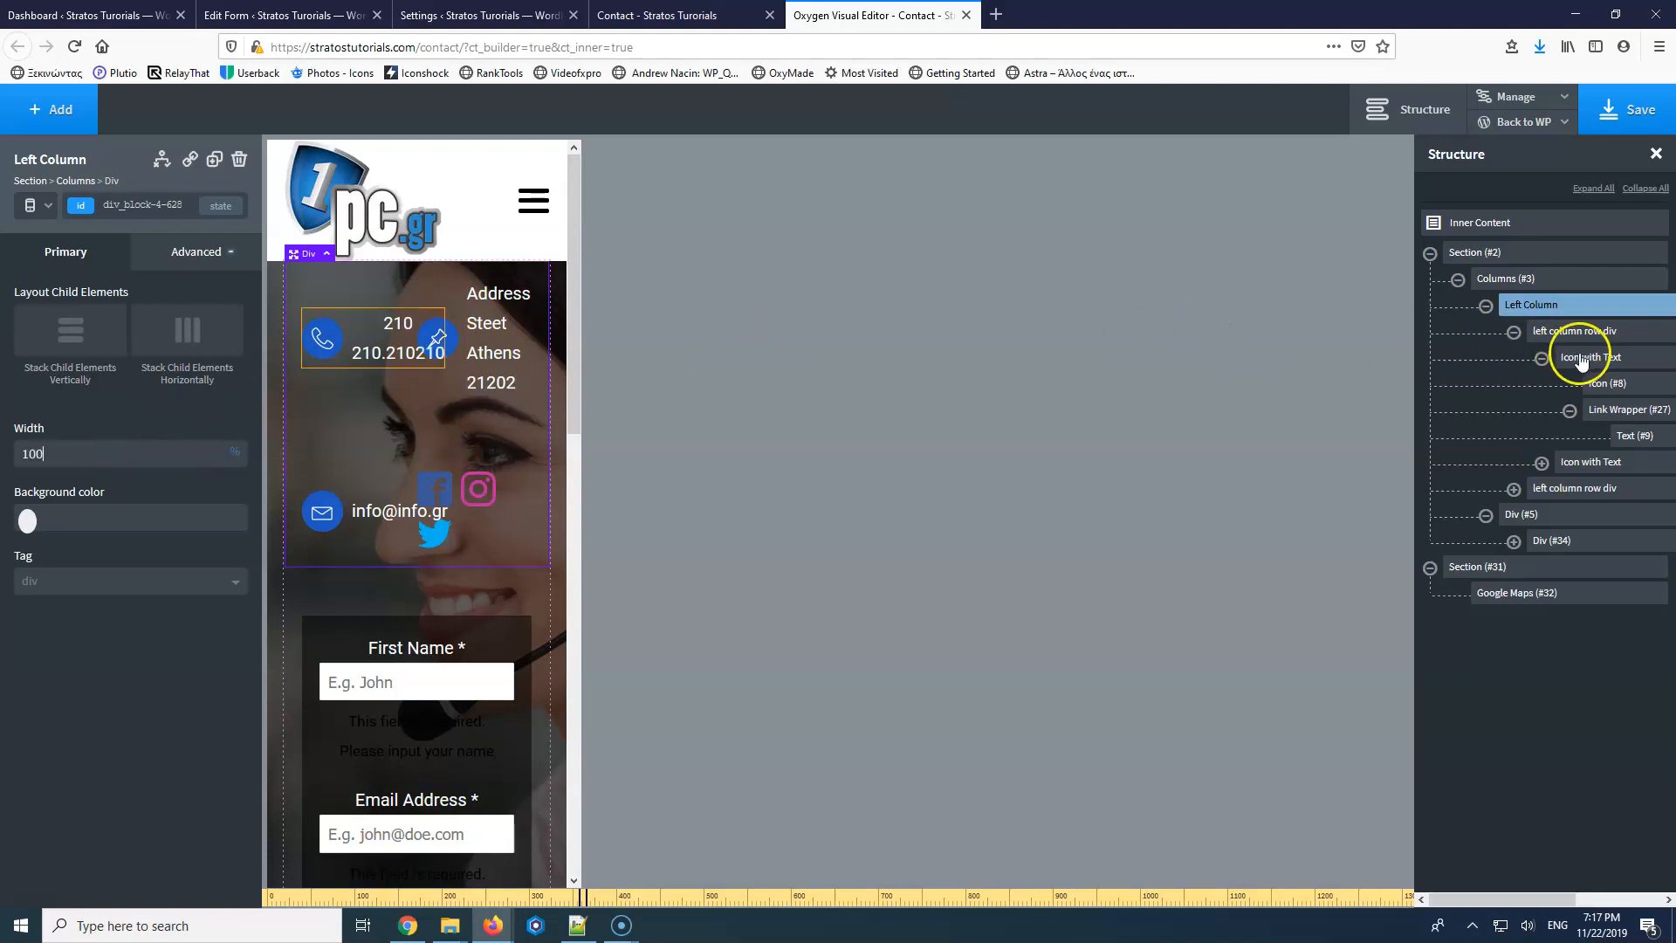
{"action": "left_click", "coordinate": [1582, 360]}
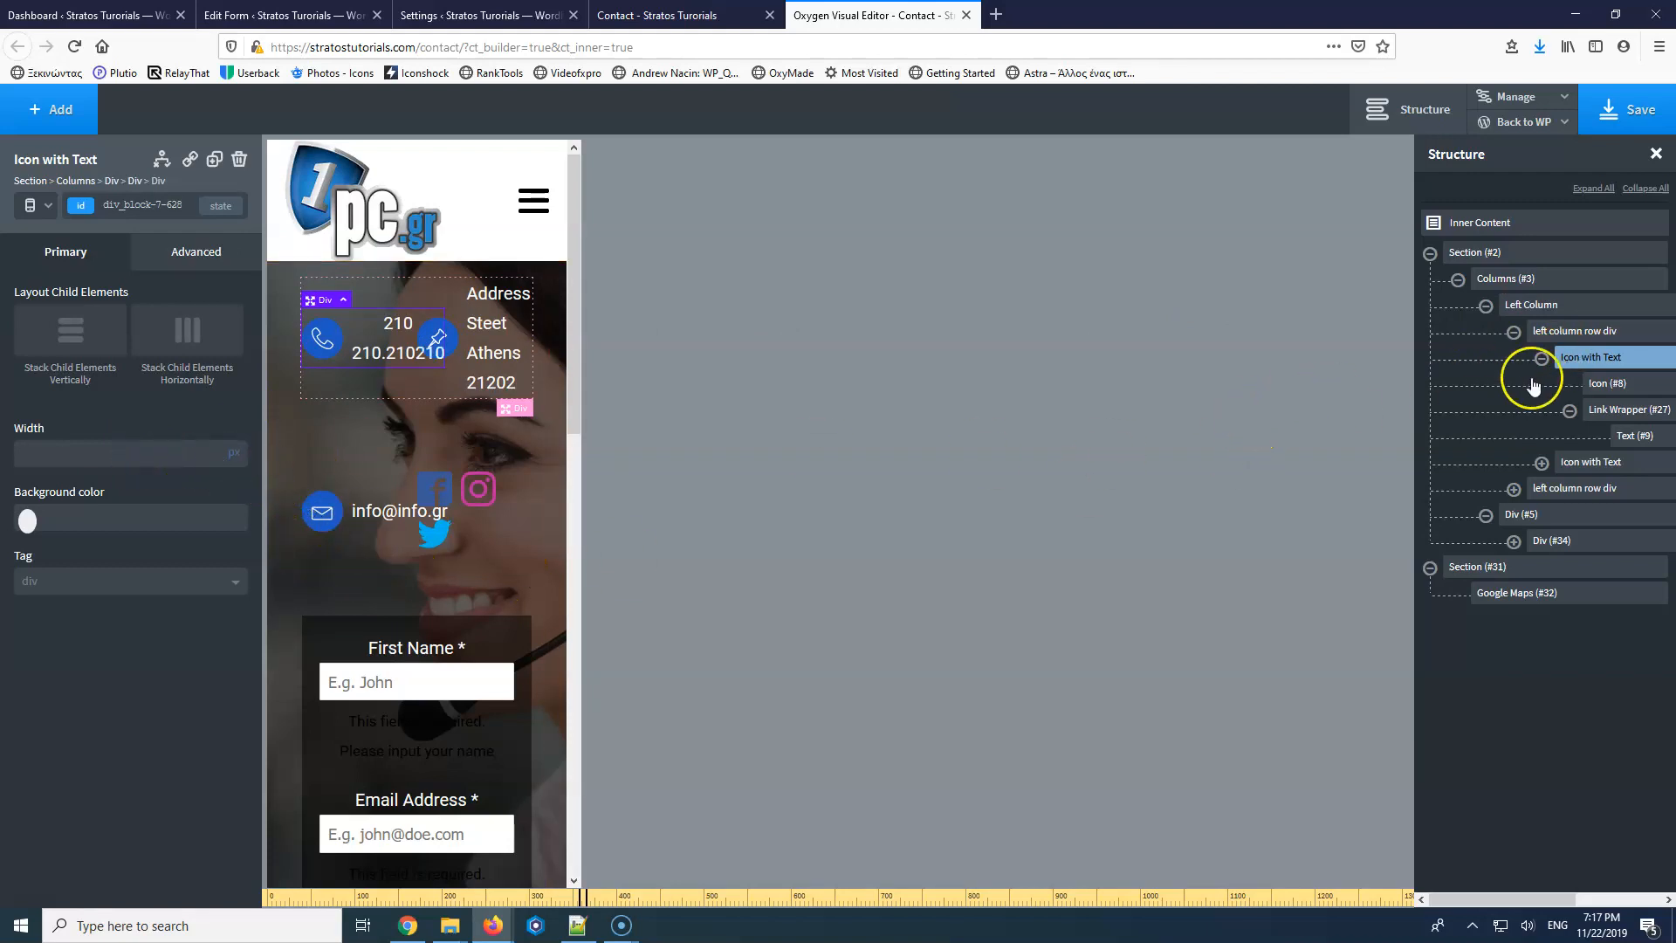
{"action": "mouse_move", "coordinate": [1591, 365]}
{"action": "left_mouse_down"}
{"action": "mouse_move", "coordinate": [1576, 453]}
{"action": "mouse_move", "coordinate": [1576, 366]}
{"action": "left_mouse_up"}
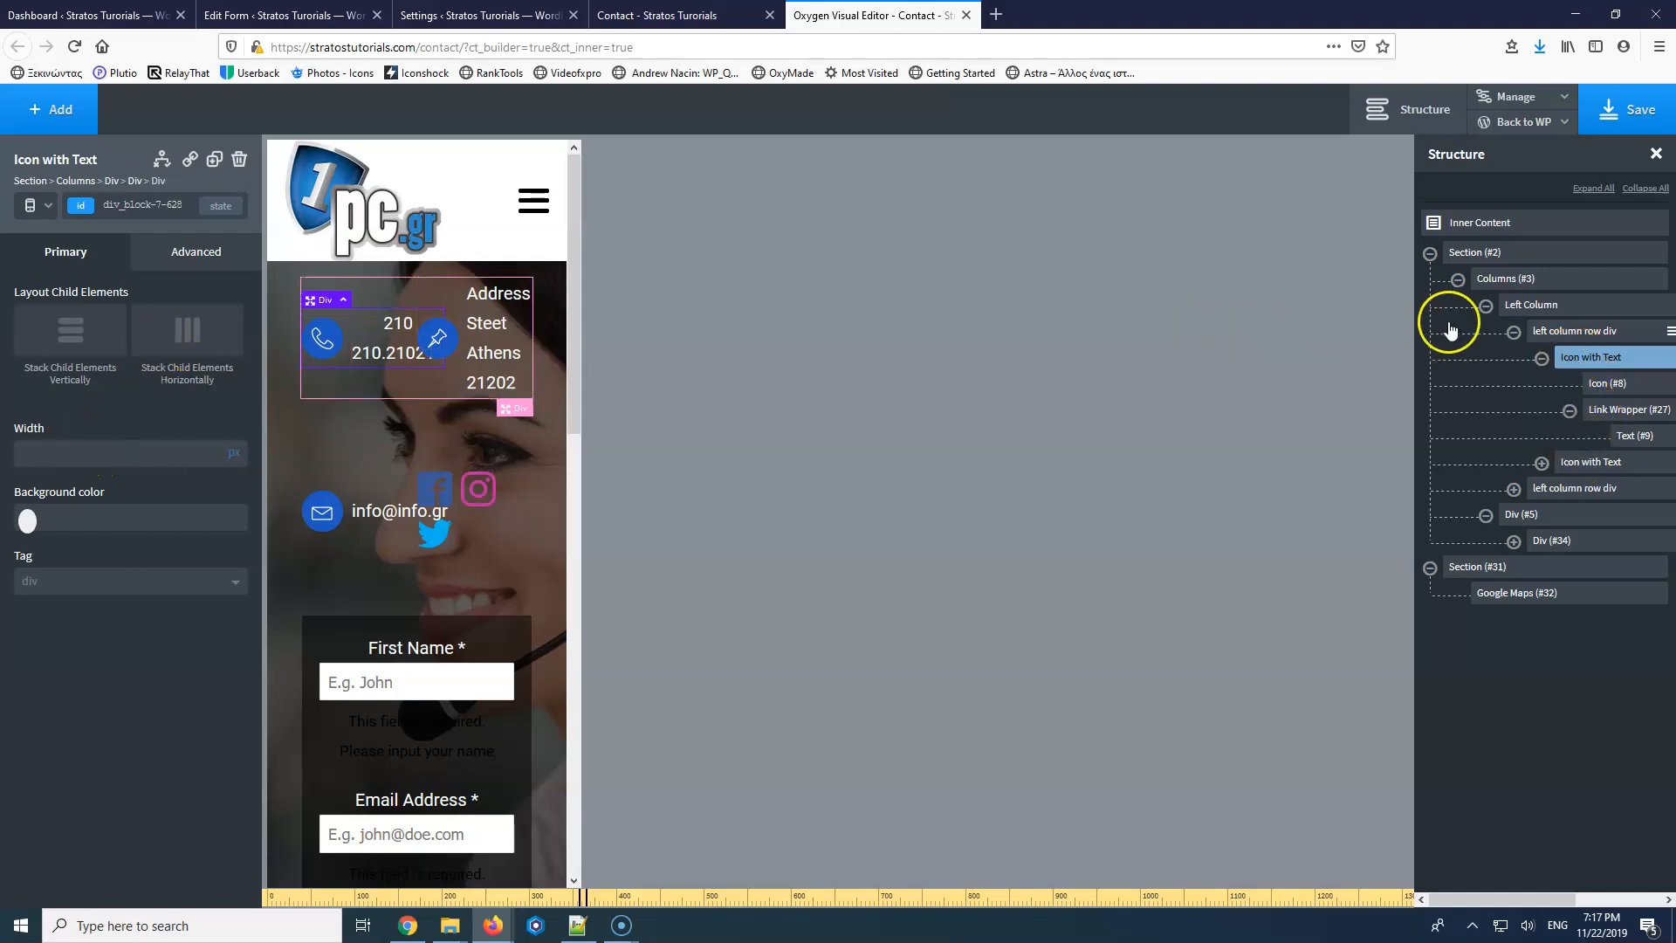
{"action": "left_click", "coordinate": [1558, 334]}
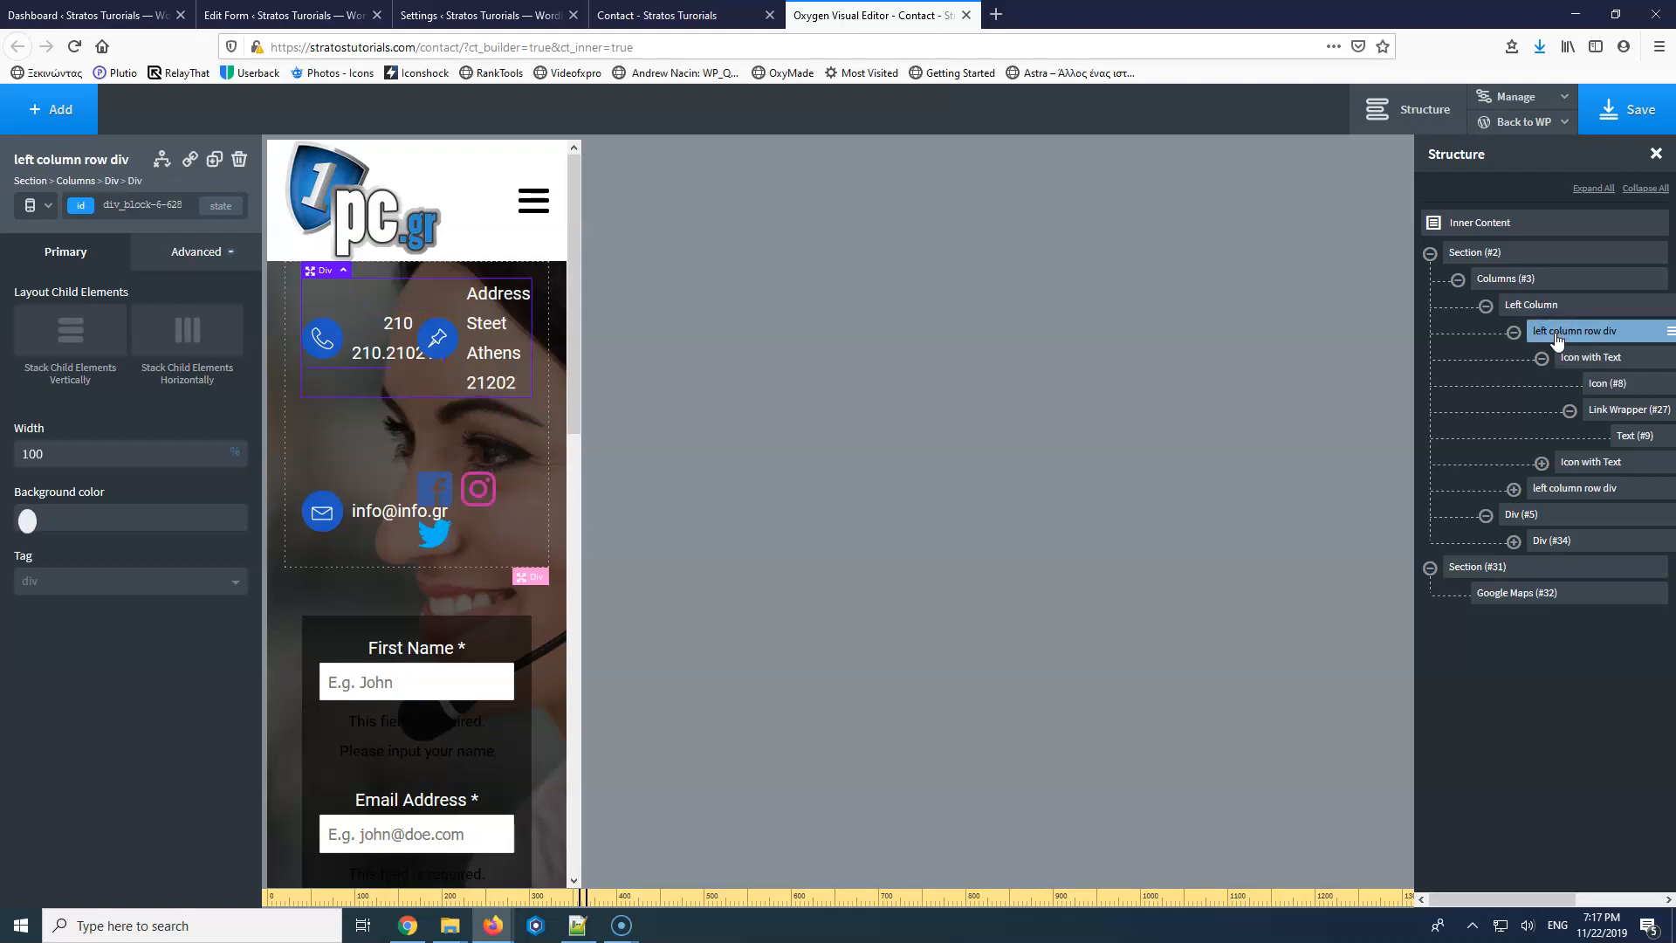
{"action": "left_click", "coordinate": [86, 347]}
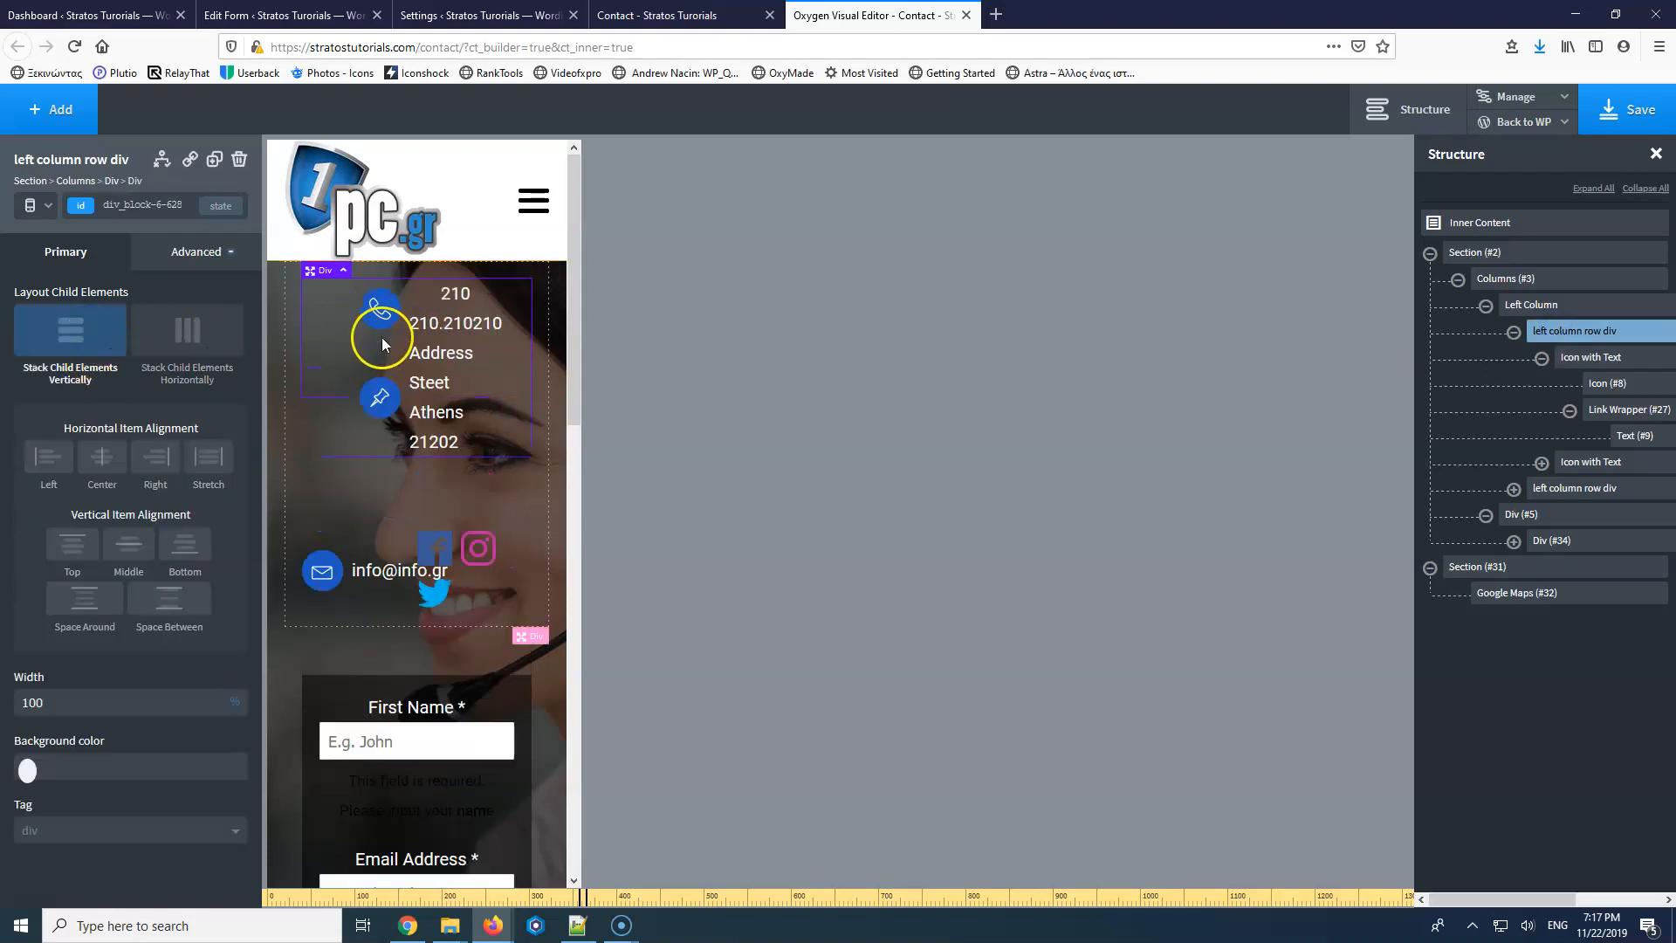
Give the phone block and the address block each 100% width.
{"action": "left_click", "coordinate": [1585, 359]}
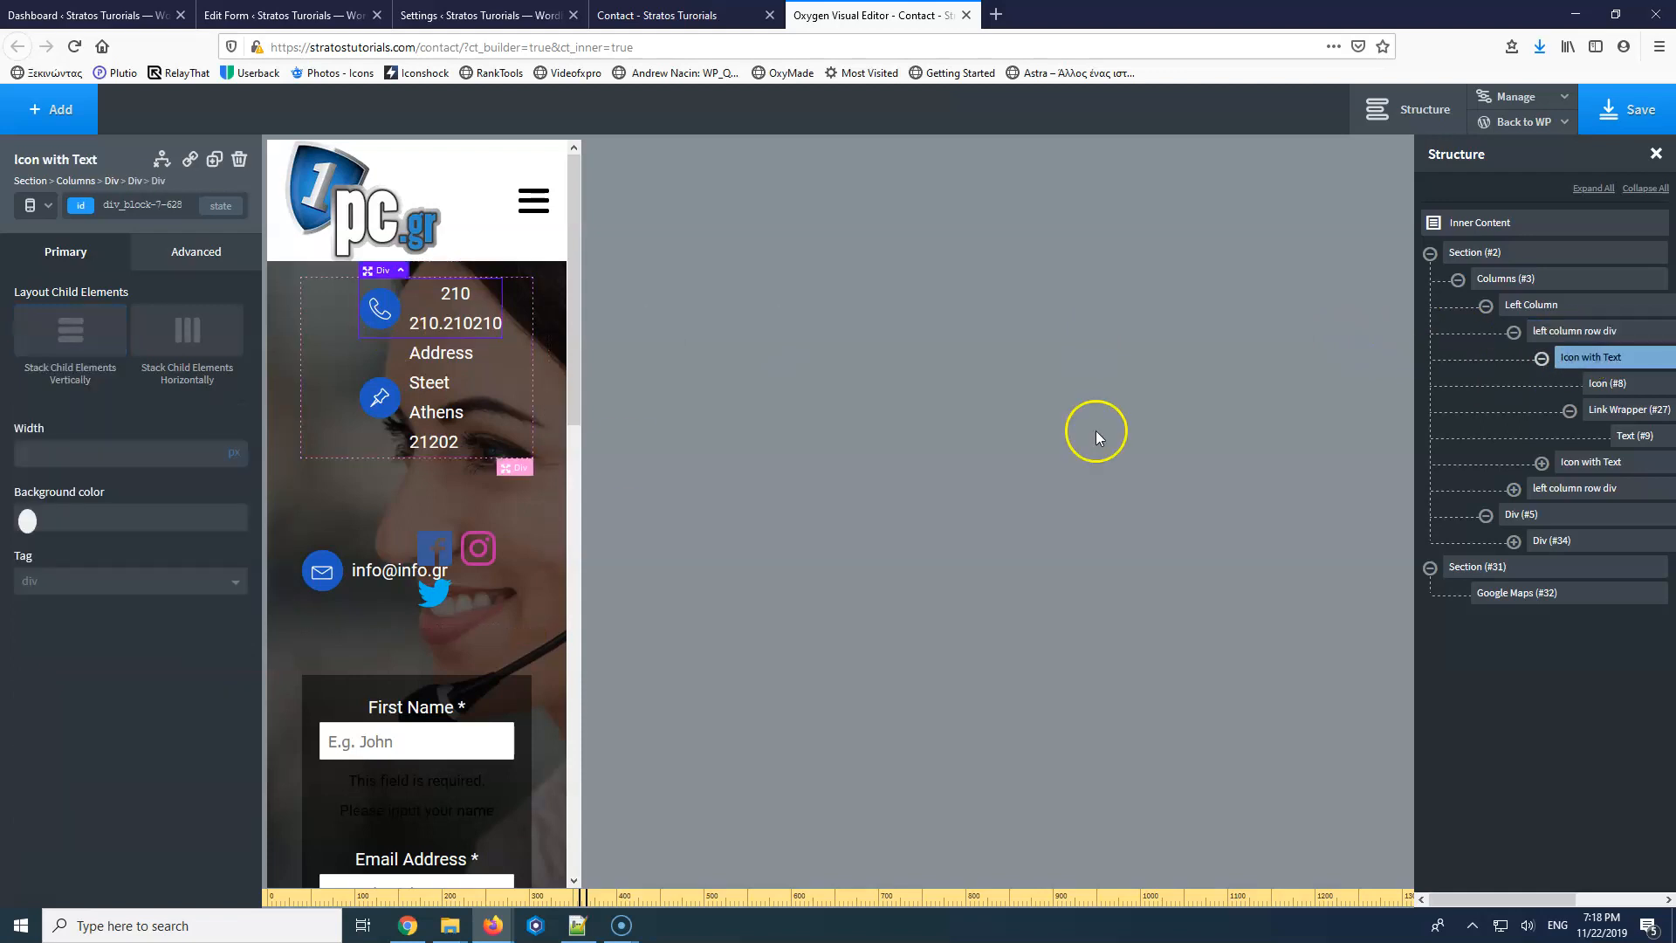
{"action": "left_click", "coordinate": [70, 451]}
{"action": "type", "text": "100"}
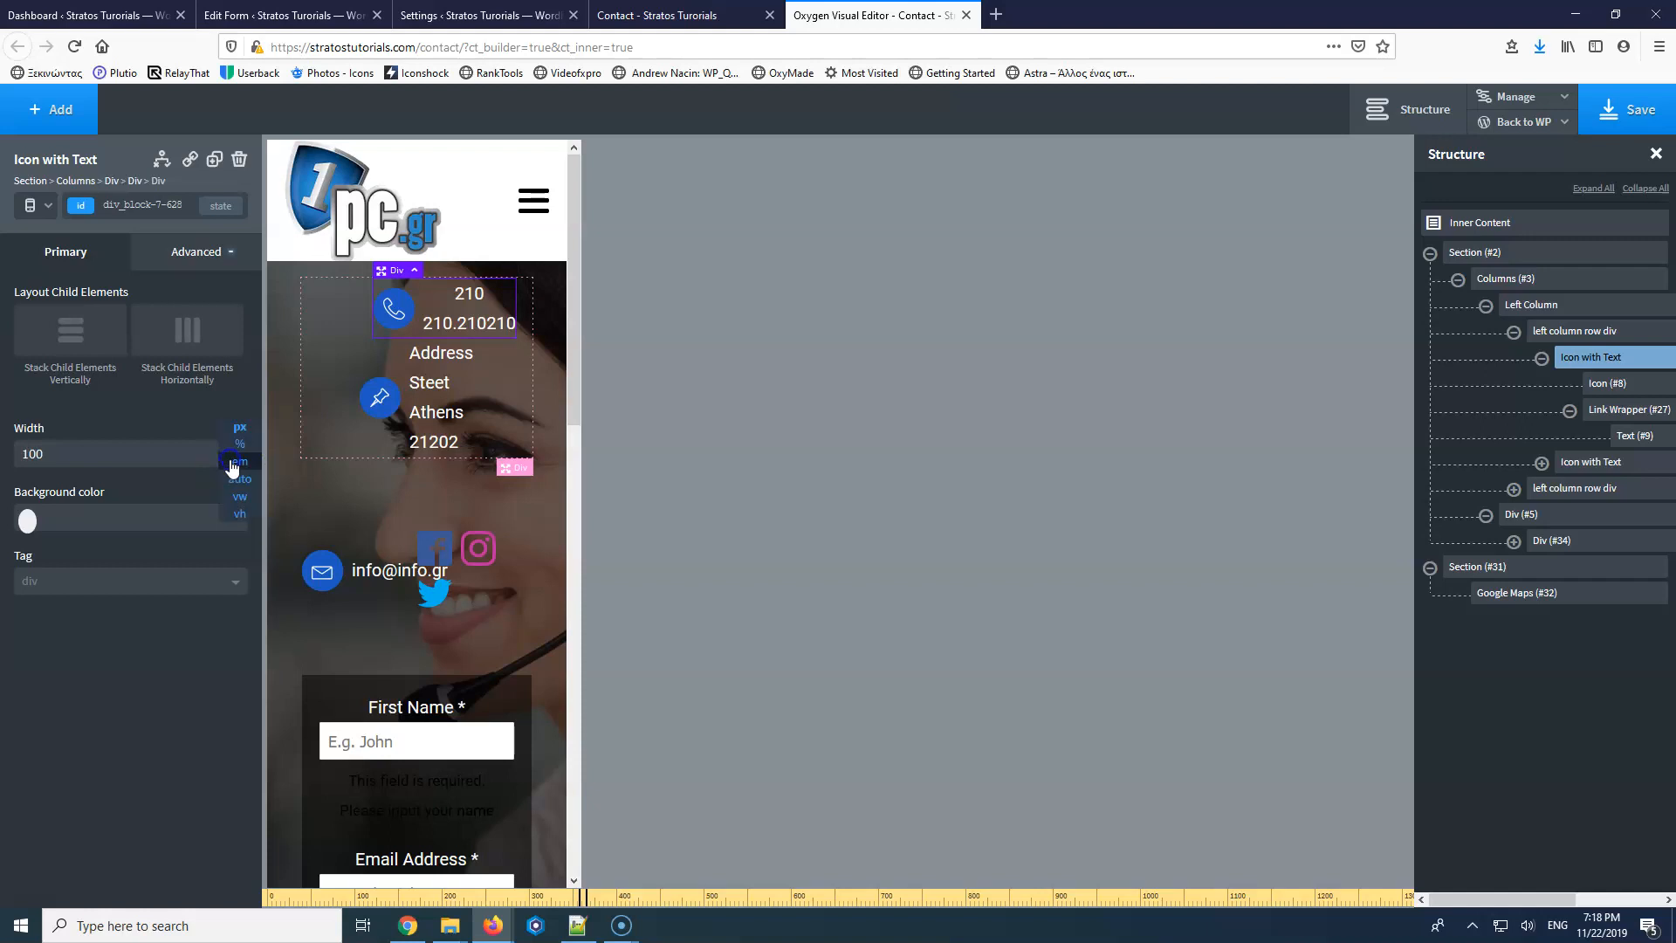
{"action": "left_click", "coordinate": [232, 476]}
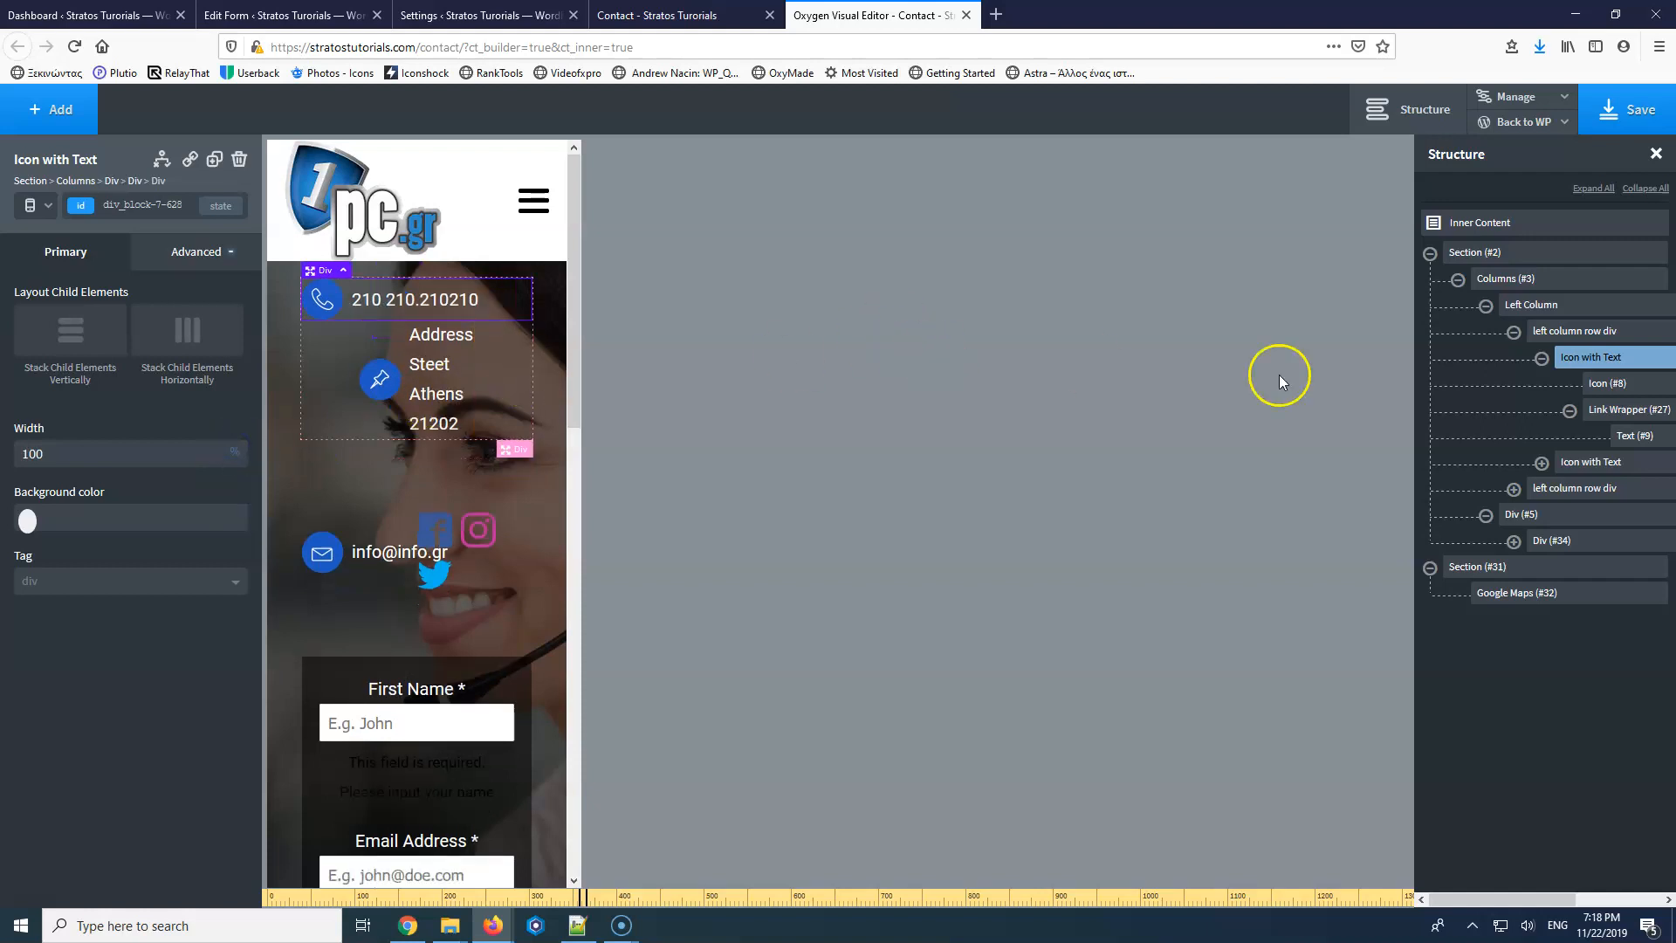
{"action": "left_click", "coordinate": [1576, 469]}
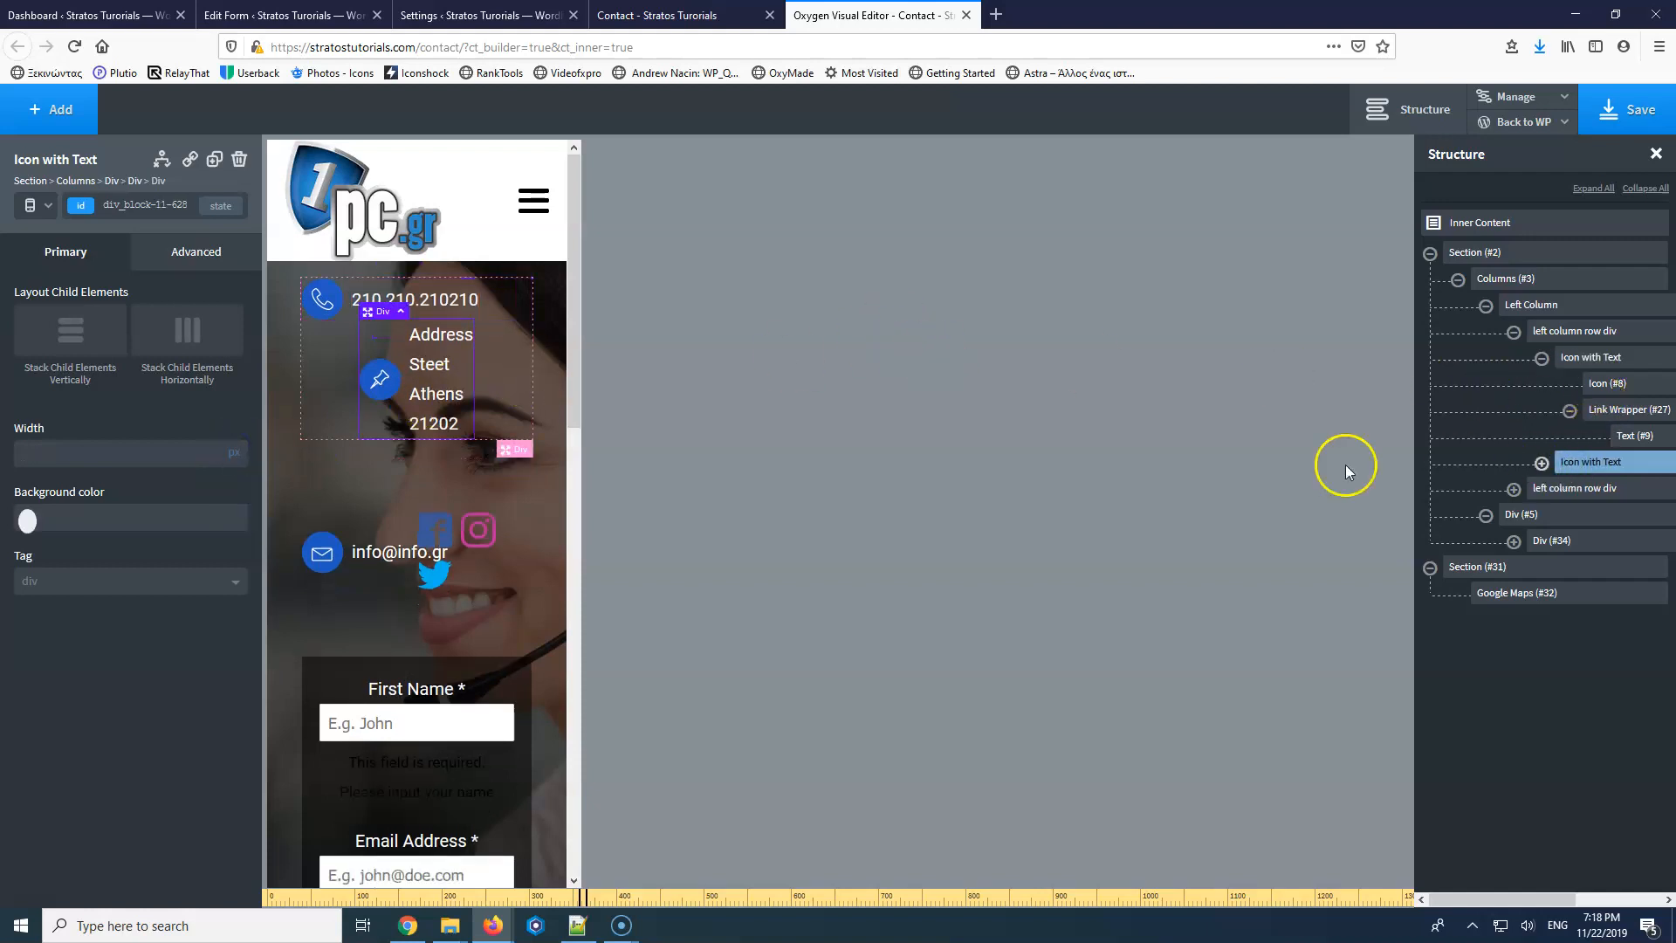
{"action": "left_click", "coordinate": [43, 453]}
{"action": "type", "text": "100"}
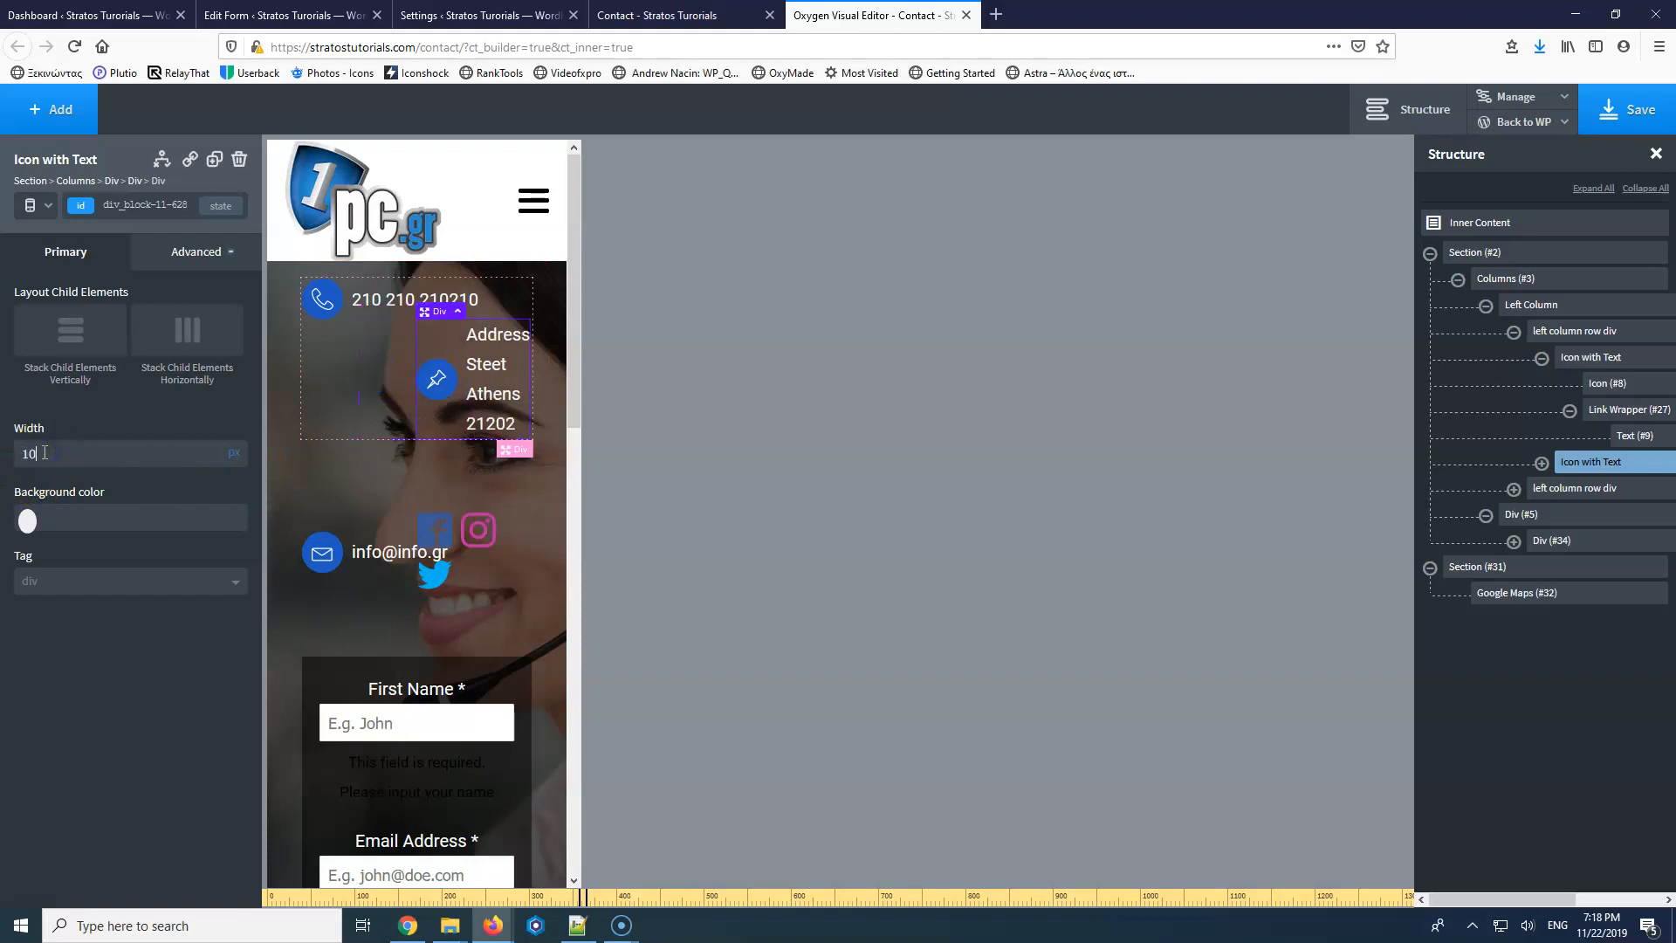
{"action": "left_click", "coordinate": [236, 467]}
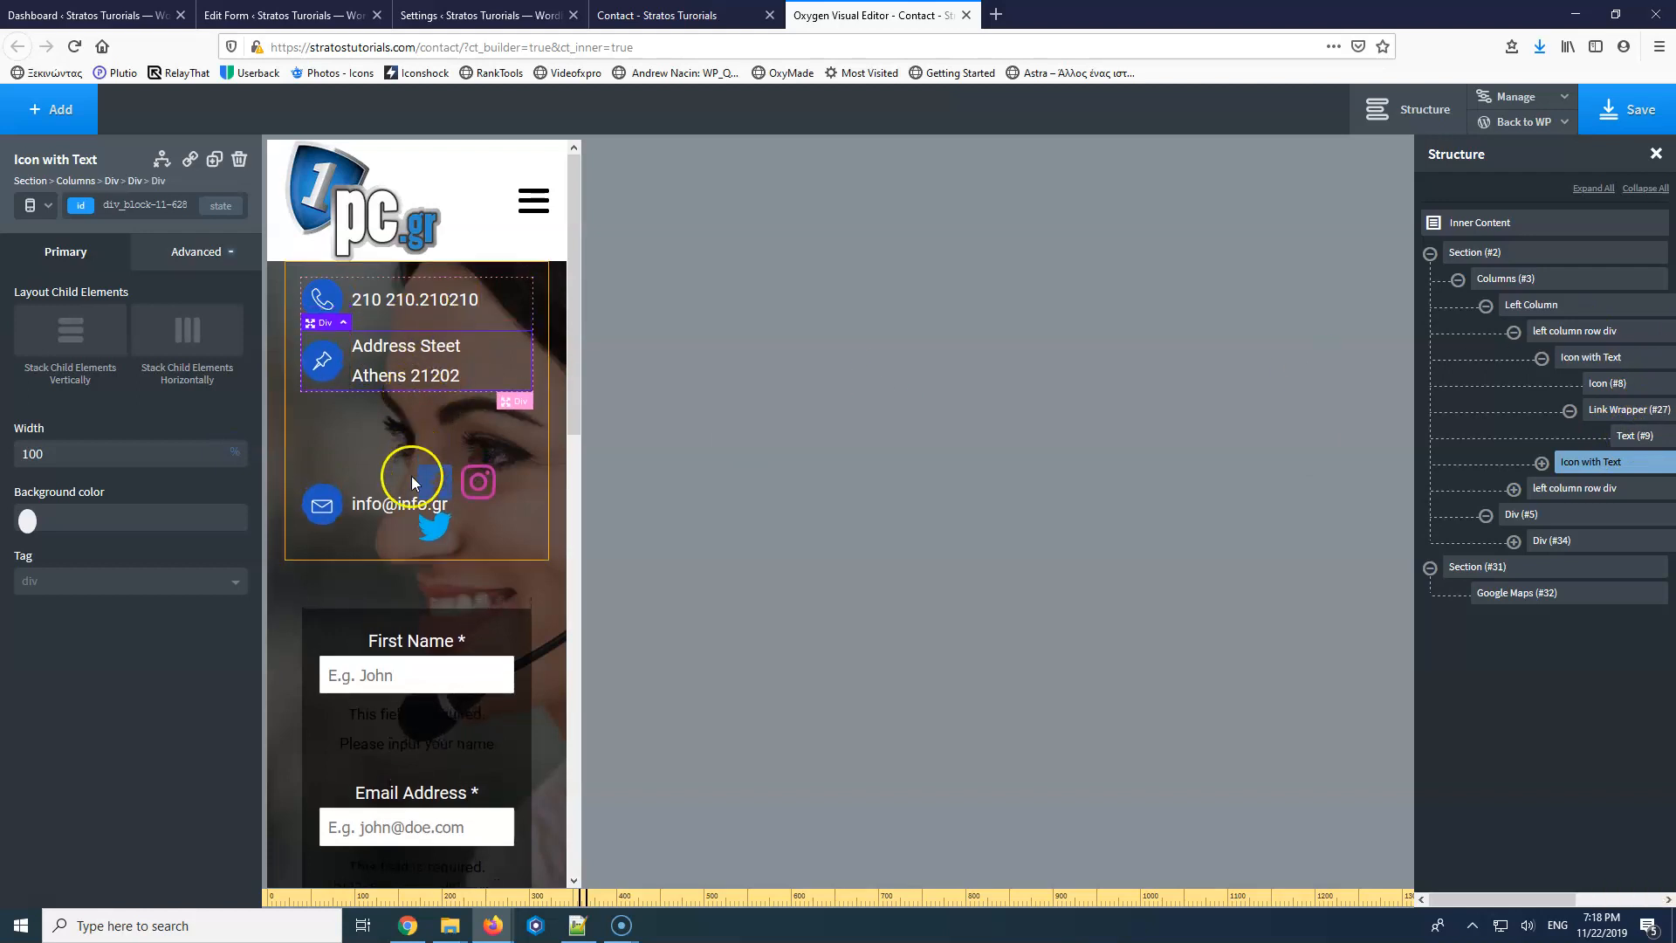
{"action": "left_click", "coordinate": [1591, 494]}
Set the email row to 100% width and stack its contents vertically.
{"action": "left_click", "coordinate": [140, 456]}
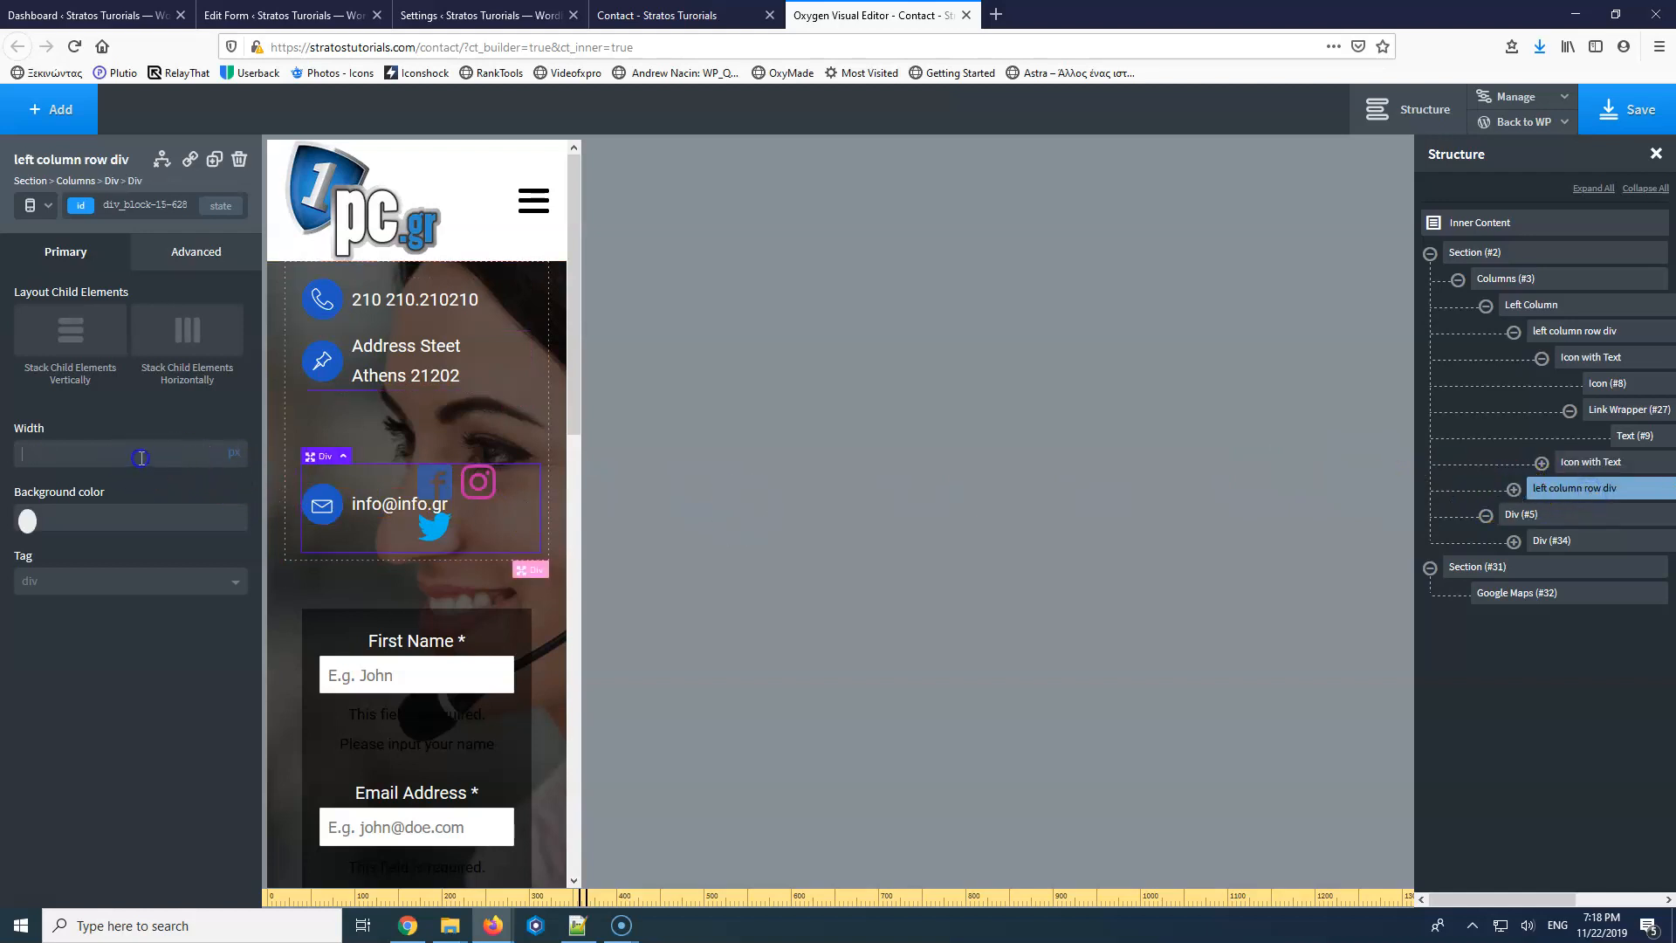
{"action": "type", "text": "100"}
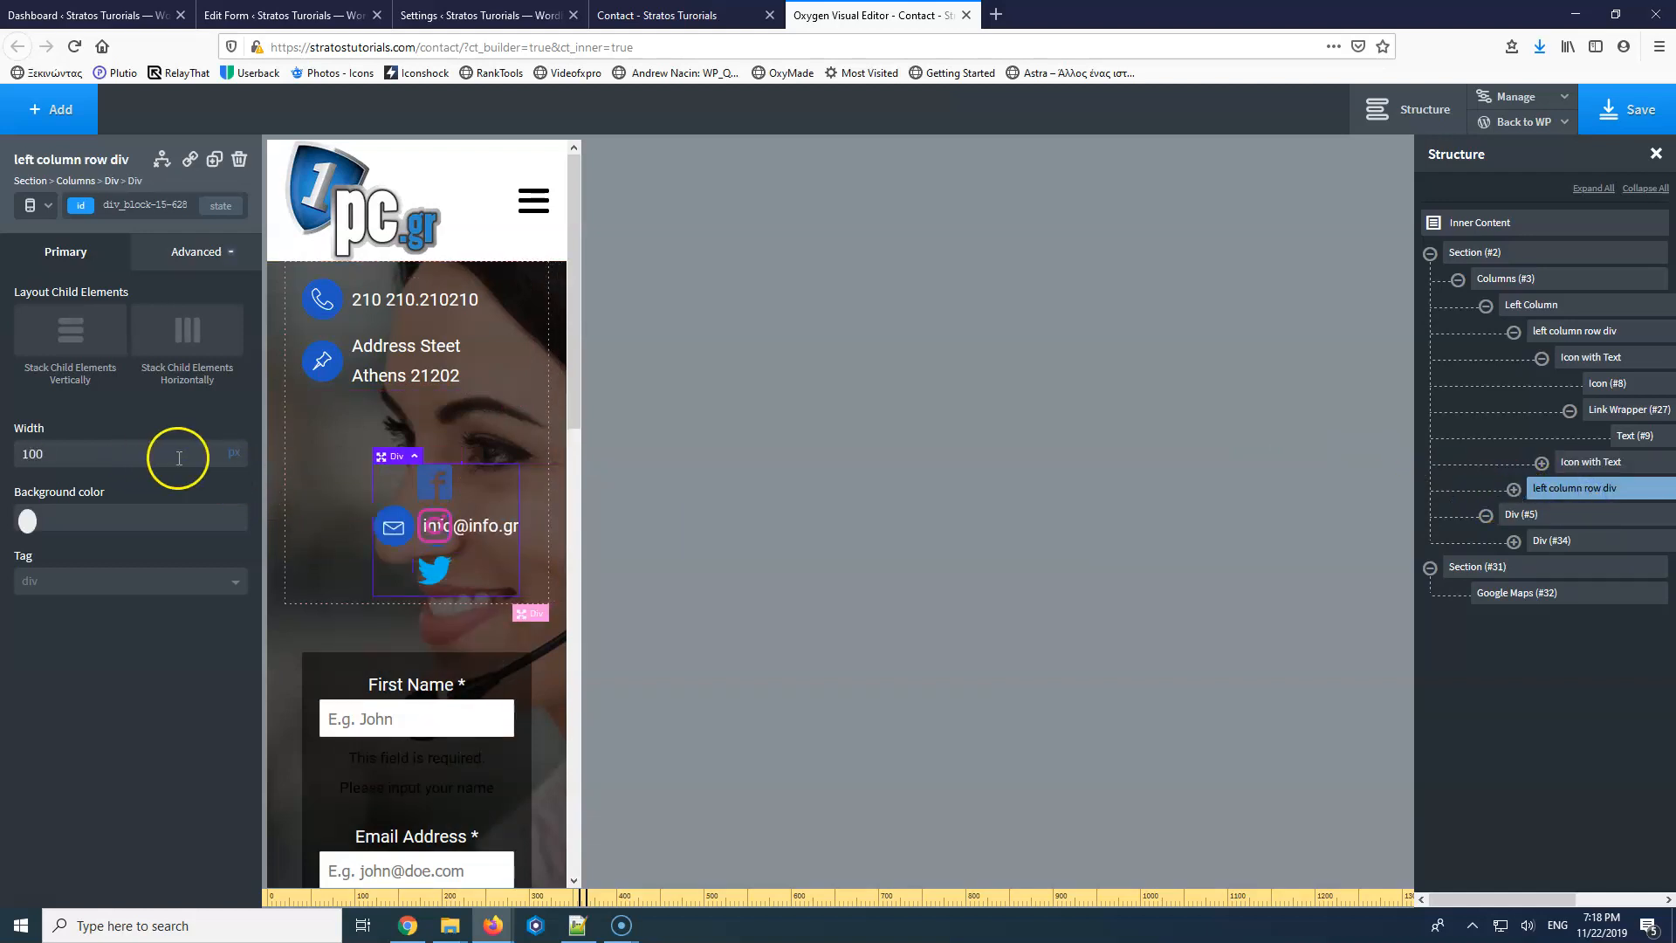
{"action": "left_click", "coordinate": [230, 455]}
{"action": "left_click", "coordinate": [232, 453]}
{"action": "left_click", "coordinate": [72, 331]}
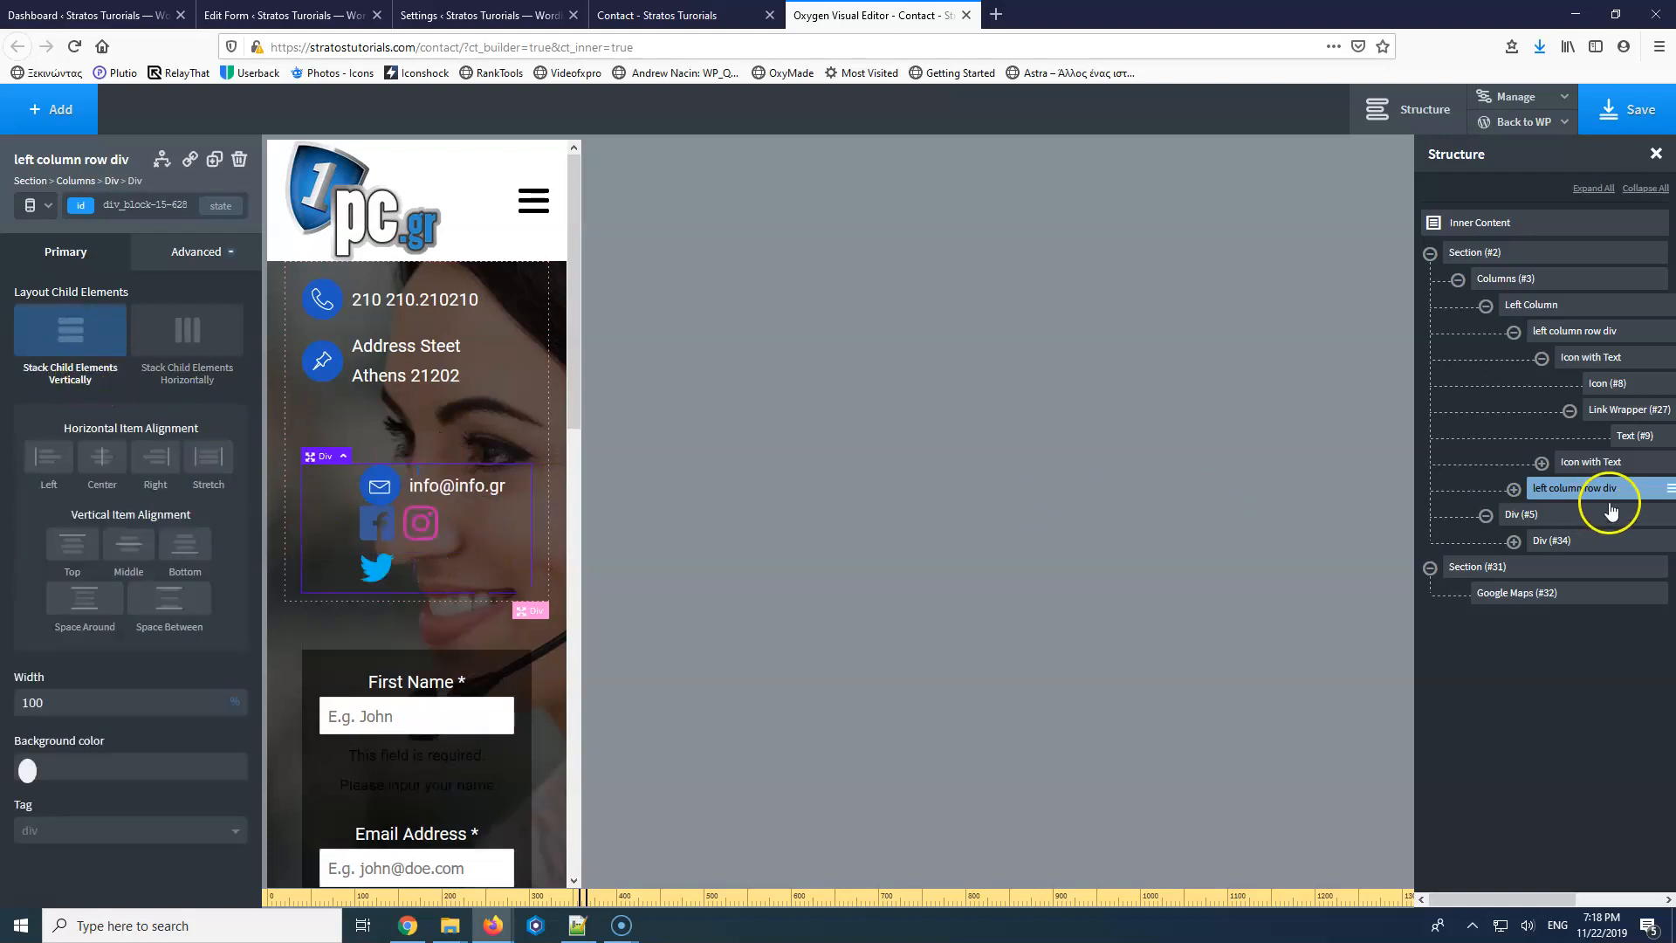
Give the email address block and the social icons block each 100% width.
{"action": "left_click", "coordinate": [1521, 521]}
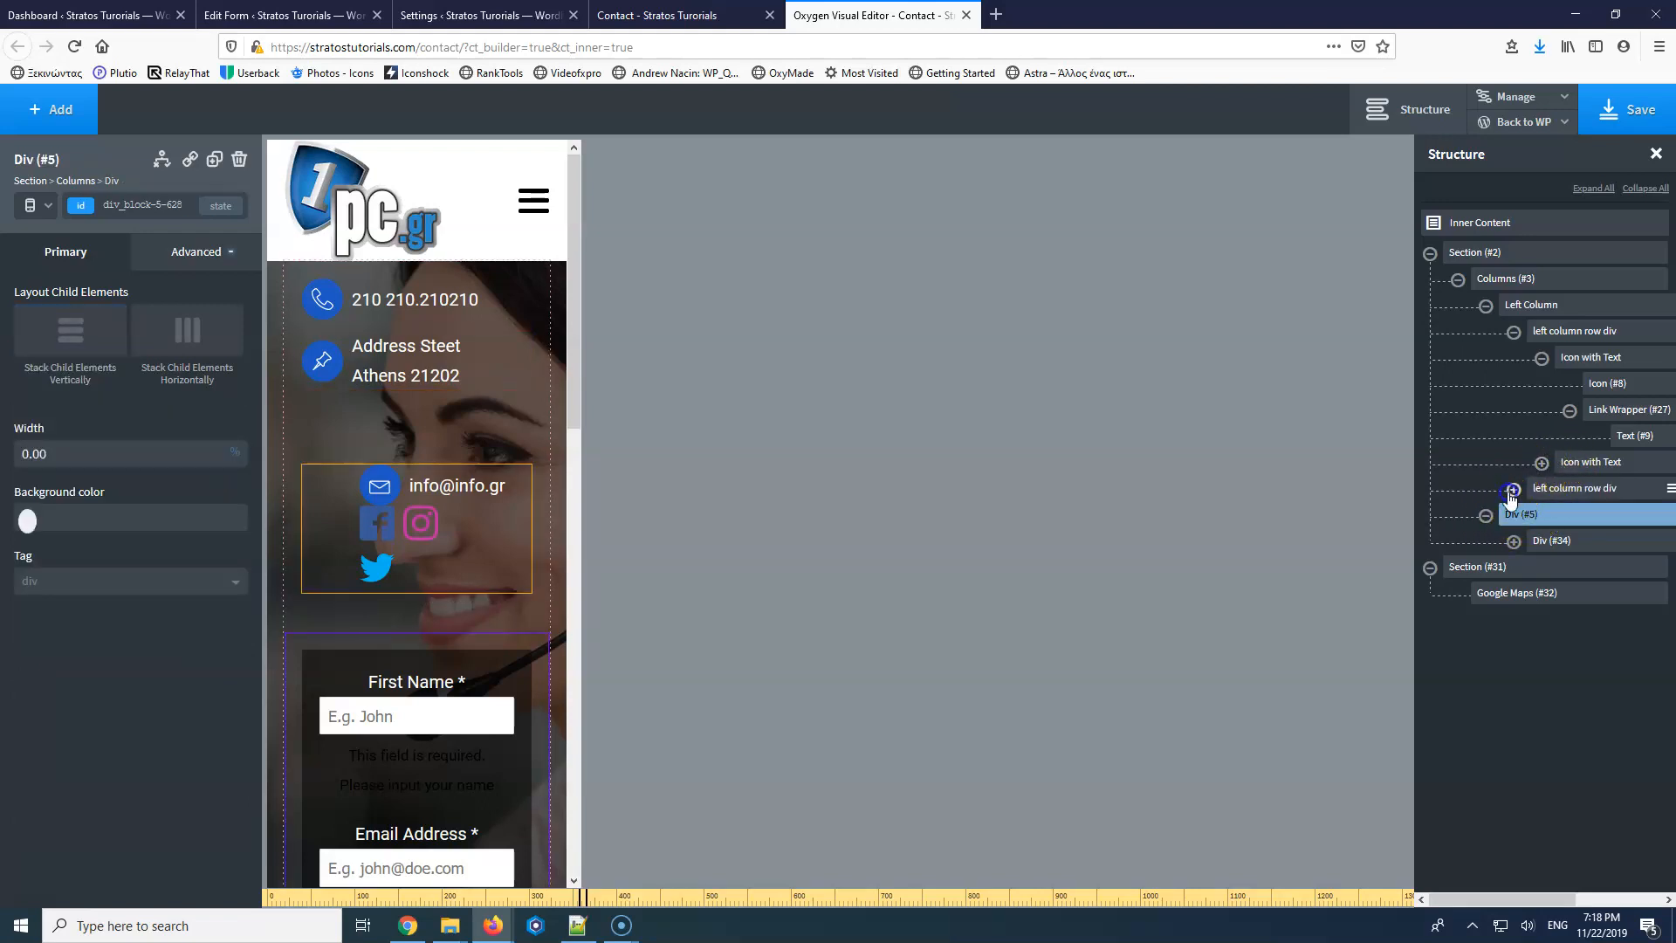
{"action": "left_click", "coordinate": [1514, 489]}
{"action": "left_click", "coordinate": [1562, 515]}
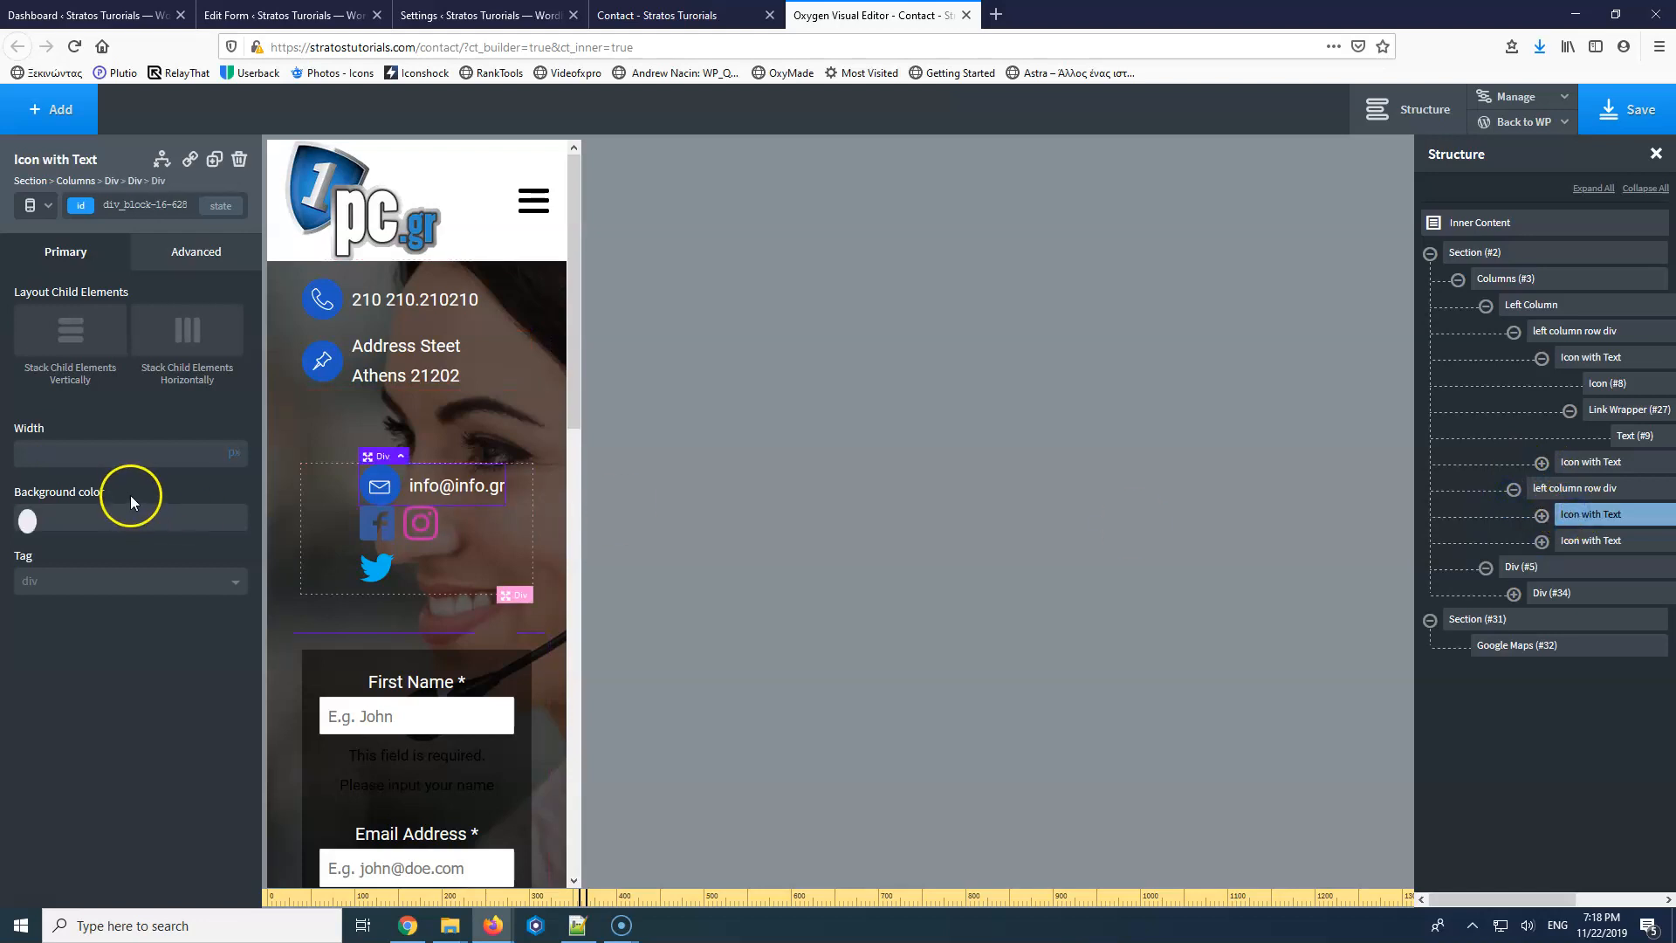
{"action": "type", "text": "100"}
{"action": "left_click", "coordinate": [234, 454]}
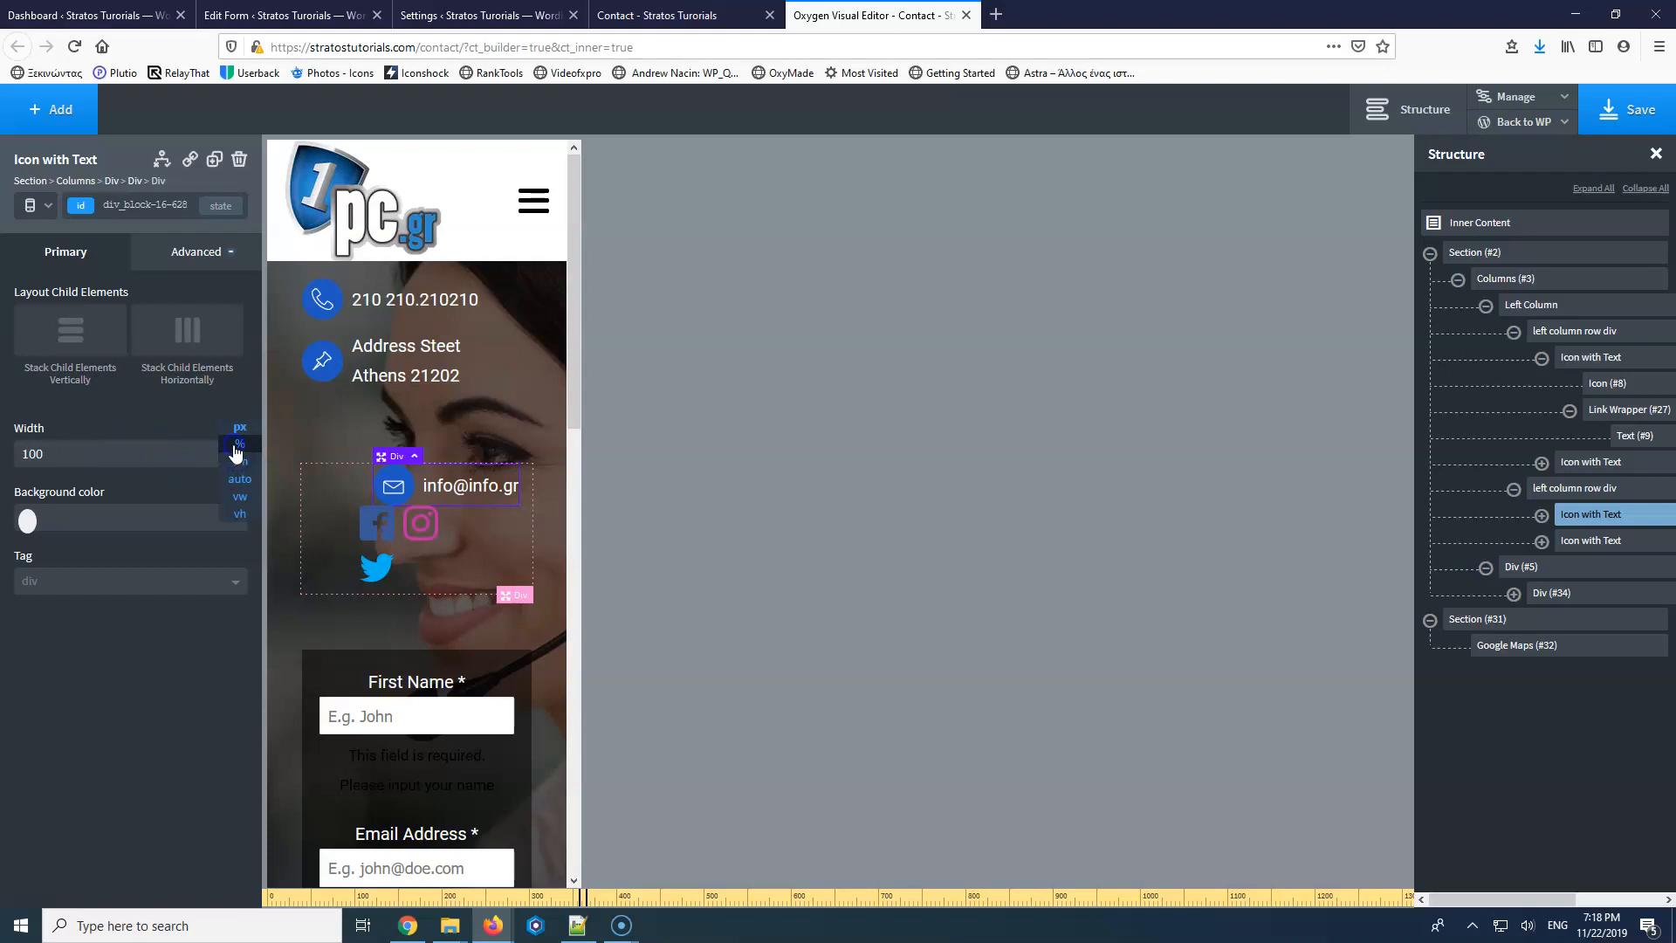
{"action": "left_click", "coordinate": [235, 449]}
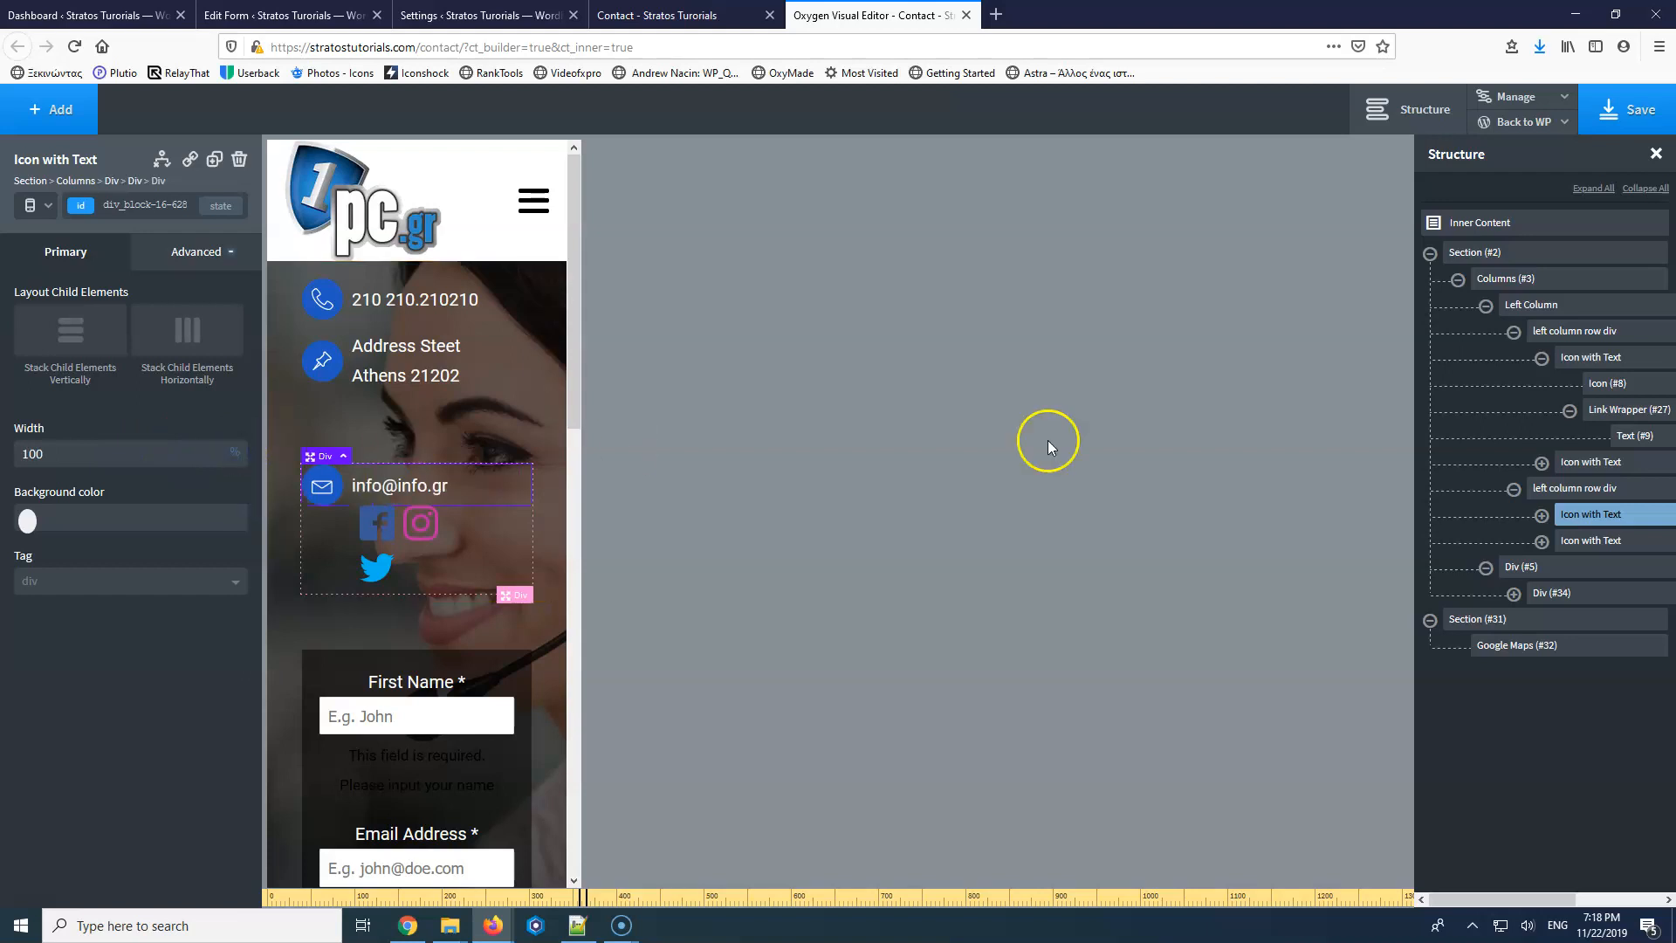
{"action": "left_click", "coordinate": [385, 536]}
{"action": "left_click", "coordinate": [137, 447]}
{"action": "type", "text": "100"}
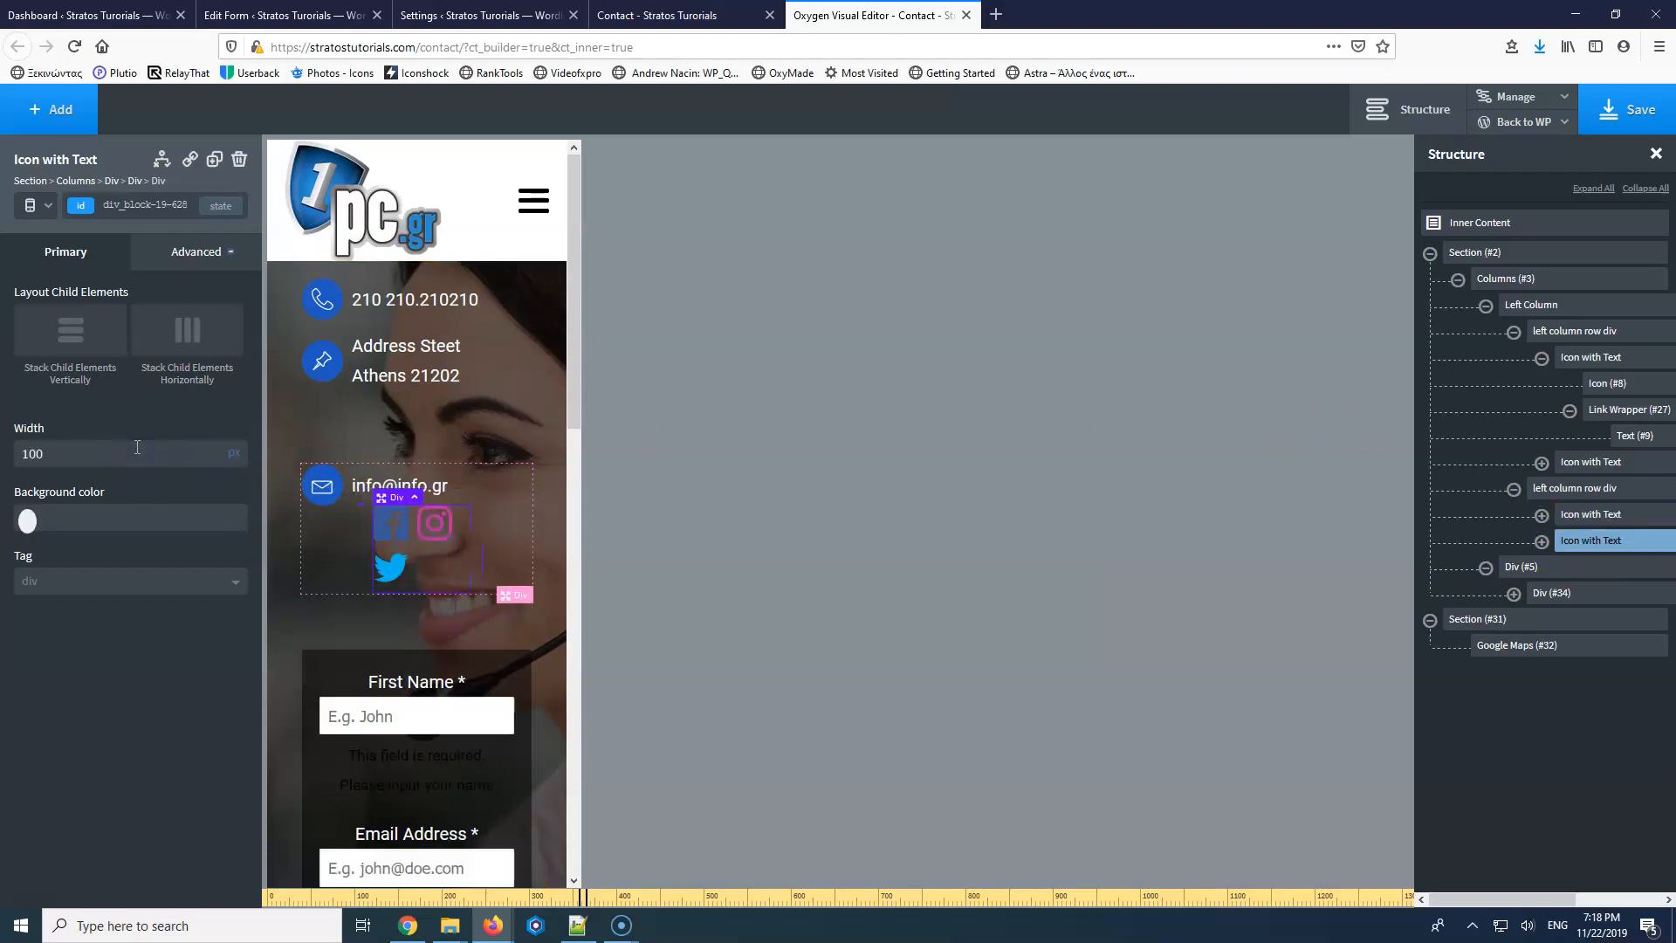
{"action": "left_click", "coordinate": [233, 452]}
{"action": "left_click", "coordinate": [239, 444]}
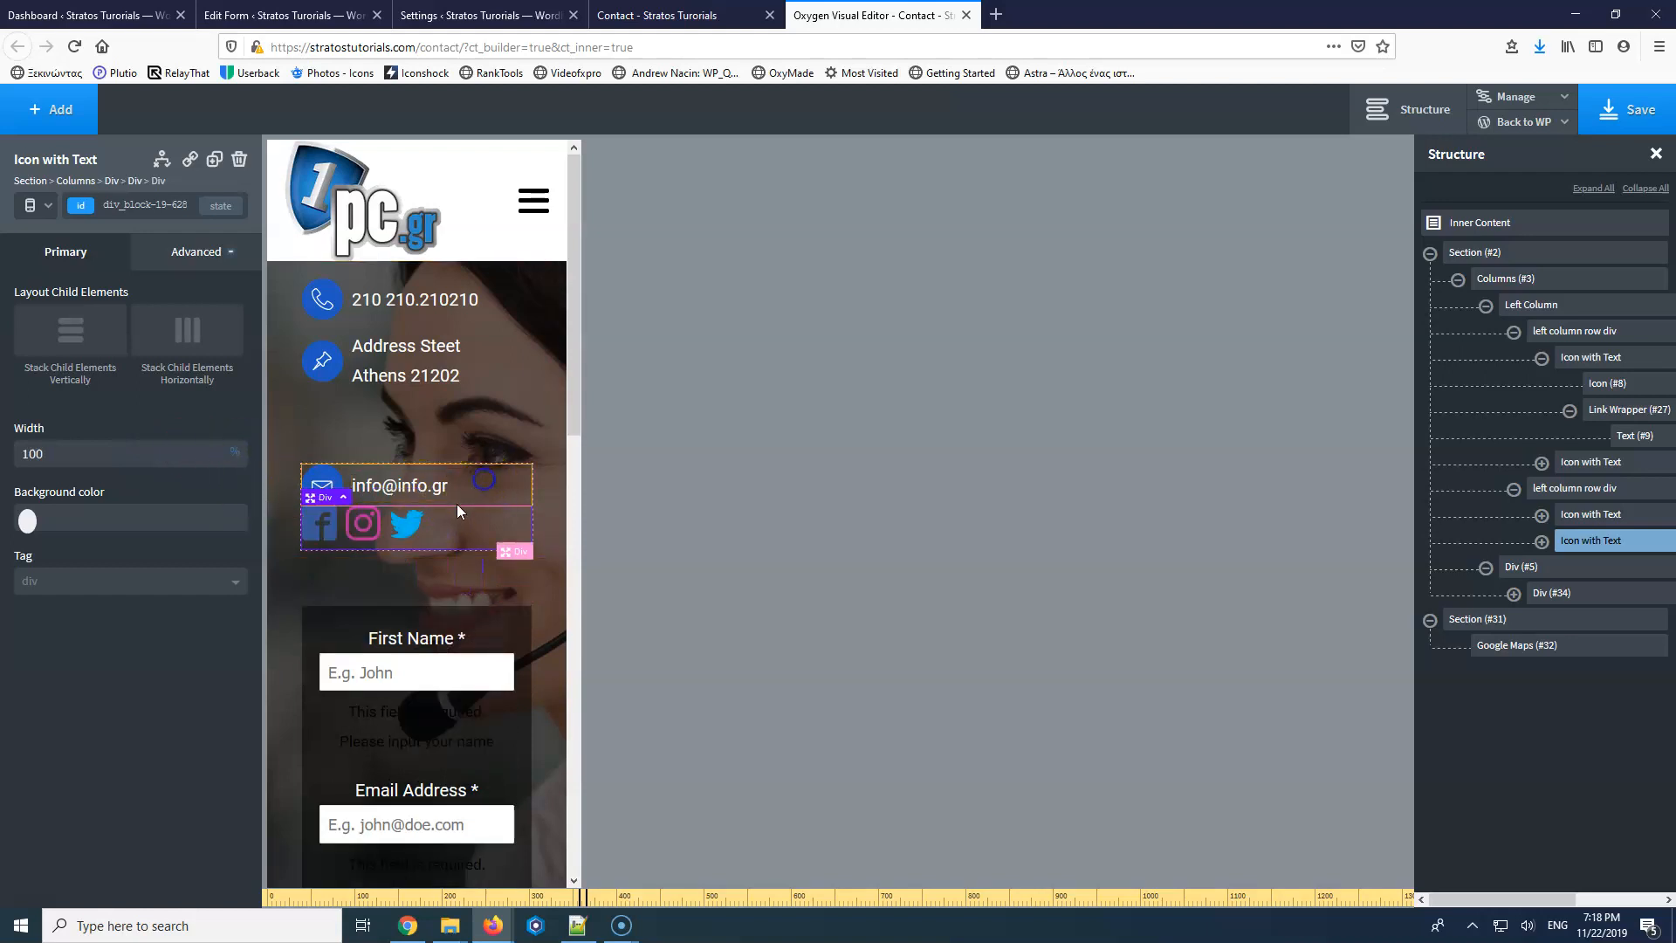
Drag the email row's bottom padding to 4px.
{"action": "left_click", "coordinate": [436, 502]}
{"action": "left_click_drag", "start_coordinate": [435, 503], "coordinate": [438, 534]}
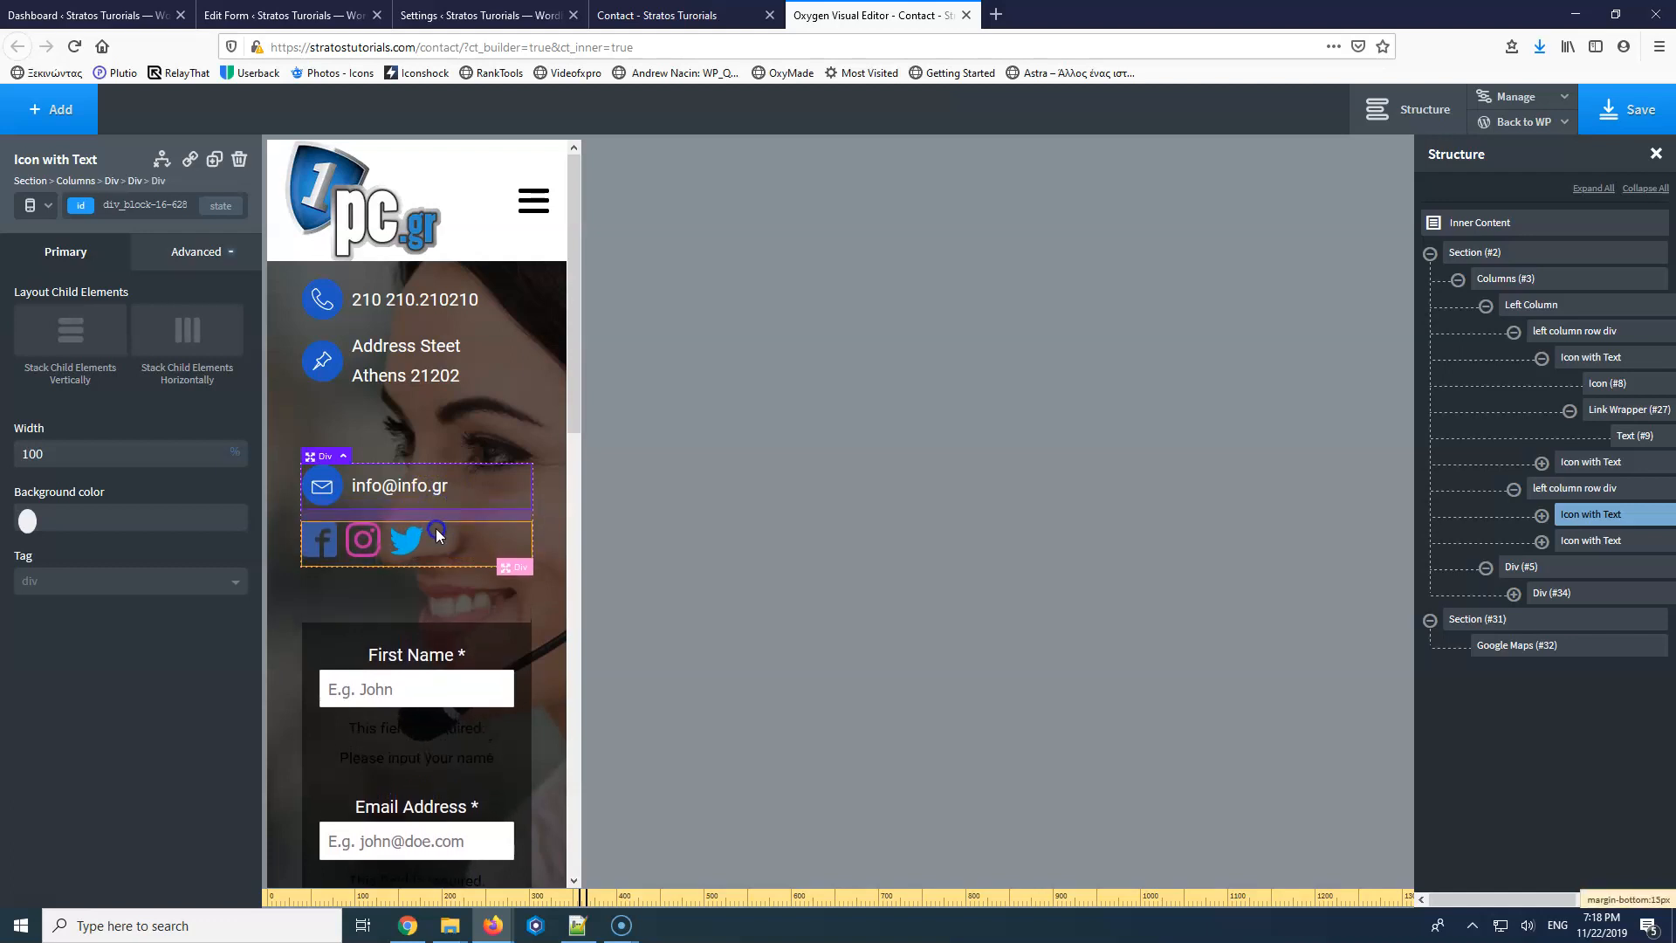
{"action": "left_click", "coordinate": [423, 591]}
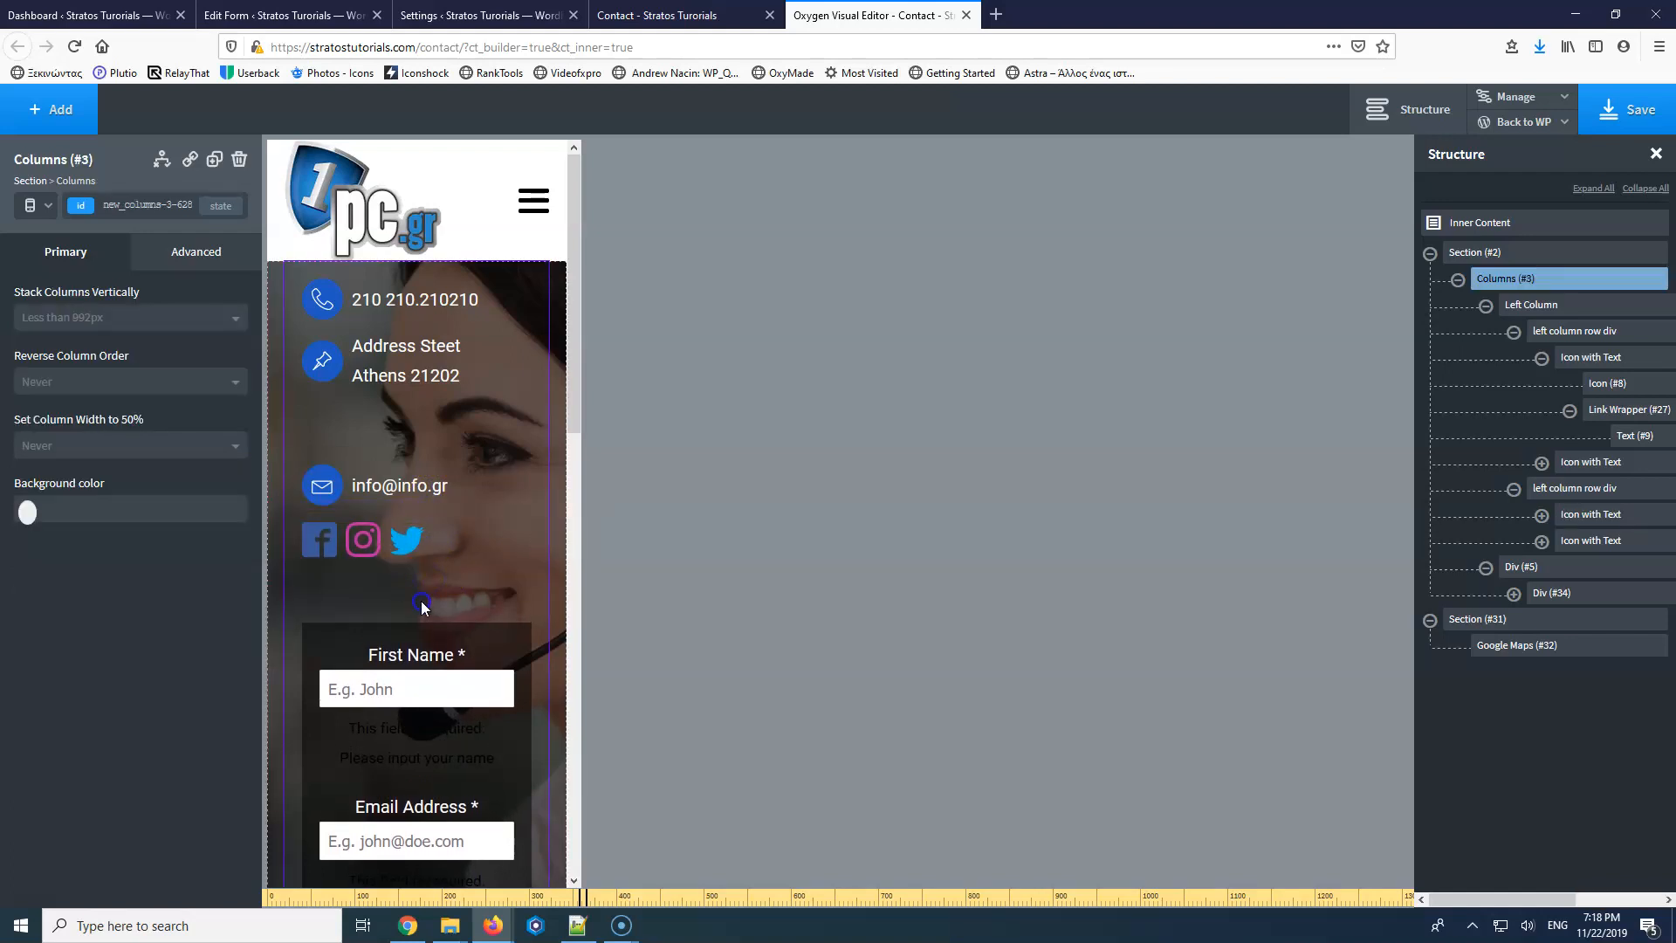
Set the contact form container's padding to 0 on all sides.
{"action": "scroll", "coordinate": [466, 608], "scroll_direction": "down", "scroll_amount": 5}
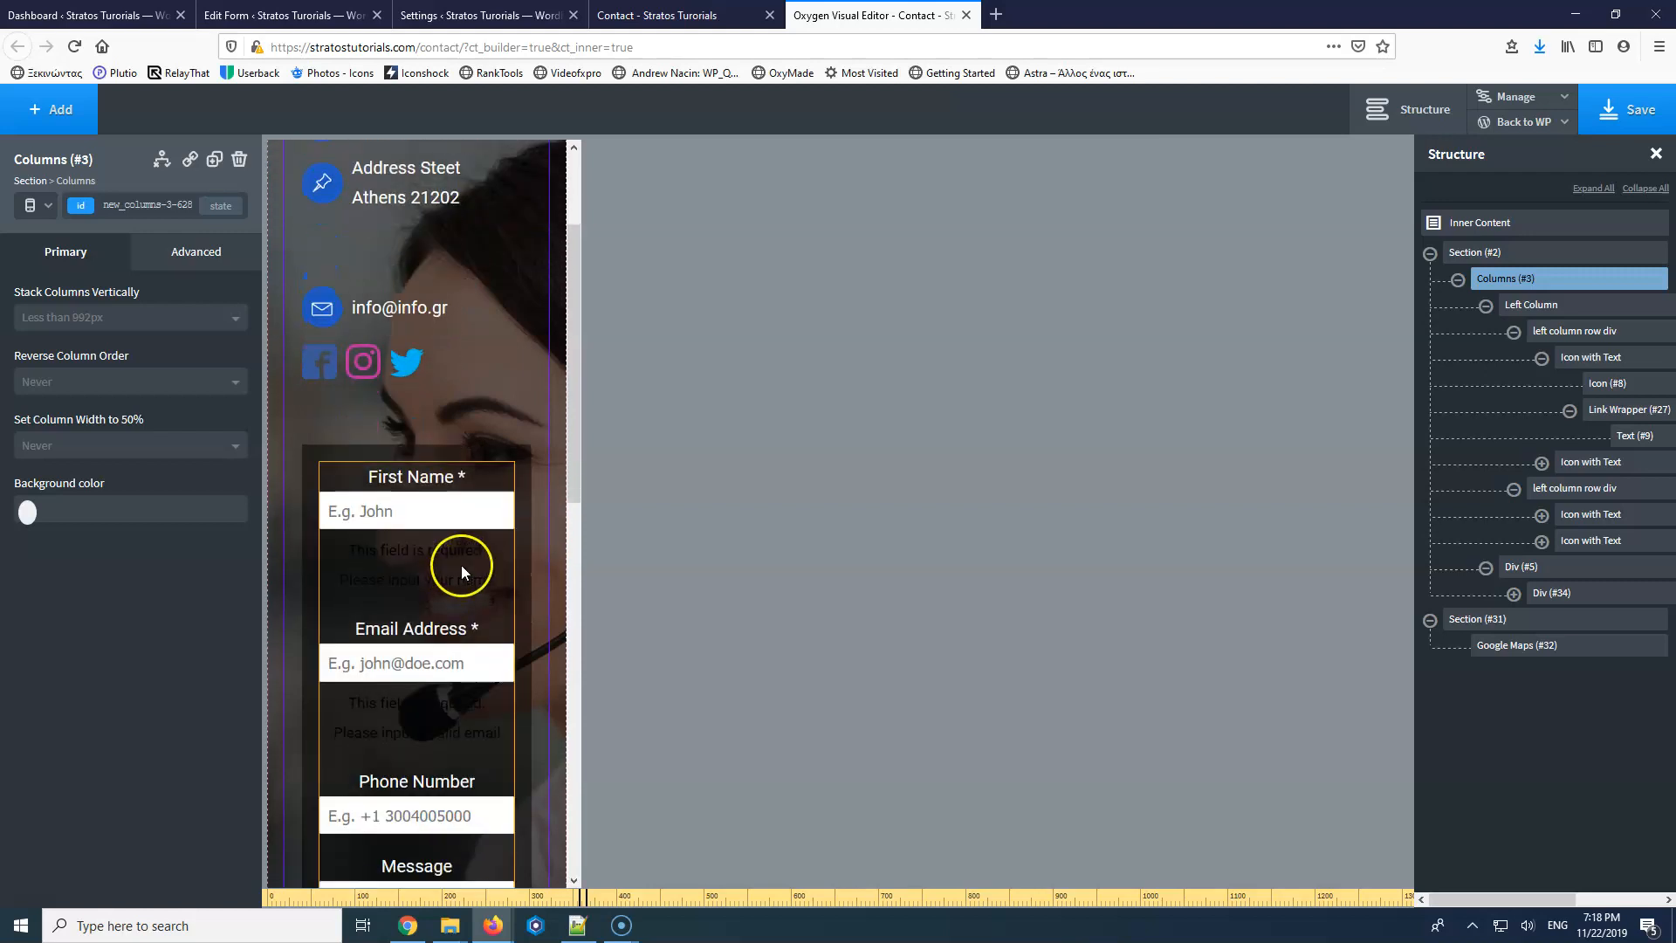
{"action": "scroll", "coordinate": [468, 470], "scroll_direction": "down", "scroll_amount": 6}
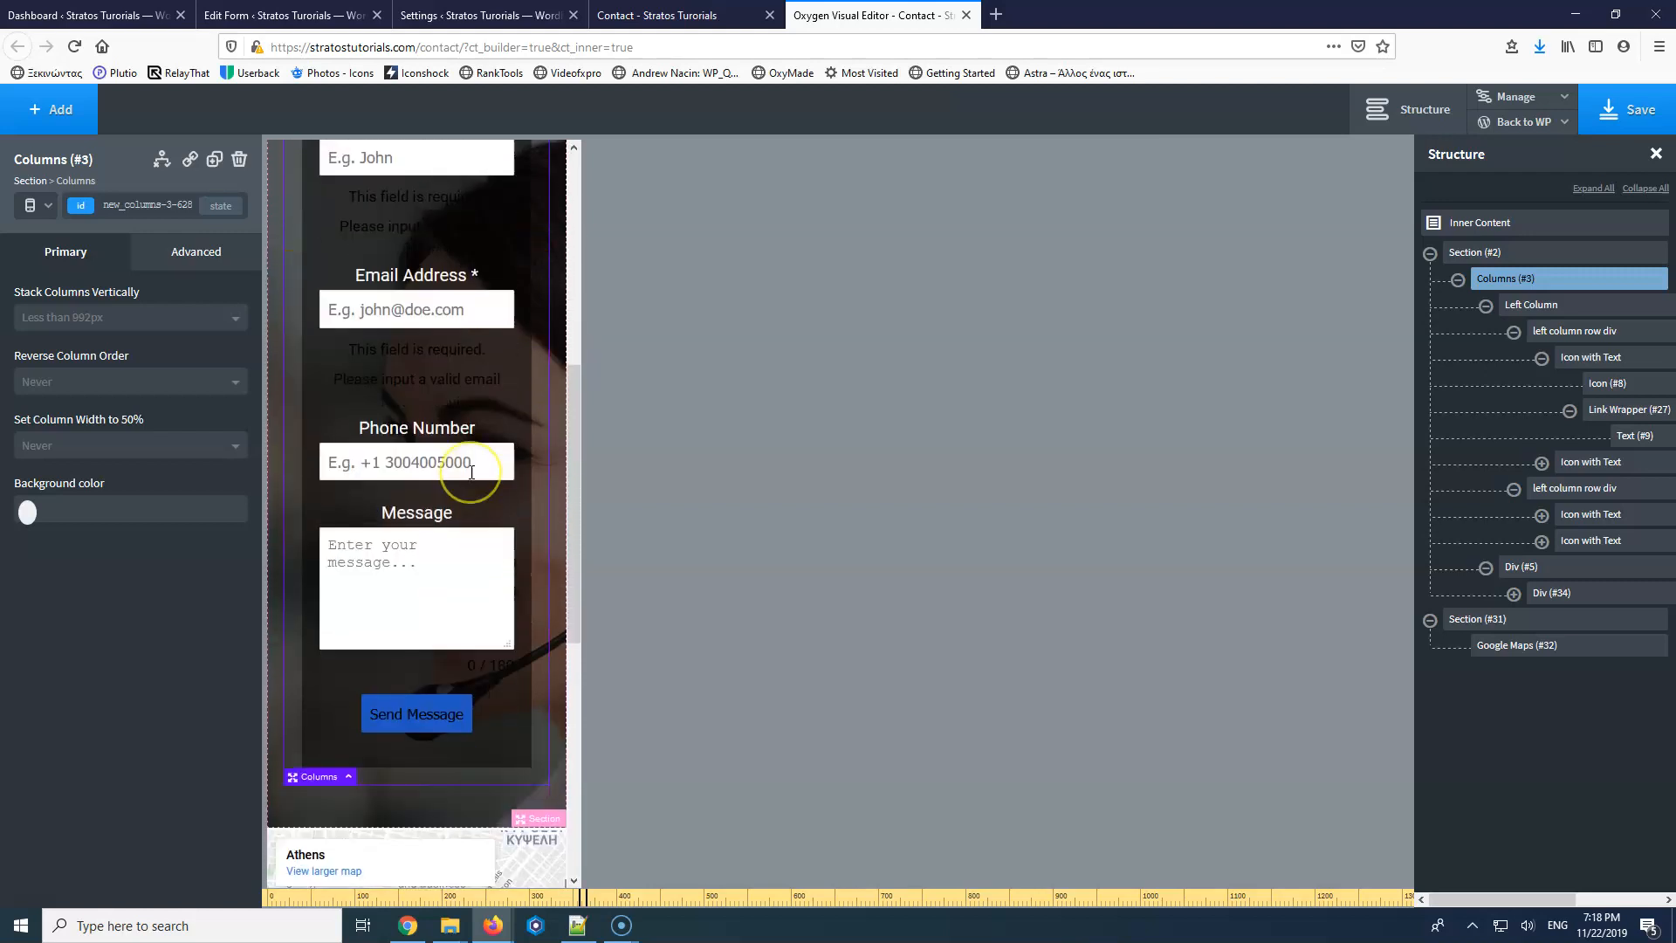
{"action": "scroll", "coordinate": [470, 472], "scroll_direction": "up", "scroll_amount": 7}
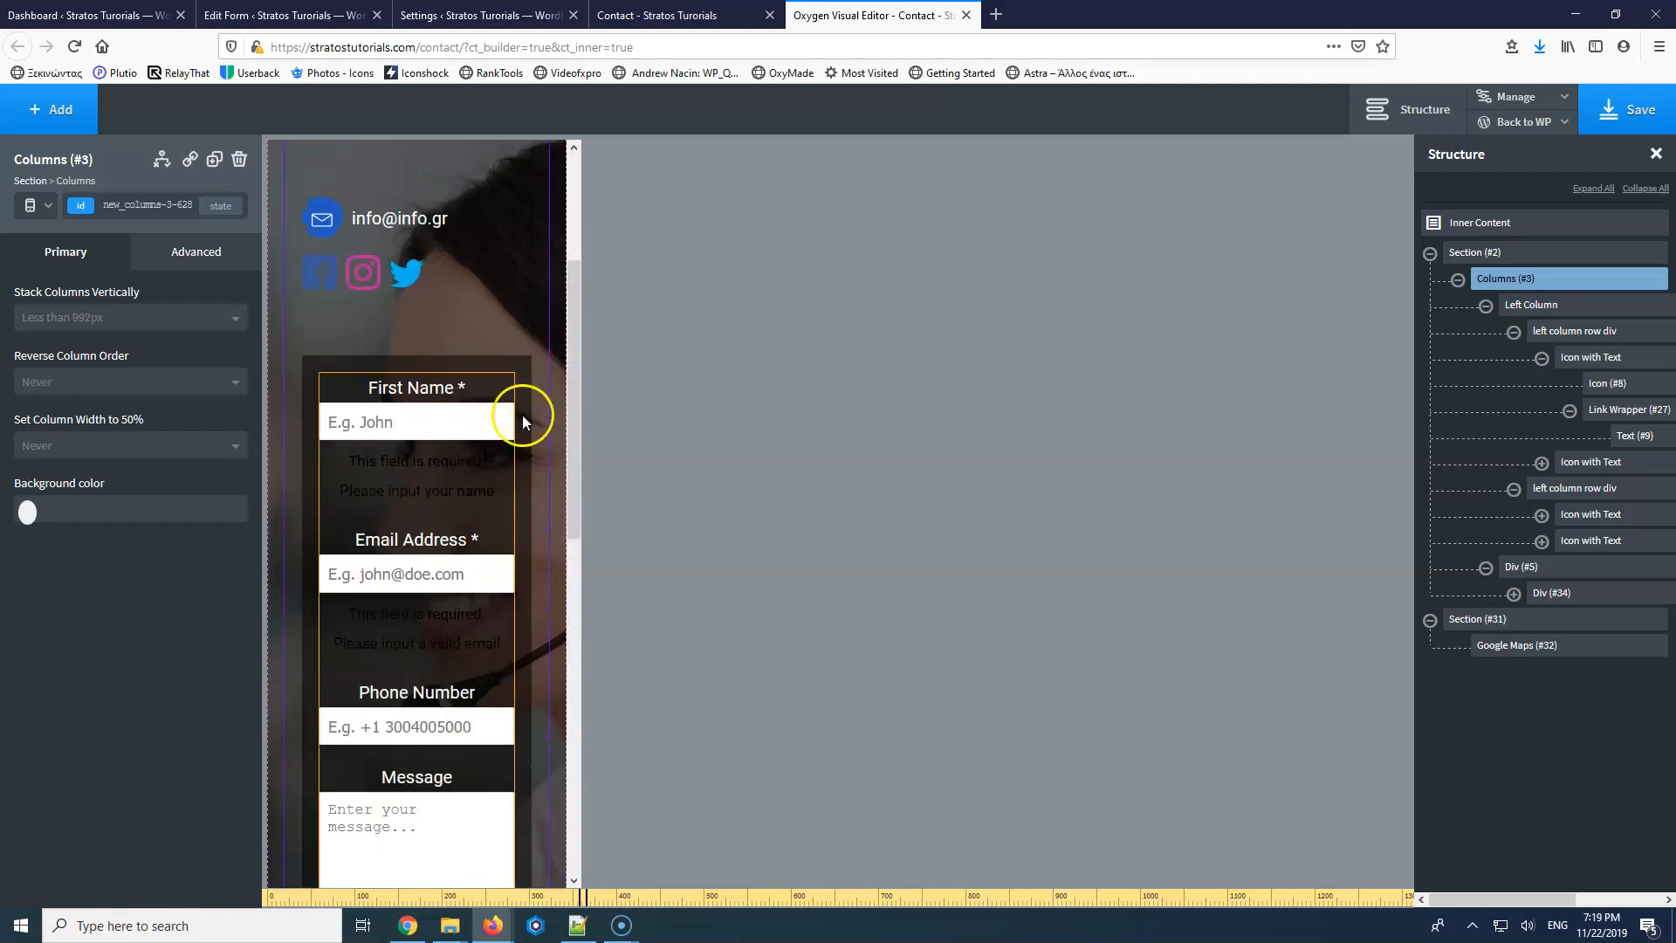
{"action": "left_click", "coordinate": [537, 382]}
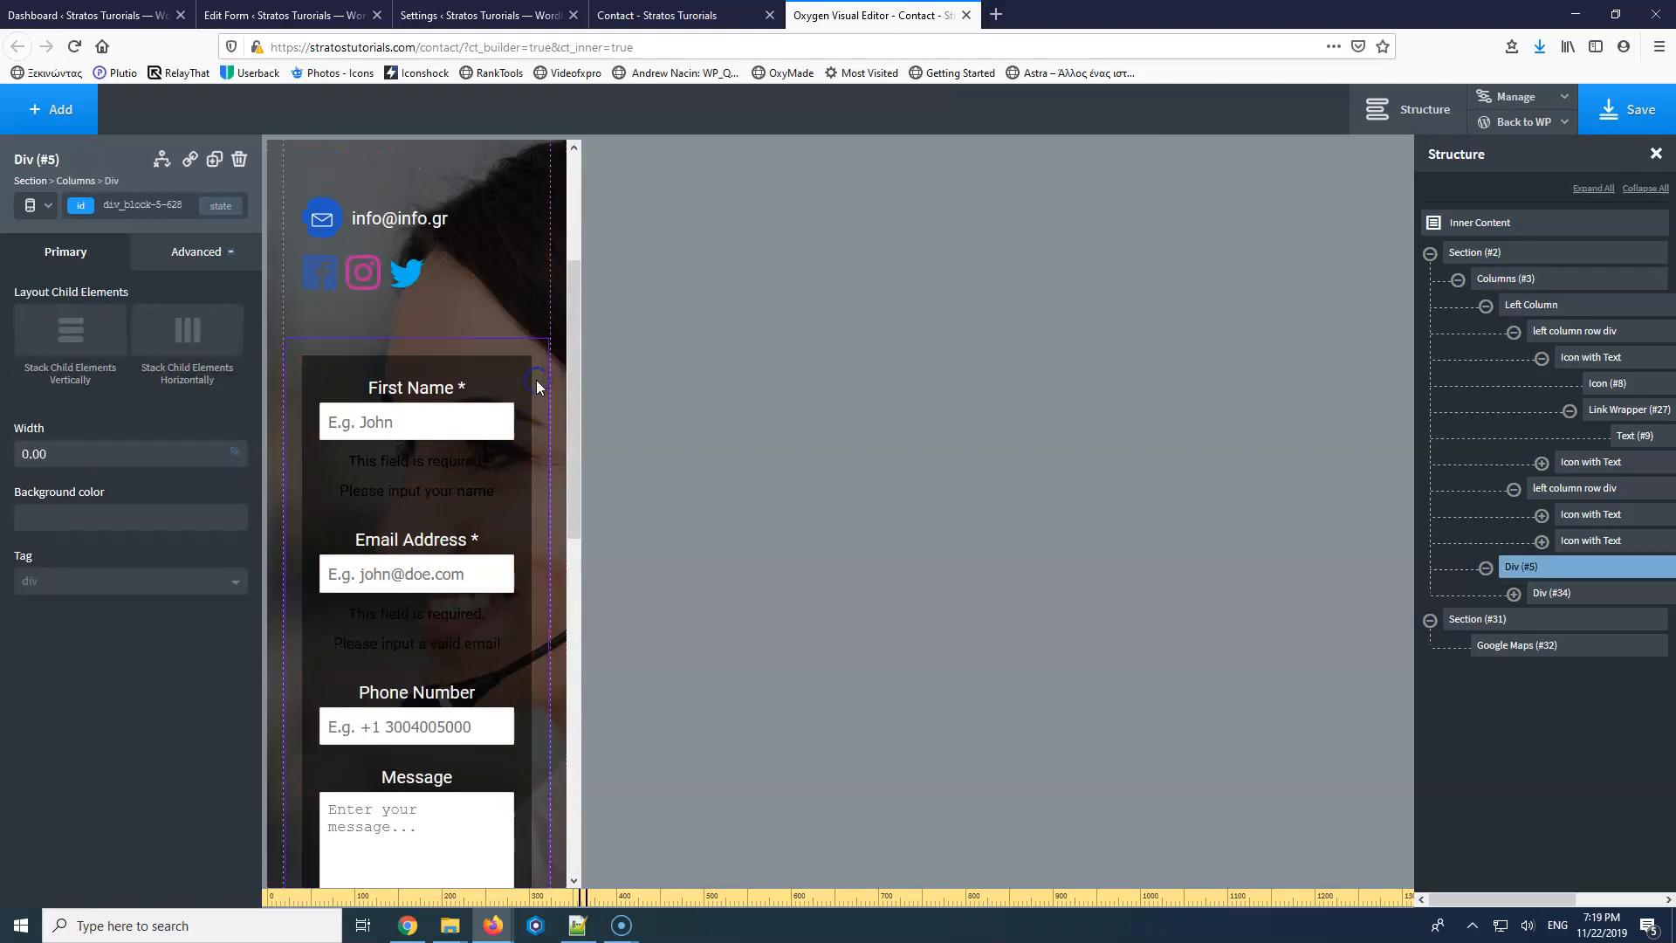
{"action": "left_click", "coordinate": [201, 251]}
{"action": "left_click", "coordinate": [173, 347]}
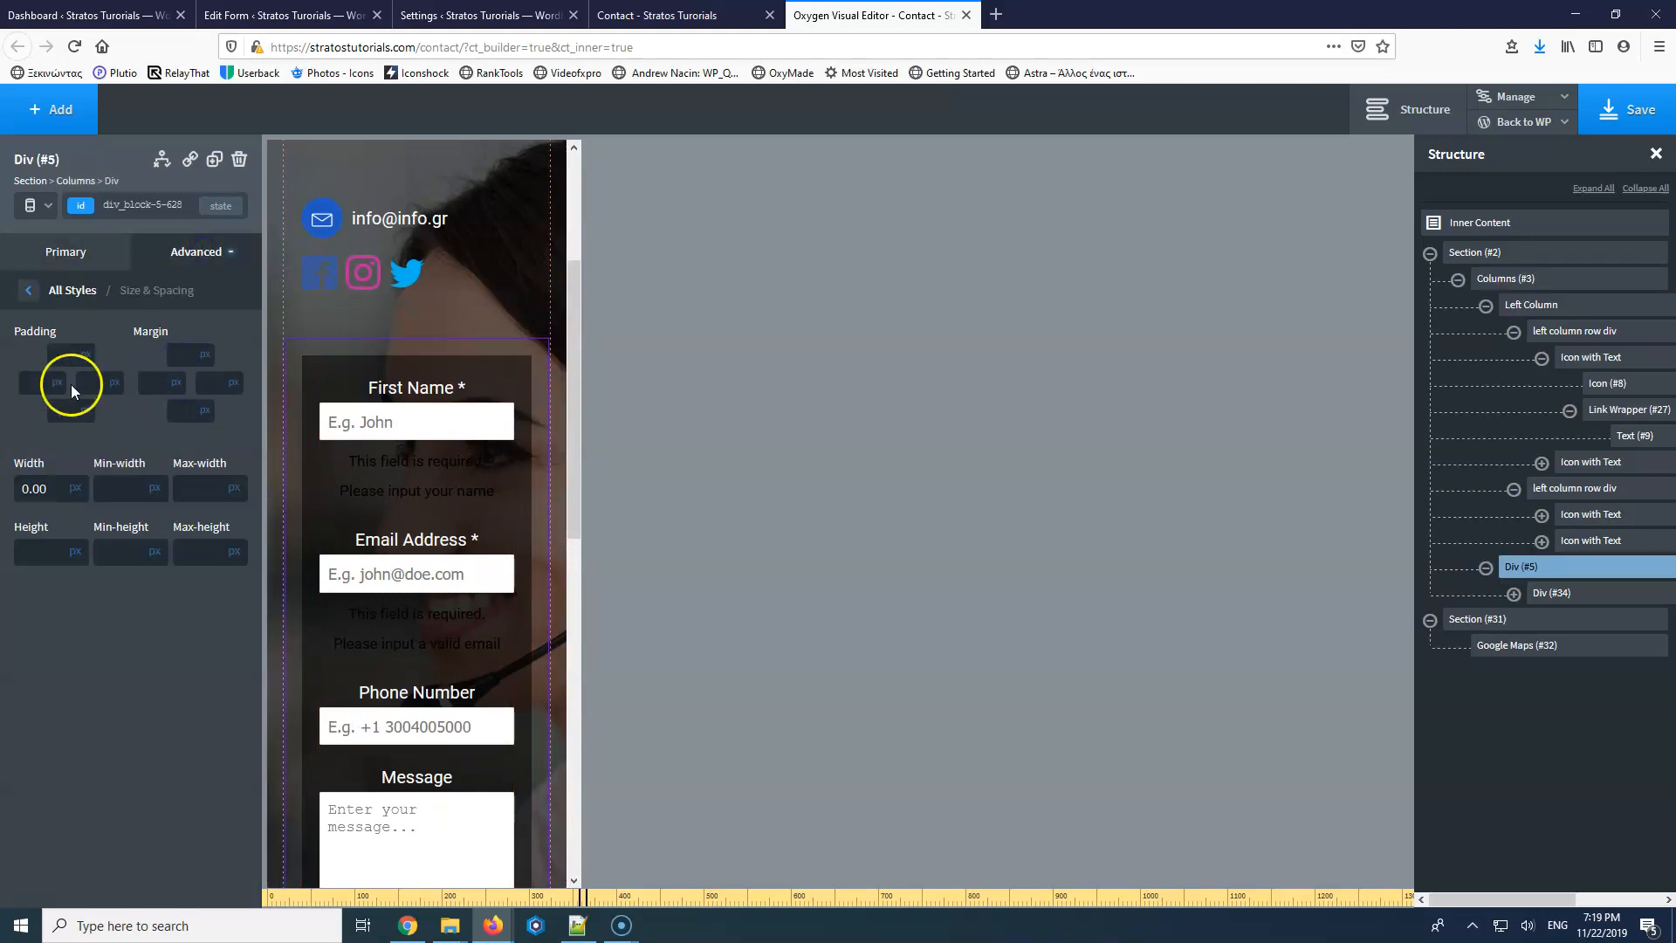
{"action": "left_click", "coordinate": [73, 355]}
{"action": "type", "text": "0"}
{"action": "left_click", "coordinate": [64, 386]}
{"action": "type", "text": "0"}
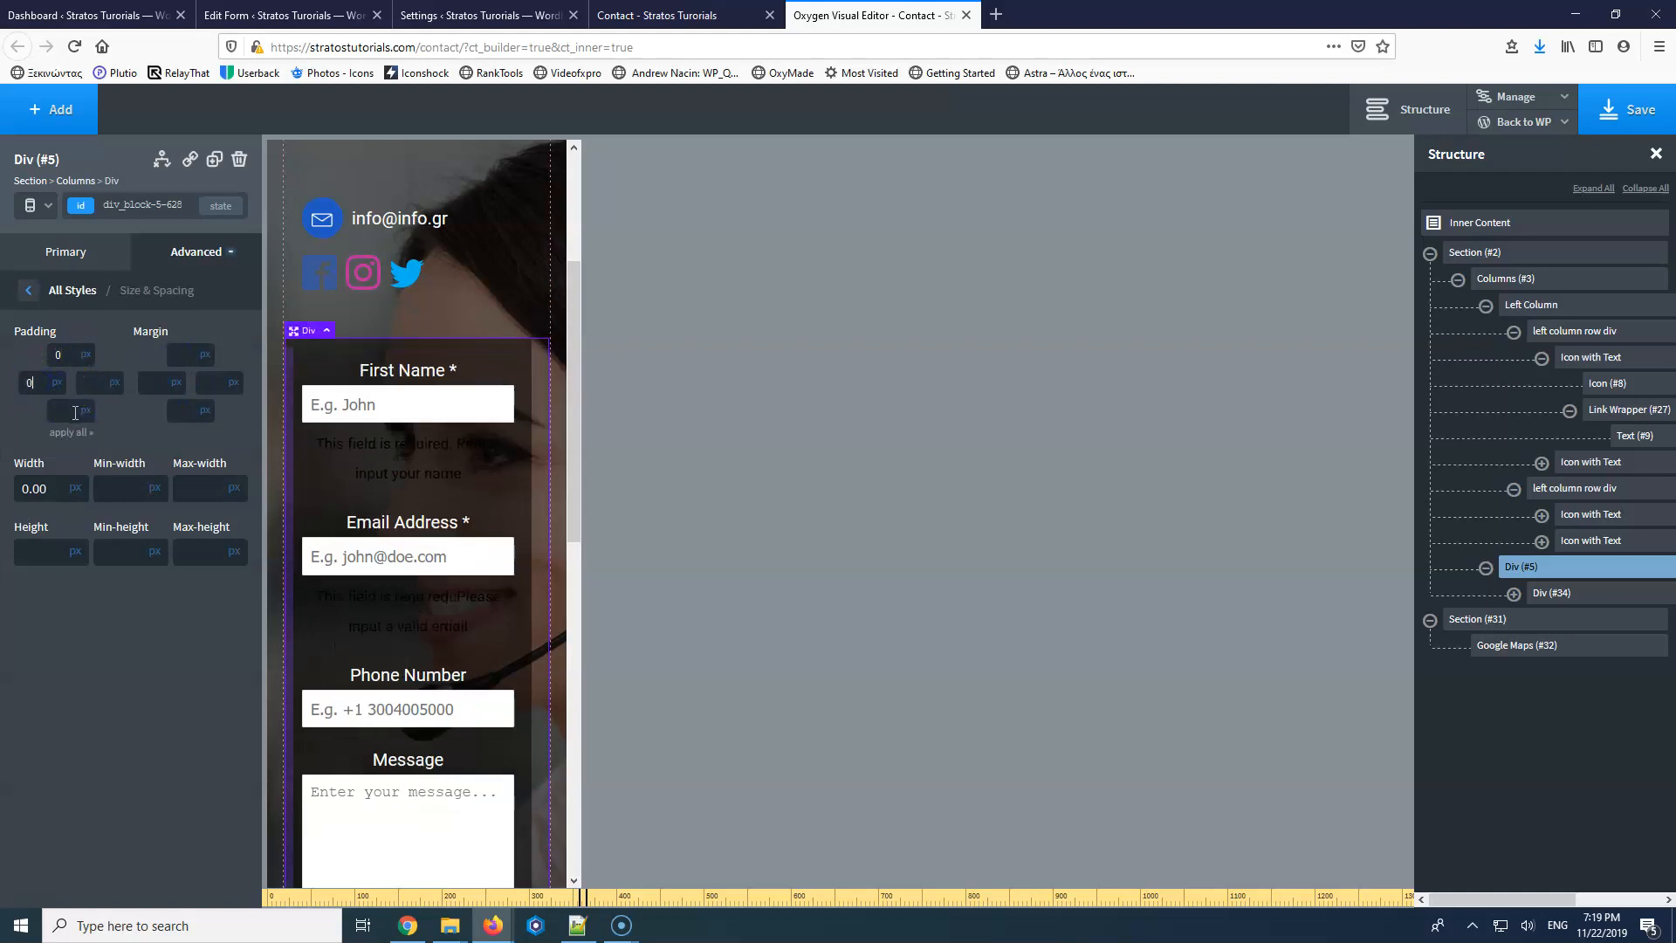
{"action": "left_click", "coordinate": [70, 432]}
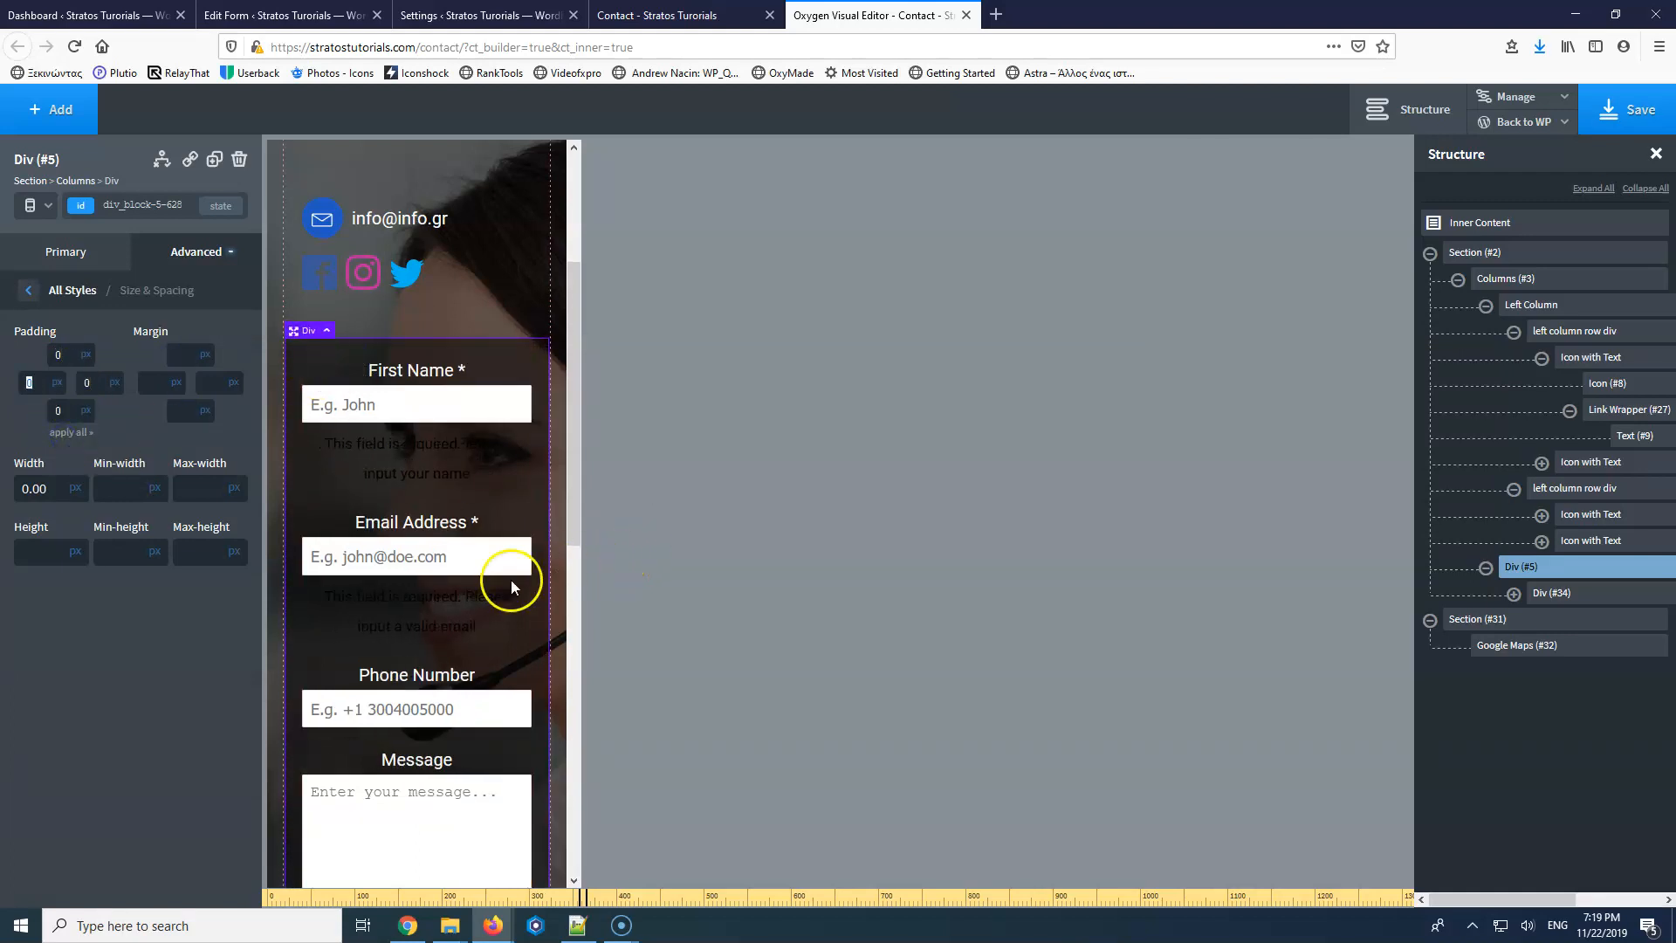
{"action": "scroll", "coordinate": [511, 580], "scroll_direction": "down", "scroll_amount": 10}
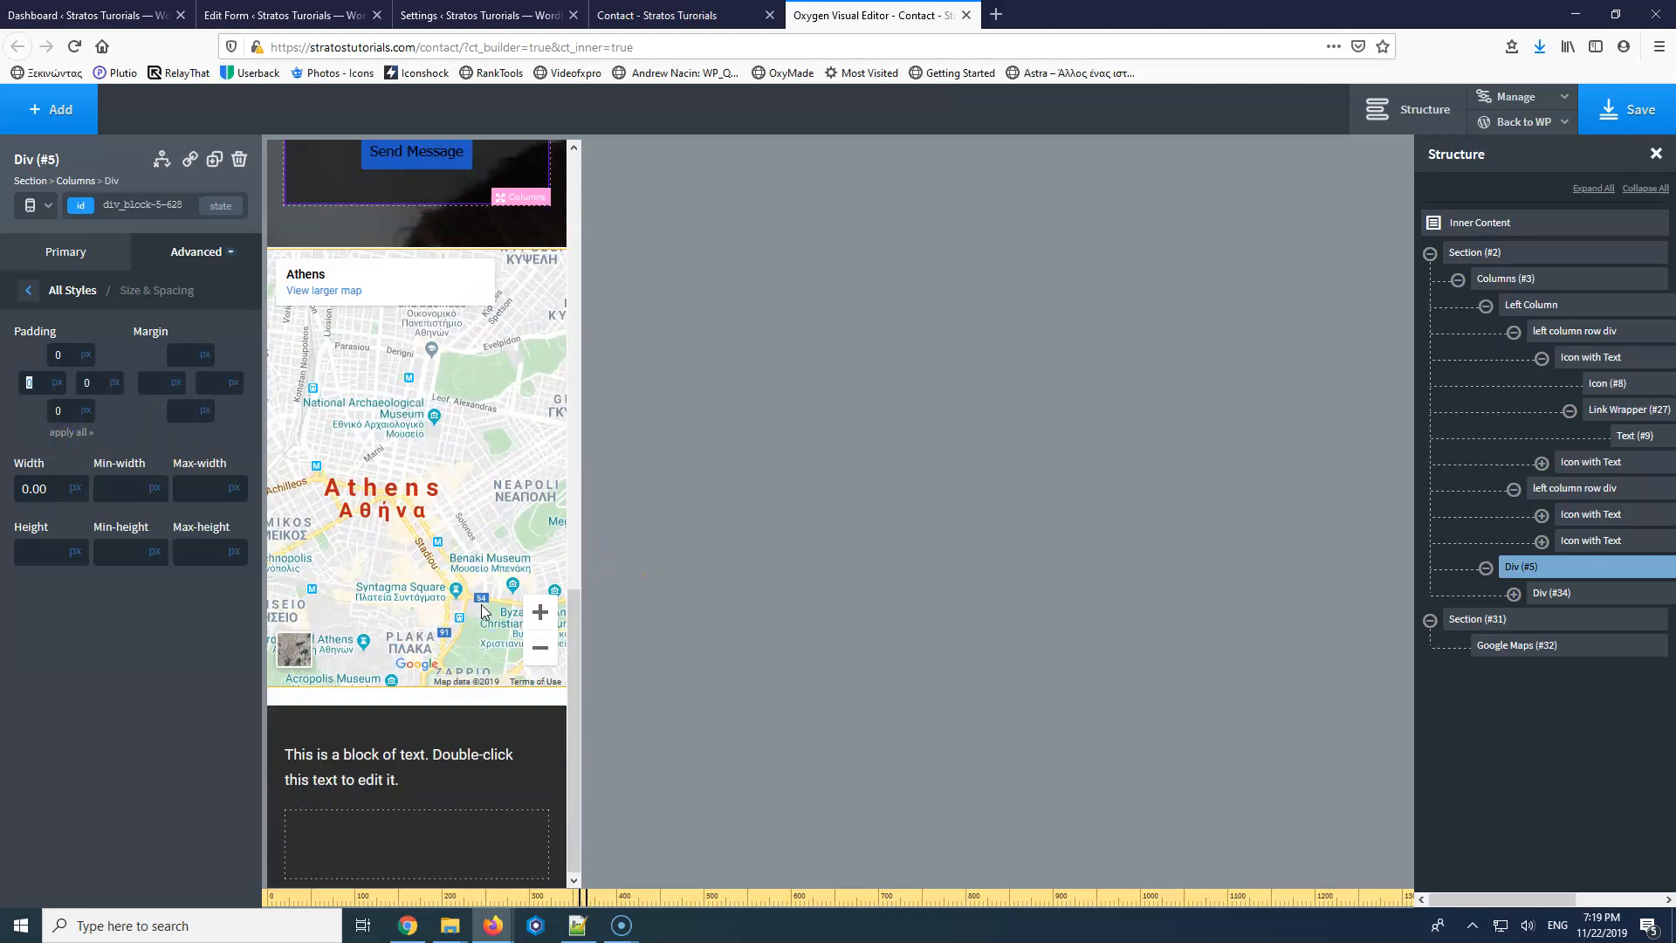
{"action": "left_click", "coordinate": [410, 696]}
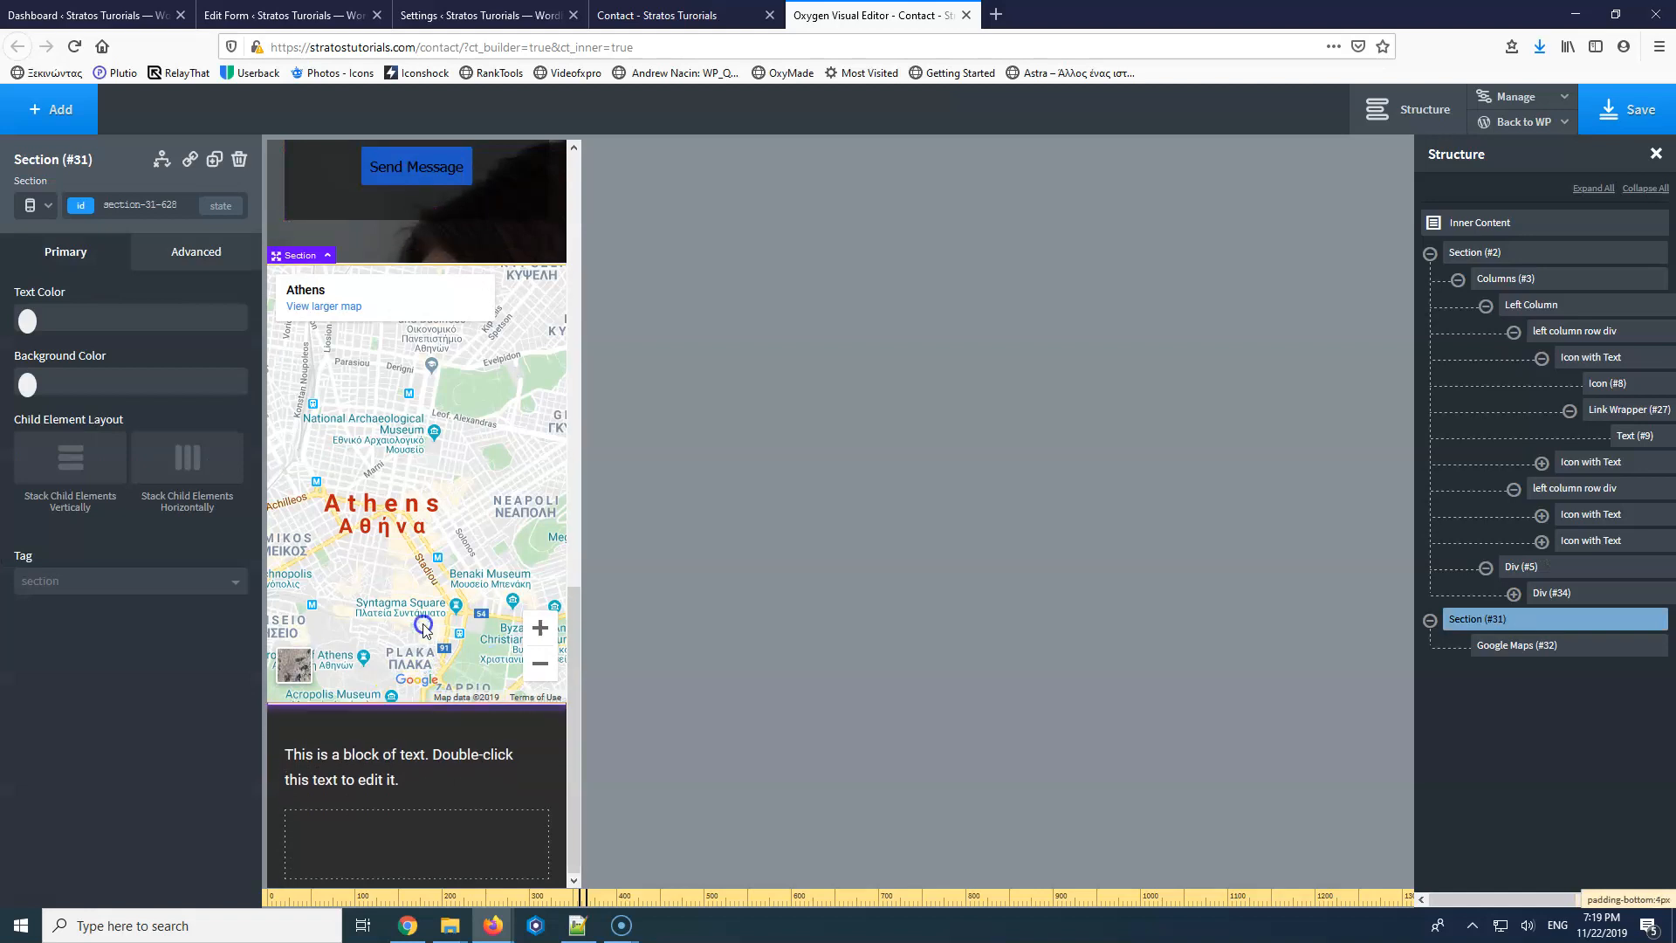
Save the page, then reload the live Contact page in Firefox to check it.
{"action": "left_click", "coordinate": [1626, 109]}
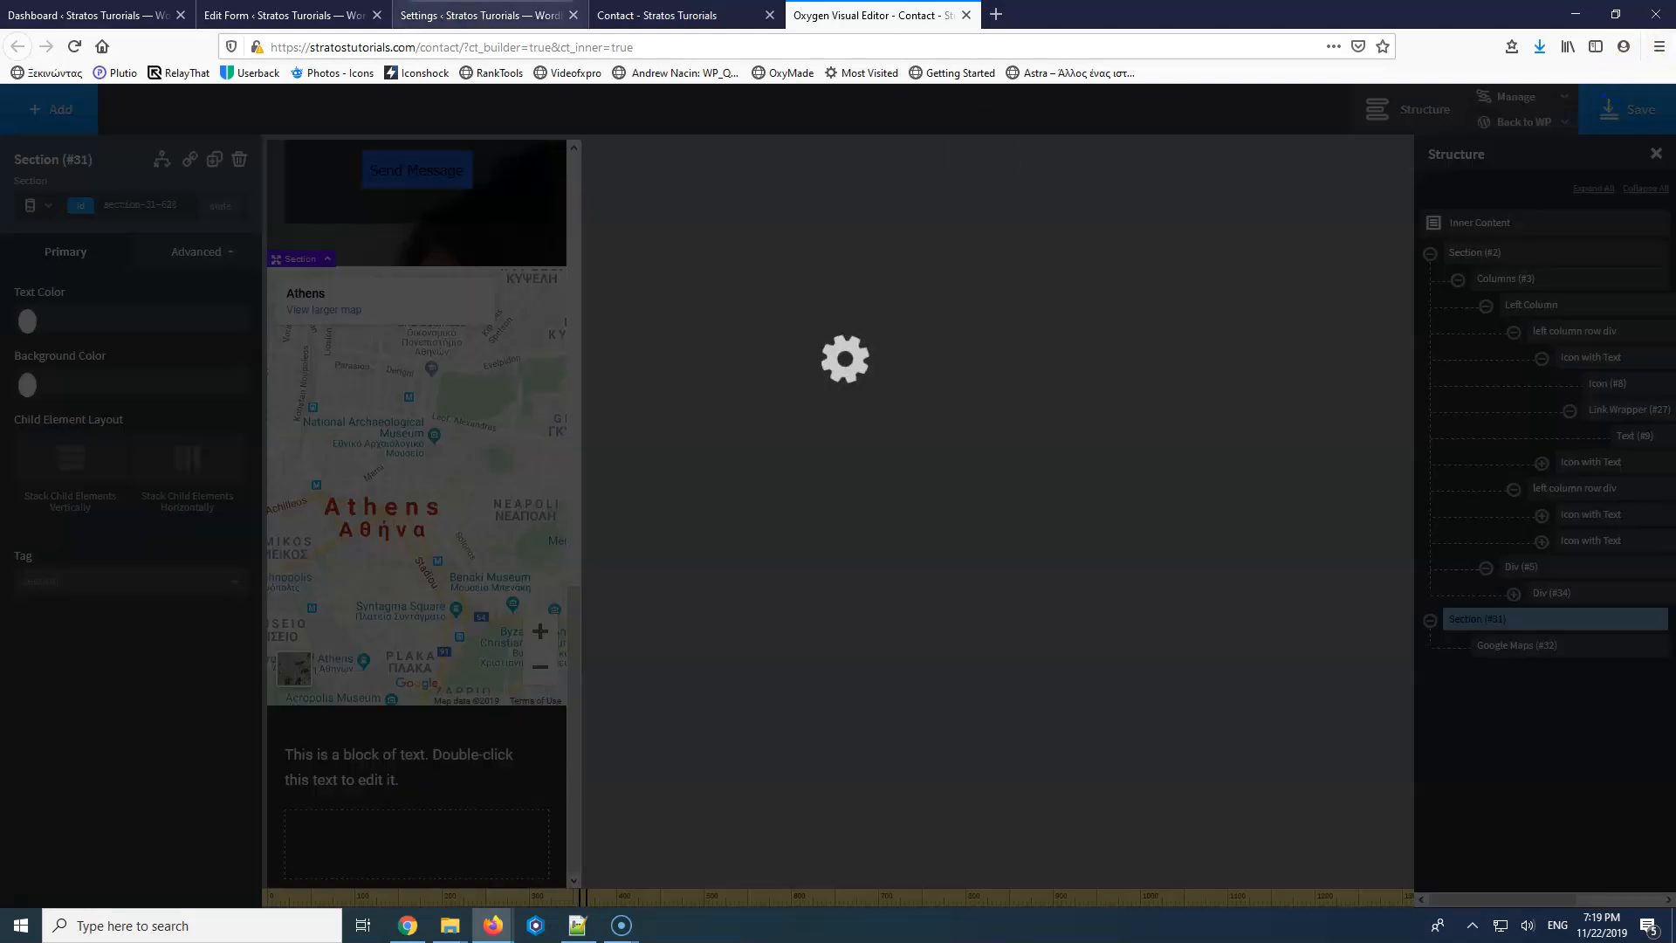
{"action": "left_click", "coordinate": [681, 15]}
{"action": "left_click", "coordinate": [74, 46]}
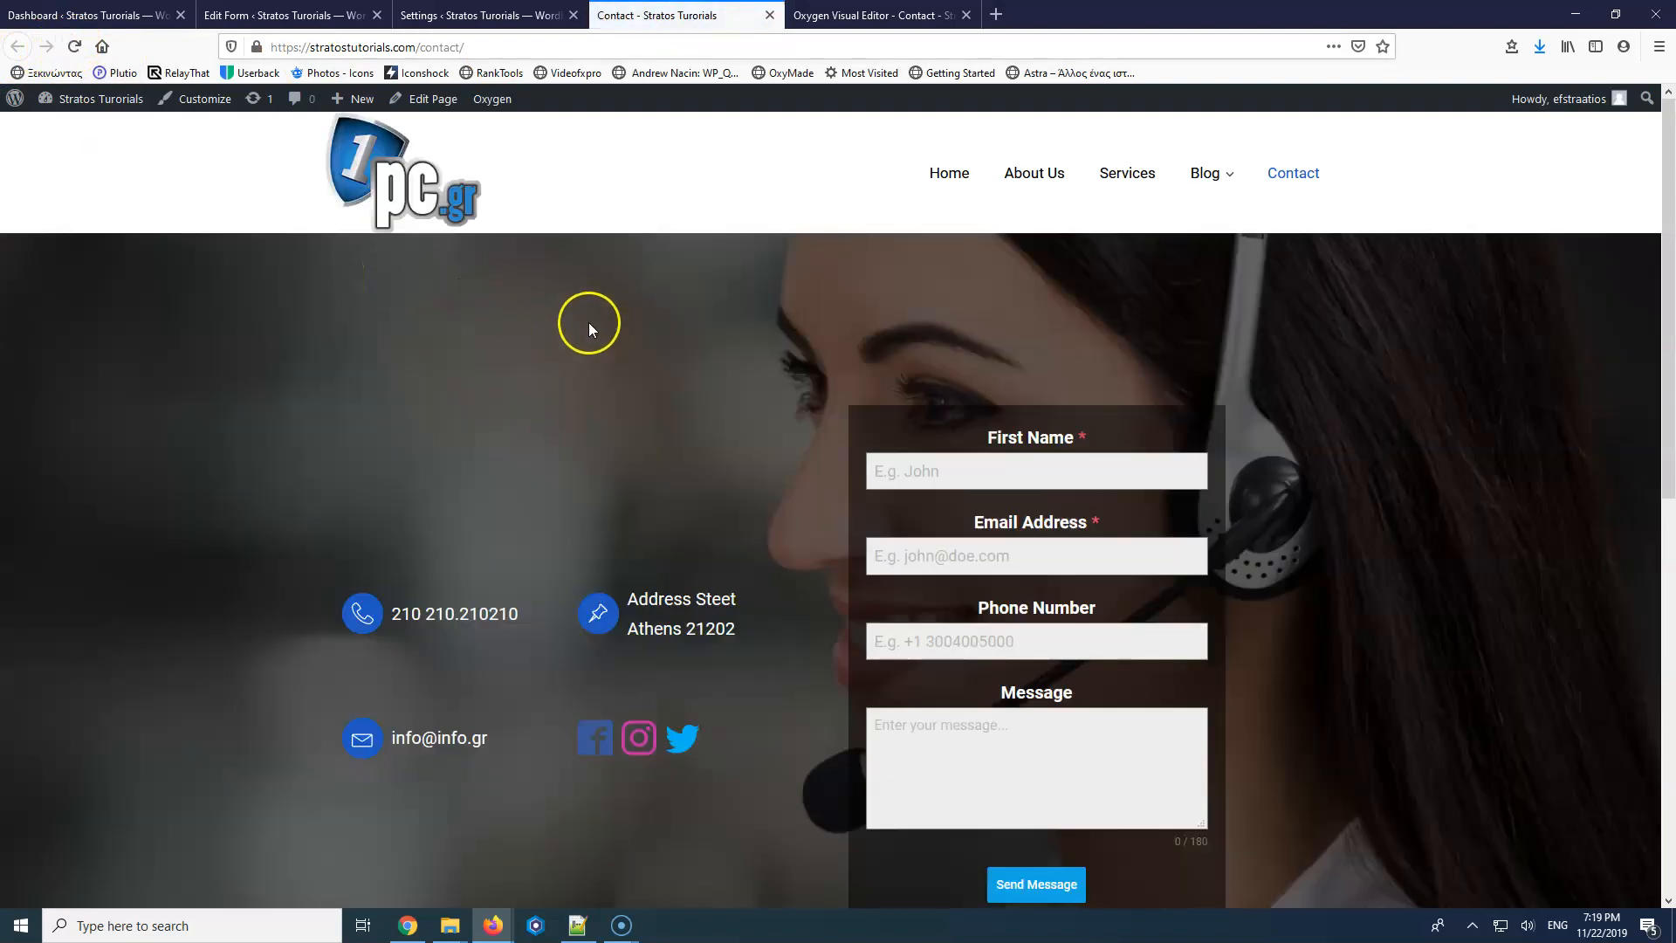
{"action": "scroll", "coordinate": [589, 319], "scroll_direction": "down", "scroll_amount": 4}
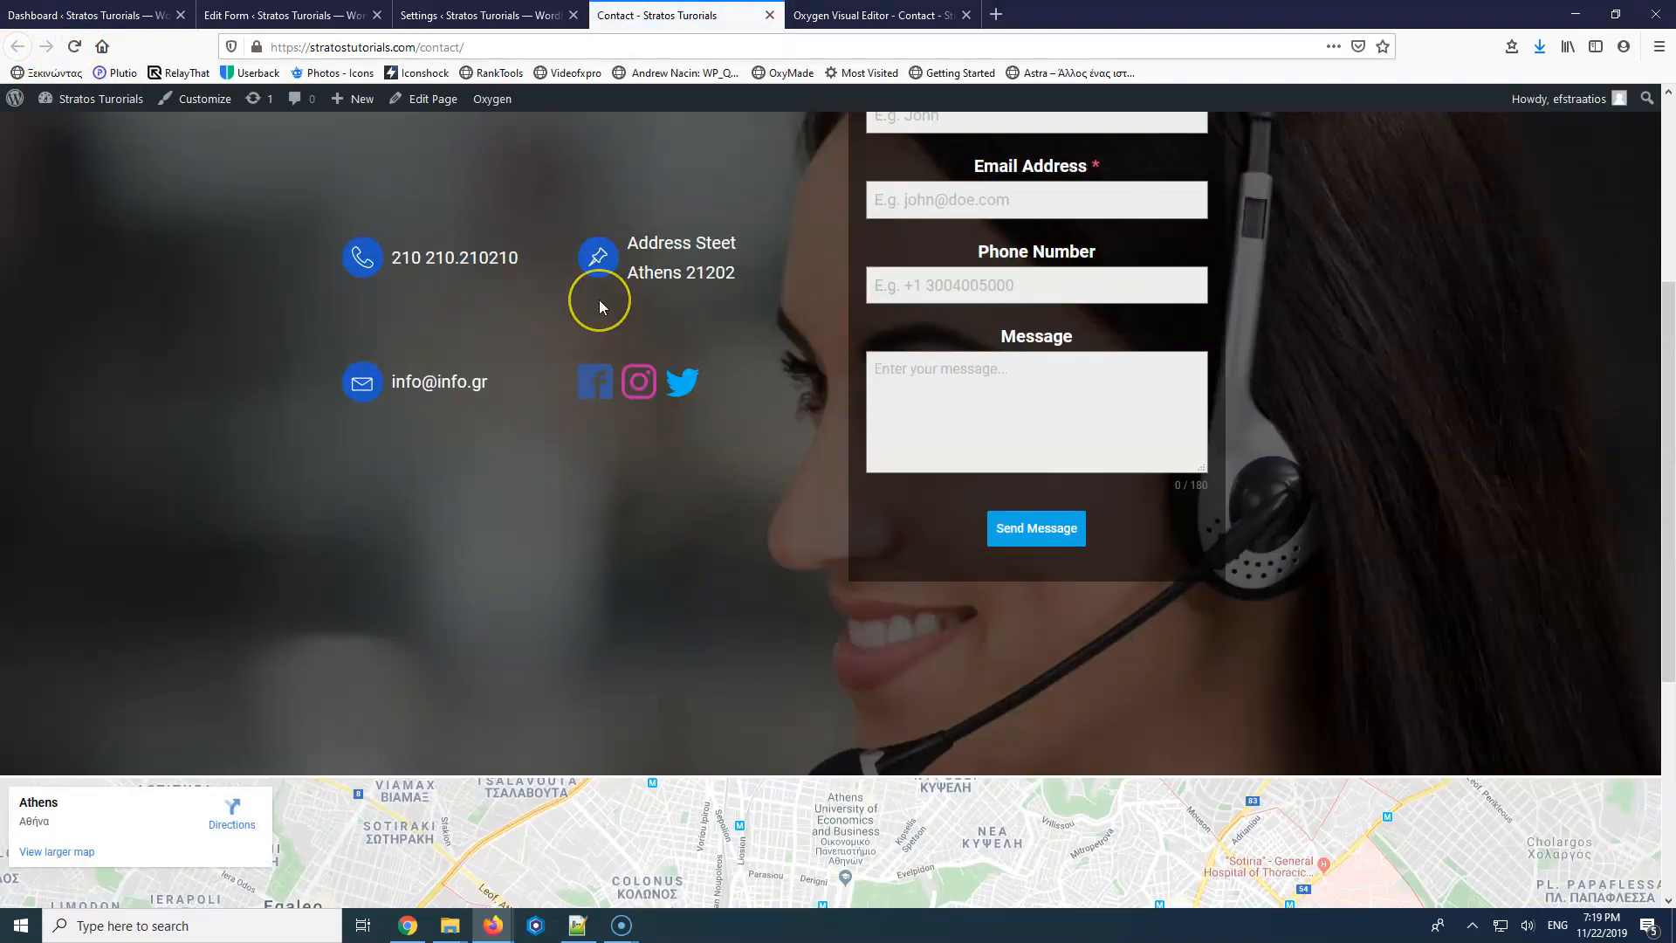